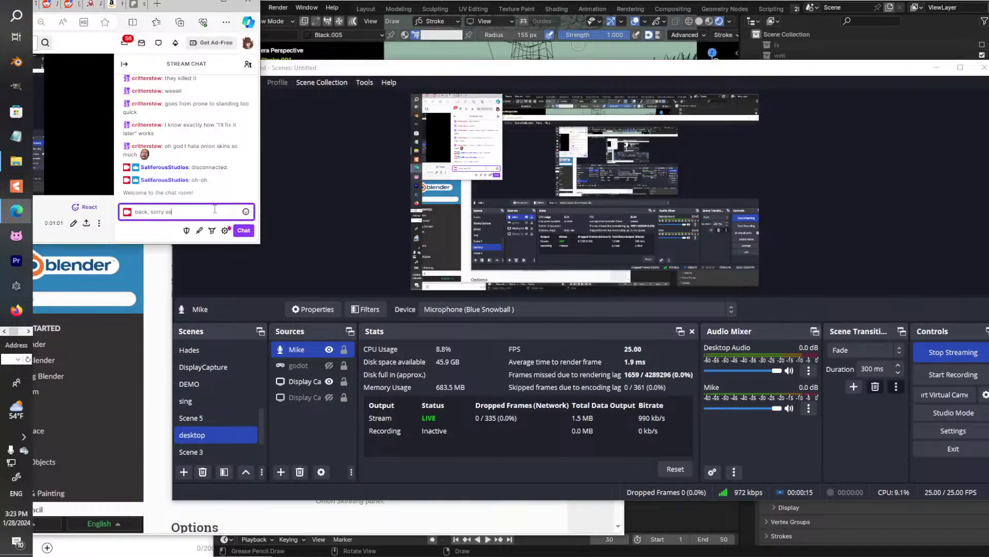
Post the stream chat message "back, sorry sorry. internet conked out for a bit.".
text(rry, internet conked out)
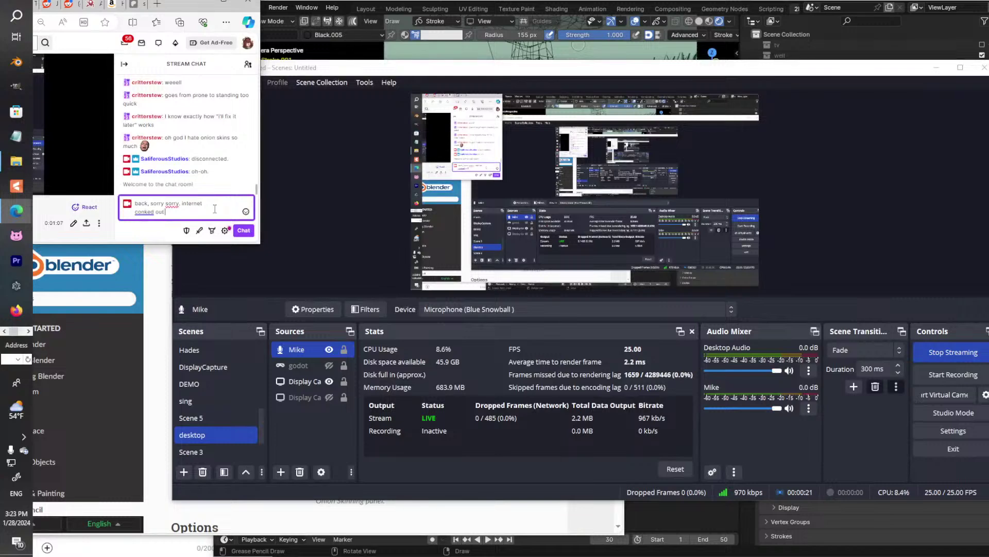
text( for a bit.)
key(Return)
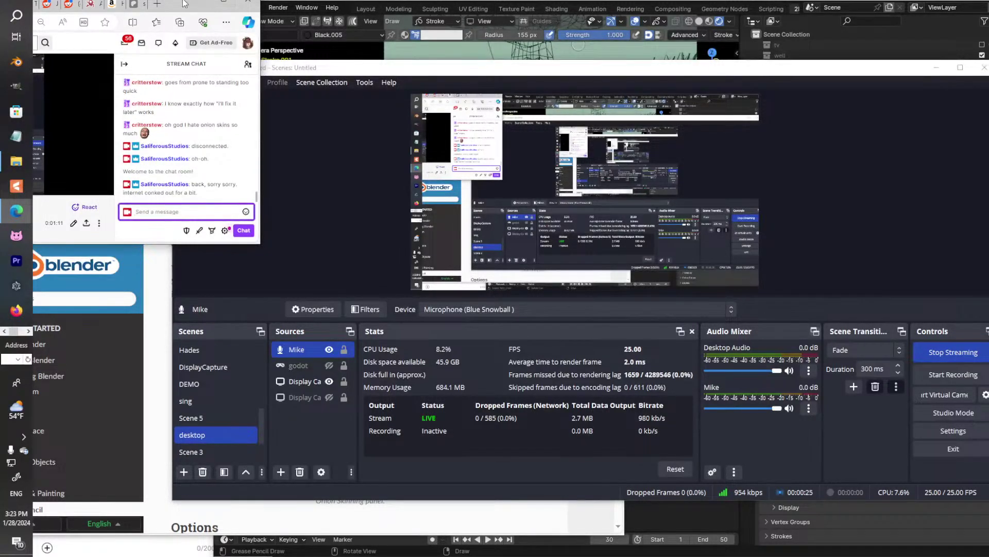
Switch to the Amazon Music page for the Hazbin Hotel Original Soundtrack (Part 1), reload it and start playing the album.
click(222, 3)
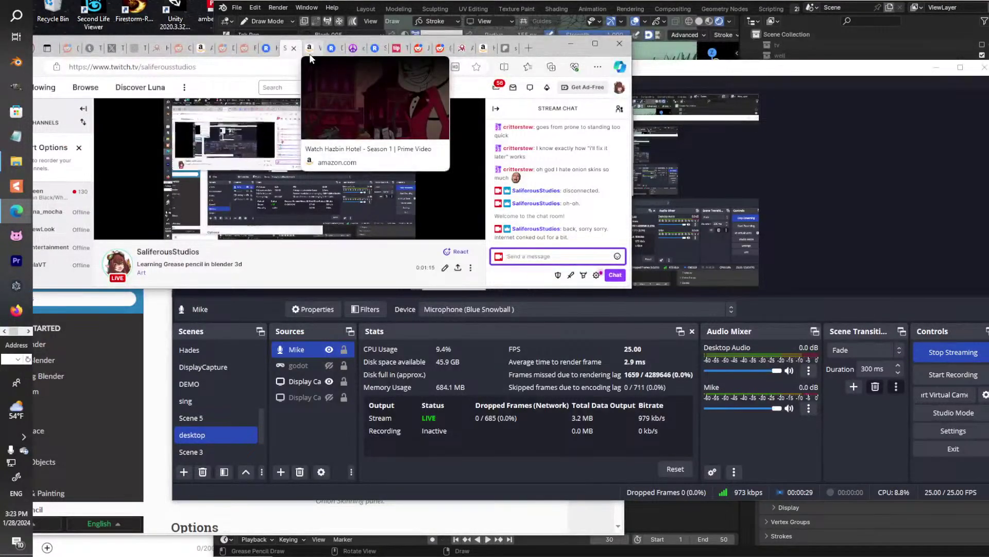
click(310, 54)
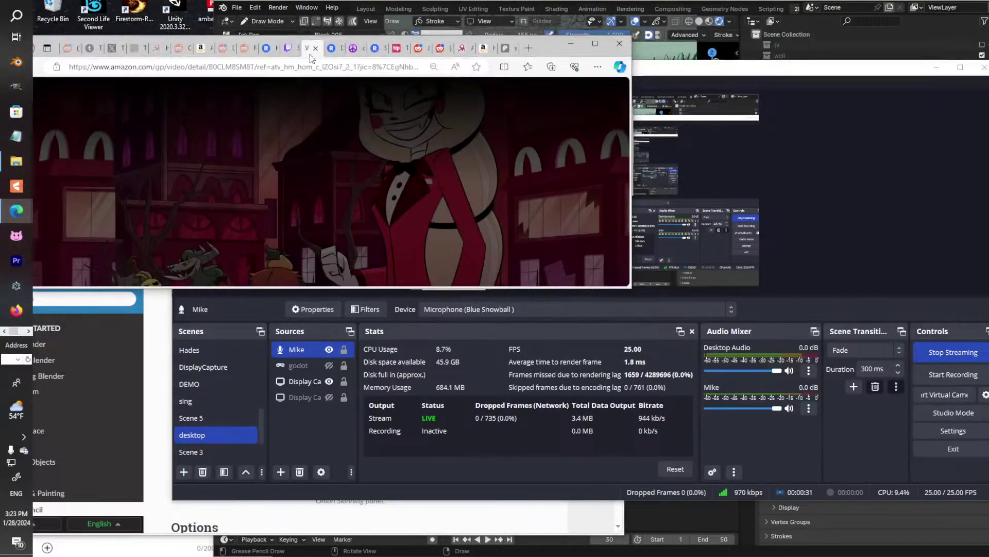
click(301, 54)
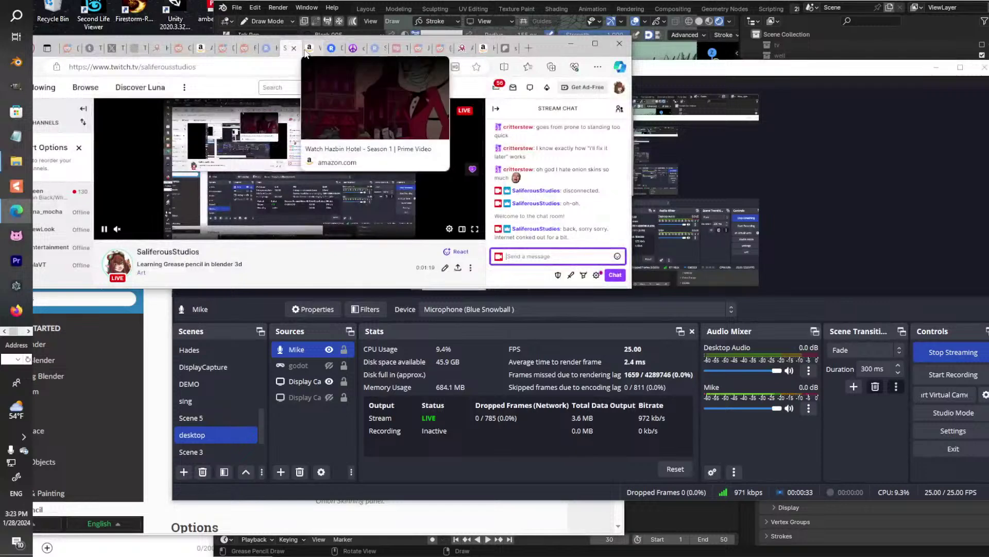
click(483, 48)
scroll(367, 188, down, 2)
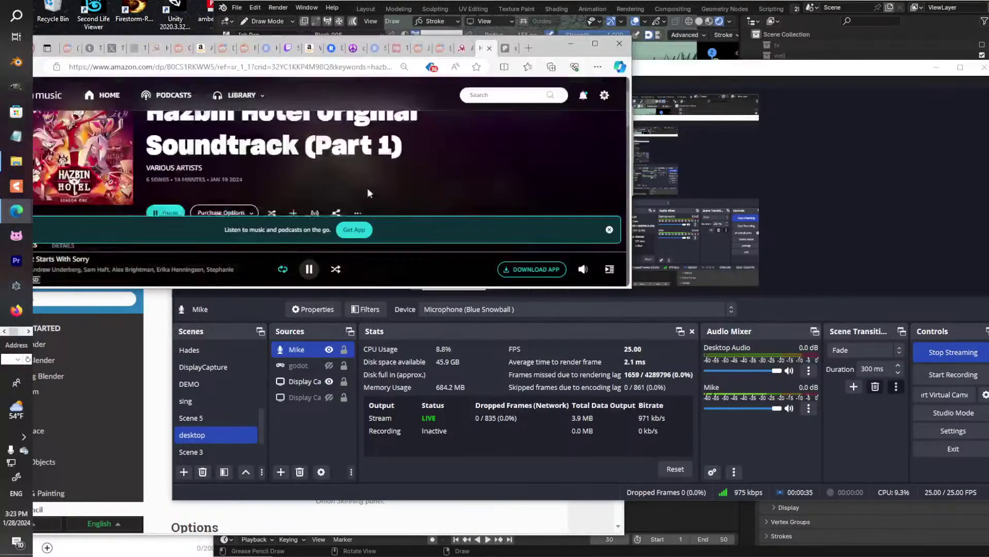
scroll(450, 187, down, 2)
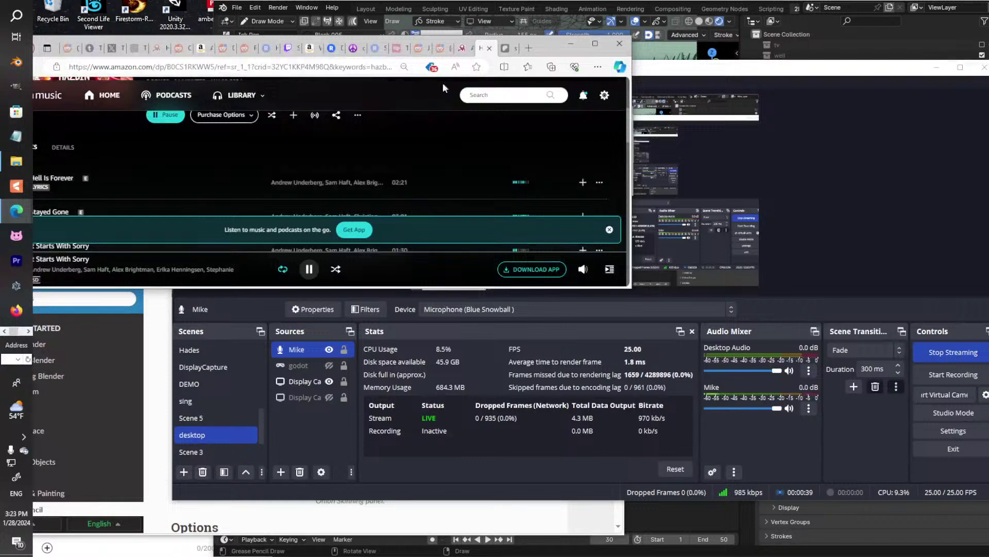
drag(546, 50, 714, 53)
click(196, 70)
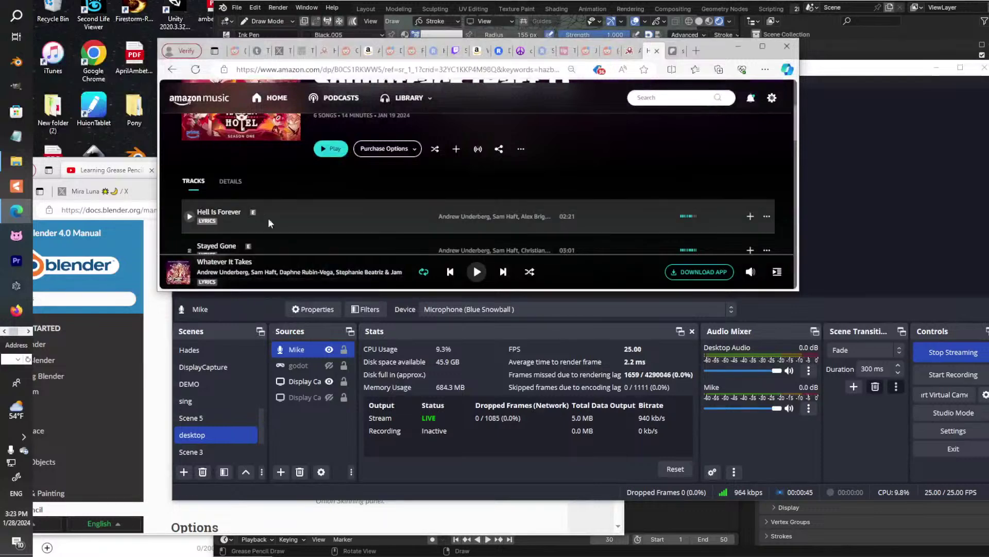
click(332, 149)
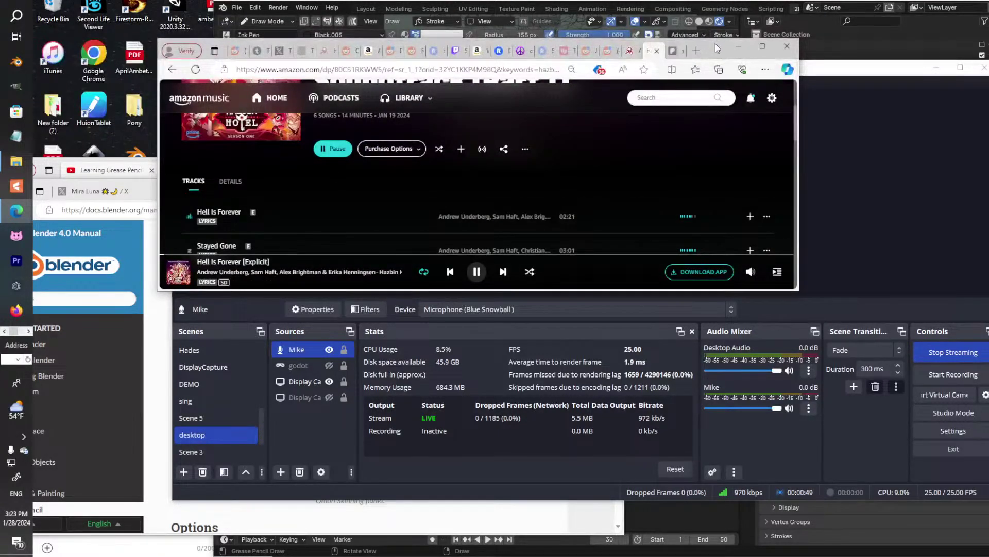
drag(715, 44, 653, 51)
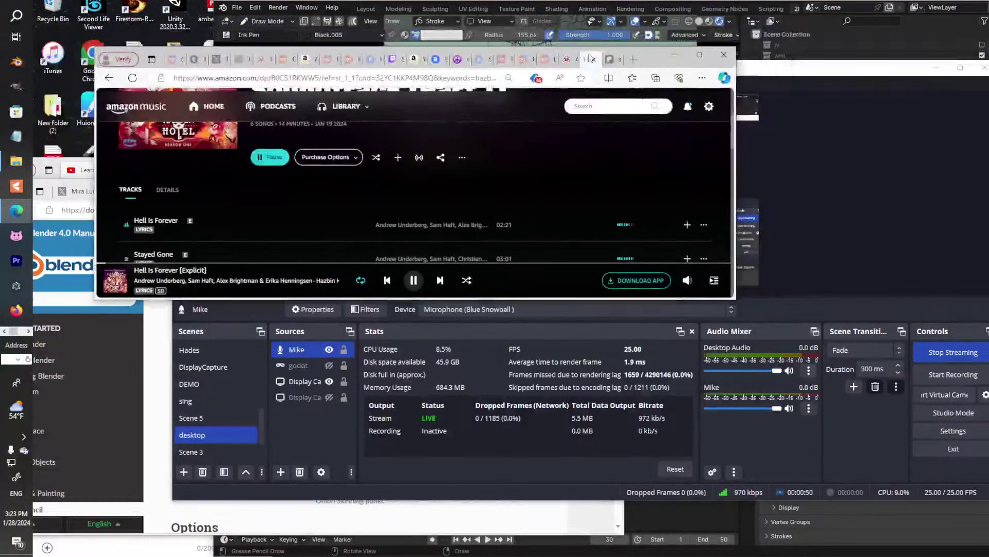
Return to the Twitch stream chat, park its window aside with the chat visible, and minimize OBS to uncover Blender.
click(405, 61)
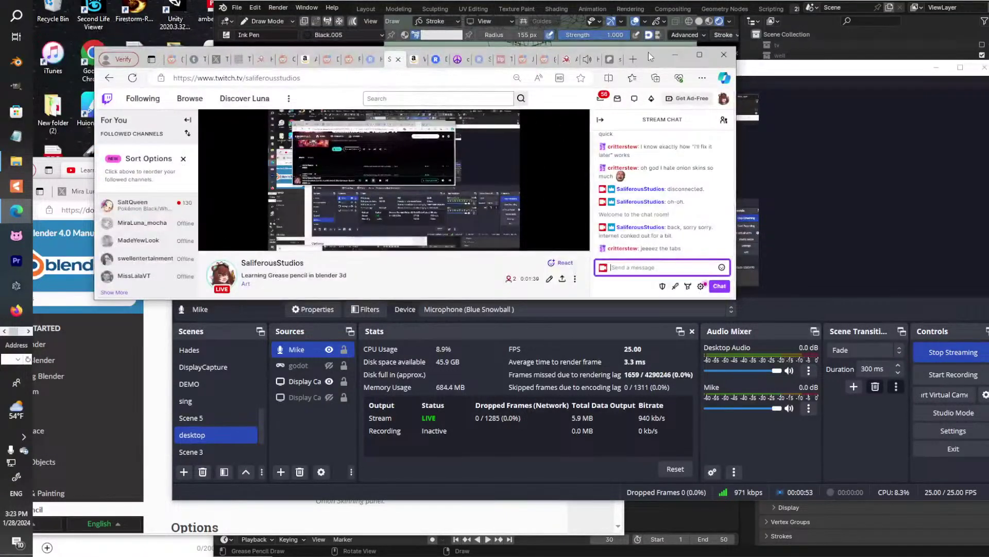
drag(651, 57, 105, 46)
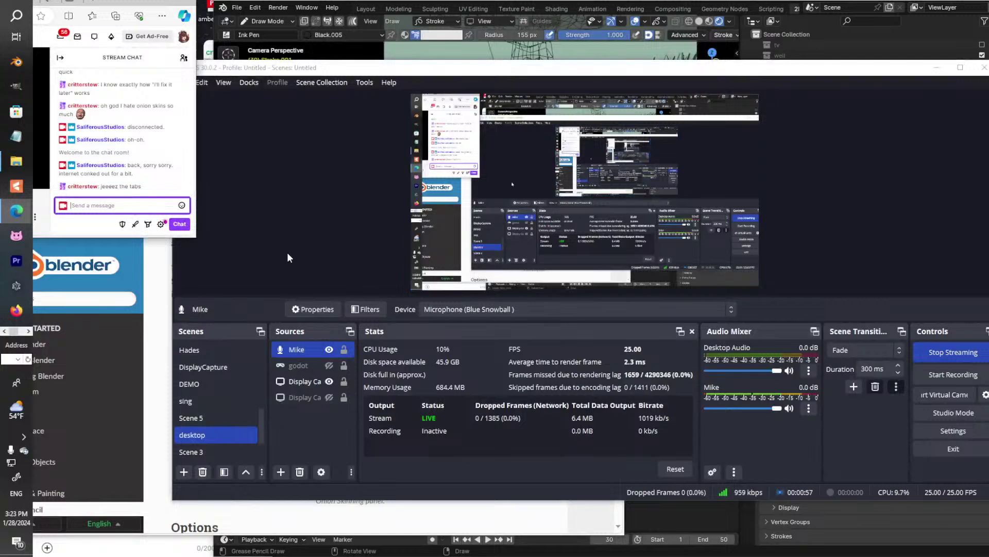
mouse_move(154, 4)
mouse_down()
mouse_move(136, 1)
mouse_move(148, 0)
mouse_up()
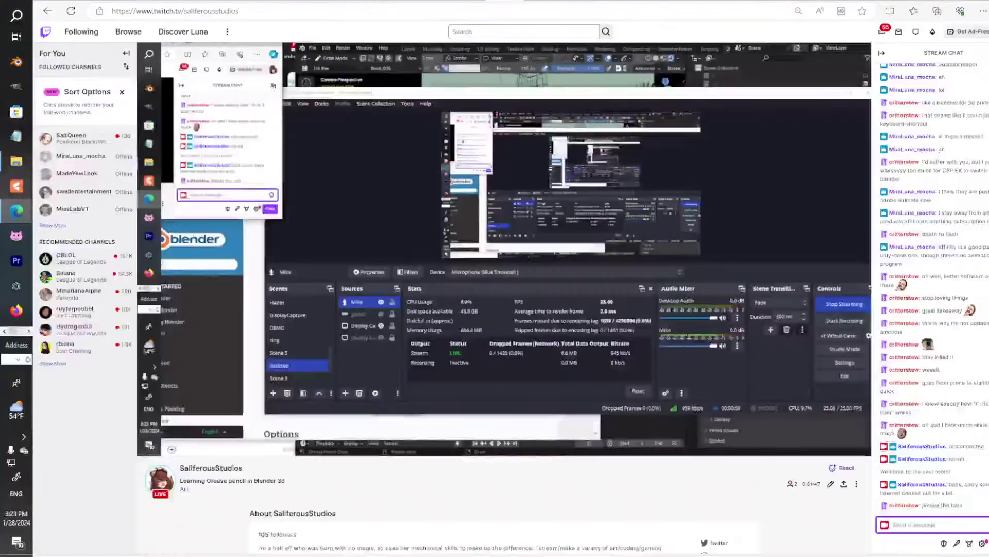
click(981, 1)
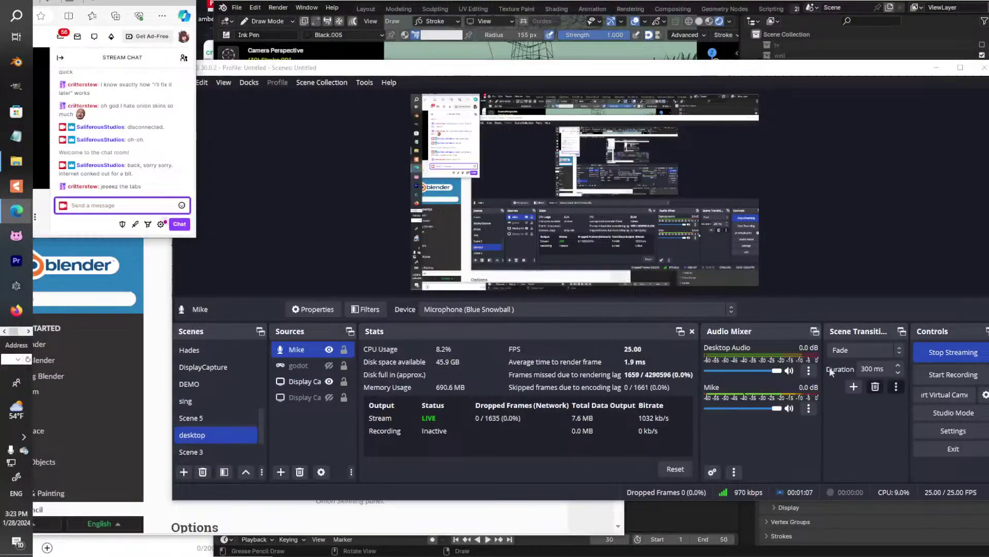
click(936, 68)
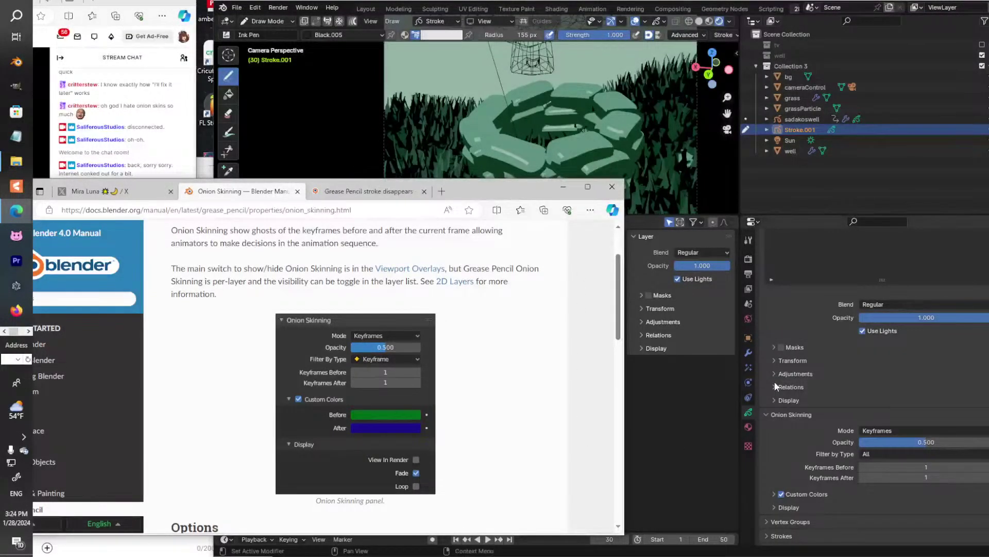
Set the onion skinning Filter by Type to Keyframe in Blender and briefly play the animation to check it.
scroll(762, 382, down, 2)
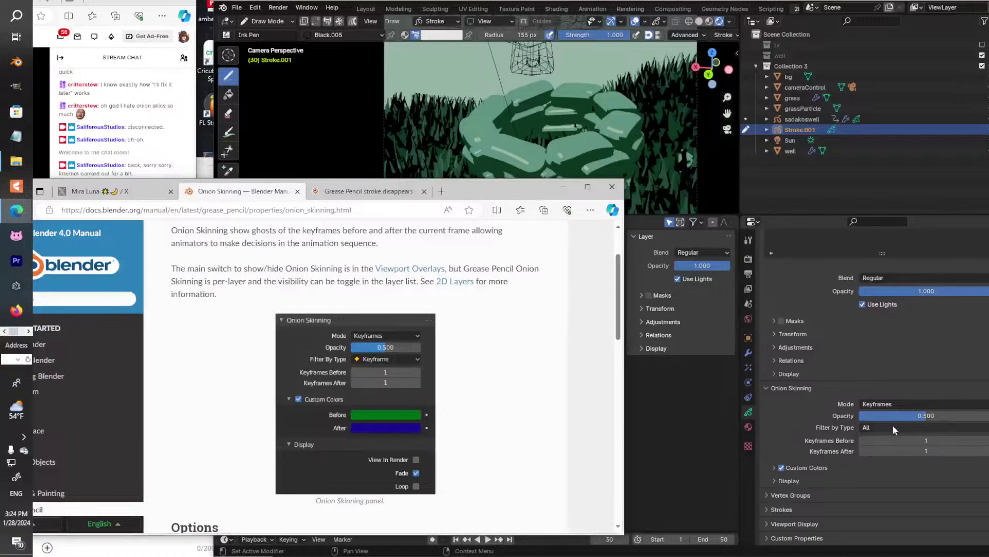
click(892, 426)
click(896, 450)
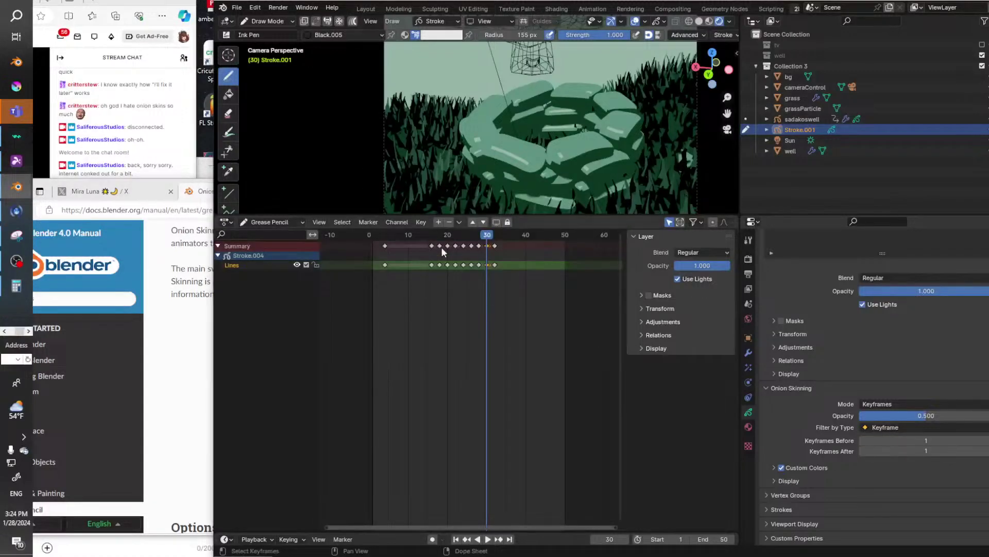
key(space)
key(space)
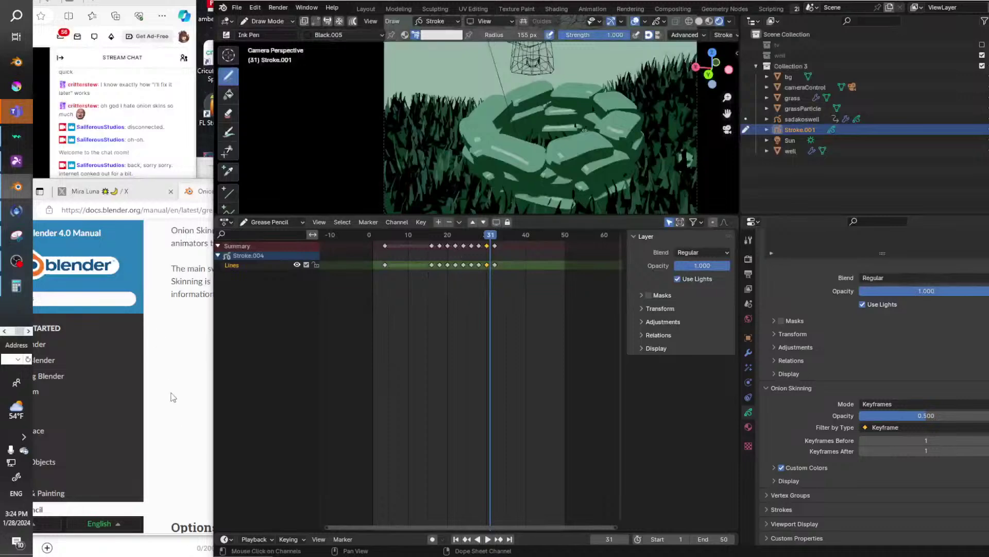
Set onion skinning to 5 keyframes before and 13 keyframes after, and check the drawing at frame 29.
click(175, 419)
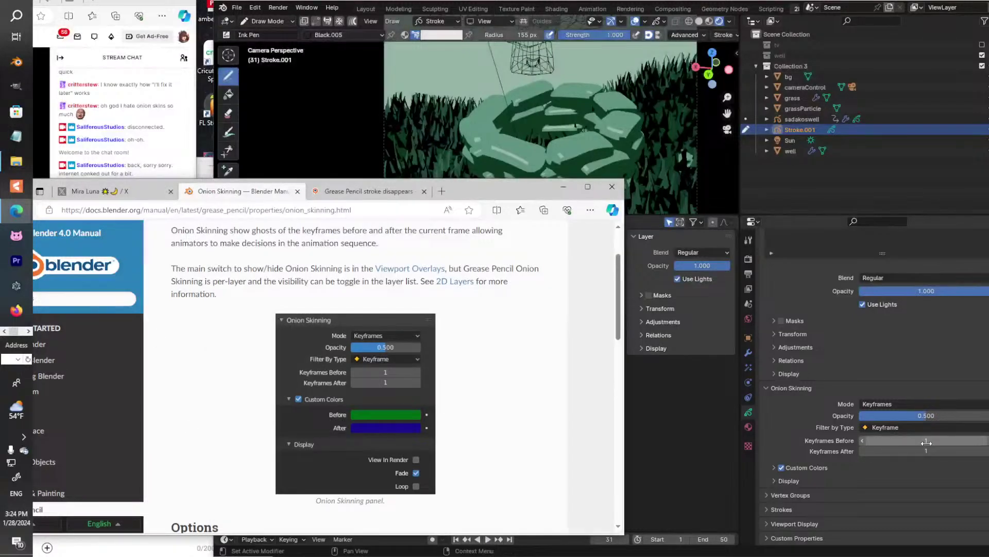
drag(926, 442, 948, 441)
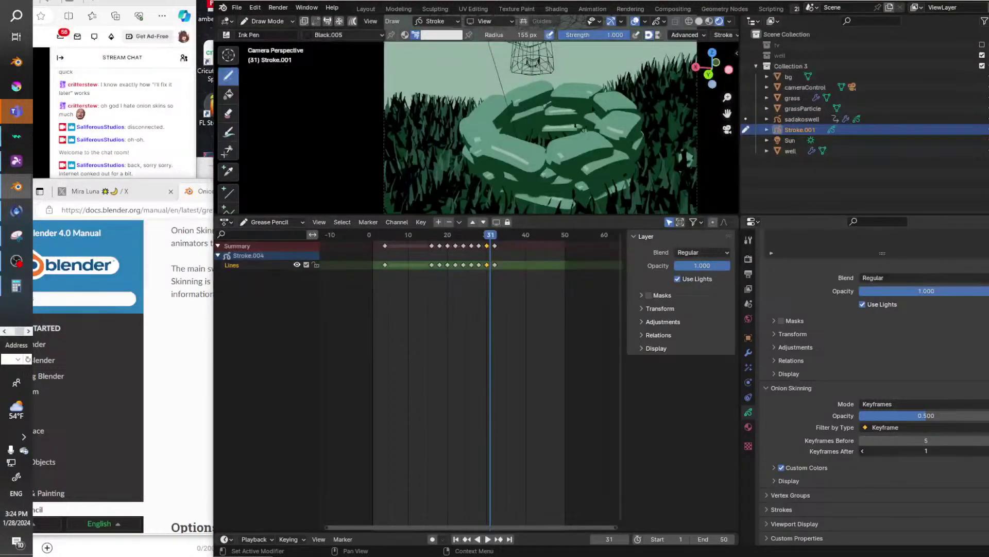
mouse_move(480, 239)
mouse_down()
mouse_move(452, 235)
mouse_move(483, 235)
mouse_up()
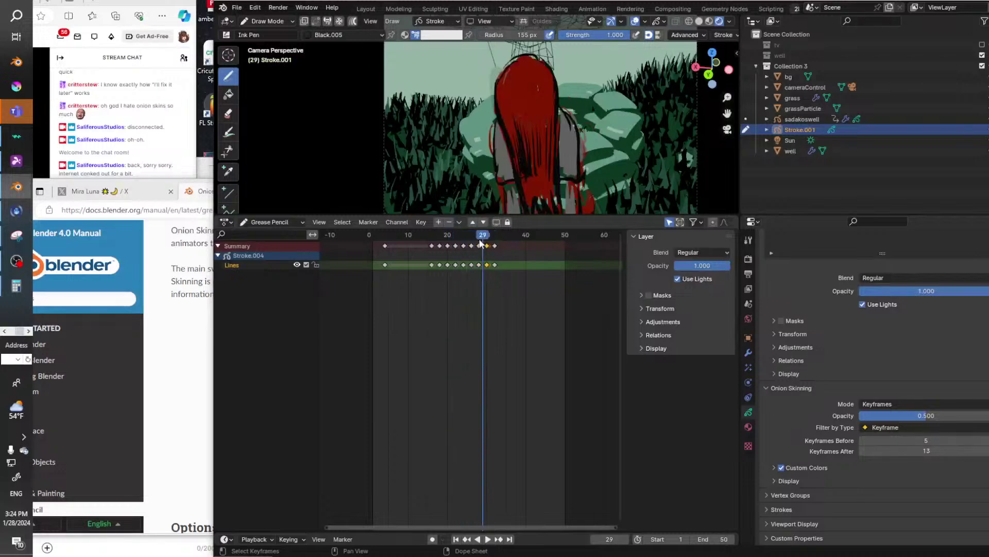
Read the Onion Skinning options in the Blender manual and compare them with the expanded Custom Colors settings.
click(164, 295)
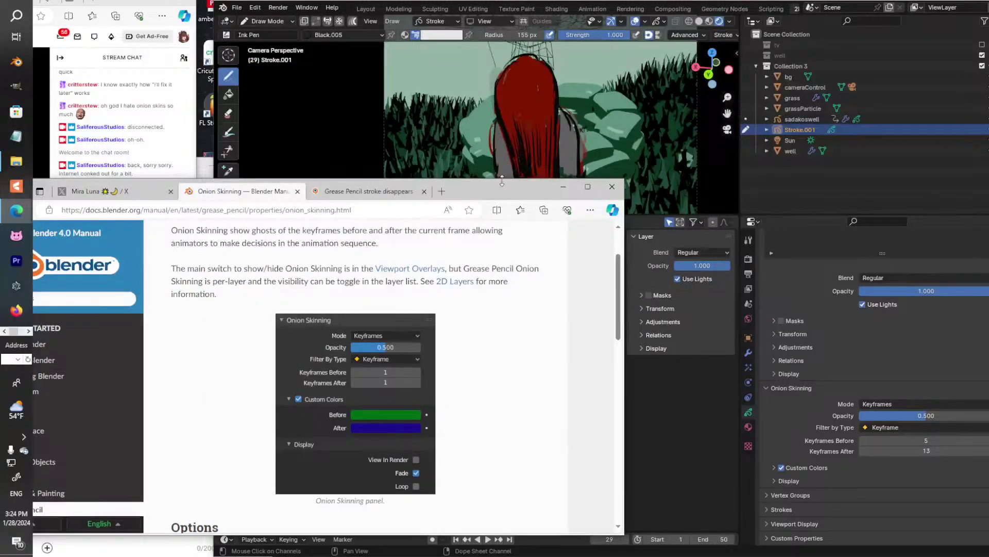
mouse_move(496, 193)
mouse_down()
mouse_move(488, 259)
mouse_move(500, 195)
mouse_up()
scroll(517, 410, down, 2)
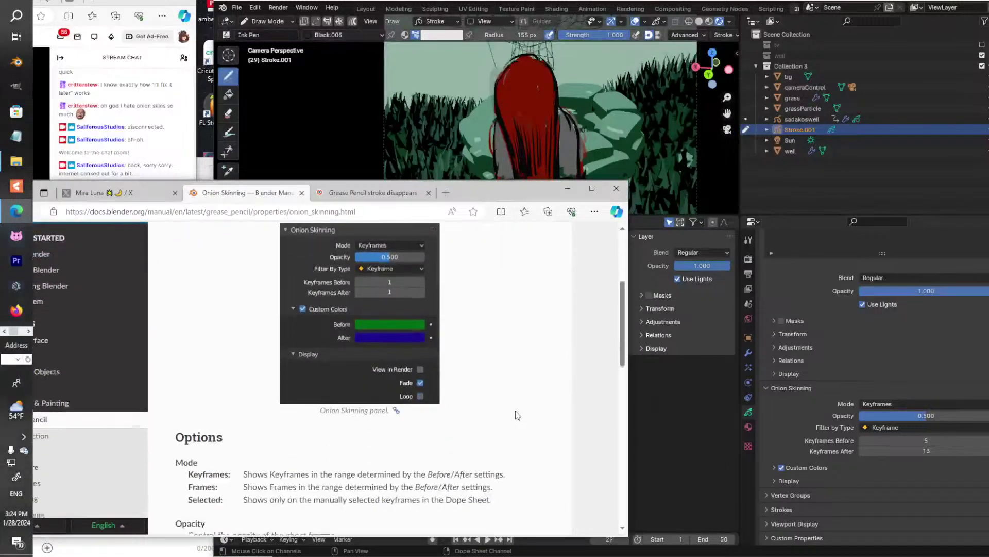
click(775, 467)
click(178, 369)
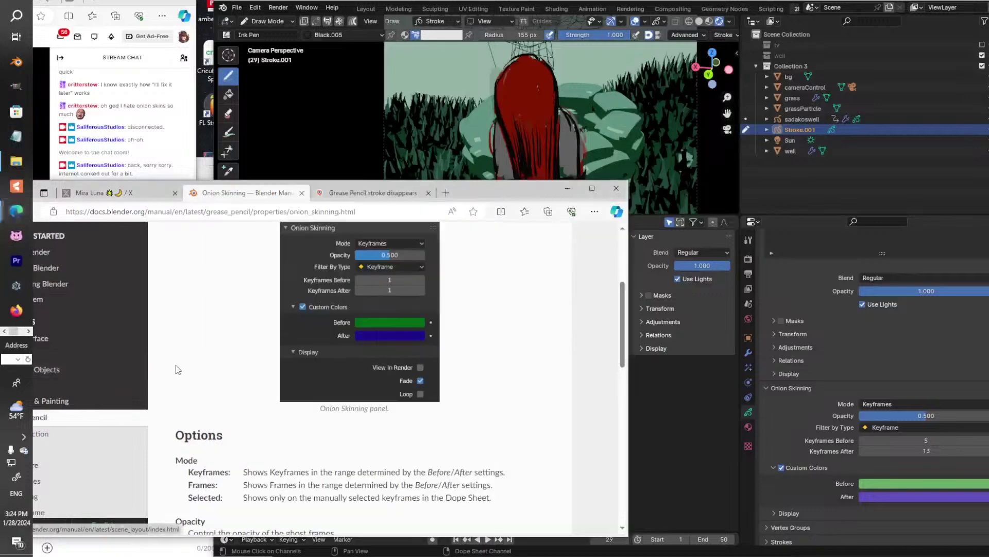
scroll(407, 451, down, 3)
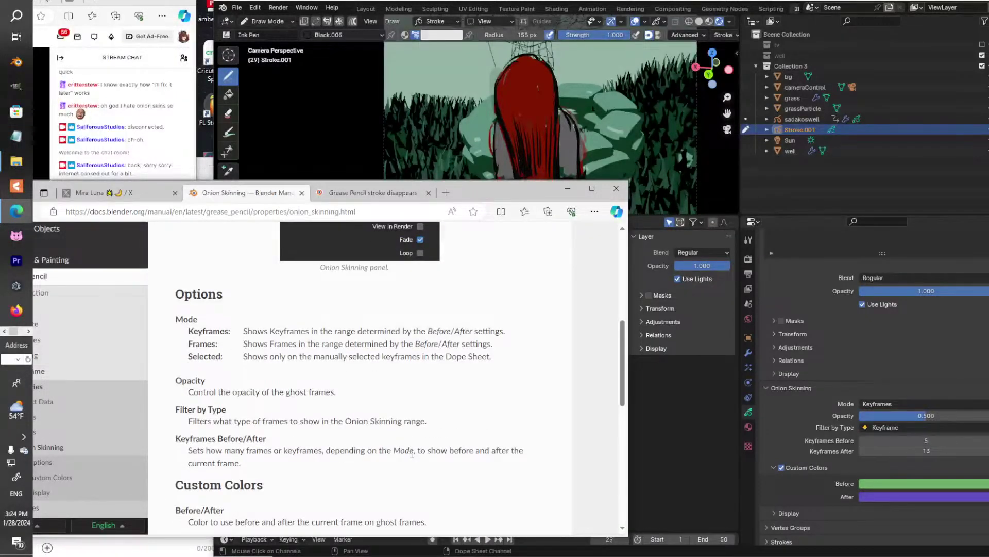
scroll(412, 454, up, 3)
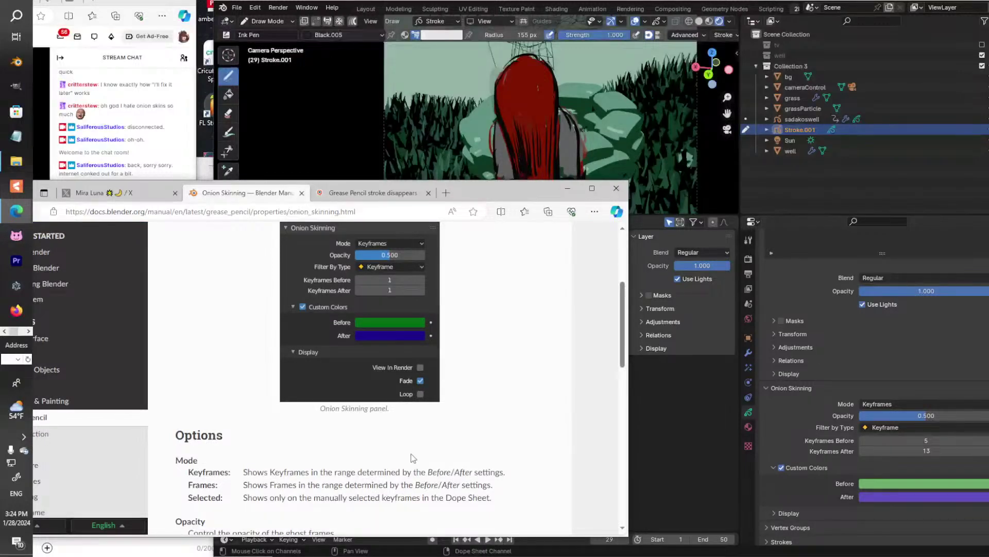
scroll(413, 457, down, 3)
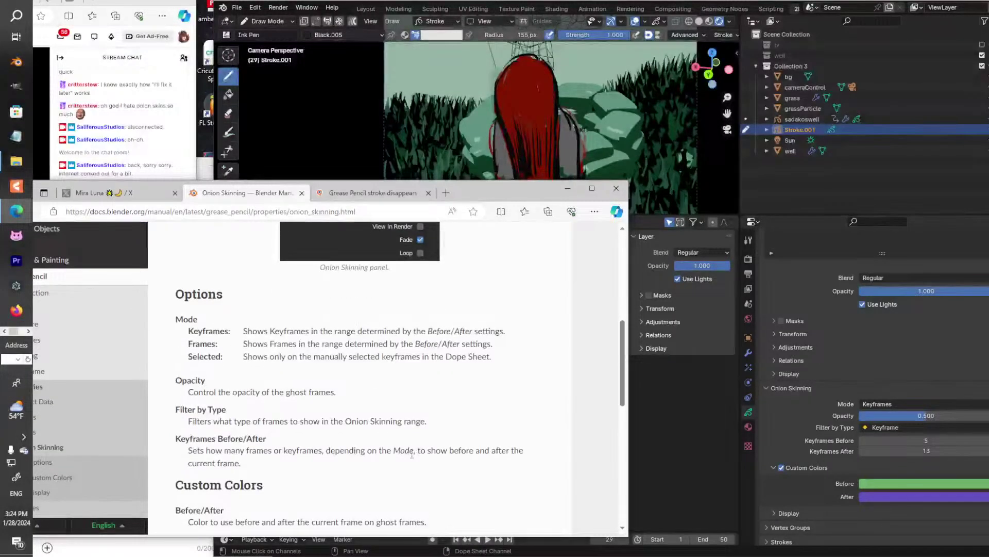
scroll(412, 454, down, 1)
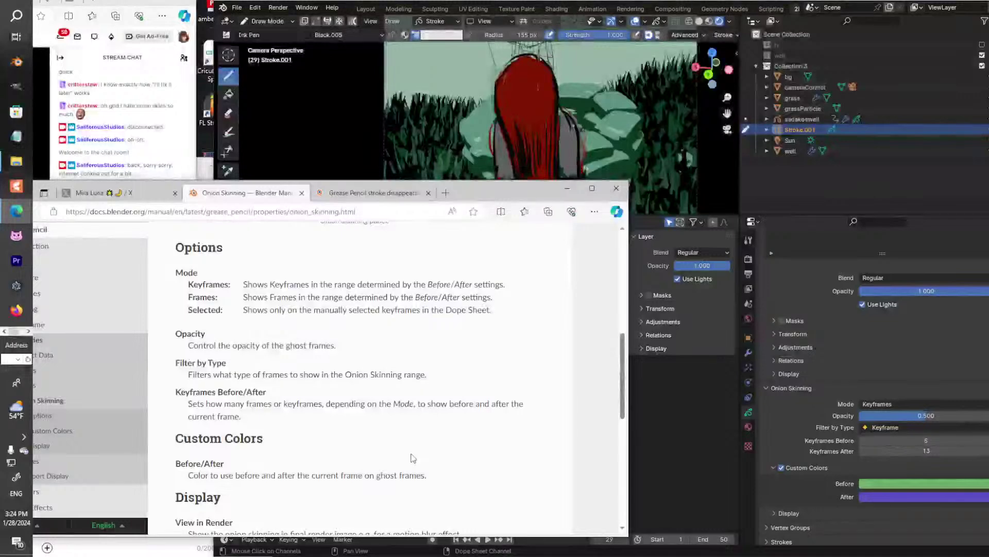
Raise the onion skinning opacity to 1.000 and Keyframes Before to 78, checking the drawing at frame 27.
drag(921, 420, 979, 417)
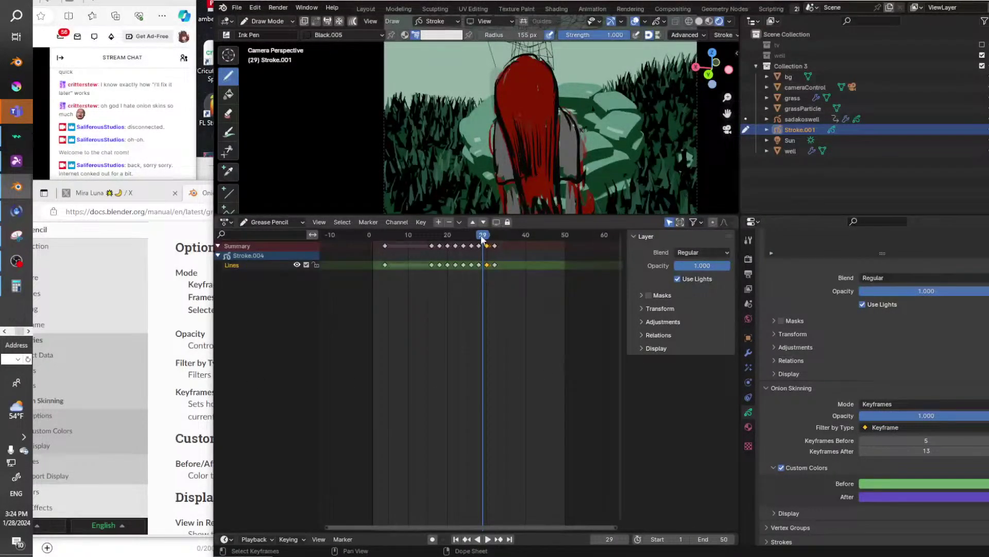
mouse_move(483, 238)
mouse_down()
mouse_move(435, 236)
mouse_move(475, 239)
mouse_up()
drag(920, 441, 902, 441)
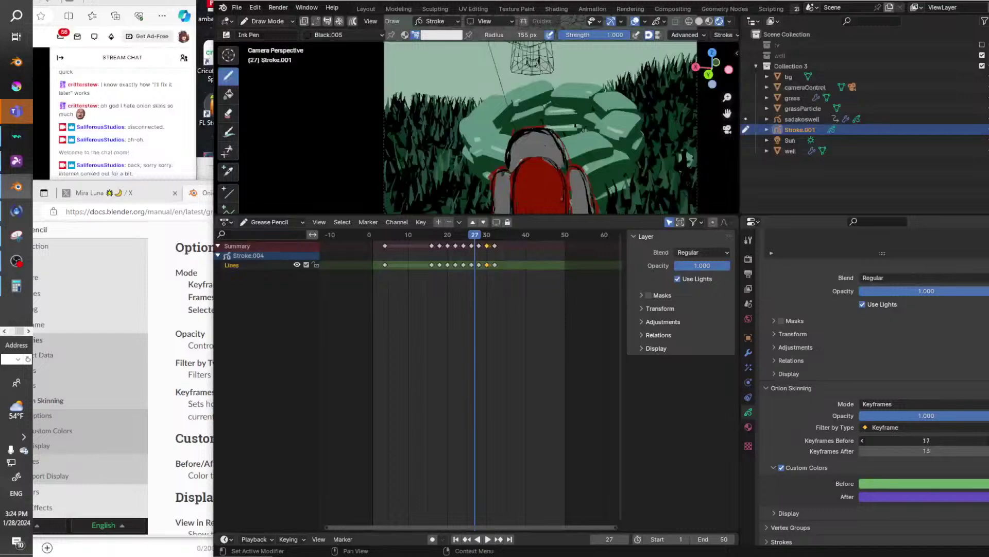
Move the Blender manual window out of the way to uncover the stream chat and the grease pencil dope sheet.
click(180, 362)
drag(518, 202, 507, 276)
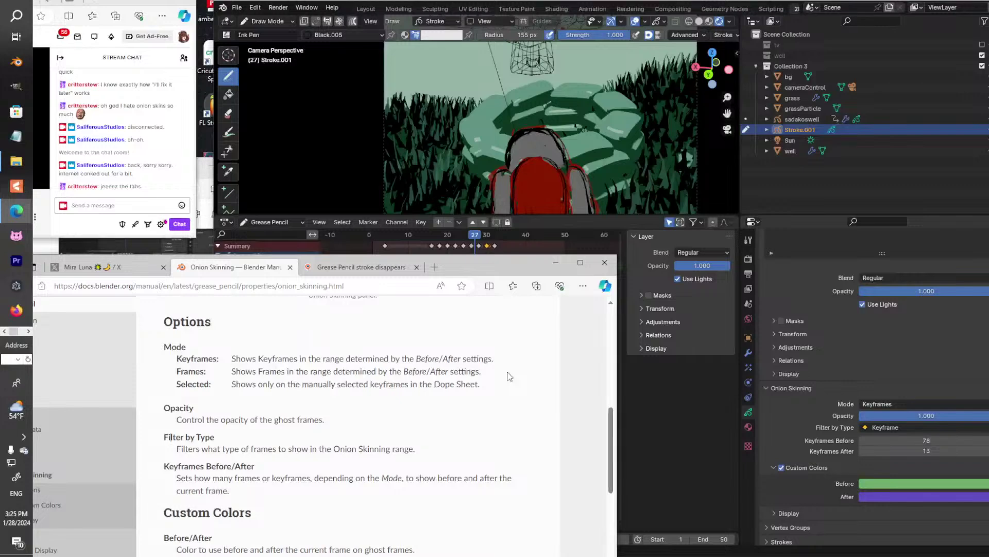
drag(494, 272, 494, 410)
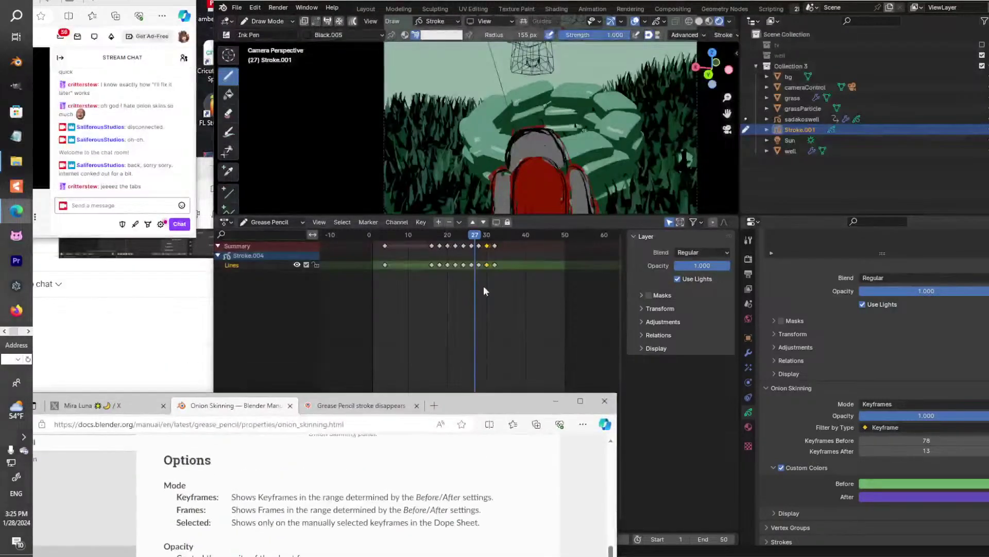
Scrub back to frame 15, play the animation, and stop at frame 30 to inspect the onion skin ghosts.
drag(474, 239, 428, 236)
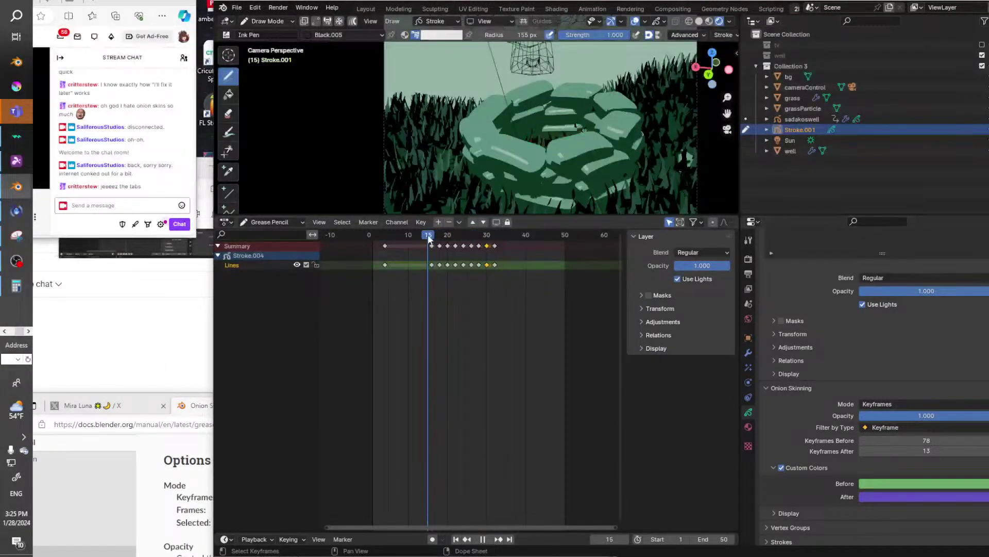
click(488, 539)
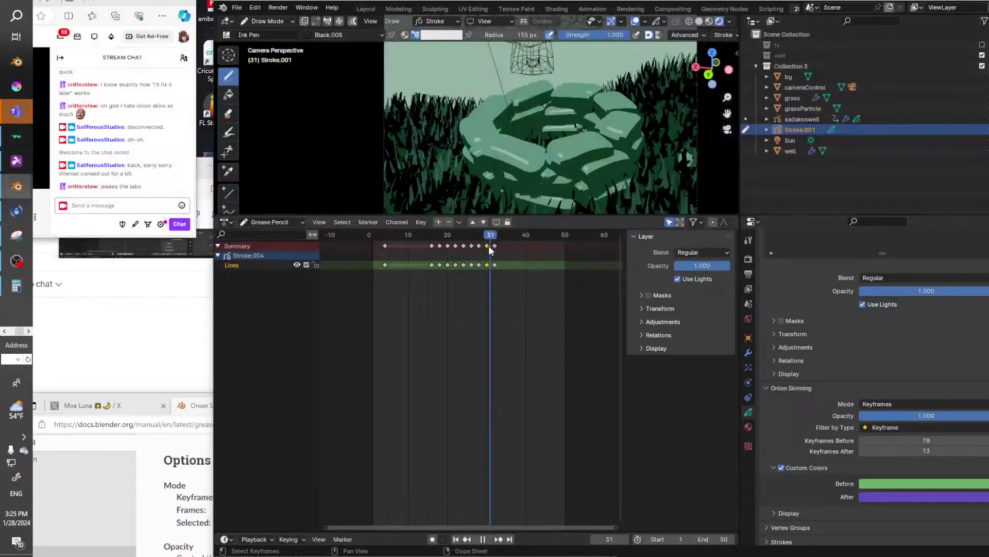
mouse_move(488, 245)
mouse_down()
mouse_move(421, 247)
mouse_move(485, 257)
mouse_up()
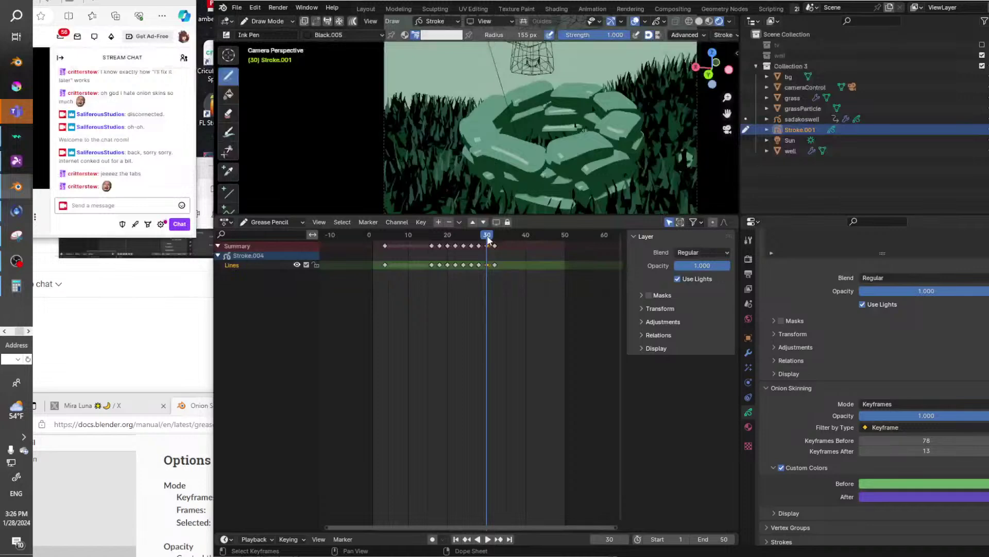
Play and stop the animation, and scrub between frames 30 and 32, ending on frame 30, to check for onion skin ghosts.
key(space)
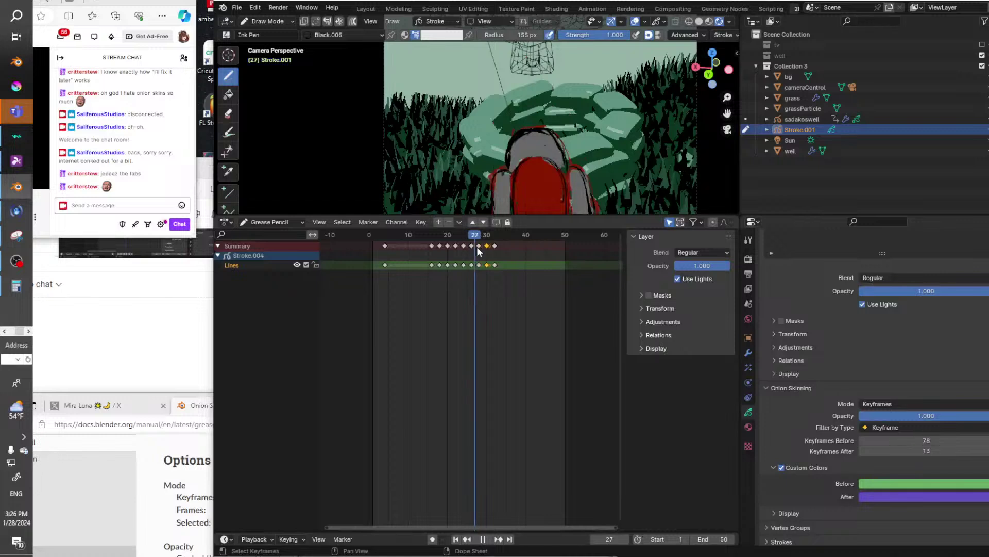
key(space)
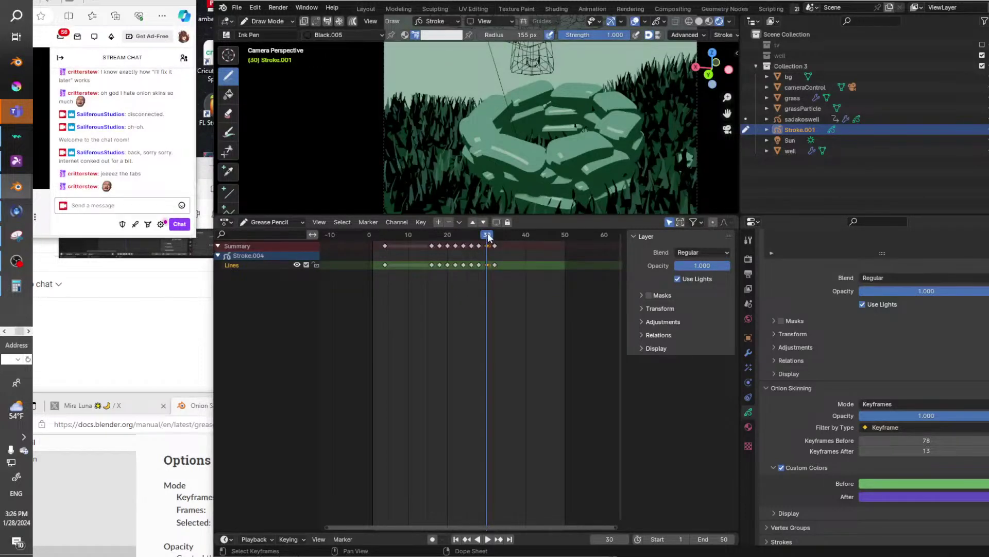
mouse_move(487, 236)
mouse_down()
mouse_move(435, 236)
mouse_move(487, 237)
mouse_up()
mouse_move(487, 235)
mouse_down()
mouse_move(426, 240)
mouse_move(495, 240)
mouse_up()
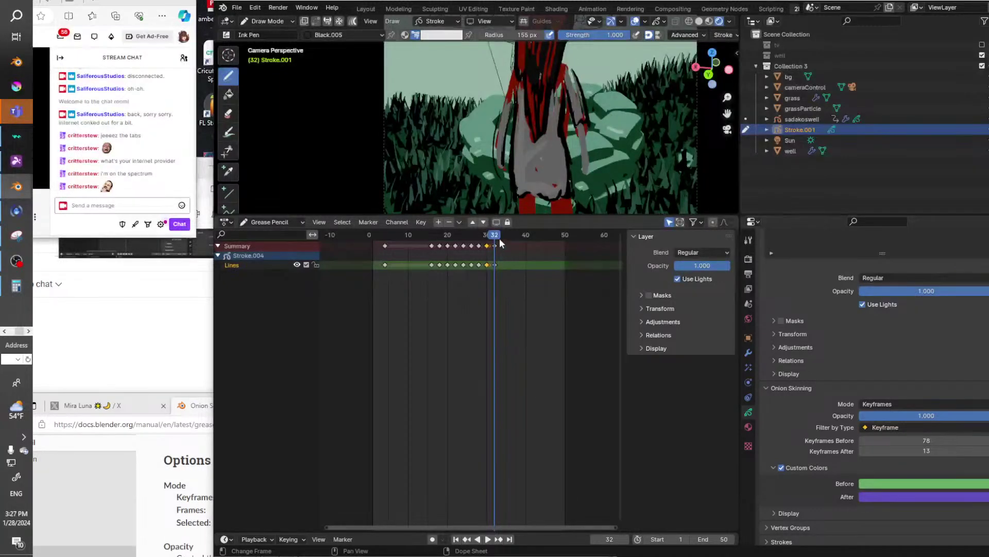
mouse_move(499, 238)
mouse_down()
mouse_move(475, 238)
mouse_move(487, 237)
mouse_up()
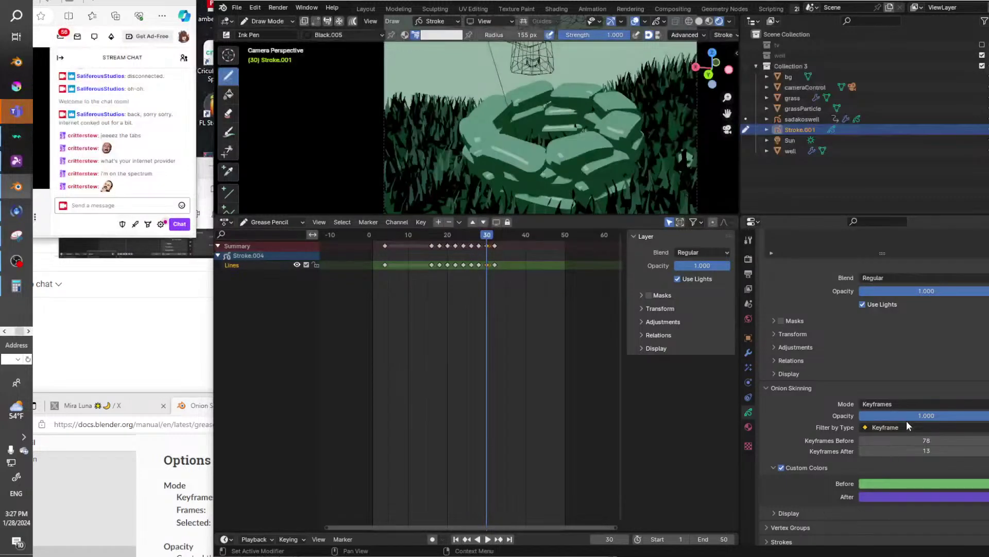
Try the Frames mode for onion skinning, and set the mode to Selected.
click(925, 405)
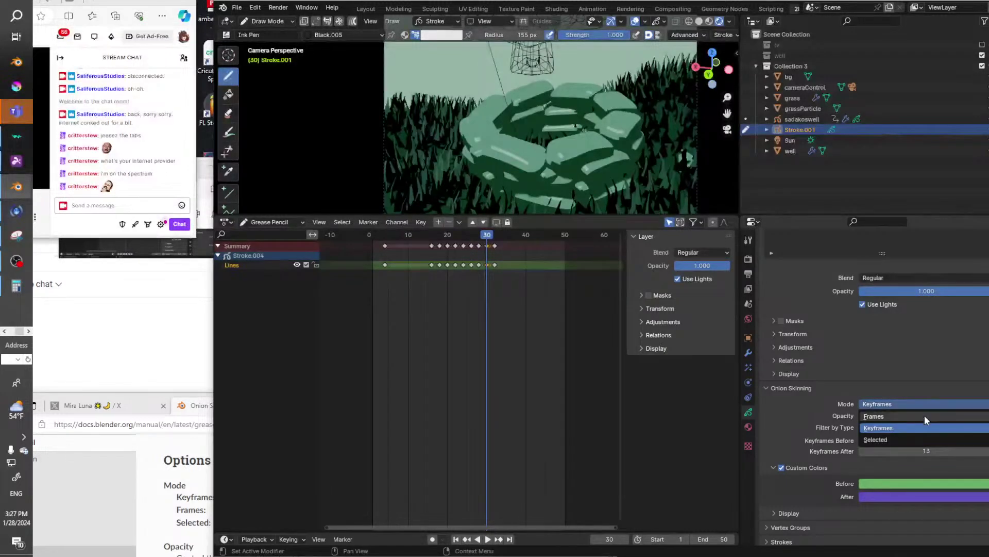
click(924, 415)
click(923, 404)
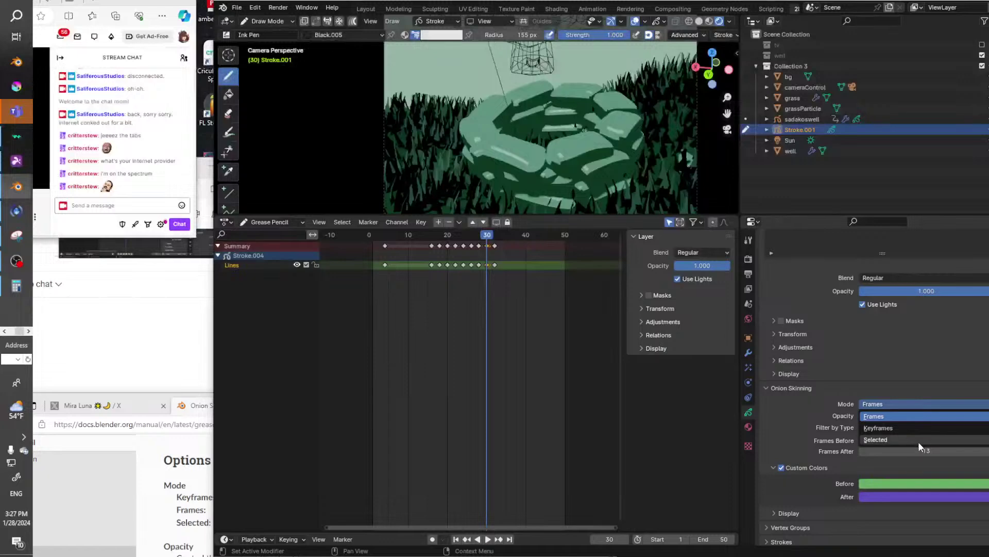
click(918, 442)
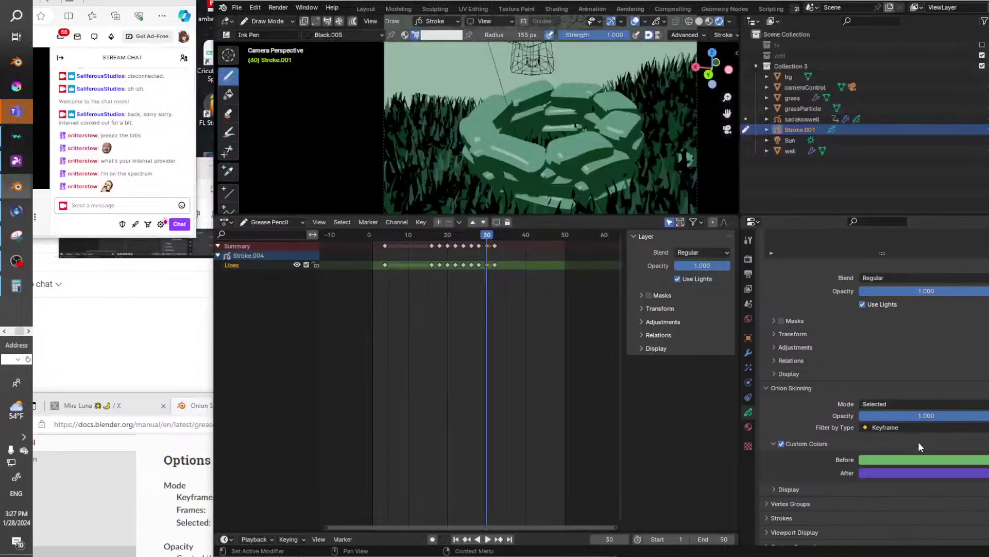
Switch to the Blender manual, read the Grease Pencil section linked through Viewport Overlays, and return to the Onion Skinning page.
click(168, 485)
drag(463, 403, 515, 198)
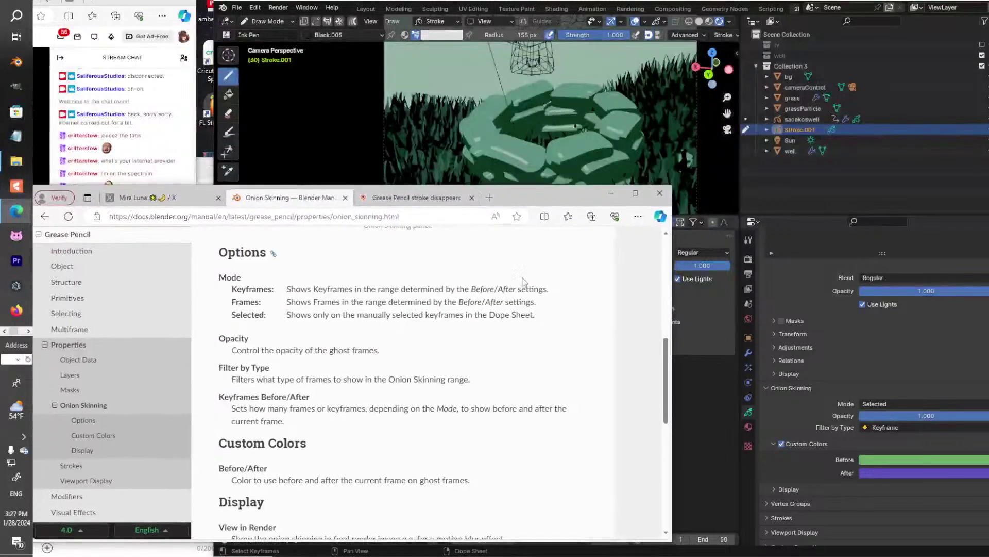
scroll(566, 321, up, 5)
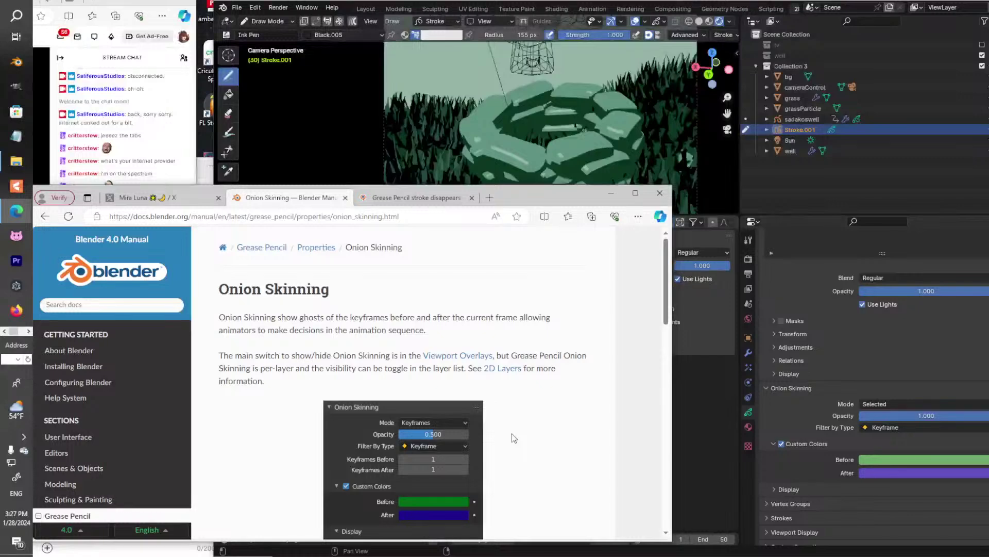
click(458, 356)
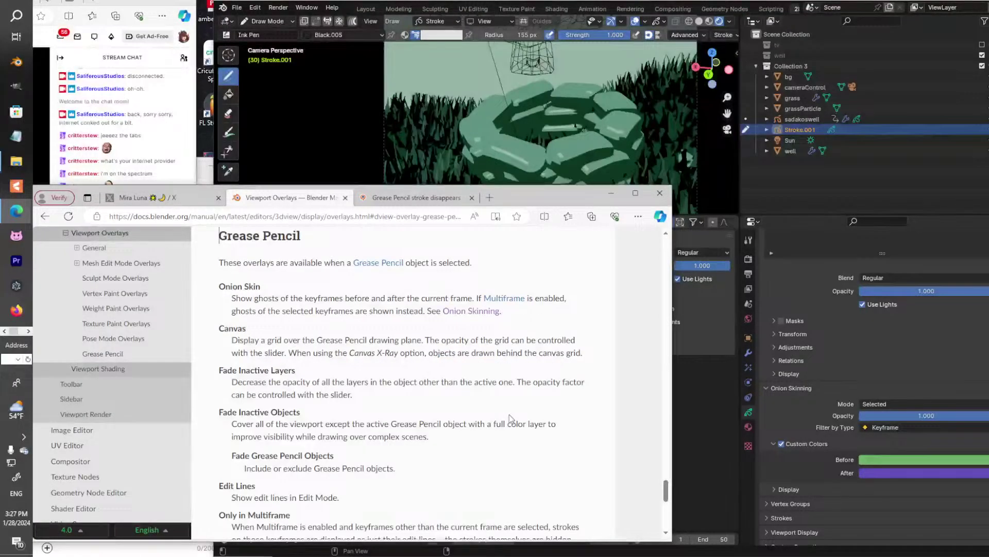
scroll(509, 418, down, 10)
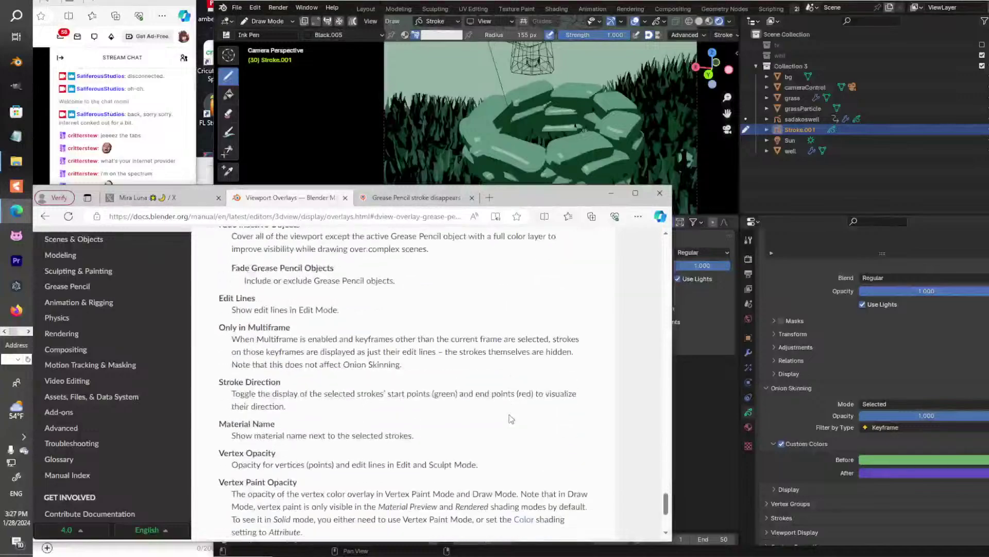
scroll(510, 415, up, 5)
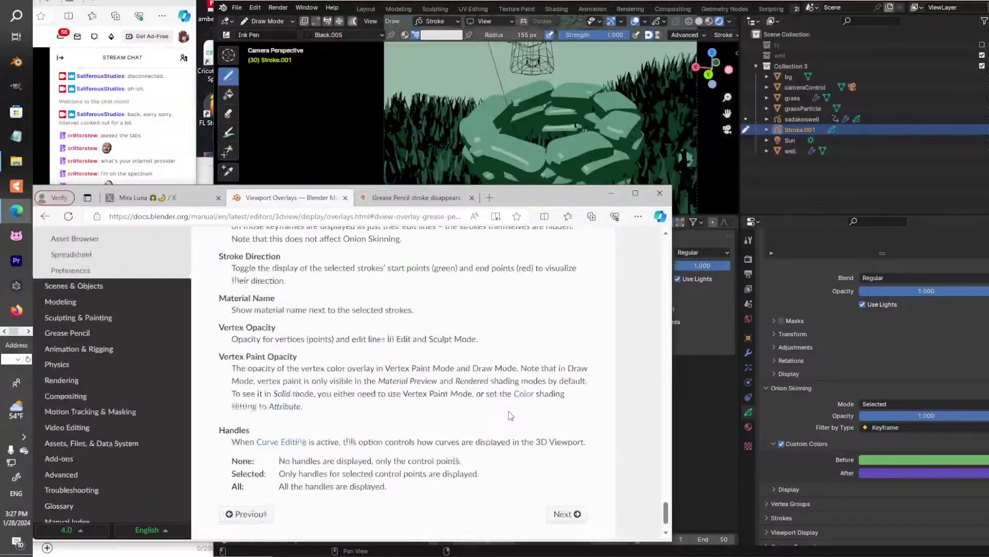
scroll(505, 402, up, 3)
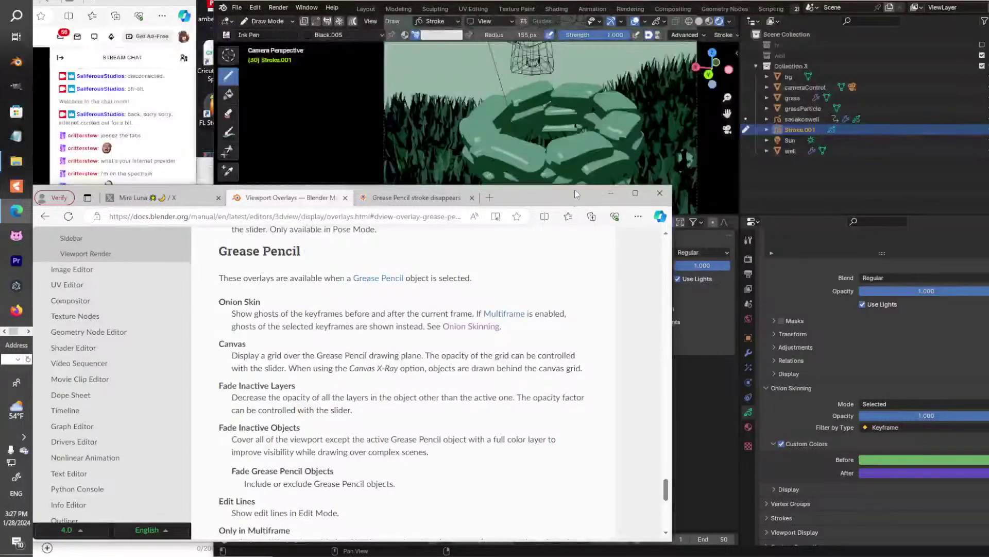
mouse_move(574, 190)
mouse_down()
mouse_move(528, 408)
mouse_move(546, 362)
mouse_move(564, 235)
mouse_move(590, 186)
mouse_up()
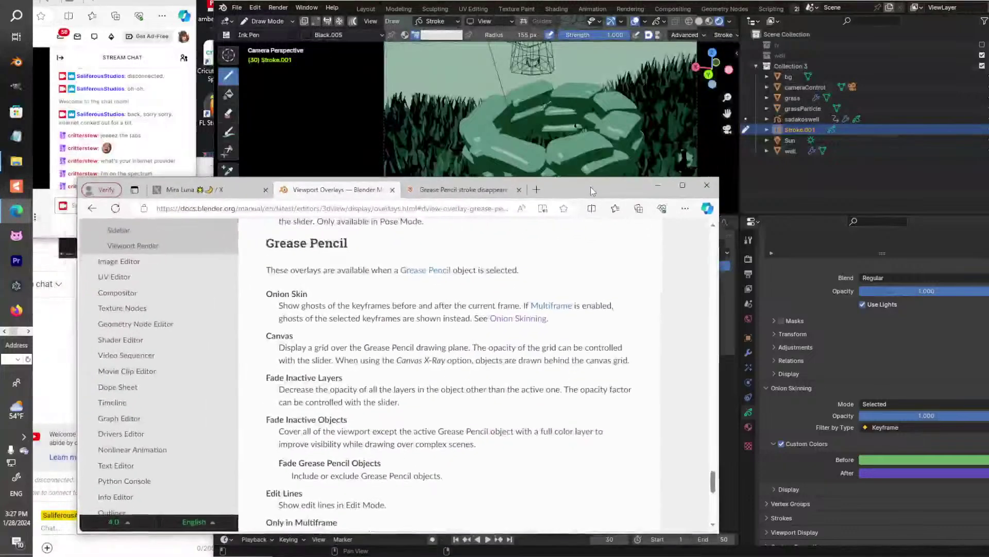
click(91, 208)
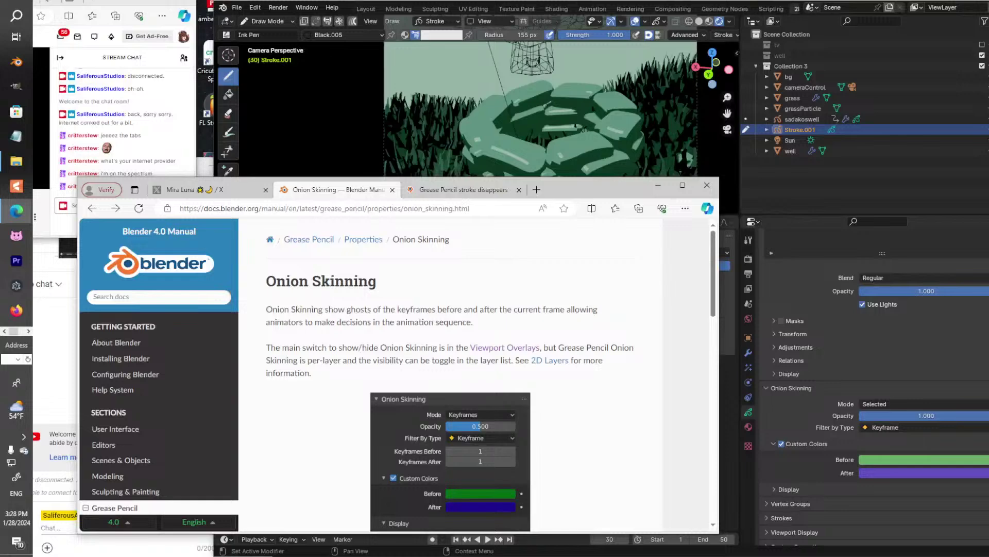
Move the manual window off the dope sheet, and play and scrub the animation up to frame 30 to check for ghosts.
drag(572, 190, 694, 156)
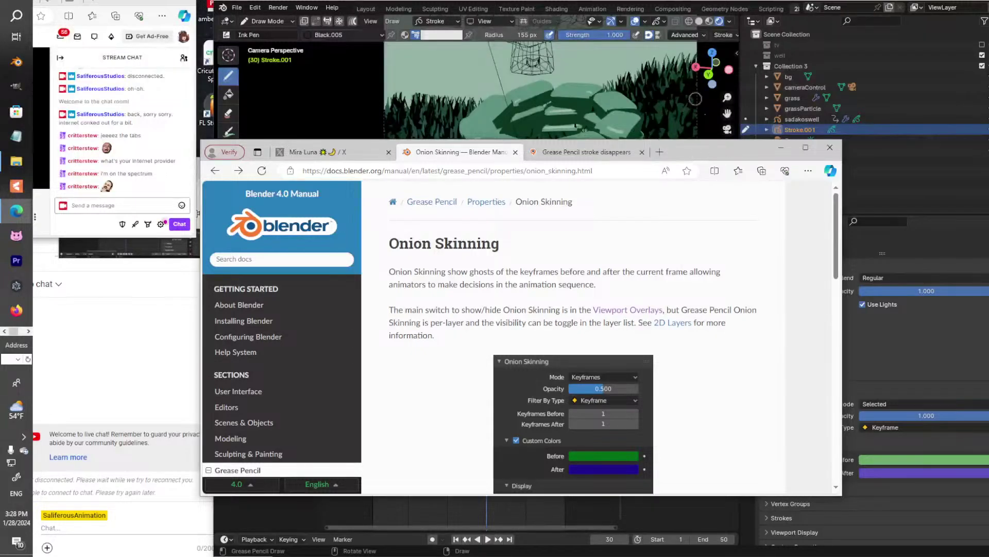
drag(694, 152, 91, 341)
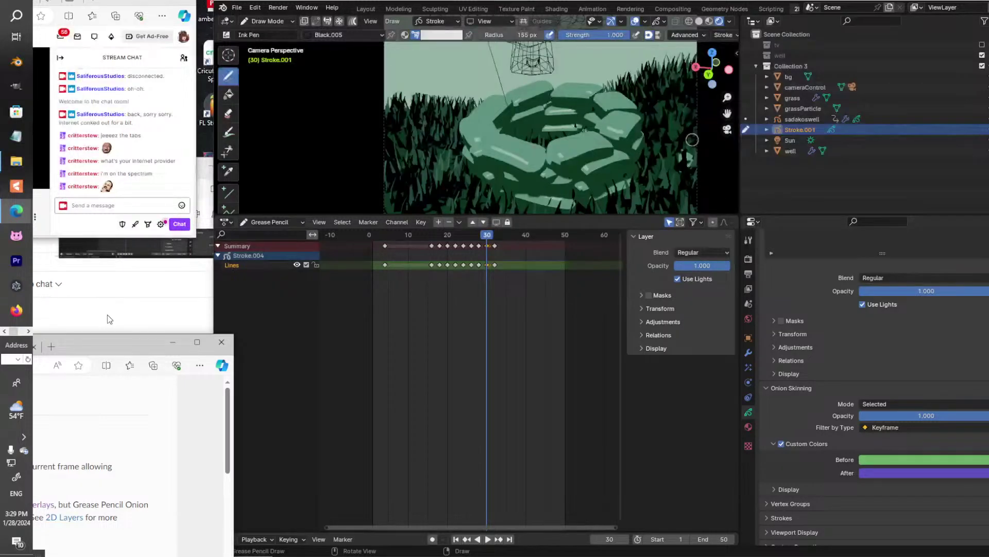
mouse_move(169, 255)
key(space)
click(465, 233)
drag(466, 231, 487, 240)
key(space)
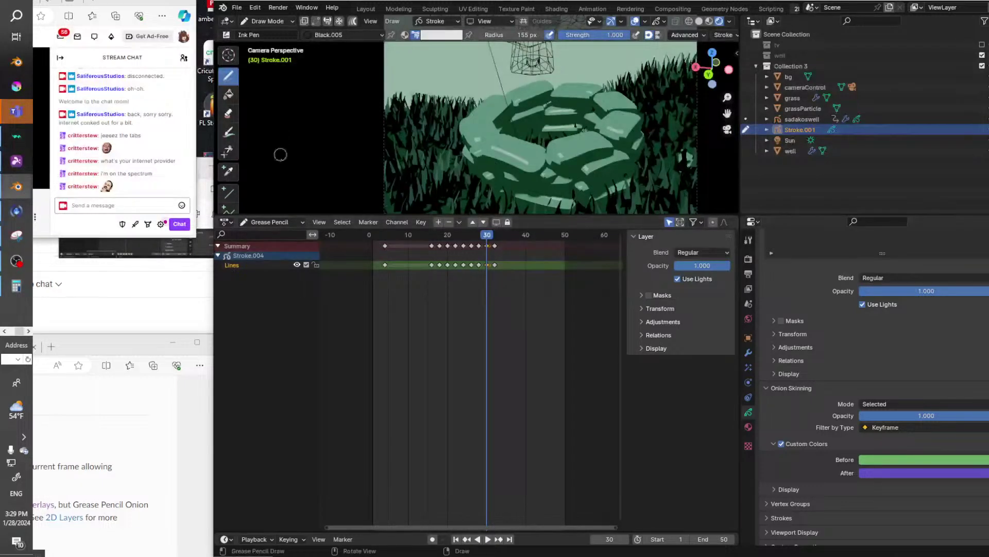
key(space)
click(461, 235)
drag(460, 233, 487, 233)
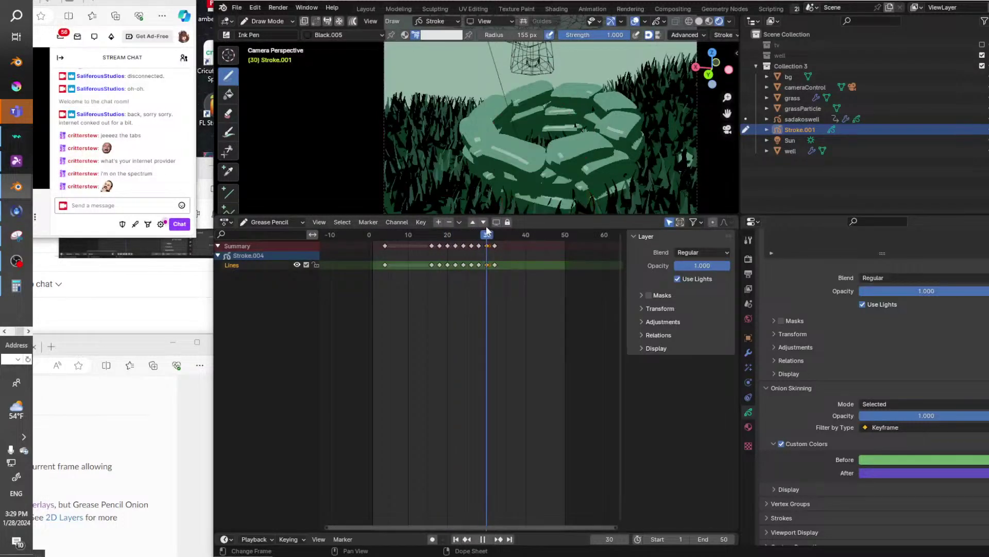
key(space)
Rearrange the browser windows so the stream chat is uncovered and the manual's Onion Skinning page sits over the Blender workspace.
click(113, 307)
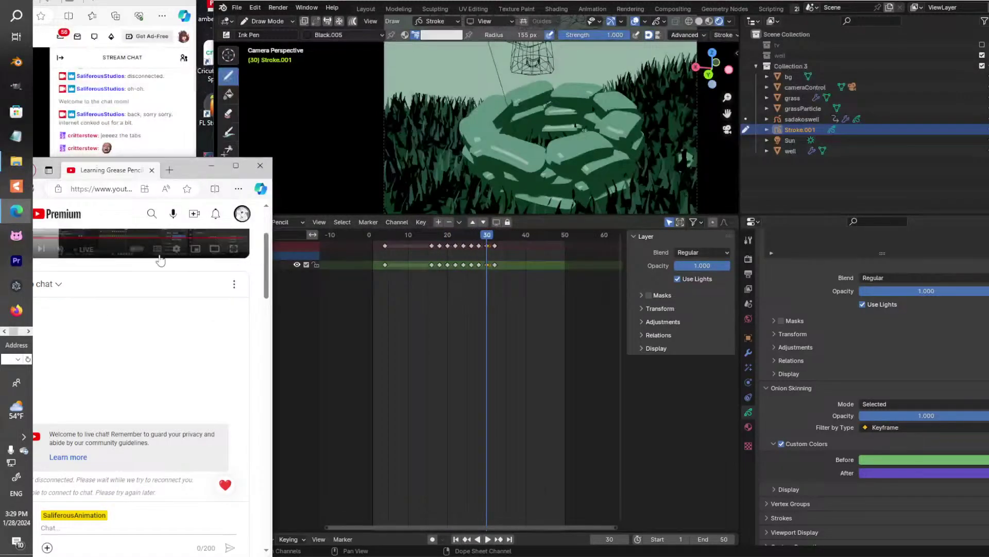
mouse_move(20, 211)
click(76, 274)
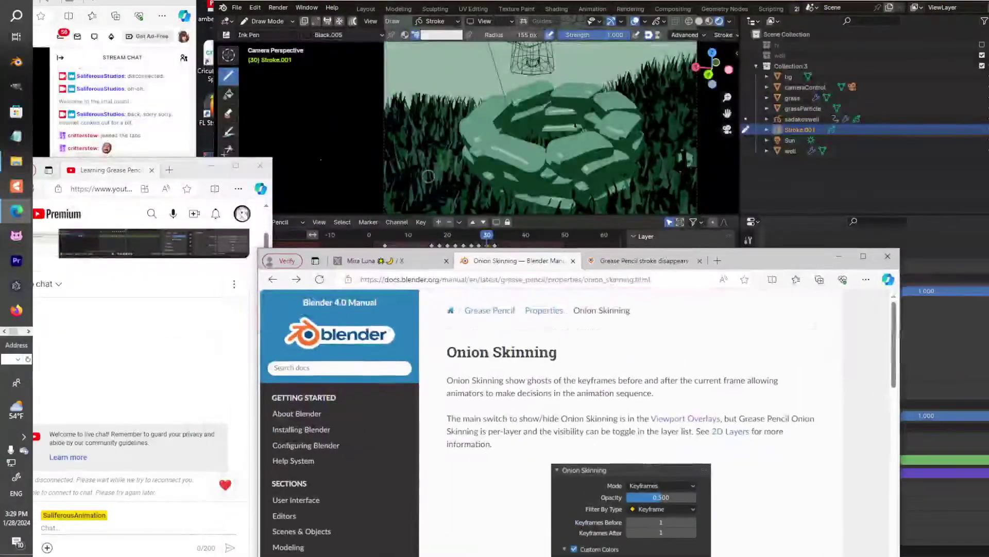
drag(198, 174, 149, 215)
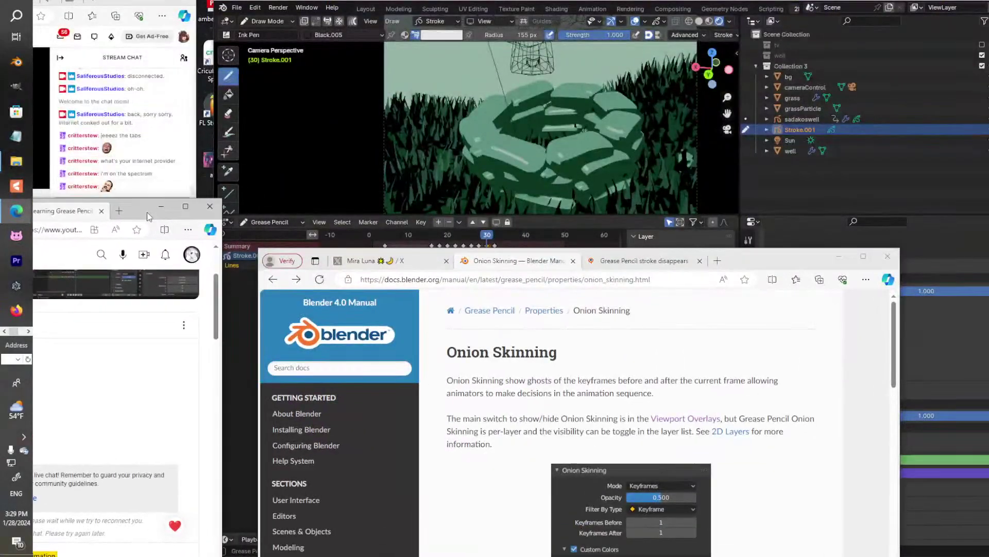
click(115, 1)
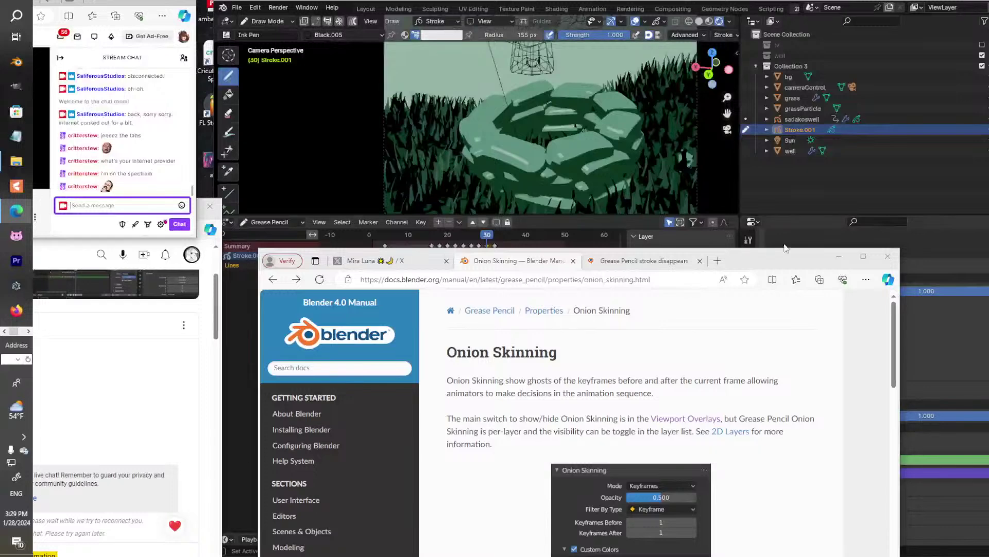
drag(794, 258, 833, 139)
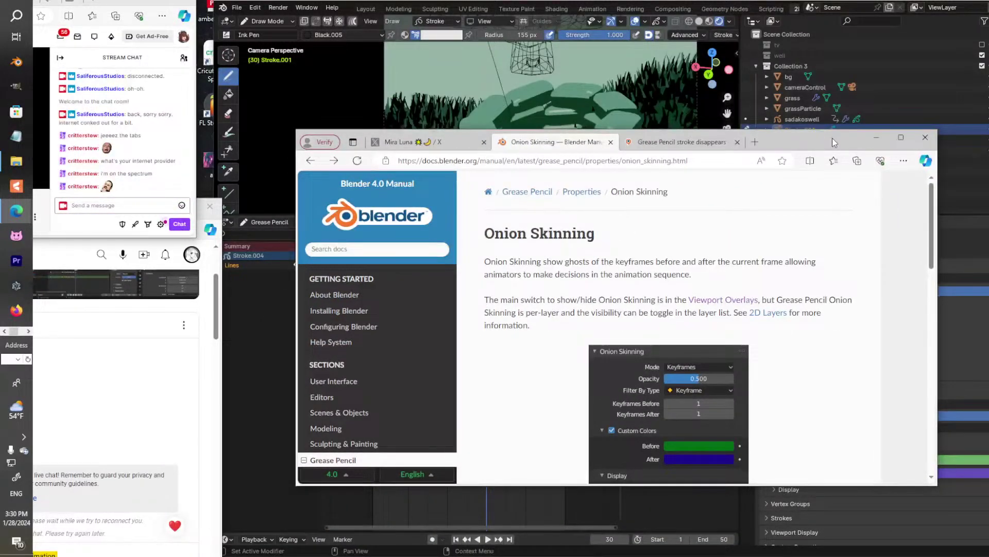
drag(801, 140, 816, 100)
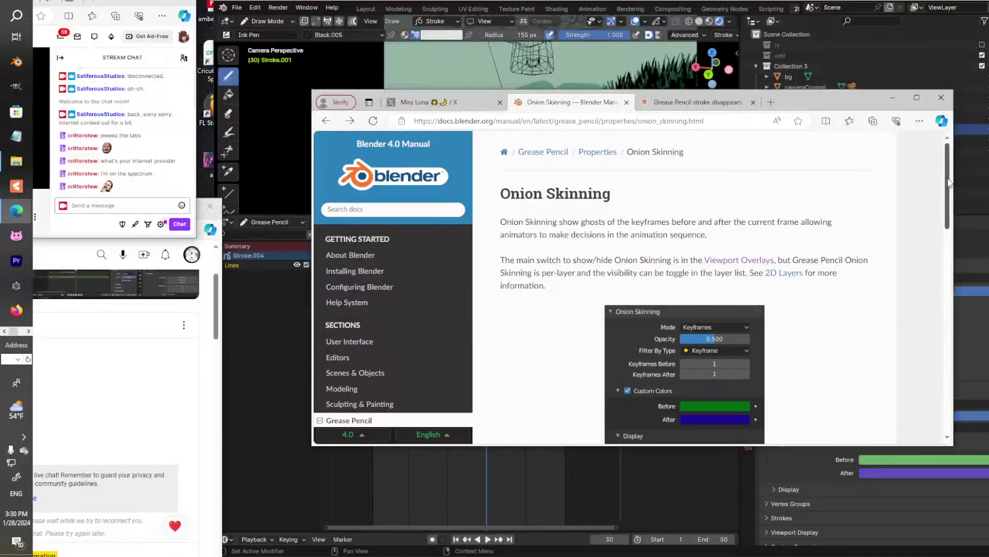
Read through the manual's Onion Skinning page, covering the options, custom colors, display settings and viewport overlay note.
drag(950, 182, 952, 202)
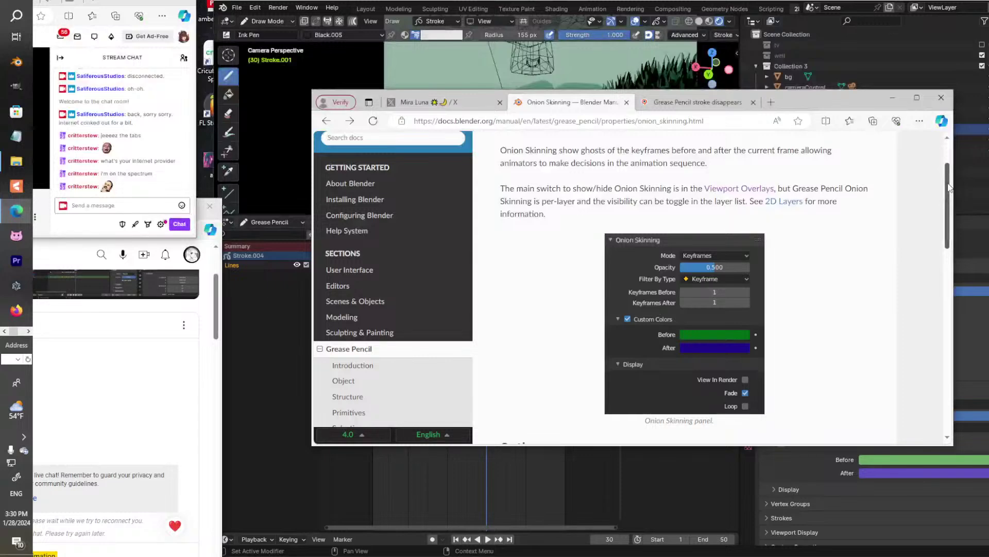
scroll(949, 188, up, 4)
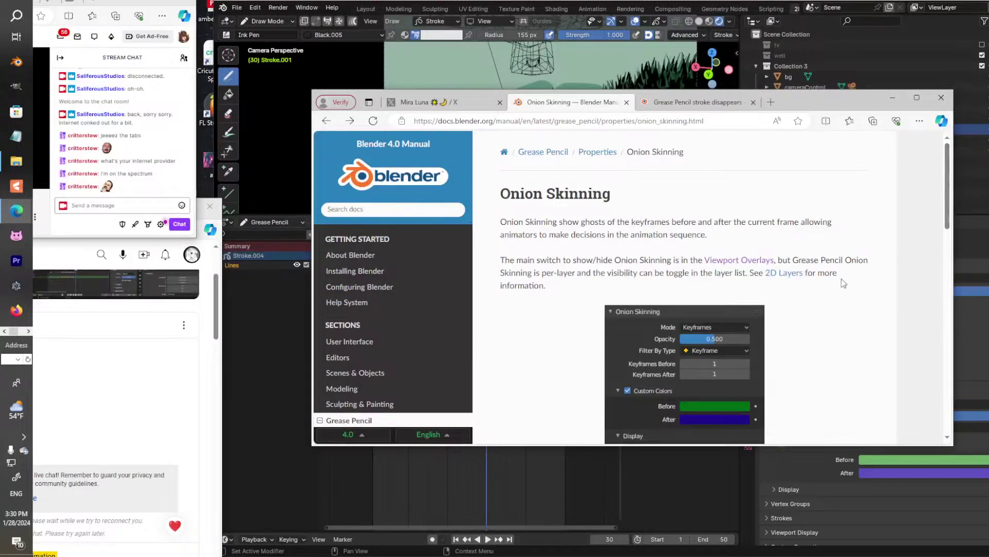
scroll(844, 297, down, 6)
scroll(844, 297, down, 4)
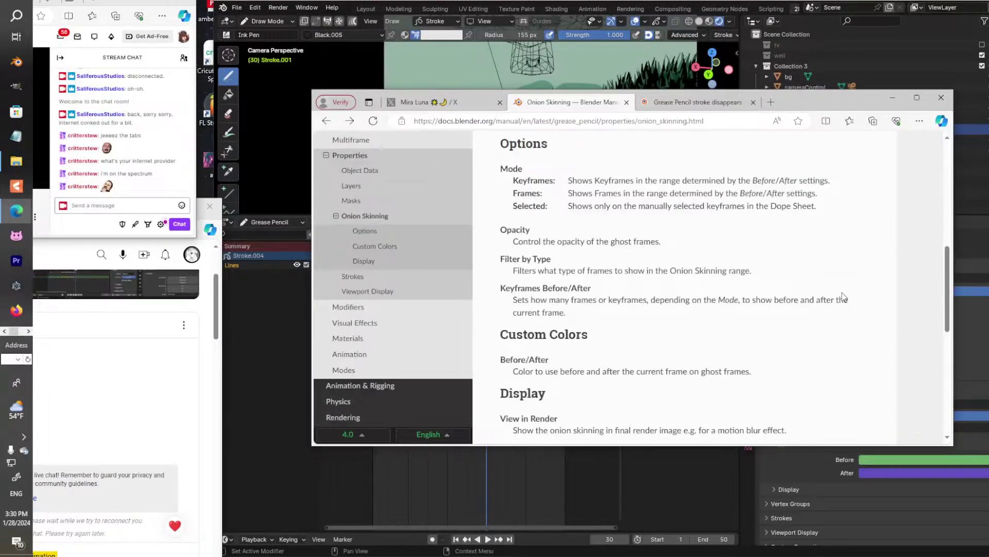
scroll(842, 295, down, 2)
scroll(840, 293, up, 10)
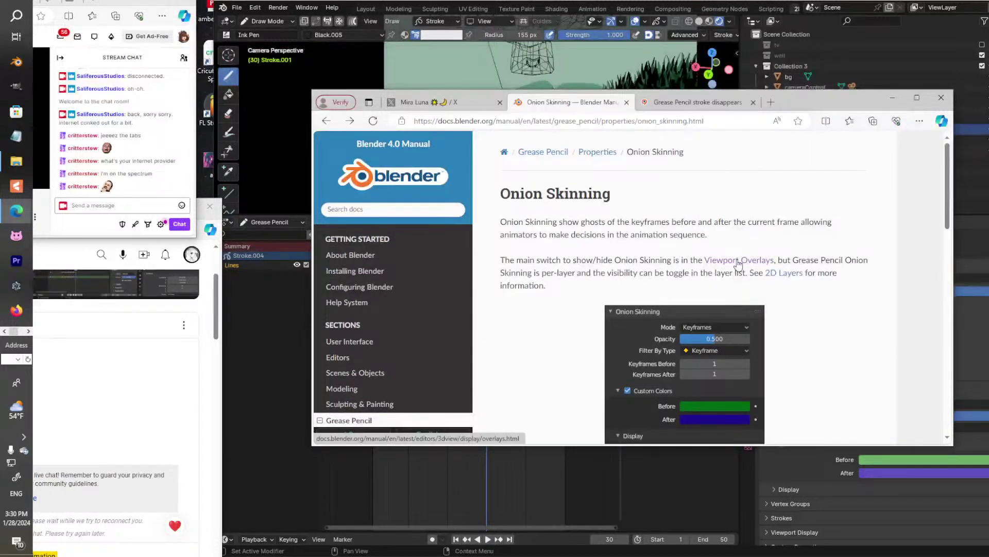
Move the manual window aside and look through the View Layer properties in Blender for an onion skinning switch.
drag(850, 109, 290, 155)
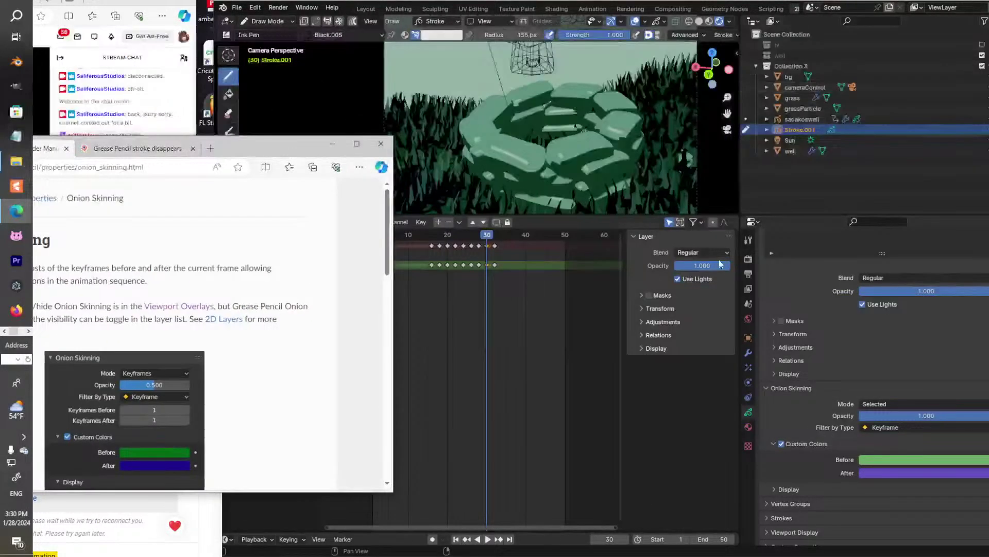
click(745, 290)
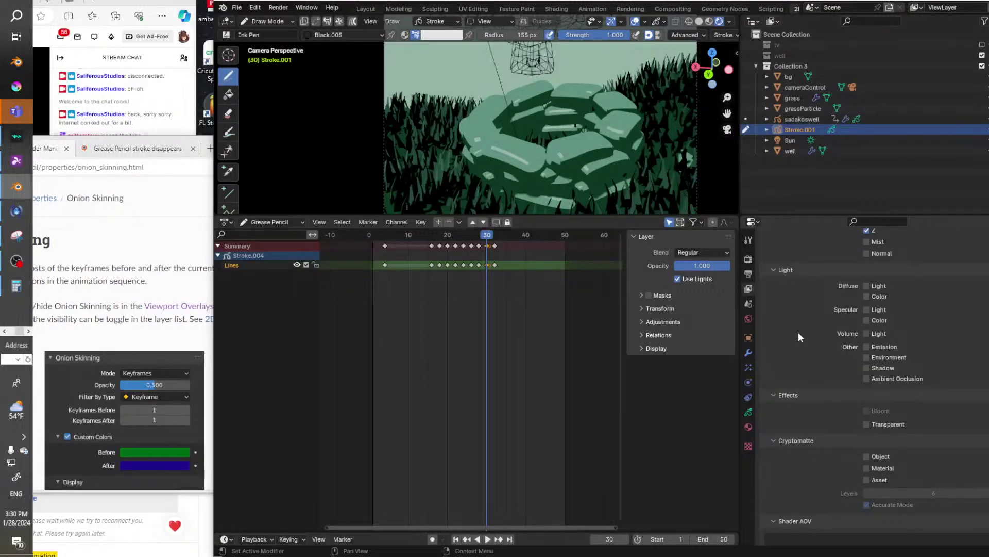
scroll(799, 331, up, 4)
scroll(798, 337, down, 6)
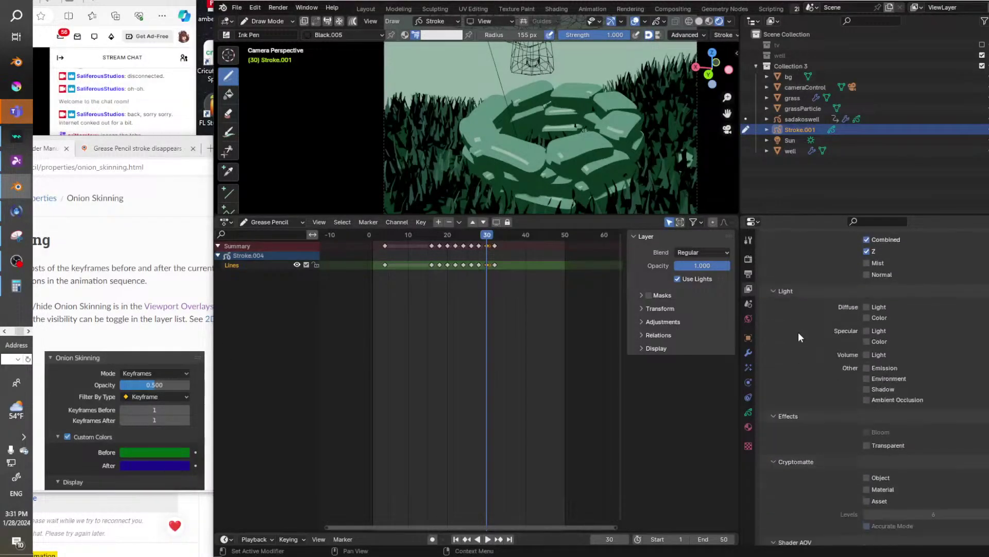
Bring the manual window back over the Blender workspace and reread the Onion Skinning page from its options to the example image.
click(158, 305)
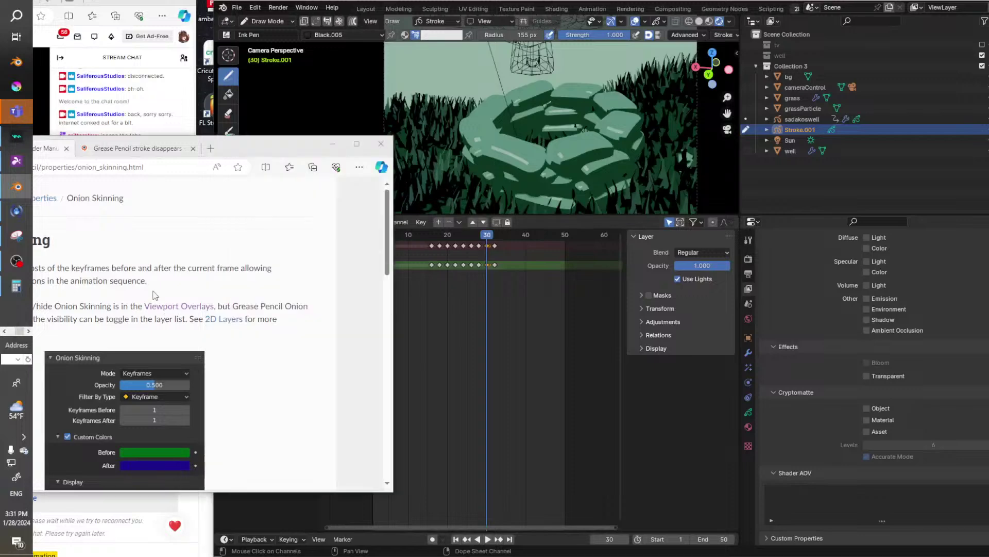
drag(270, 155, 864, 134)
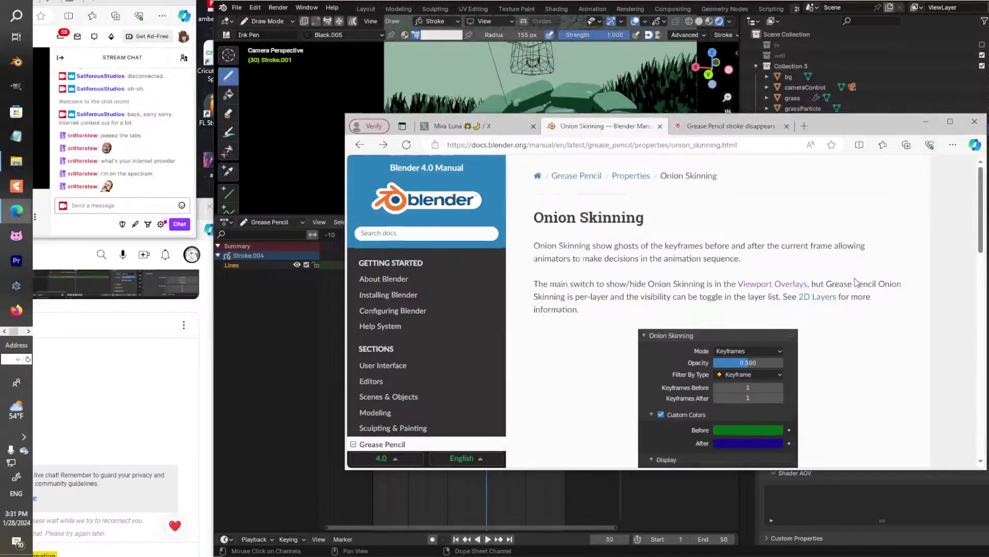
scroll(856, 282, down, 2)
scroll(856, 282, down, 10)
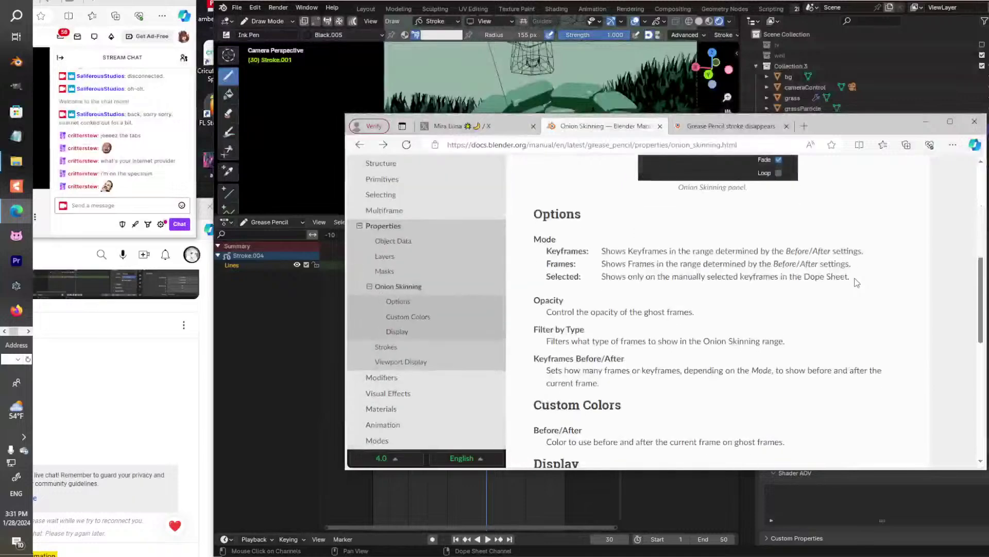
scroll(856, 283, down, 1)
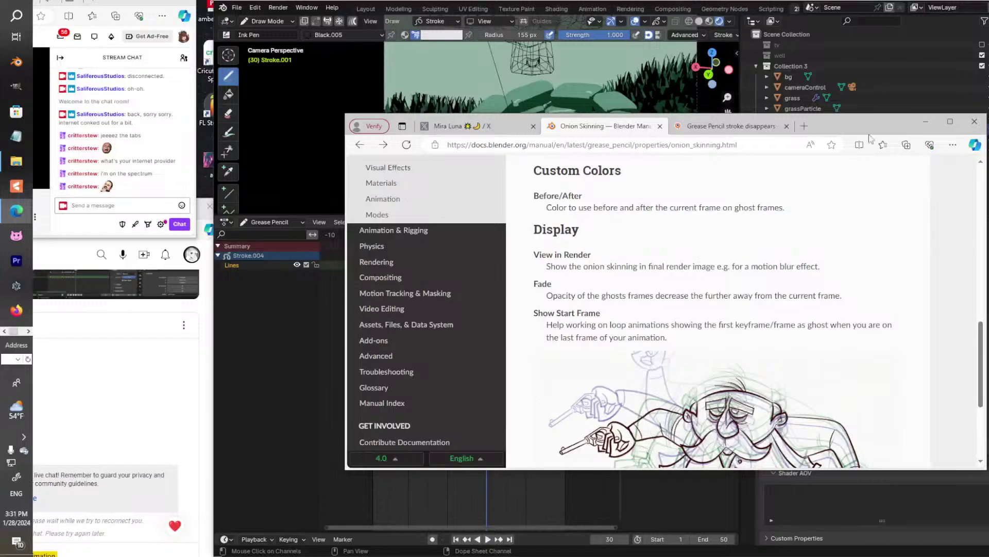
drag(866, 123, 678, 116)
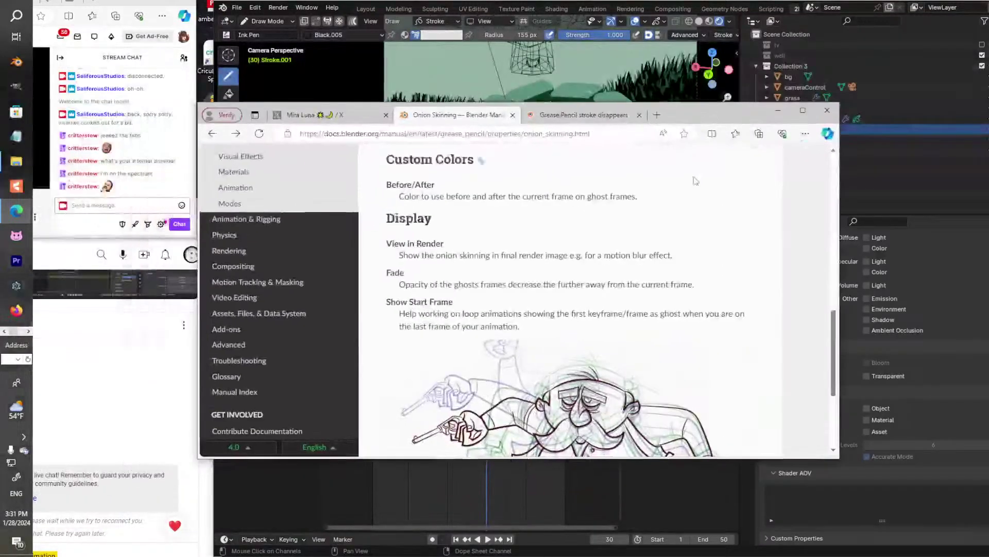
scroll(537, 333, down, 4)
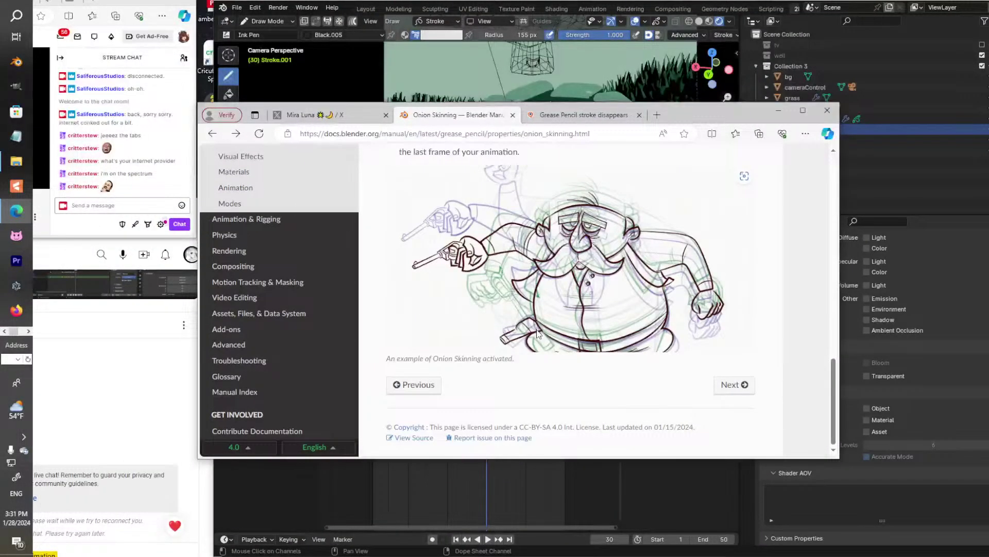
scroll(536, 334, up, 6)
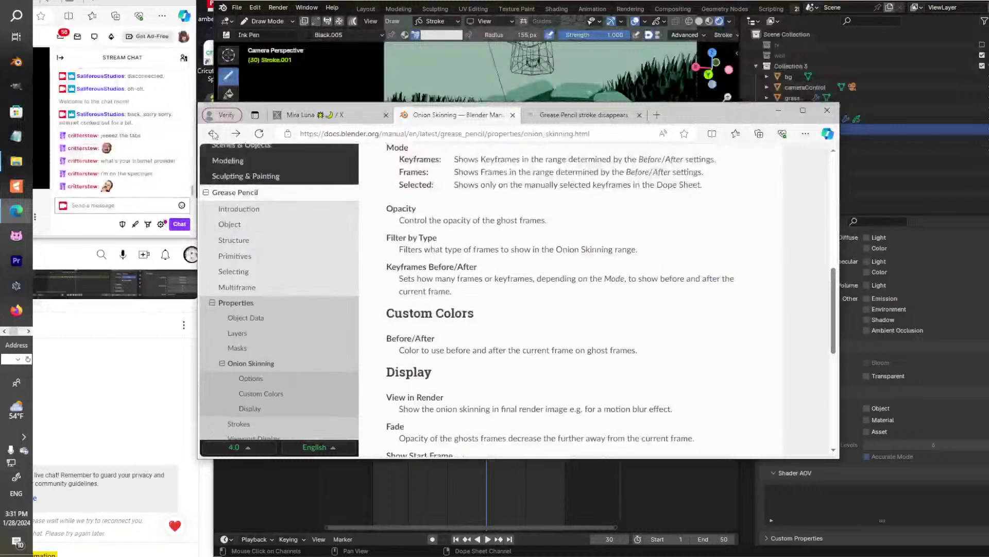
Return to the "blender grease pencil ghosting" search results and scan them for other pages about ghost frames.
click(213, 134)
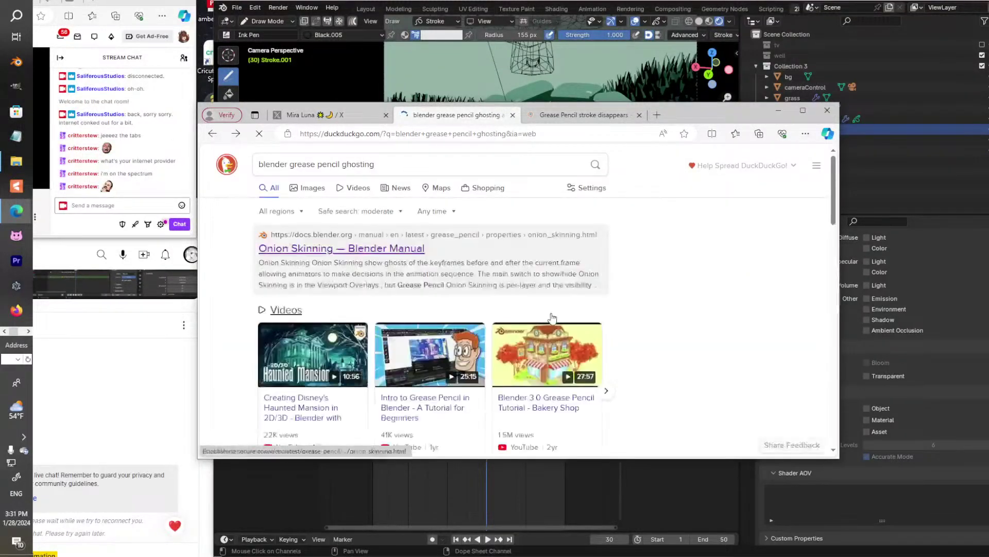
scroll(664, 344, down, 3)
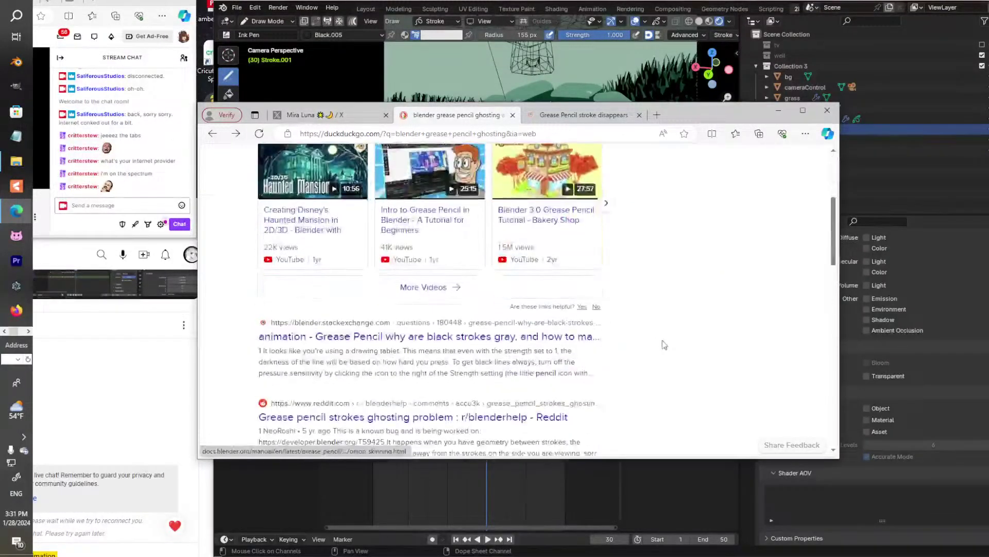
scroll(664, 344, down, 2)
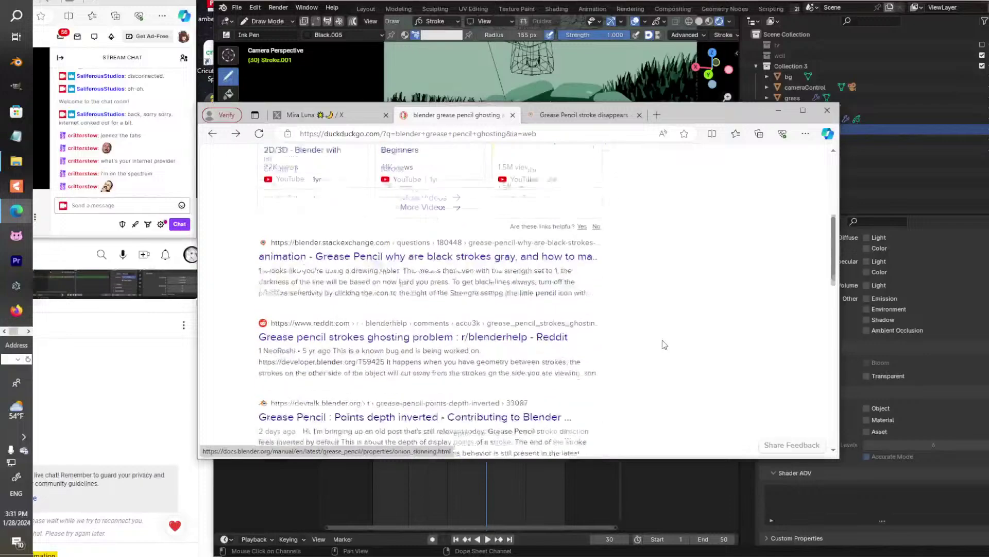
scroll(610, 337, up, 2)
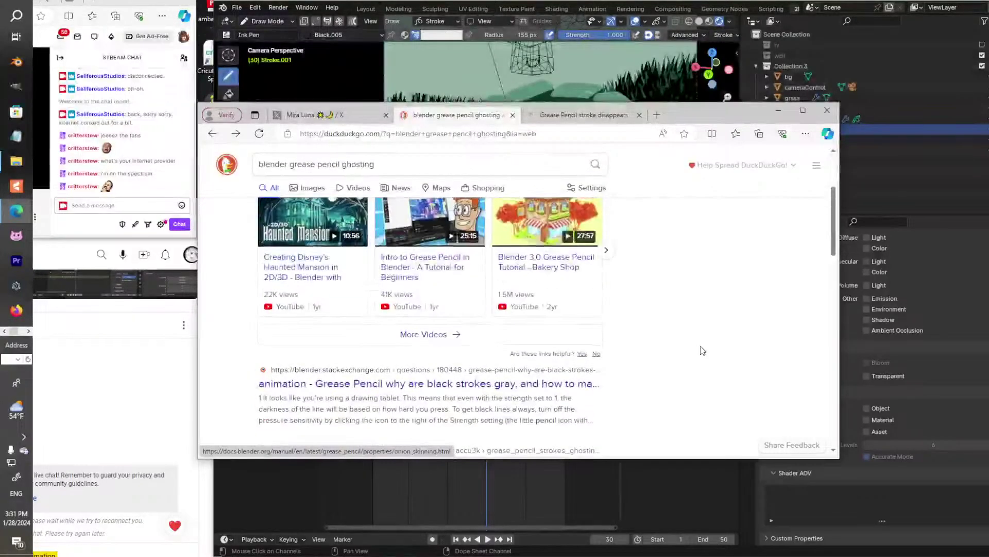
scroll(702, 350, down, 6)
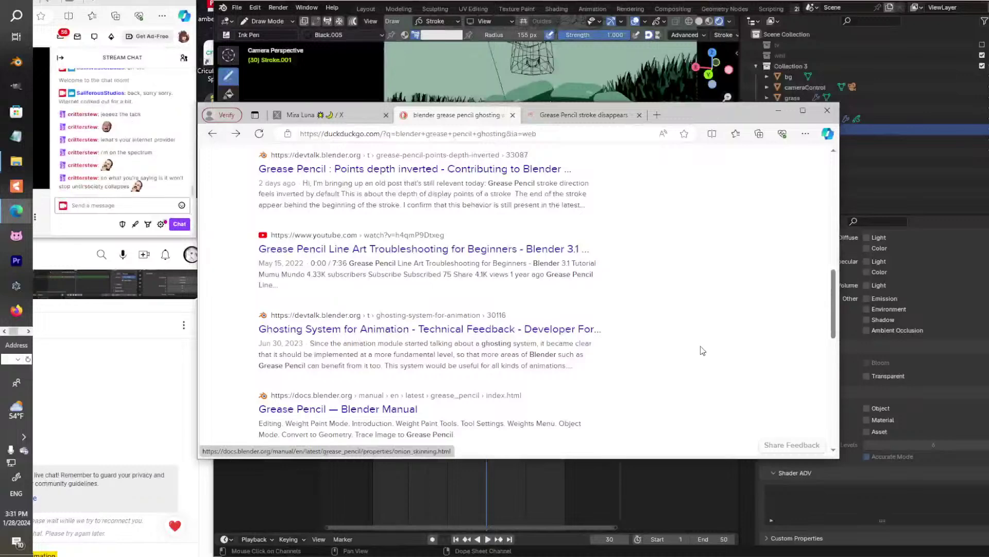
scroll(703, 350, up, 6)
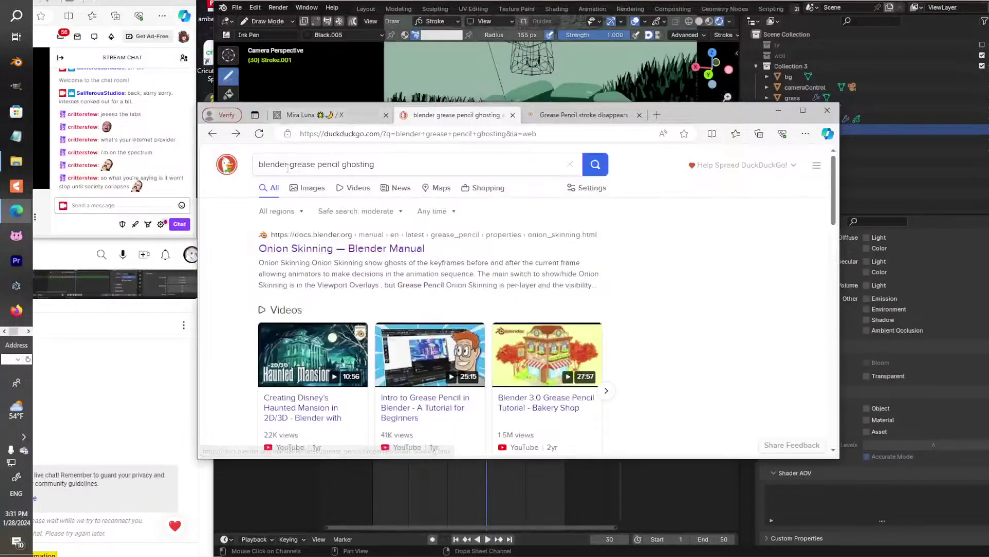
Replace "ghosting" in the query and search for "blender grease pencil onioin skinning".
drag(376, 166, 343, 167)
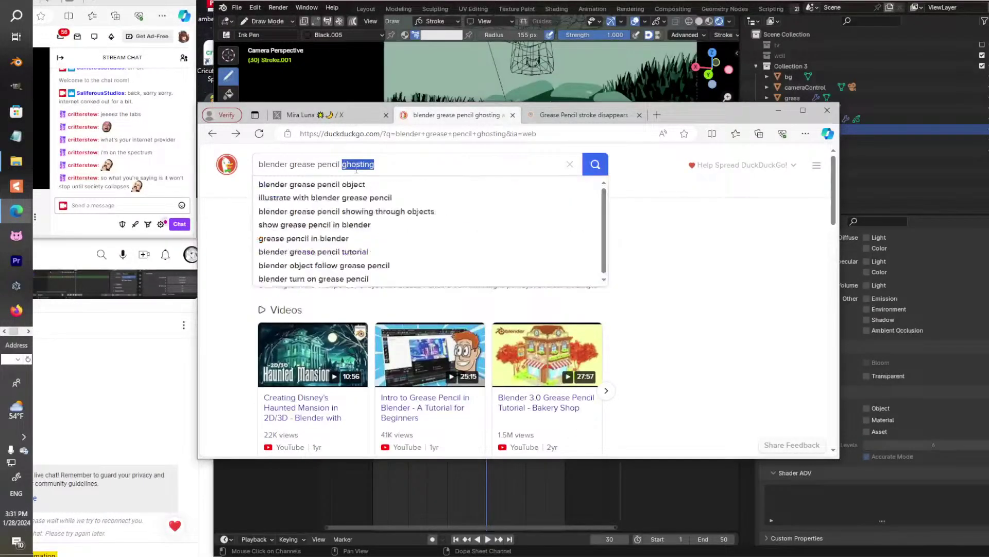
key(BackSpace)
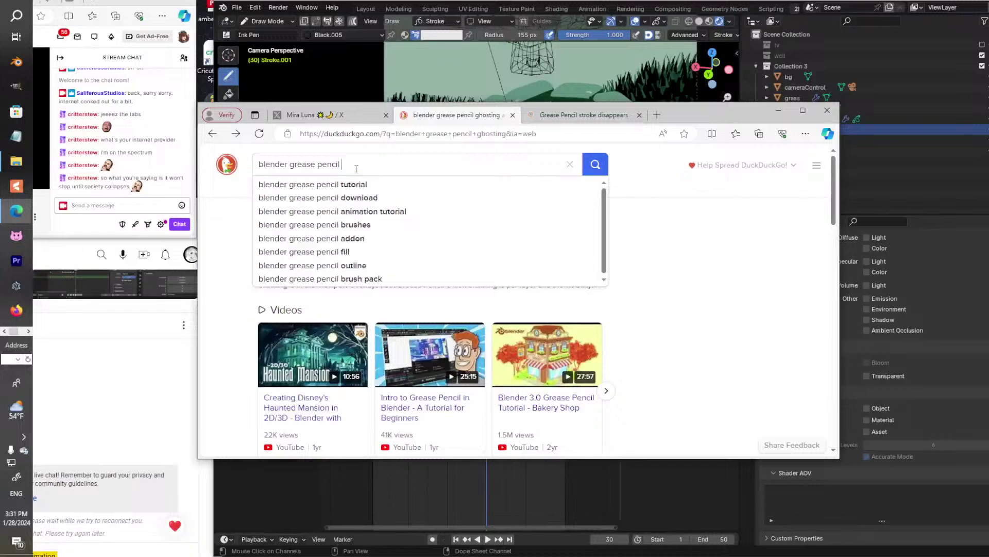
text(onioin sk)
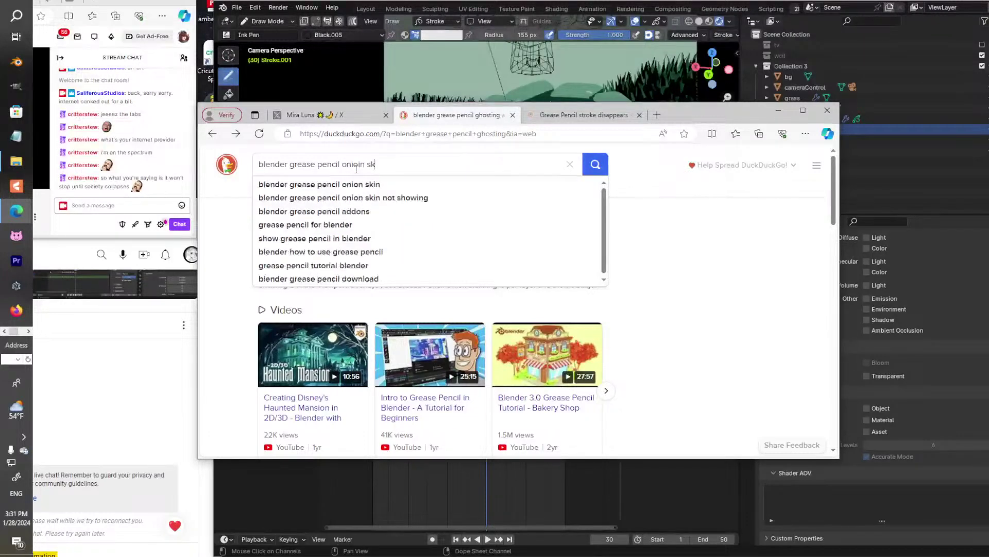
text(inning)
key(Return)
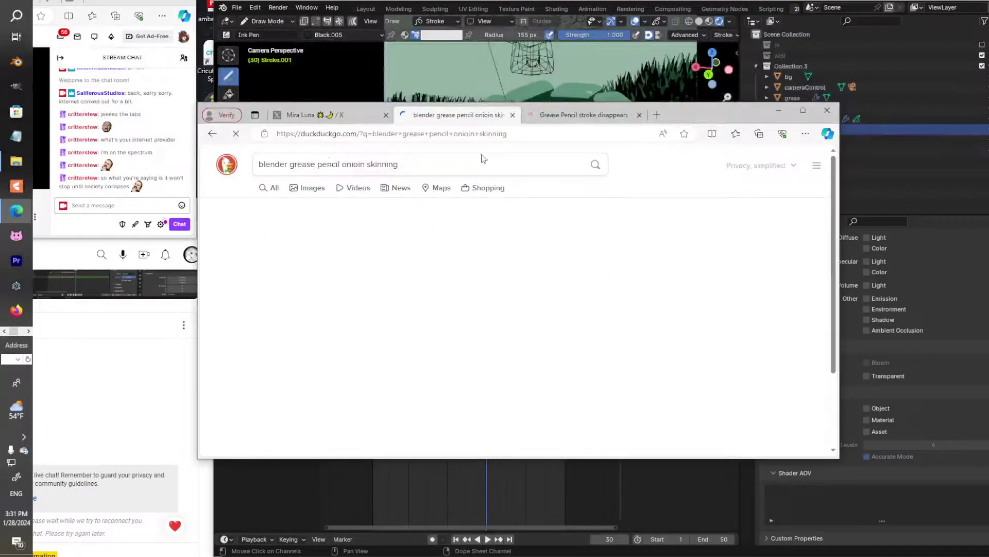
Switch to the Grease Pencil stroke question's page and search the web from there for "how much money does black rock manage".
click(540, 116)
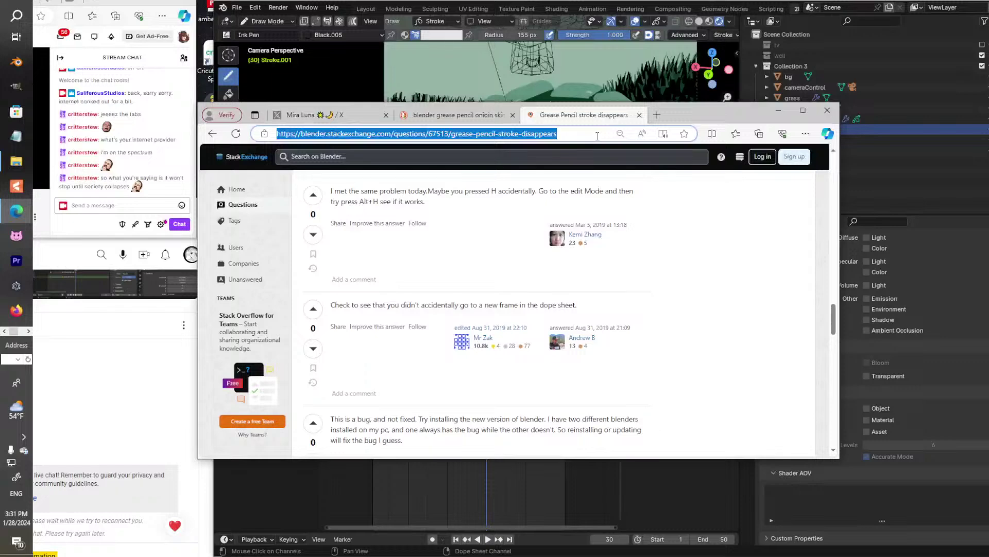
text(how much mone)
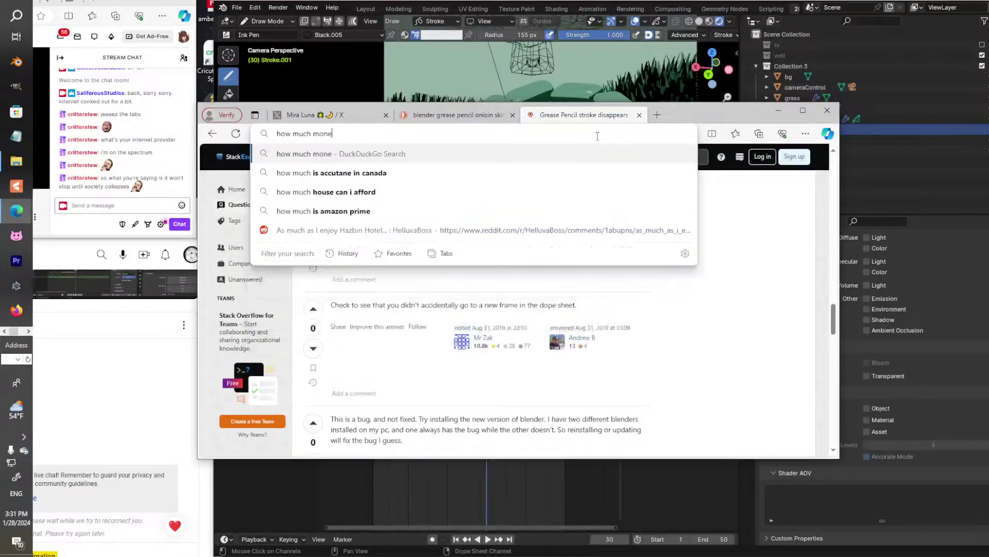
text(y does blackk)
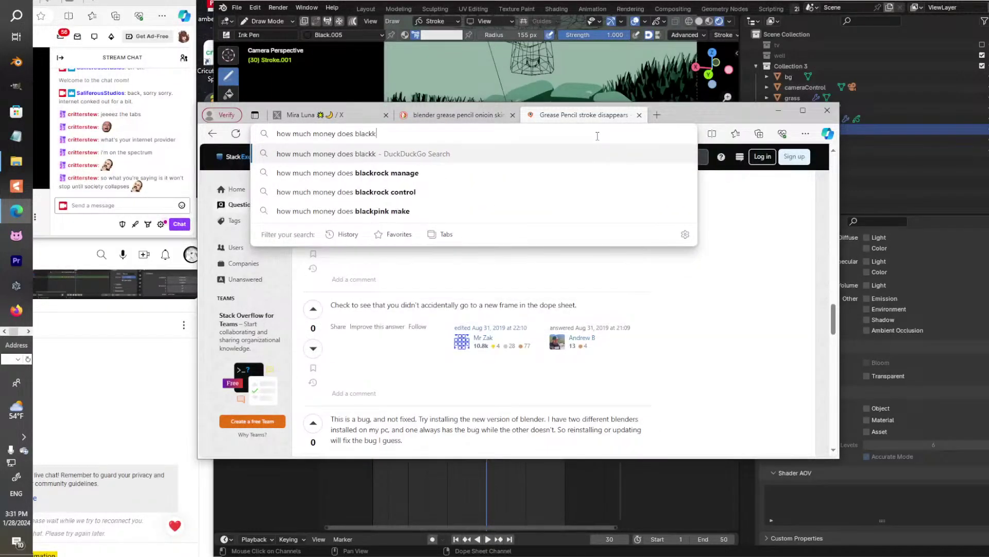
key(BackSpace)
text(rock ma)
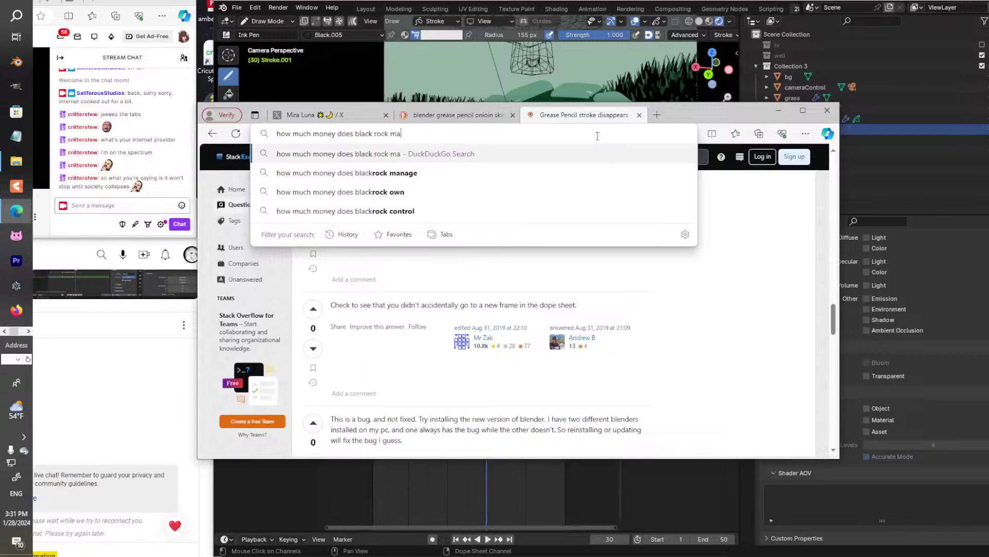
text(nage)
key(Return)
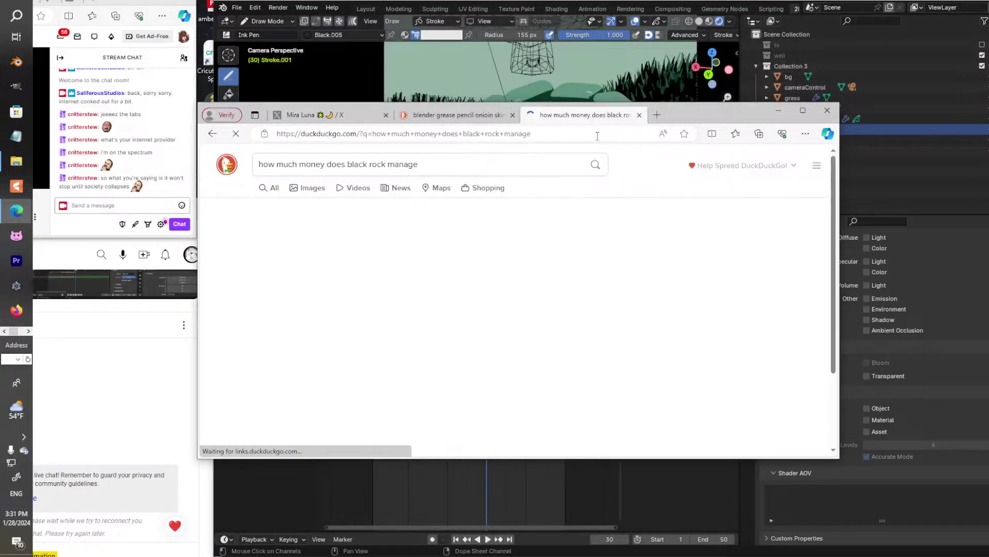
Skim the Business Insider article on BlackRock facts, then return to the search results and look over the other entries.
scroll(437, 218, down, 1)
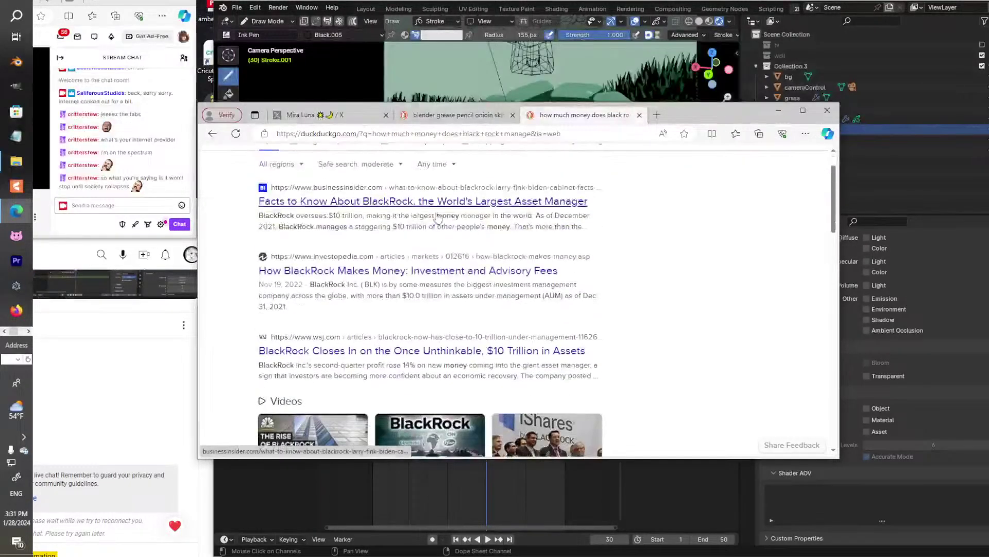
click(435, 214)
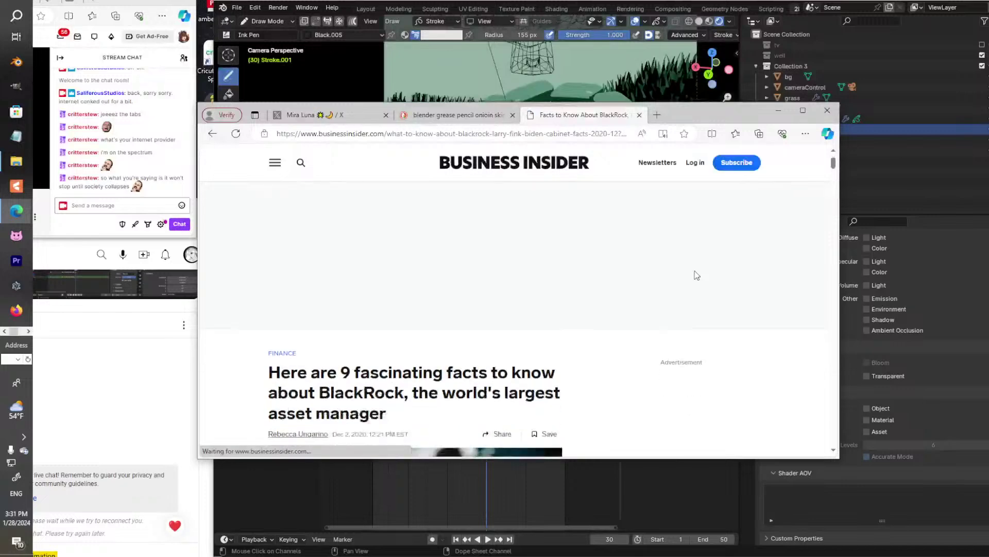
scroll(697, 275, down, 6)
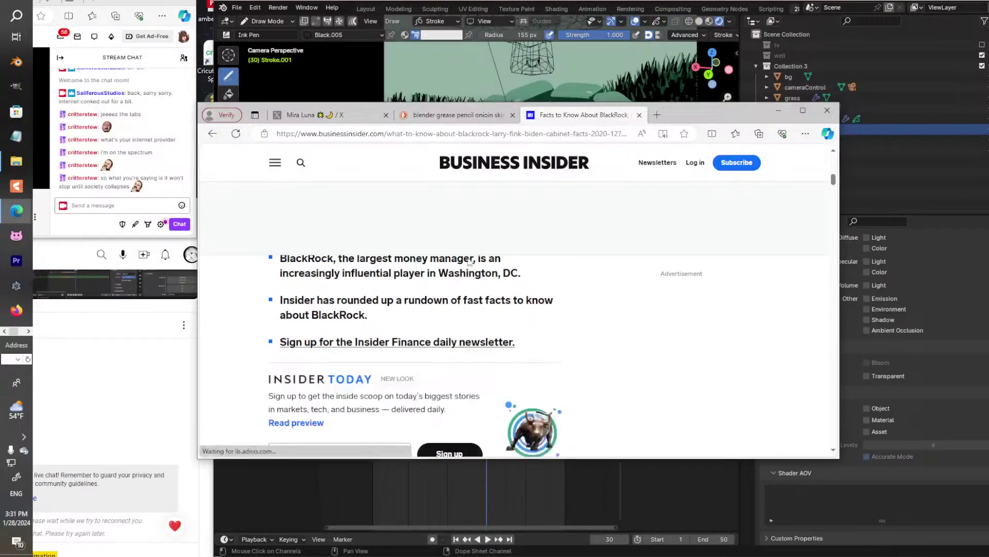
click(212, 134)
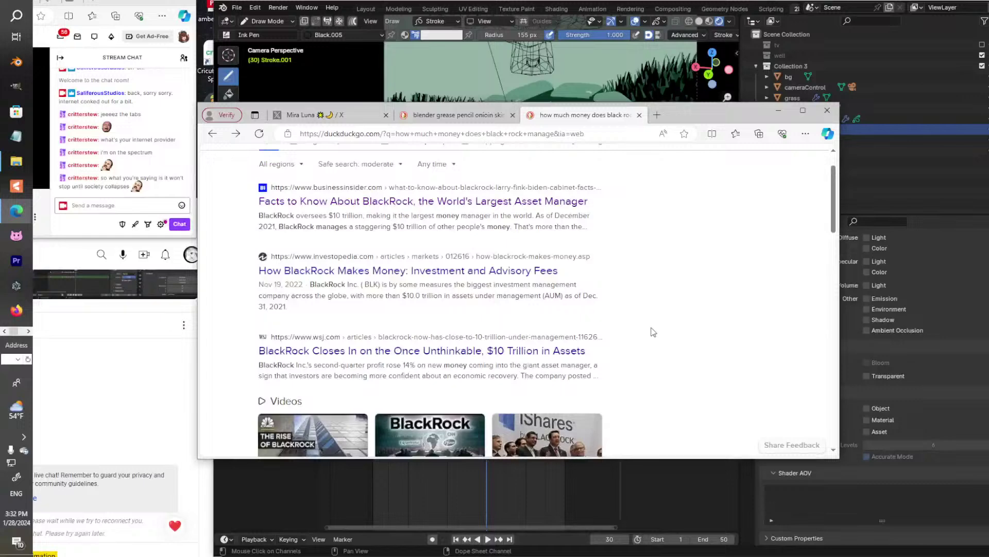
scroll(653, 332, down, 1)
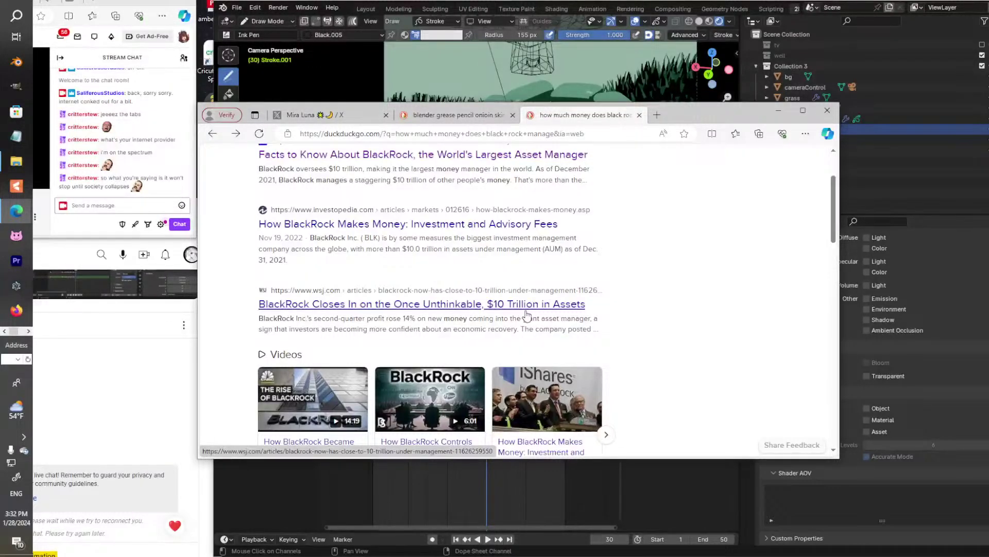
scroll(528, 314, up, 2)
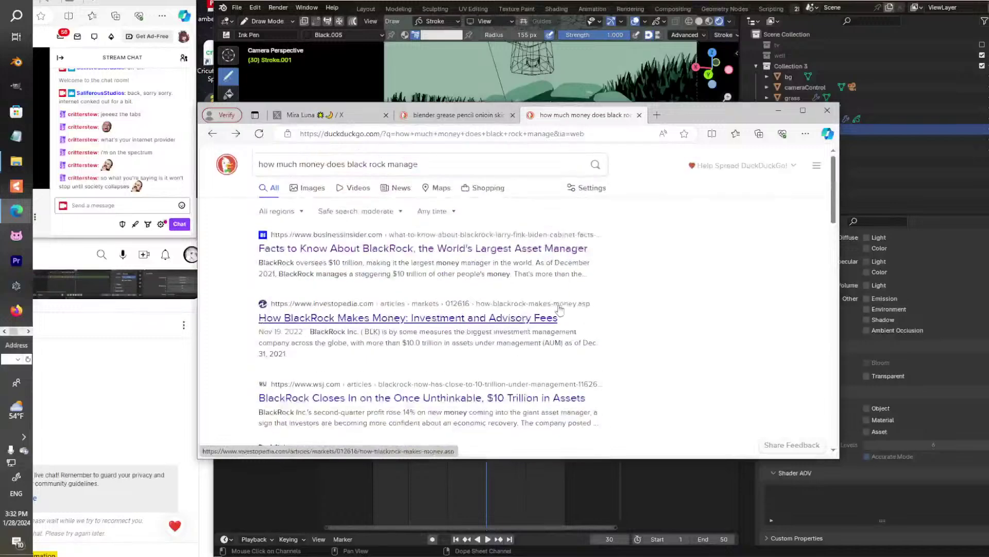
Replace the BlackRock query with a web search for "sec filings coca cola".
drag(464, 162, 218, 151)
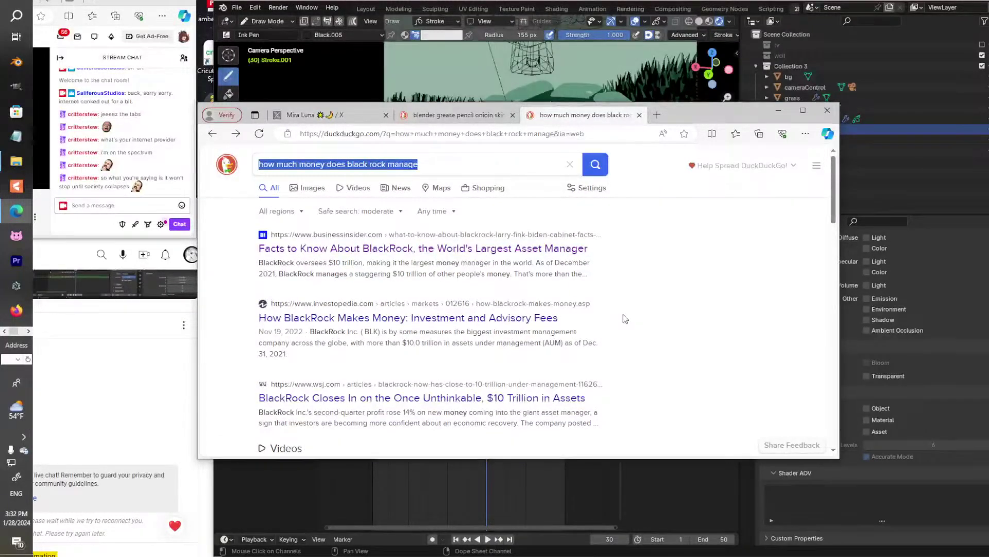
text(s)
key(BackSpace)
text(sec )
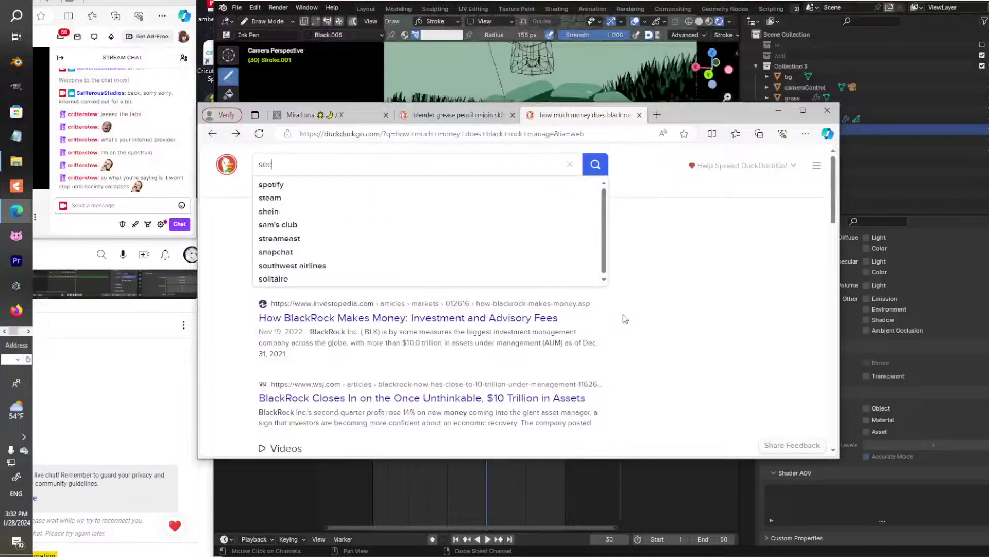
text(filings )
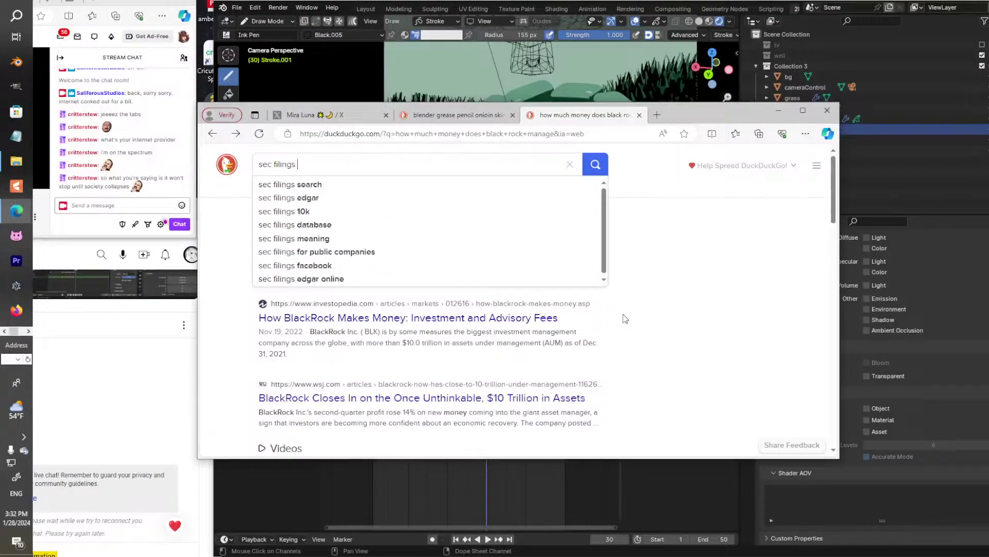
text(coc)
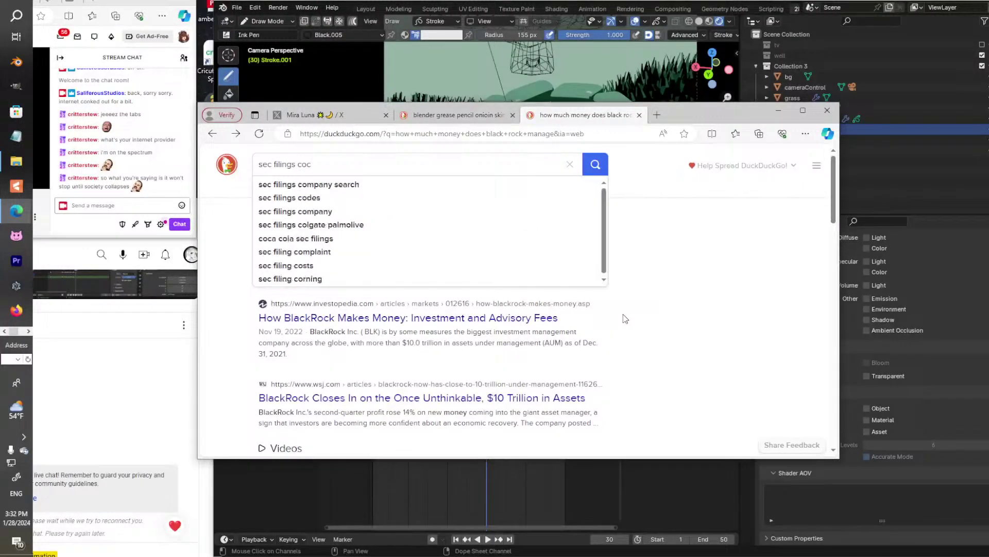
text(a cola)
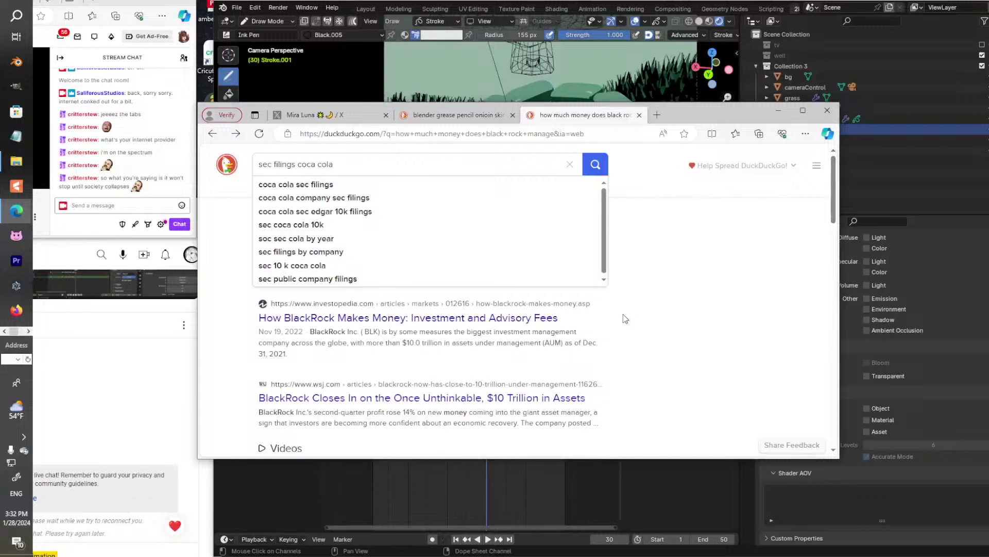
key(Return)
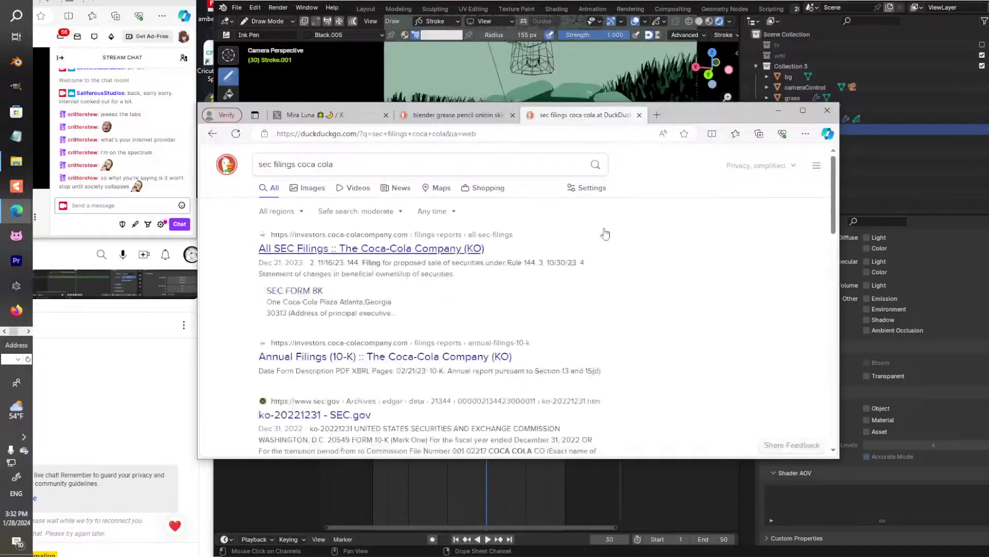
Check the Coca-Cola "All SEC Filings" and "Annual Filings (10-K)" results, returning to the search results after each.
click(397, 165)
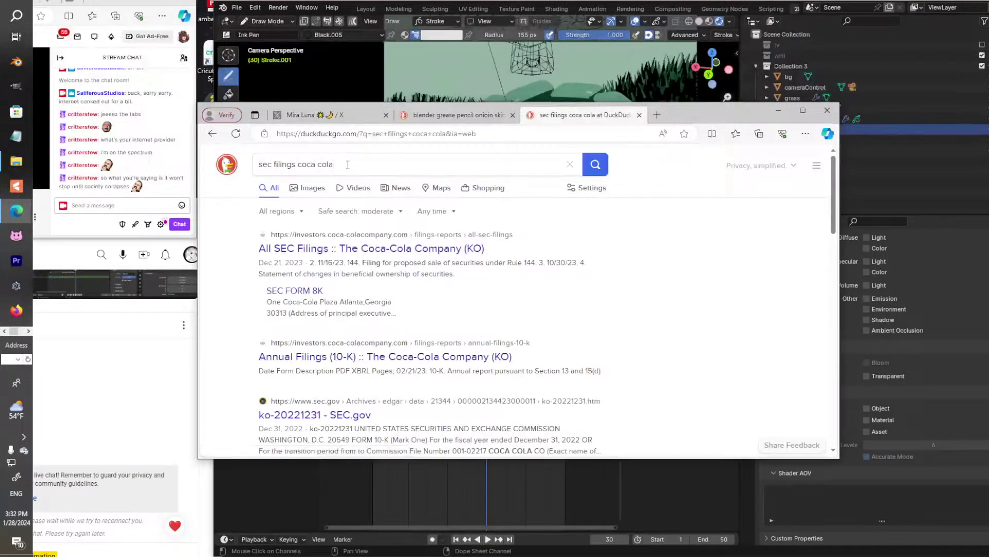
drag(348, 165, 273, 164)
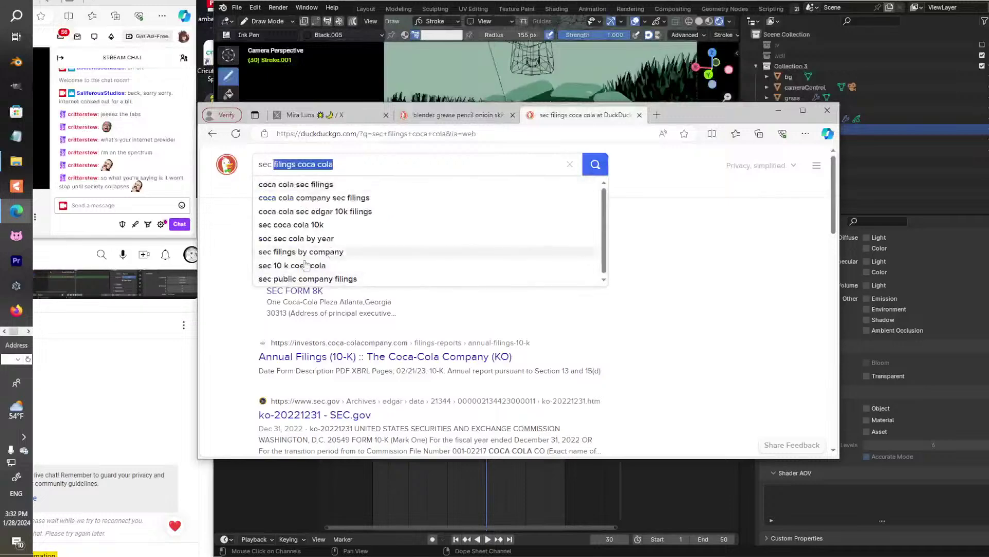
click(232, 316)
click(315, 250)
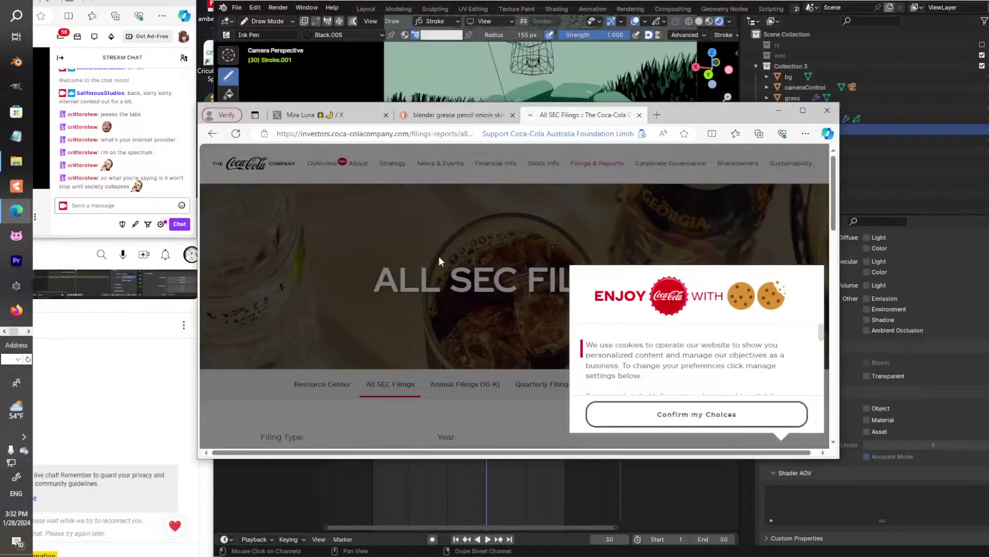
click(212, 134)
scroll(410, 269, down, 2)
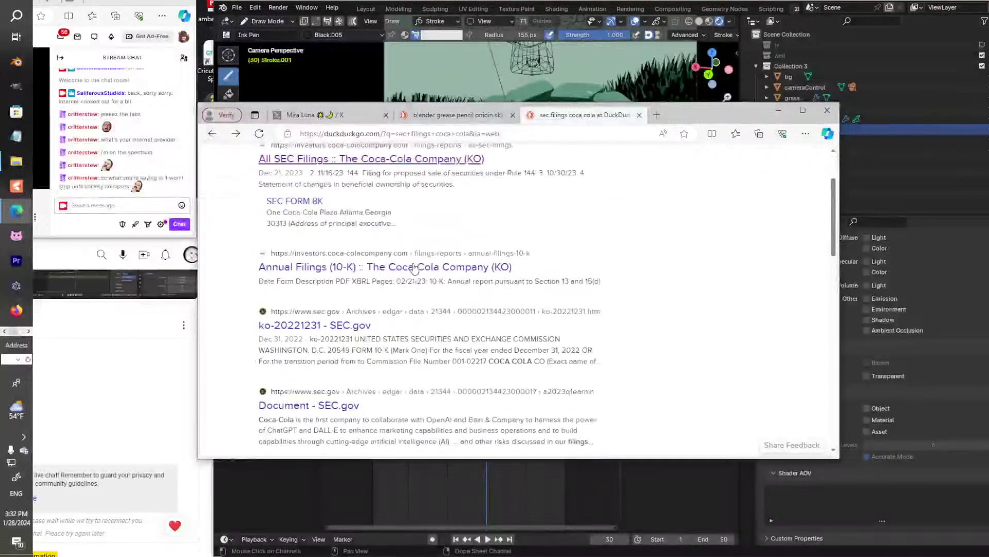
click(410, 268)
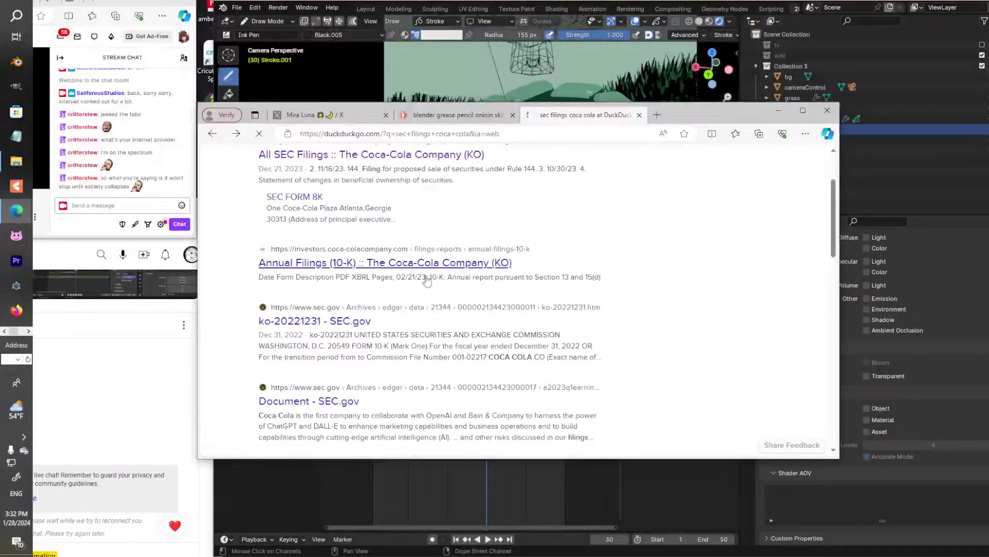
click(212, 133)
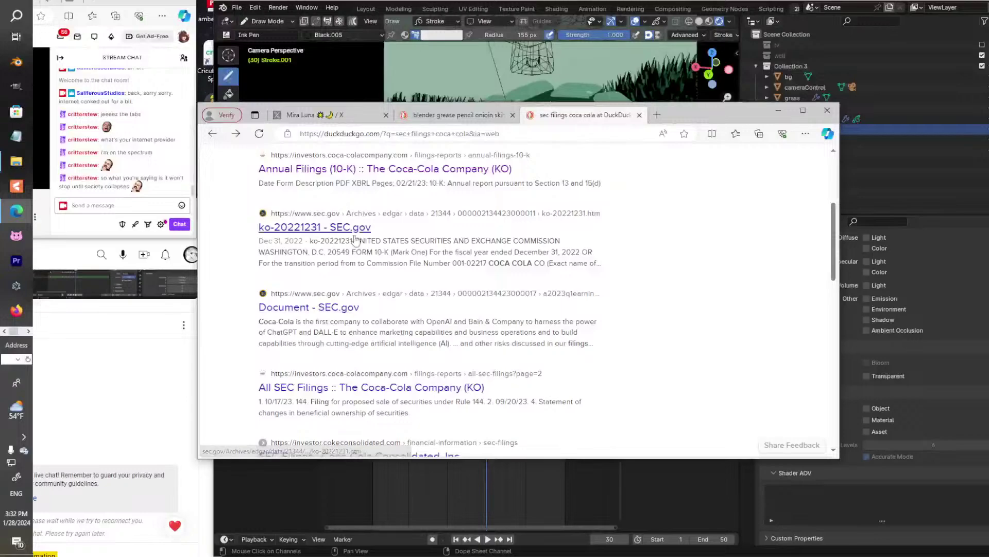
Open the ko-20221231 filing on SEC.gov, examine its table of contents, and return to the search results.
click(353, 231)
scroll(695, 351, down, 4)
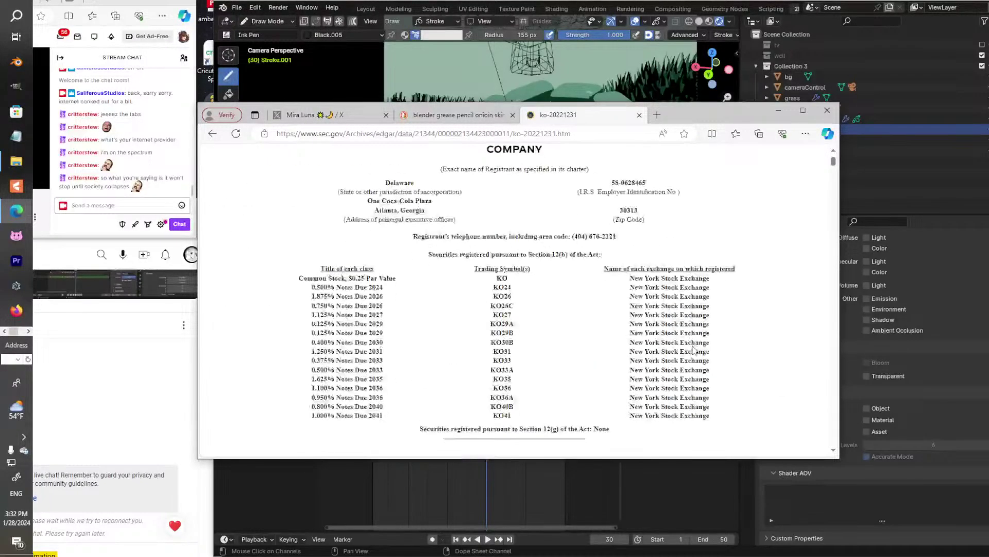
scroll(694, 346, down, 15)
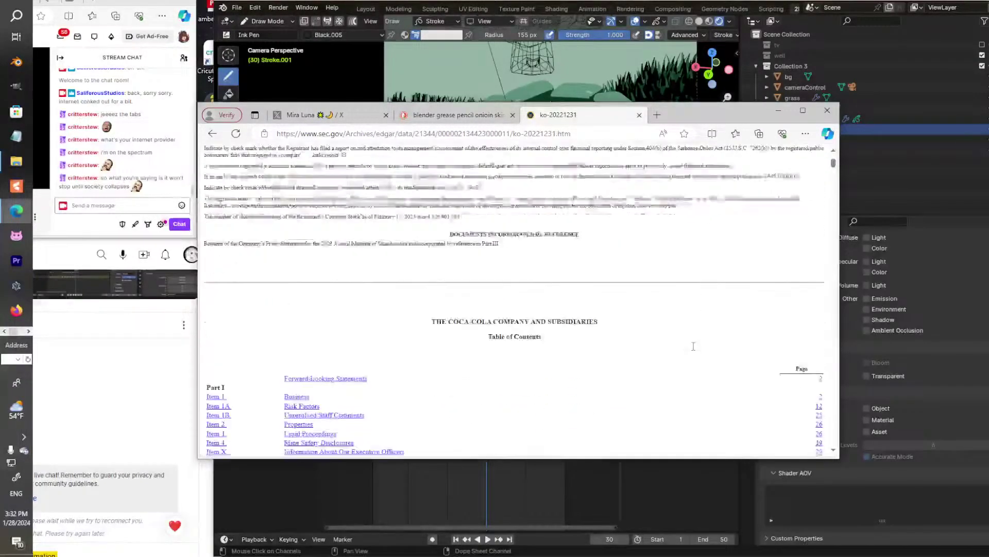
scroll(694, 346, down, 2)
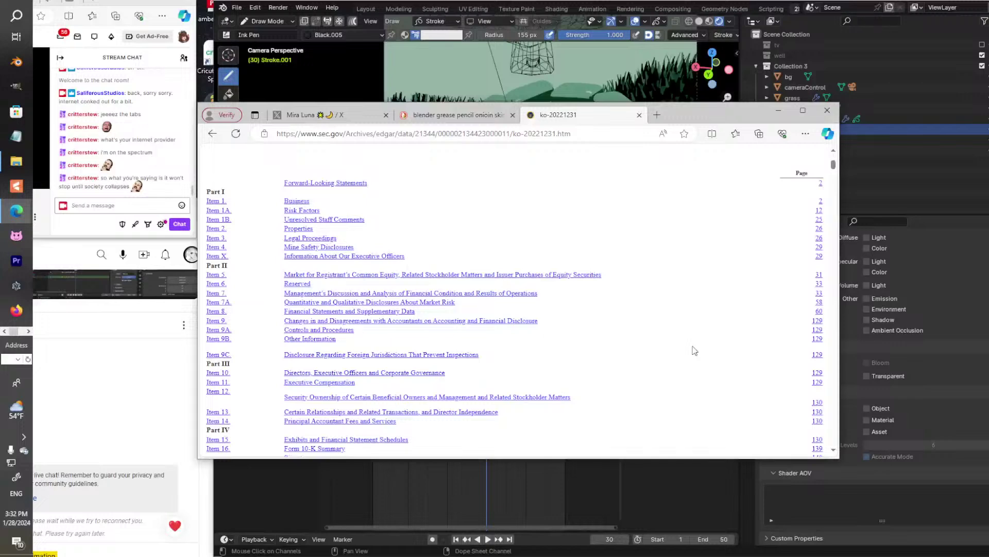
scroll(695, 351, down, 2)
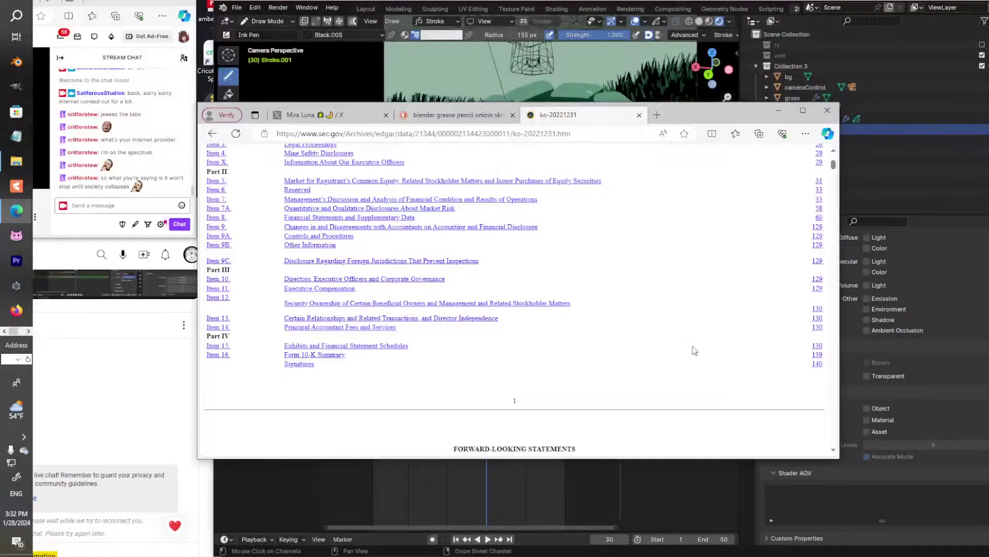
scroll(694, 350, up, 2)
scroll(695, 351, down, 2)
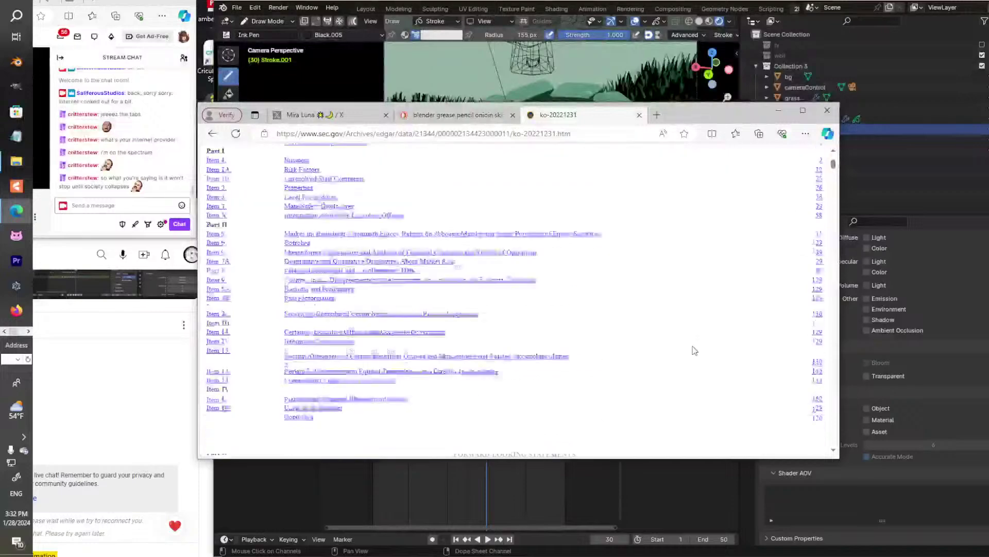
scroll(693, 348, up, 2)
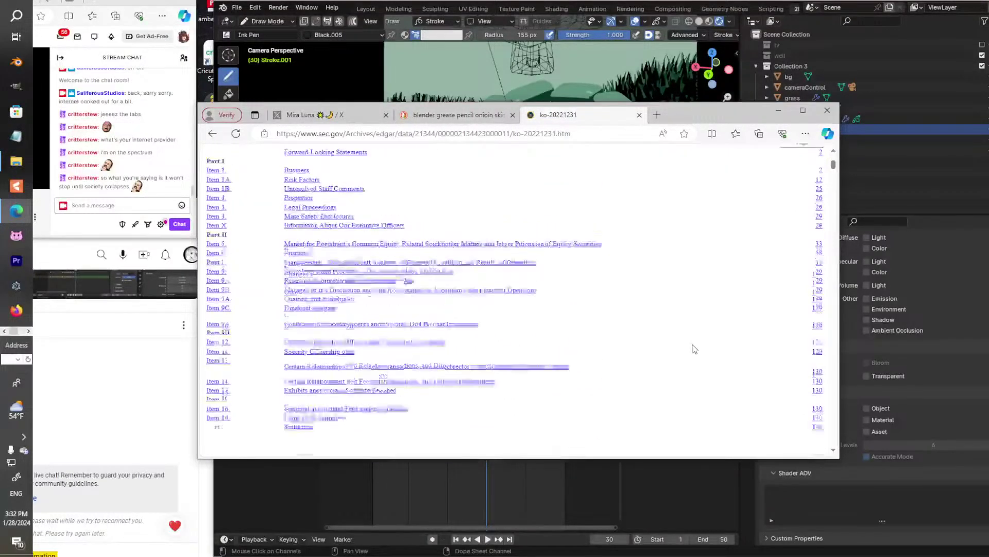
click(211, 134)
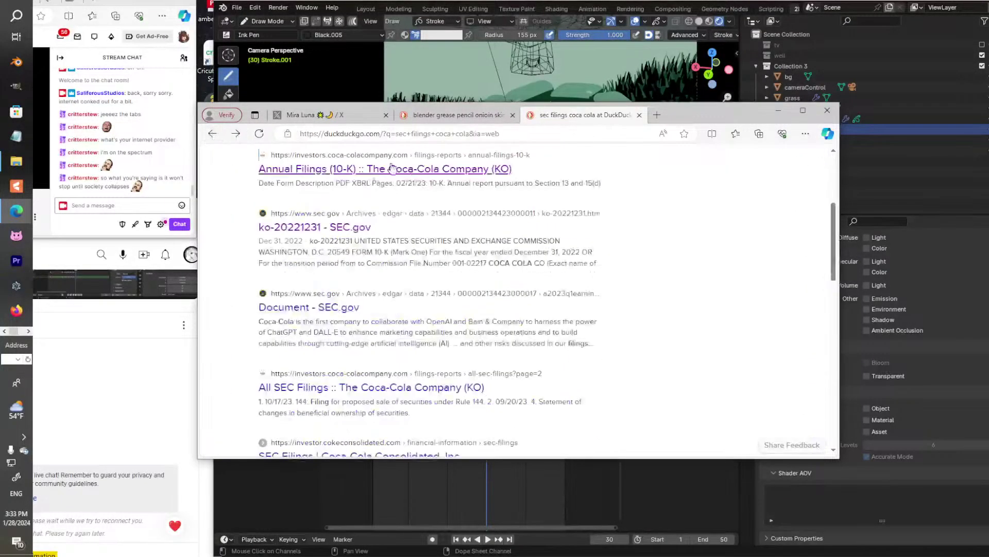
Extend the query and search for "sec filings coca cola owned by black rock percentage".
scroll(389, 170, up, 3)
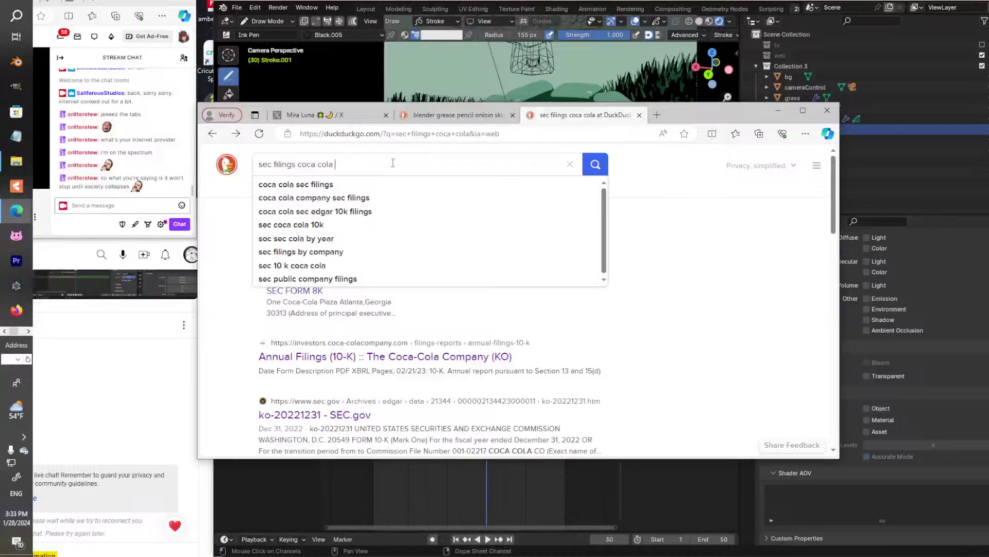
text(owned by )
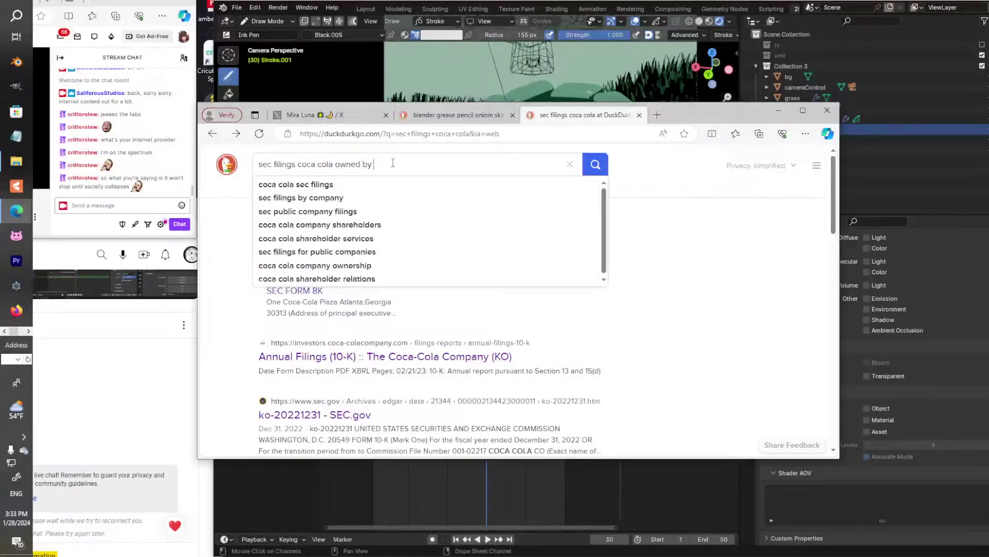
text(black rock pe)
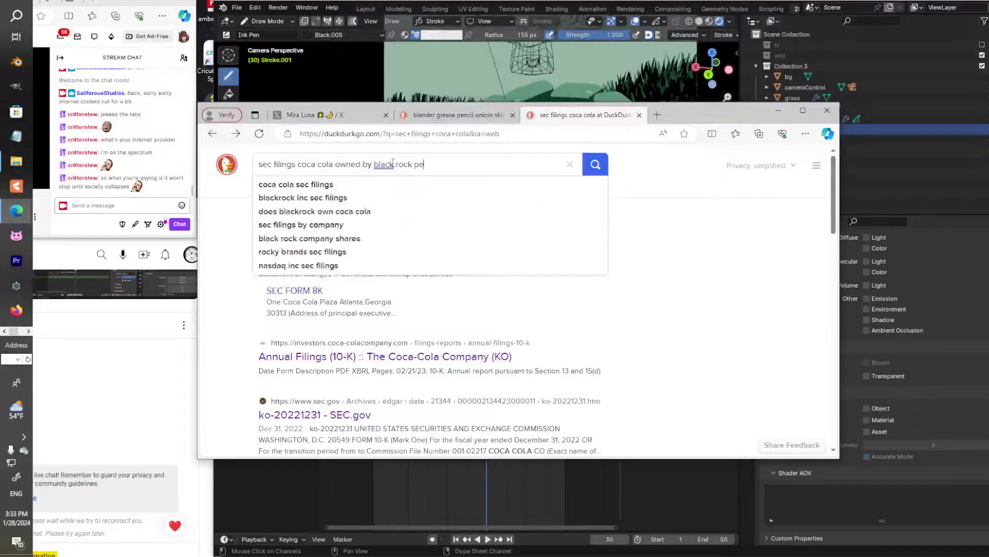
text(rcentage)
key(Return)
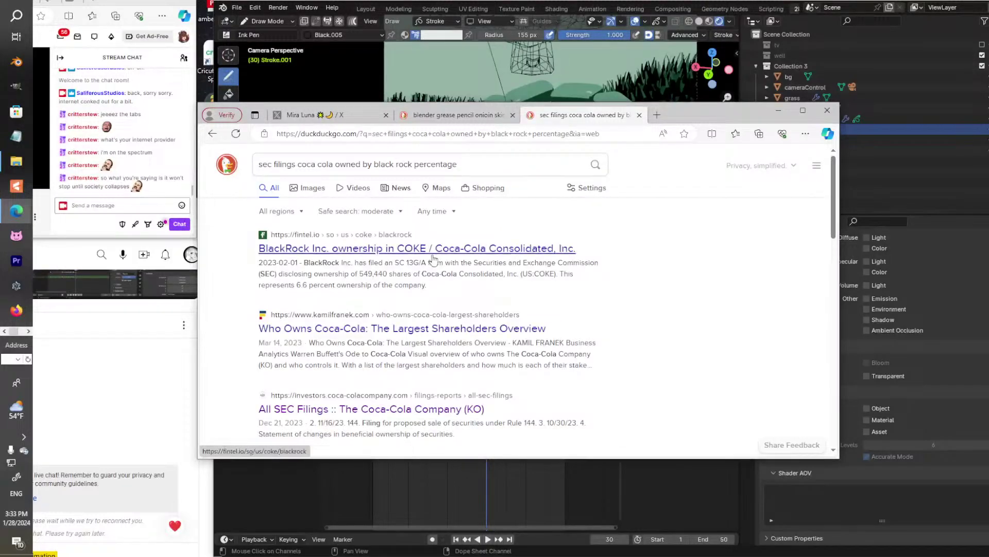
Check BlackRock's ownership percentage in Coca-Cola Consolidated on the Fintel page, then return to the search results.
click(436, 253)
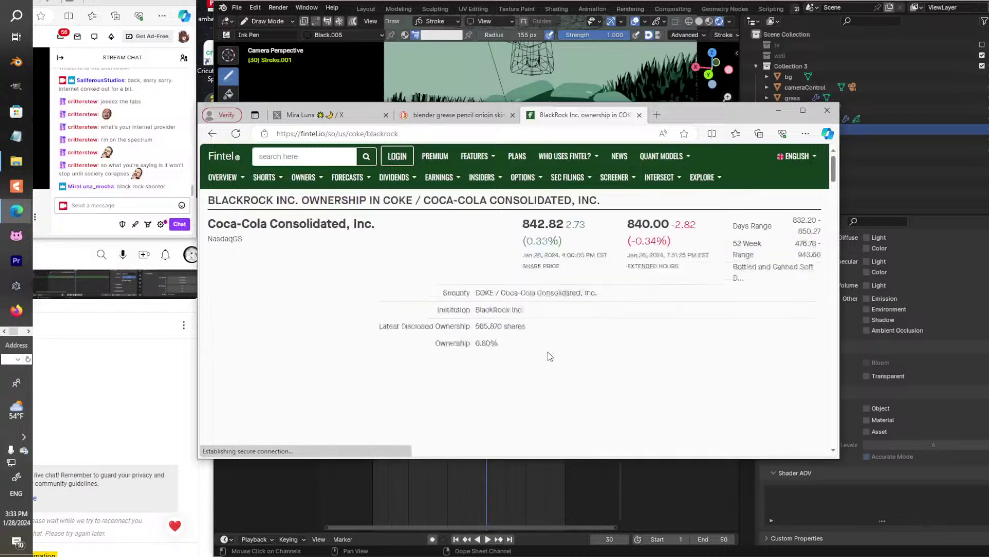
drag(499, 343, 474, 345)
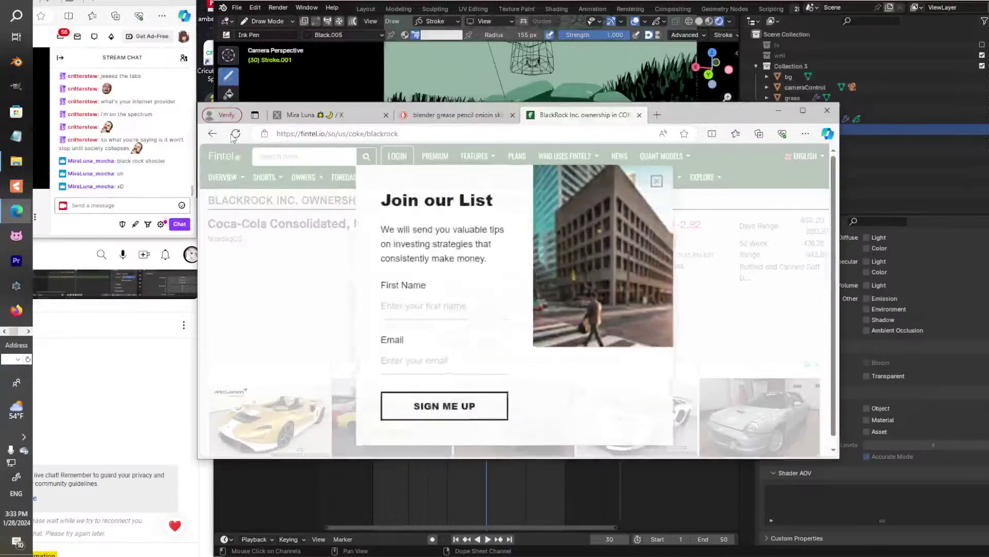
click(213, 134)
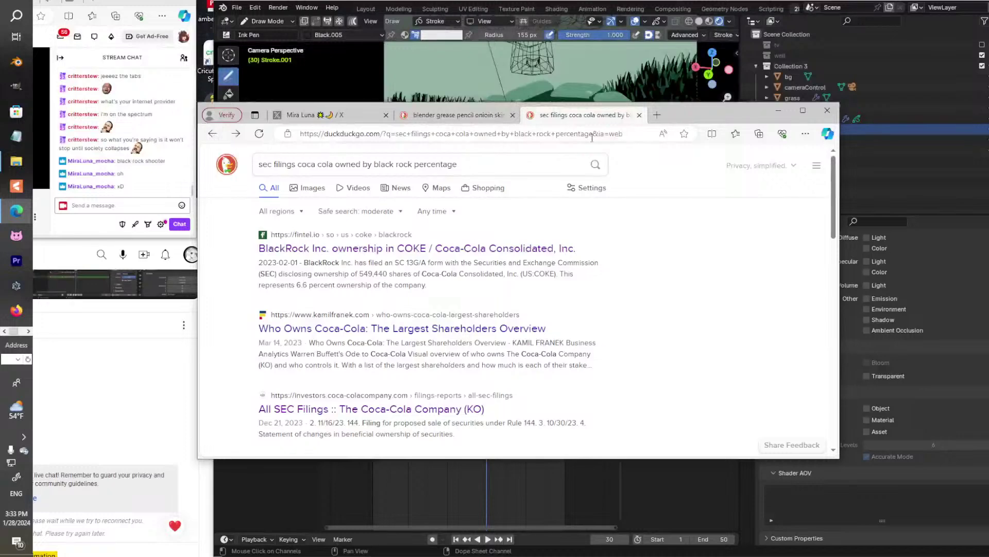
Move the browser window down and search for "sec filings disney owned by black rock percentage".
drag(741, 116, 629, 222)
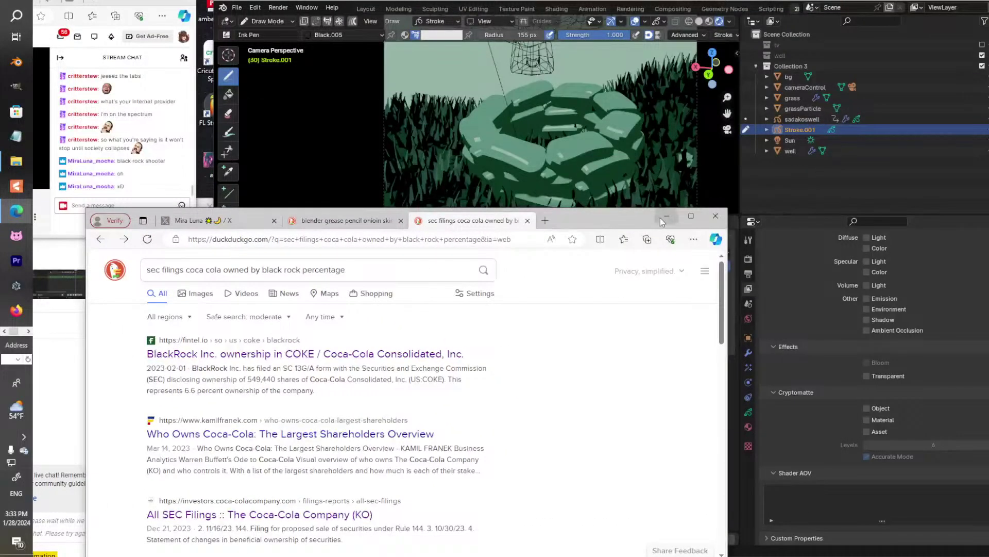
click(383, 274)
drag(223, 269, 186, 270)
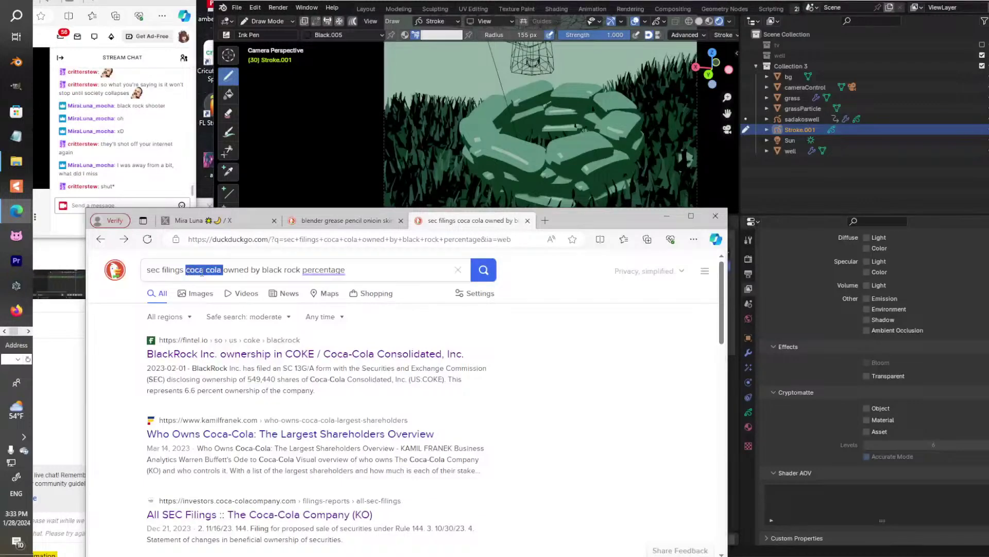
text(disn)
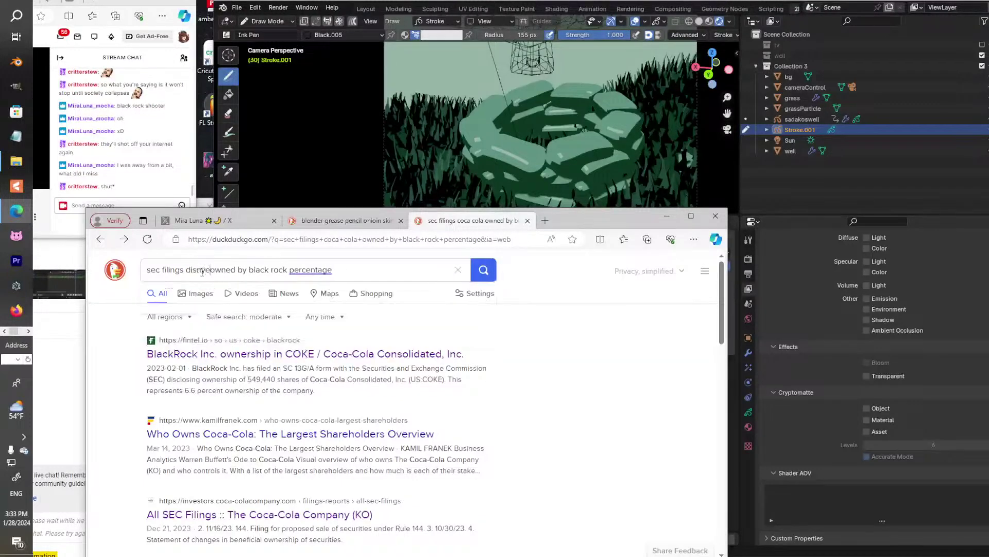
text(ey)
key(Return)
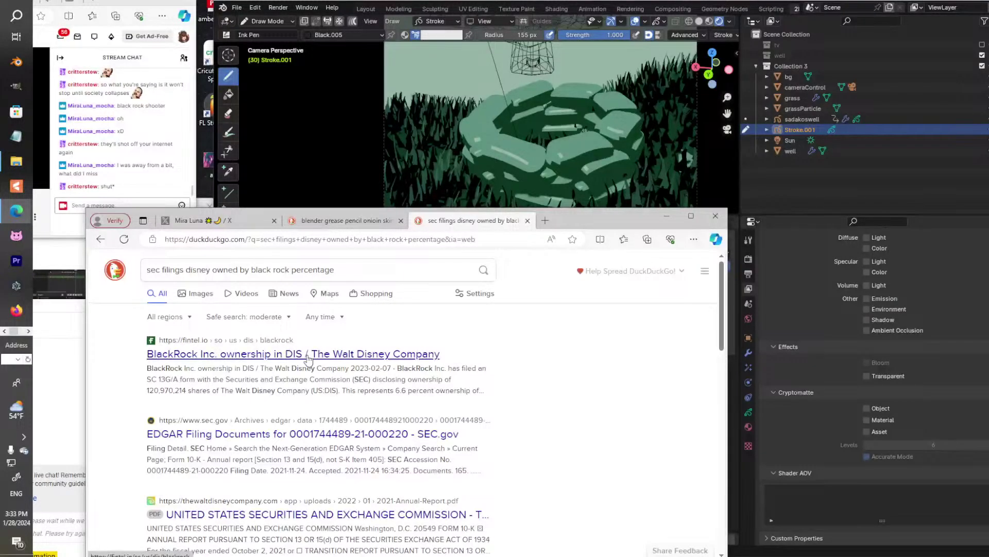
Check BlackRock's ownership of The Walt Disney Company on the Fintel page, then return to the search results.
click(308, 359)
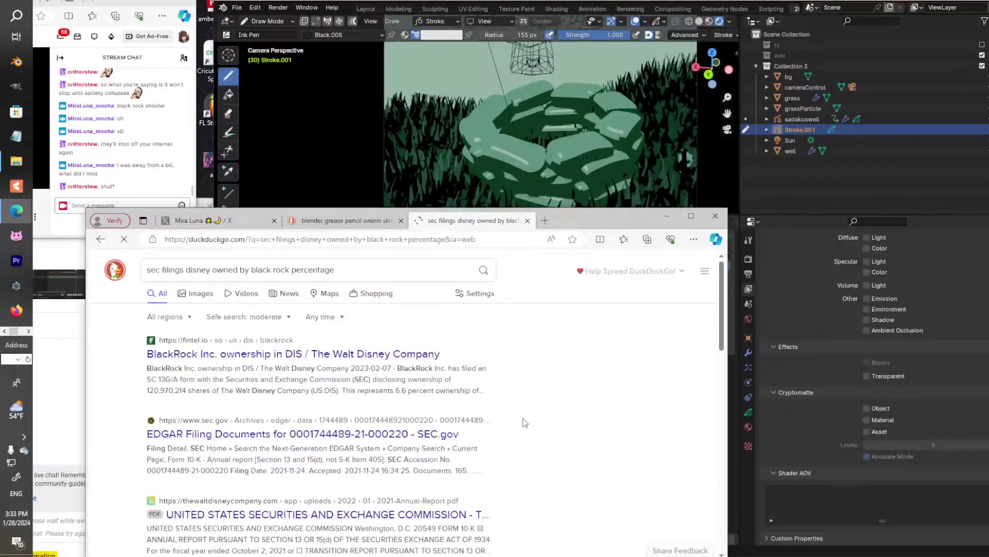
scroll(525, 422, down, 1)
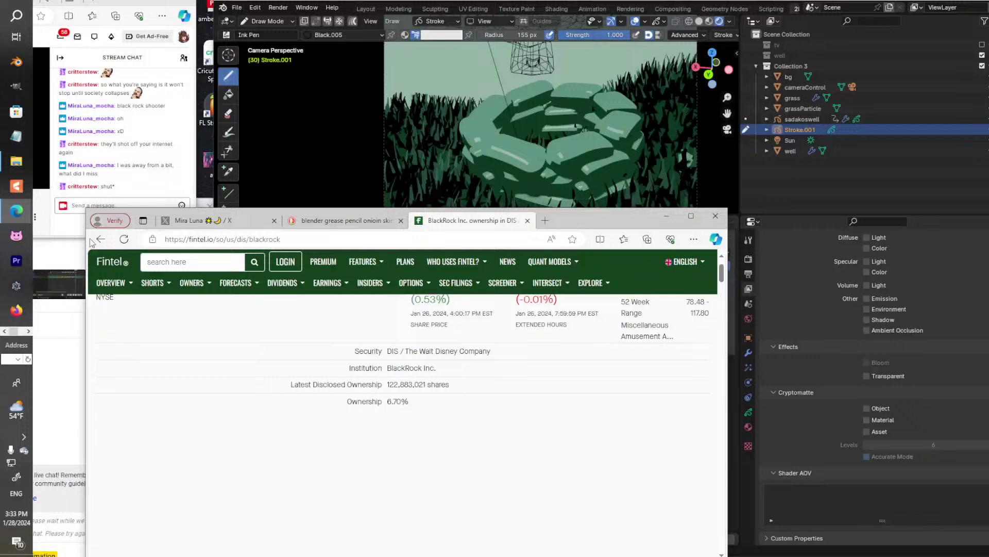
click(100, 239)
Minimize the browser window, restore it, and place it over Blender's timeline and properties editor.
drag(592, 229, 319, 368)
click(392, 356)
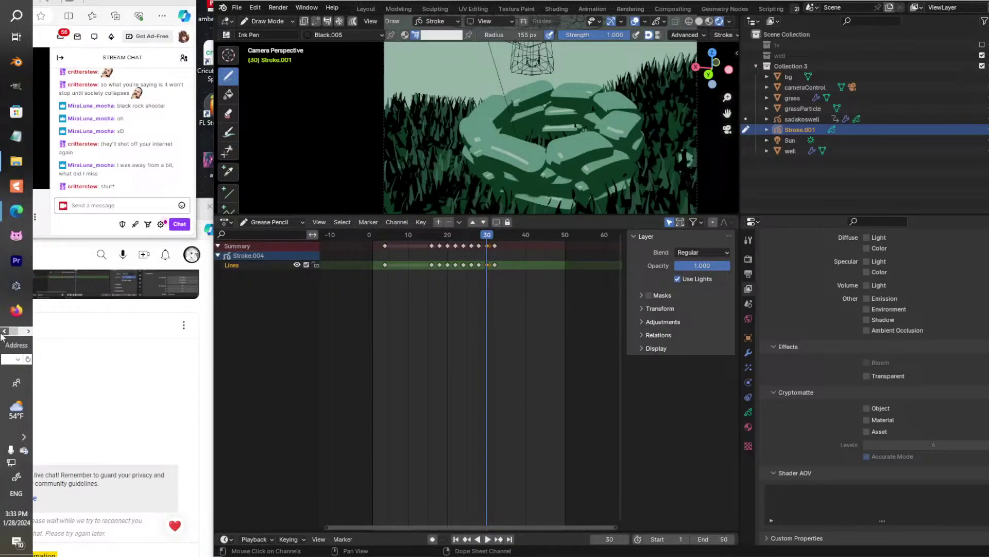
mouse_move(16, 210)
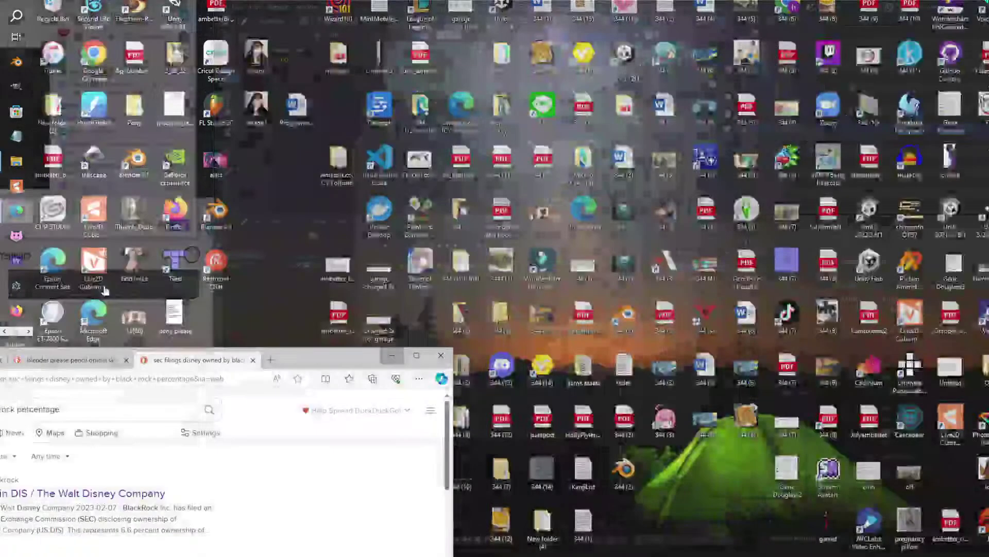
click(103, 291)
drag(312, 362, 846, 222)
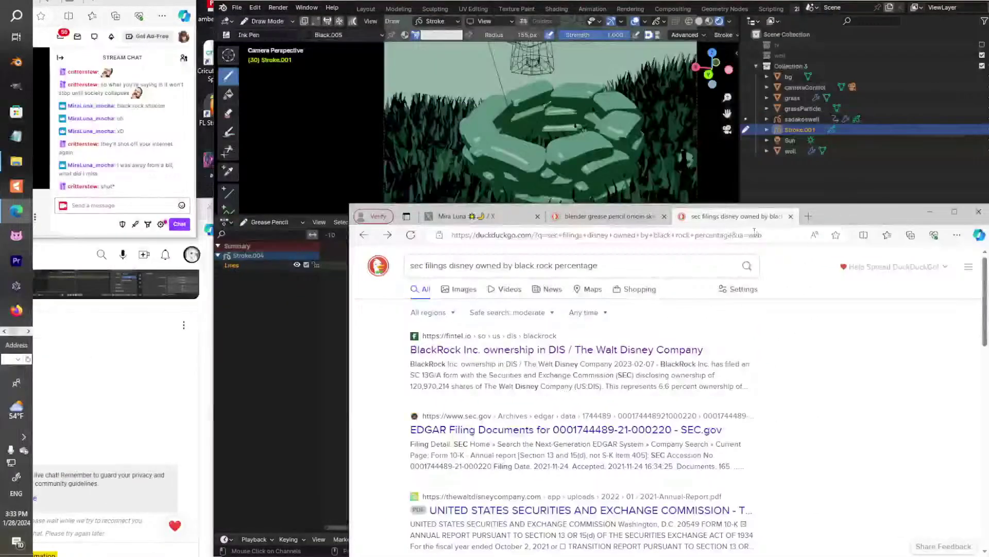
Search the web for "onion skinning blender 3d viewport" and open BlenderNation's "Free Onion Skin Addon" article.
click(769, 235)
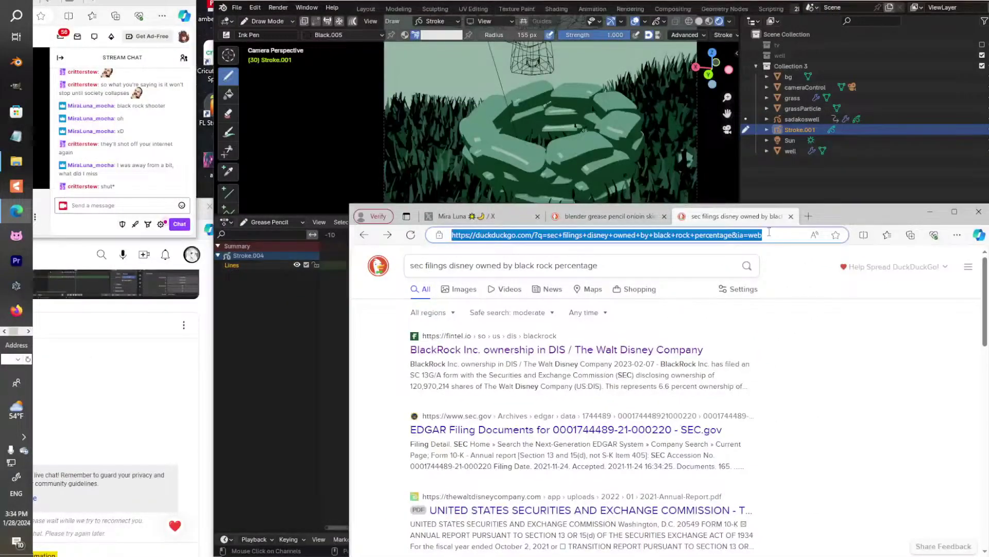
key(BackSpace)
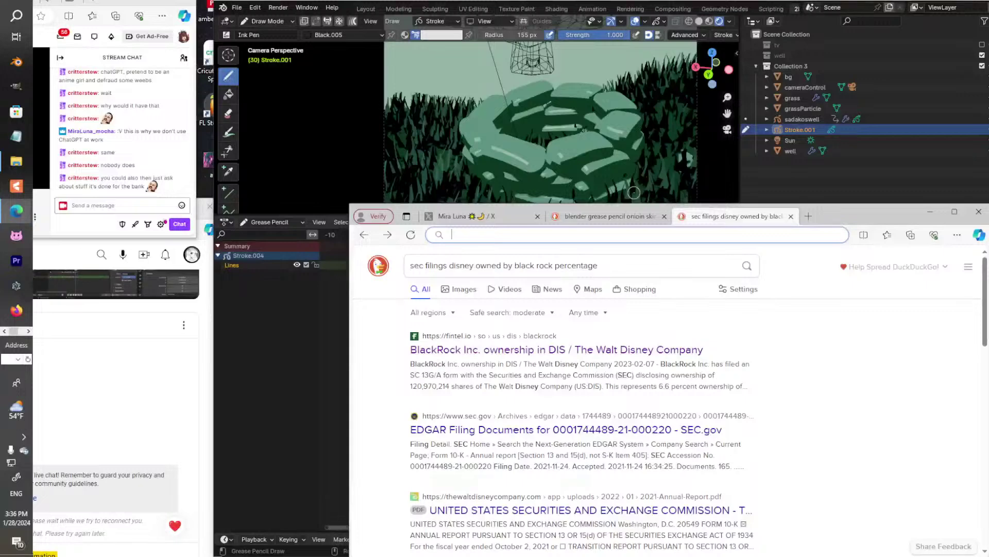
text(onion ski)
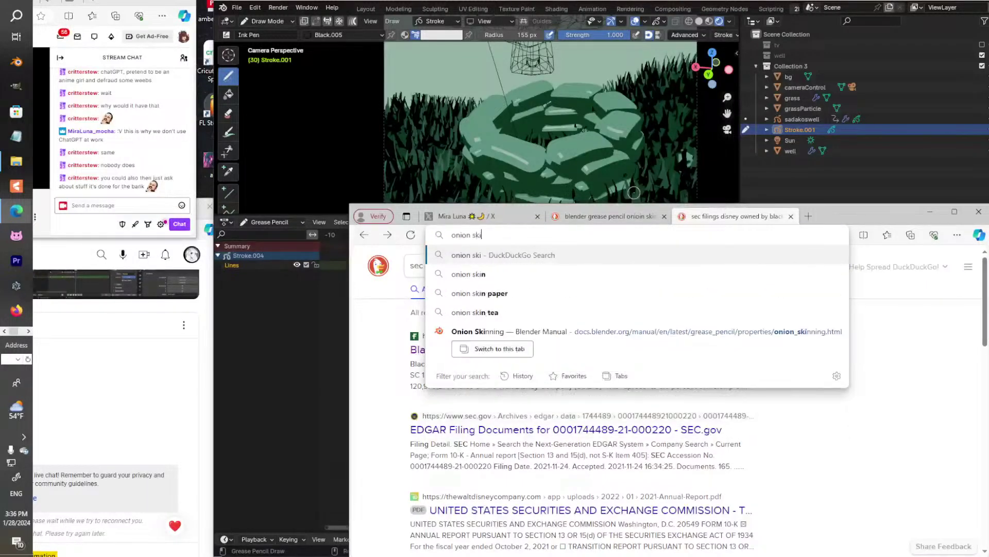
text(nning blender 3d vi)
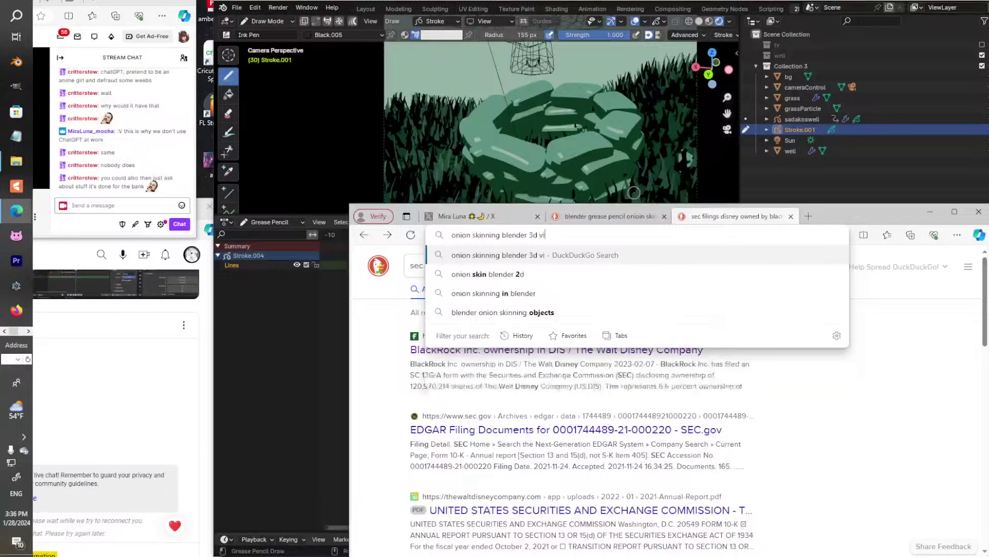
text(ewport)
key(Return)
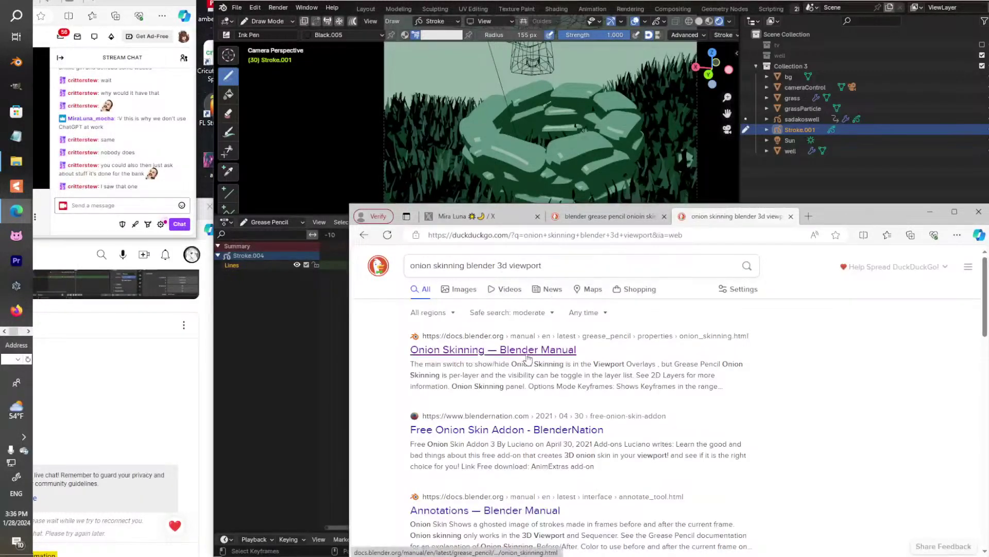
scroll(610, 395, down, 1)
click(594, 384)
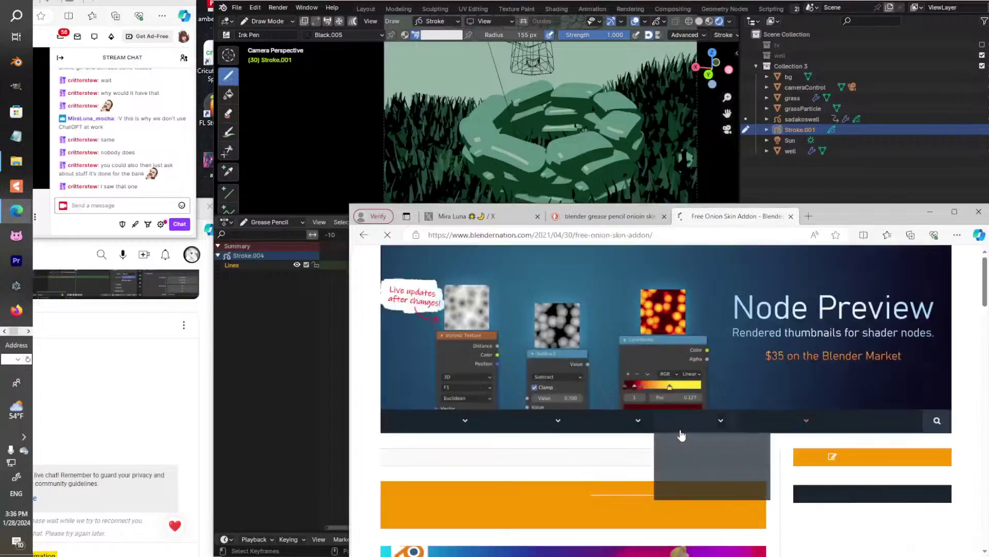
Skim the BlenderNation article, return to the search results and open the YouTube video "How to enable onion skinning in blender TUTORIAL".
scroll(682, 434, down, 5)
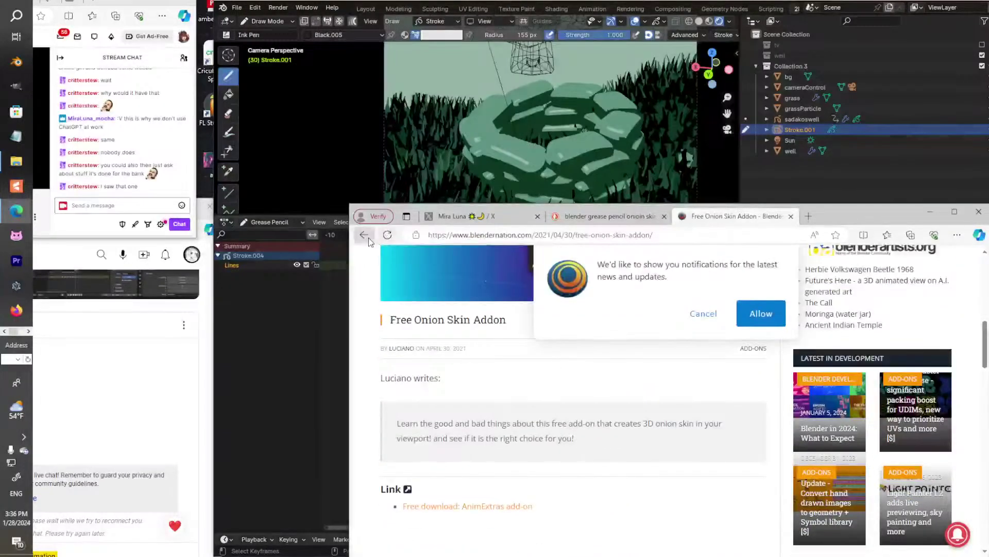
click(364, 235)
scroll(704, 436, down, 3)
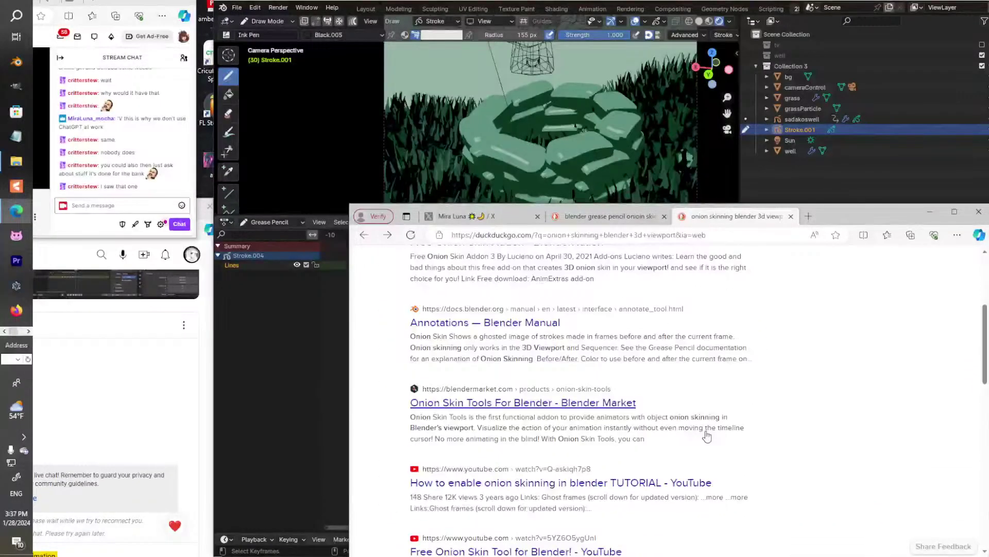
scroll(793, 431, down, 2)
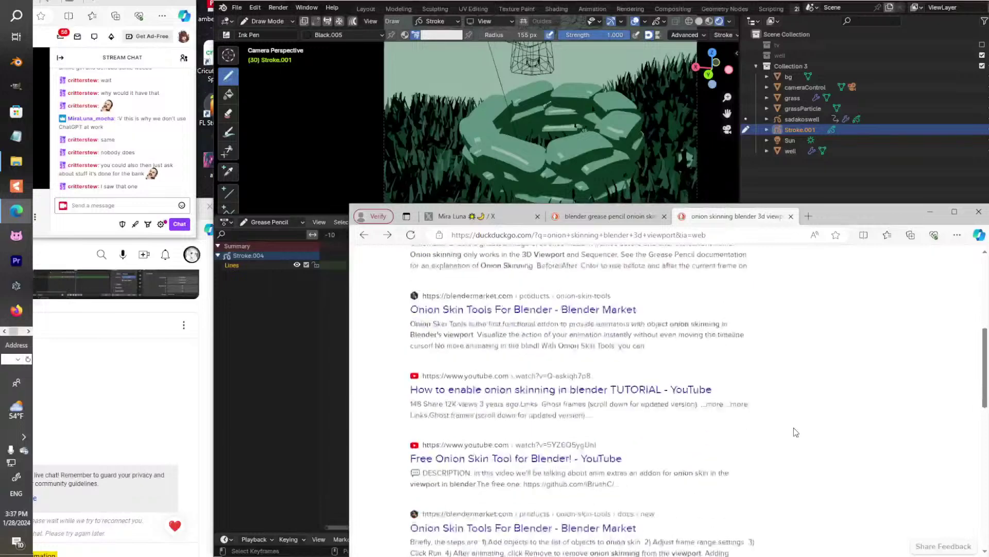
click(681, 394)
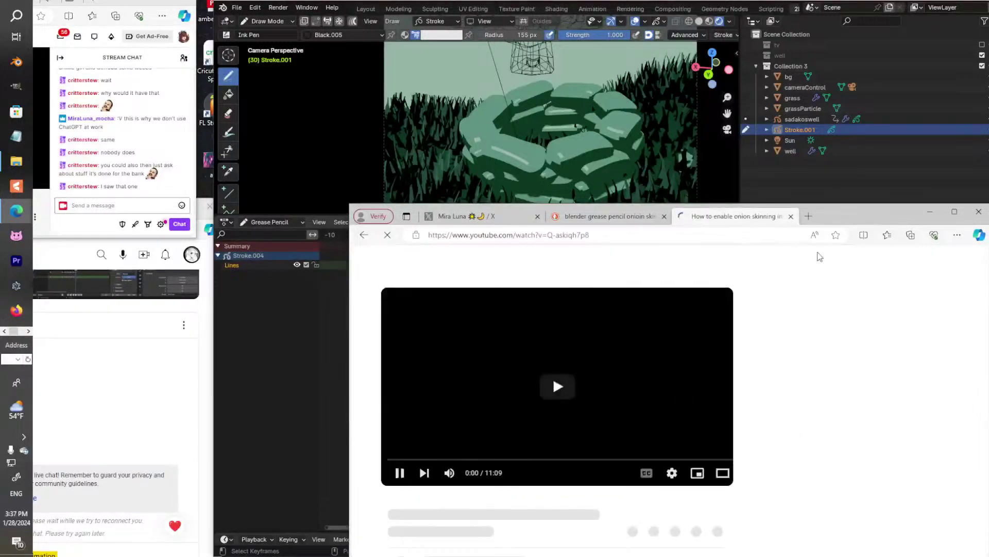
Watch the onion skinning tutorial with captions turned on, skipping ahead in it, and return to the search results.
click(619, 422)
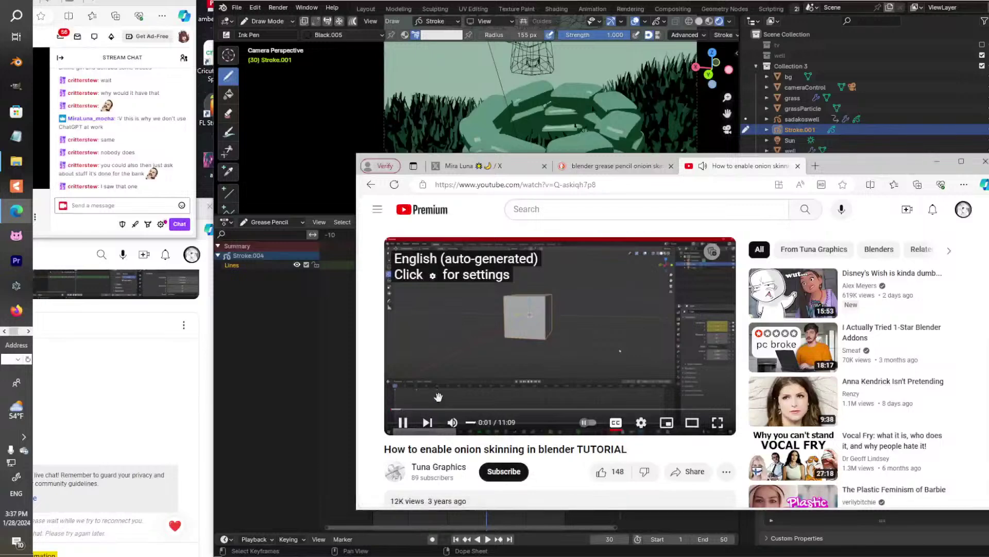
mouse_move(465, 423)
drag(488, 424, 483, 423)
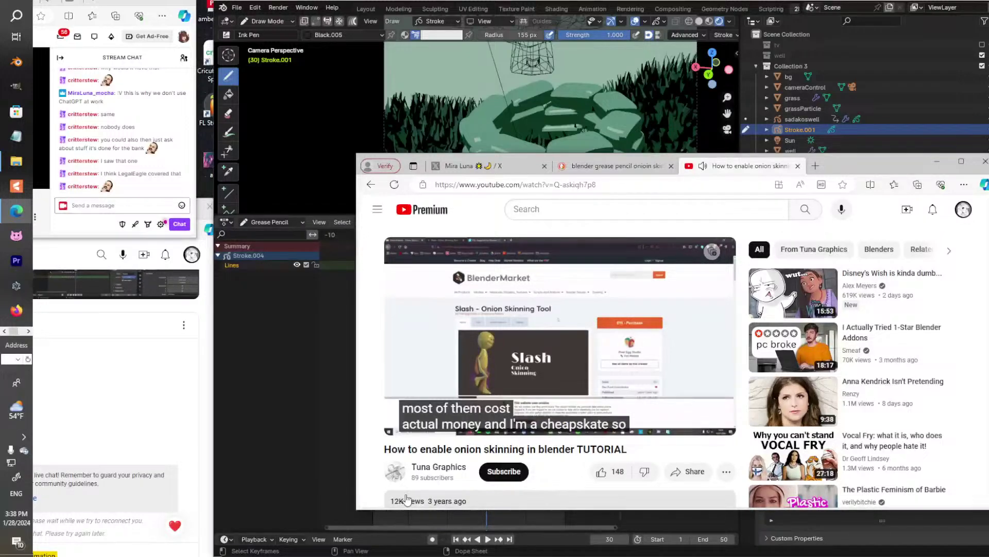
click(370, 185)
Uncover Blender's editors and check the view layer, output and render properties, including the Grease Pencil render settings, for an onion skinning option.
click(937, 161)
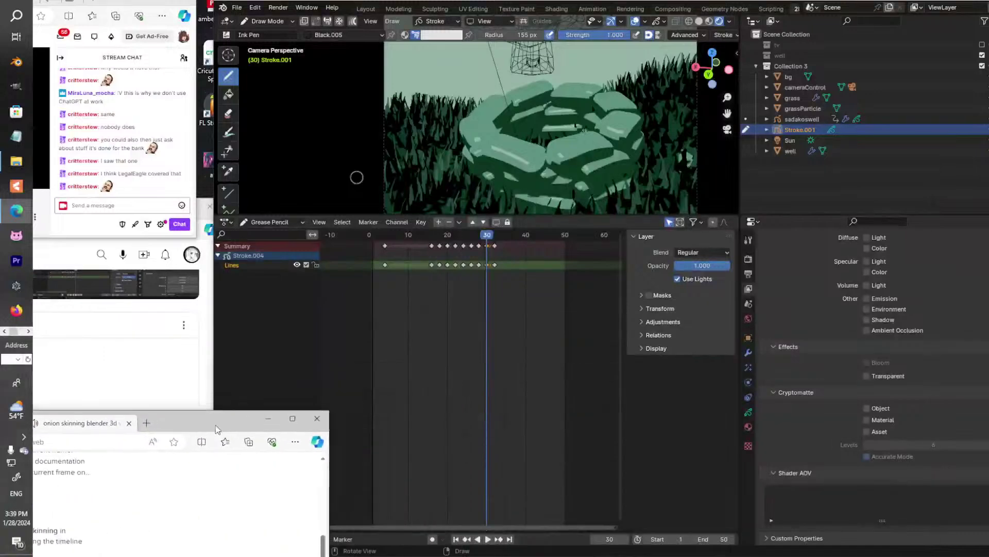
scroll(824, 439, up, 6)
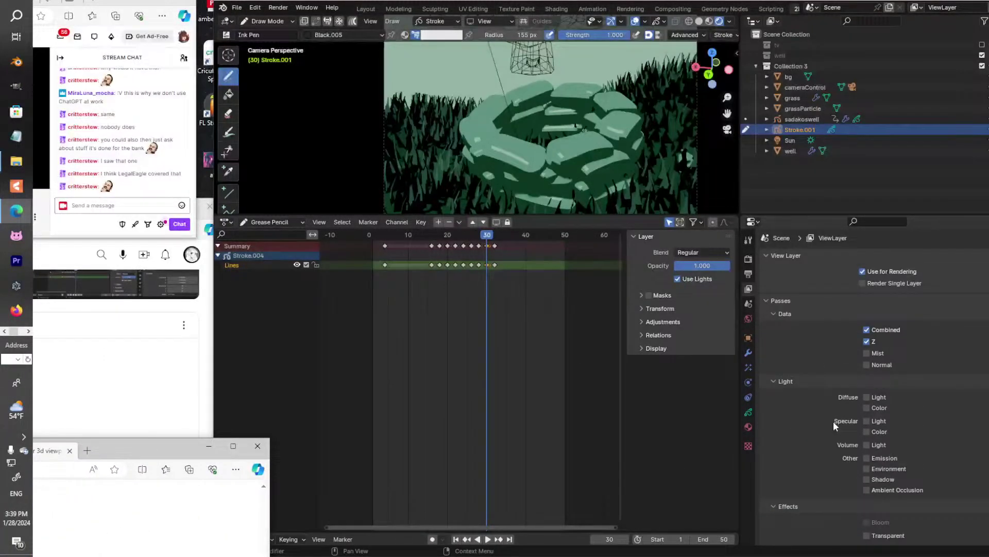
click(748, 275)
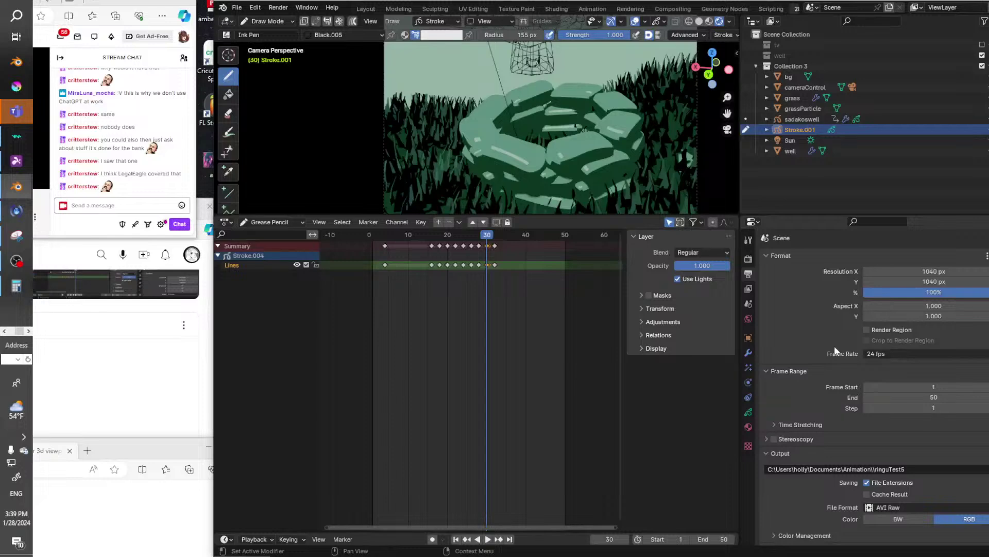
click(751, 289)
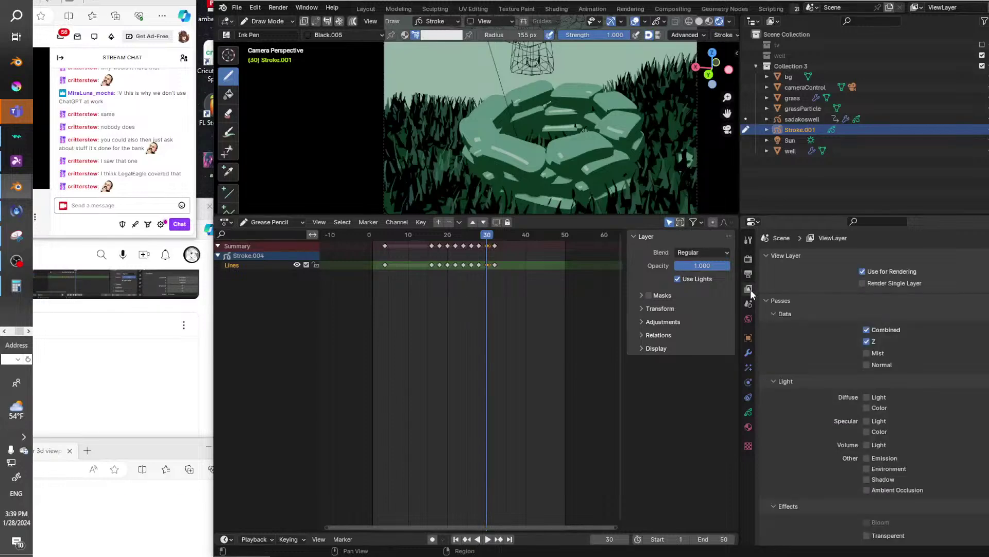
click(751, 258)
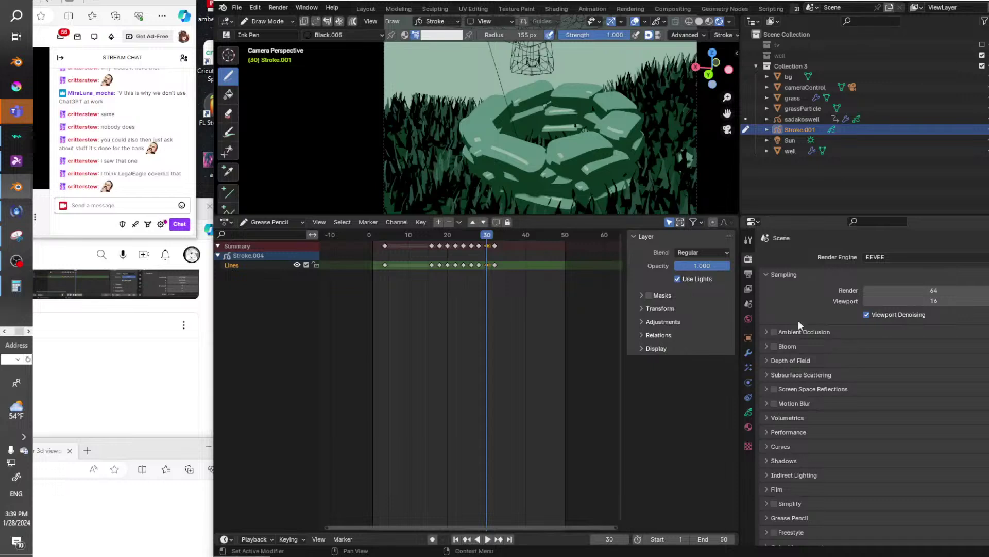
scroll(901, 497, down, 1)
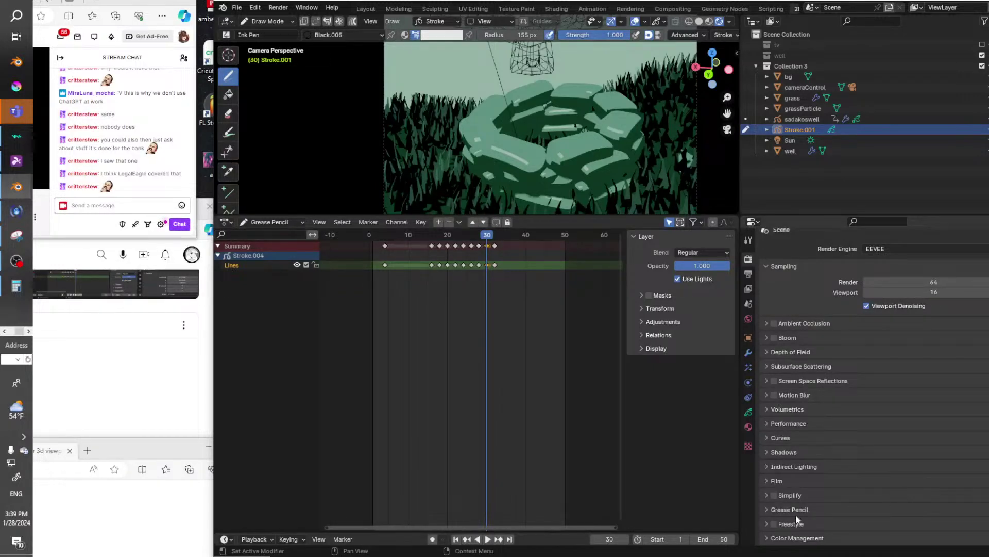
click(767, 509)
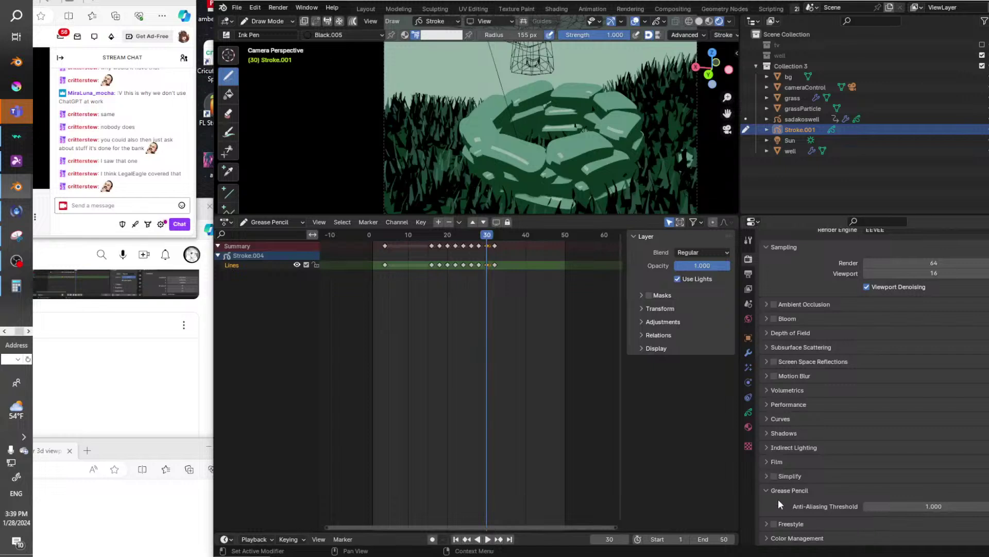
click(770, 490)
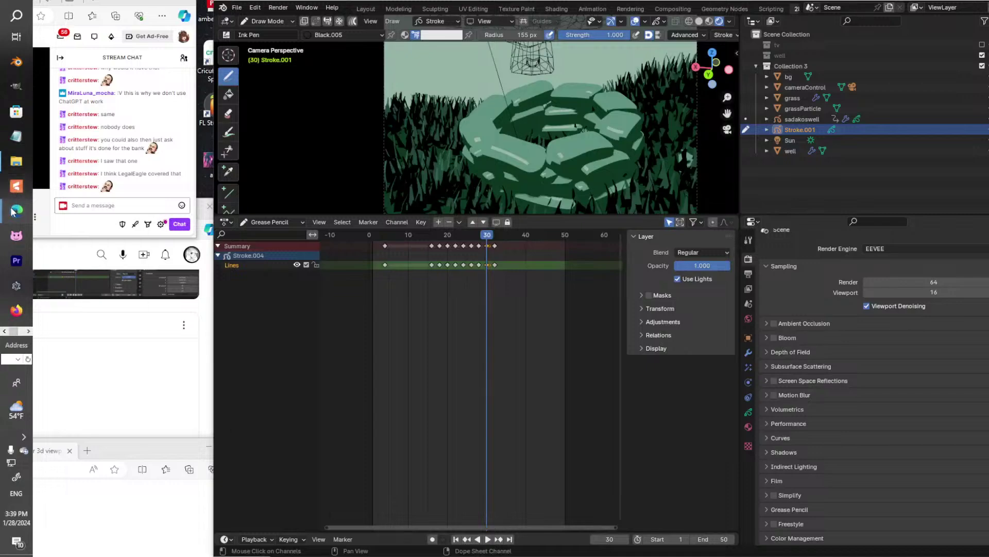
Bring the browser window back over Blender and search for "onion skinning blender" in a new tab.
mouse_move(13, 212)
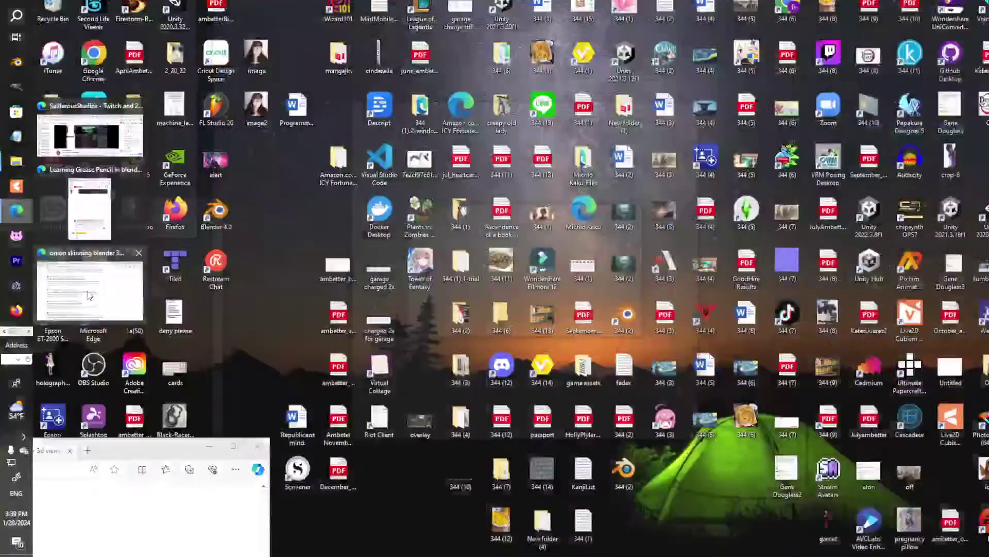
click(90, 290)
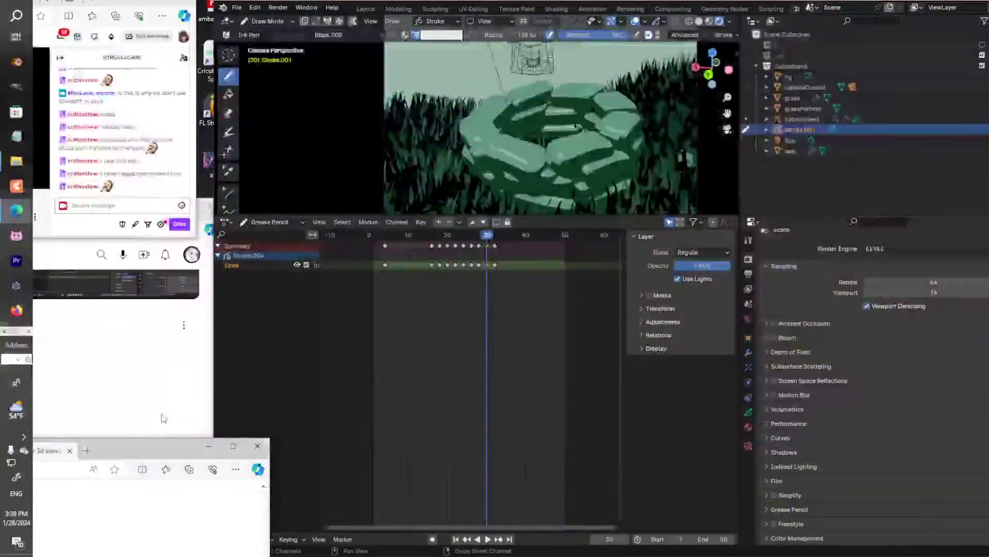
drag(148, 449, 839, 158)
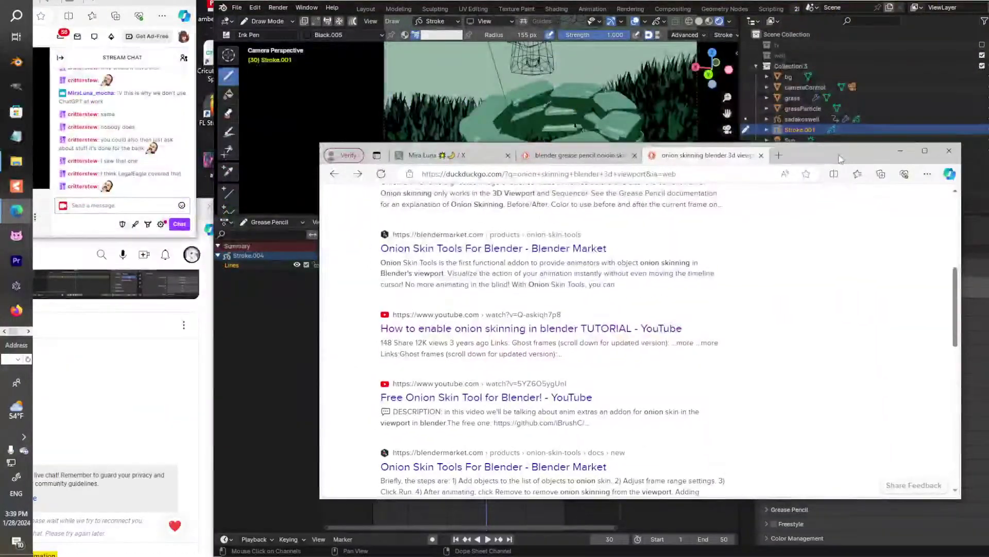
click(778, 156)
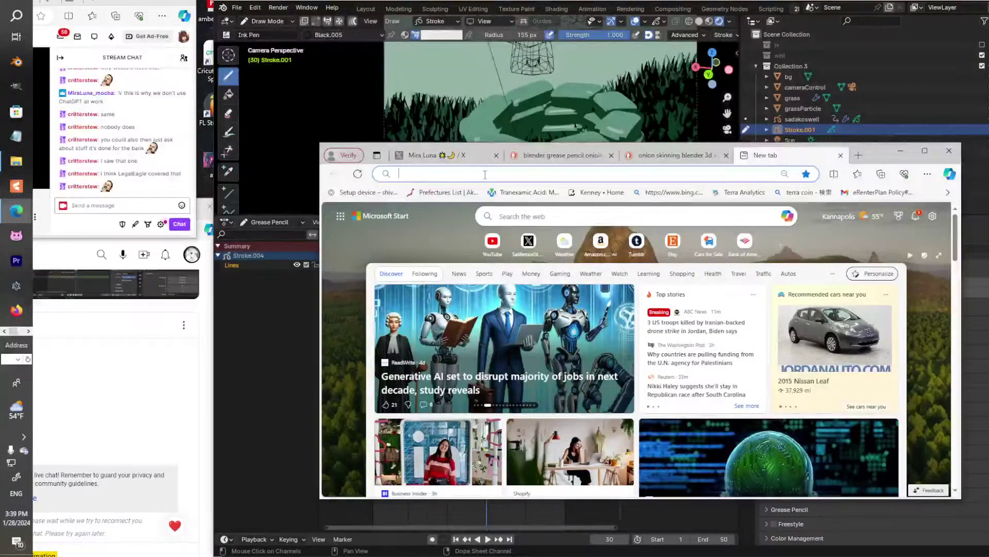
text(onion)
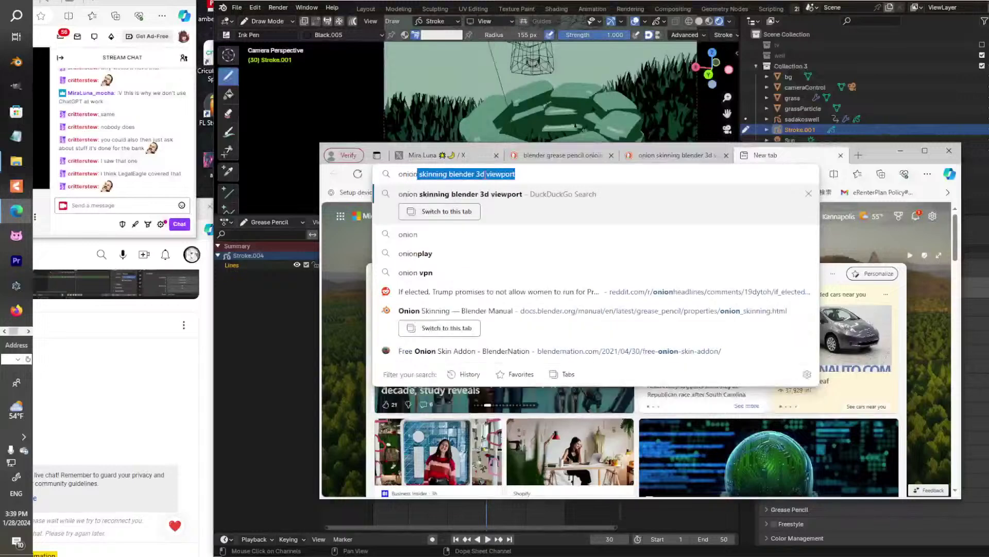
text( skinning blender)
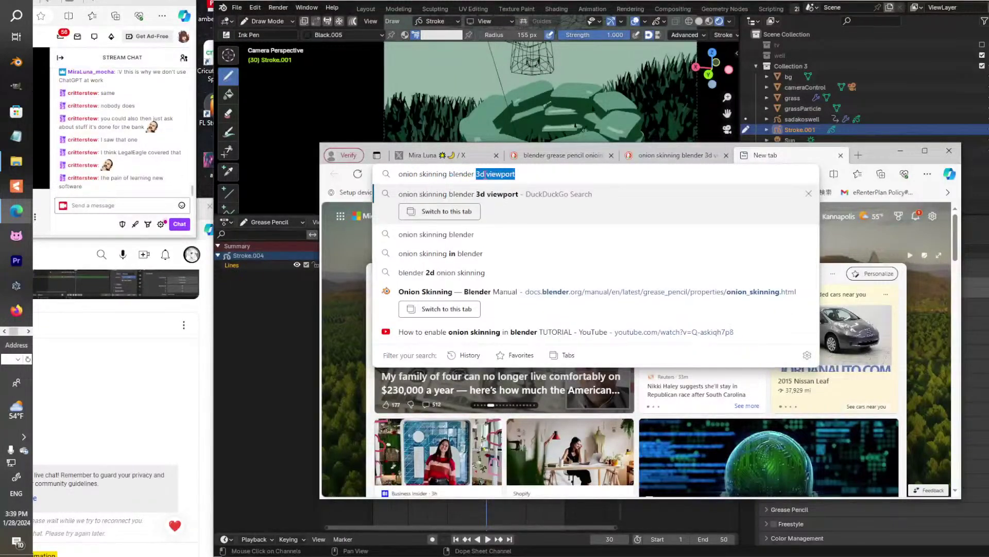
key(BackSpace)
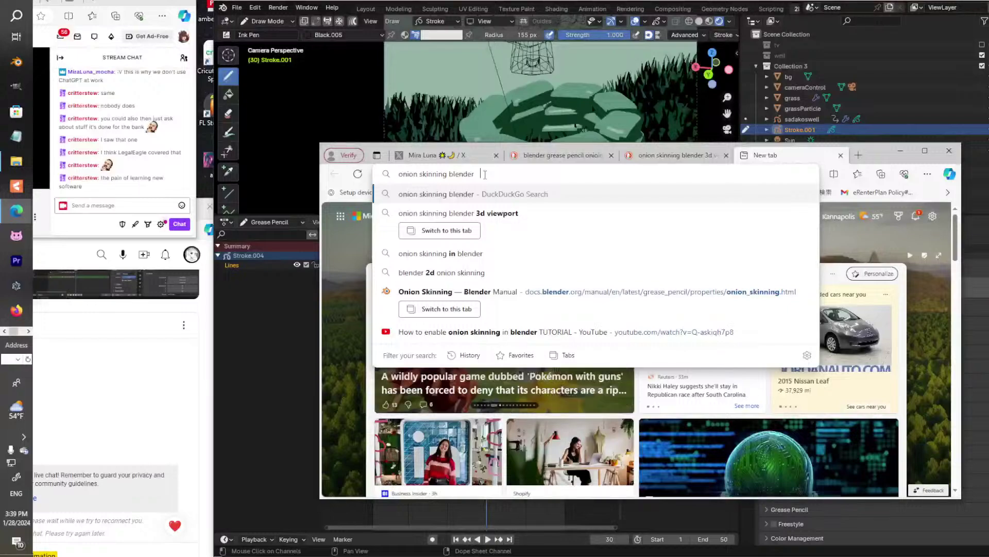
key(Return)
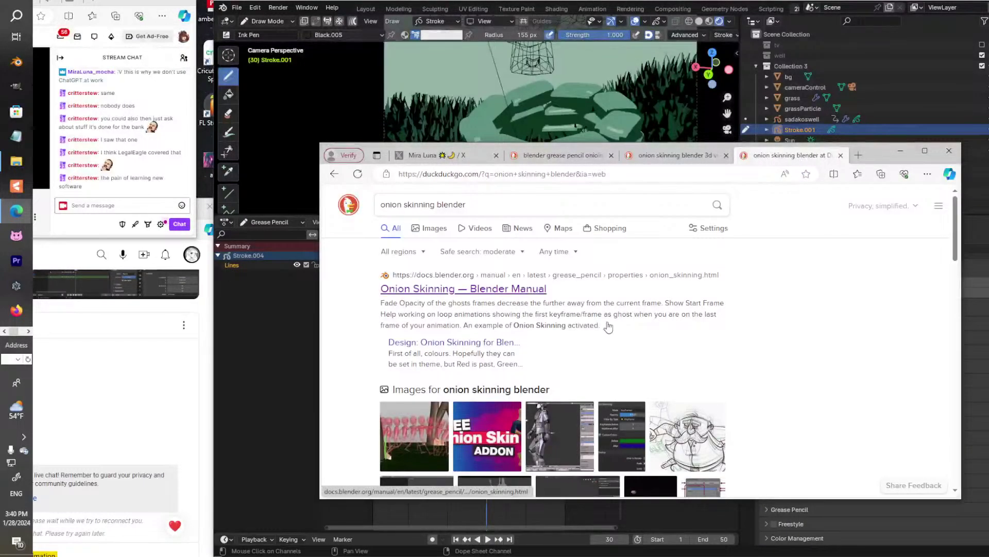
Look through the search results for onion skinning tutorials and add-ons, and minimize the browser window.
scroll(544, 303, down, 3)
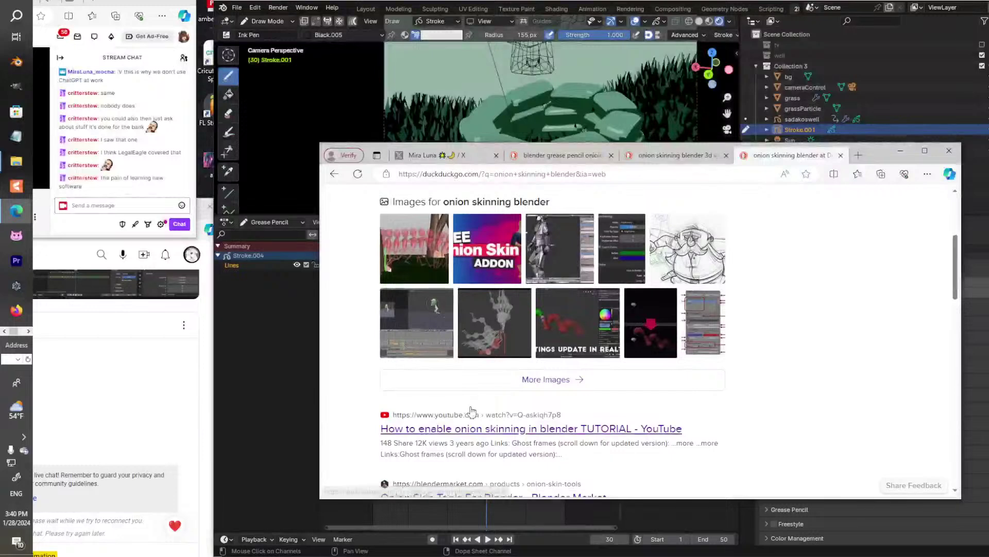
scroll(633, 340, down, 3)
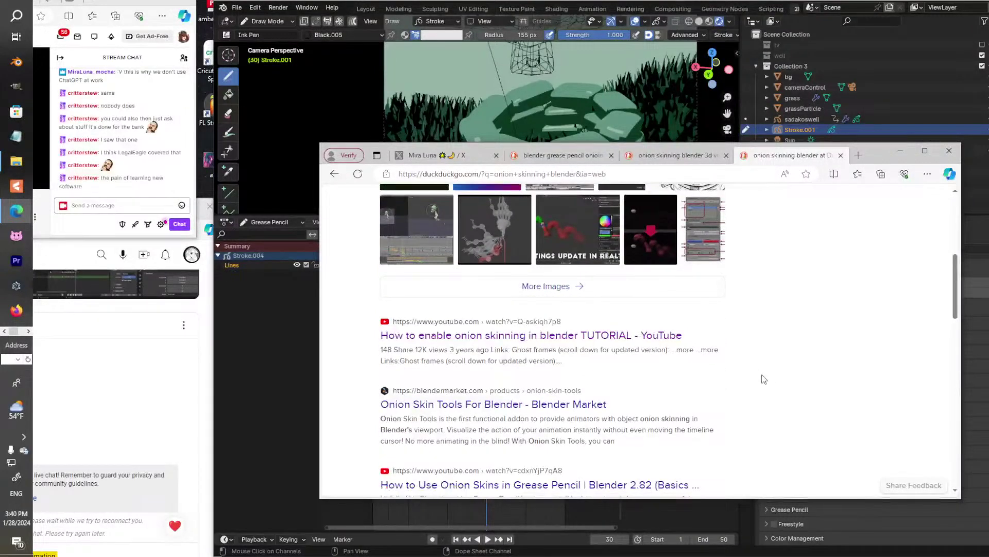
scroll(766, 379, down, 4)
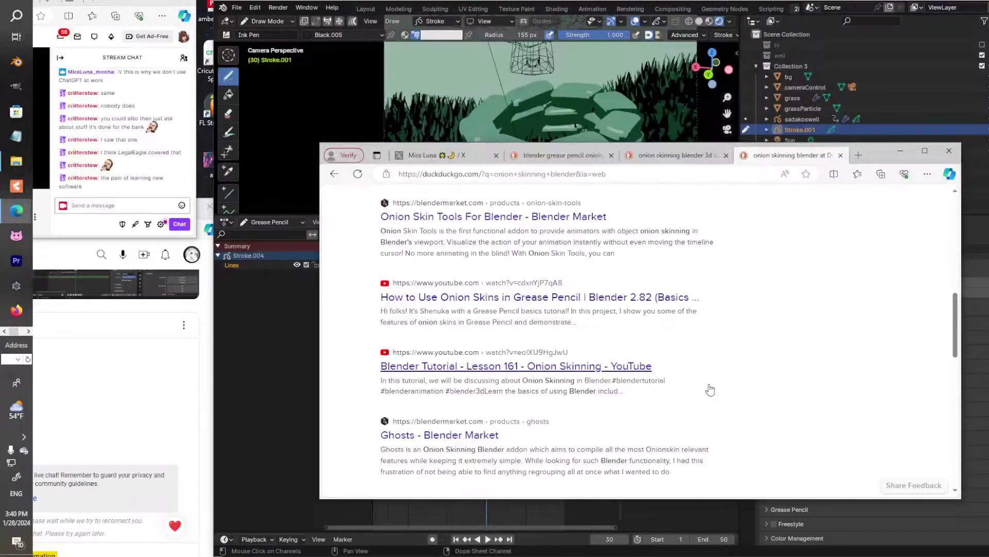
scroll(710, 389, down, 2)
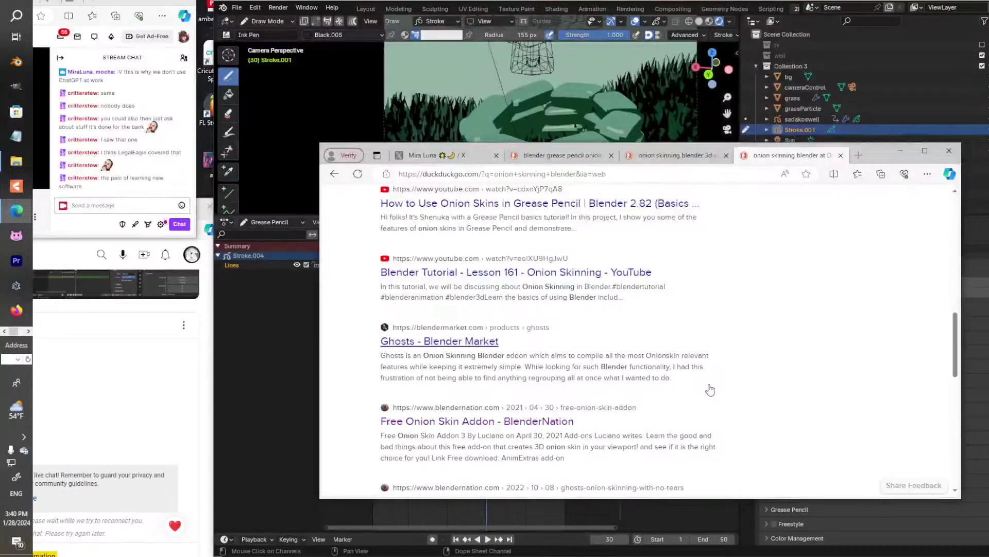
scroll(710, 389, down, 1)
scroll(710, 389, down, 3)
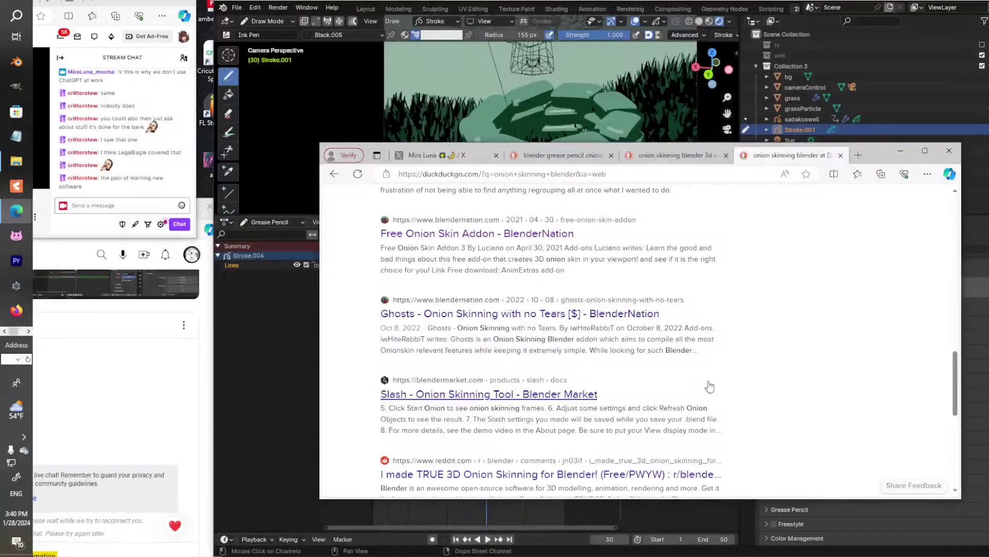
click(901, 151)
Play the animation briefly, center the timeline on the current frame, and return the 3D viewport to the camera view.
key(space)
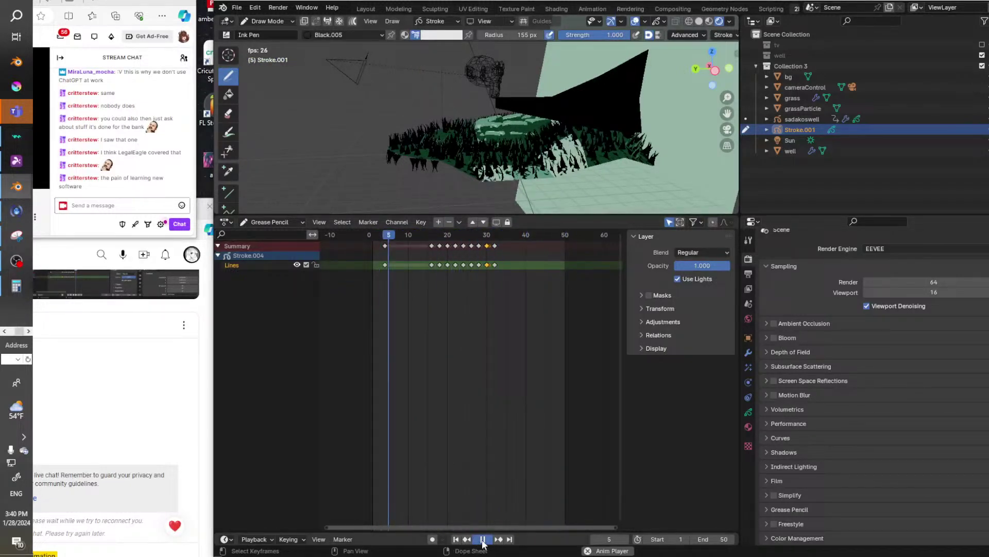
key(space)
key(KP_Decimal)
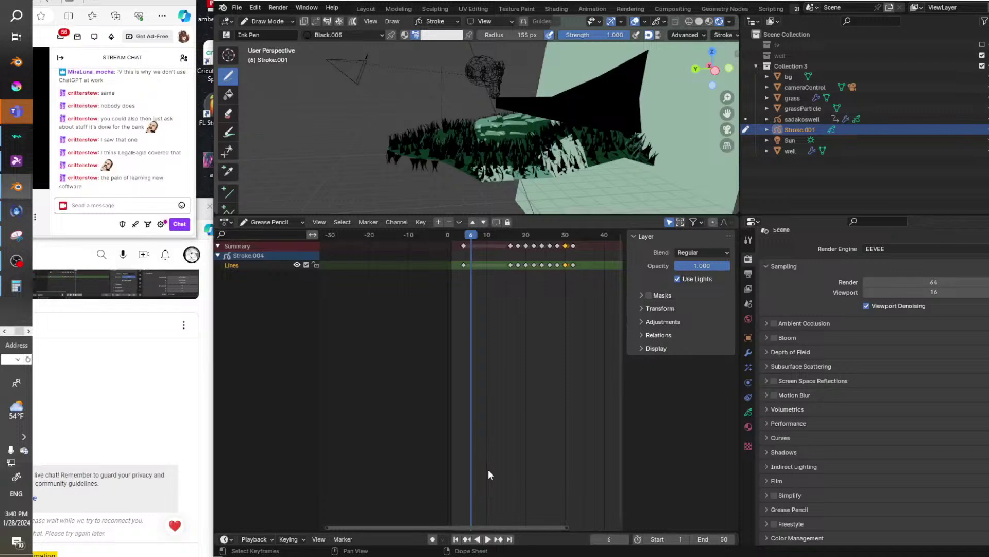
middle_drag(501, 358, 510, 355)
ctrl+scroll(512, 359, down, 1)
middle_drag(387, 126, 375, 123)
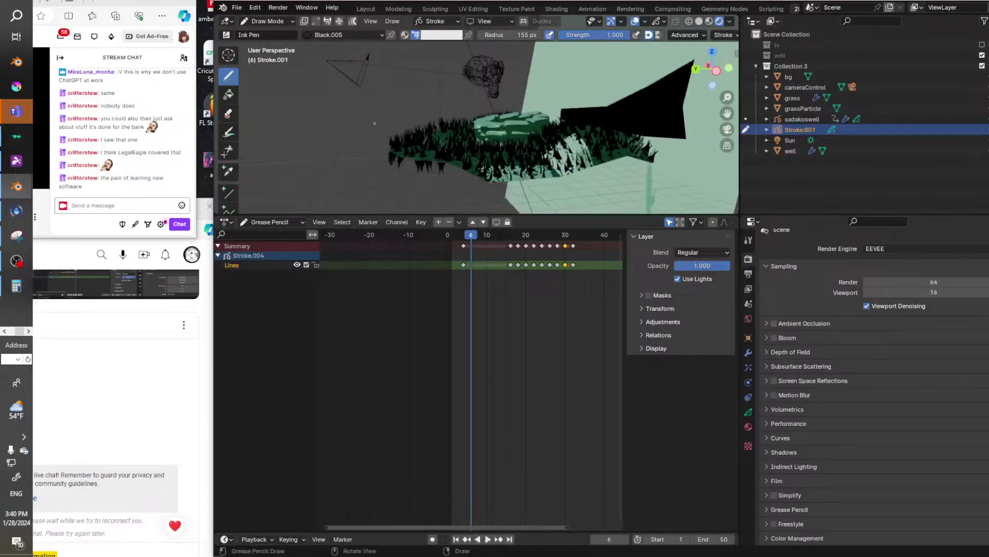
key(KP_0)
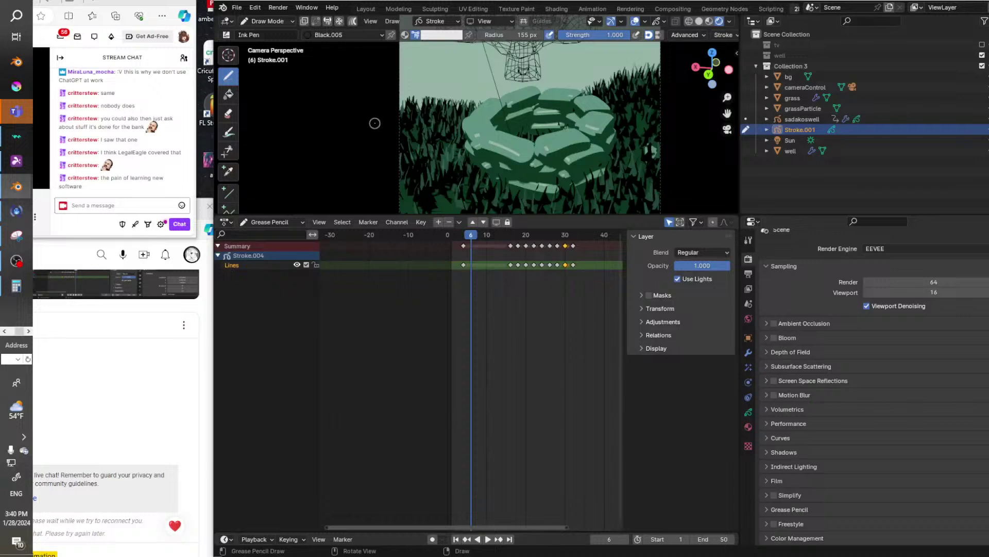
Play the animation through the camera and stop it with the current frame set to 30.
key(space)
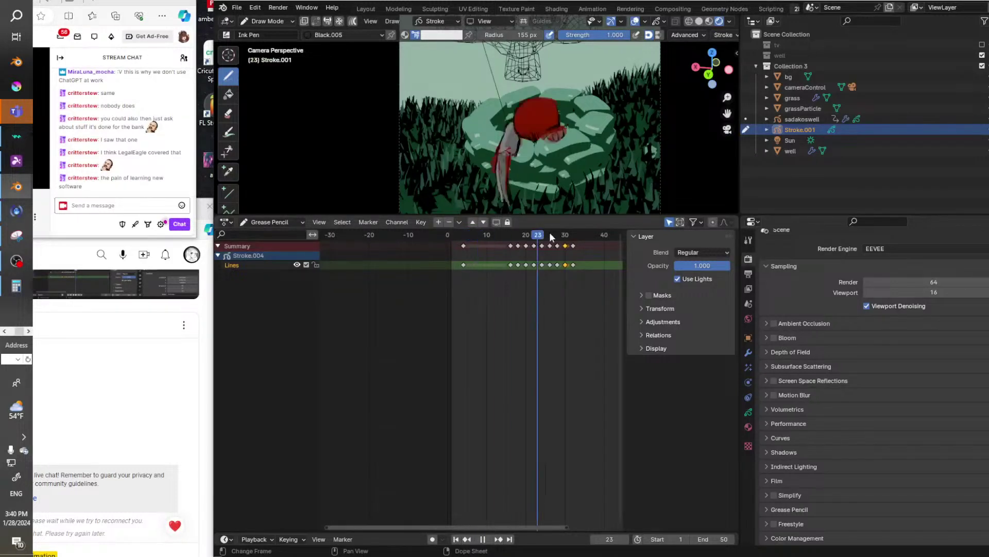
drag(551, 236, 565, 235)
key(space)
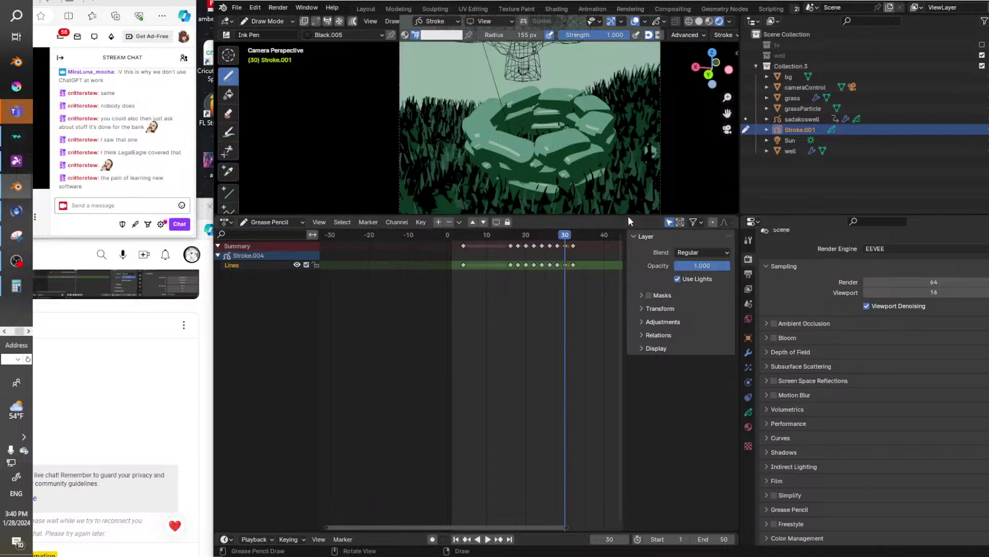
Enlarge the 3D viewport over the timeline area and set the grease pencil drawing color to red.
drag(629, 215, 608, 403)
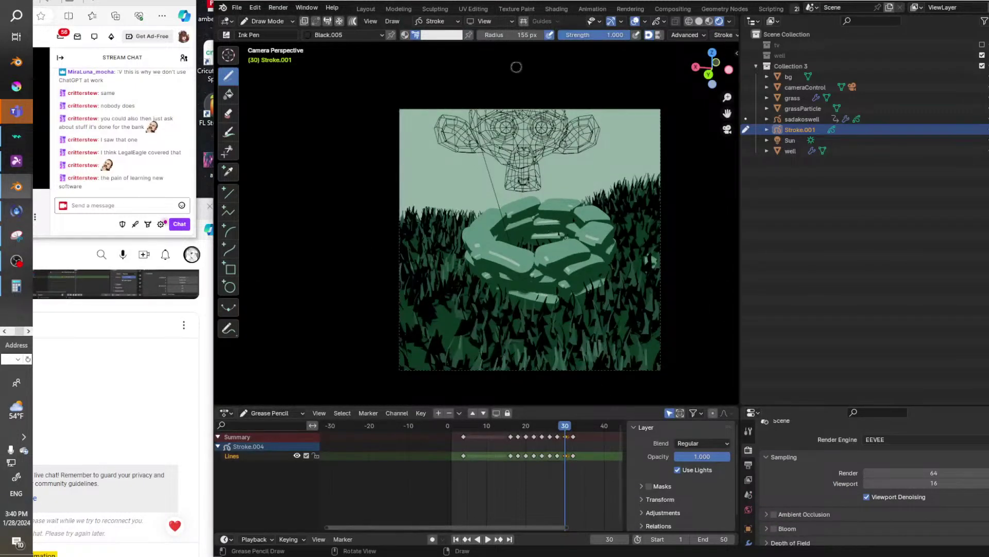
click(434, 35)
click(436, 171)
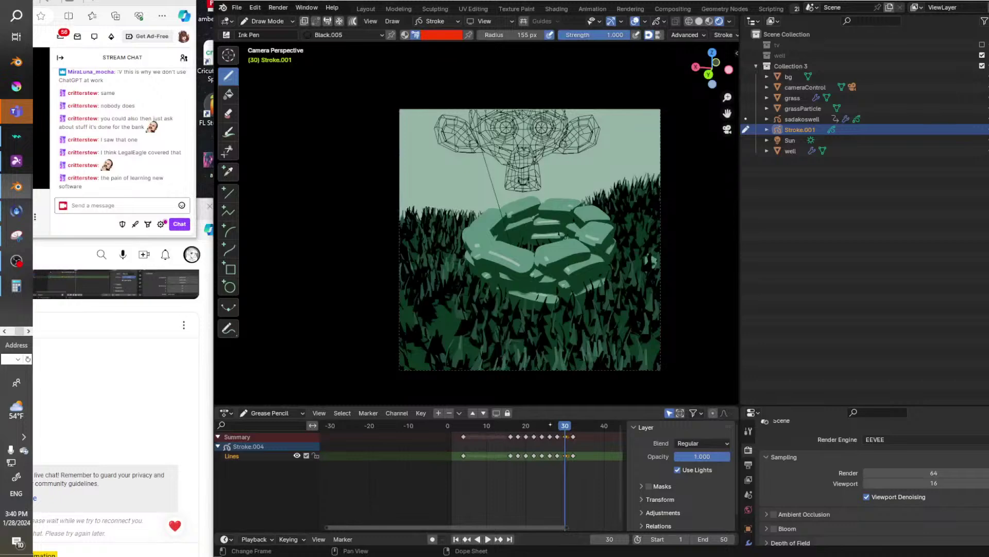
Preview the animation, return to frame 30, and sketch the bent figure's head, arms and legs in red over the well.
key(ctrl+shift+space)
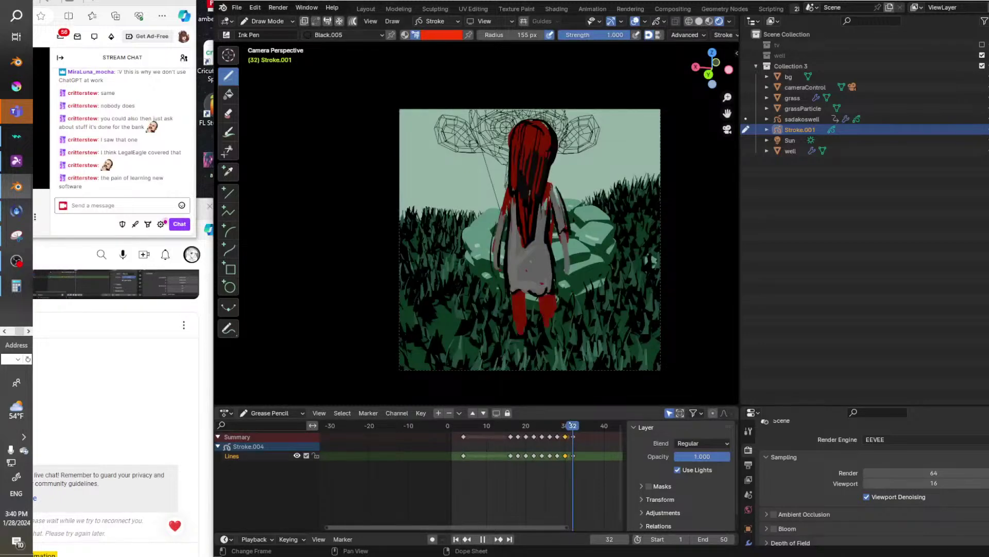
key(Escape)
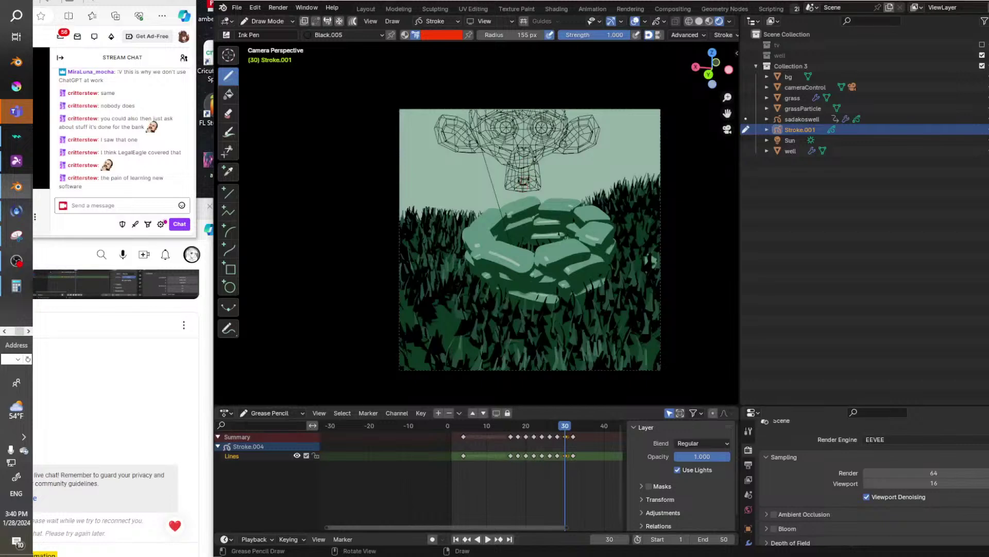
mouse_move(523, 178)
mouse_down()
mouse_move(538, 175)
mouse_move(548, 204)
mouse_move(528, 262)
mouse_up()
drag(541, 195, 547, 253)
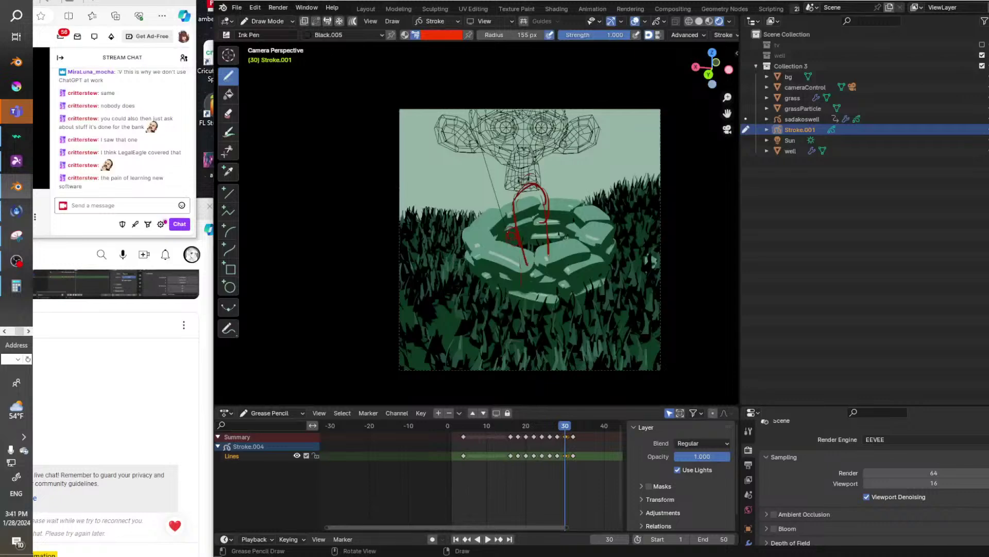
drag(503, 241, 512, 288)
drag(565, 237, 567, 256)
drag(505, 243, 509, 304)
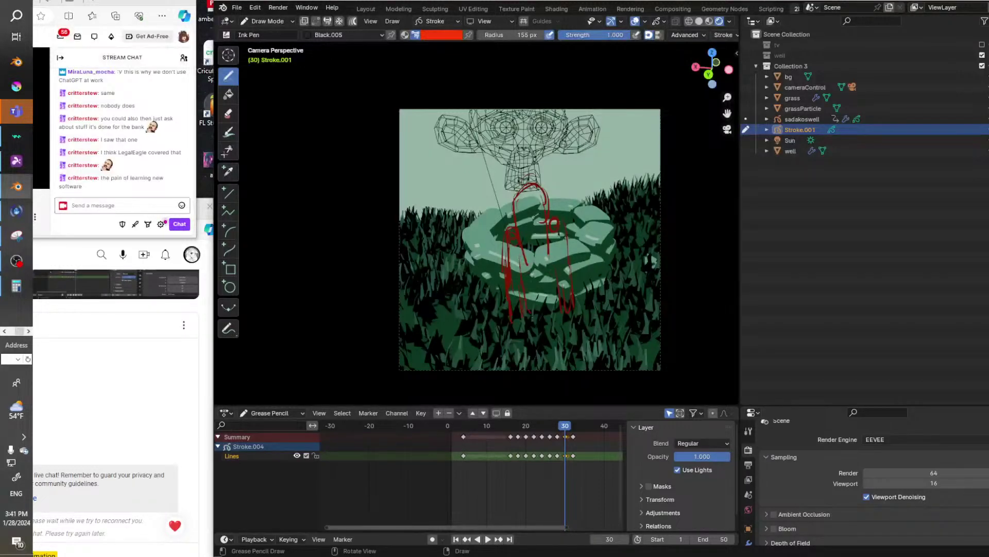
Compare with the neighboring frames and sketch a larger red outline for the figure's head and long hair on frame 30.
key(shift+ctrl+space)
key(shift+ctrl+space)
drag(504, 216, 522, 296)
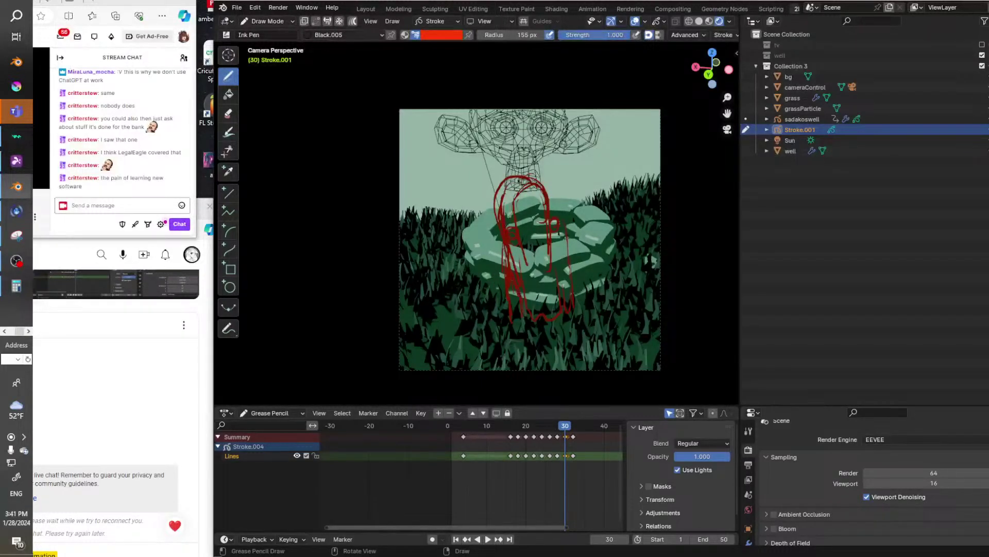
key(space)
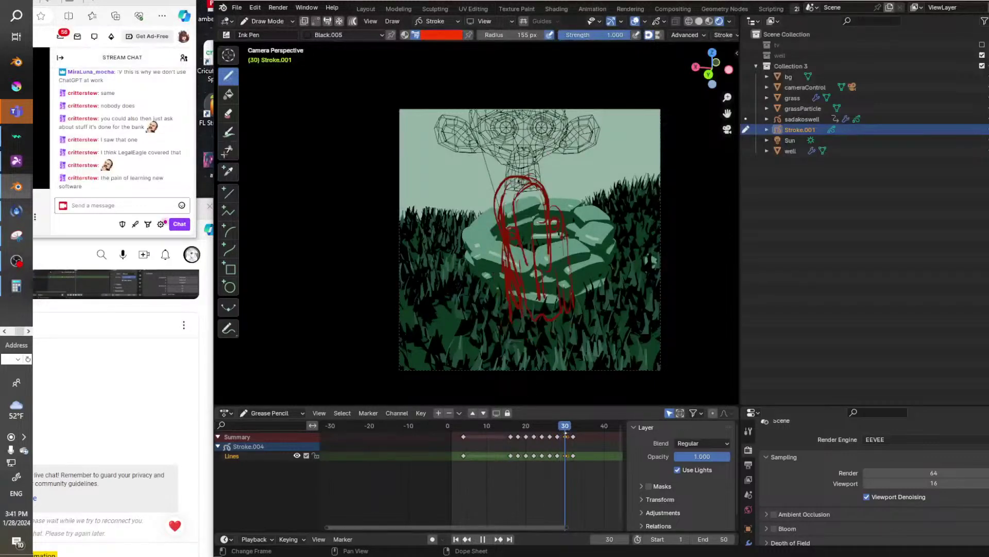
drag(565, 425, 565, 425)
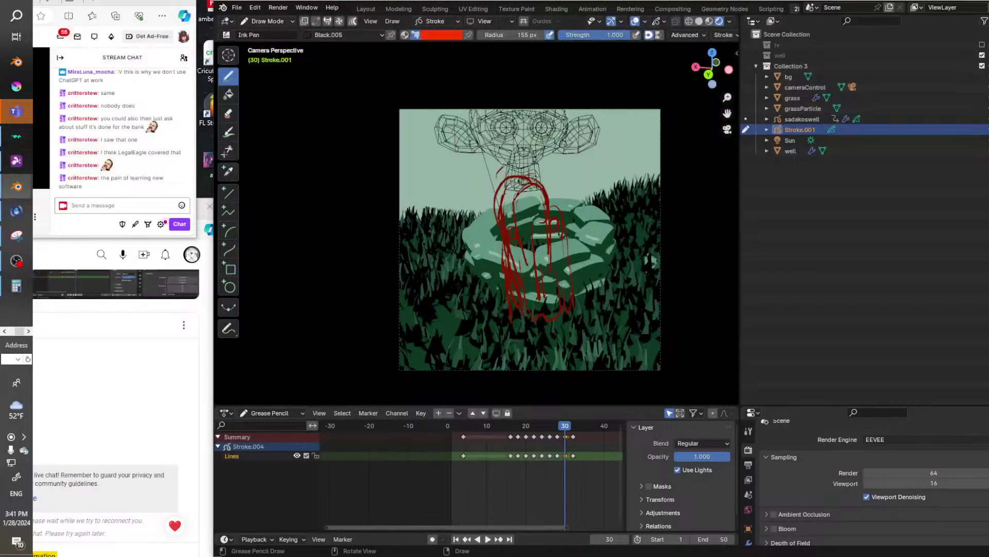
mouse_move(497, 177)
mouse_down()
mouse_move(529, 173)
mouse_move(489, 209)
mouse_move(501, 263)
mouse_up()
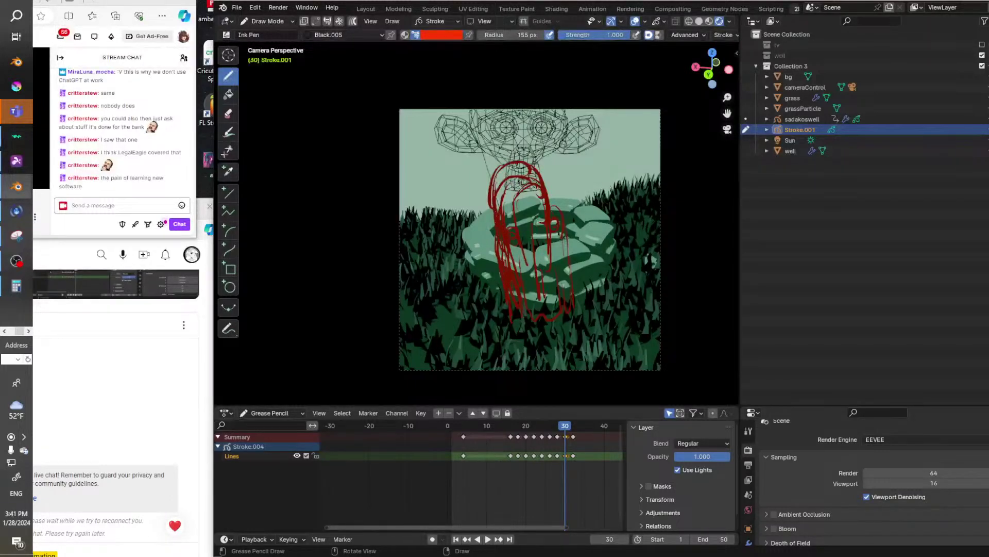
Fill the figure's head and long hair with solid red strokes.
click(442, 35)
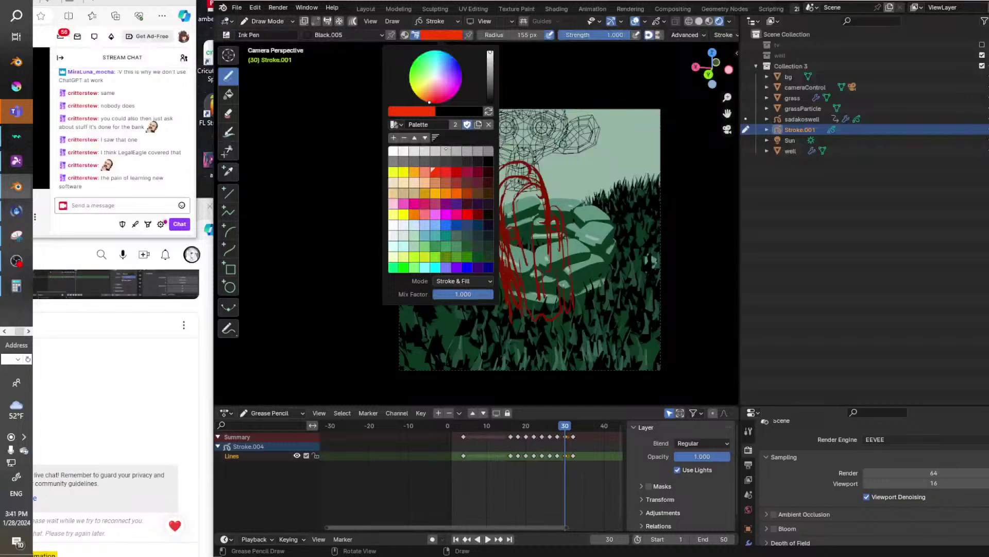
click(445, 150)
click(441, 35)
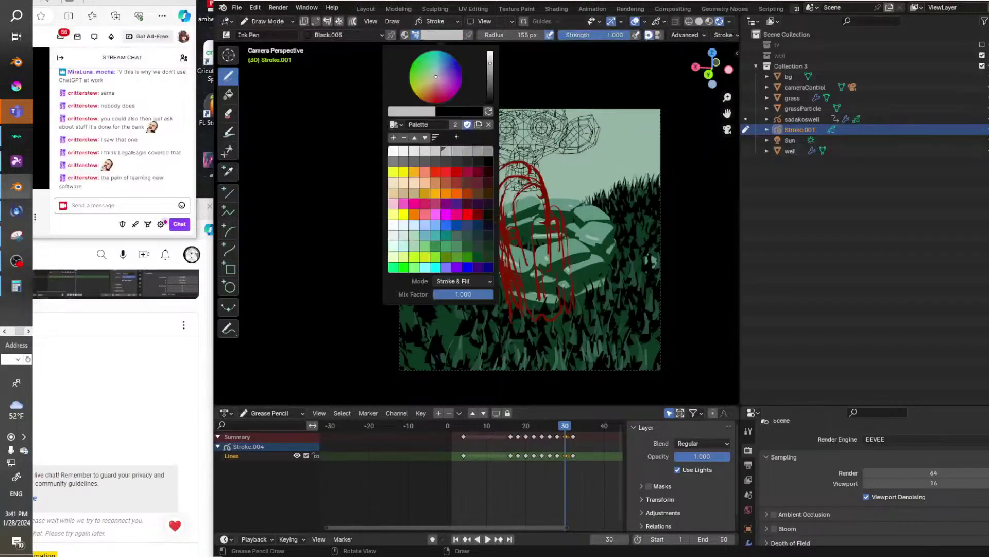
click(436, 171)
mouse_move(497, 195)
mouse_down()
mouse_move(494, 172)
mouse_move(510, 161)
mouse_move(541, 202)
mouse_move(548, 256)
mouse_move(504, 199)
mouse_move(510, 186)
mouse_move(539, 204)
mouse_move(509, 227)
mouse_move(513, 248)
mouse_move(521, 221)
mouse_move(536, 259)
mouse_up()
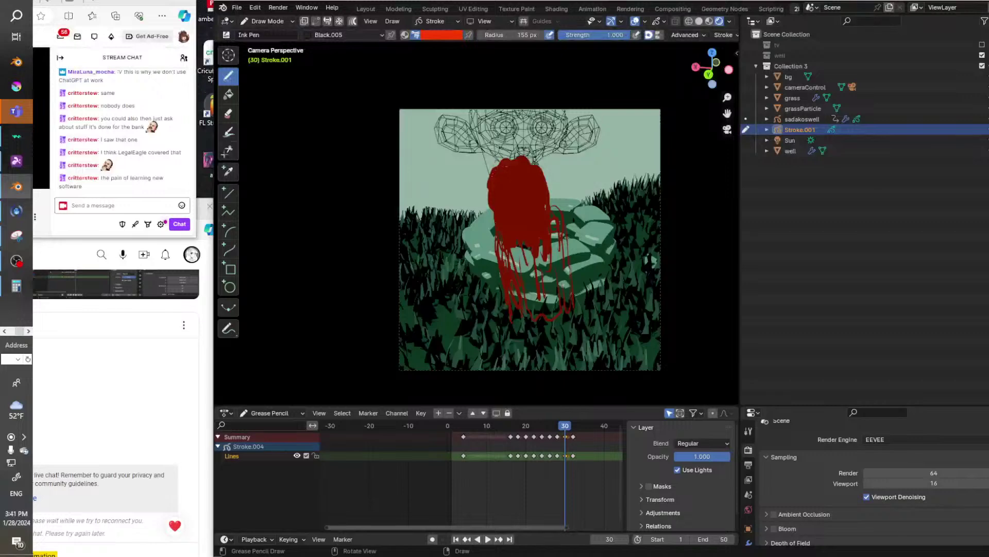
mouse_move(489, 190)
mouse_down()
mouse_move(505, 267)
mouse_move(524, 270)
mouse_move(541, 250)
mouse_move(546, 260)
mouse_up()
Set the drawing color to black and outline the sides and lower ends of the red hair.
click(441, 35)
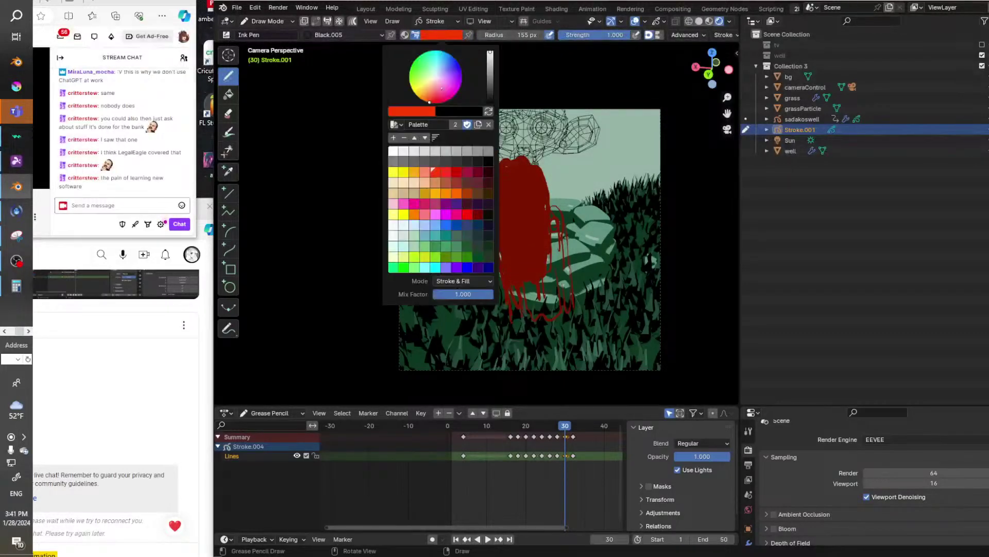
click(489, 162)
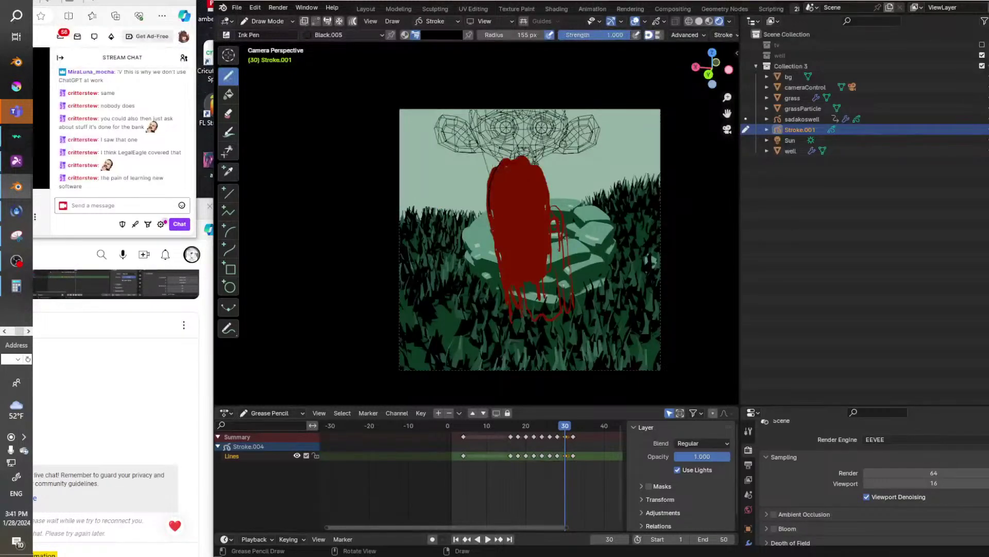
mouse_move(492, 211)
mouse_down()
mouse_move(501, 258)
mouse_move(495, 221)
mouse_up()
mouse_move(500, 223)
mouse_down()
mouse_move(507, 262)
mouse_move(533, 267)
mouse_up()
drag(536, 166, 550, 253)
drag(549, 209, 548, 270)
drag(549, 249, 548, 278)
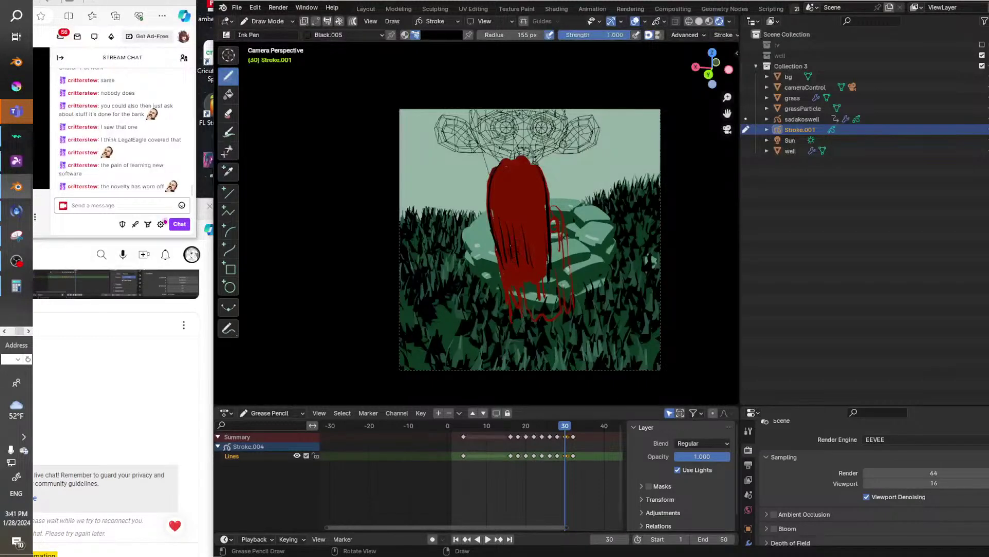
mouse_move(497, 264)
mouse_down()
mouse_move(502, 298)
mouse_move(541, 306)
mouse_up()
drag(540, 273, 544, 301)
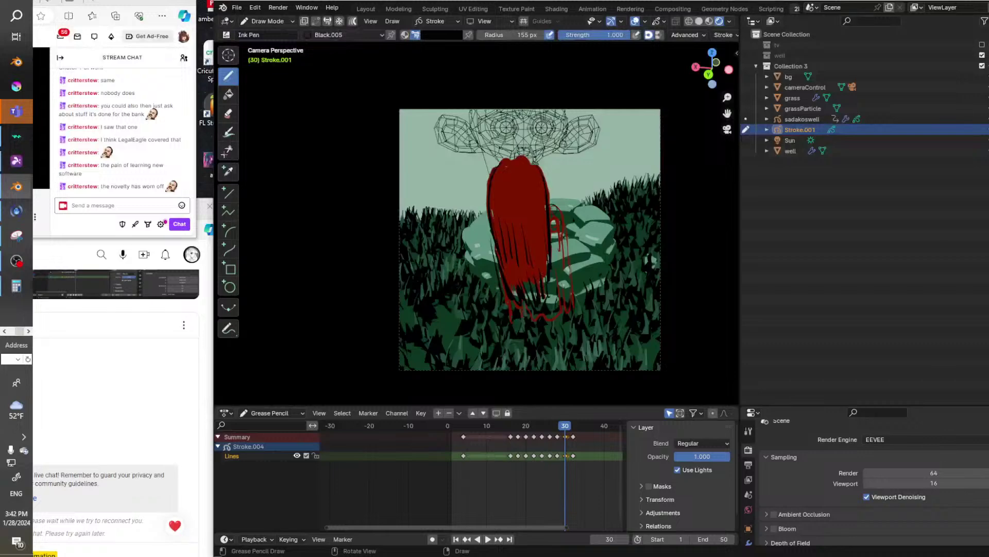
Add black strokes for the crown, hair parting, strands and right arm edge, and preview the animation.
mouse_move(493, 171)
mouse_down()
mouse_move(521, 157)
mouse_move(541, 172)
mouse_up()
drag(513, 158, 516, 195)
mouse_move(510, 231)
mouse_down()
mouse_move(515, 271)
mouse_move(526, 274)
mouse_up()
drag(528, 265, 535, 275)
drag(531, 235, 539, 272)
drag(538, 233, 543, 274)
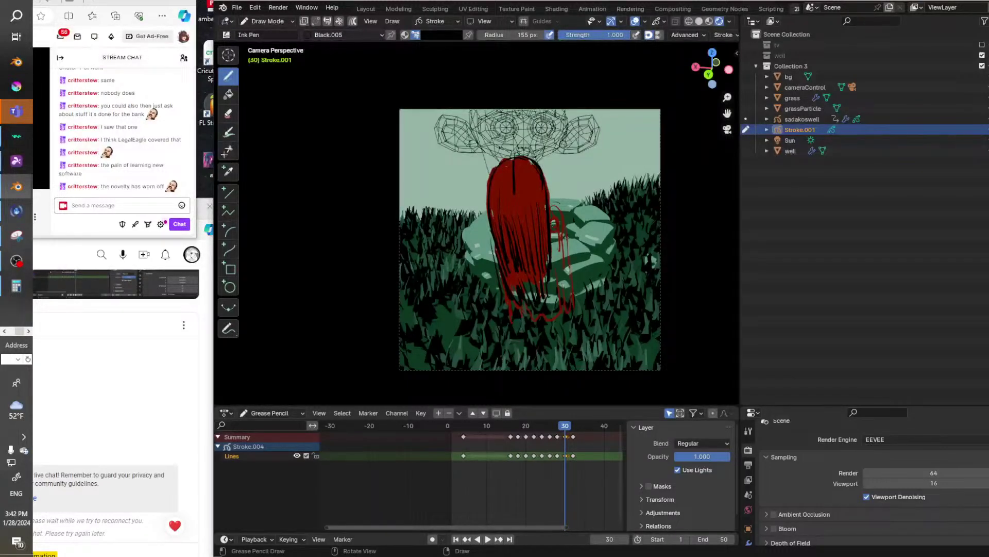
drag(560, 209, 572, 288)
key(space)
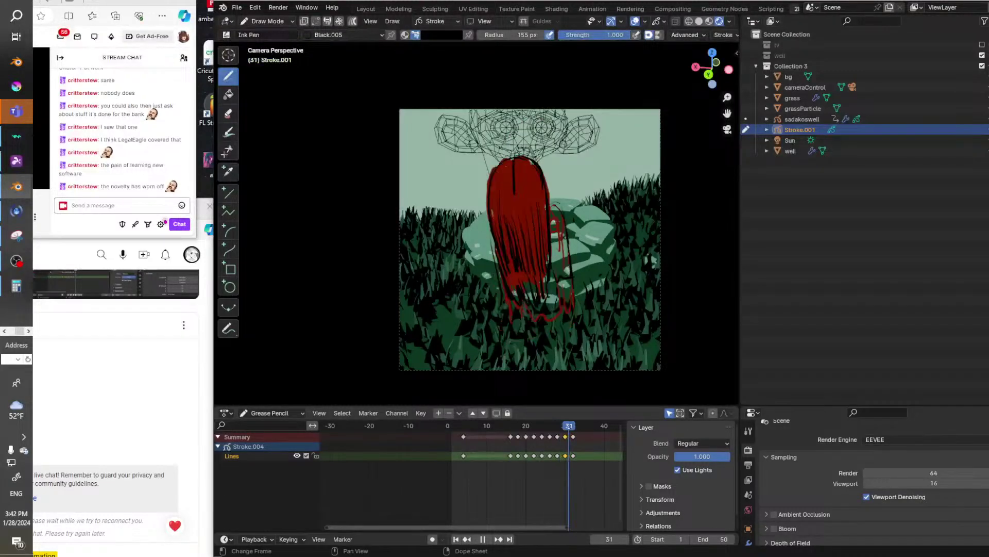
key(space)
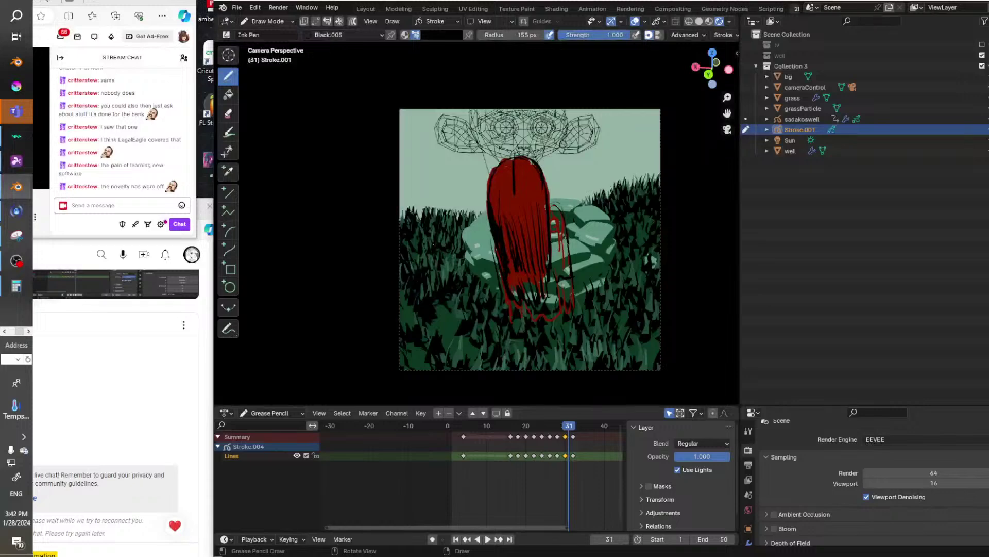
Erase the excess black strokes along the left side of the hair with the Eraser Point and return to the Draw tool.
click(228, 113)
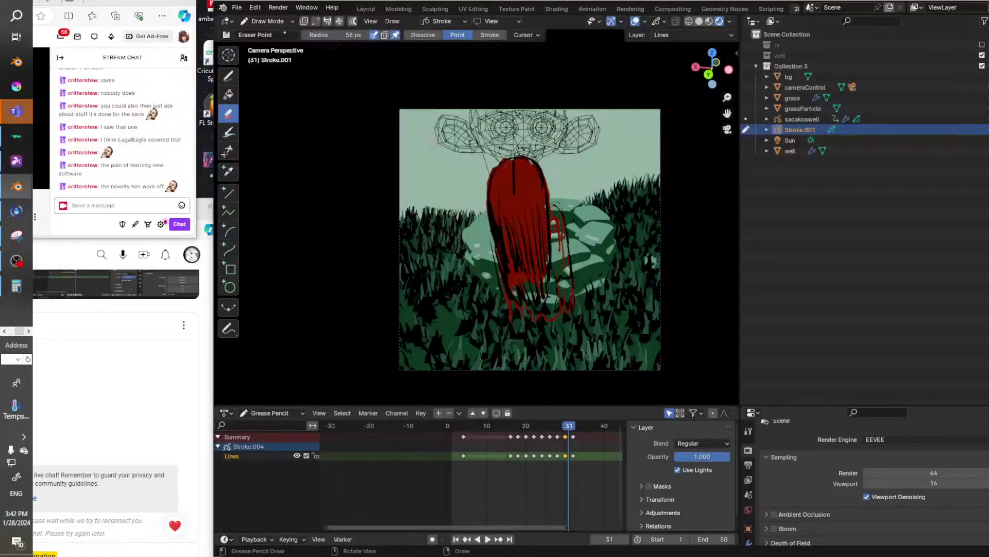
mouse_move(333, 35)
mouse_down()
mouse_move(290, 35)
mouse_move(352, 37)
mouse_move(335, 39)
mouse_up()
drag(493, 223, 501, 279)
click(228, 75)
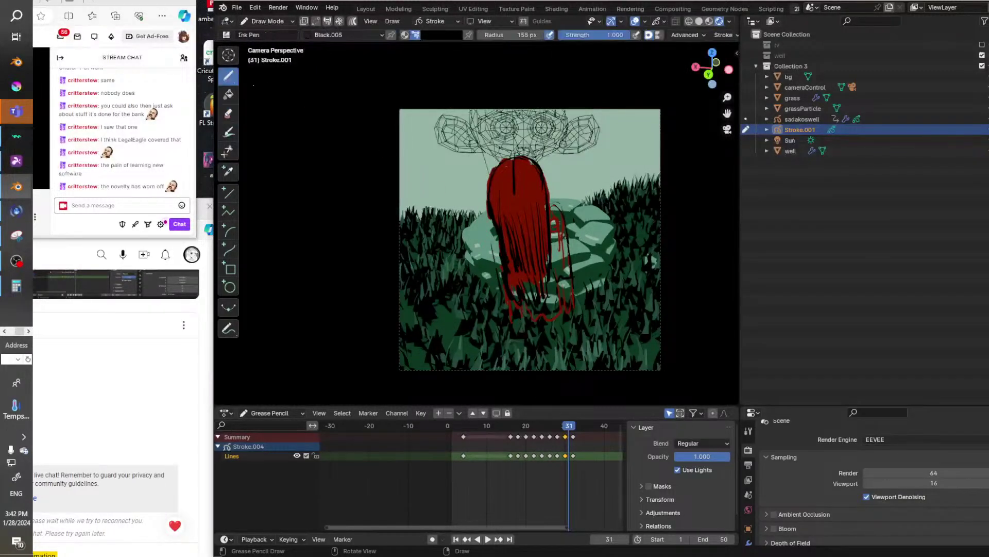
Set the drawing color to light gray and fill in the figure's arms, hands and the dress below the hair.
click(430, 35)
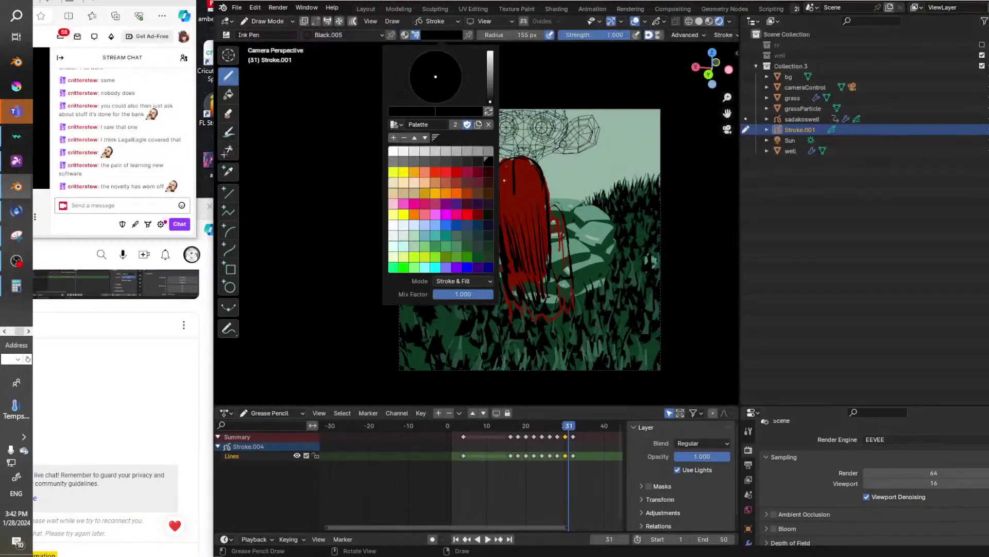
click(442, 150)
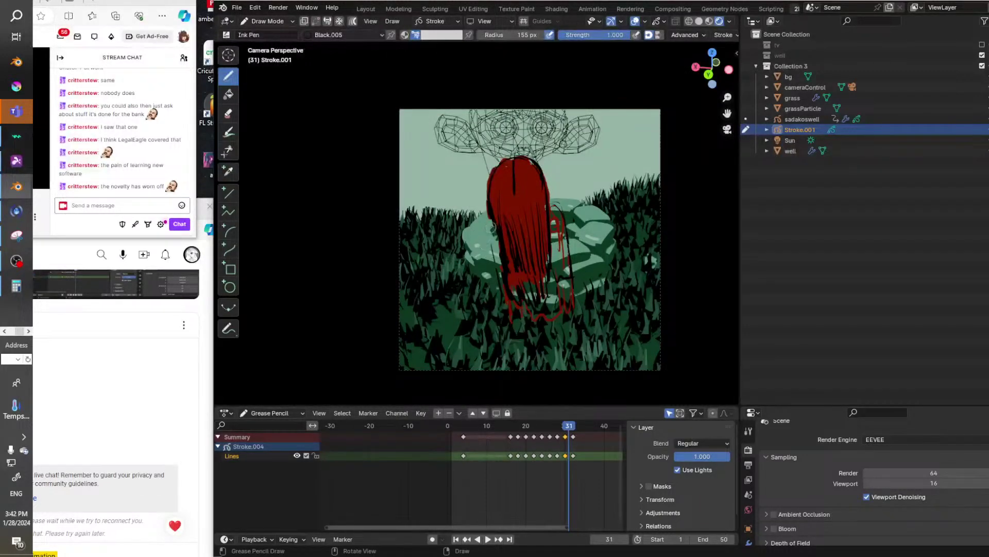
drag(498, 229, 504, 288)
mouse_move(551, 219)
mouse_down()
mouse_move(559, 278)
mouse_move(567, 274)
mouse_up()
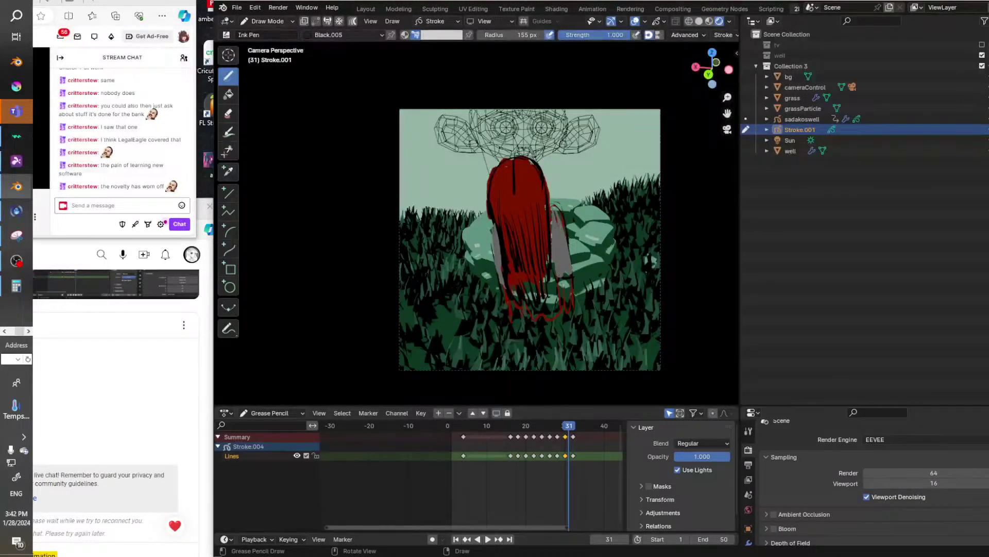
drag(559, 217, 561, 240)
drag(563, 286, 569, 323)
mouse_move(504, 296)
mouse_down()
mouse_move(507, 323)
mouse_move(540, 319)
mouse_move(550, 270)
mouse_up()
Draw dense black strands over the middle and lower hair, and preview the animation, stopping at frame 30.
click(442, 35)
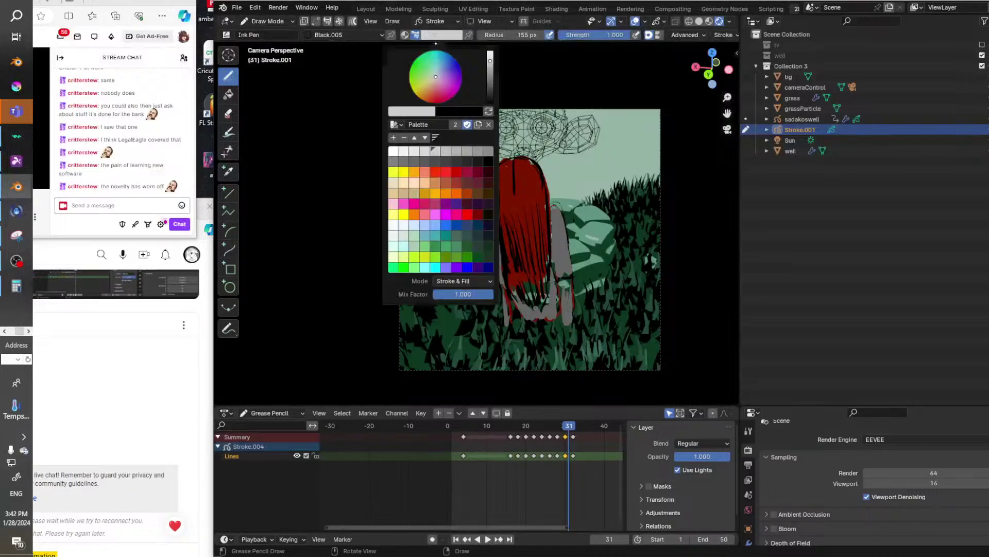
click(490, 162)
mouse_move(520, 267)
mouse_down()
mouse_move(531, 306)
mouse_move(537, 300)
mouse_up()
drag(541, 247, 546, 304)
drag(509, 274, 523, 308)
drag(544, 202, 548, 251)
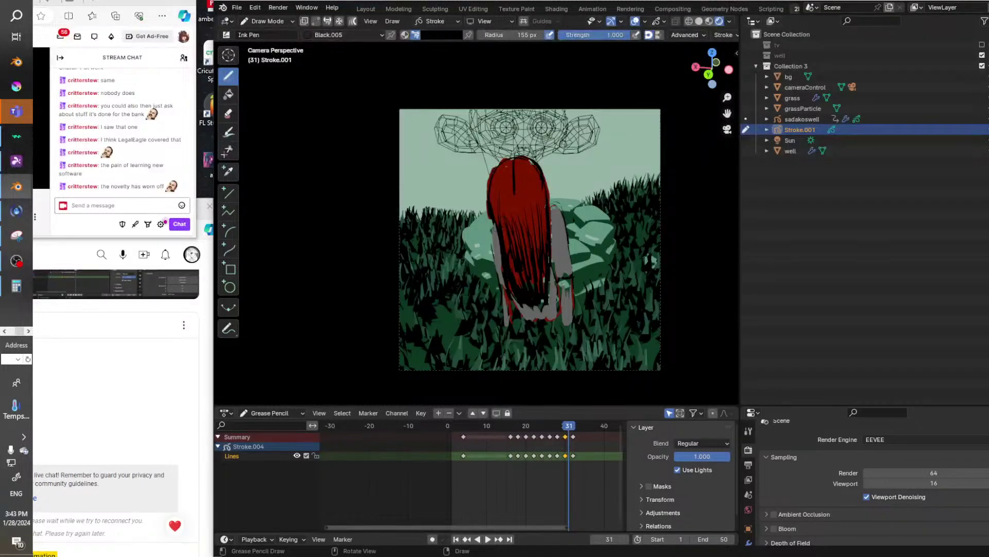
drag(503, 227, 512, 266)
drag(512, 223, 521, 261)
drag(521, 232, 527, 274)
key(space)
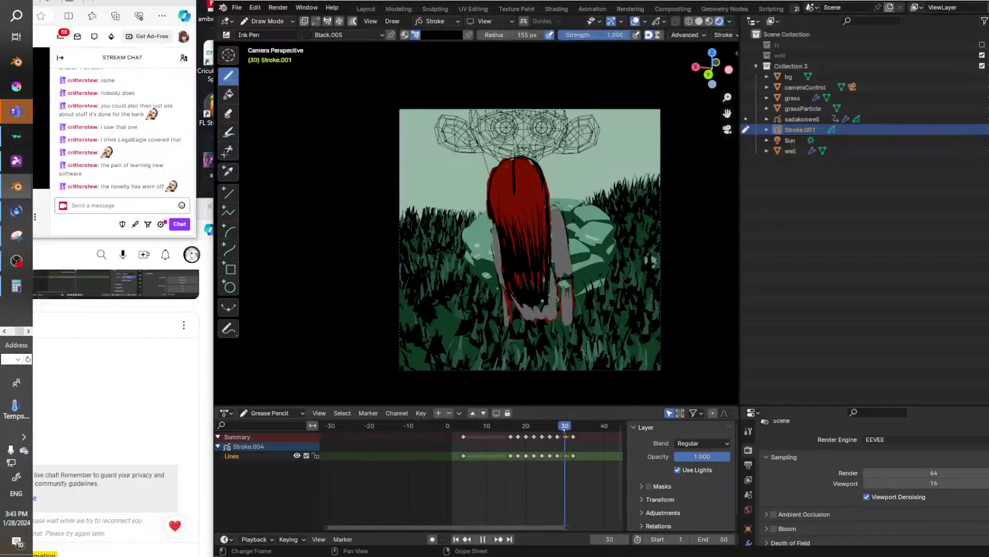
key(space)
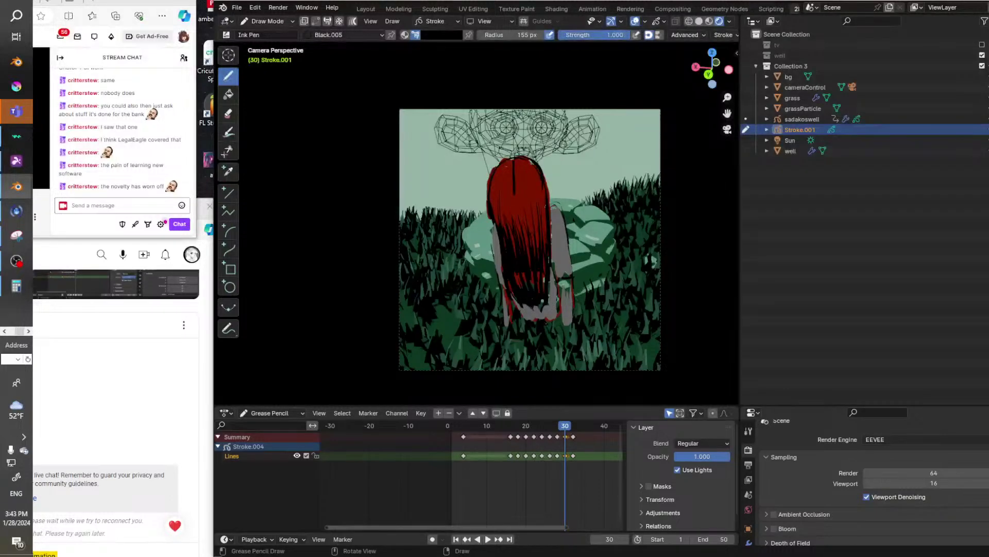
Add gray strokes below the dress on frame 30 and switch the drawing color back to black for the finishing lines.
click(439, 35)
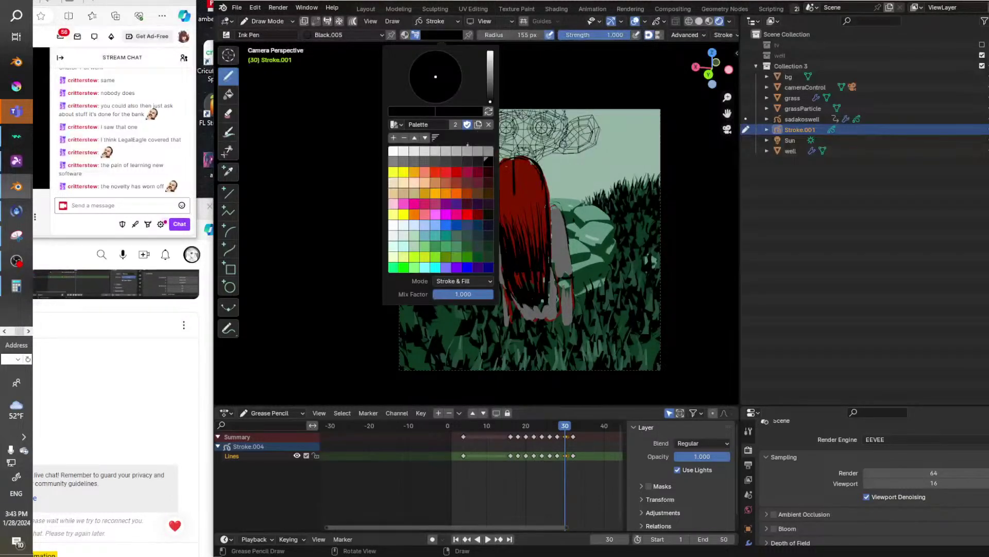
click(454, 151)
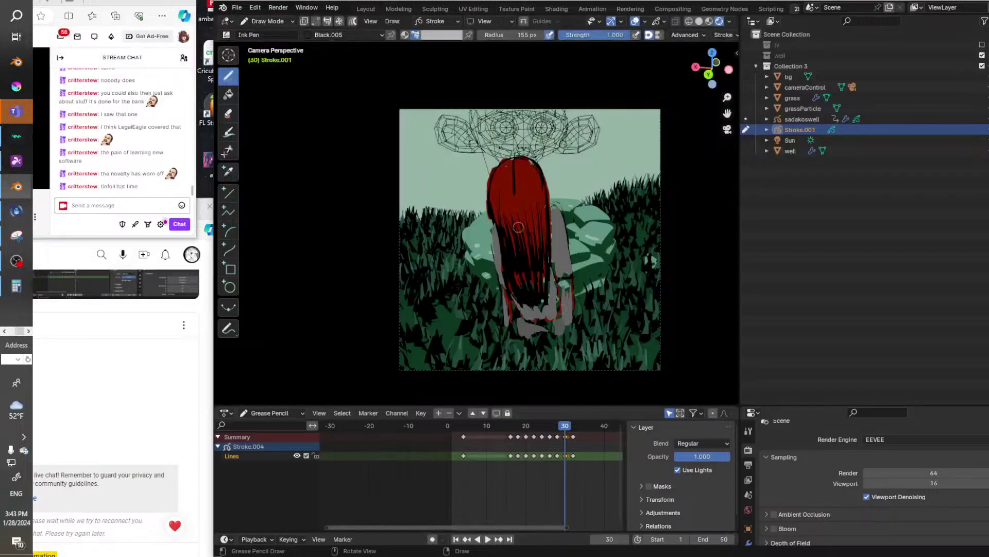
click(439, 34)
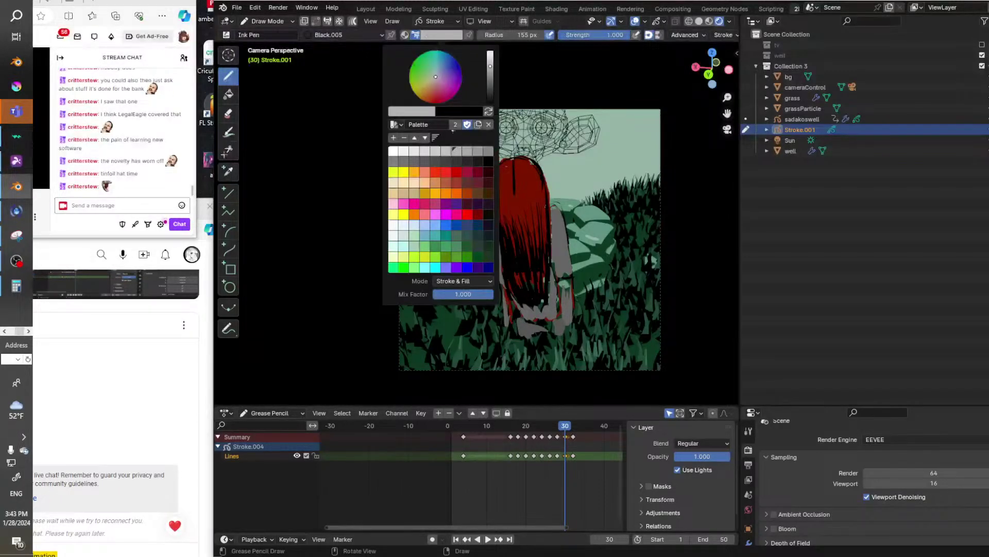
click(489, 161)
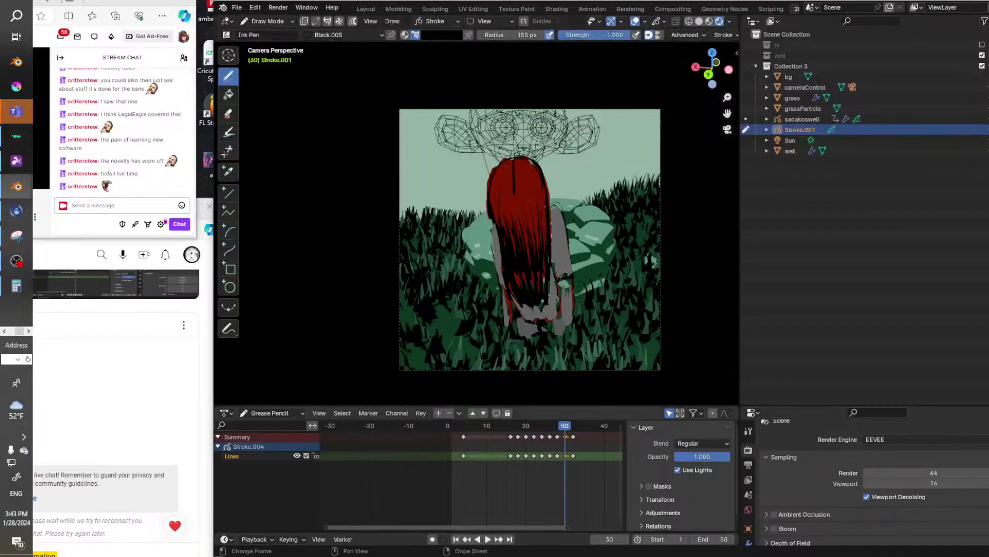
Play the animation to frame 33 and switch the grease pencil object to Sculpt Mode.
key(space)
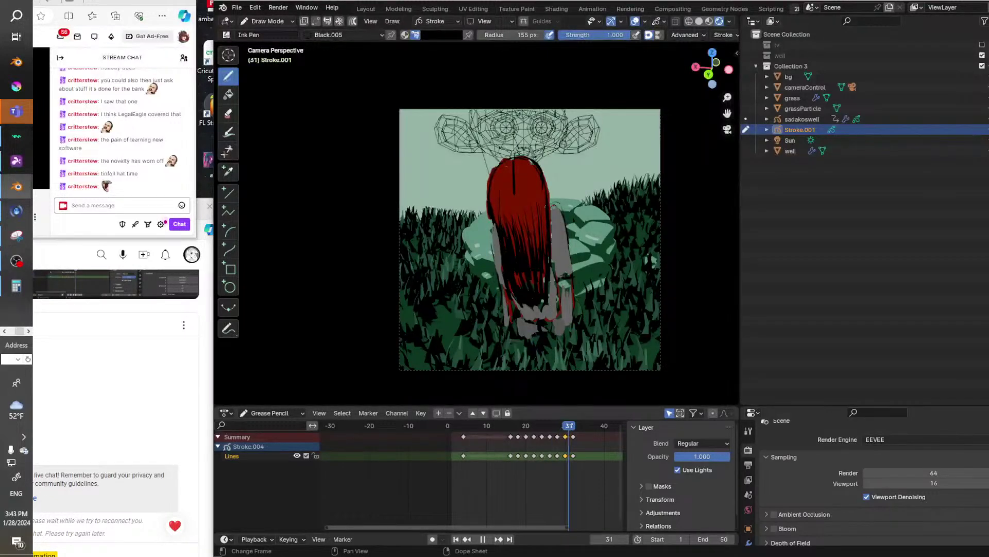
key(space)
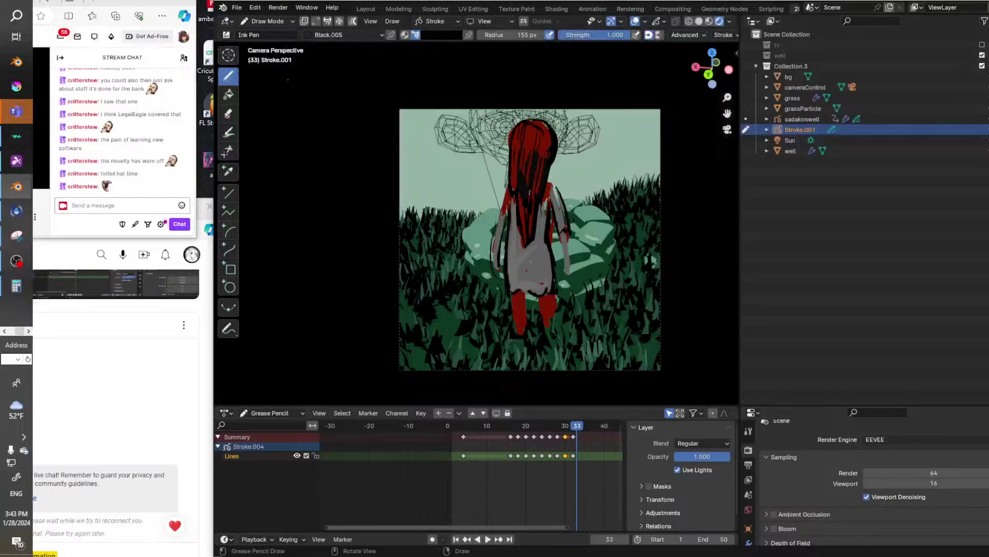
click(245, 21)
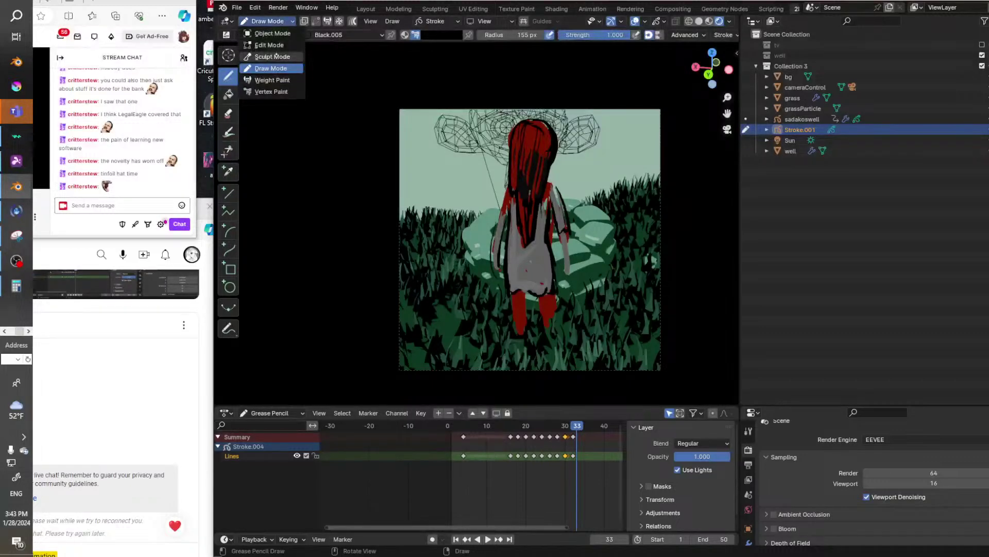
click(278, 55)
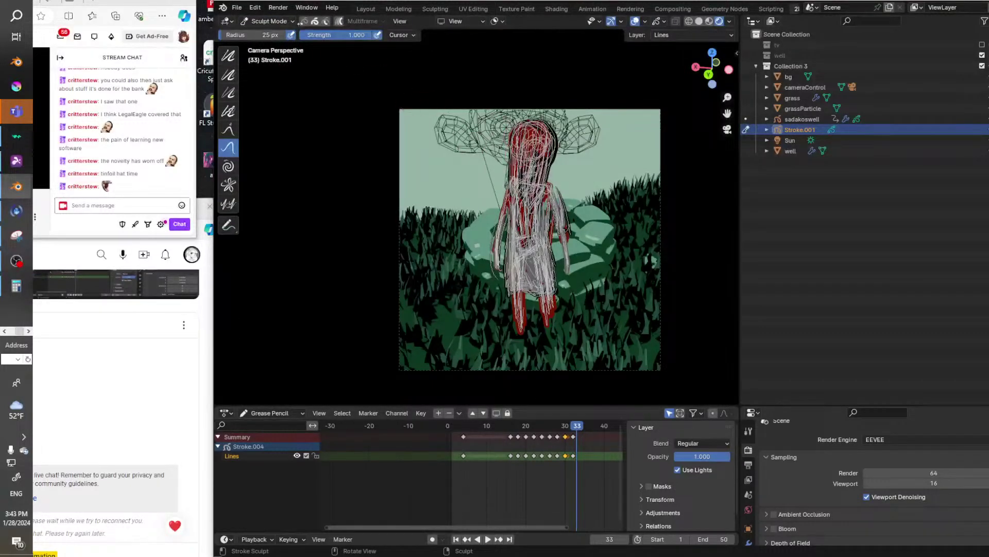
Set the sculpt brush radius to 103 px and push the figure's arms, dress and legs into a shifted standing pose.
mouse_move(250, 34)
mouse_down()
mouse_move(236, 35)
mouse_move(270, 35)
mouse_up()
mouse_move(503, 133)
mouse_down()
mouse_move(510, 140)
mouse_move(515, 126)
mouse_move(541, 165)
mouse_move(531, 182)
mouse_move(503, 184)
mouse_move(499, 230)
mouse_up()
drag(502, 258, 496, 269)
drag(522, 305, 550, 308)
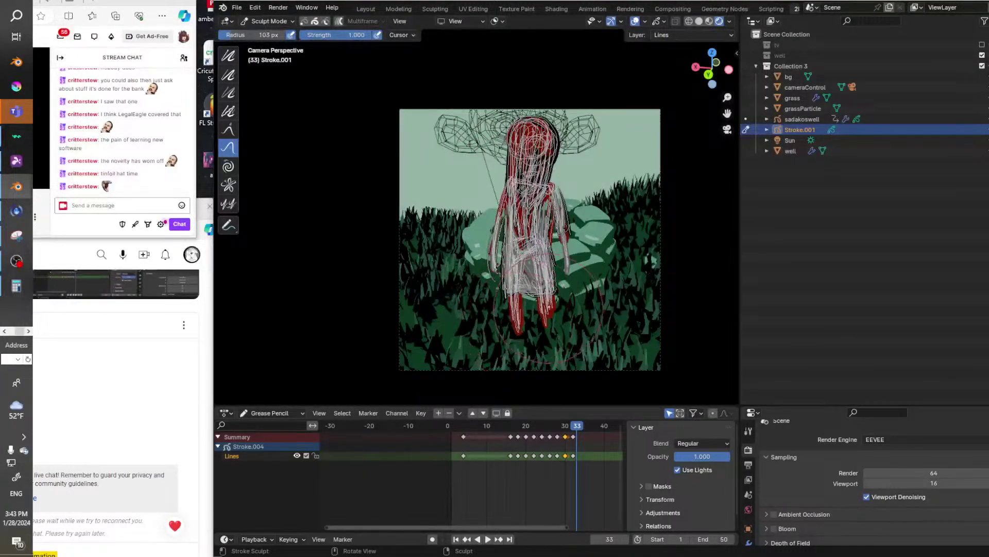
mouse_move(541, 170)
mouse_down()
mouse_move(583, 165)
mouse_move(564, 211)
mouse_move(567, 247)
mouse_move(541, 289)
mouse_move(551, 314)
mouse_move(516, 300)
mouse_up()
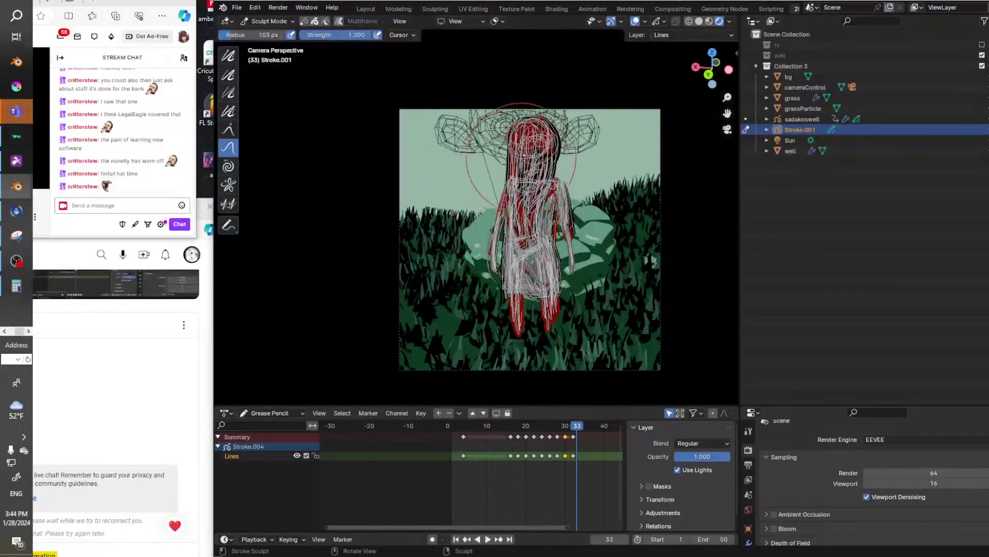
Push the strokes of the figure's hair, upper body, hips and legs to refine the standing pose's outline.
mouse_move(521, 156)
mouse_down()
mouse_move(522, 131)
mouse_move(508, 183)
mouse_up()
drag(514, 184, 505, 198)
drag(511, 249, 503, 268)
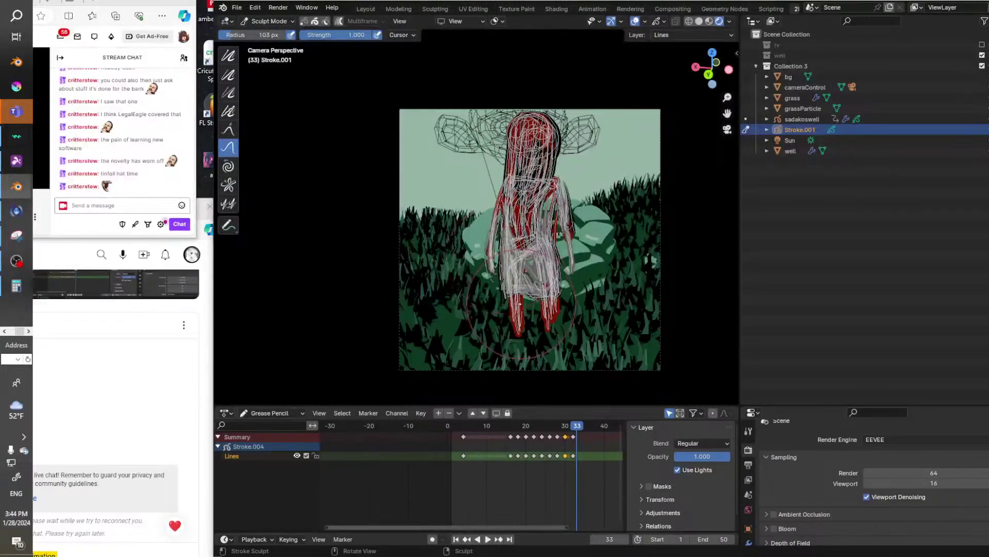
mouse_move(521, 304)
mouse_down()
mouse_move(516, 326)
mouse_move(551, 323)
mouse_up()
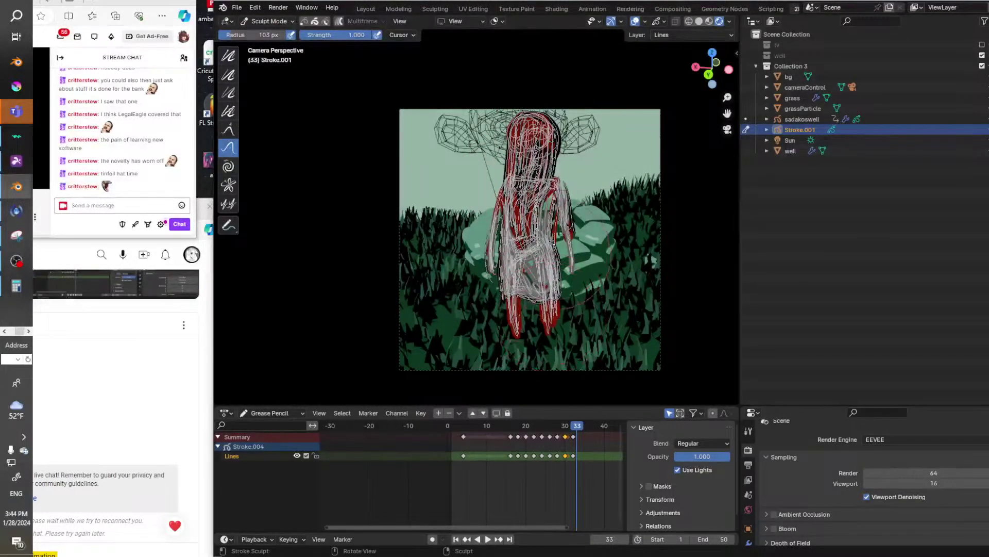
drag(556, 242, 539, 131)
Switch to Draw Mode and review the animation, stopping at frame 32.
click(269, 21)
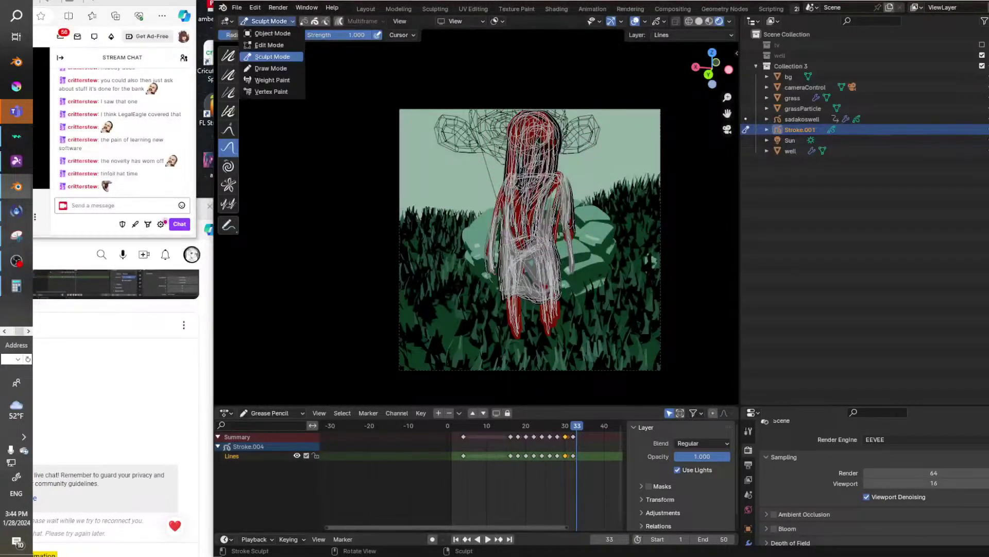
click(270, 68)
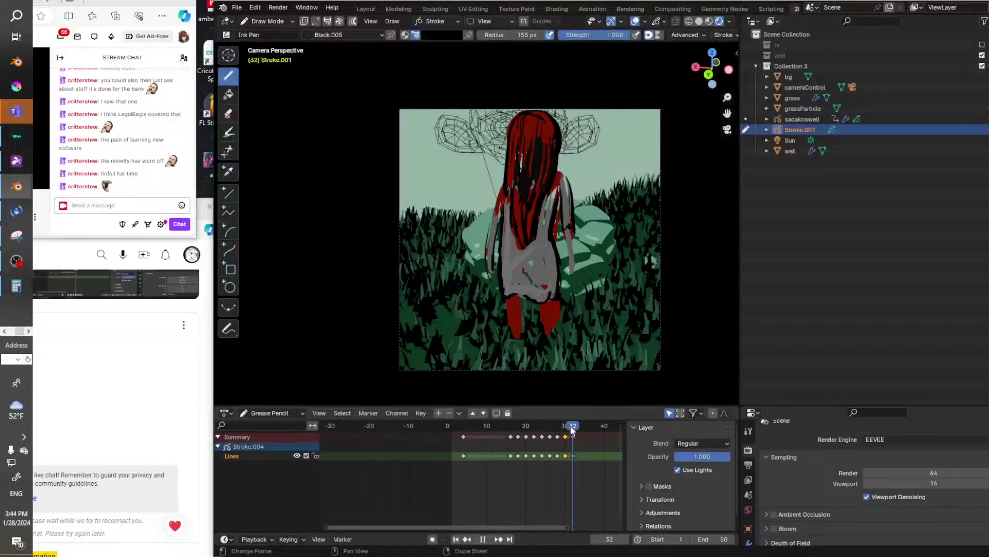
key(space)
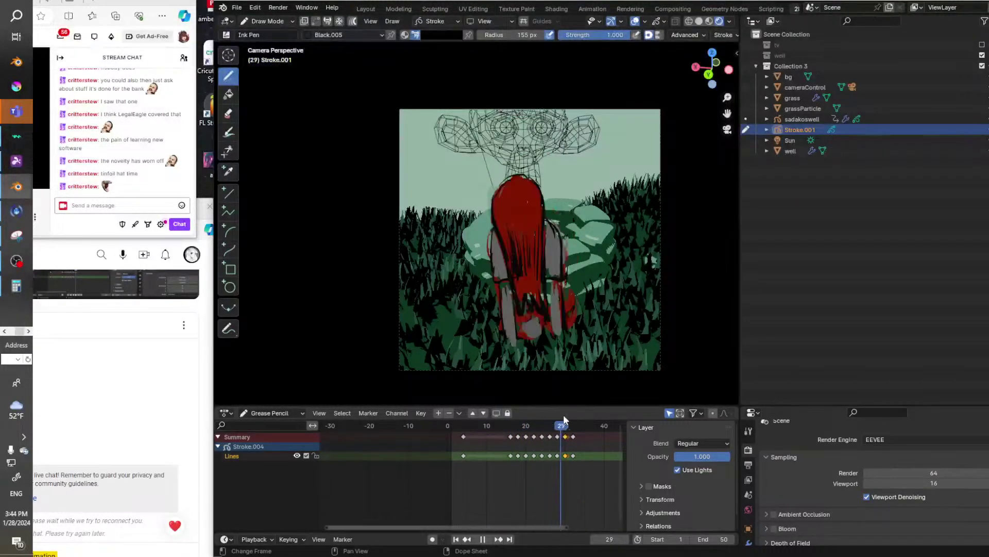
key(space)
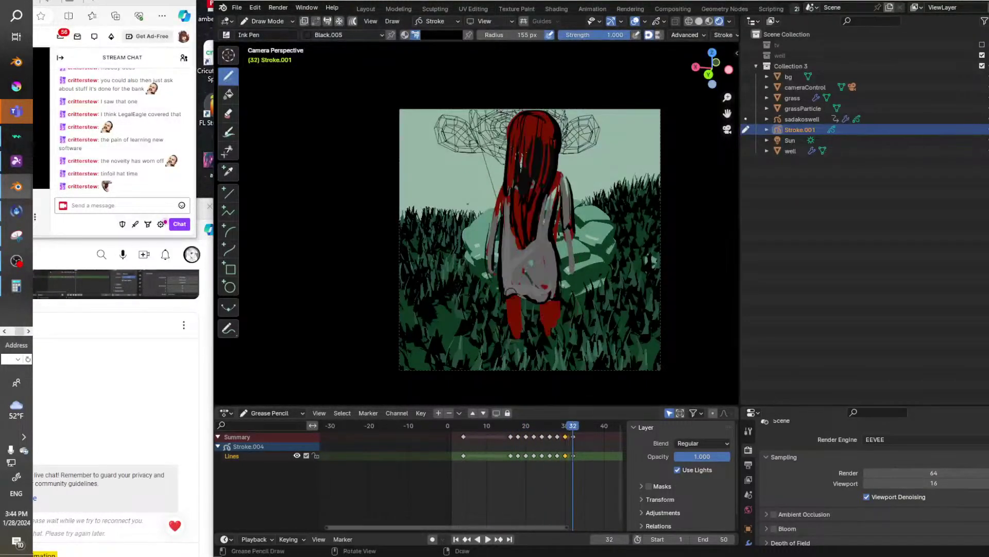
Return to Sculpt Mode and push the dress hem and hair strokes of the frame 32 drawing.
click(261, 23)
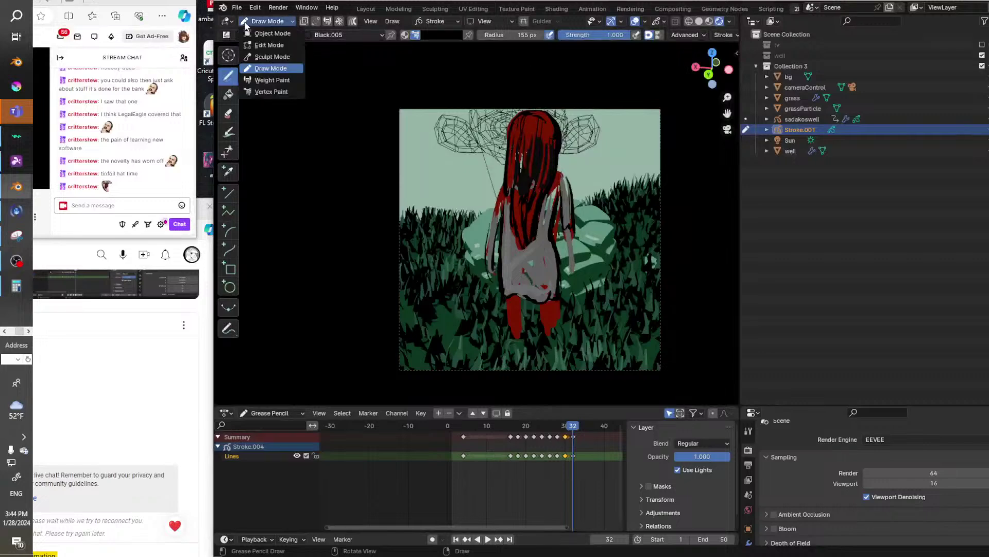
click(272, 57)
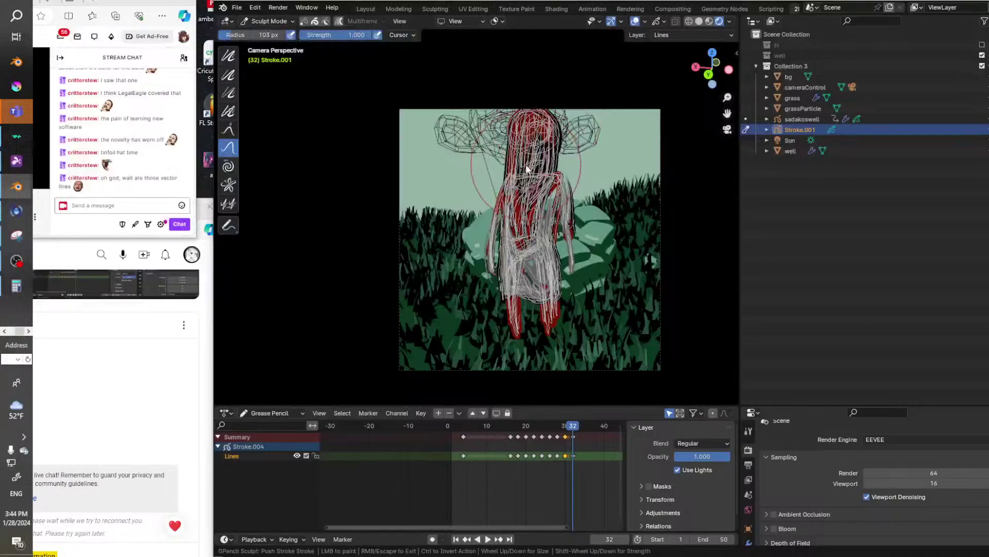
drag(527, 301, 560, 147)
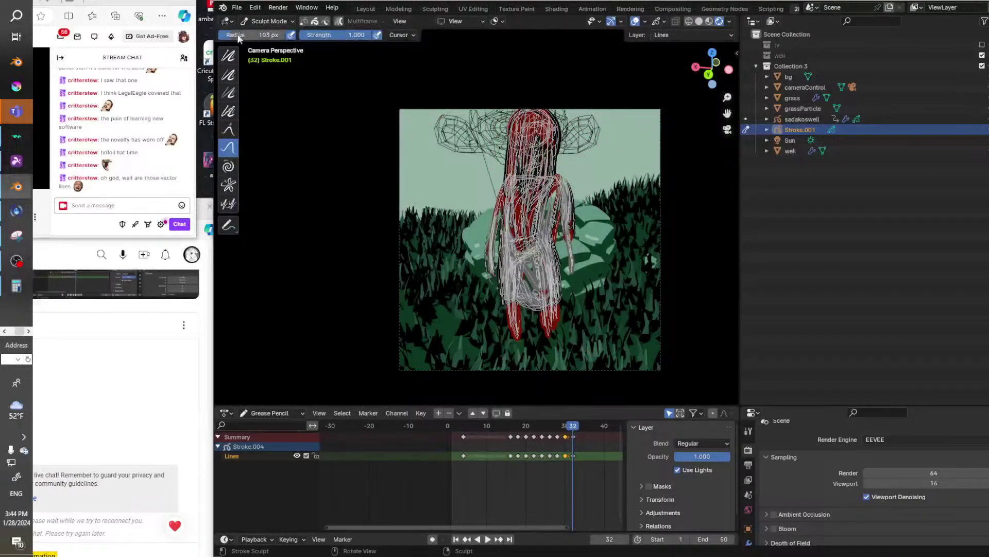
Switch to Object Mode and review the figure's motion by playing and scrubbing the animation, ending at frame 30.
click(246, 22)
click(268, 33)
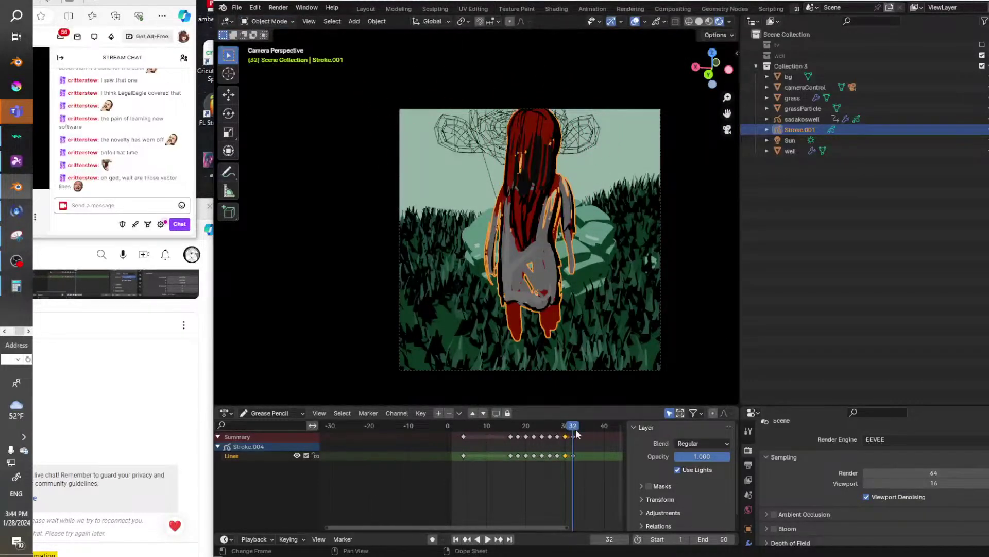
key(space)
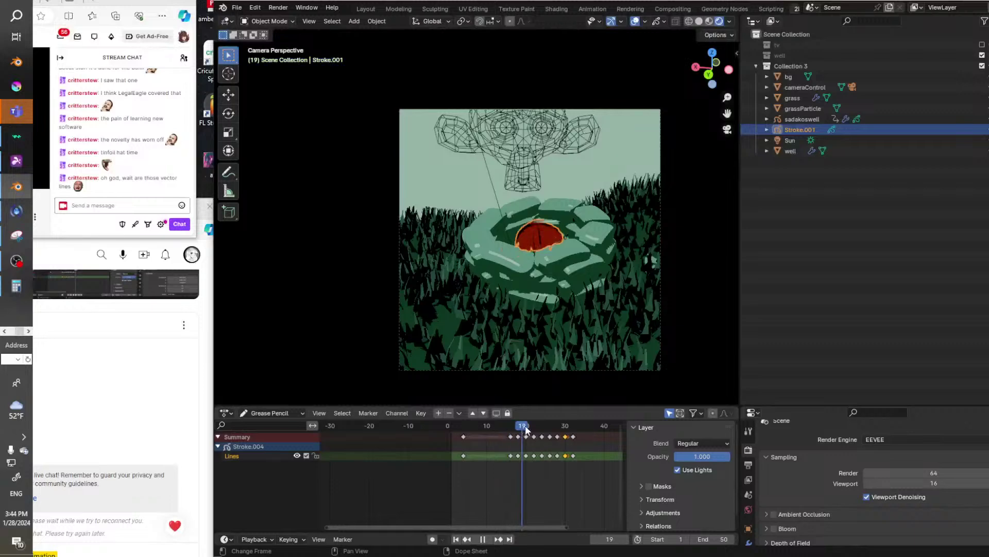
mouse_move(525, 430)
mouse_down()
mouse_move(575, 433)
mouse_move(507, 433)
mouse_up()
click(483, 538)
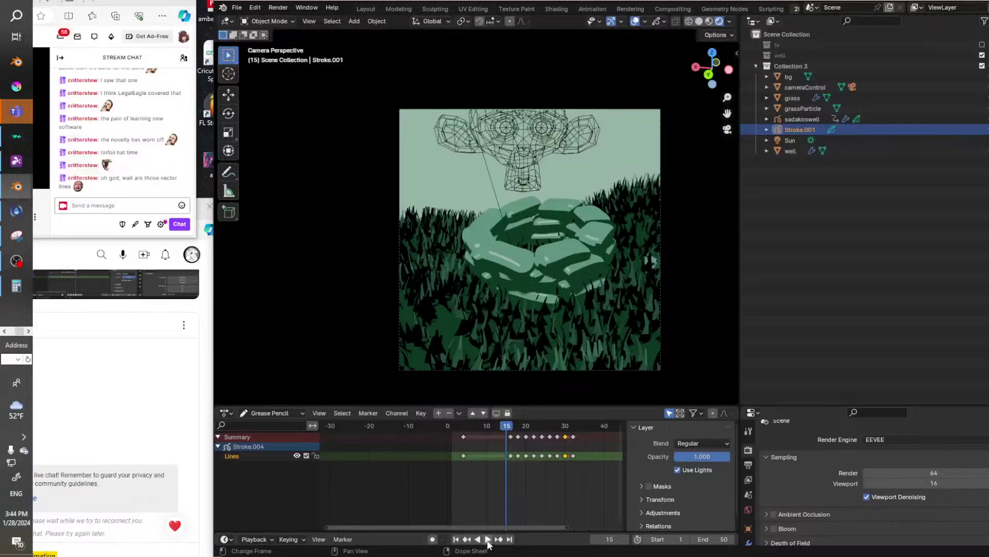
click(488, 540)
click(488, 540)
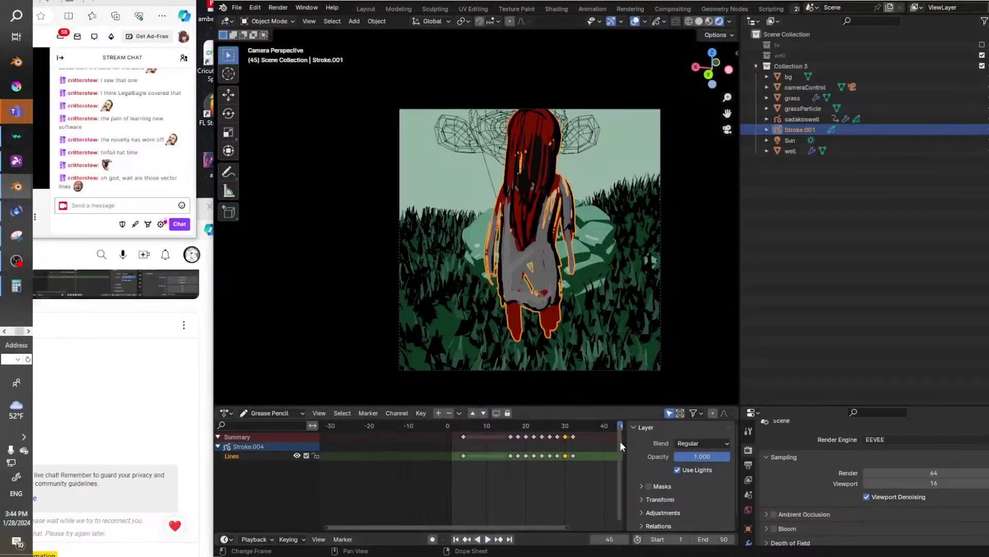
drag(597, 427, 566, 414)
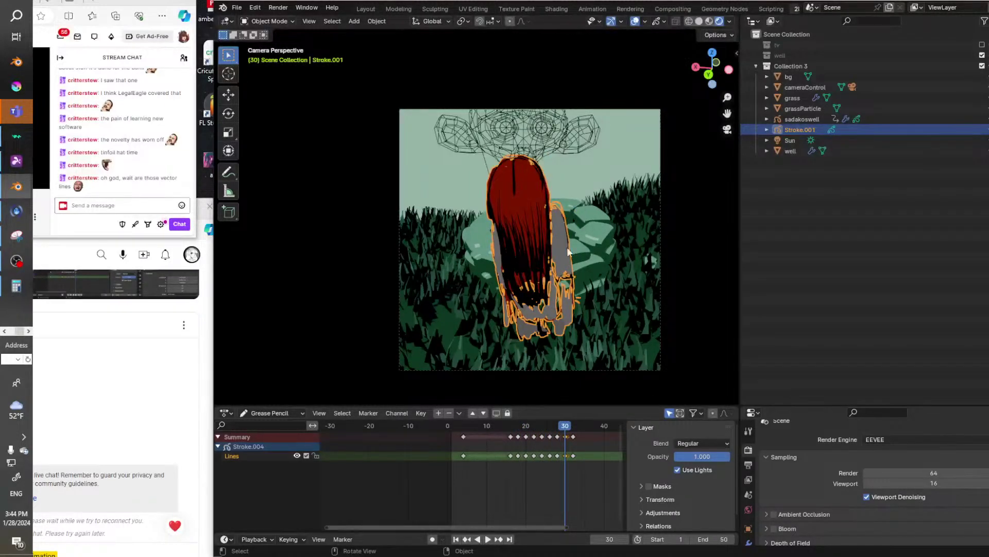
Examine the frame 30 drawing from the side, from the front and up close in Edit Mode, ending in Object Mode.
middle_drag(548, 211, 418, 230)
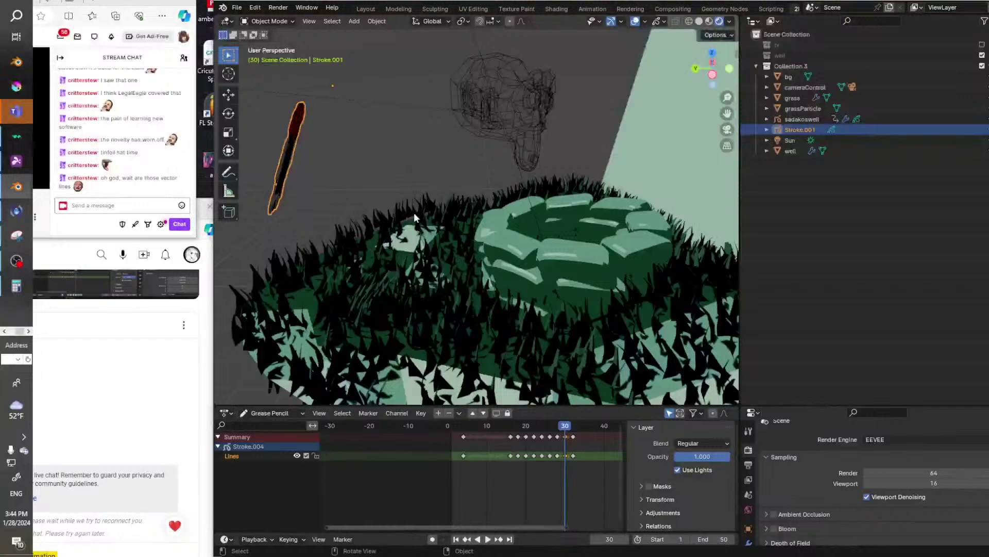
key(KP_1)
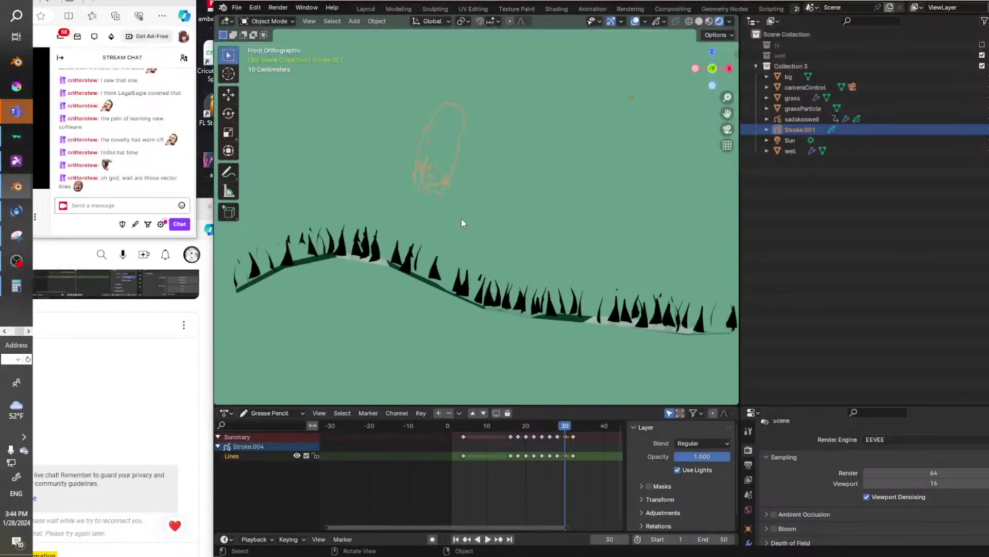
key(KP_0)
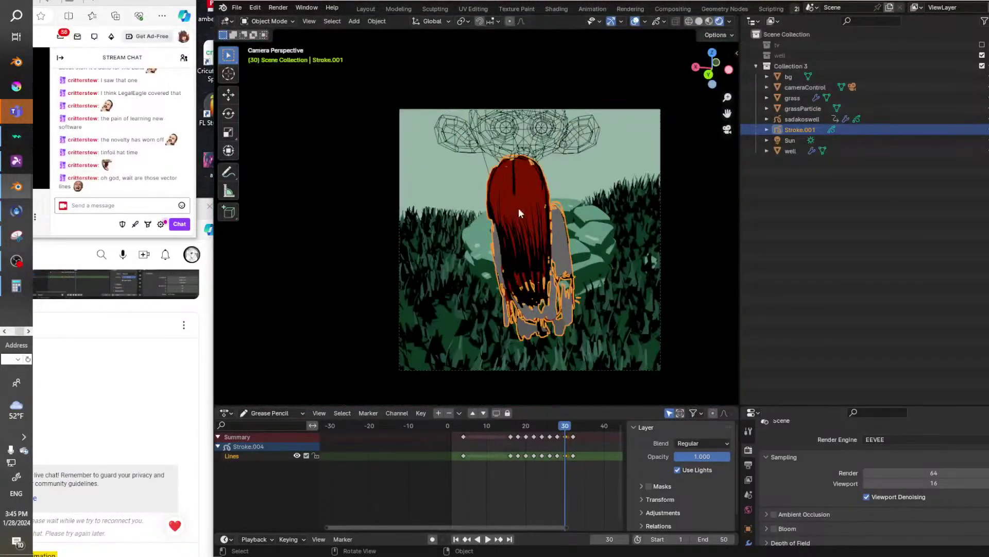
click(261, 22)
click(288, 44)
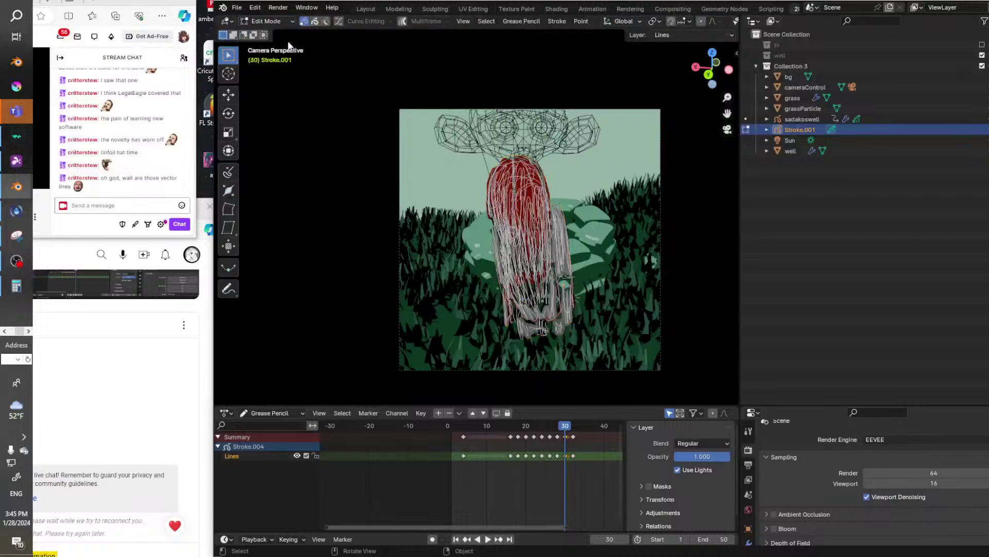
scroll(584, 216, up, 5)
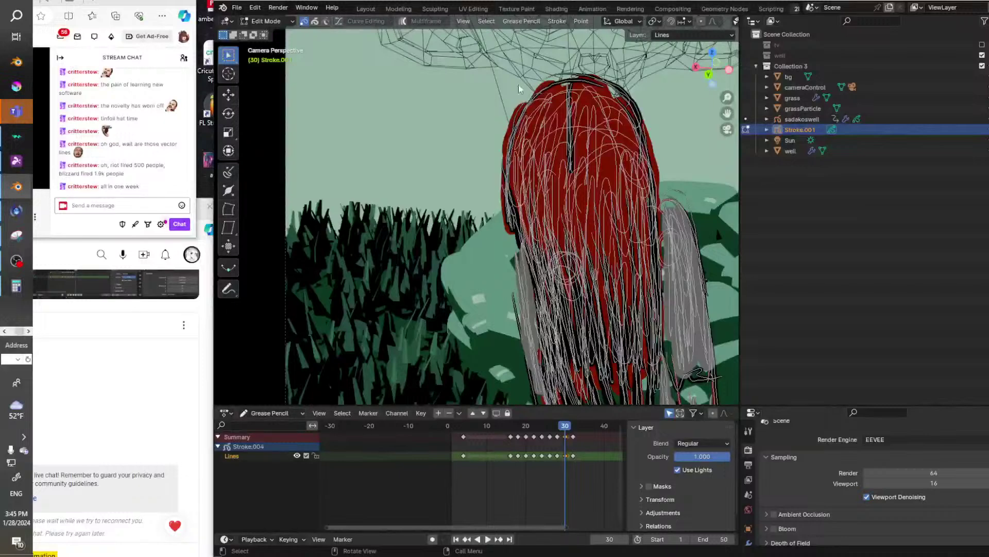
click(267, 21)
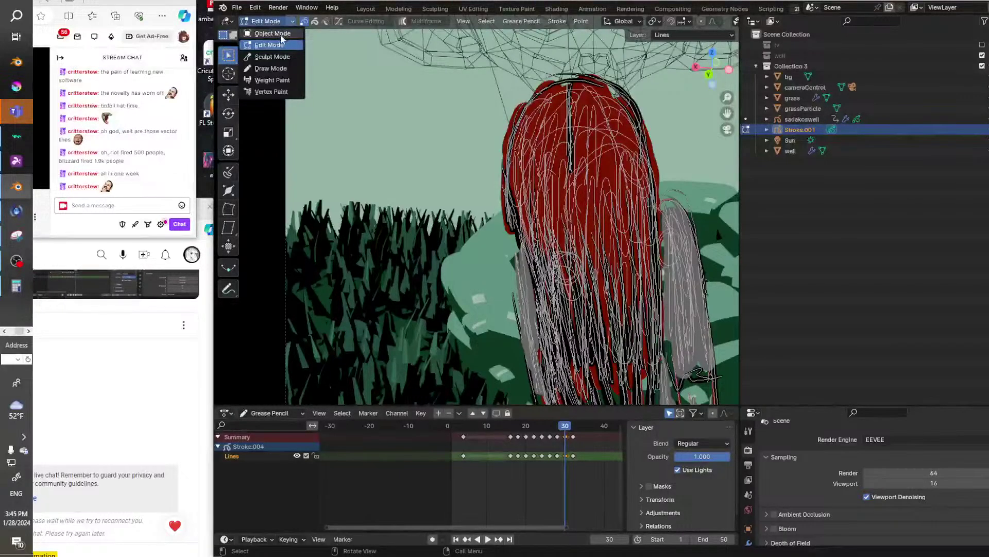
click(272, 34)
scroll(590, 270, down, 3)
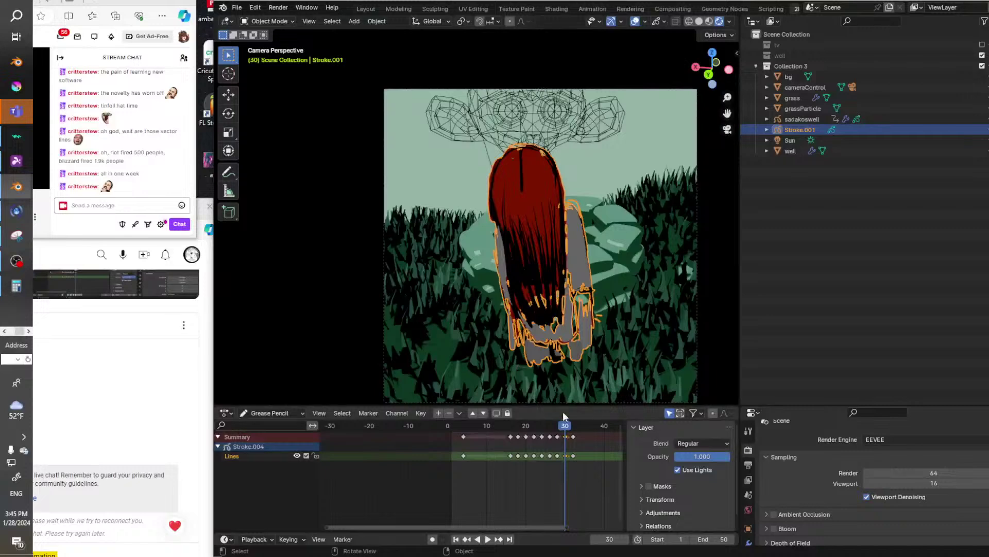
Review the climbing motion up to the standing pose and insert a blank grease pencil keyframe at frame 34.
mouse_move(564, 425)
mouse_down()
mouse_move(514, 424)
mouse_move(589, 425)
mouse_move(508, 424)
mouse_move(582, 426)
mouse_up()
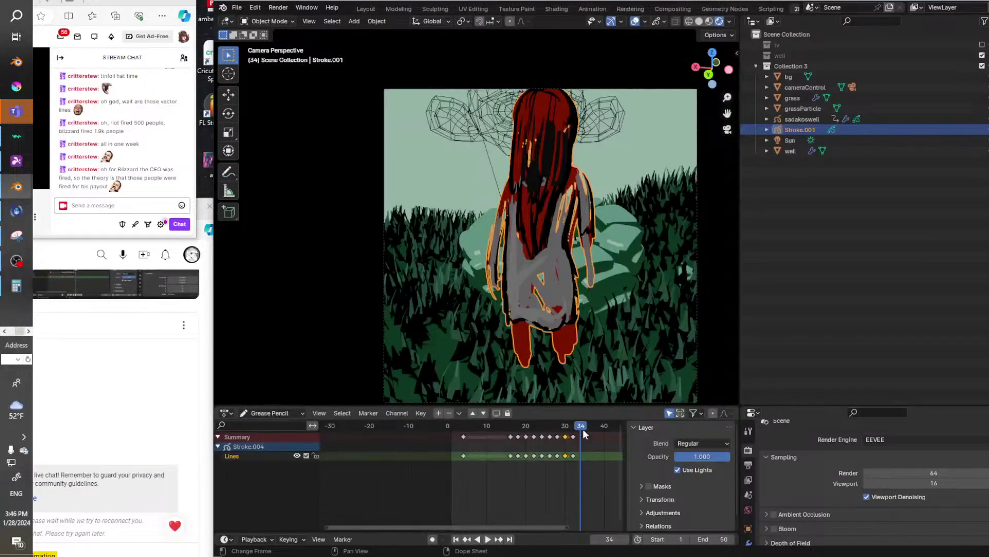
key(space)
drag(583, 429, 516, 432)
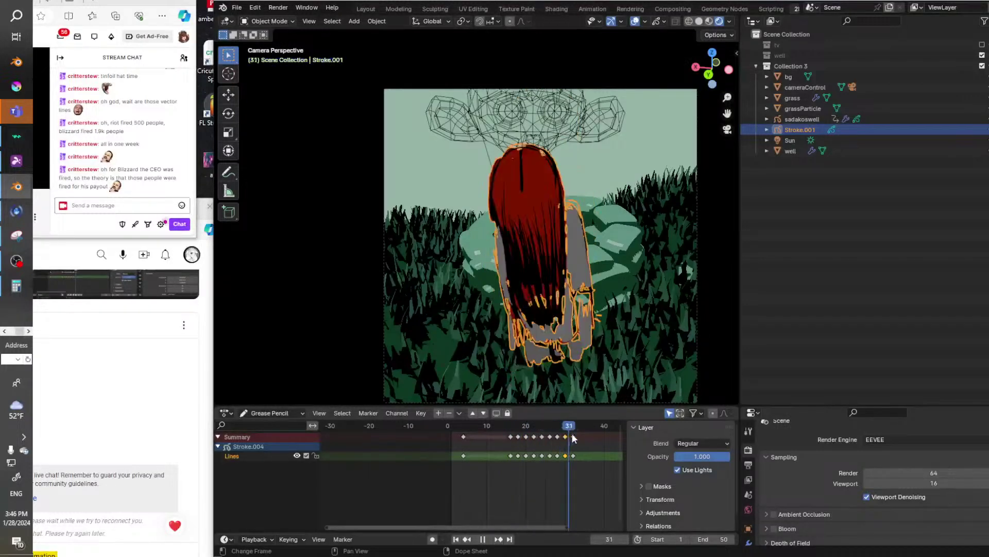
key(space)
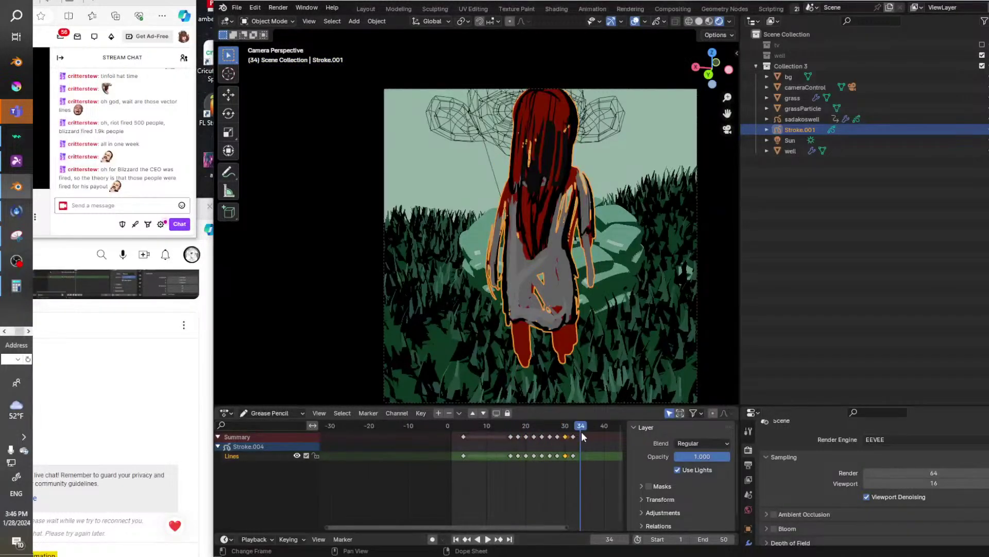
key(i)
click(591, 437)
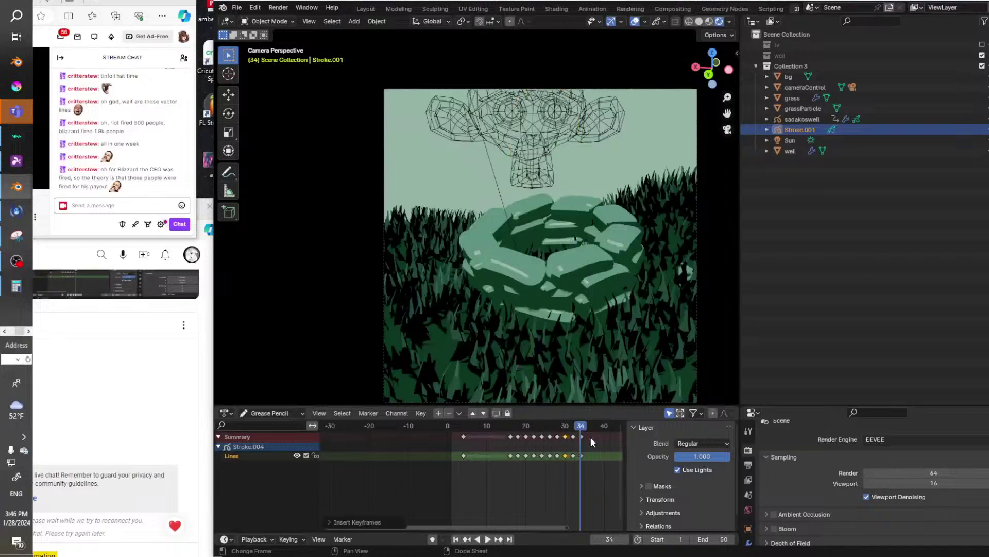
Play and scrub through the earlier frames, return to frame 34 and select its keyframe.
key(space)
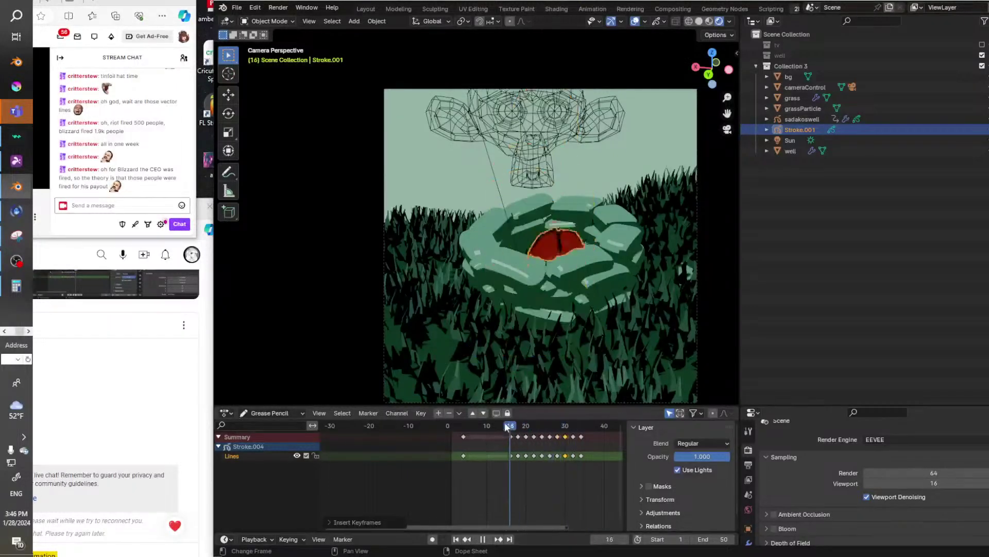
drag(523, 425, 585, 422)
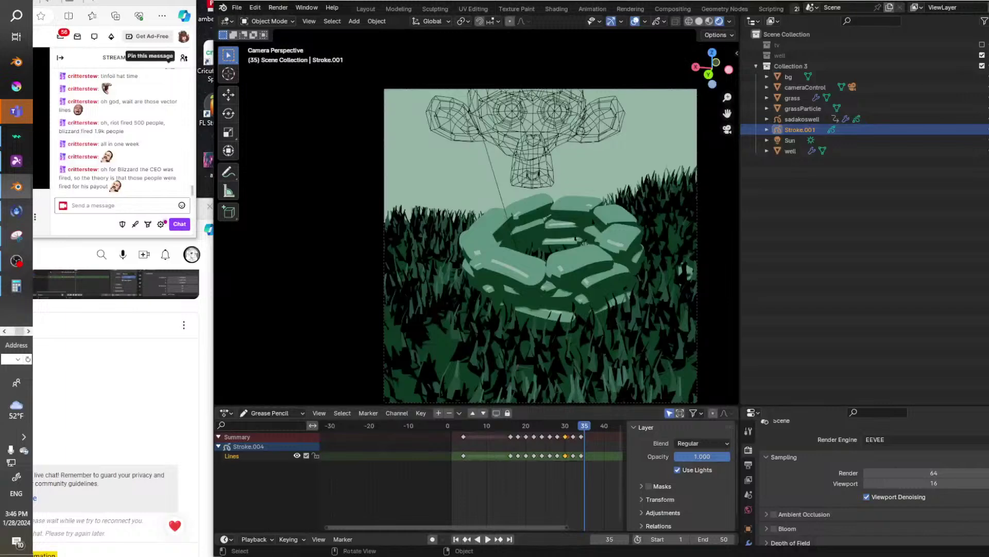
drag(588, 427, 583, 426)
click(582, 434)
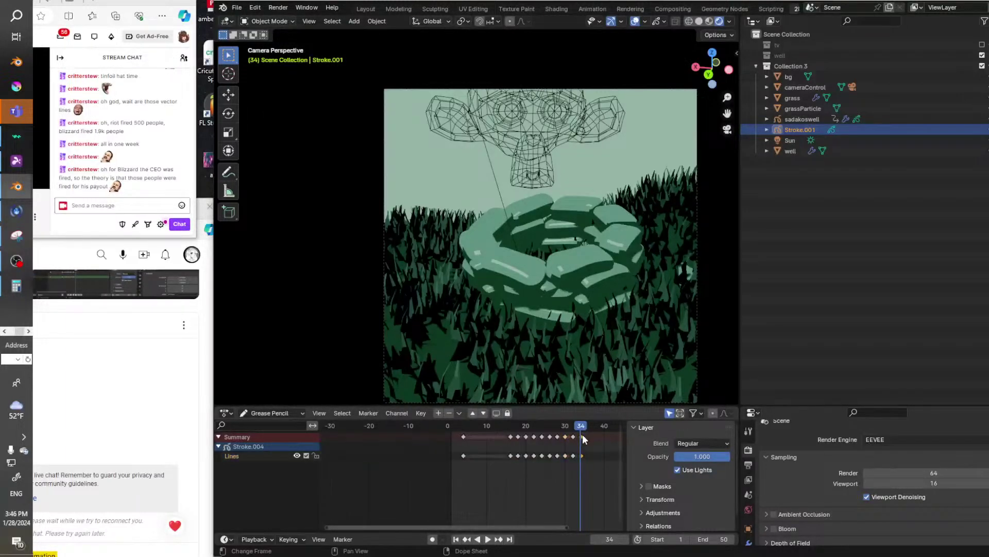
Put the Stroke.001 object into Draw Mode and set the Ink Pen's color to red from the palette.
click(266, 22)
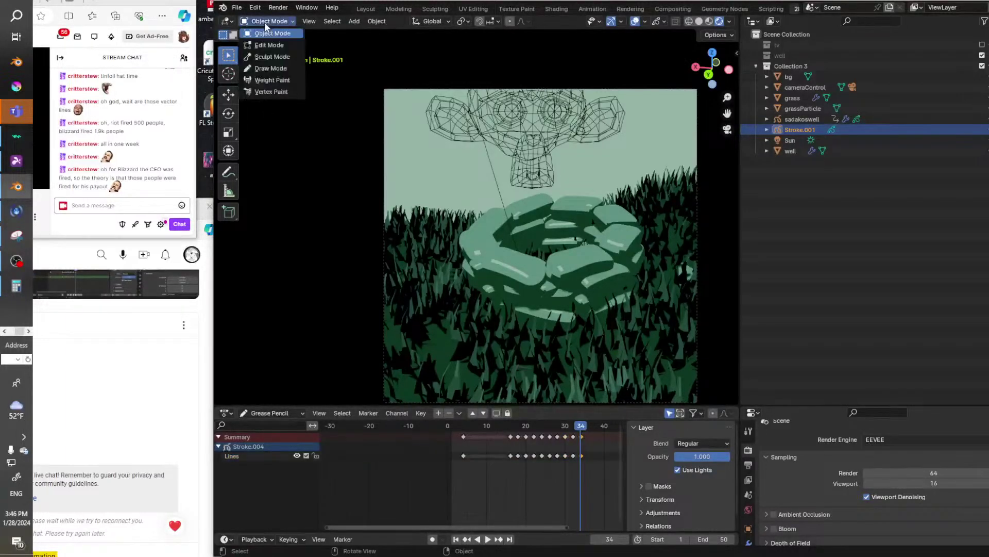
click(274, 78)
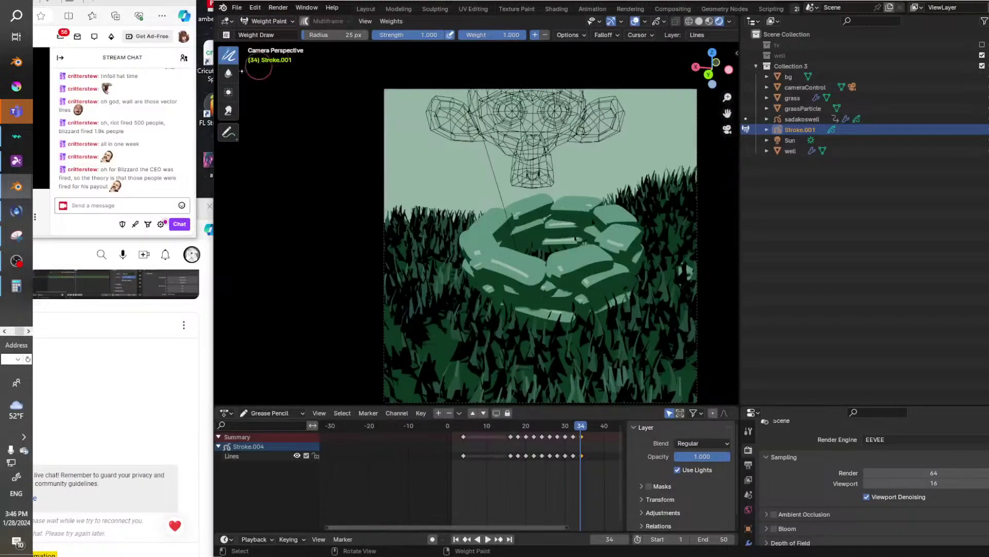
click(265, 21)
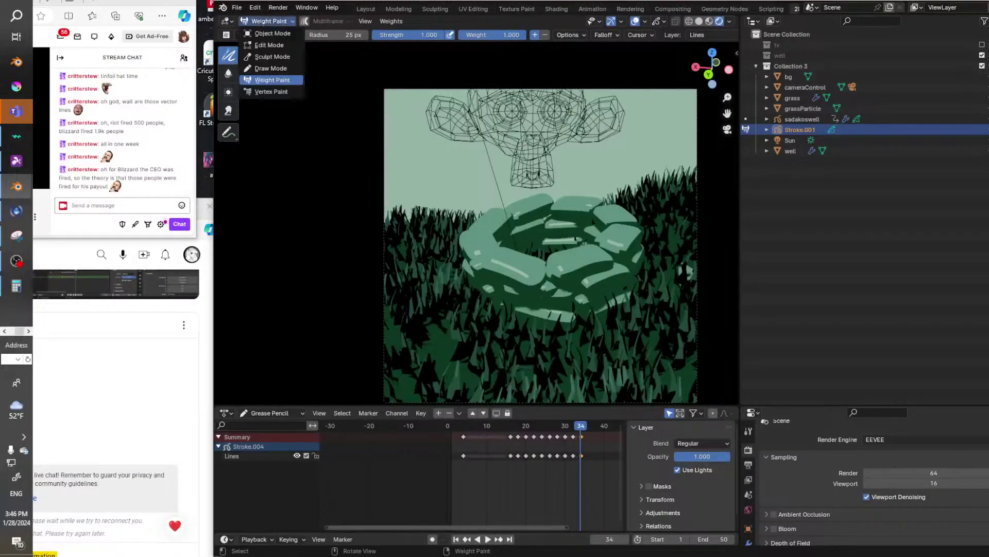
click(272, 69)
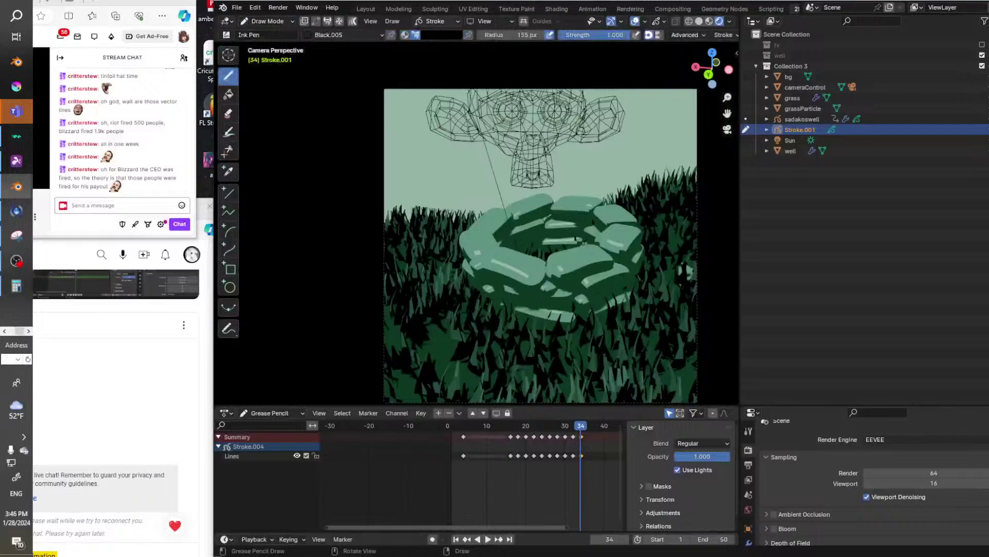
click(449, 35)
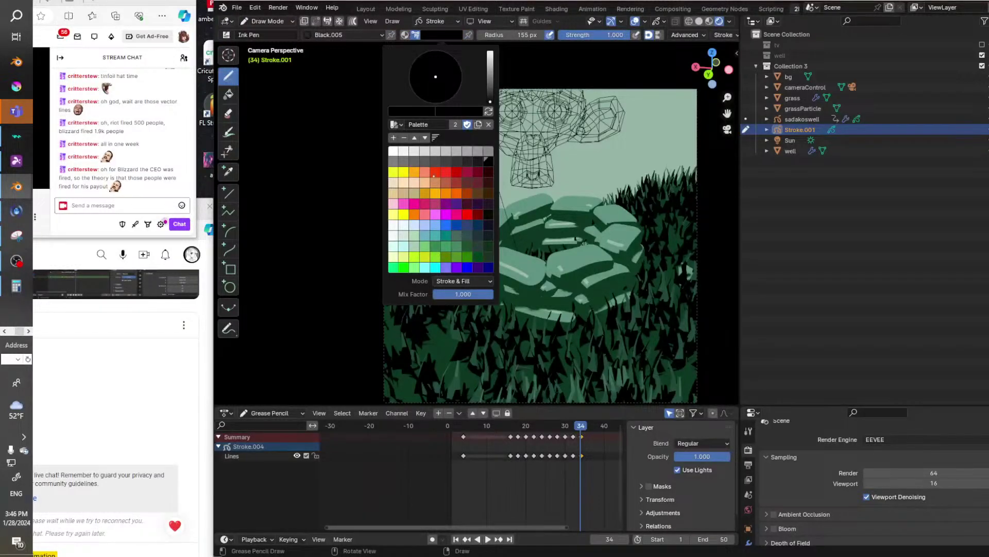
click(434, 174)
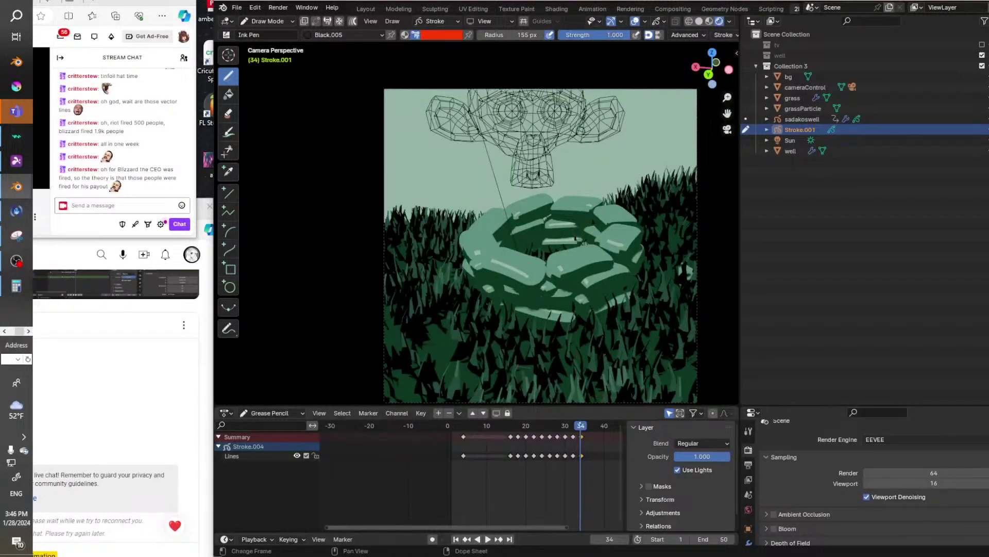
Sketch the figure's head with short front hair, both shoulder joints and the slanted shoulder line in red on frame 34.
key(space)
key(space)
mouse_move(522, 113)
mouse_down()
mouse_move(535, 99)
mouse_move(565, 107)
mouse_move(571, 122)
mouse_move(521, 115)
mouse_move(517, 163)
mouse_move(539, 97)
mouse_move(572, 122)
mouse_move(531, 111)
mouse_up()
mouse_move(531, 110)
mouse_down()
mouse_move(516, 138)
mouse_move(547, 98)
mouse_move(567, 111)
mouse_move(562, 132)
mouse_move(558, 110)
mouse_move(541, 111)
mouse_move(517, 149)
mouse_move(535, 96)
mouse_move(519, 176)
mouse_move(533, 132)
mouse_move(565, 155)
mouse_move(571, 126)
mouse_move(567, 175)
mouse_move(525, 202)
mouse_move(515, 172)
mouse_move(520, 191)
mouse_up()
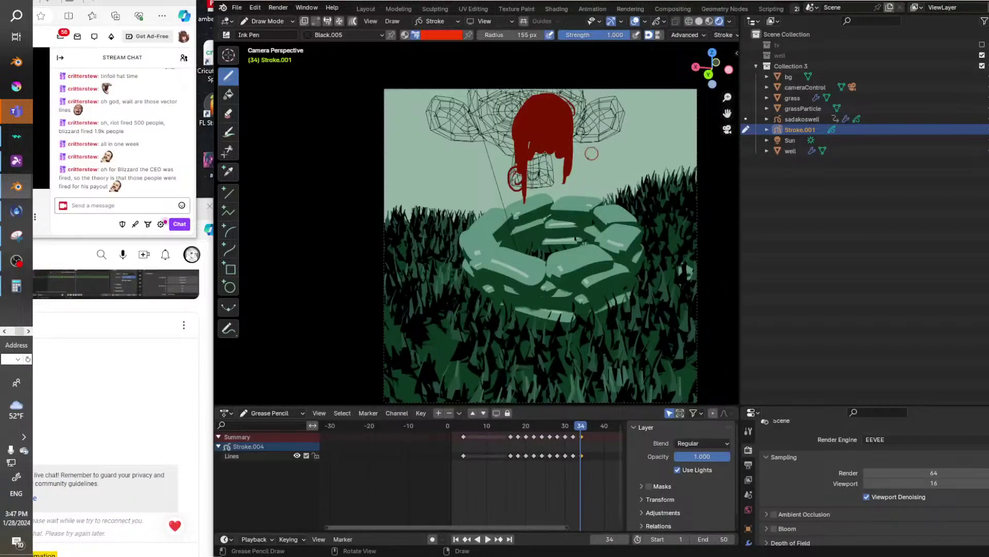
mouse_move(587, 154)
mouse_down()
mouse_move(577, 139)
mouse_move(574, 169)
mouse_up()
drag(510, 186, 560, 160)
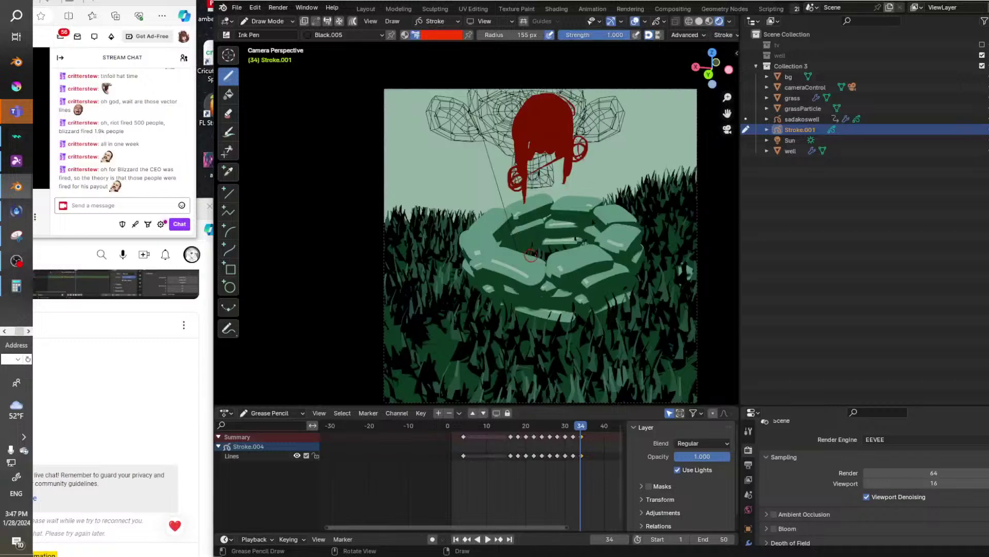
Rough in the hip line, torso sides and both legs in red, reaching down from the shoulders into the grass.
drag(534, 264, 580, 250)
drag(517, 298, 514, 356)
drag(539, 278, 535, 355)
mouse_move(554, 272)
mouse_down()
mouse_move(558, 333)
mouse_move(582, 328)
mouse_up()
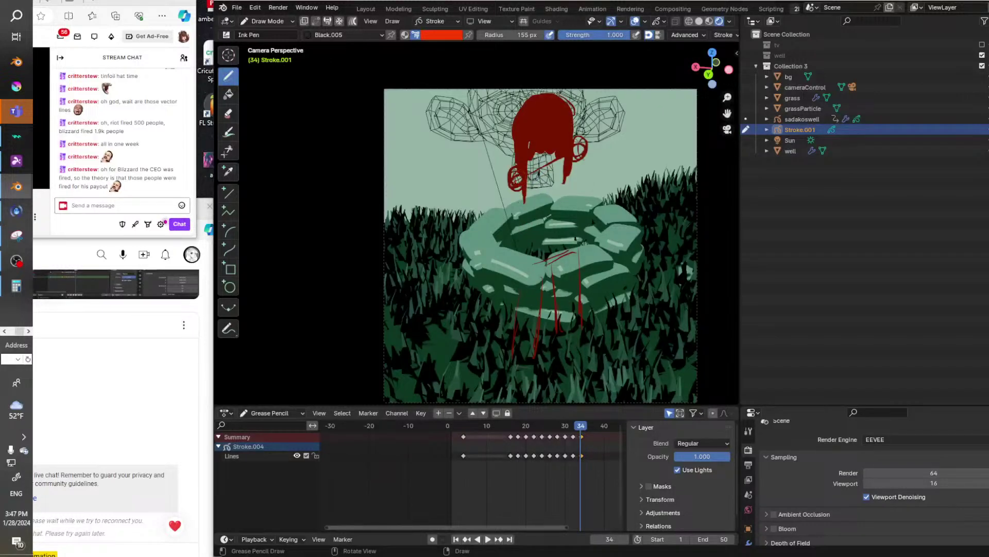
drag(519, 188, 526, 252)
mouse_move(580, 160)
mouse_down()
mouse_move(555, 217)
mouse_move(580, 255)
mouse_up()
drag(517, 188, 524, 219)
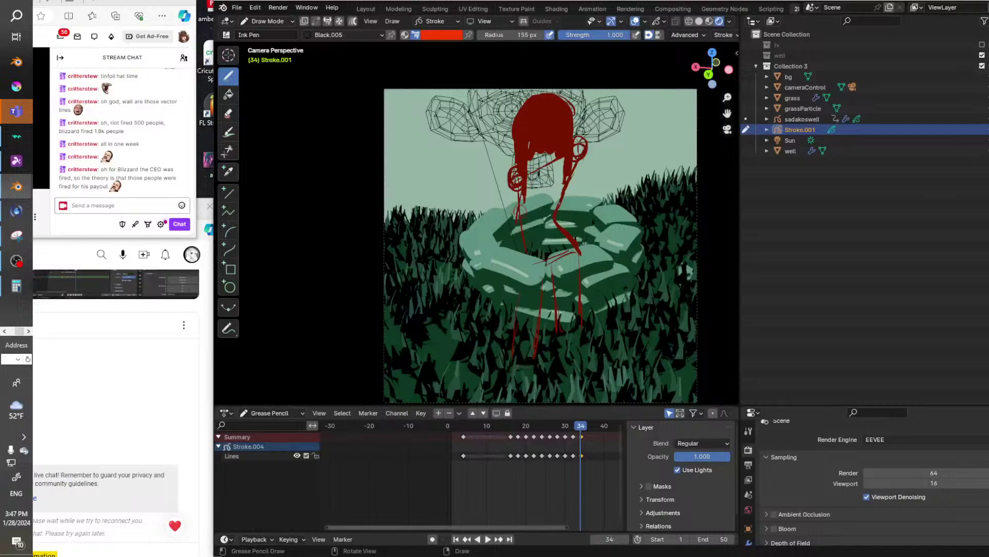
drag(520, 252, 522, 297)
drag(515, 258, 509, 341)
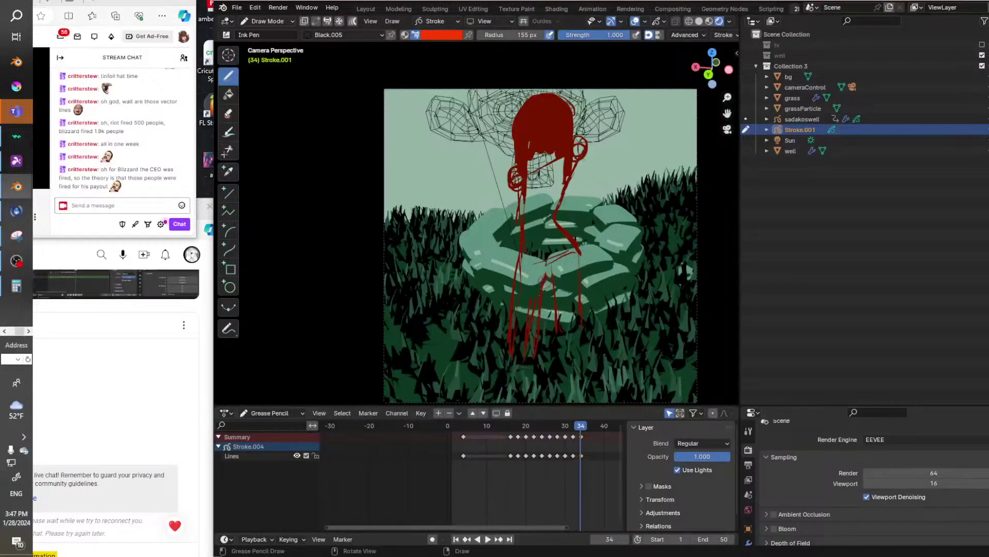
drag(575, 249, 574, 315)
Sketch the figure's arms in red, with the one on the right bending down to a hand at the well's rim.
mouse_move(587, 147)
mouse_down()
mouse_move(598, 186)
mouse_move(589, 196)
mouse_up()
mouse_move(586, 162)
mouse_down()
mouse_move(600, 192)
mouse_move(590, 205)
mouse_move(594, 260)
mouse_up()
mouse_move(601, 192)
mouse_down()
mouse_move(598, 257)
mouse_move(608, 251)
mouse_move(610, 270)
mouse_up()
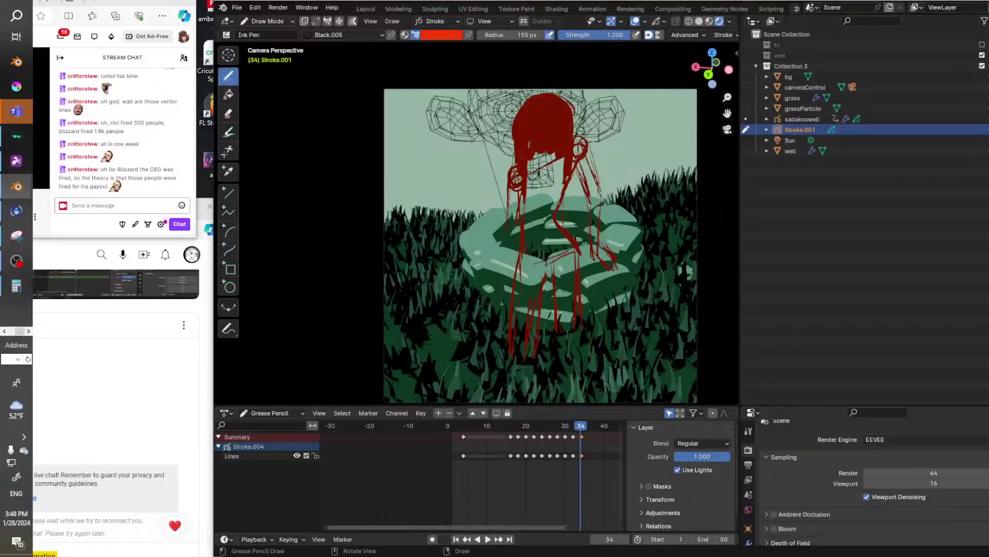
Extend the red hair over the face and chest into one solid long mass tapering near the waist.
mouse_move(532, 160)
mouse_down()
mouse_move(525, 231)
mouse_move(520, 214)
mouse_up()
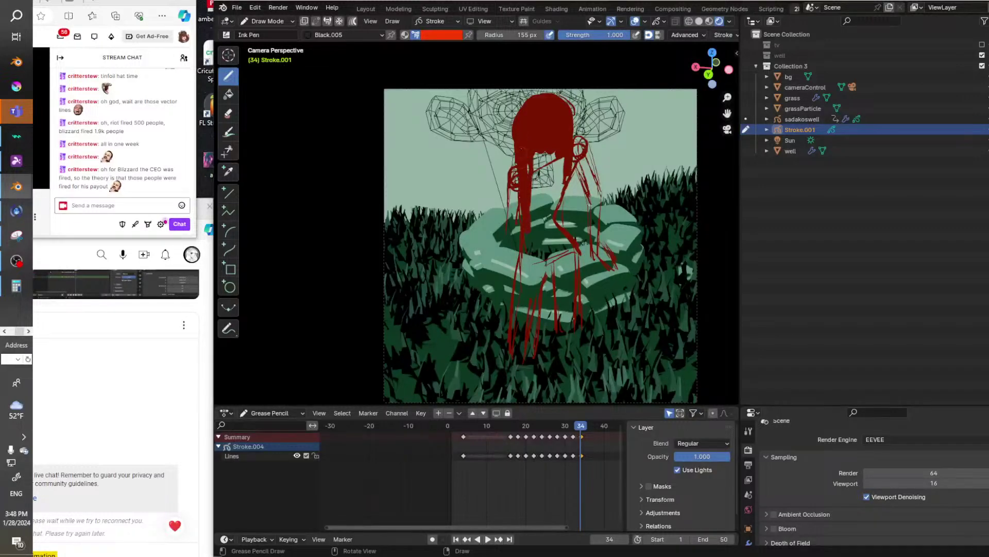
mouse_move(541, 153)
mouse_down()
mouse_move(531, 211)
mouse_move(542, 223)
mouse_up()
drag(535, 174, 531, 210)
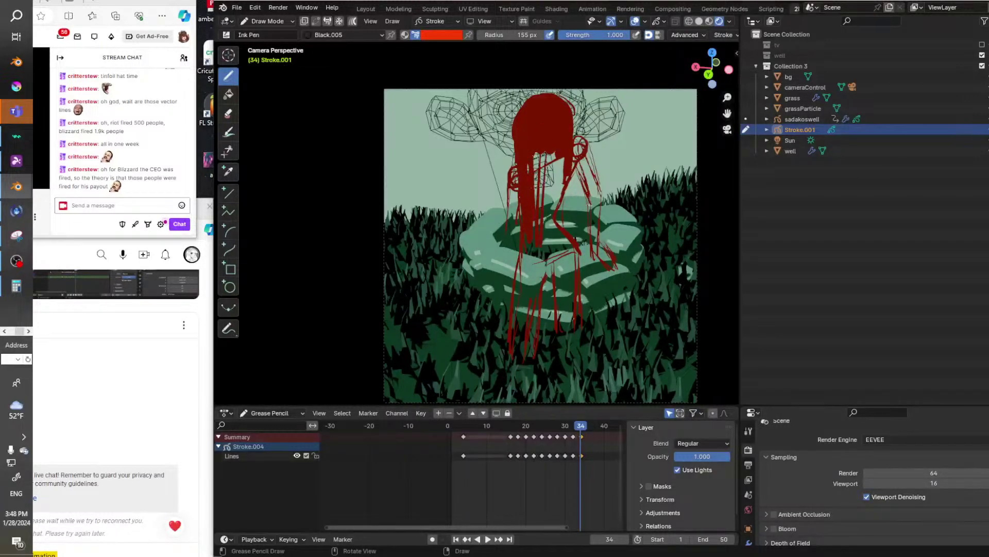
mouse_move(536, 152)
mouse_down()
mouse_move(533, 208)
mouse_move(552, 210)
mouse_move(545, 229)
mouse_up()
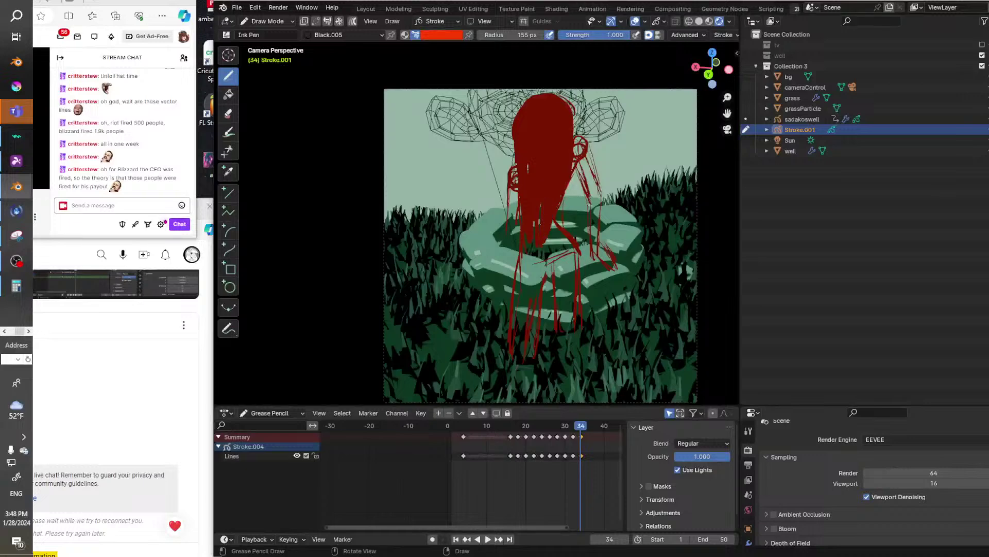
Draw black strand lines along the long red hair, darken its ragged ends and outline the top of the head.
click(433, 37)
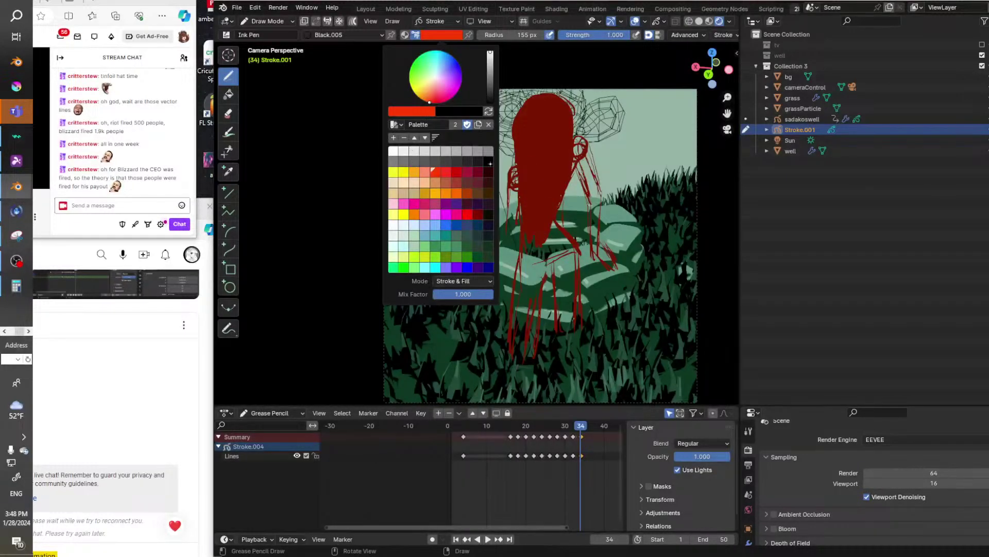
click(489, 162)
drag(518, 112, 528, 207)
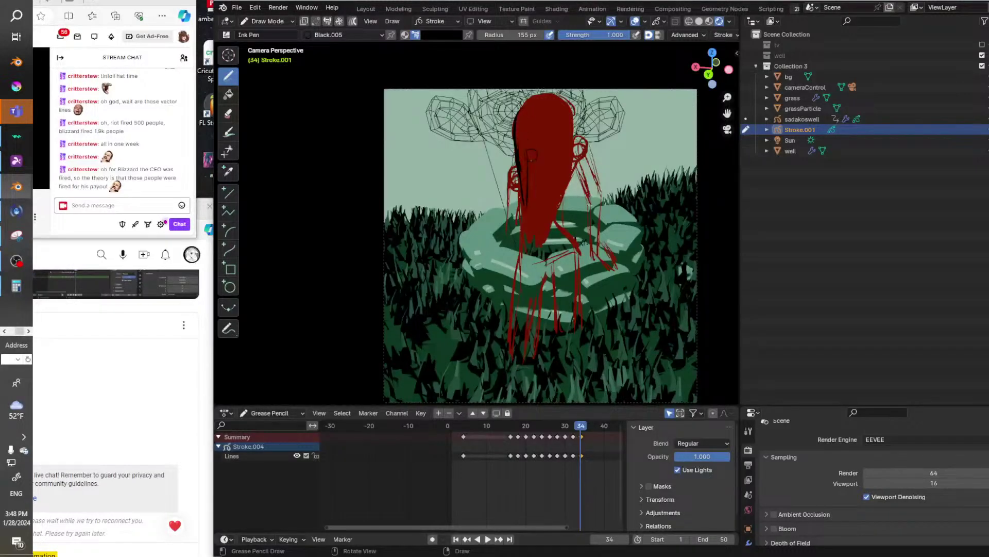
drag(529, 158, 540, 213)
mouse_move(556, 156)
mouse_down()
mouse_move(555, 200)
mouse_move(563, 189)
mouse_up()
drag(573, 142, 553, 233)
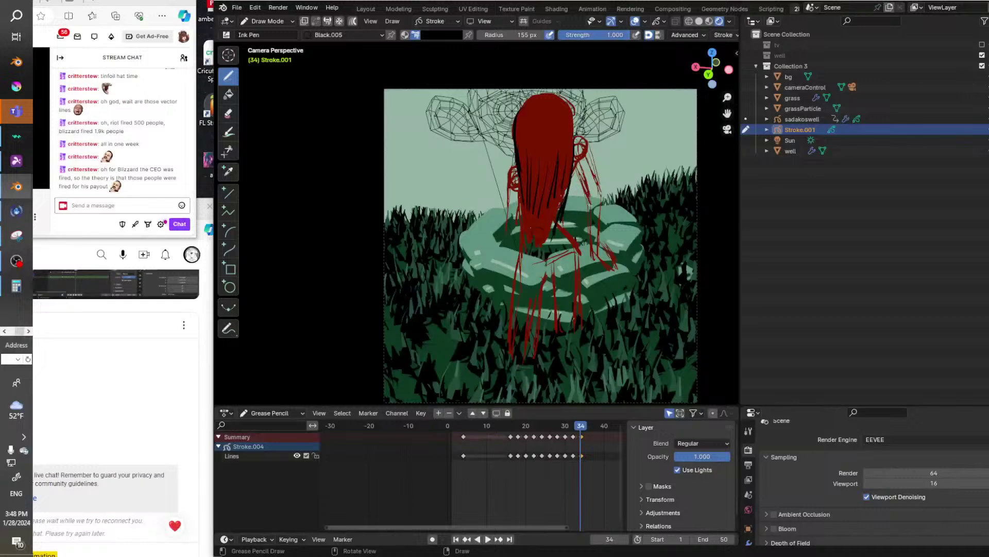
drag(513, 166, 517, 239)
mouse_move(521, 196)
mouse_down()
mouse_move(519, 243)
mouse_move(539, 245)
mouse_up()
drag(554, 221, 544, 245)
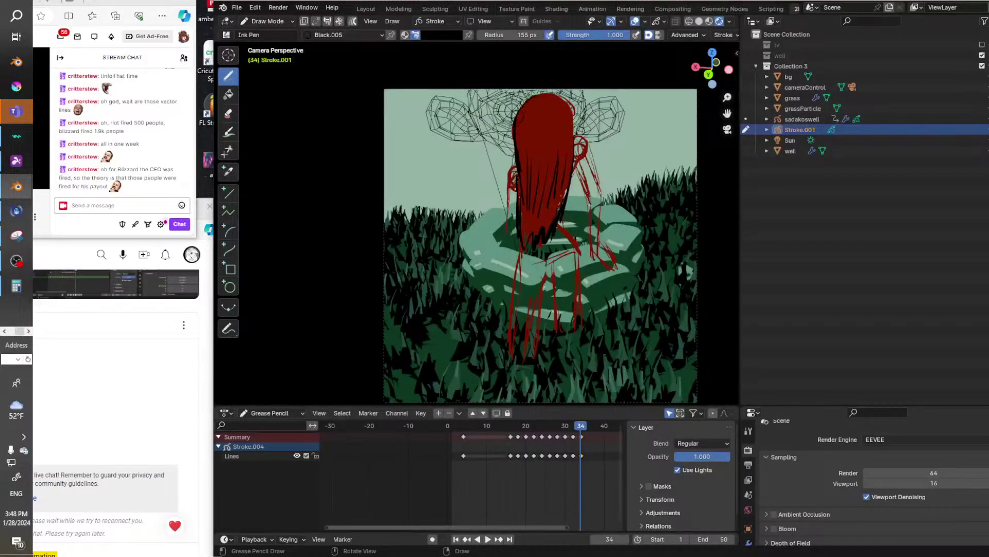
mouse_move(526, 105)
mouse_down()
mouse_move(554, 103)
mouse_move(563, 142)
mouse_up()
Fill both arms and the hand at the well's rim with light gray strokes.
click(442, 34)
click(461, 151)
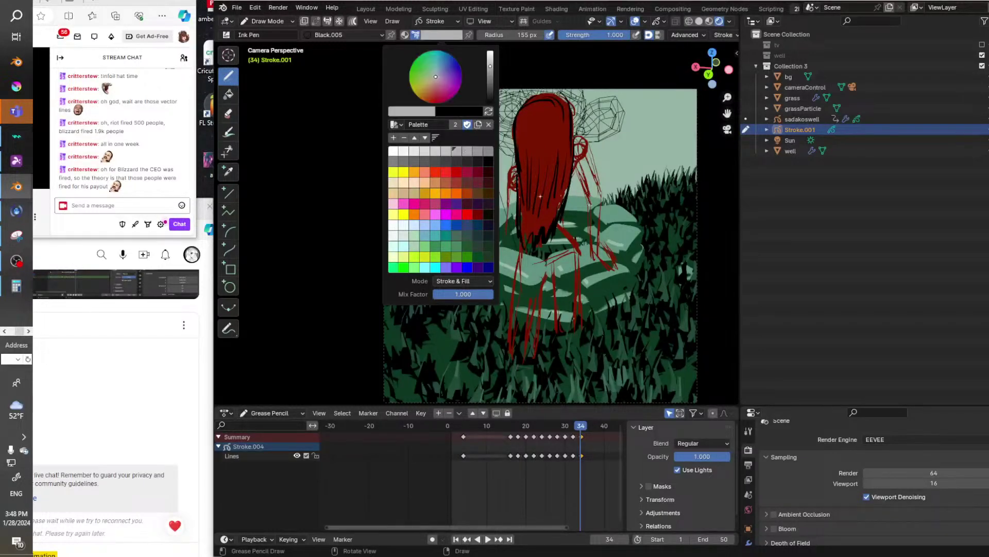
drag(517, 174, 509, 275)
mouse_move(508, 237)
mouse_down()
mouse_move(508, 293)
mouse_move(513, 264)
mouse_up()
drag(573, 146, 591, 209)
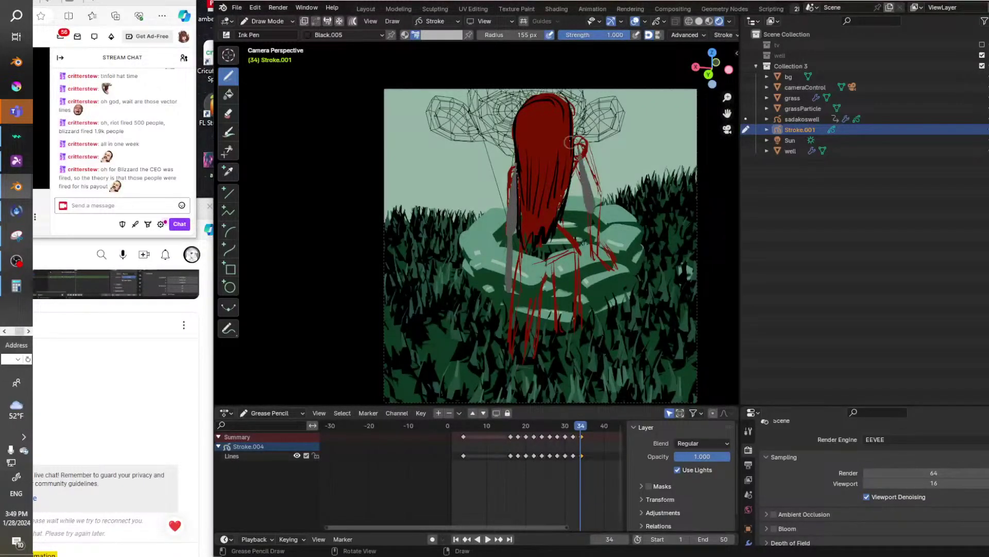
mouse_move(574, 143)
mouse_down()
mouse_move(591, 192)
mouse_move(574, 143)
mouse_up()
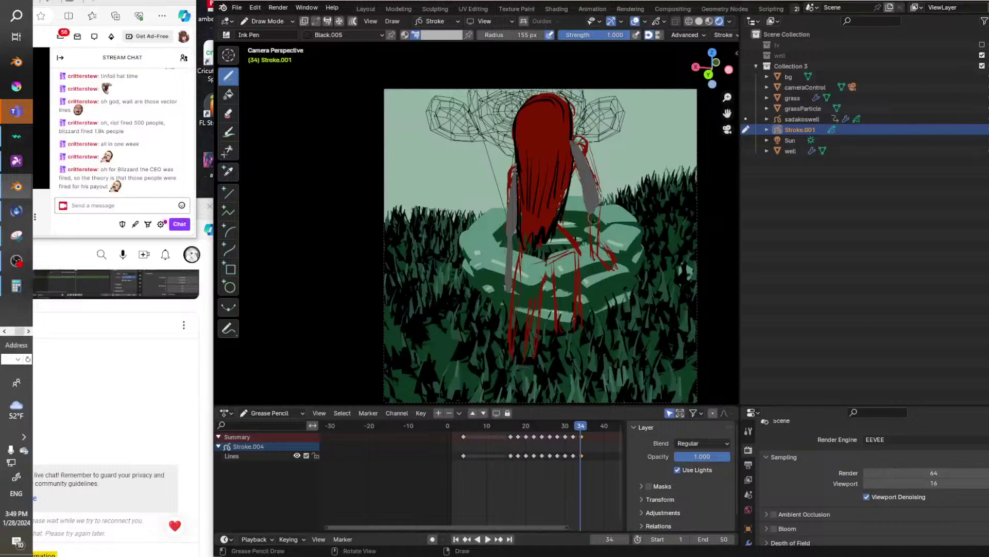
mouse_move(593, 213)
mouse_down()
mouse_move(594, 257)
mouse_move(595, 244)
mouse_move(611, 267)
mouse_up()
Fill the dress below the hair and both legs with the same gray strokes.
mouse_move(517, 245)
mouse_down()
mouse_move(524, 283)
mouse_move(535, 236)
mouse_move(526, 246)
mouse_move(559, 223)
mouse_move(555, 245)
mouse_move(564, 198)
mouse_move(572, 235)
mouse_up()
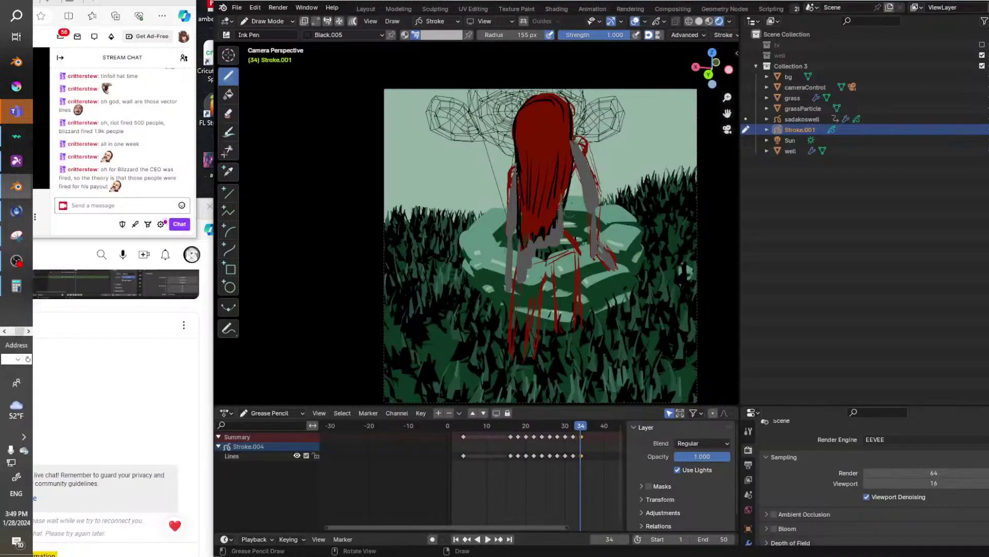
mouse_move(566, 201)
mouse_down()
mouse_move(579, 268)
mouse_move(534, 262)
mouse_move(537, 286)
mouse_move(550, 289)
mouse_move(540, 270)
mouse_move(559, 269)
mouse_move(567, 241)
mouse_up()
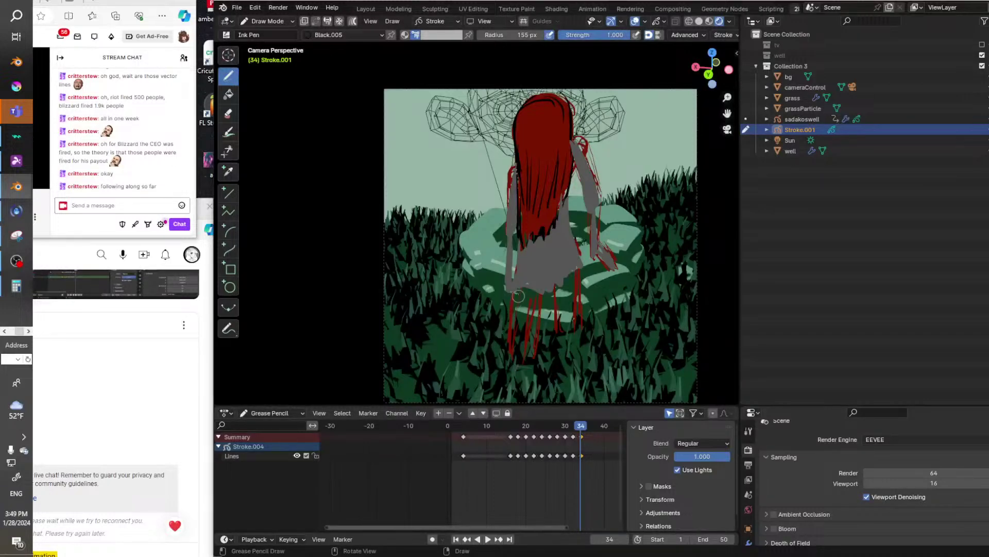
mouse_move(518, 296)
mouse_down()
mouse_move(517, 359)
mouse_move(528, 350)
mouse_up()
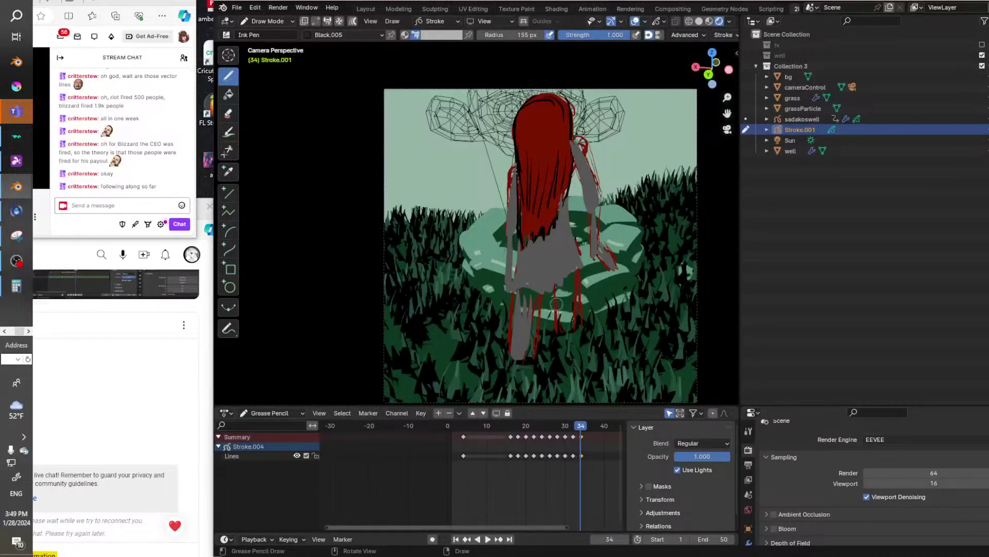
drag(561, 281, 569, 337)
Outline the ragged dress hem, the arms and the hand at the well's rim in black.
click(442, 34)
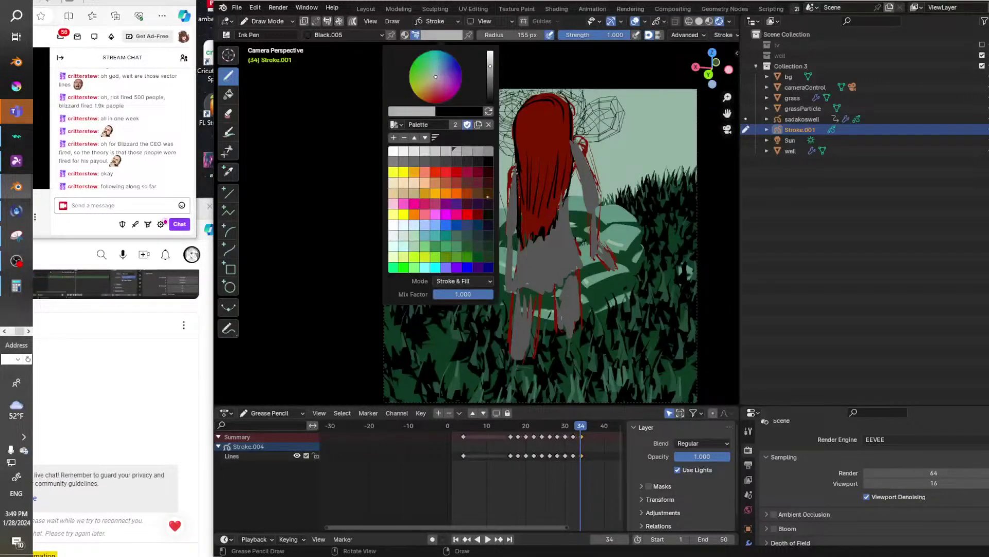
click(488, 162)
drag(516, 287, 561, 283)
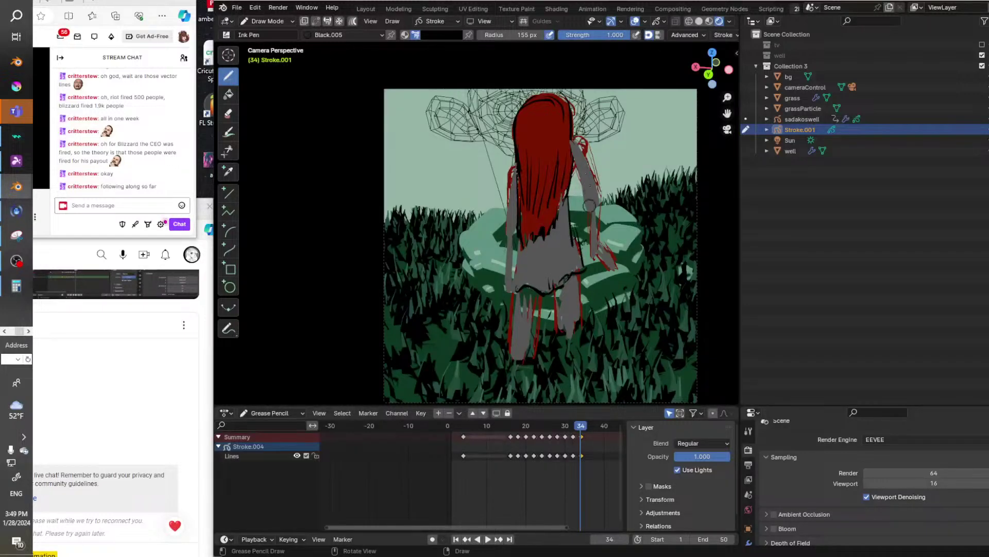
mouse_move(576, 153)
mouse_down()
mouse_move(586, 202)
mouse_move(596, 201)
mouse_up()
mouse_move(577, 143)
mouse_down()
mouse_move(600, 191)
mouse_move(592, 253)
mouse_up()
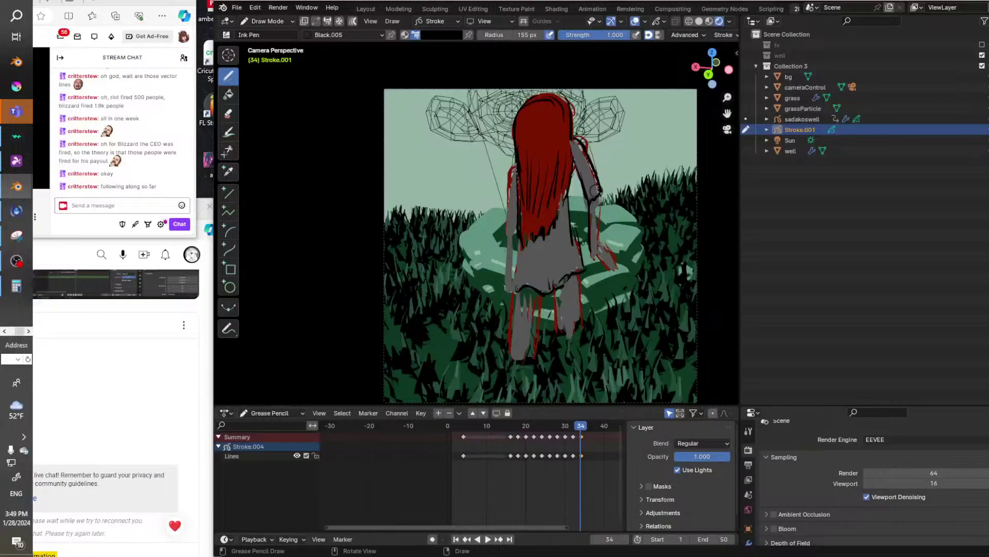
mouse_move(601, 197)
mouse_down()
mouse_move(600, 244)
mouse_move(616, 263)
mouse_move(598, 261)
mouse_move(622, 273)
mouse_up()
drag(507, 170, 513, 238)
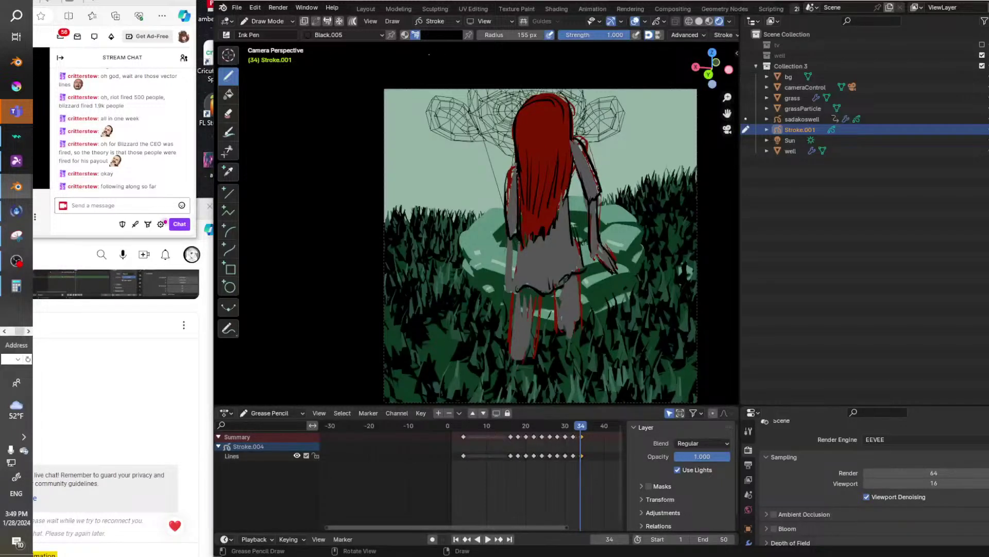
Add lighter gray strokes along both upper arms as sleeve highlights.
click(429, 35)
click(423, 150)
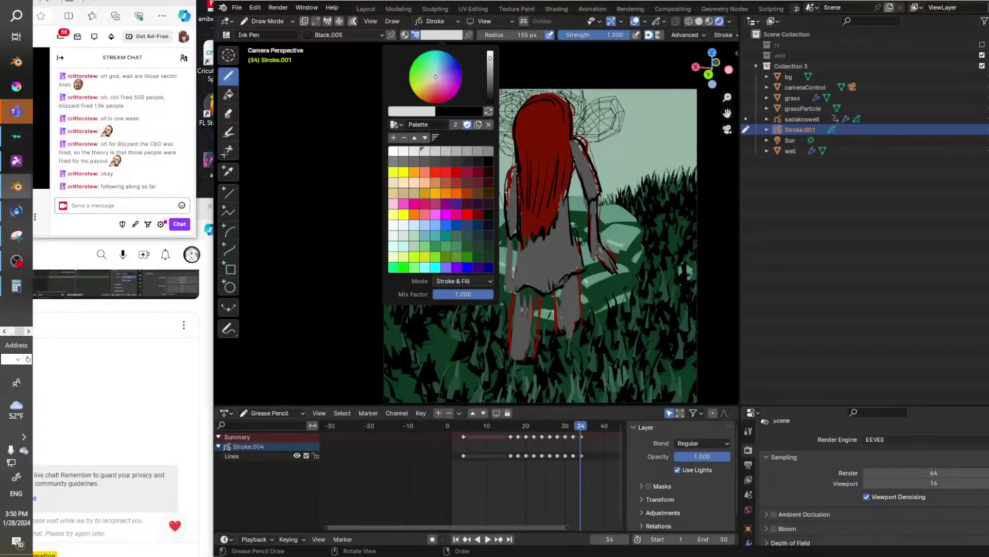
drag(511, 166, 513, 236)
drag(581, 154, 588, 190)
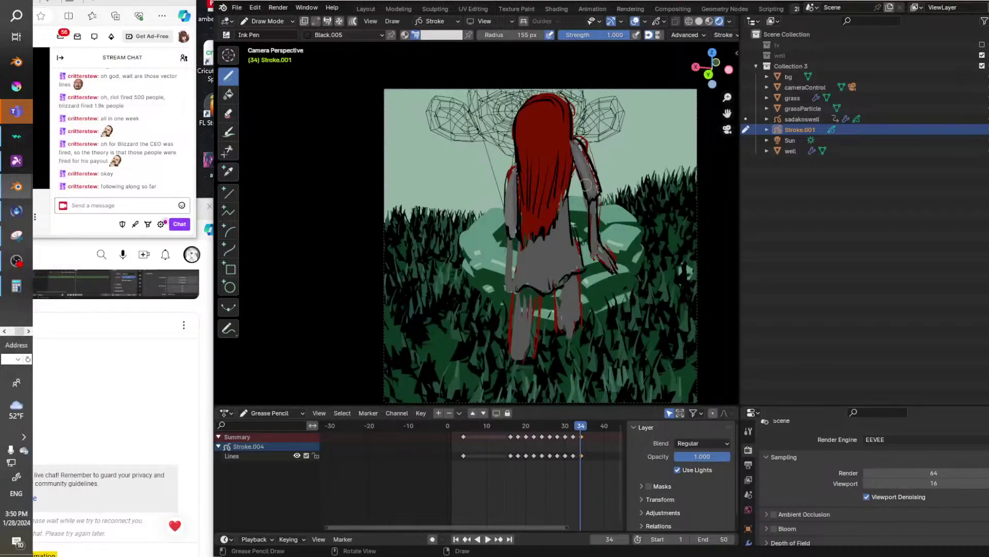
Add near-white highlight strokes to the dress and both legs.
click(432, 35)
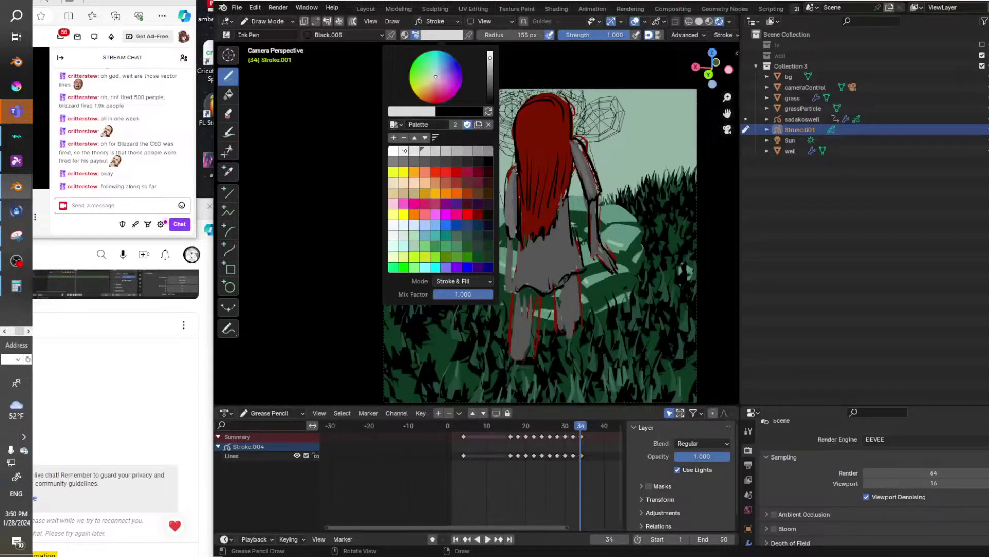
click(406, 150)
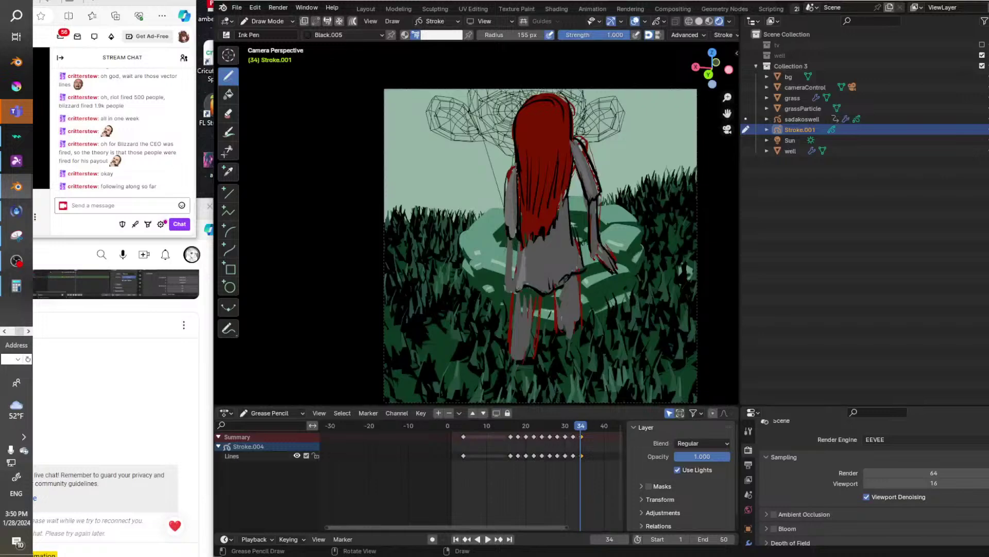
mouse_move(524, 278)
mouse_down()
mouse_move(545, 287)
mouse_move(567, 316)
mouse_move(565, 332)
mouse_up()
mouse_move(552, 284)
mouse_down()
mouse_move(560, 289)
mouse_move(520, 322)
mouse_move(518, 306)
mouse_move(515, 355)
mouse_up()
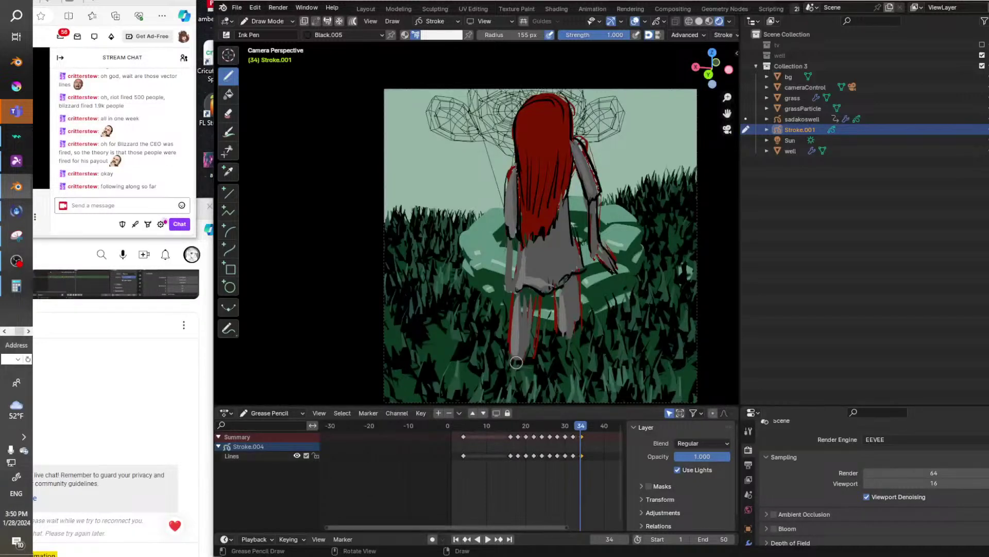
Shade the dress beside the hair ends on frame 34 with dark gray strokes and check it in playback.
click(441, 34)
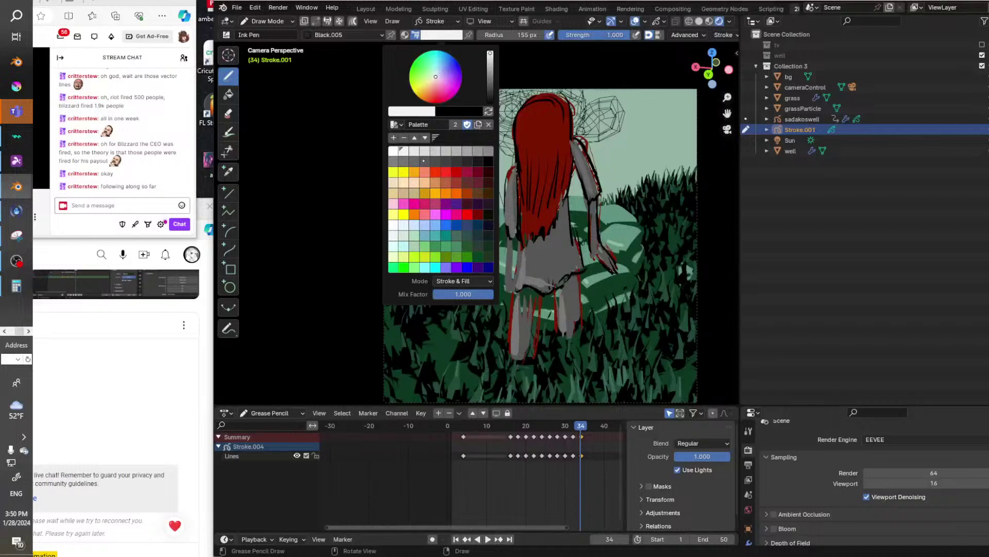
click(423, 161)
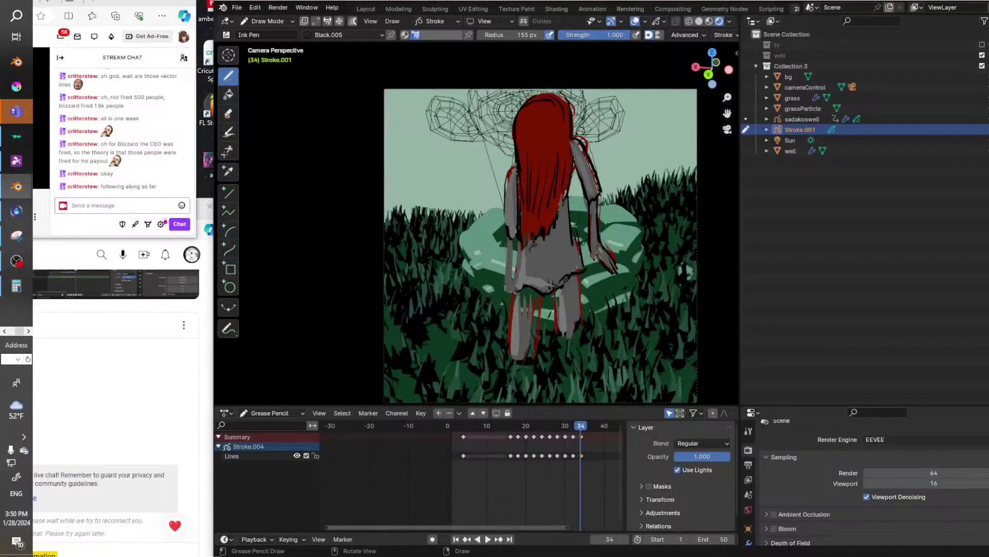
mouse_move(530, 241)
mouse_down()
mouse_move(553, 231)
mouse_move(566, 206)
mouse_up()
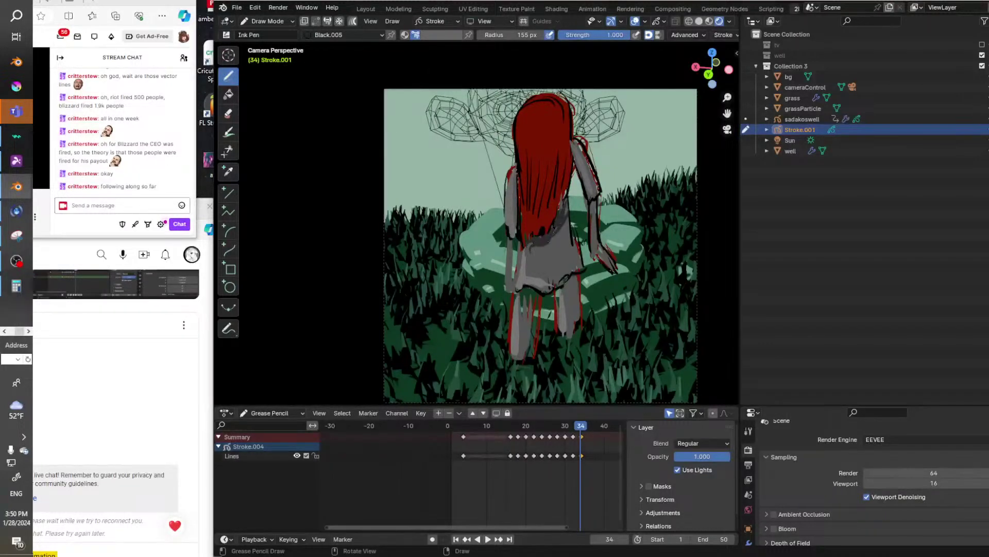
key(space)
key(space)
Erase the entire figure drawn on frame 34 with the point eraser at a 74 px radius.
click(228, 113)
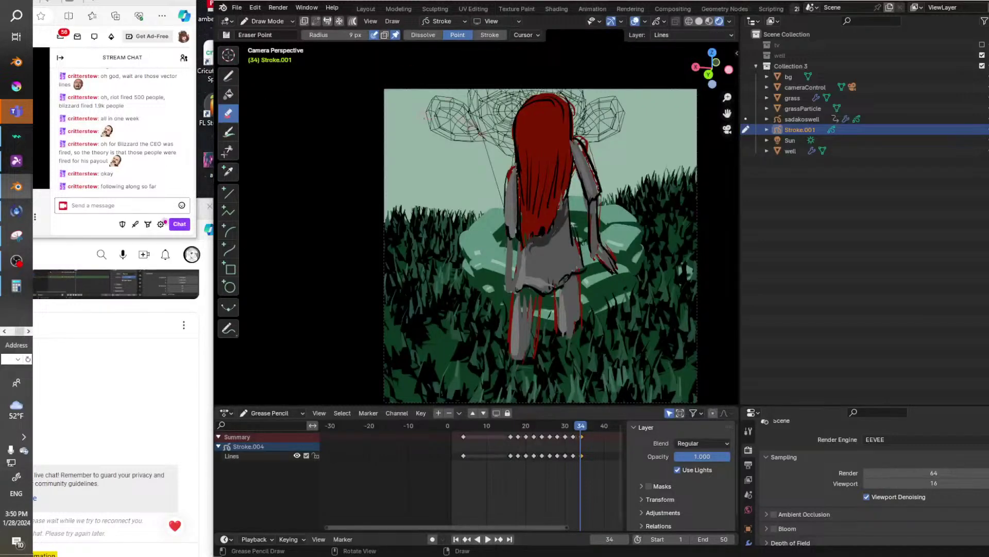
drag(321, 35, 356, 36)
drag(541, 103, 552, 350)
Return to drawing with the Ink Pen and set the stroke color to bright red-orange from the palette.
click(229, 76)
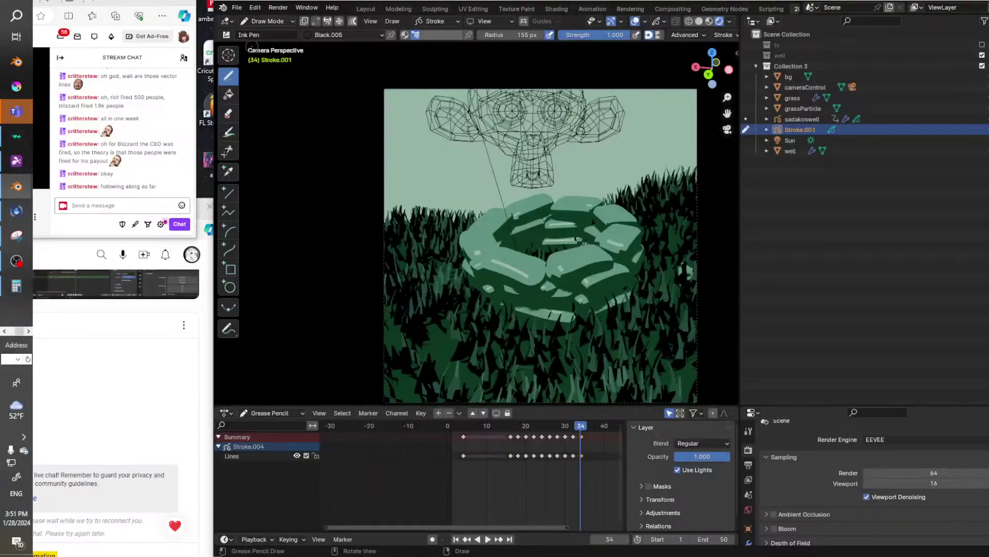
click(461, 35)
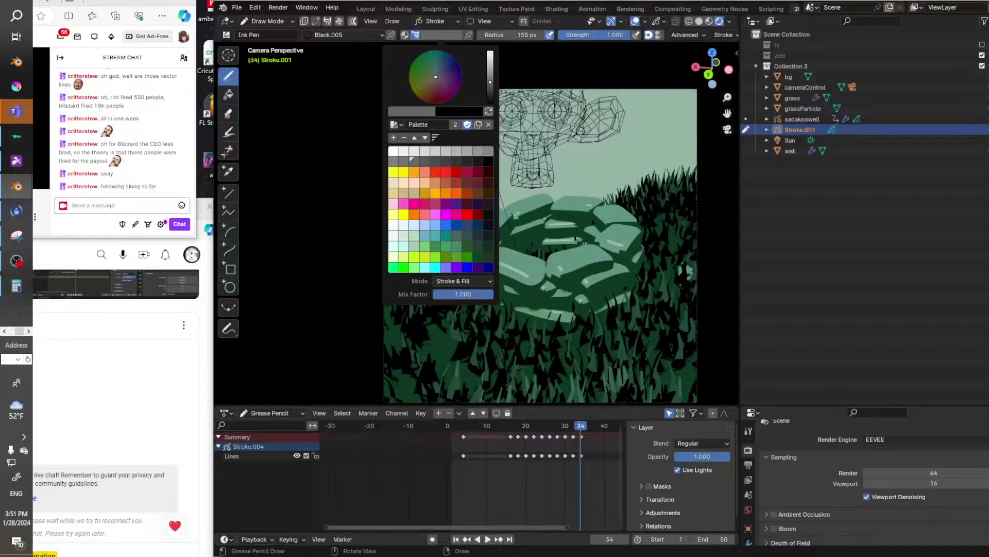
click(435, 171)
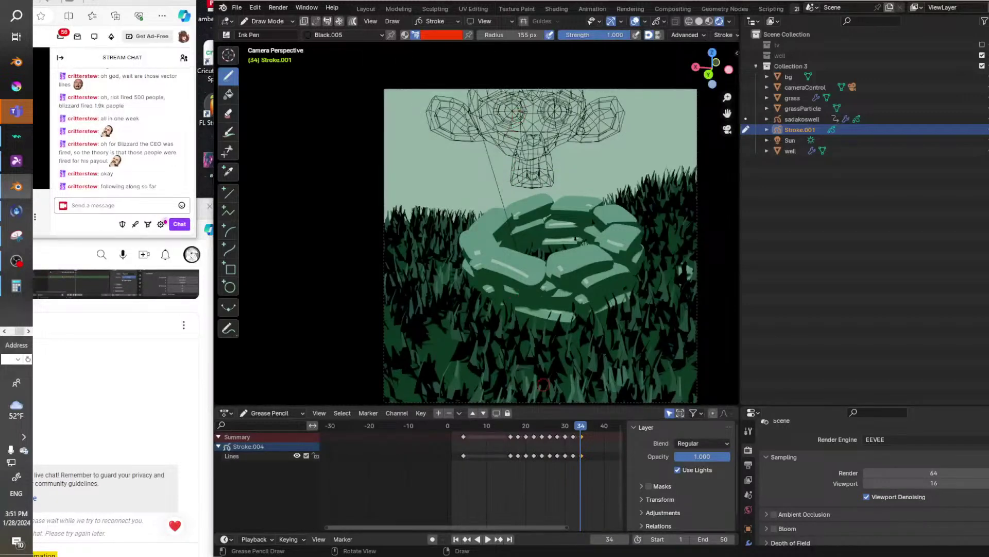
Try to paste the copied keyframe onto frame 32 of the Lines channel.
drag(576, 426, 580, 425)
drag(581, 426, 573, 427)
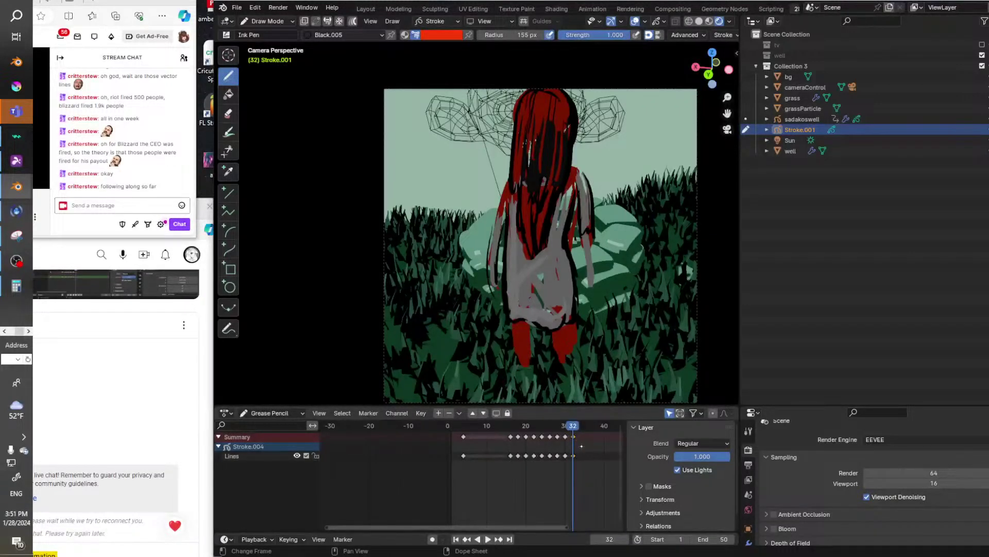
key(ctrl+v)
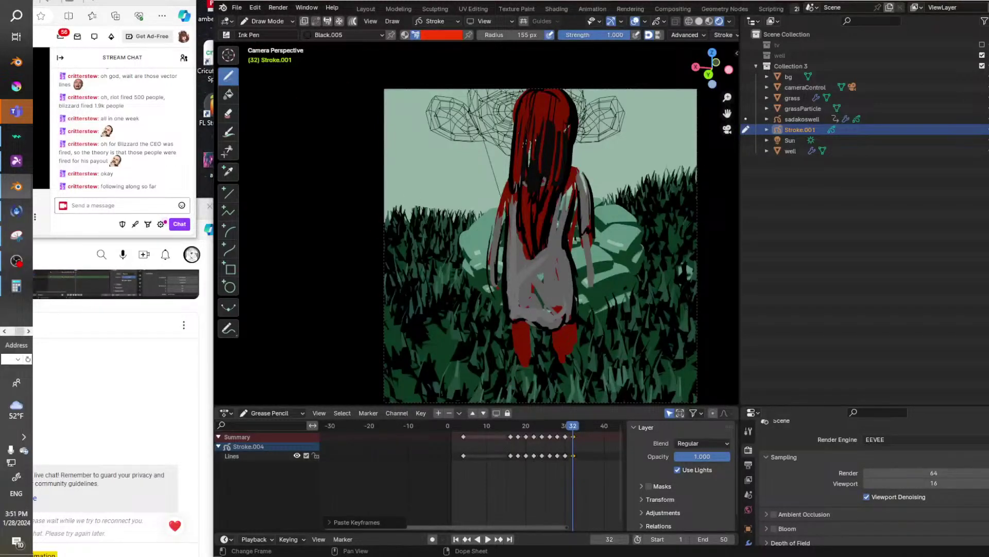
click(231, 456)
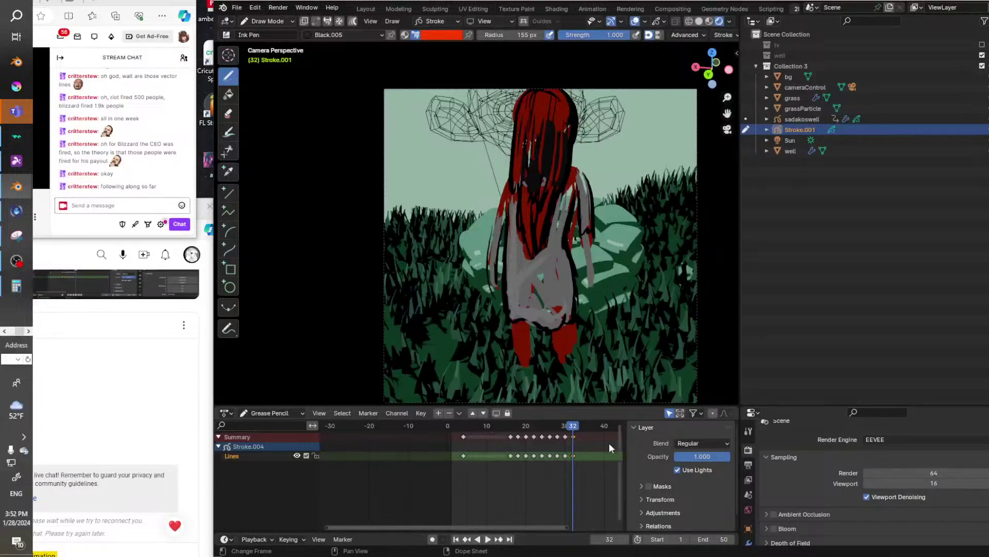
click(568, 442)
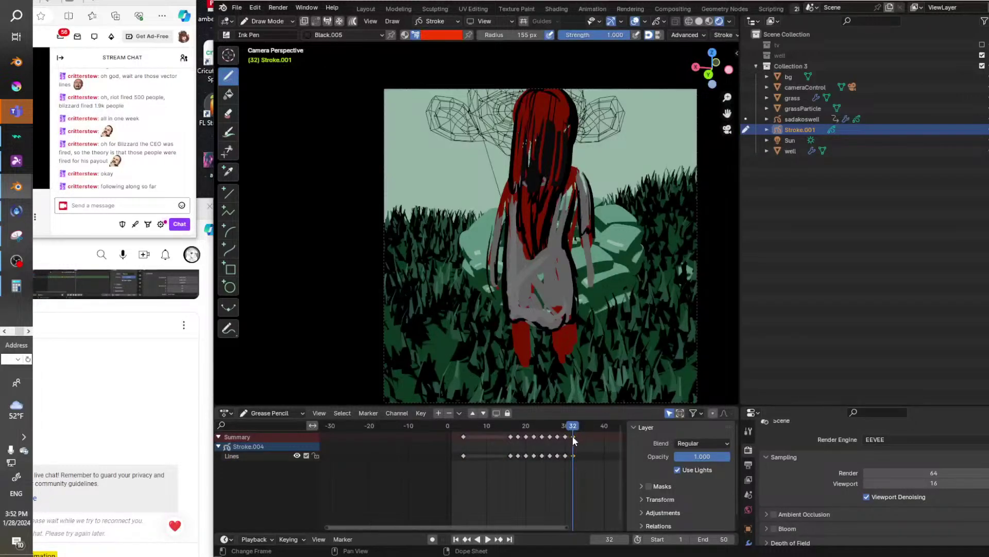
key(g)
click(575, 437)
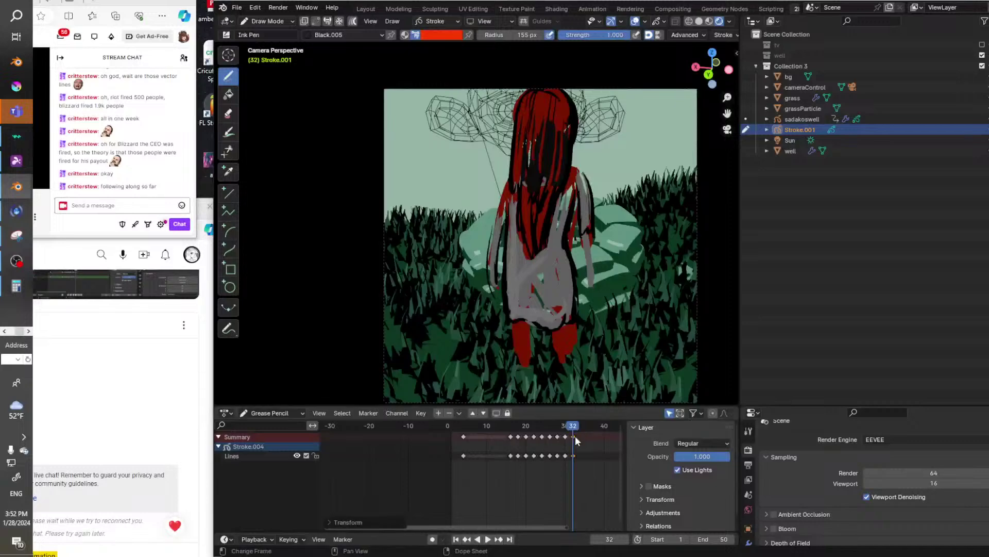
key(ctrl+v)
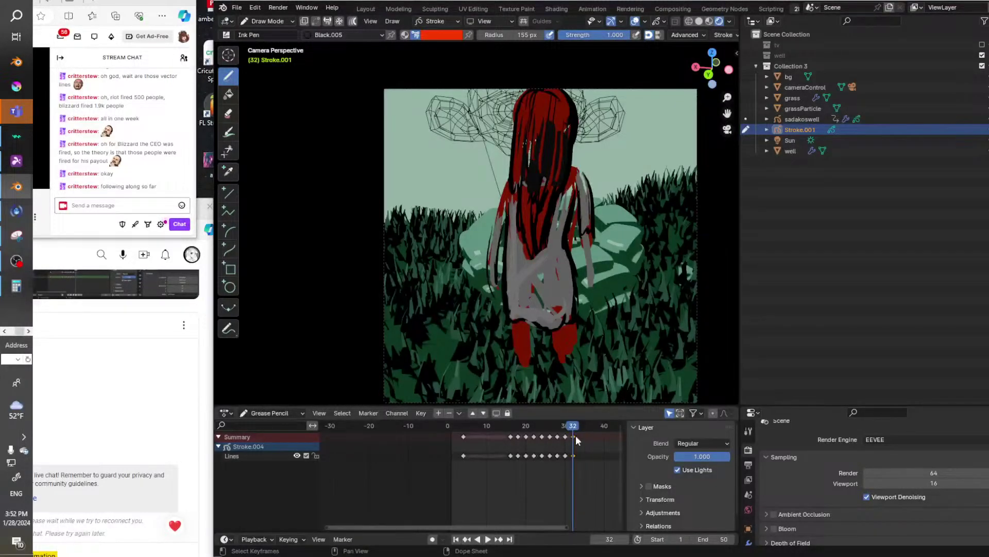
Insert a new keyframe at frame 34 on the selected Lines channel.
key(space)
mouse_move(526, 428)
mouse_down()
mouse_move(516, 427)
mouse_move(577, 425)
mouse_move(503, 422)
mouse_up()
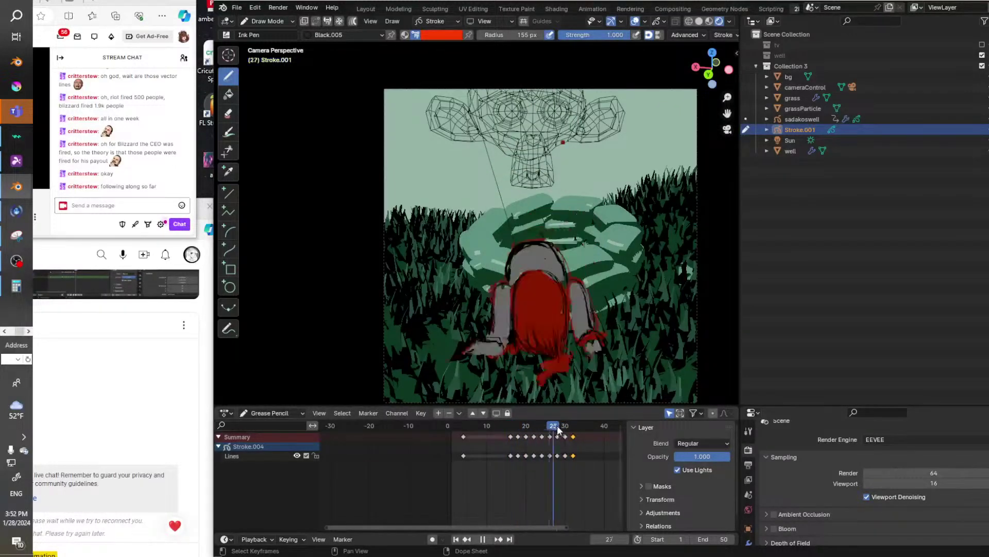
key(space)
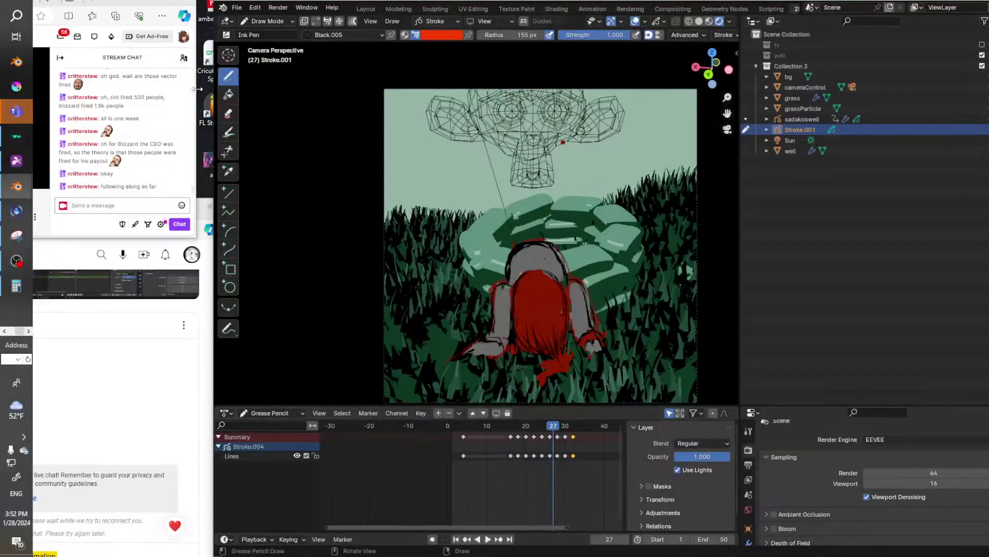
click(228, 113)
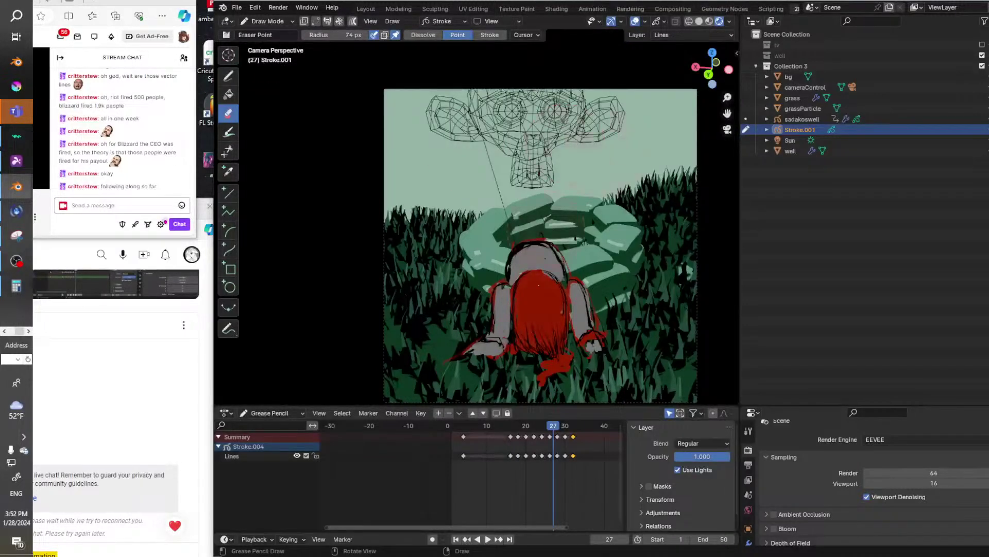
drag(543, 424, 570, 427)
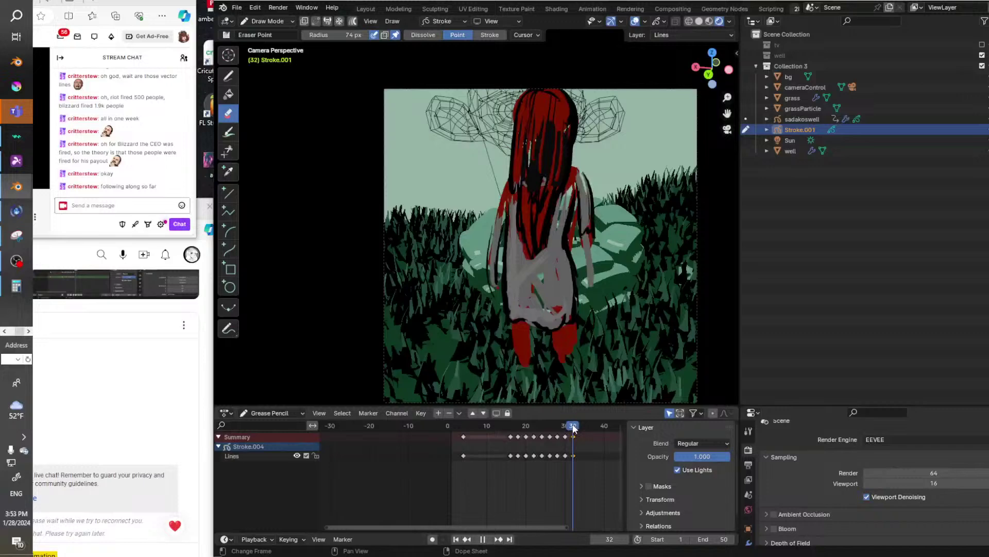
click(581, 424)
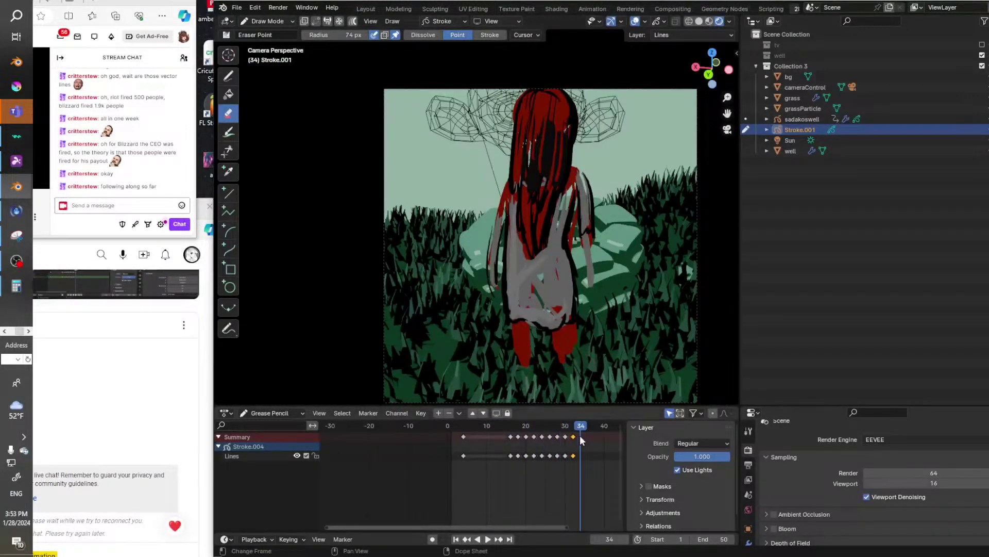
key(i)
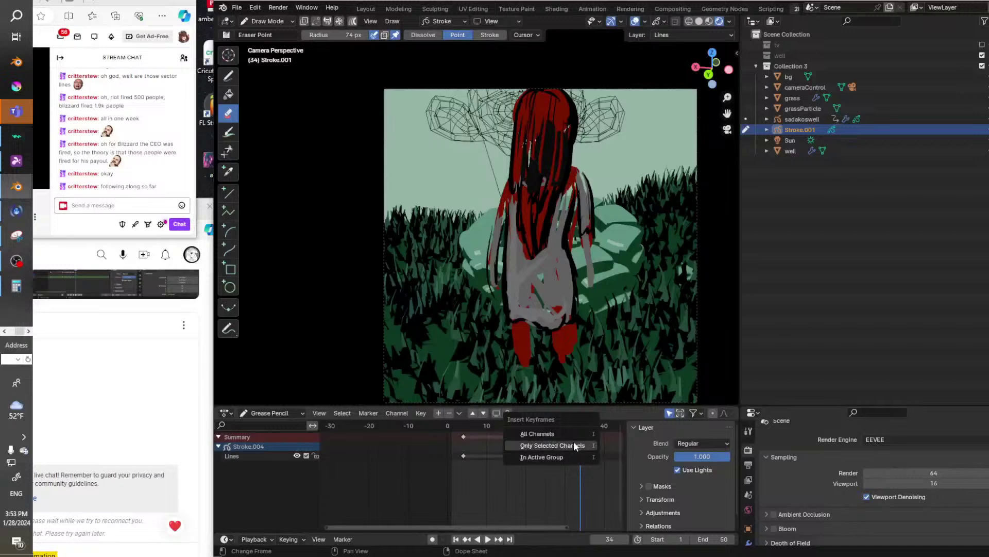
click(245, 458)
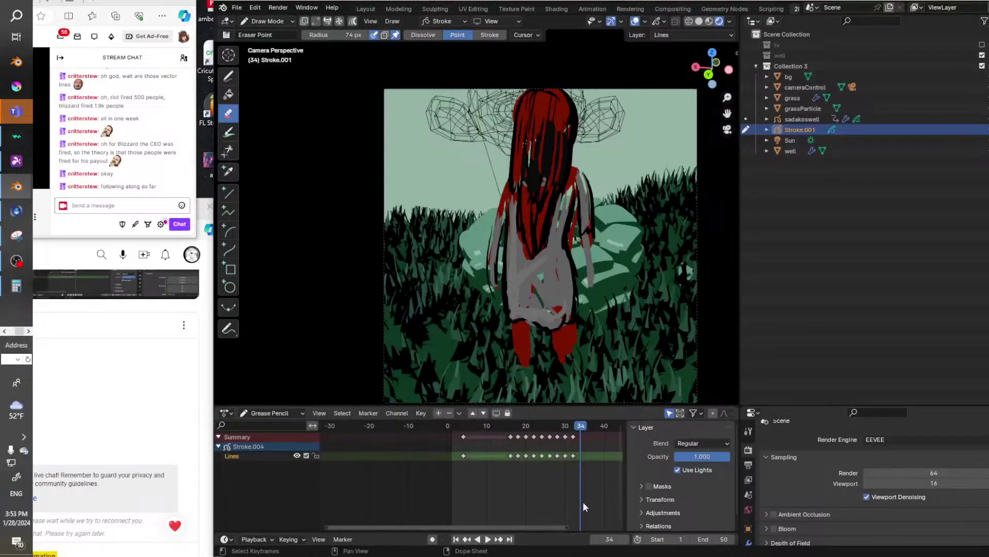
key(i)
click(587, 472)
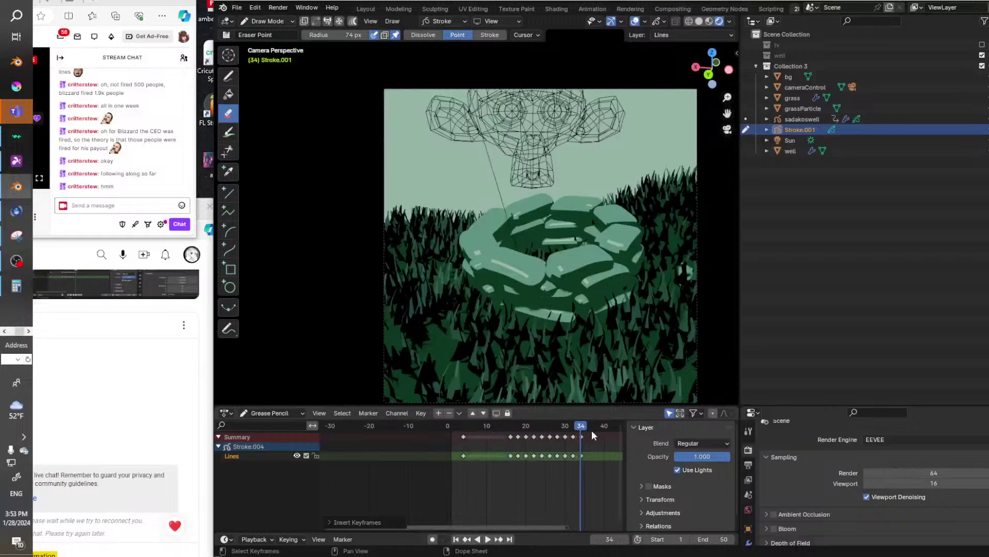
Try sketching the top of the head on frame 34 with the Marker Bold brush.
click(229, 75)
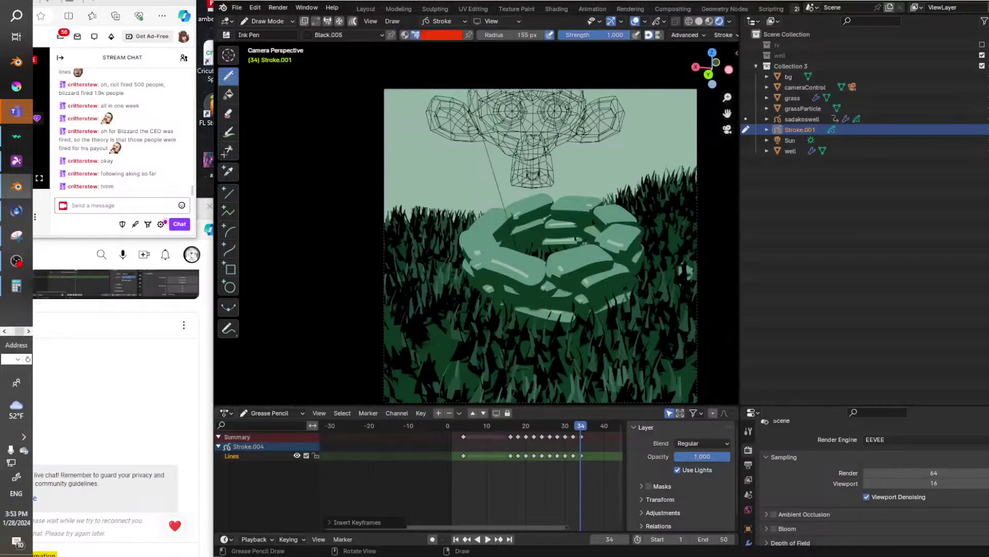
click(245, 35)
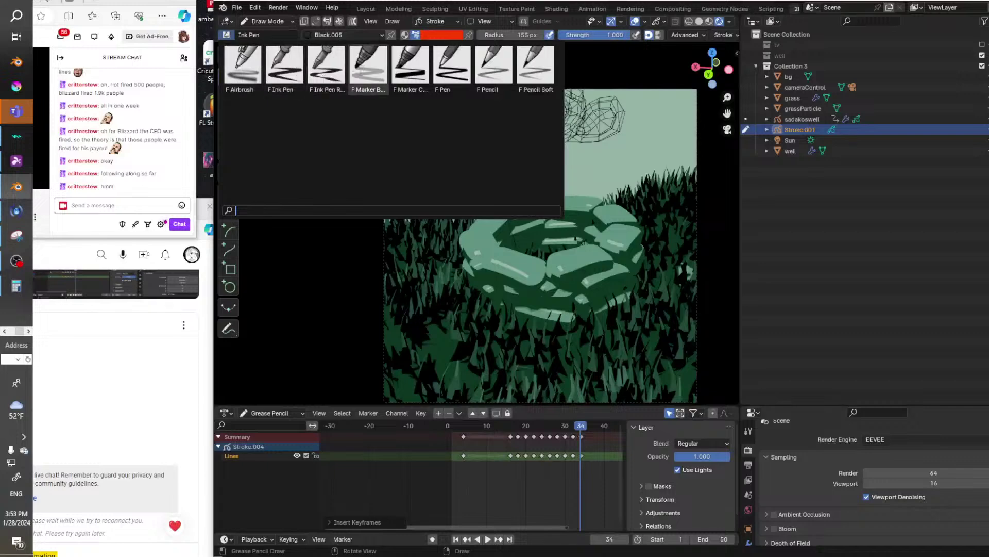
click(366, 67)
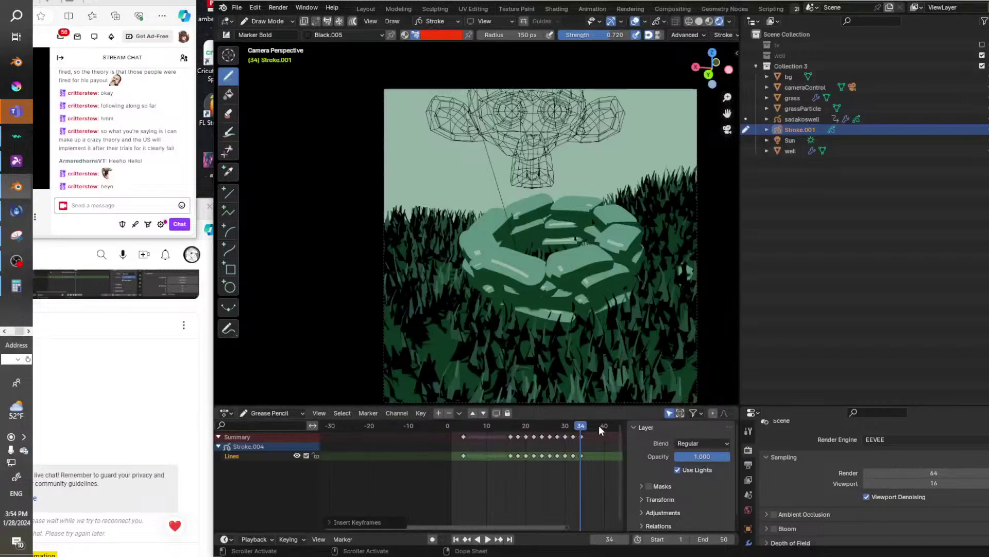
click(584, 425)
mouse_move(584, 428)
mouse_down()
mouse_move(516, 425)
mouse_move(579, 426)
mouse_up()
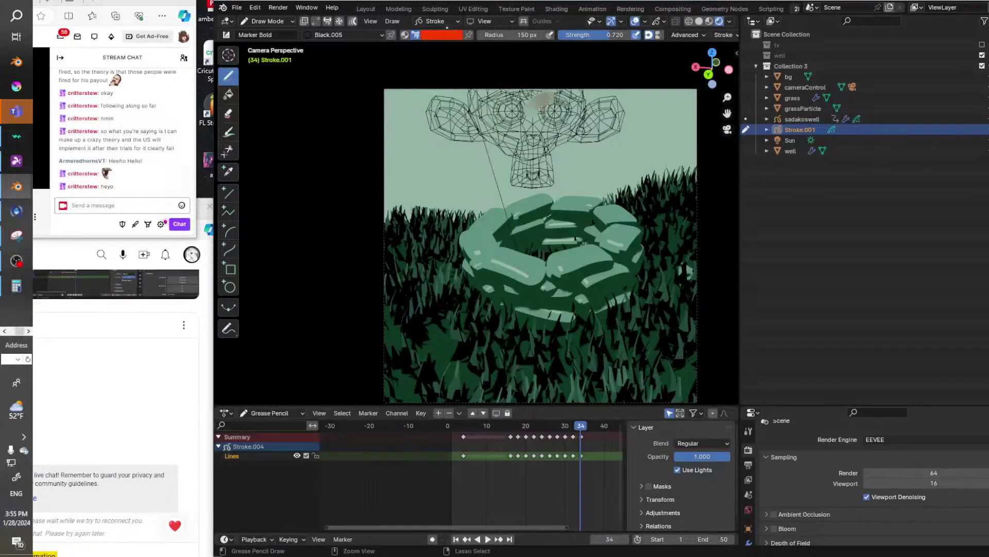
mouse_move(552, 96)
mouse_down()
mouse_move(529, 128)
mouse_move(563, 115)
mouse_up()
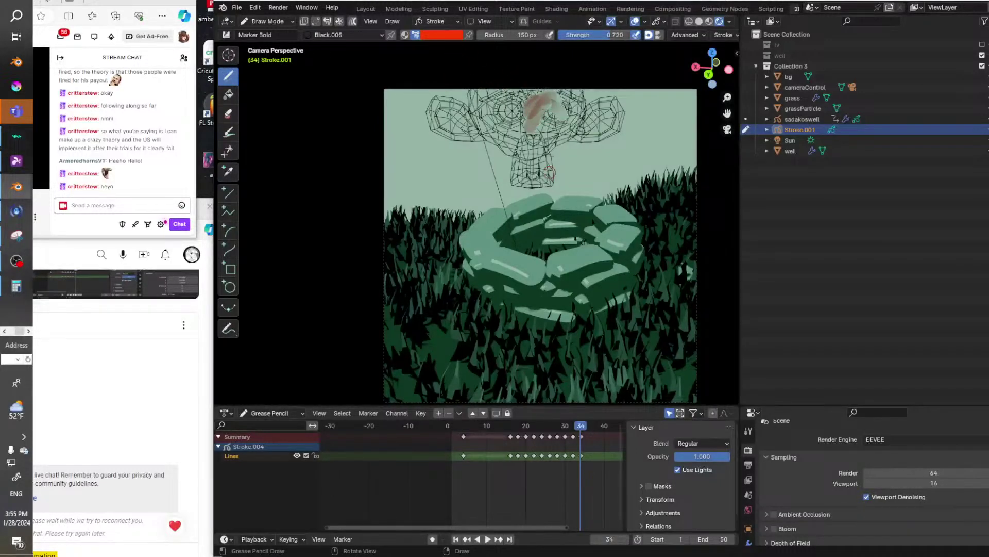
Draw the crown of the head and the first long hair strands in red with the Ink Pen brush.
click(255, 34)
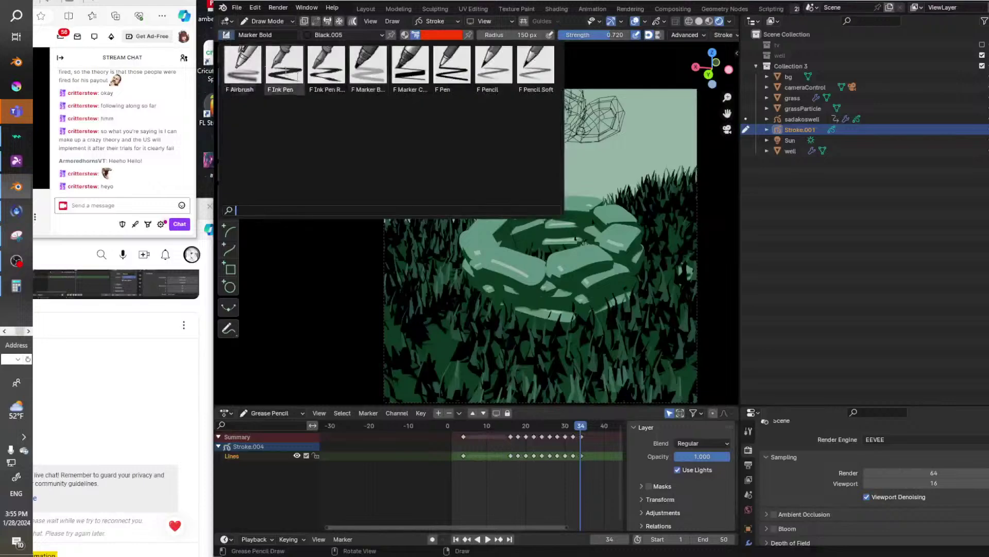
click(274, 77)
mouse_move(549, 95)
mouse_down()
mouse_move(526, 134)
mouse_move(563, 103)
mouse_move(576, 121)
mouse_move(529, 165)
mouse_up()
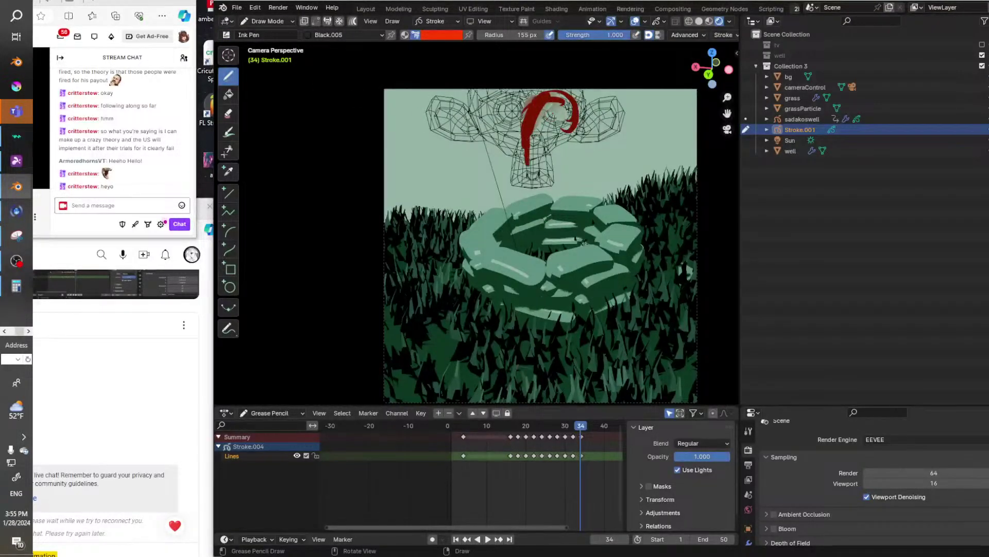
mouse_move(546, 119)
mouse_down()
mouse_move(531, 179)
mouse_move(554, 116)
mouse_move(571, 101)
mouse_move(571, 173)
mouse_up()
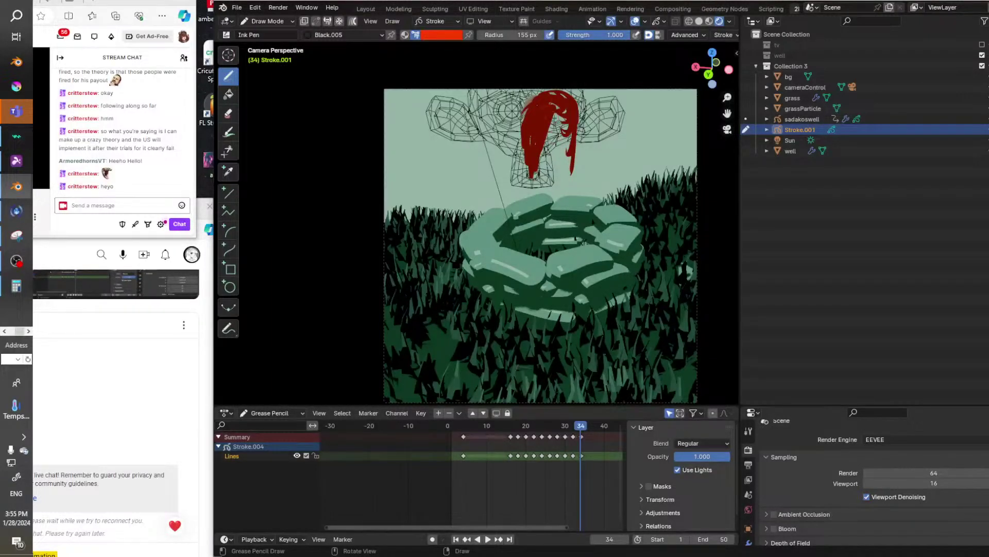
mouse_move(521, 123)
mouse_down()
mouse_move(534, 96)
mouse_move(554, 94)
mouse_move(564, 123)
mouse_move(553, 122)
mouse_move(565, 125)
mouse_move(563, 210)
mouse_up()
drag(555, 122, 558, 206)
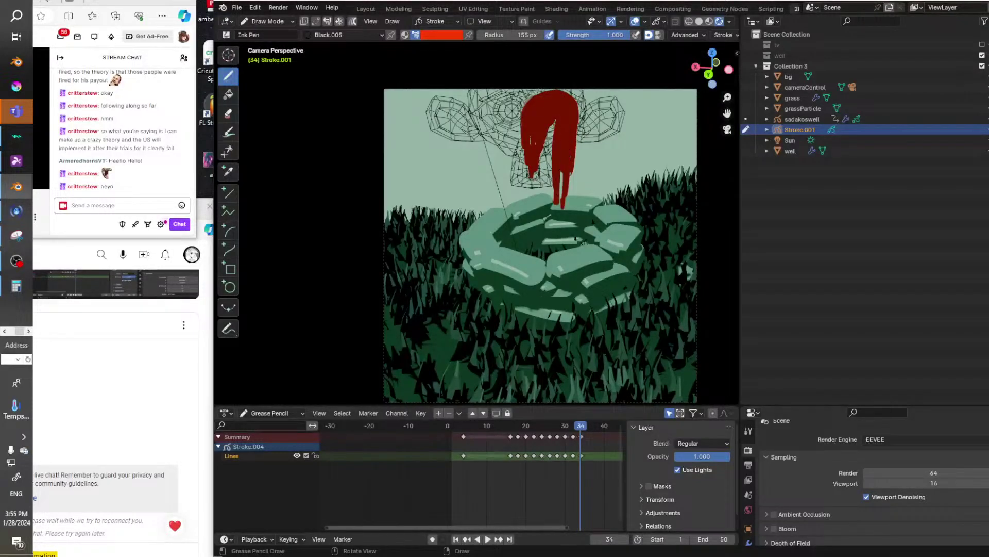
Lengthen the red hair strands down into the well opening and fill the gaps between them.
drag(560, 169, 560, 226)
mouse_move(552, 134)
mouse_down()
mouse_move(549, 210)
mouse_move(553, 150)
mouse_up()
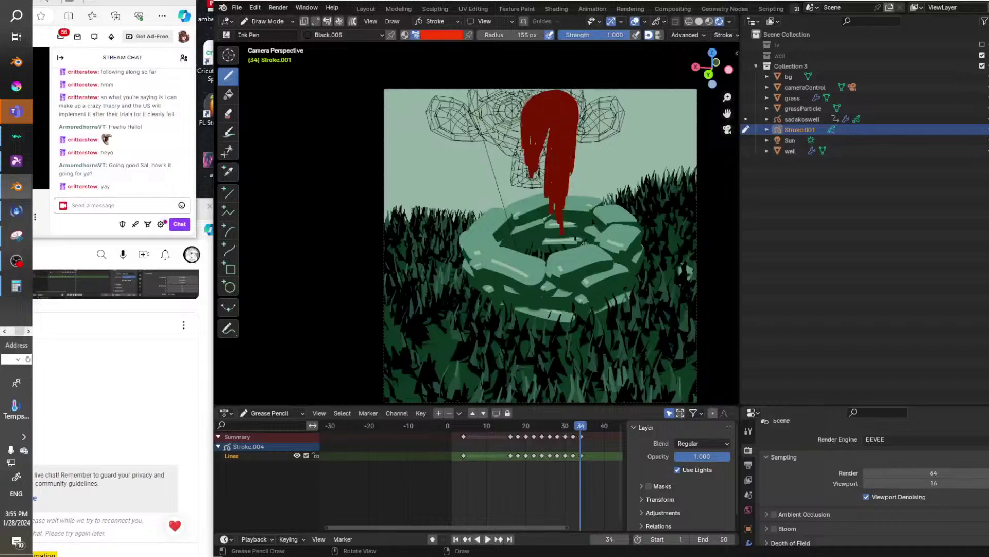
drag(547, 199, 553, 239)
drag(530, 135, 536, 204)
drag(532, 163, 529, 210)
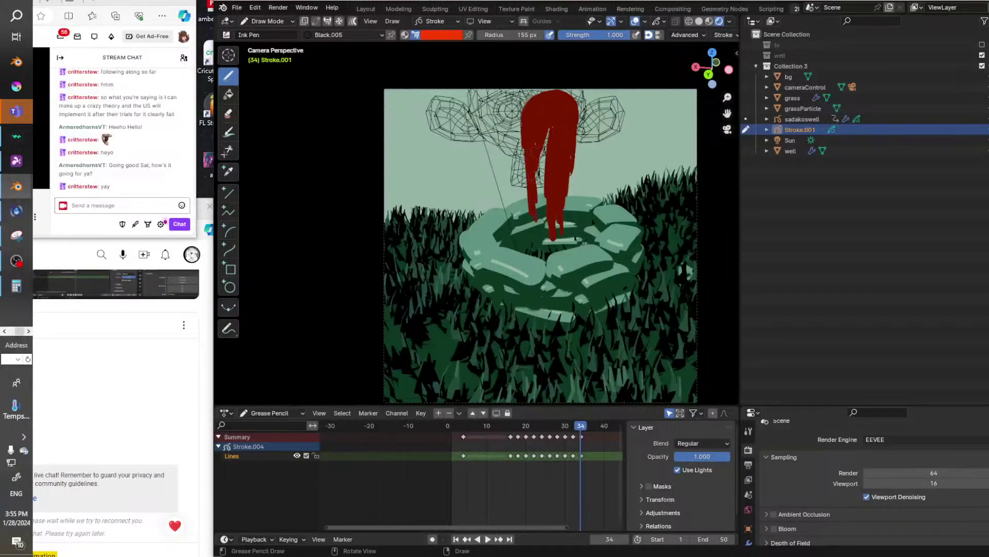
drag(539, 171, 539, 207)
drag(540, 155, 540, 205)
drag(543, 150, 543, 197)
drag(546, 128, 545, 180)
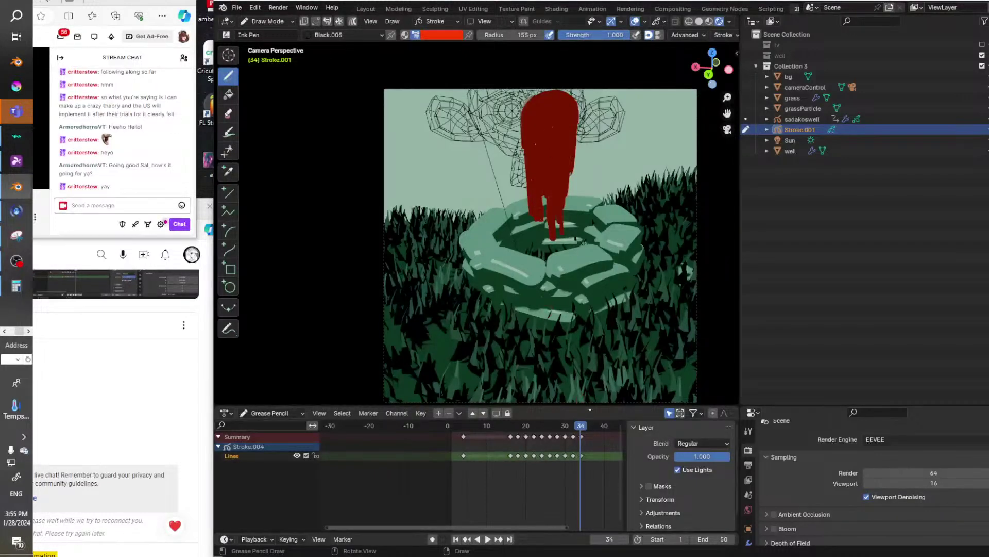
Play back the animation and jump between keyframes around frame 32 to review the poses.
key(space)
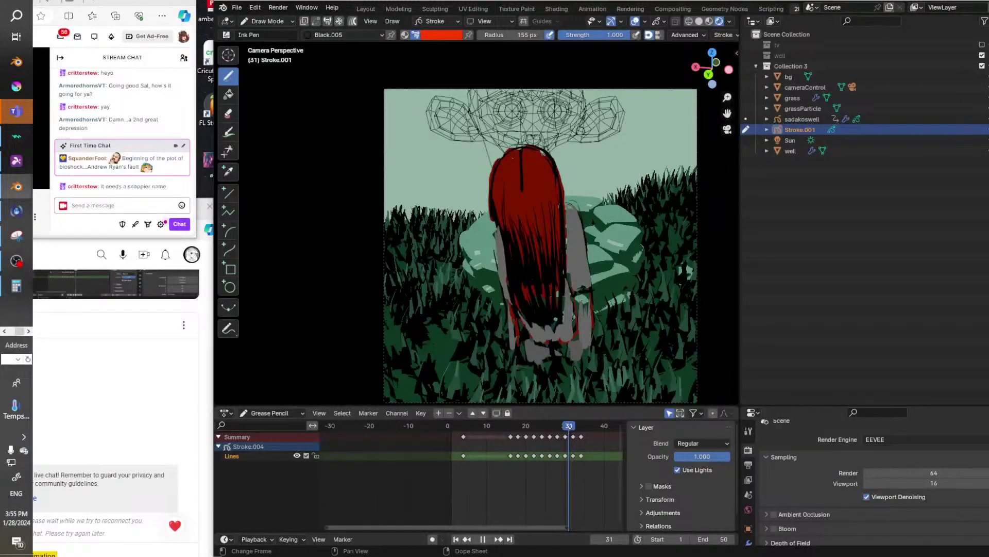
key(Up)
key(Up)
key(Down)
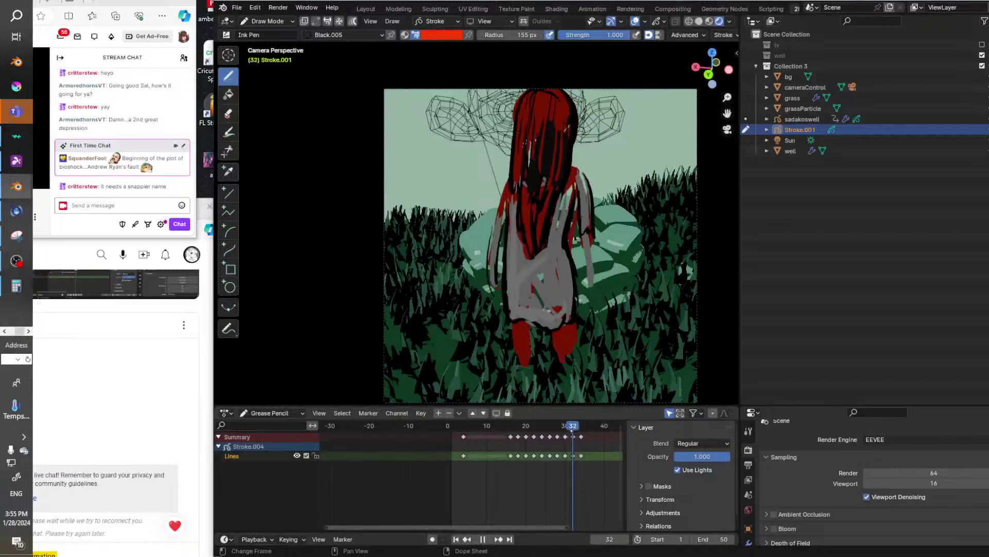
Stop the playback, return to frame 34, and extend the red hair strands down into the well opening.
key(Up)
key(space)
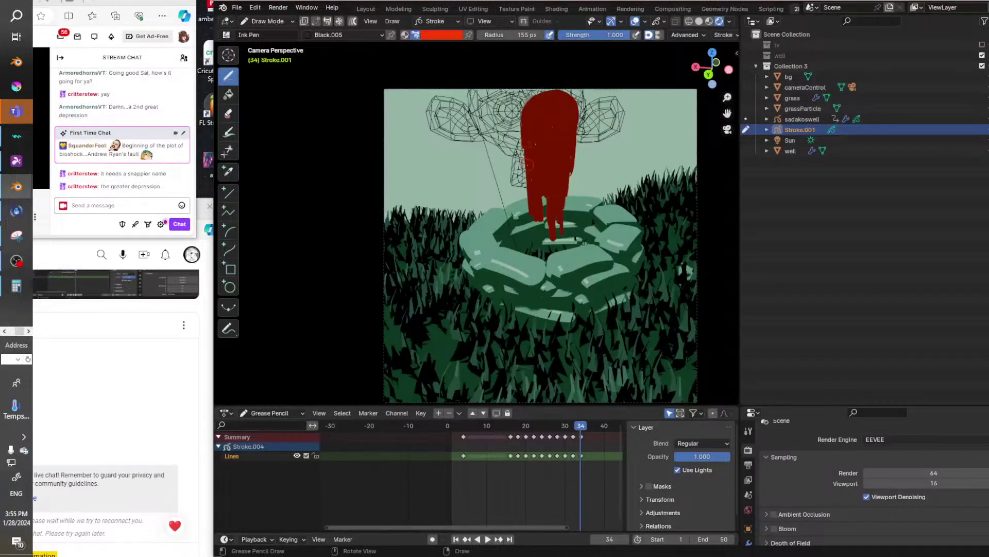
mouse_move(526, 159)
mouse_down()
mouse_move(522, 209)
mouse_move(534, 227)
mouse_move(545, 206)
mouse_move(547, 229)
mouse_up()
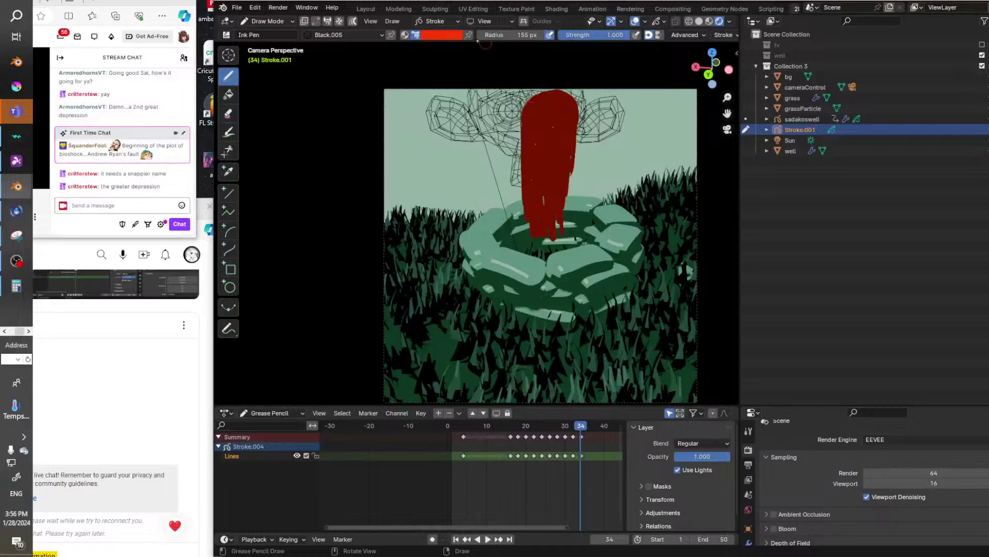
Switch the Ink Pen colour to black and draw fine strand lines over the red hair.
click(435, 35)
click(437, 34)
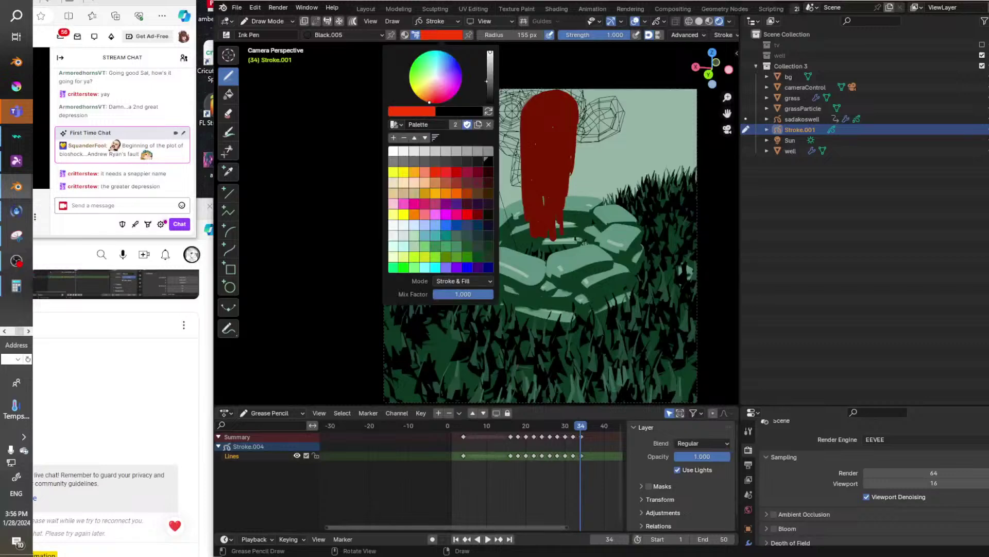
click(491, 160)
mouse_move(522, 101)
mouse_down()
mouse_move(525, 182)
mouse_move(541, 189)
mouse_up()
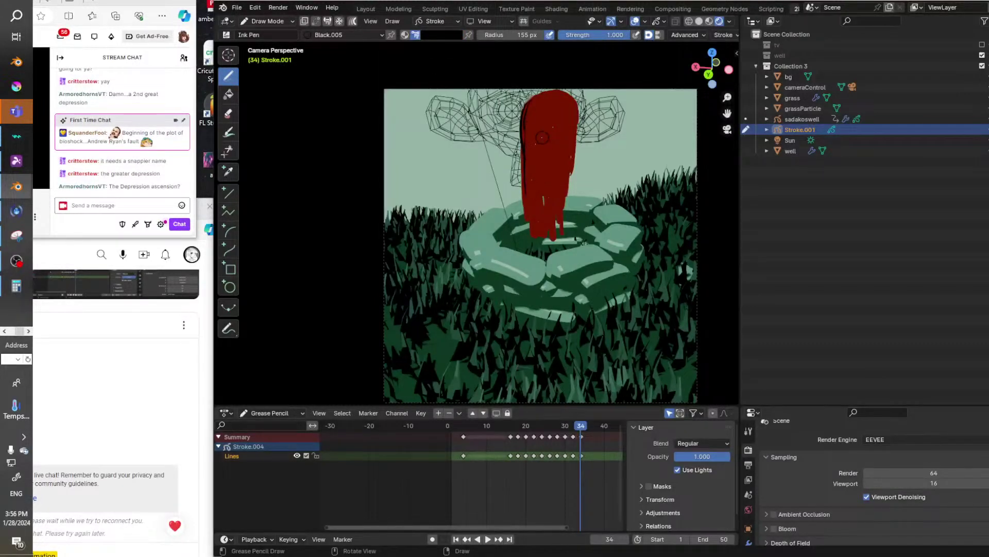
mouse_move(531, 146)
mouse_down()
mouse_move(532, 197)
mouse_move(551, 198)
mouse_up()
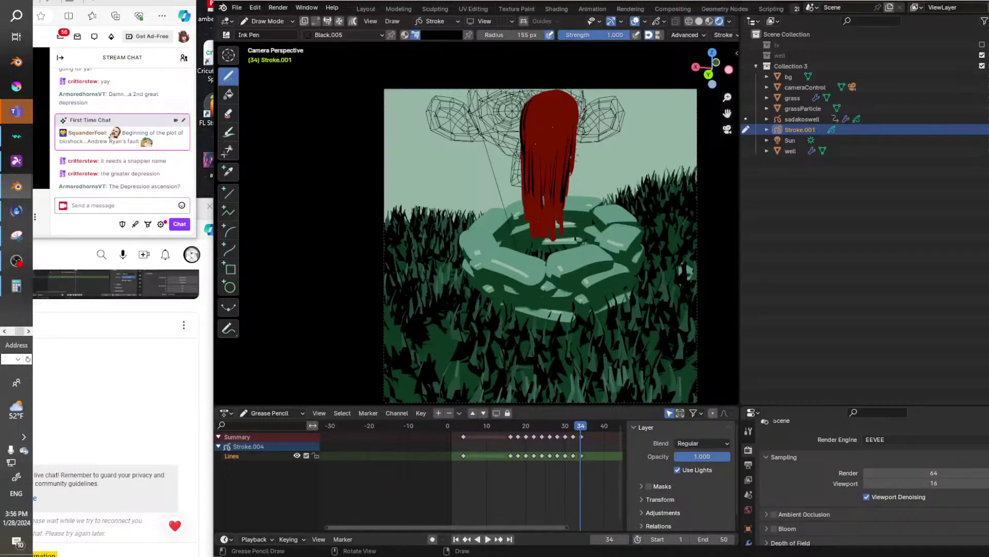
Sketch the shoulders and one arm in black and add dark strands to the lower ends of the hair.
drag(576, 151, 586, 166)
drag(510, 155, 516, 233)
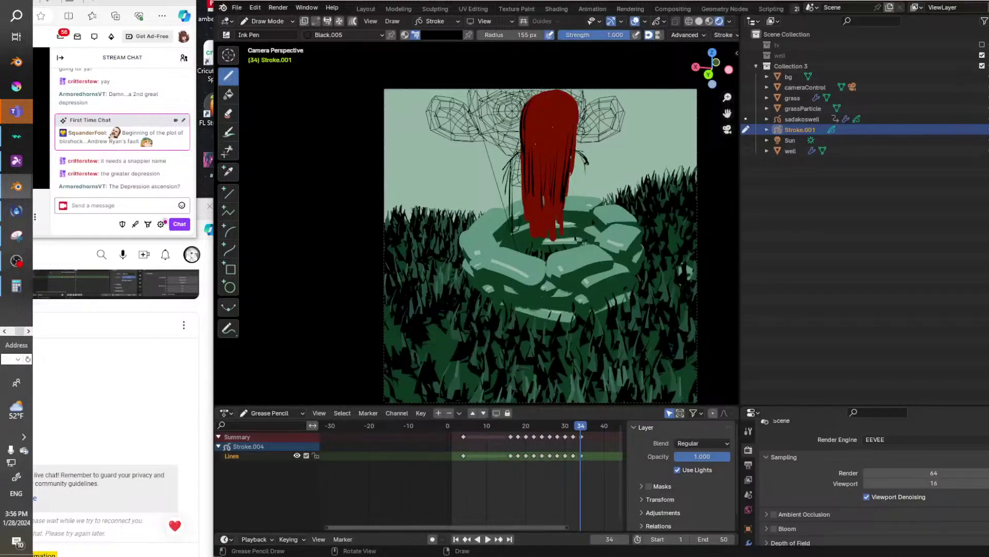
mouse_move(582, 426)
mouse_down()
mouse_move(573, 430)
mouse_move(582, 433)
mouse_up()
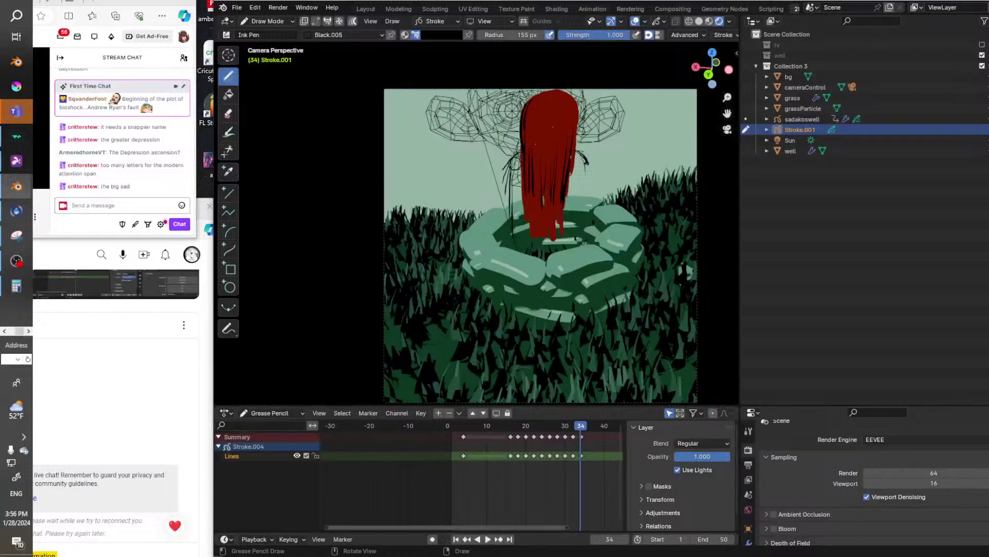
mouse_move(520, 157)
mouse_down()
mouse_move(527, 229)
mouse_move(548, 241)
mouse_up()
drag(549, 205, 553, 244)
drag(560, 207, 562, 243)
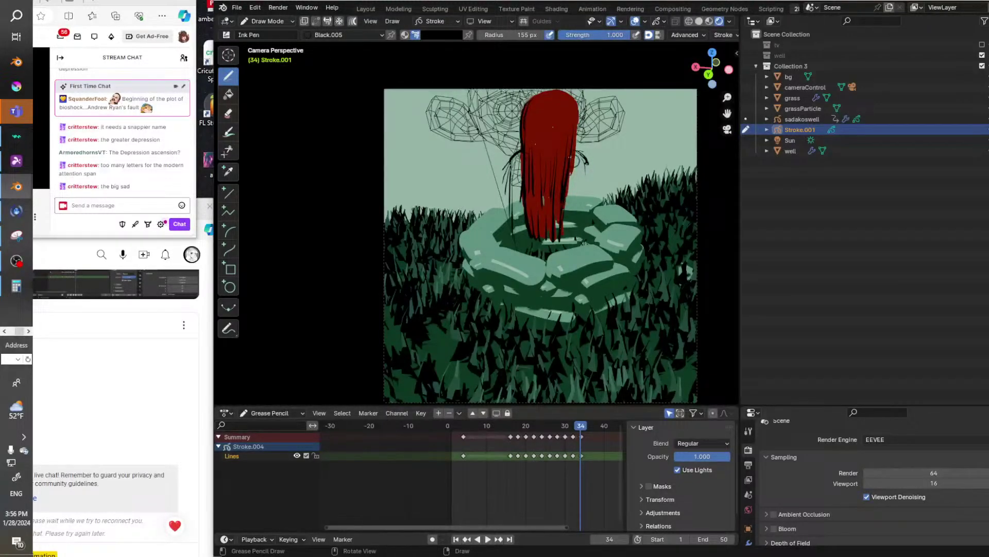
Outline the other arm in black and sketch long body lines below the hair over the well's front.
mouse_move(566, 168)
mouse_down()
mouse_move(564, 241)
mouse_move(570, 230)
mouse_up()
drag(582, 146, 592, 202)
drag(587, 163, 584, 251)
drag(573, 203, 568, 261)
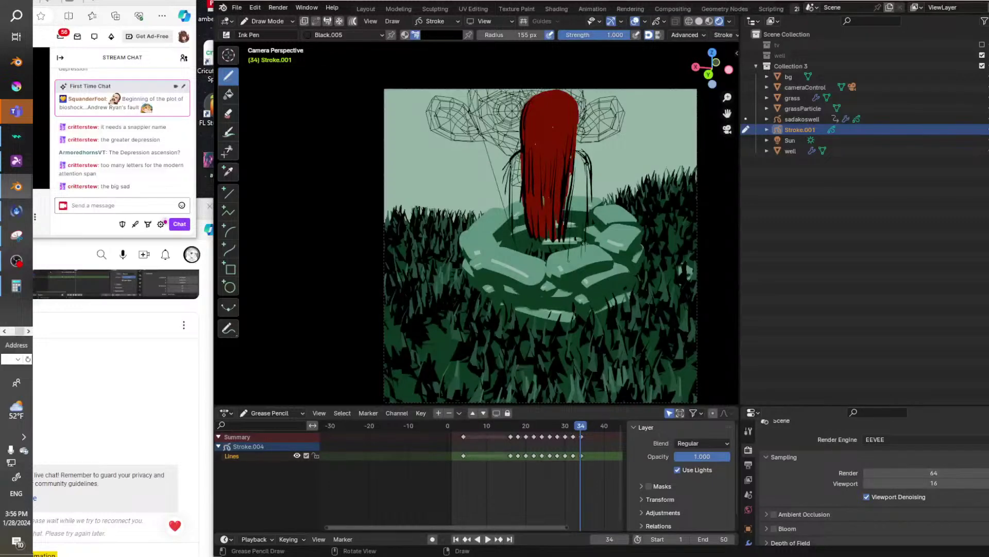
drag(524, 228, 521, 315)
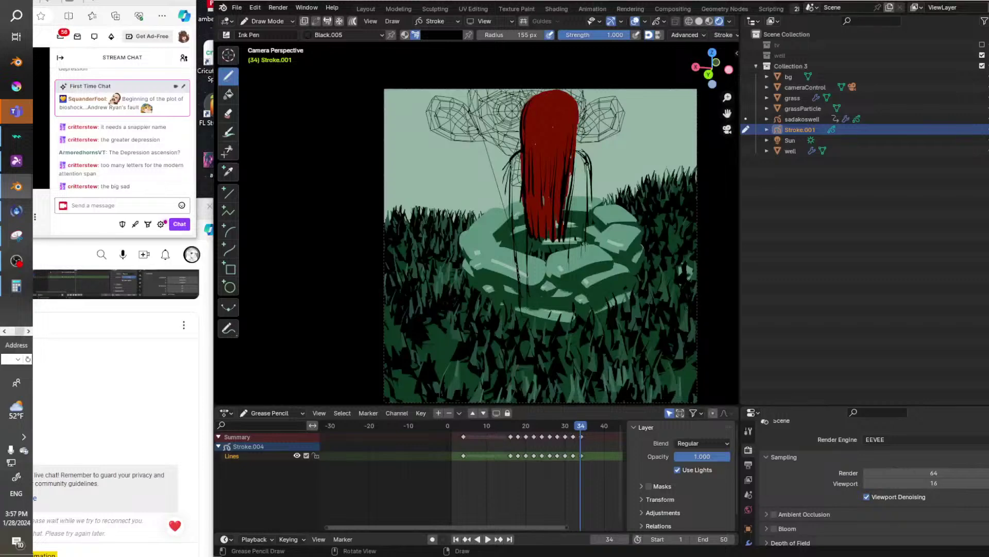
drag(557, 252, 531, 288)
Go to frame 32, enlarge the properties area, and look through the output properties and the brush's stroke settings.
key(space)
drag(581, 428, 575, 428)
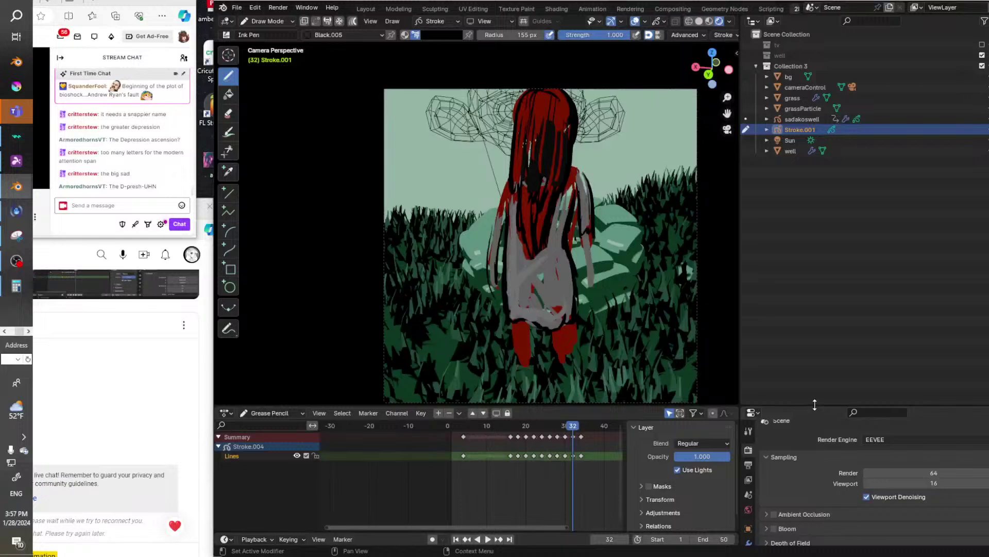
drag(827, 407, 816, 175)
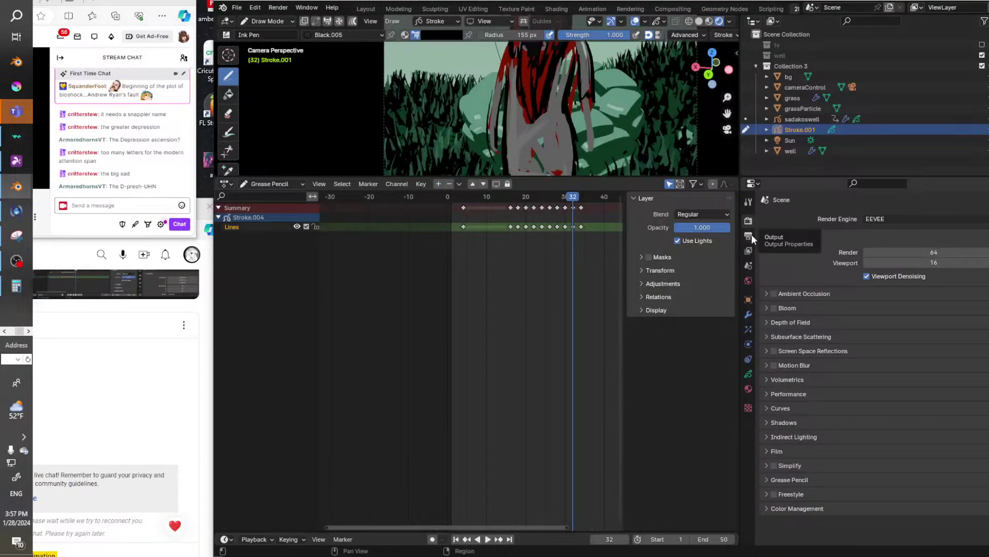
click(750, 235)
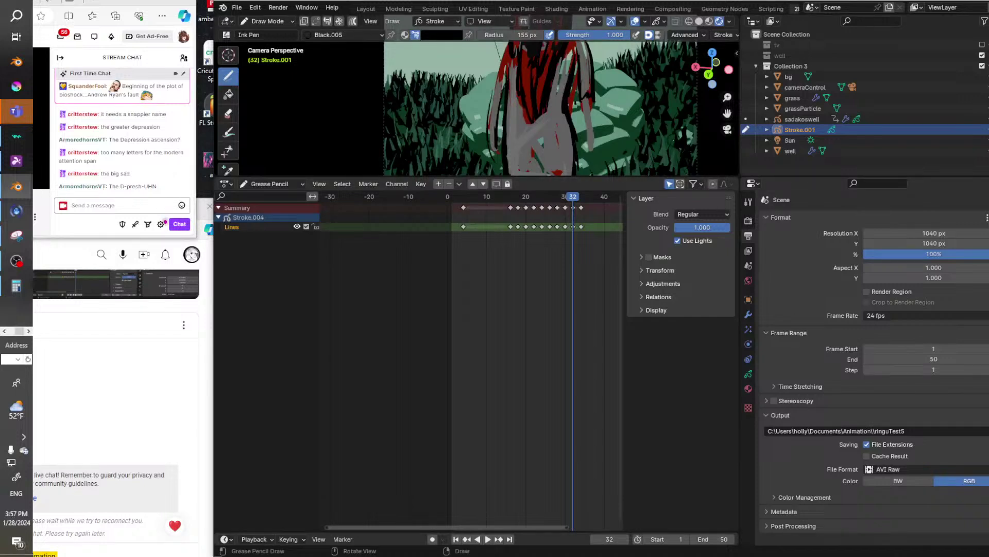
click(725, 35)
click(722, 35)
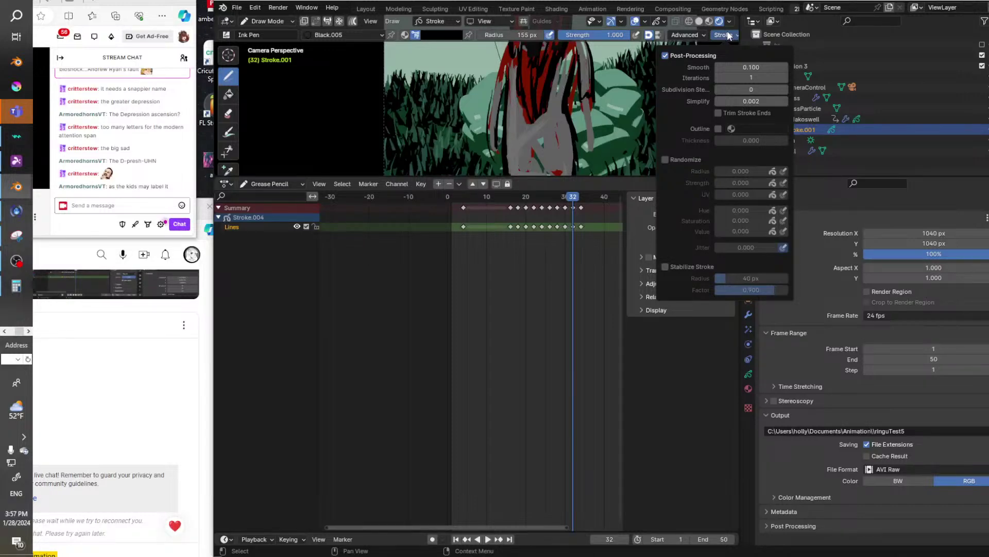
click(727, 33)
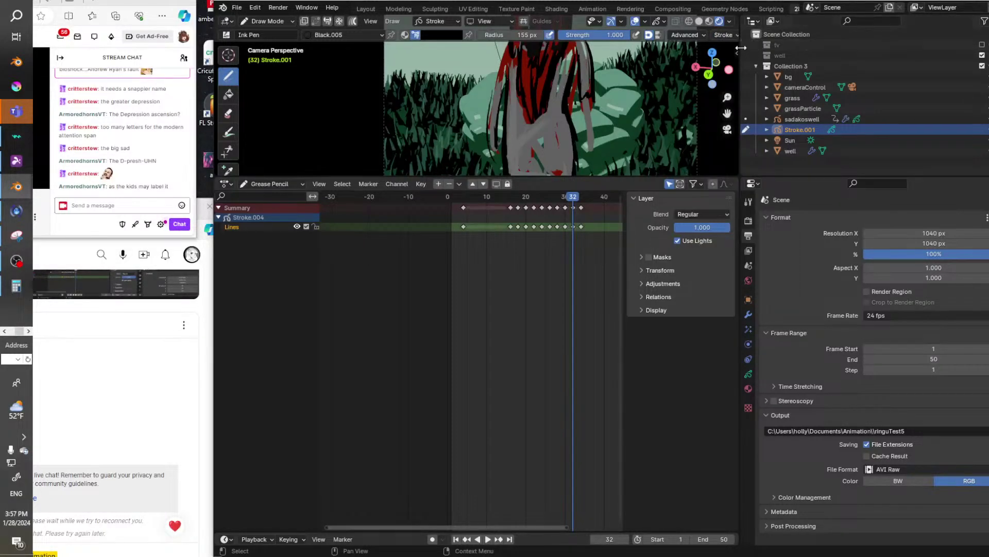
Widen the viewport and look through the brush's advanced and stroke settings and the sidebar's item and view settings.
drag(741, 52, 964, 52)
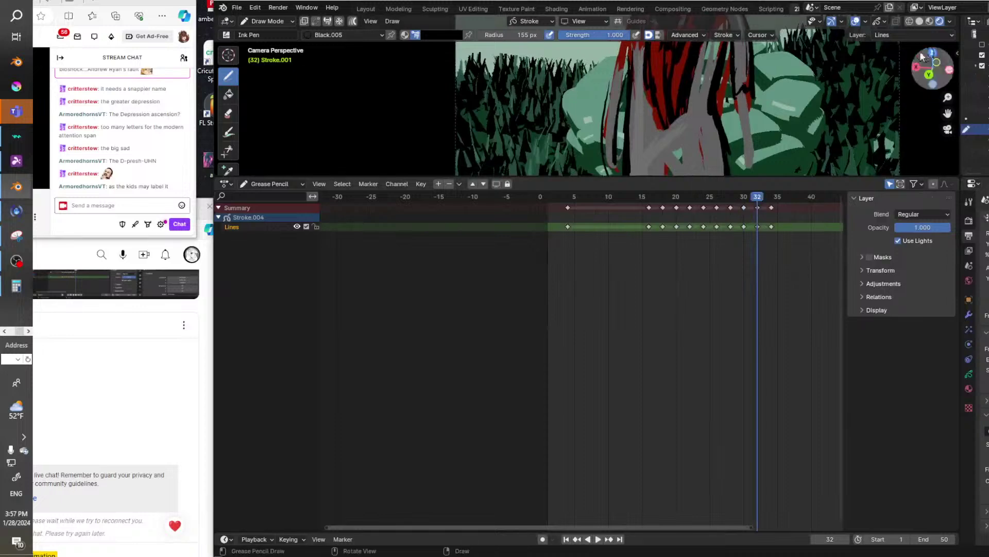
click(907, 36)
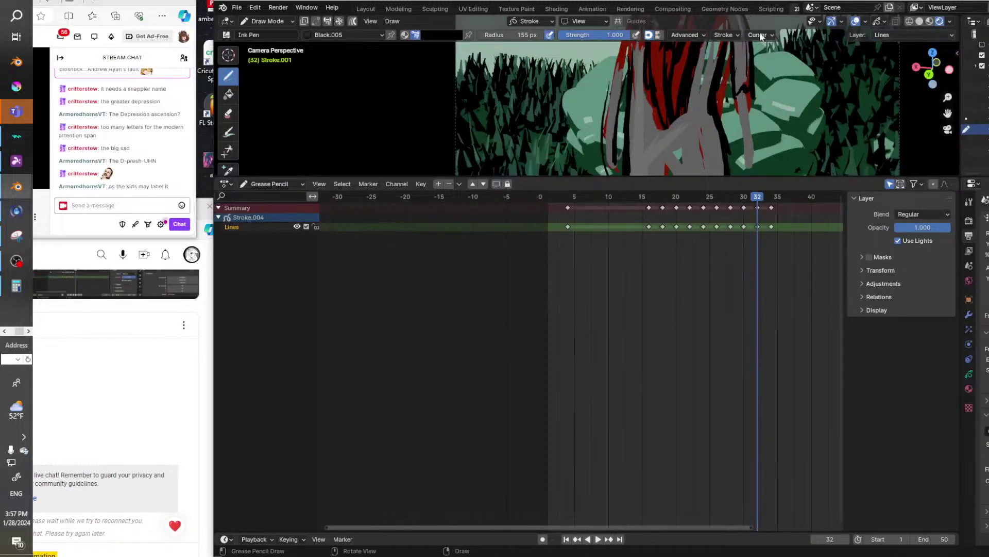
click(958, 53)
scroll(905, 106, down, 3)
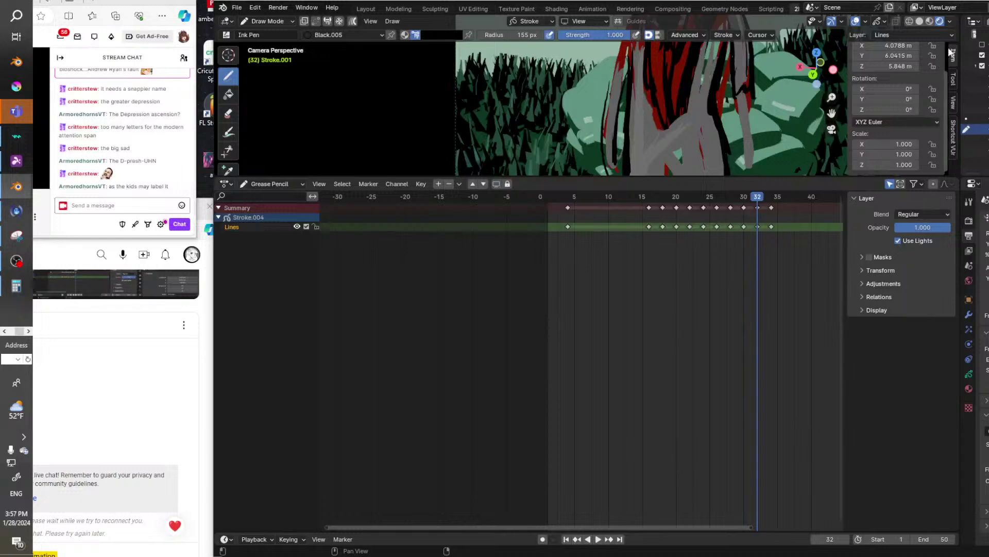
drag(956, 35, 956, 35)
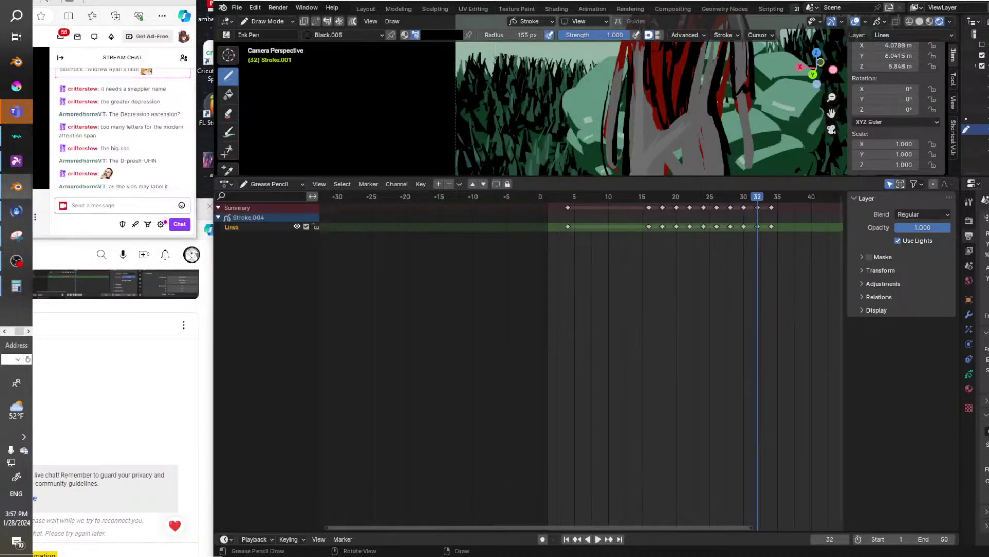
click(678, 36)
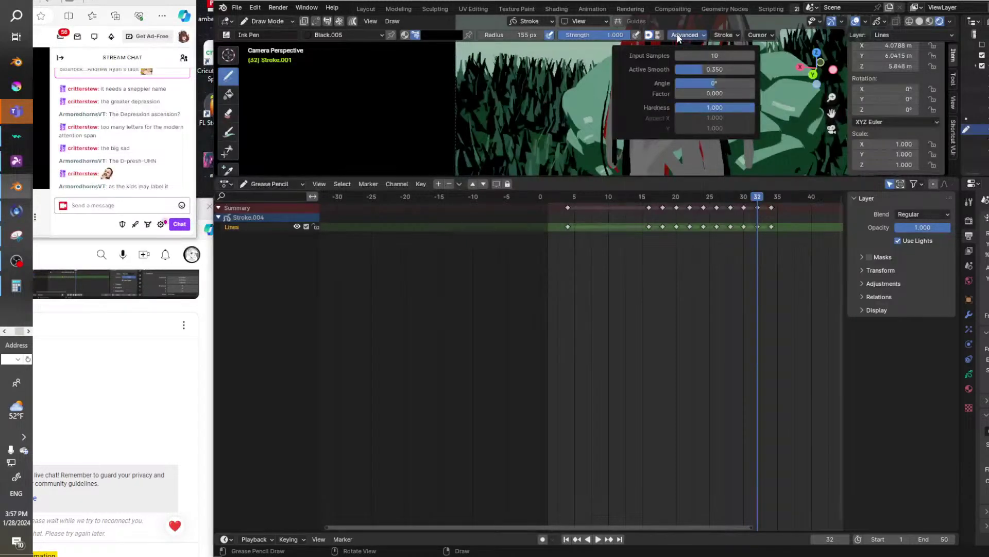
click(724, 34)
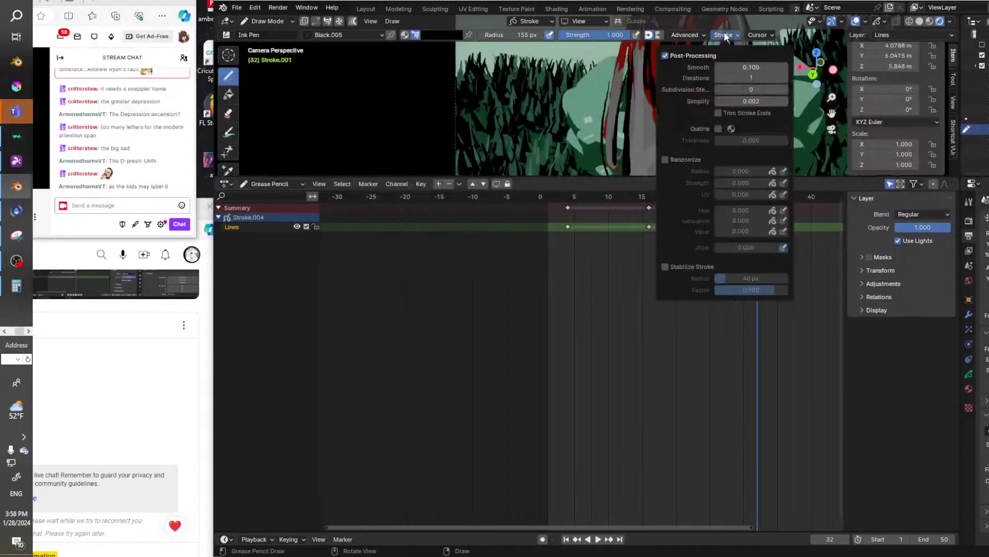
click(725, 35)
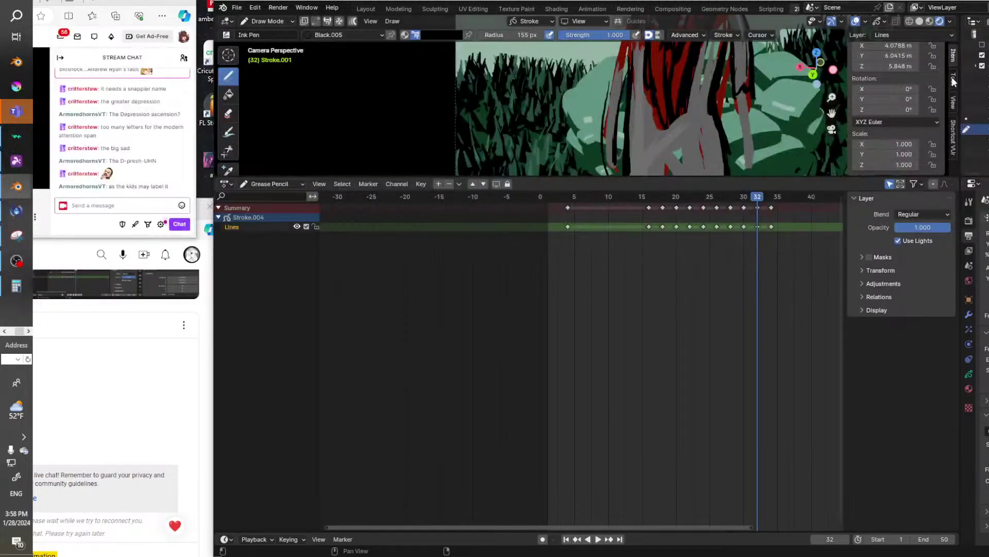
click(953, 103)
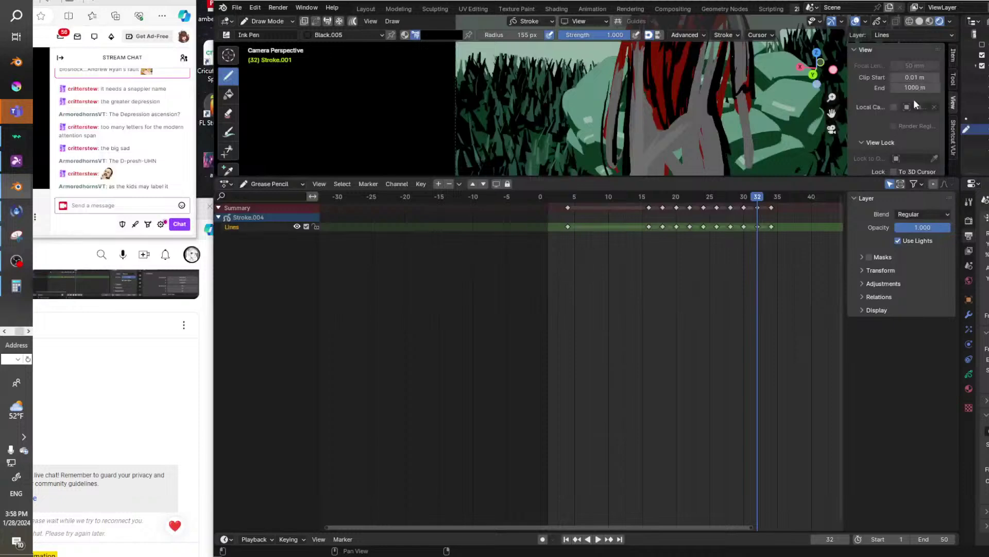
scroll(920, 114, down, 4)
scroll(922, 120, down, 3)
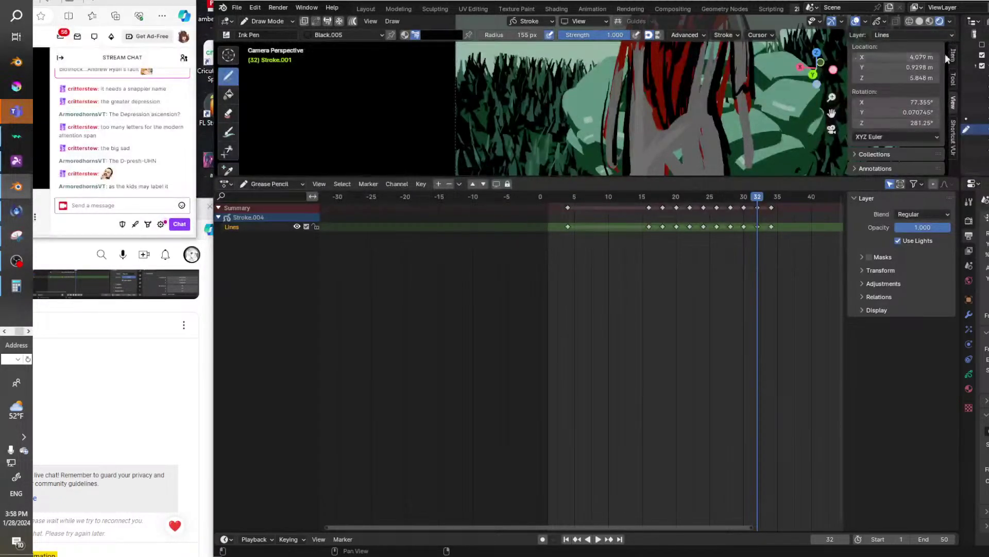
Enable the Canvas, Fade Inactive Layers and Fade Inactive Objects grease pencil overlays, and play the frames around 32 to check them.
click(885, 22)
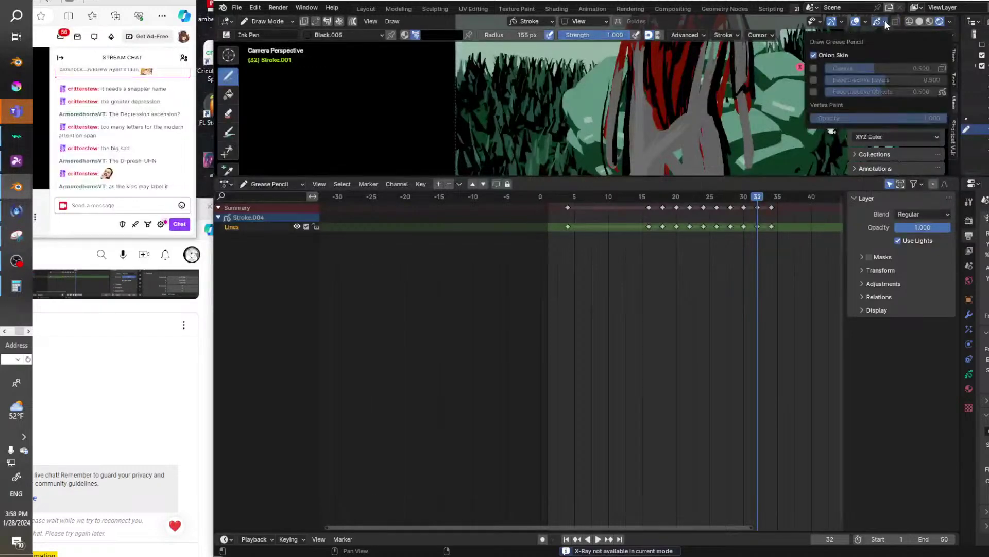
click(815, 68)
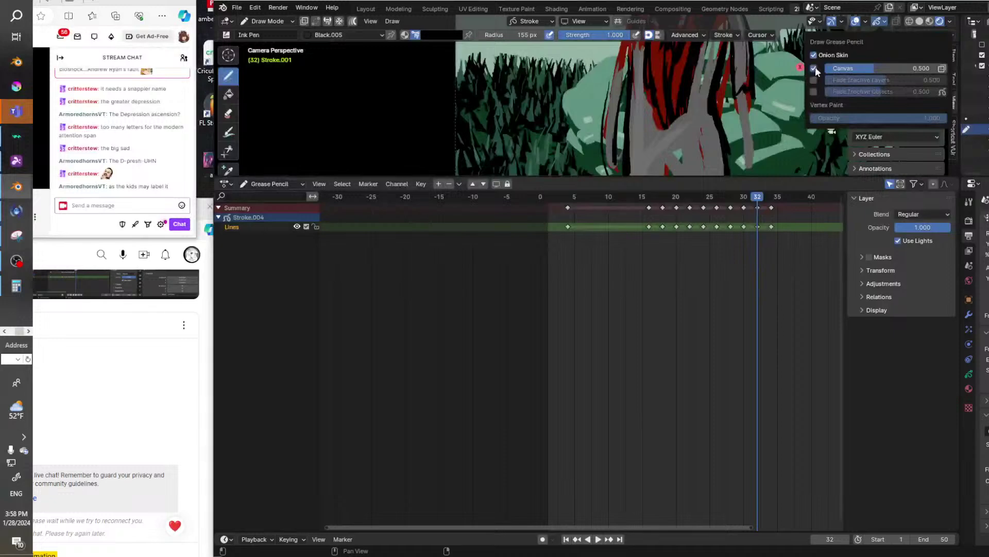
click(814, 80)
click(813, 91)
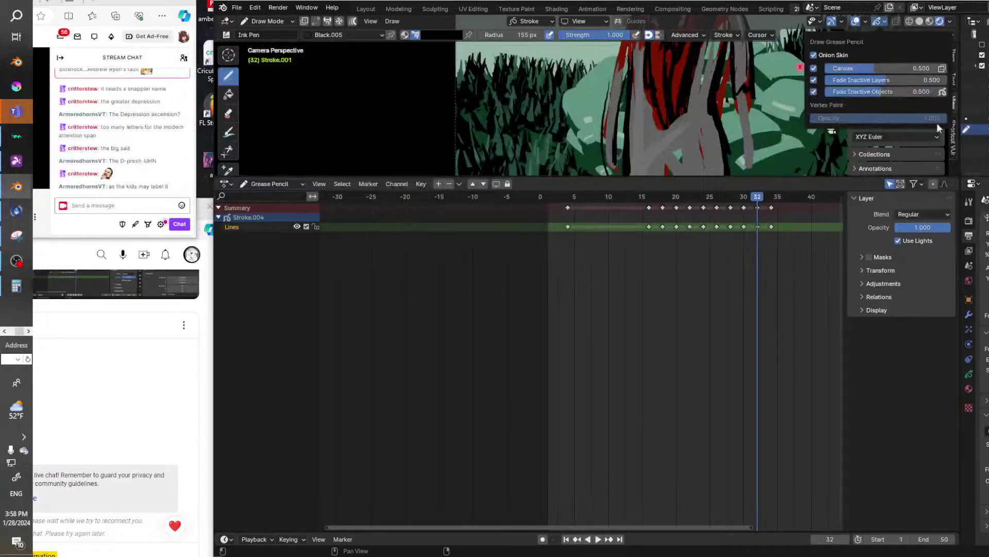
key(space)
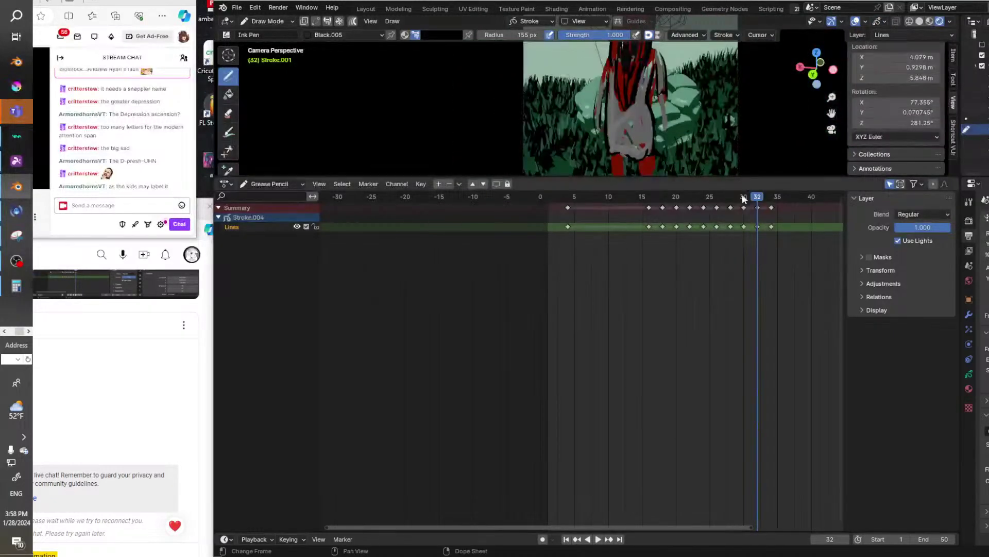
drag(734, 198, 759, 204)
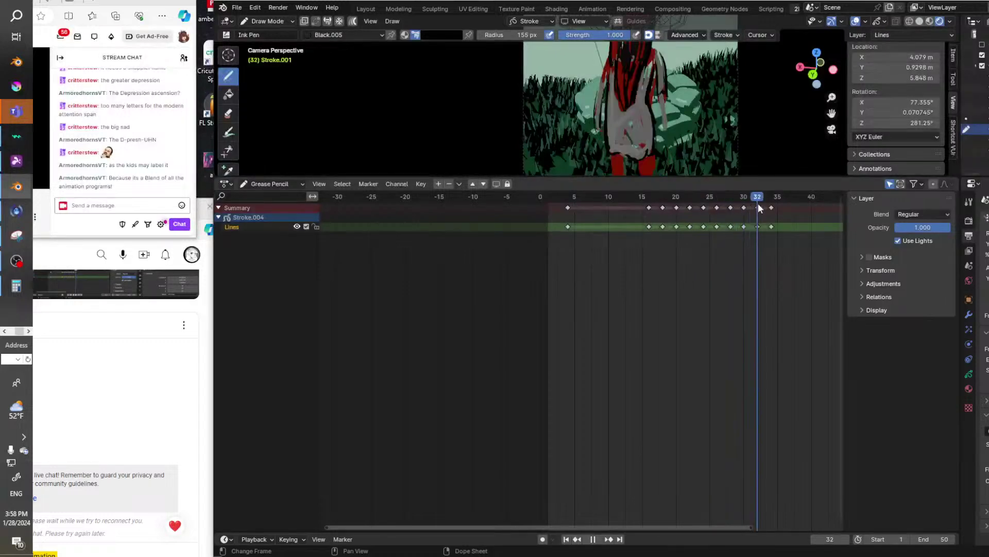
key(space)
Save the Blender file and enlarge the 3D viewport over the timeline.
click(237, 8)
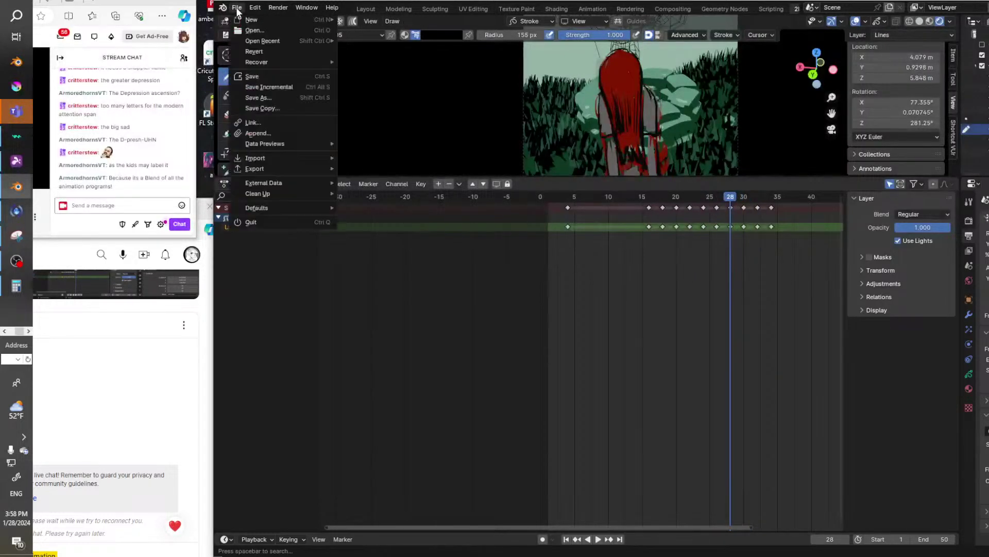
click(253, 76)
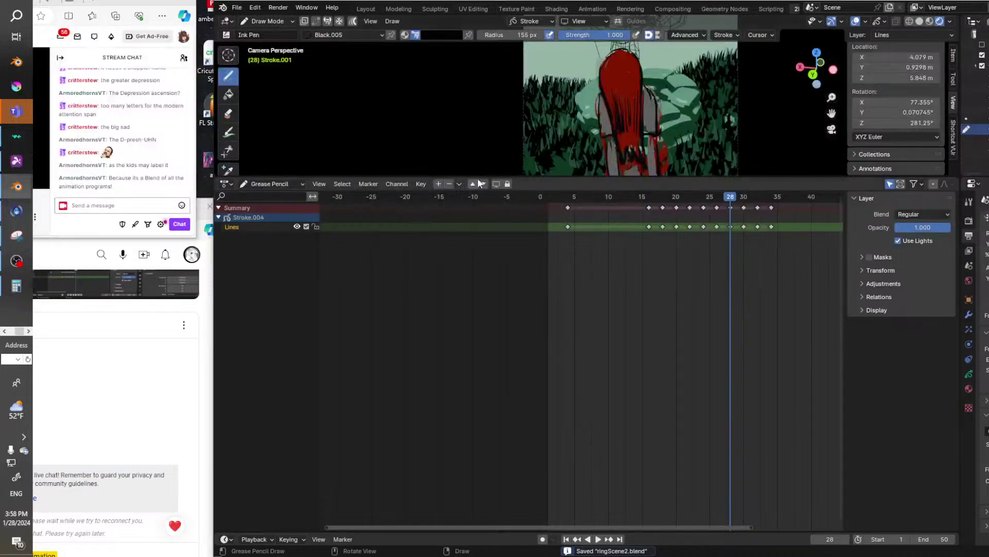
drag(527, 178, 528, 323)
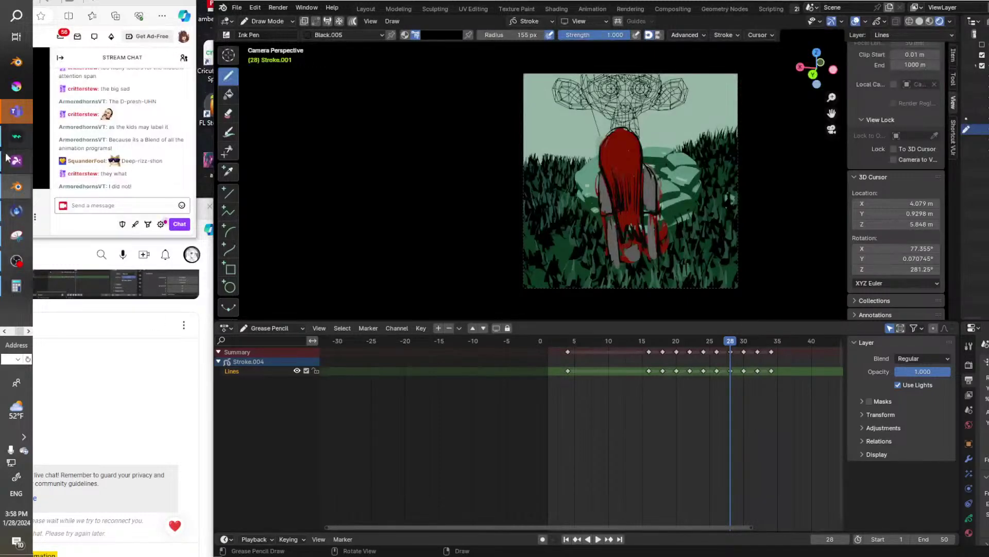
Switch to the web browser and start entering a new search in place of the onion skinning query.
click(4, 331)
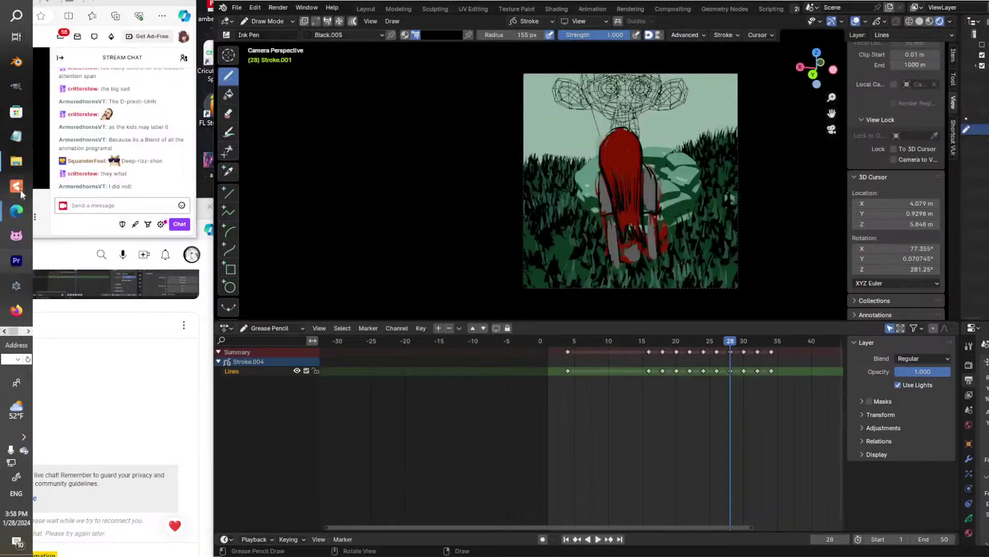
mouse_move(14, 216)
click(74, 266)
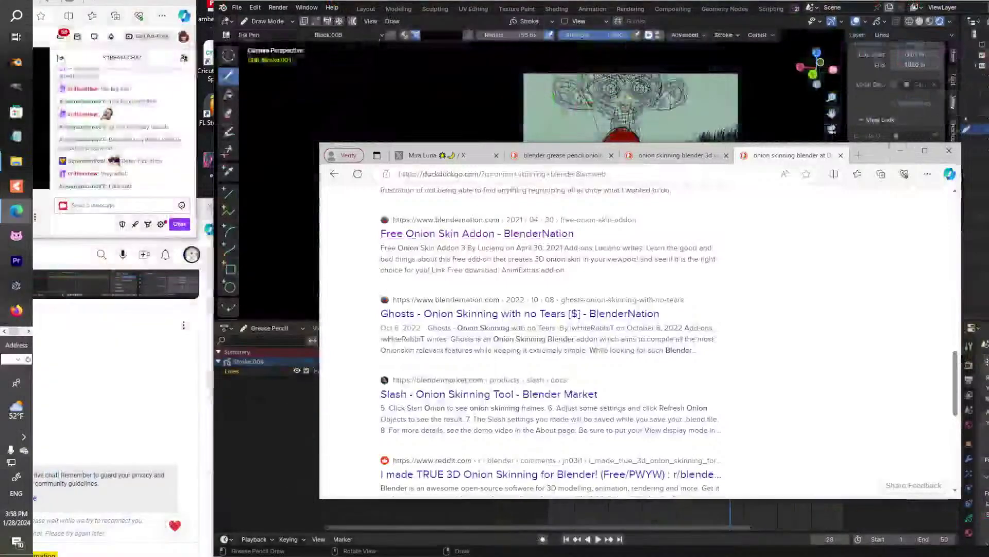
click(644, 175)
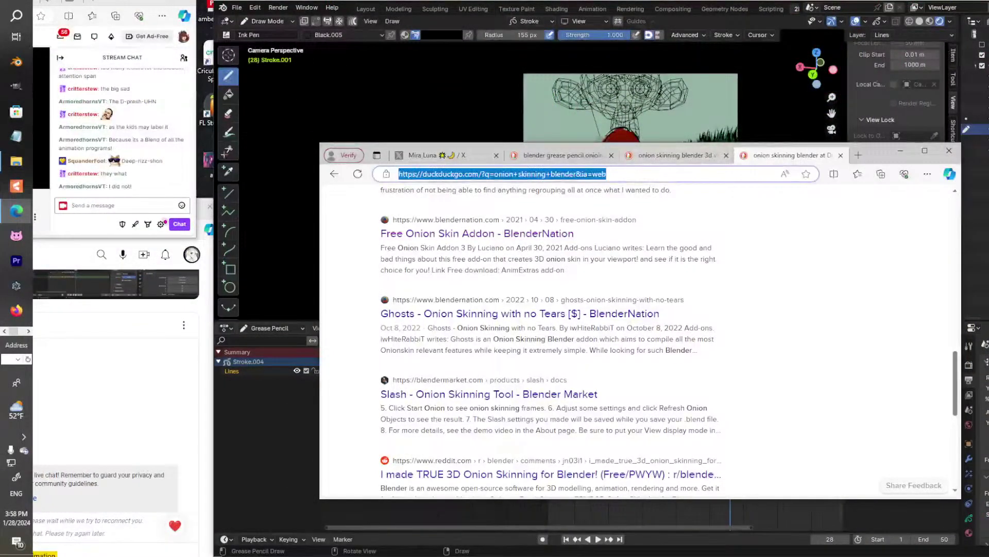
text(big)
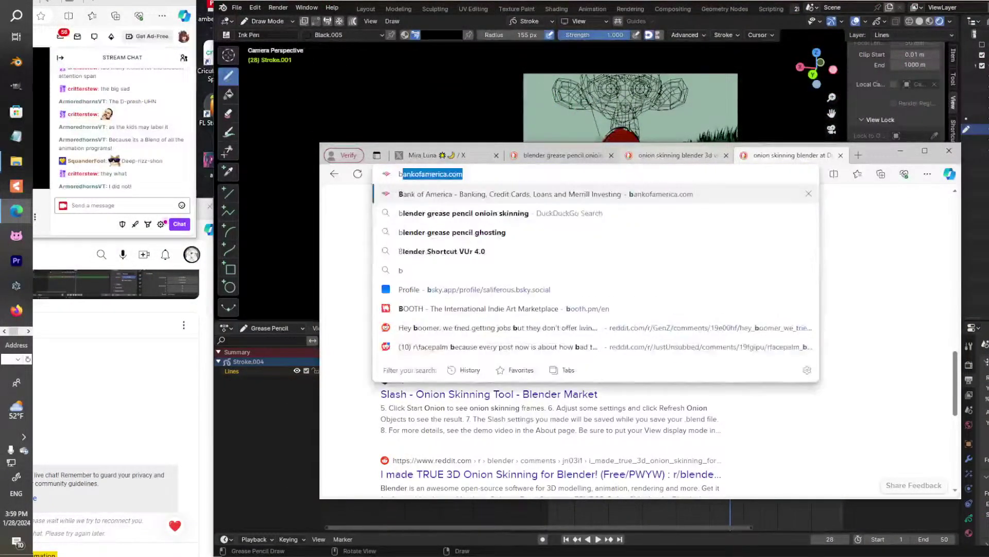
Search the web for "big bunny game blender" and open the Big Buck Bunny page on Blender Studio.
text( bunn)
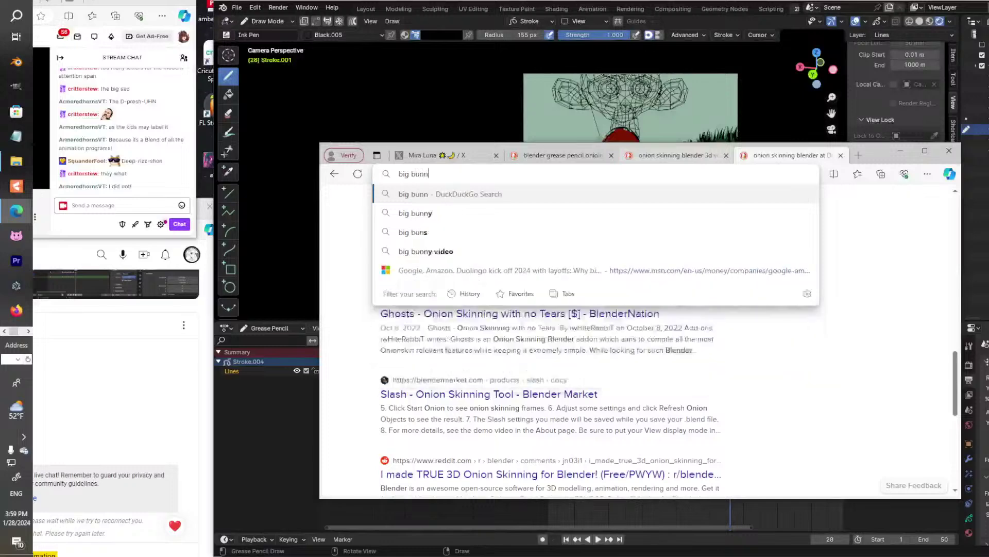
text(y game blender)
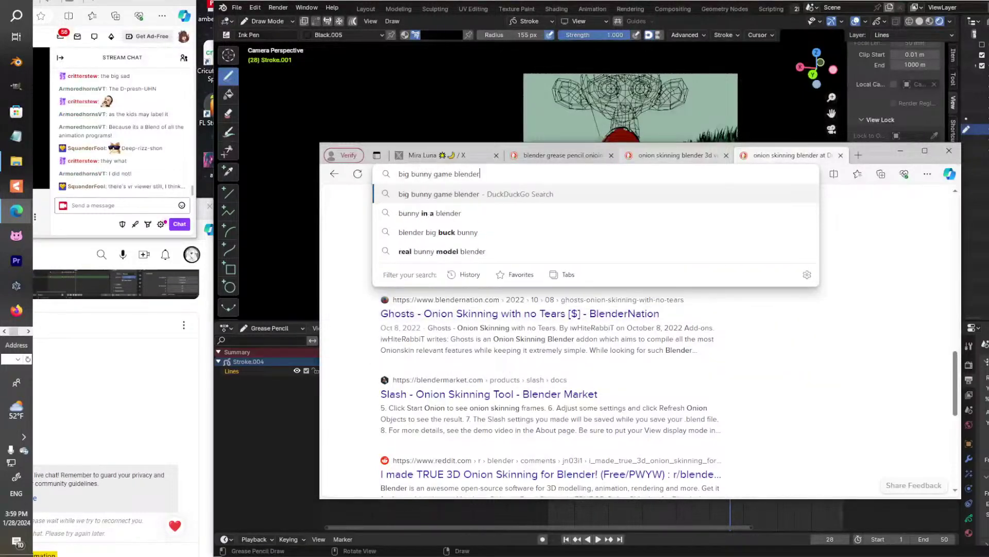
key(Return)
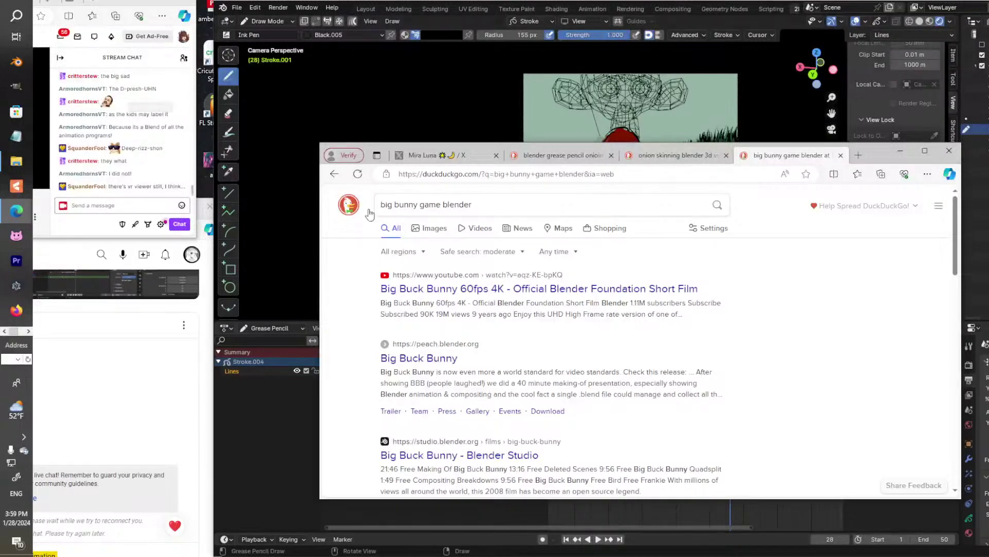
click(488, 209)
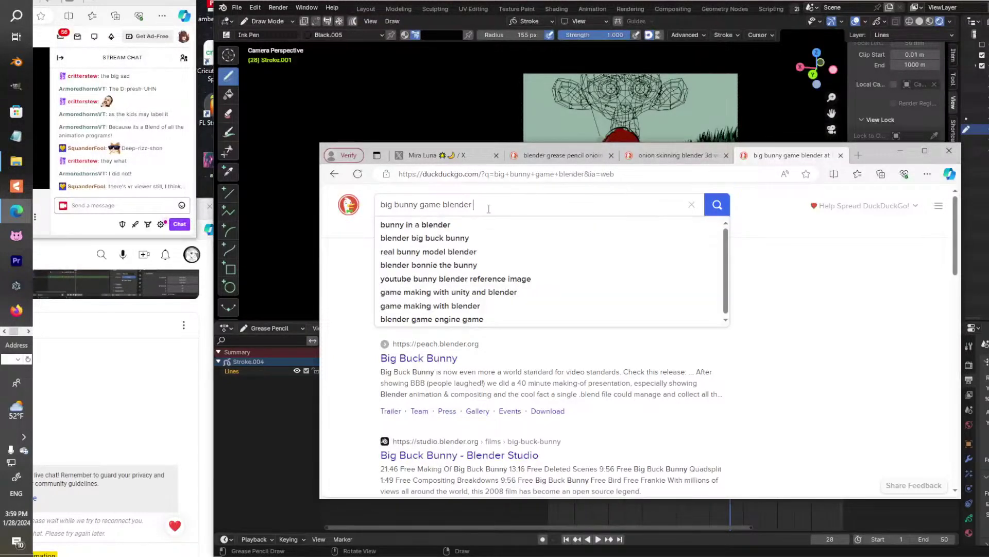
key(Return)
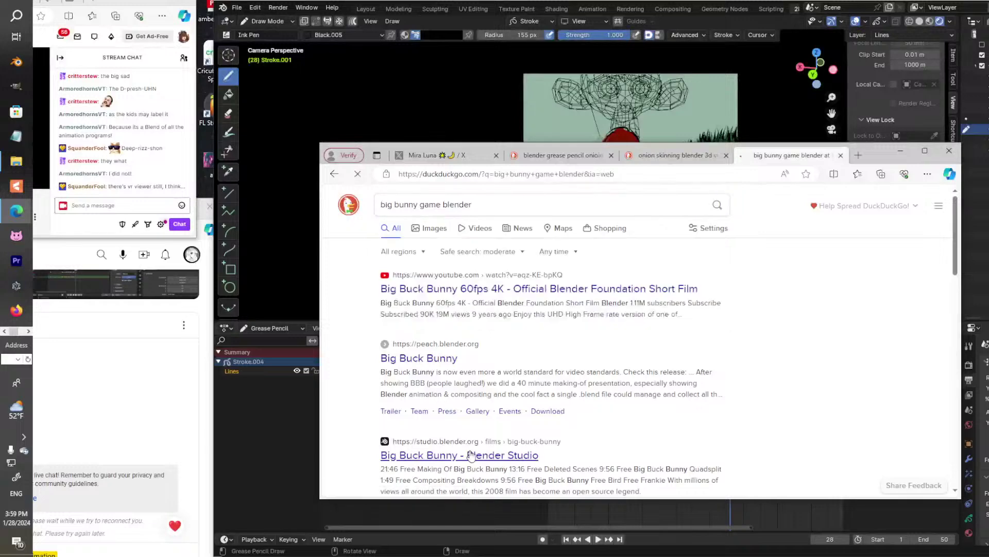
click(520, 455)
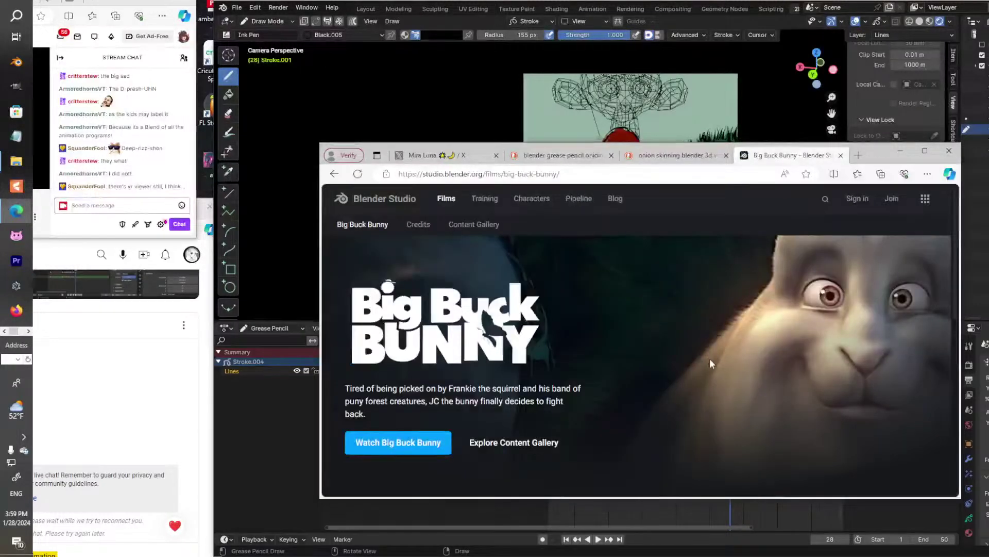
Look through the Big Buck Bunny page down to its featured content gallery.
scroll(710, 363, down, 10)
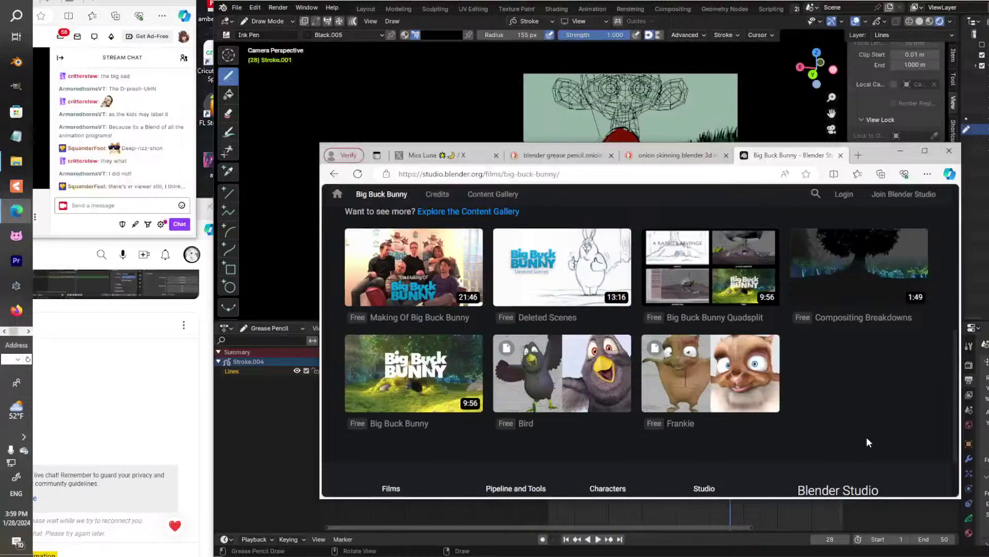
scroll(866, 437, up, 10)
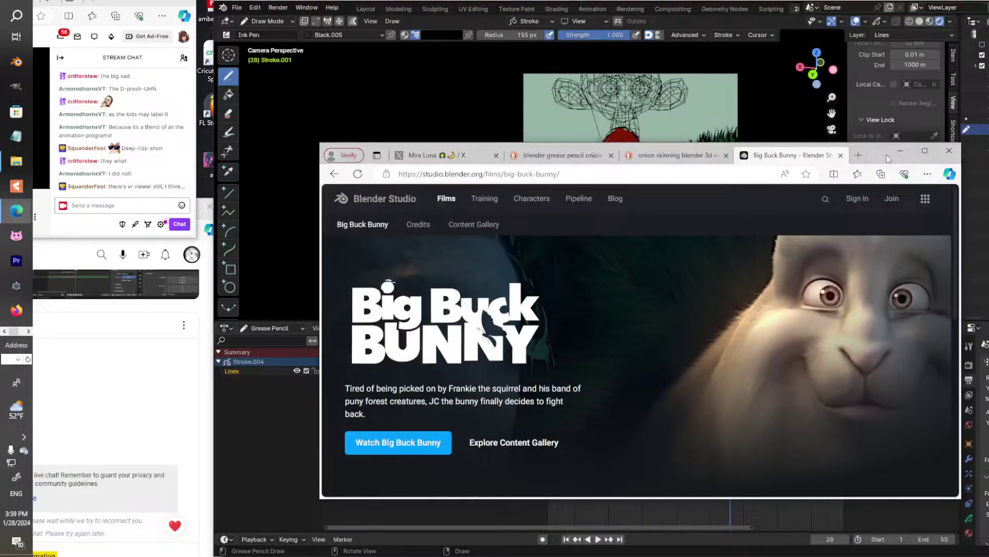
drag(888, 158, 877, 58)
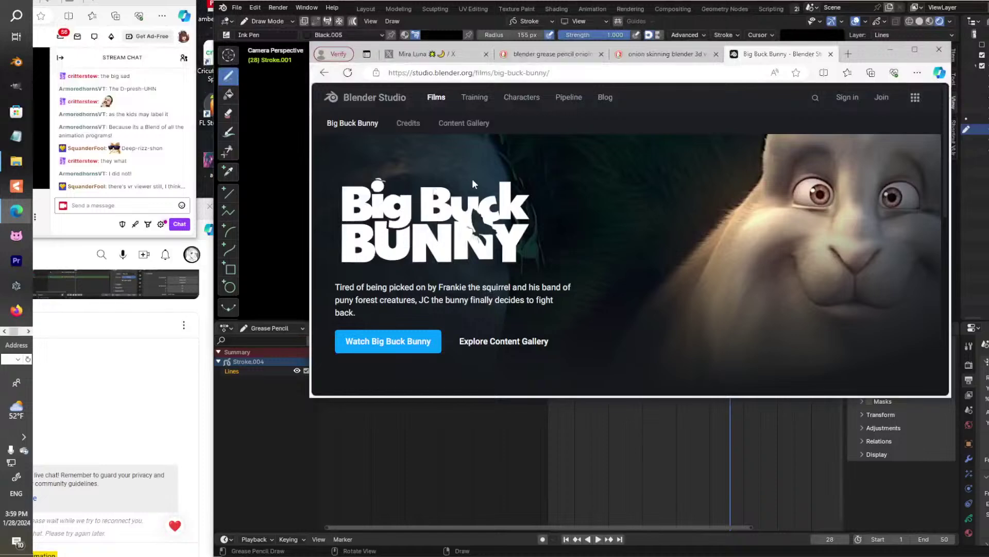
scroll(766, 263, down, 8)
scroll(814, 306, up, 1)
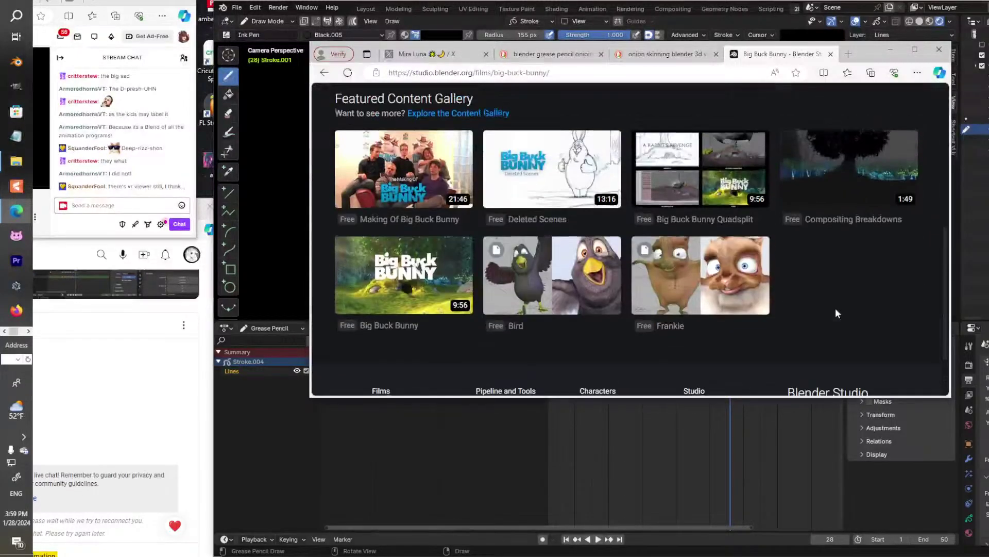
scroll(836, 312, up, 1)
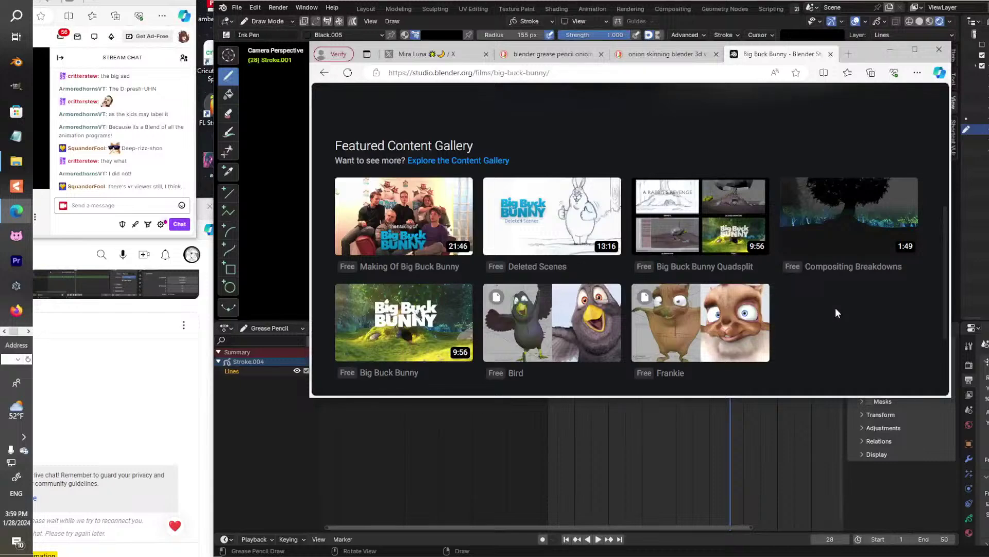
Minimize the browser to return to Blender and move the current frame to 26.
click(890, 50)
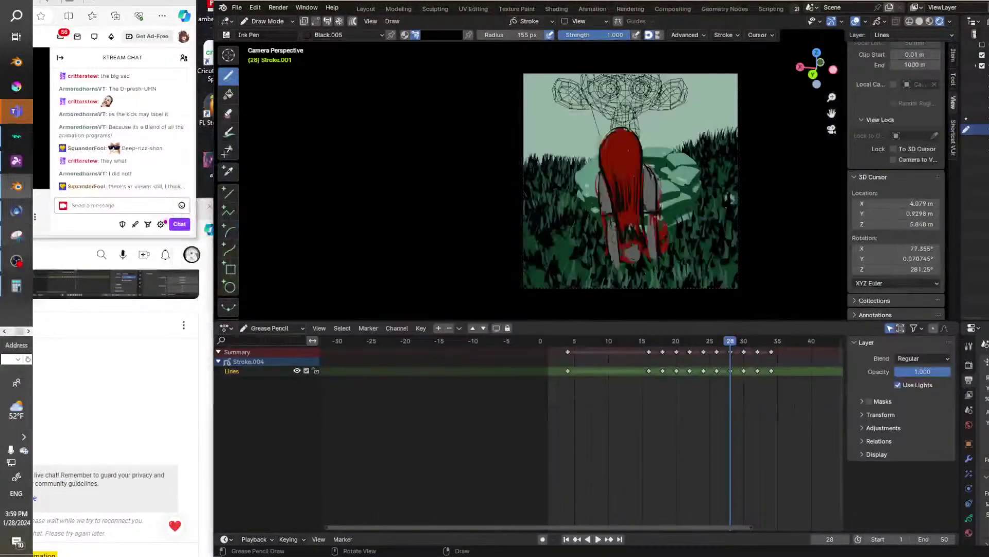
mouse_move(728, 342)
mouse_down()
mouse_move(652, 343)
mouse_move(716, 343)
mouse_up()
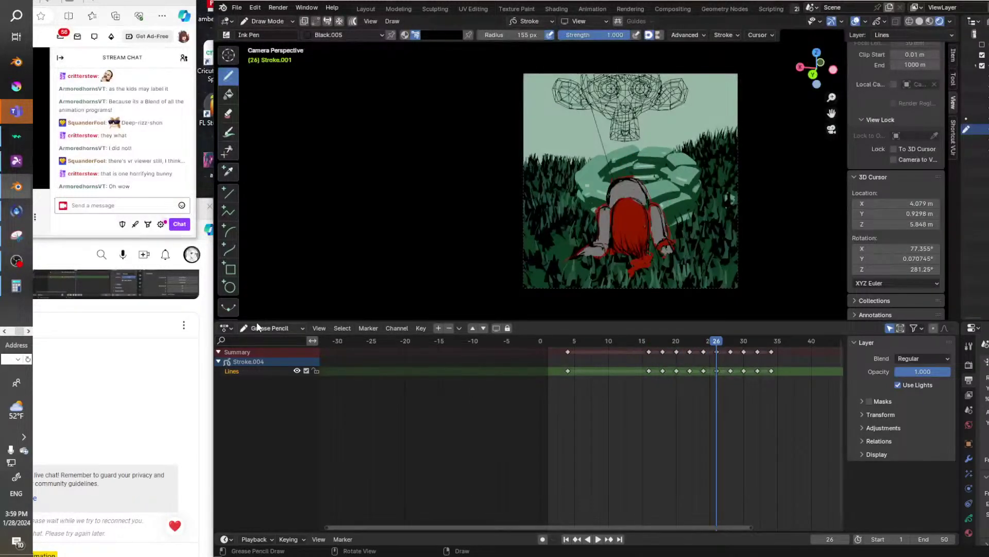
Switch back to the Big Buck Bunny browser window and open Blender Studio's Films page.
click(4, 331)
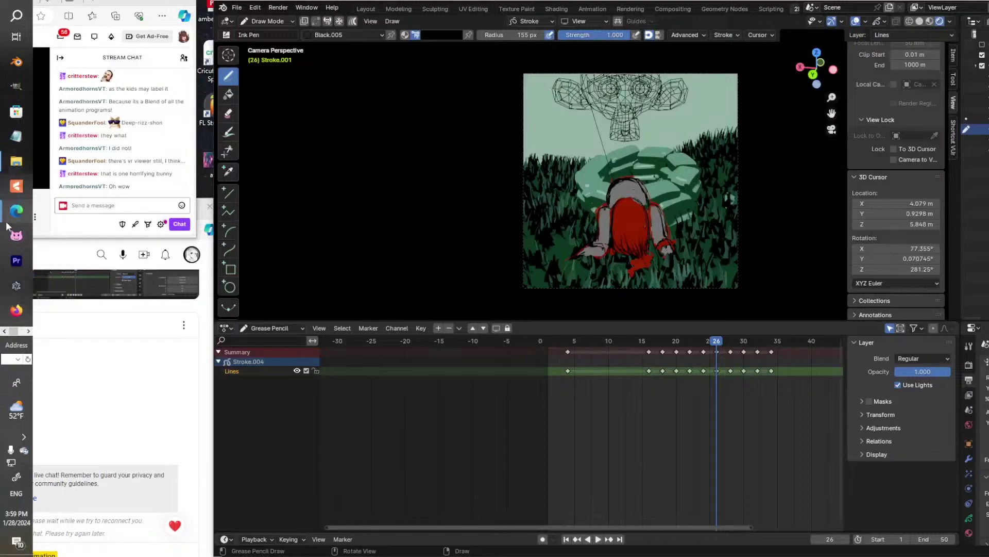
mouse_move(16, 210)
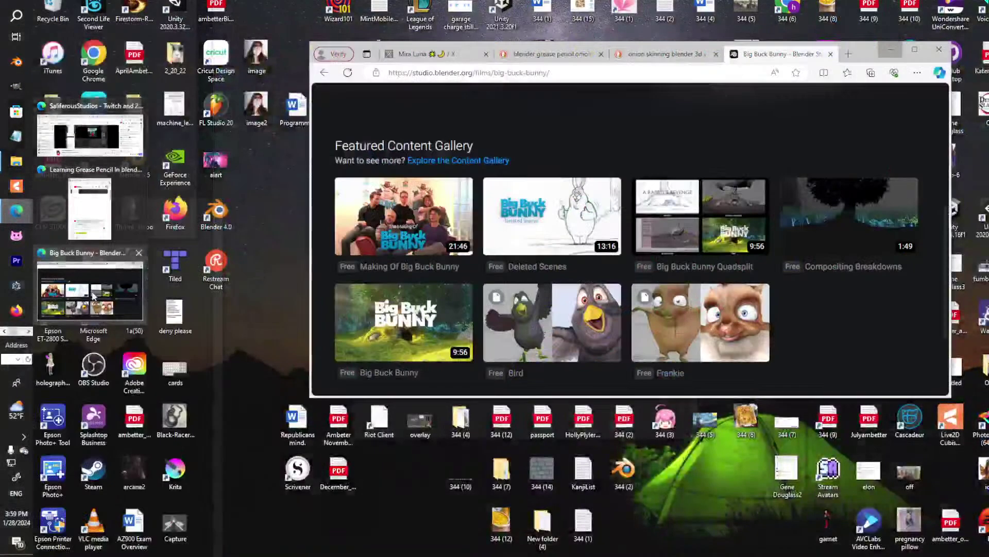
click(96, 296)
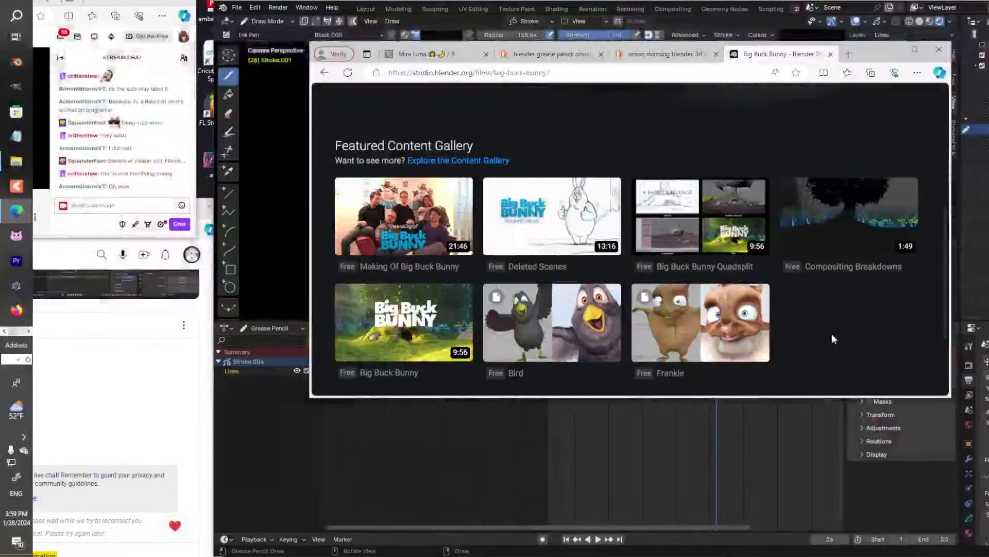
scroll(836, 343, up, 5)
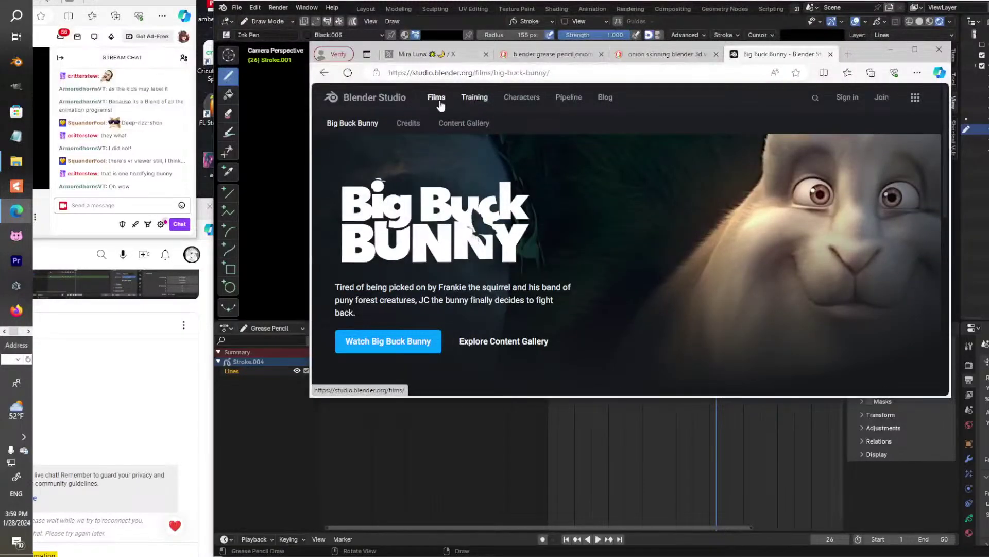
click(361, 127)
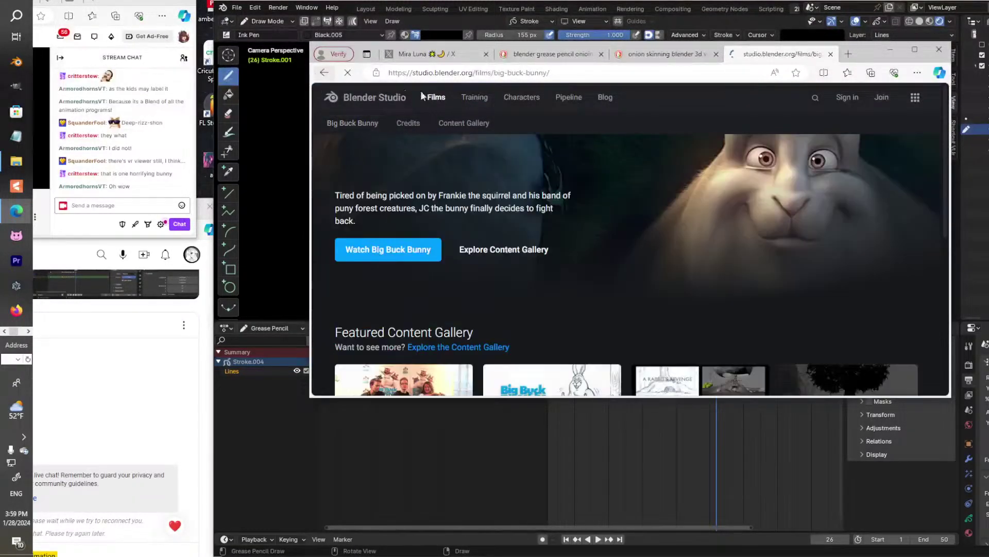
click(436, 101)
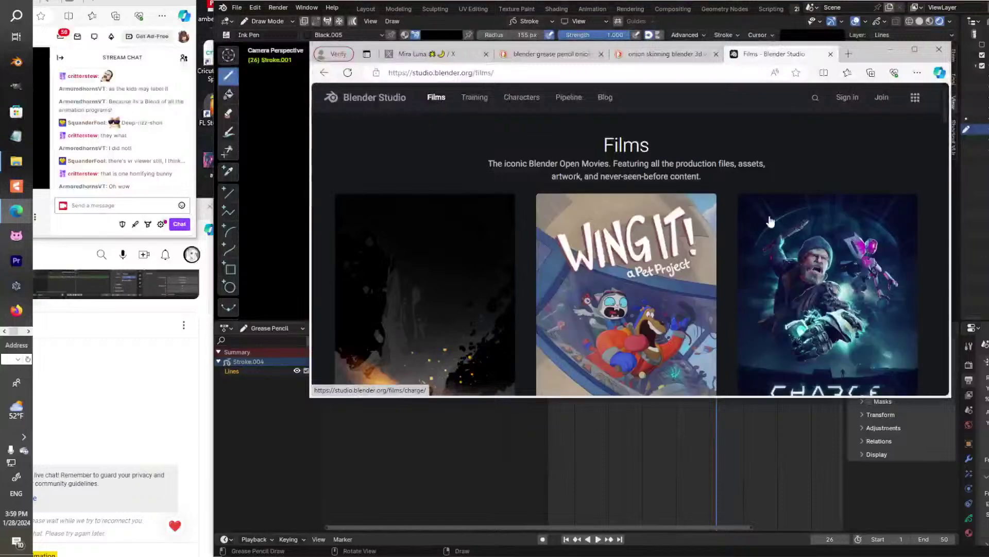
Examine the full list of Blender open movies on the Films page, from the newest posters to the oldest.
scroll(836, 310, down, 5)
scroll(836, 311, down, 3)
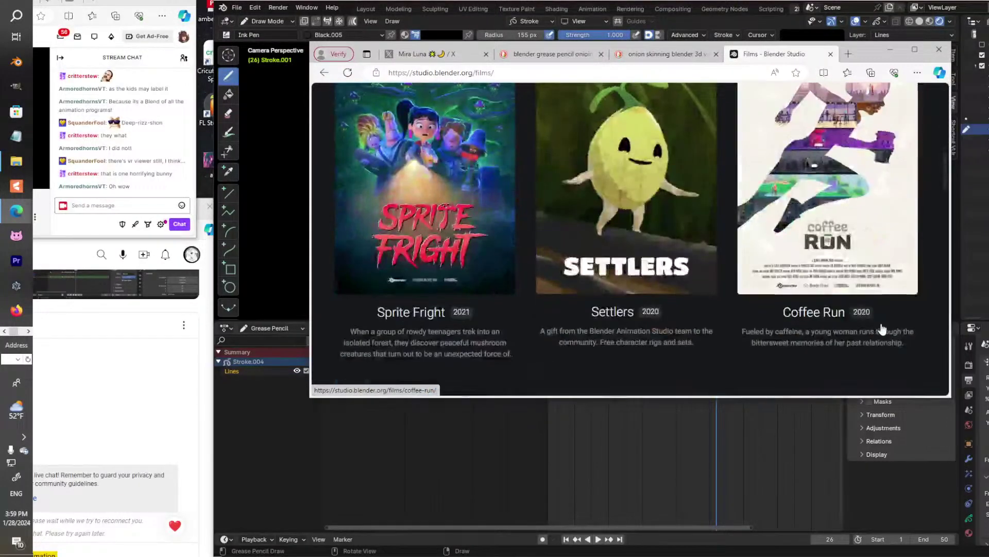
scroll(891, 329, down, 3)
scroll(891, 329, up, 4)
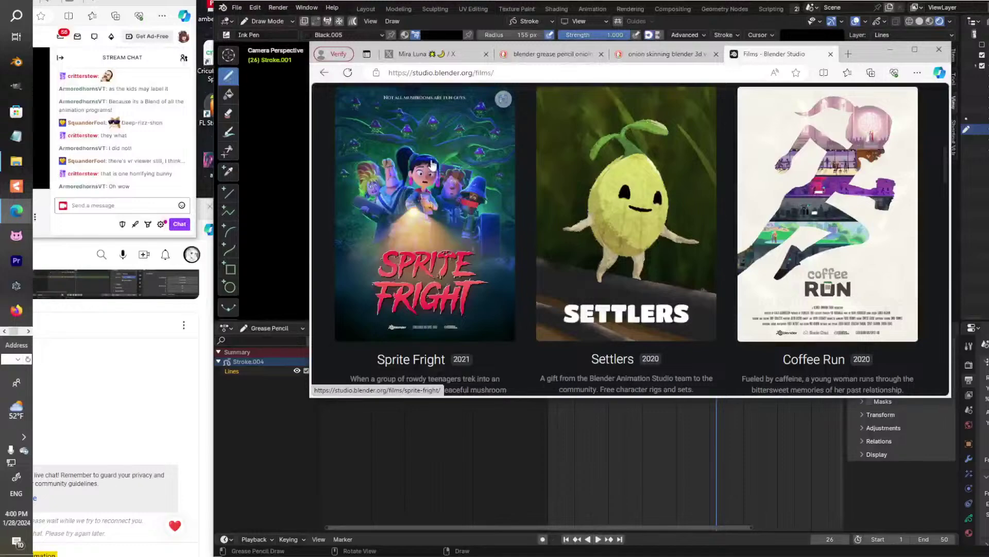
scroll(477, 252, down, 6)
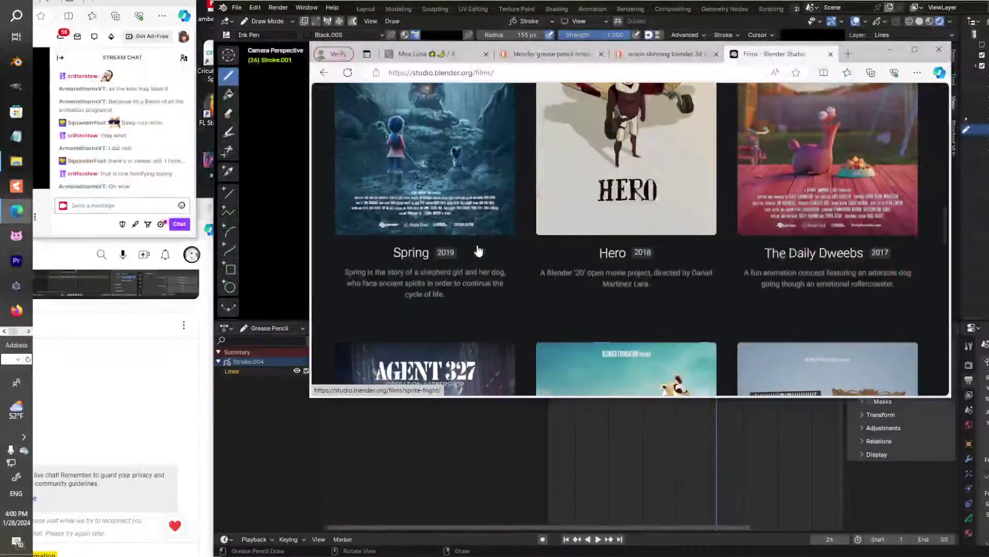
scroll(478, 251, up, 2)
scroll(478, 251, down, 6)
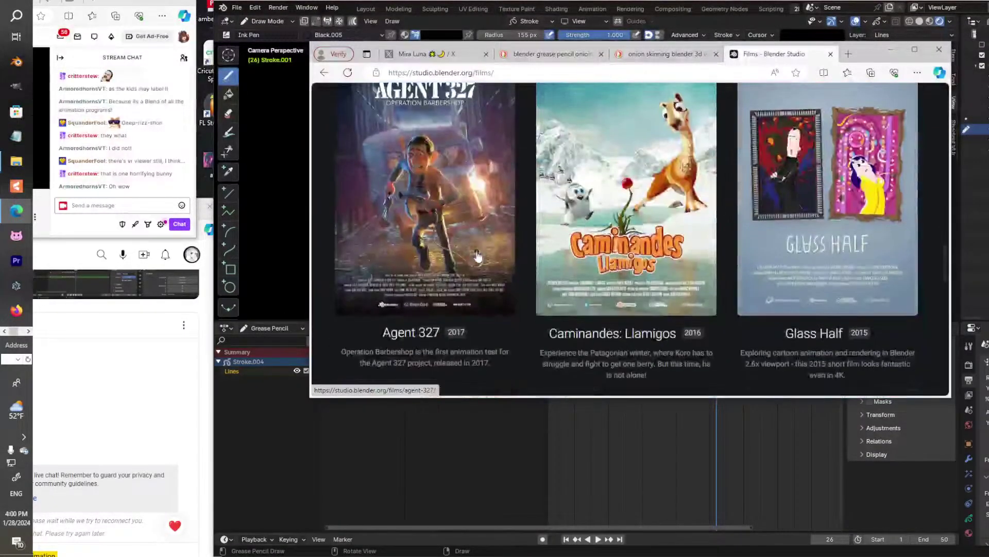
scroll(478, 261, down, 1)
scroll(478, 262, down, 10)
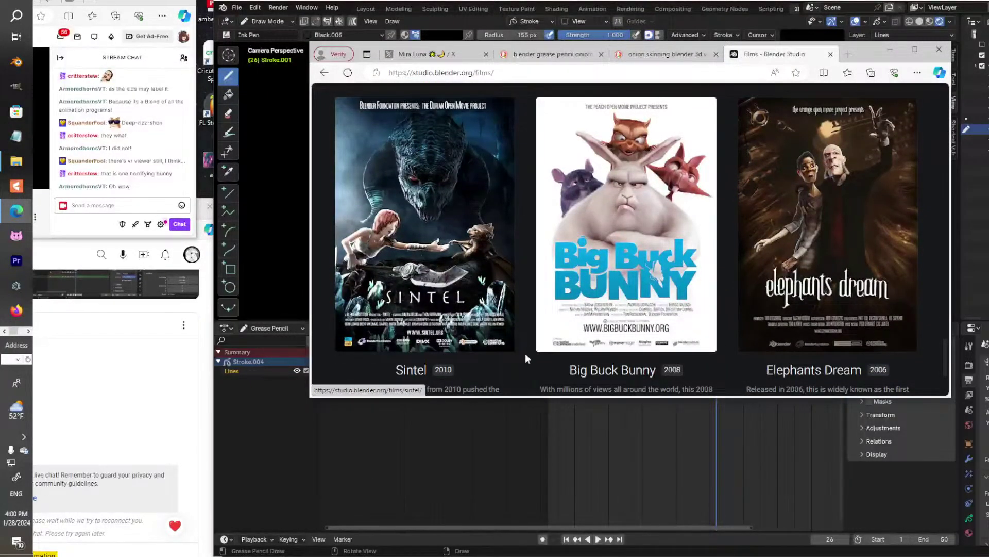
scroll(522, 354, down, 3)
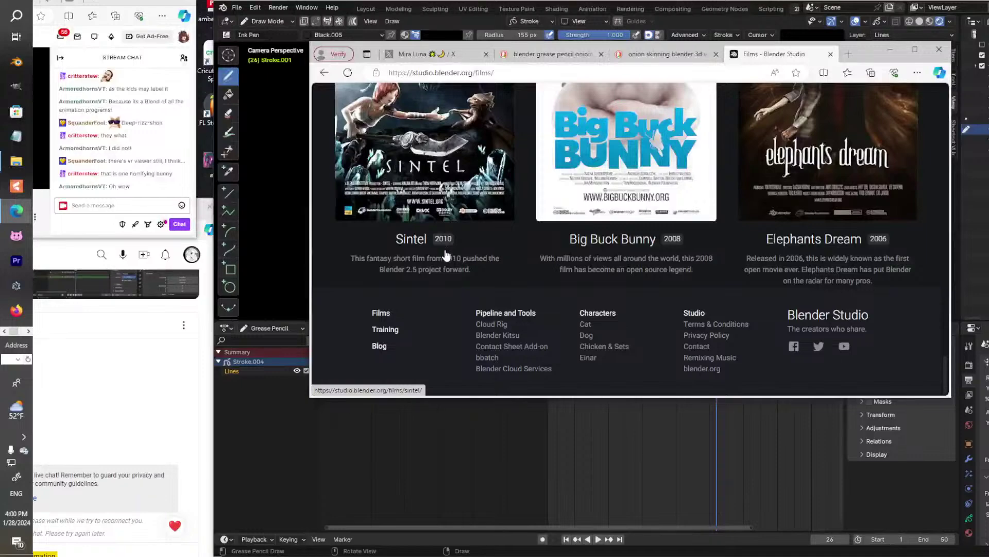
scroll(651, 208, up, 2)
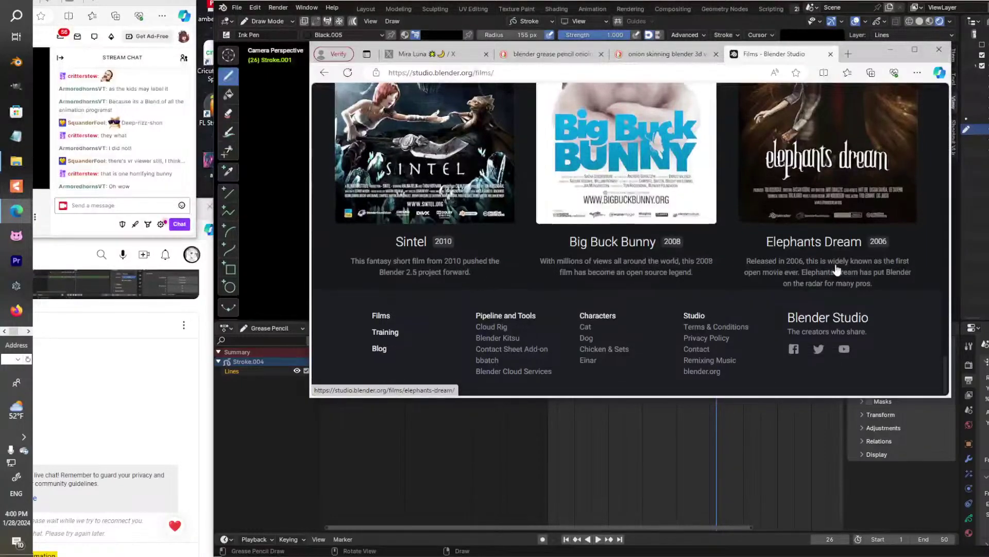
scroll(732, 268, down, 10)
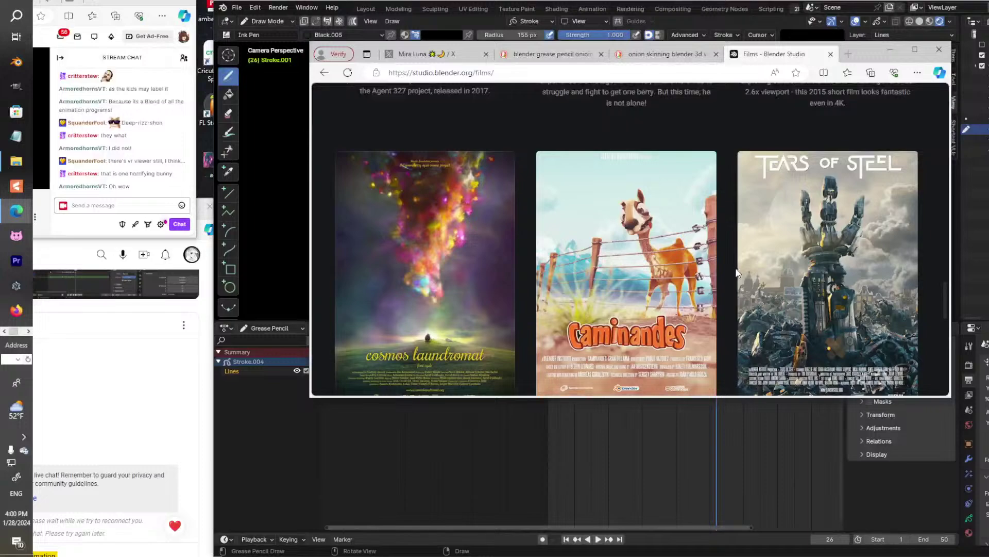
scroll(732, 265, up, 4)
scroll(736, 273, up, 2)
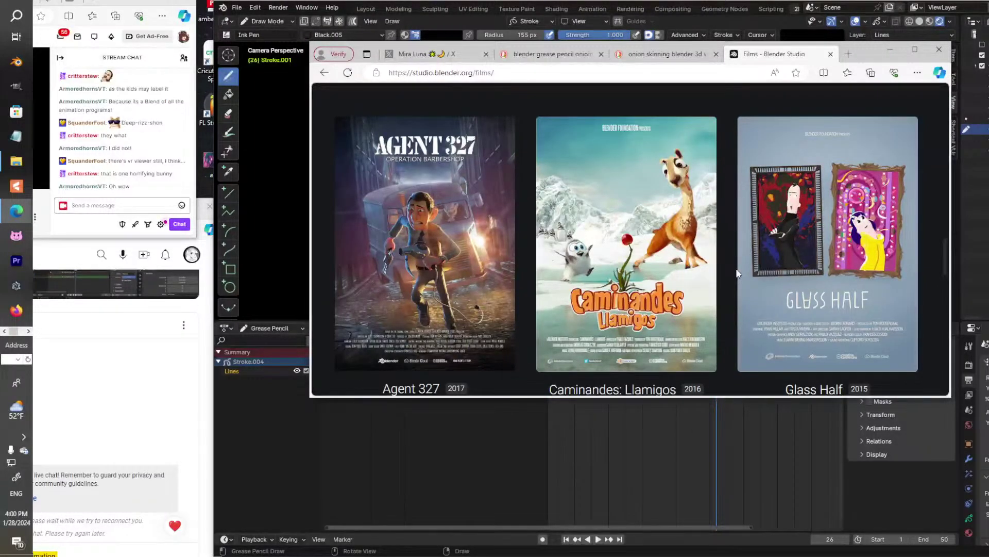
scroll(737, 272, up, 6)
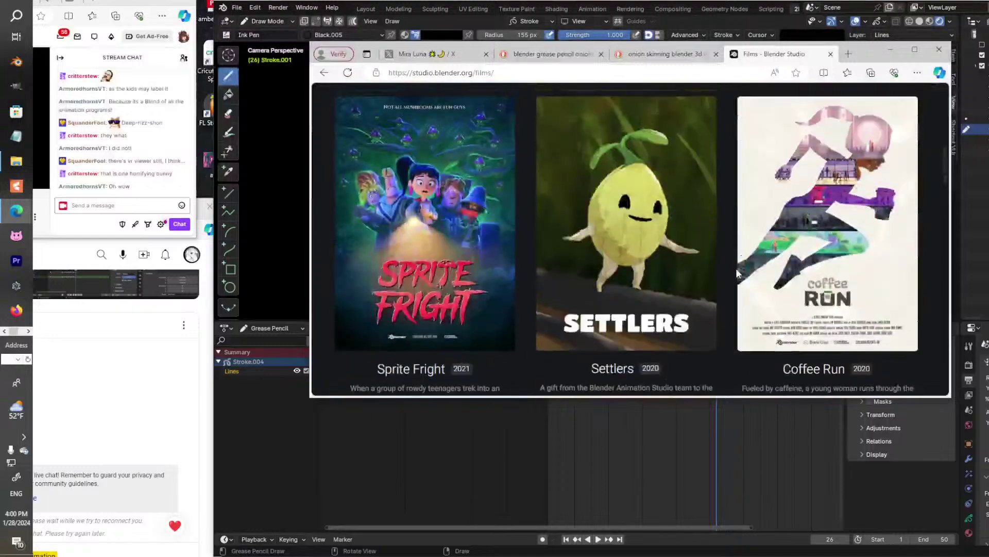
scroll(737, 273, up, 4)
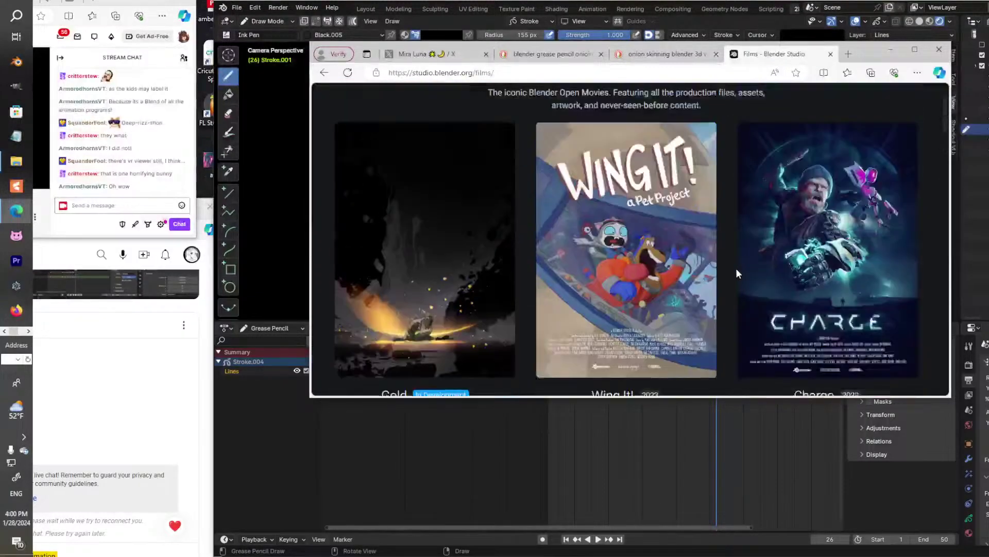
scroll(737, 273, up, 1)
scroll(737, 273, up, 1)
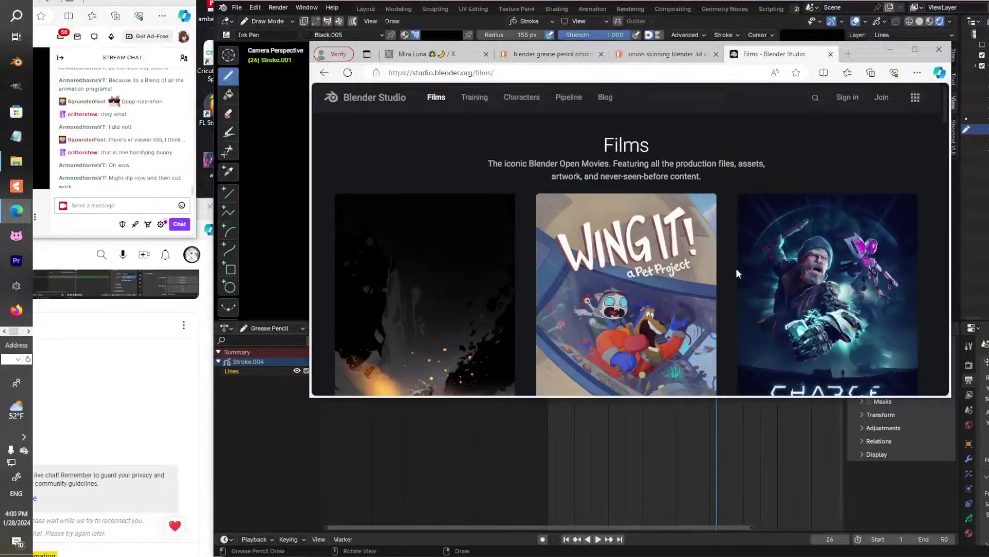
Minimize the browser to return to Blender, play the Grease Pencil animation from frame 26 and stop at frame 33.
drag(882, 58, 849, 111)
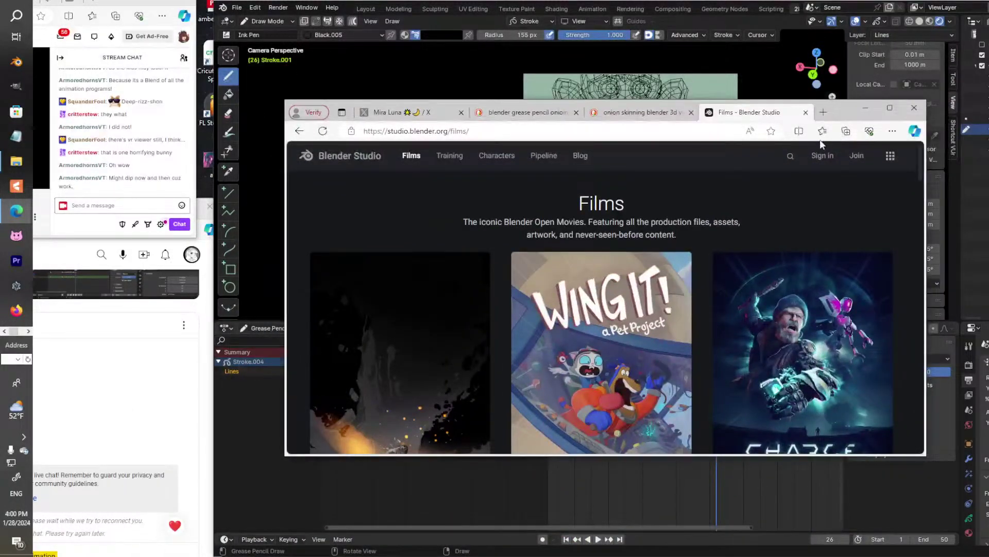
click(865, 112)
key(space)
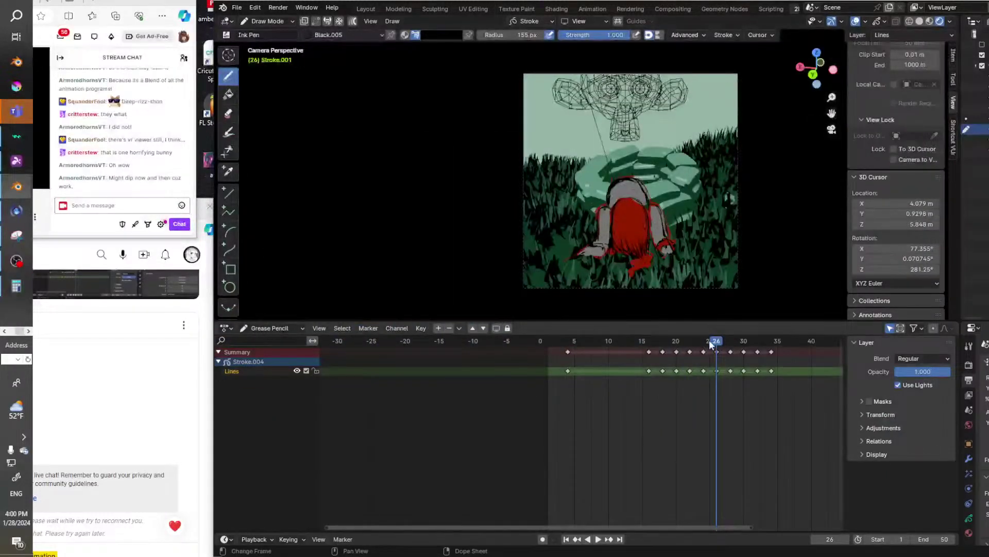
key(space)
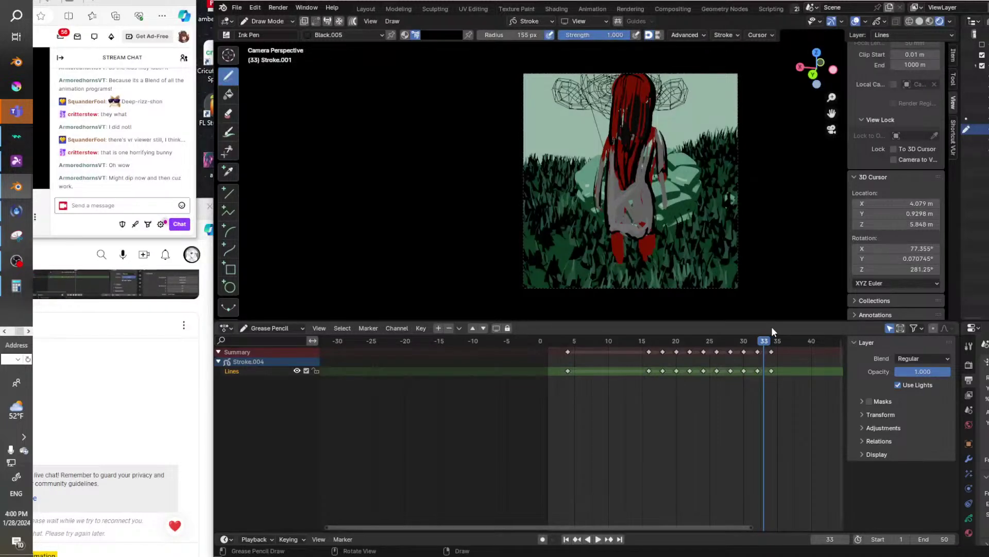
Look through the viewport's drawing plane, guides, gizmo, stroke placement, Draw and View options for onion skin settings.
click(600, 21)
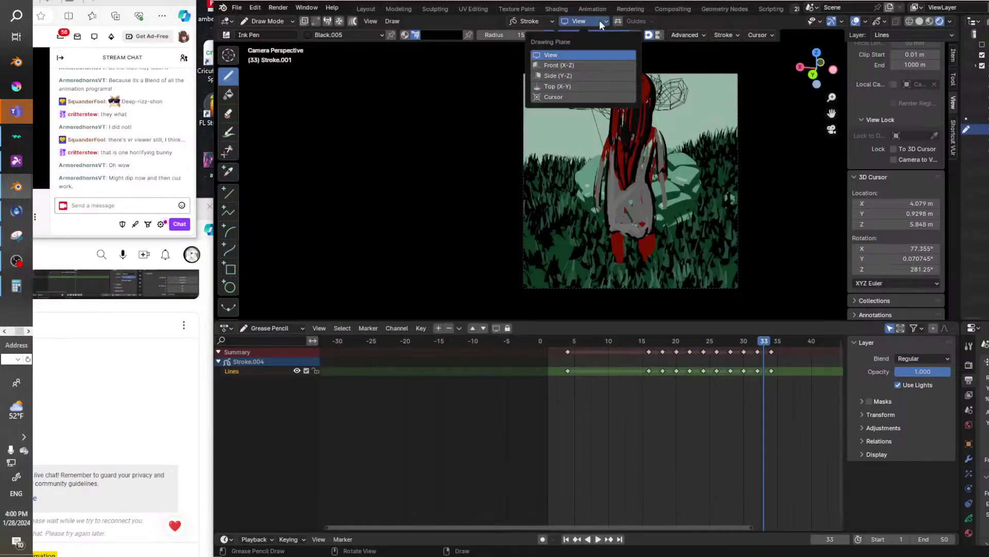
click(599, 20)
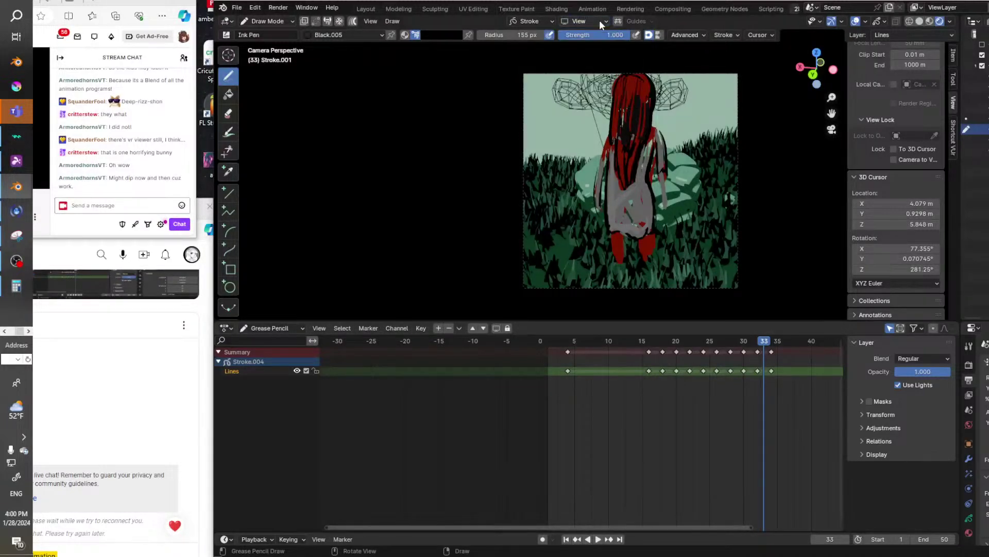
click(648, 20)
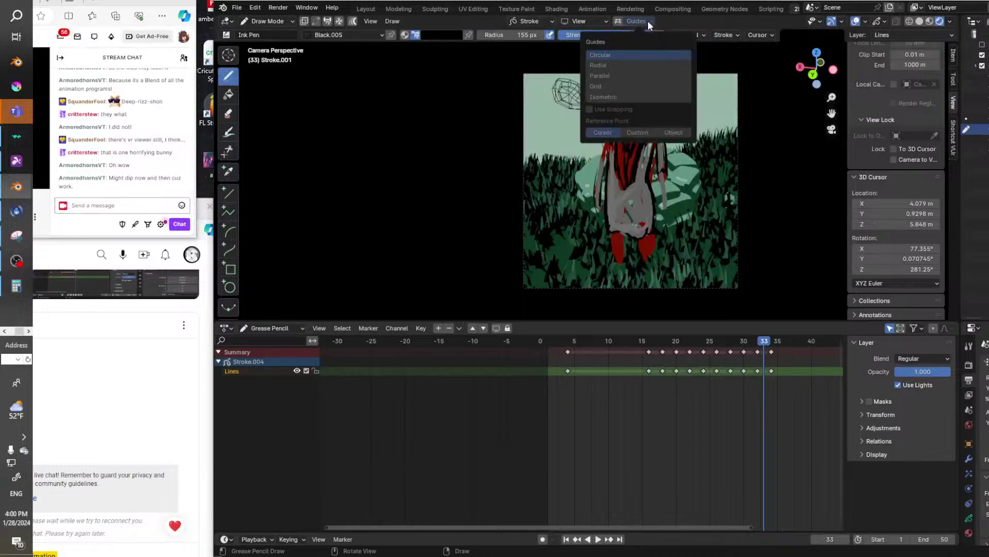
click(842, 22)
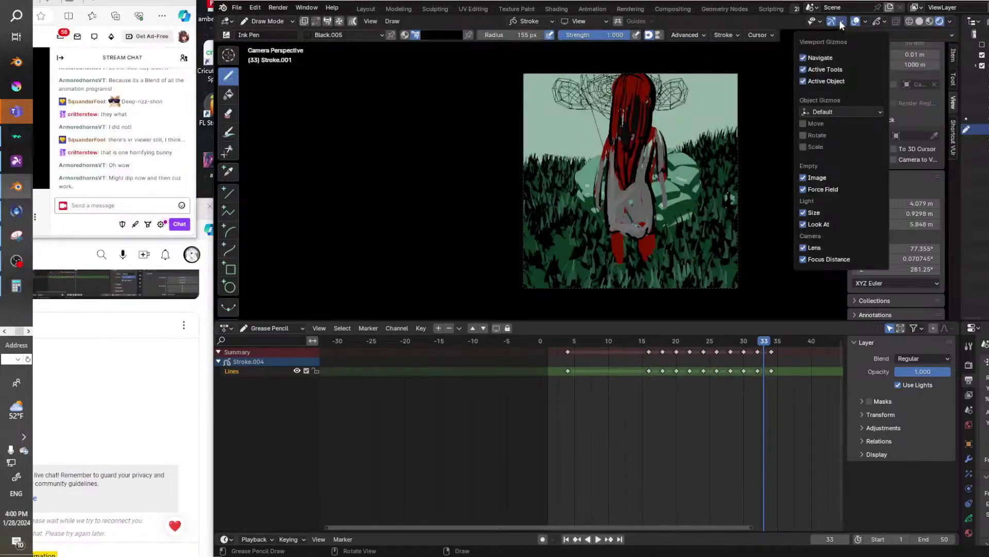
click(839, 21)
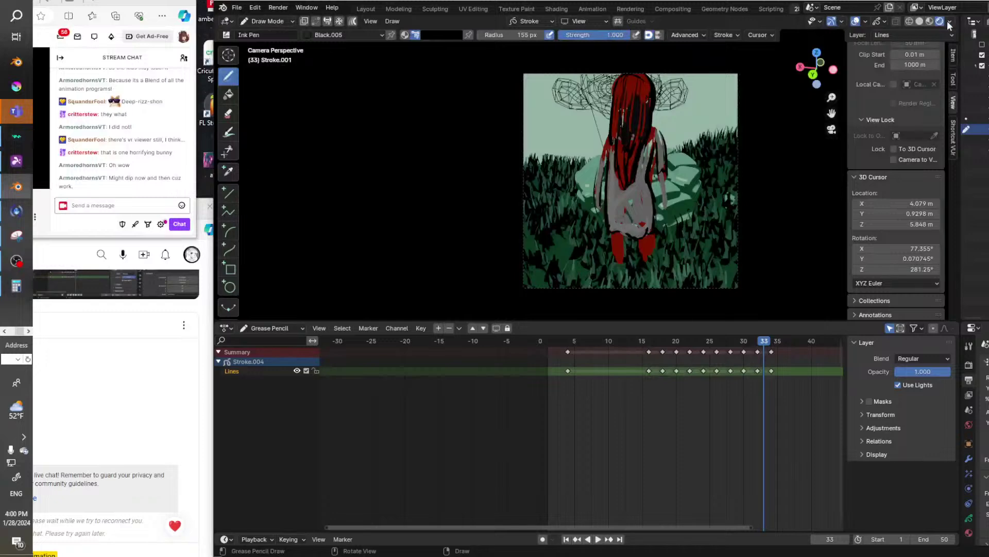
click(591, 24)
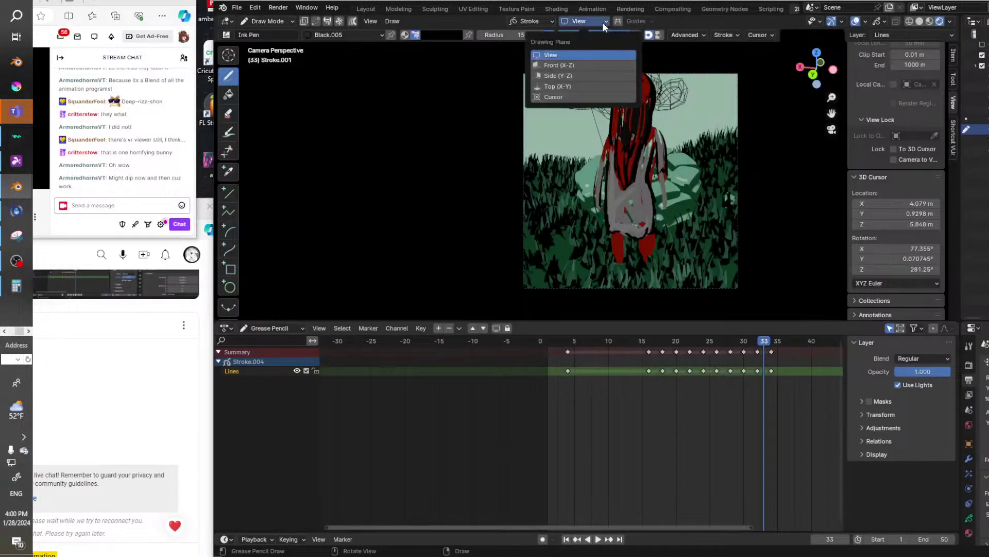
click(539, 23)
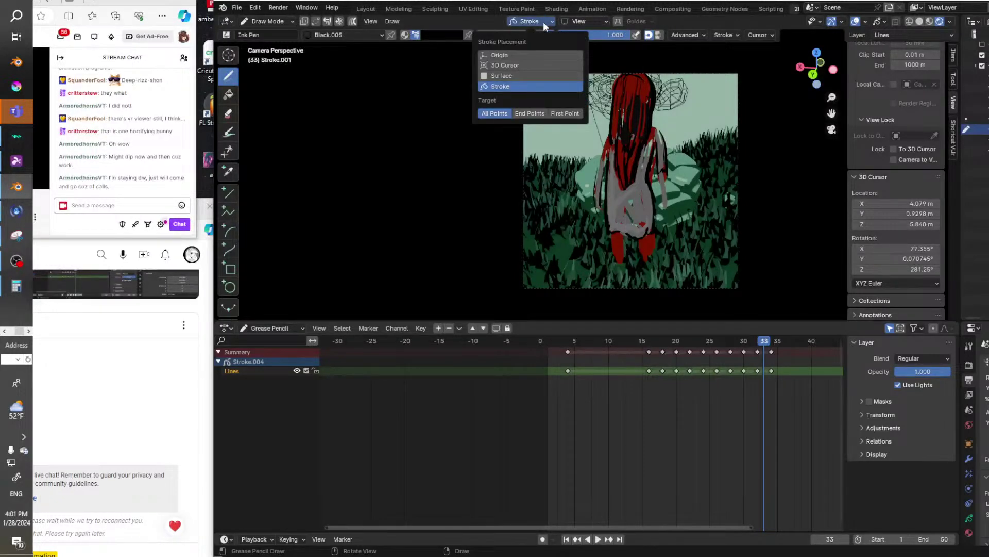
click(543, 22)
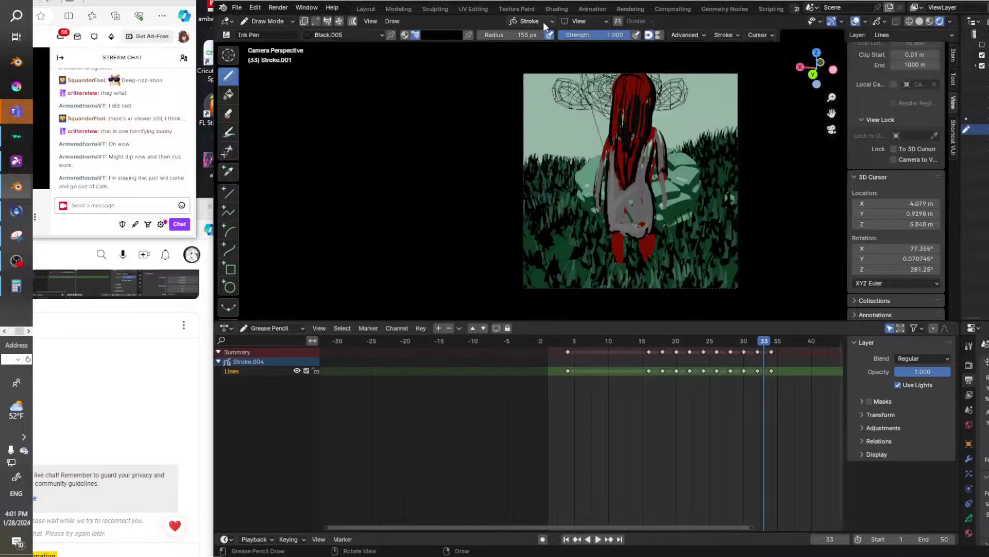
click(396, 22)
click(396, 23)
click(372, 22)
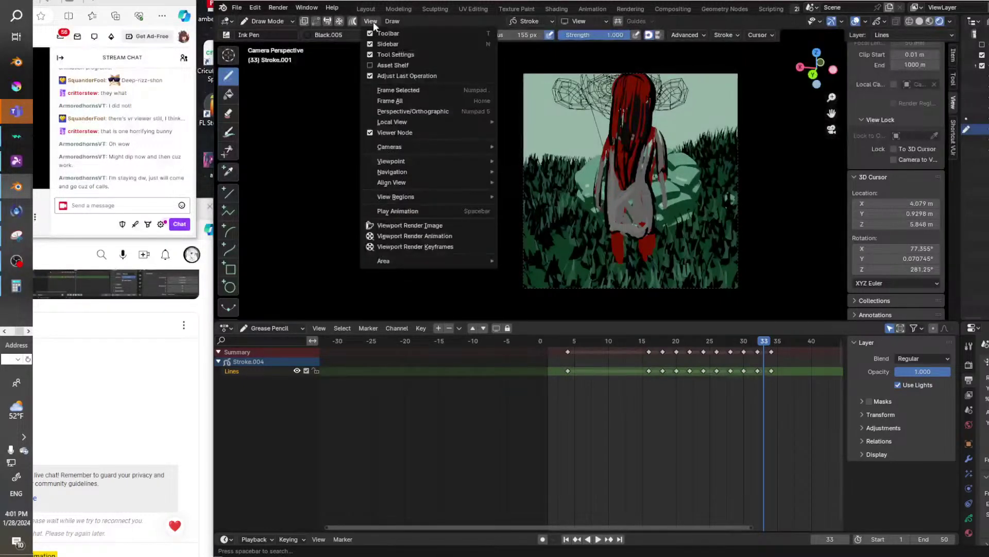
click(373, 21)
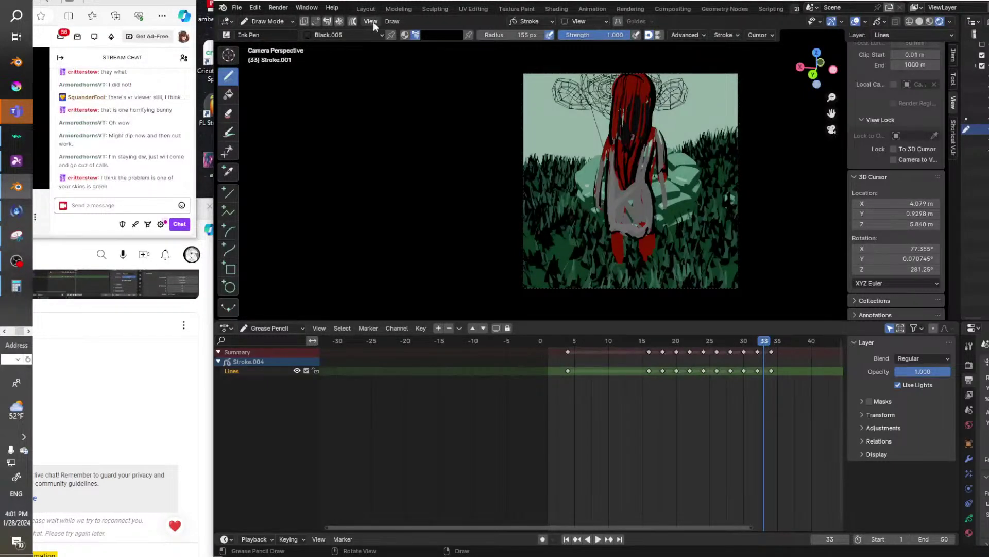
Enlarge the outliner and properties areas and bring up the Onion Skinning settings in Stroke.001's object data.
drag(793, 319, 775, 197)
drag(975, 323, 672, 320)
click(688, 321)
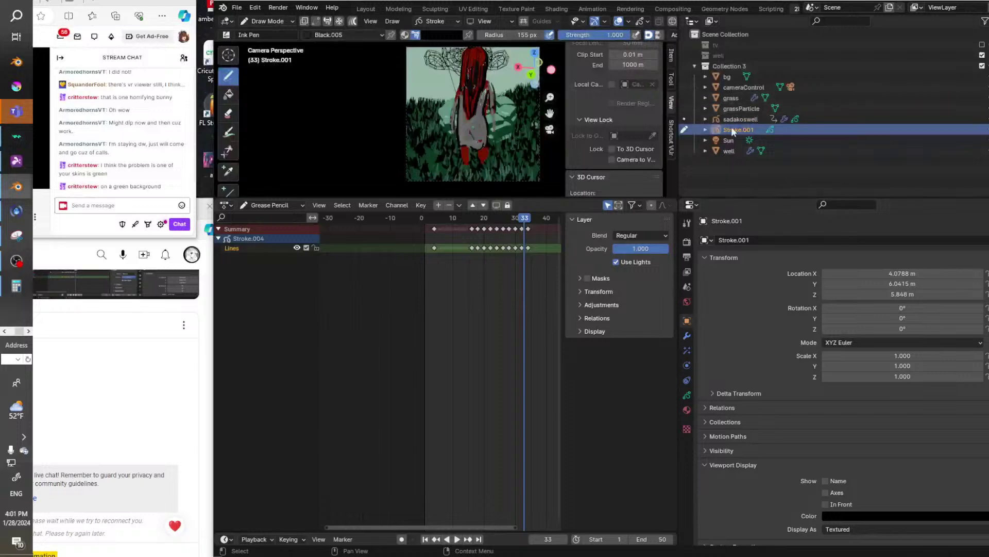
click(688, 411)
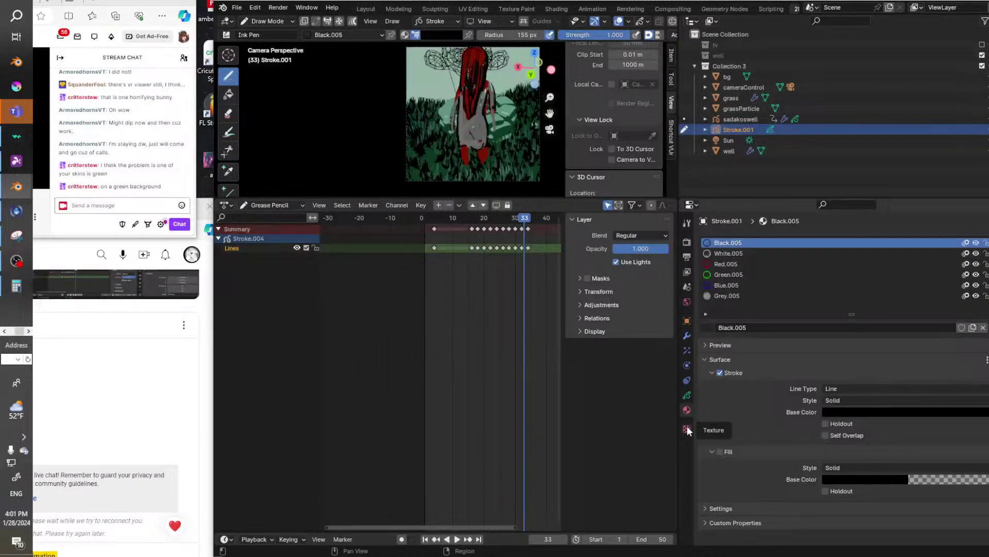
click(687, 396)
scroll(770, 406, down, 5)
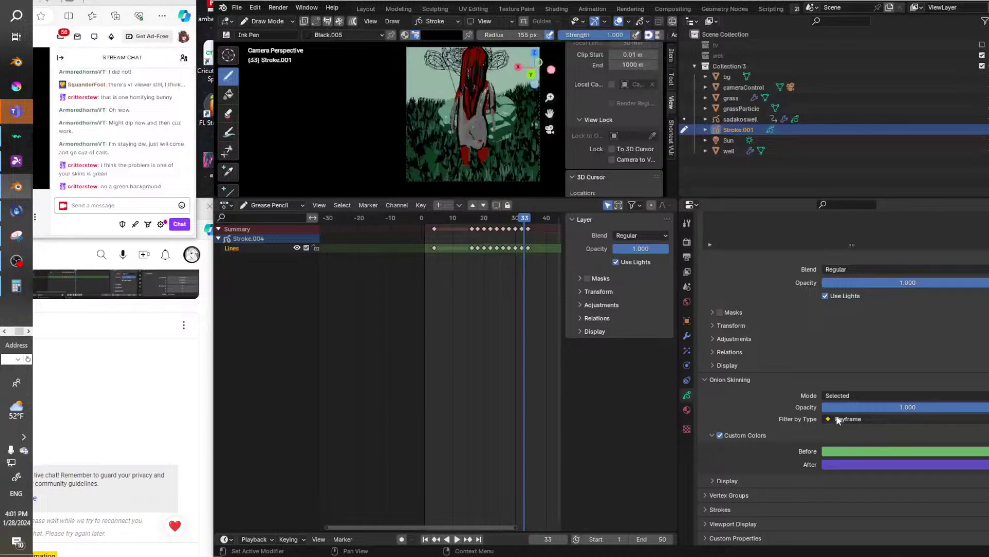
Set both the Before and After onion skin colors to red and check the drawing up close.
click(840, 451)
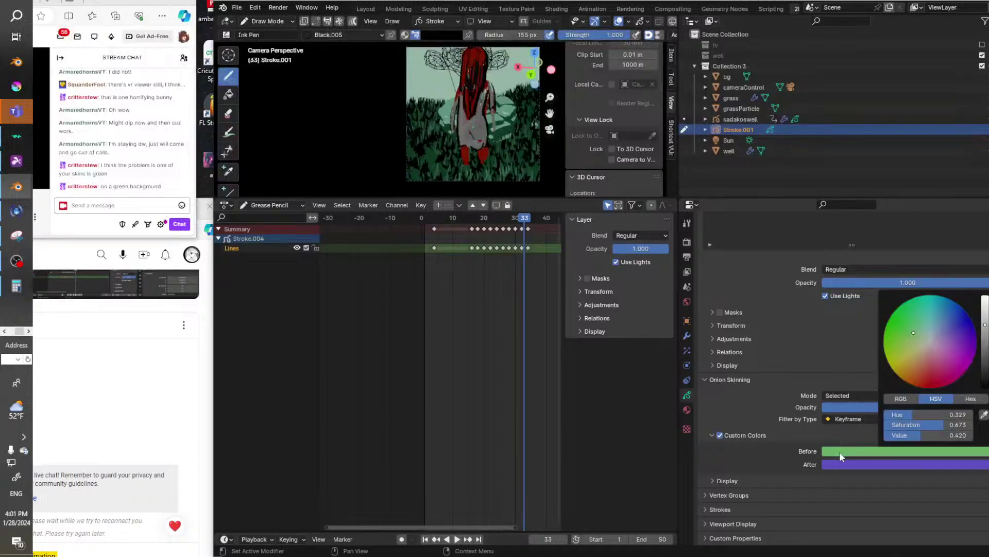
click(938, 351)
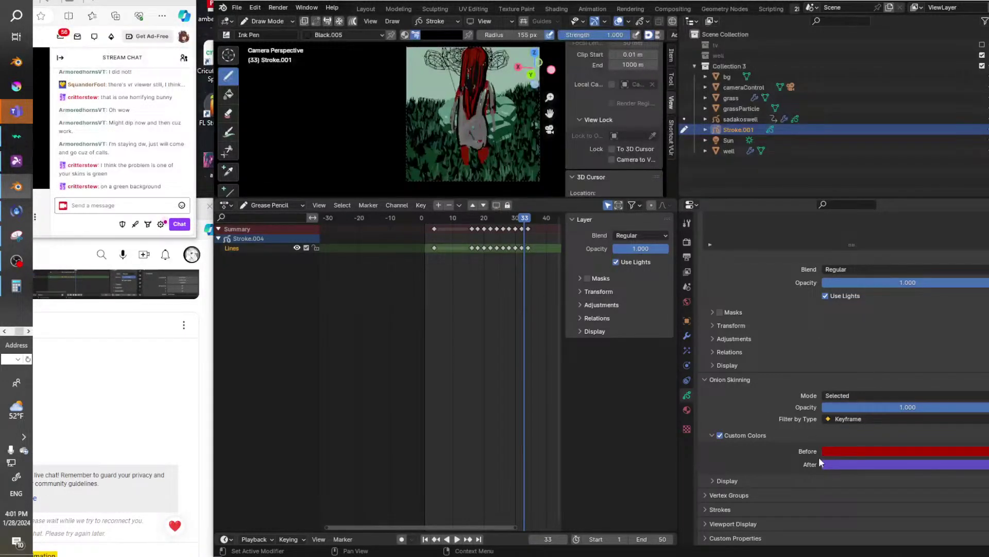
click(840, 464)
click(936, 355)
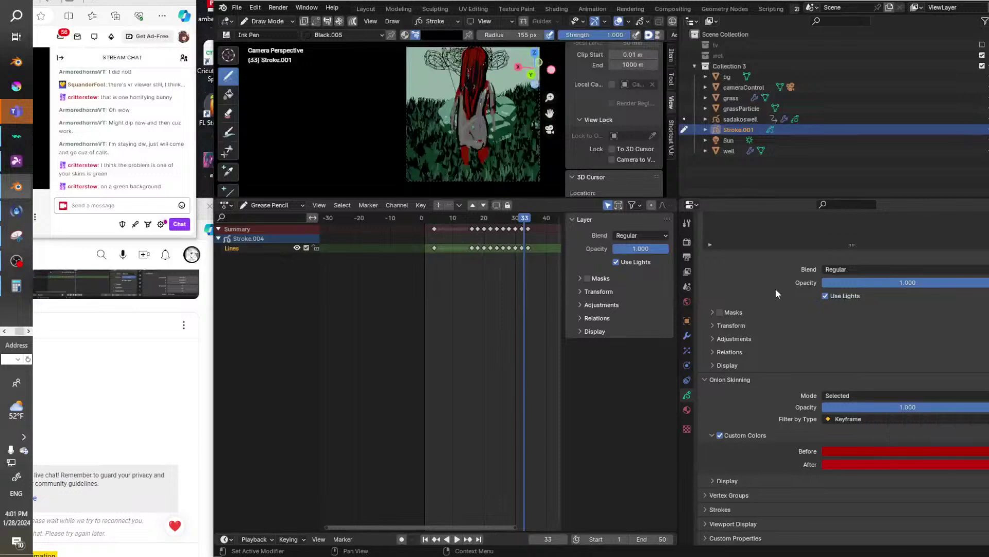
scroll(529, 107, up, 3)
scroll(536, 127, up, 2)
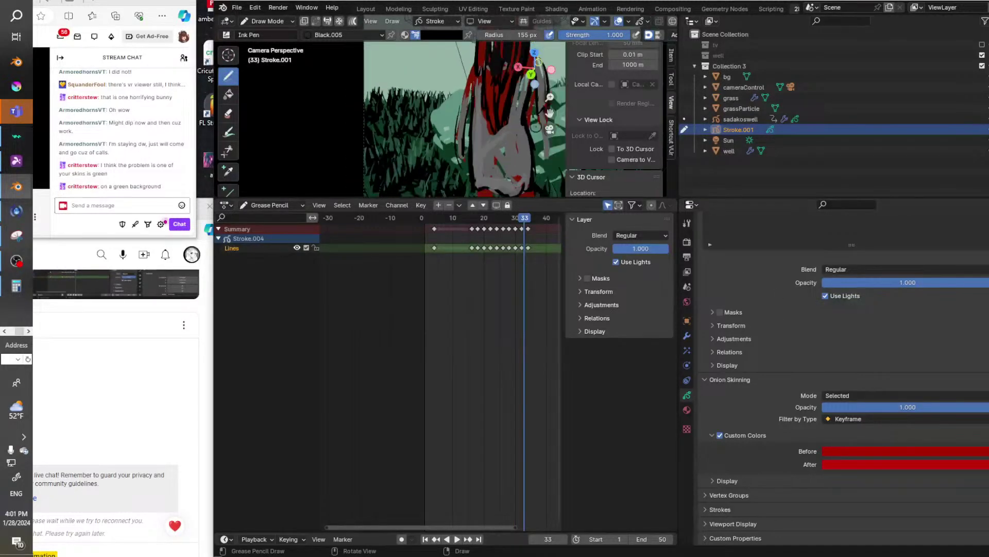
Change both the Before and After onion skin colors to blue.
click(861, 452)
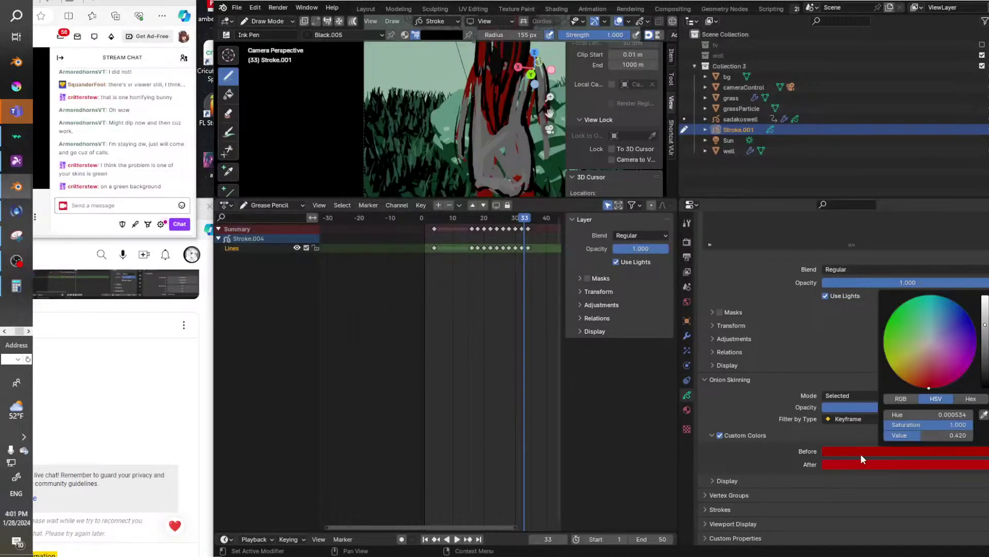
mouse_move(937, 341)
mouse_down()
mouse_move(890, 318)
mouse_move(961, 307)
mouse_up()
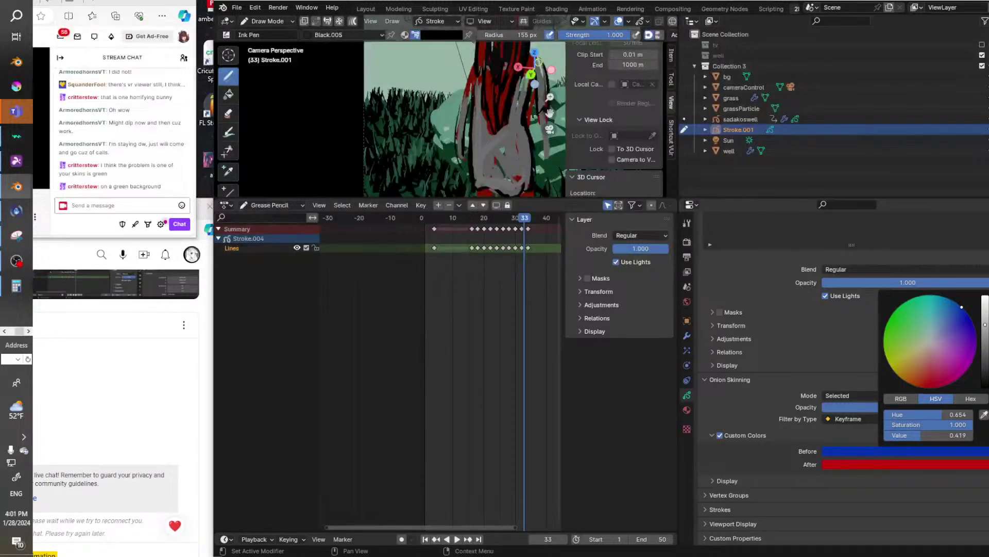
click(874, 468)
drag(933, 355, 952, 313)
Set the After onion skin color to yellow-green and the Before color to magenta.
click(833, 464)
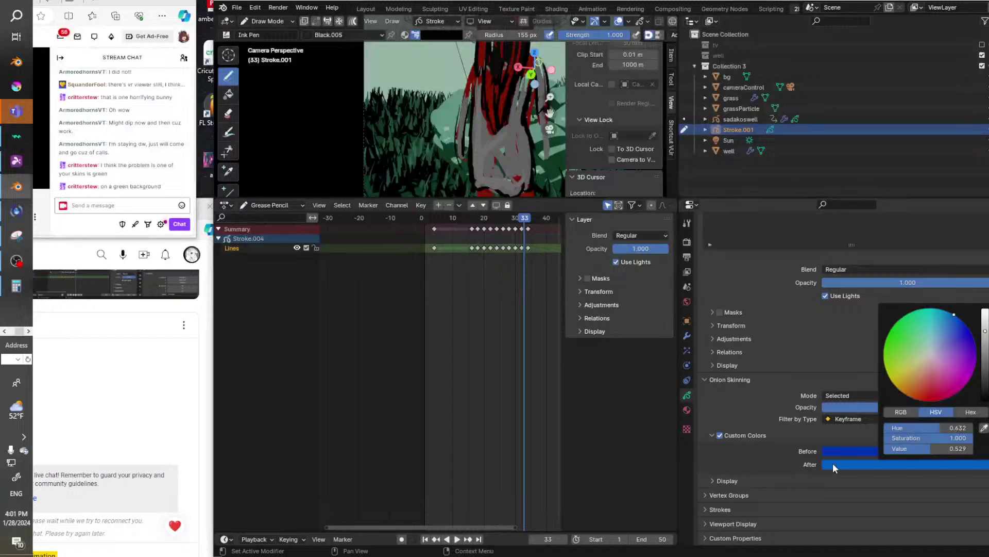
mouse_move(941, 349)
mouse_down()
mouse_move(943, 384)
mouse_move(878, 363)
mouse_up()
click(839, 448)
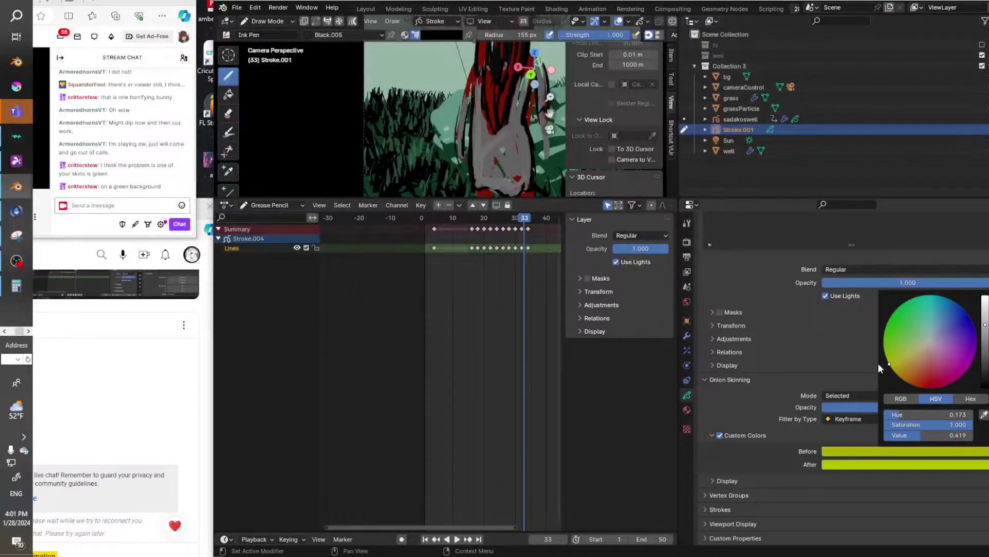
click(846, 451)
mouse_move(898, 364)
mouse_down()
mouse_move(907, 305)
mouse_move(969, 329)
mouse_move(957, 379)
mouse_up()
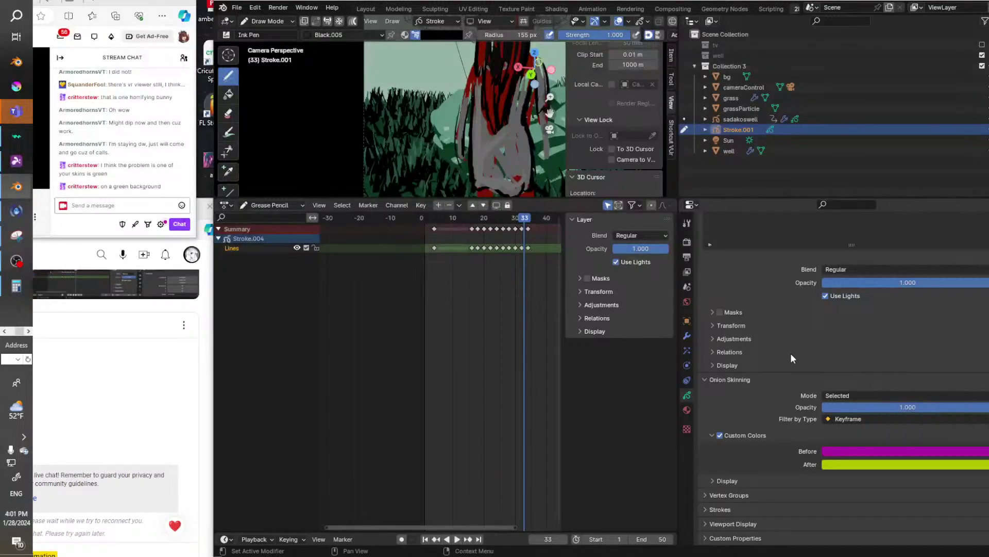
Set the onion skinning mode to Keyframes and move the current frame to 32.
click(844, 395)
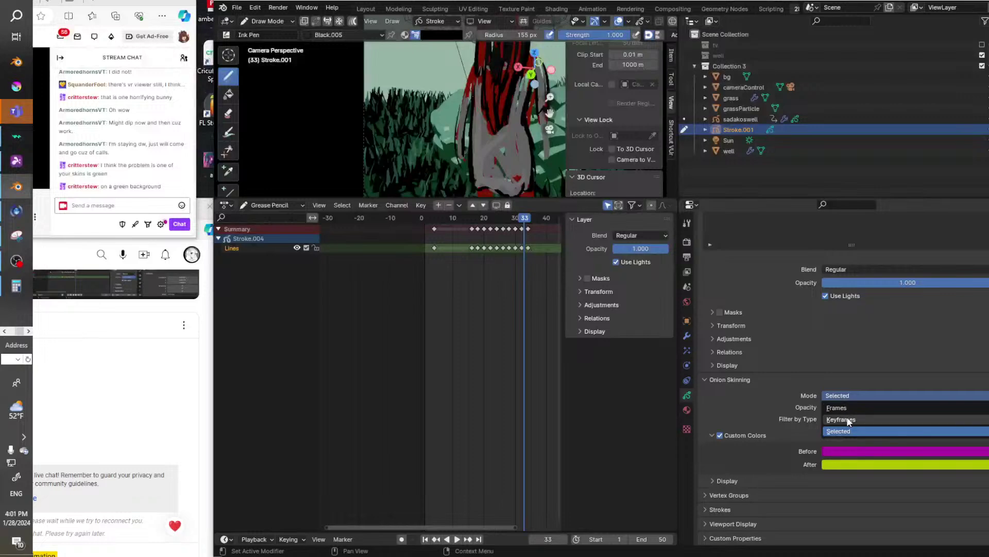
click(846, 418)
mouse_move(523, 223)
mouse_down()
mouse_move(502, 222)
mouse_move(522, 223)
mouse_up()
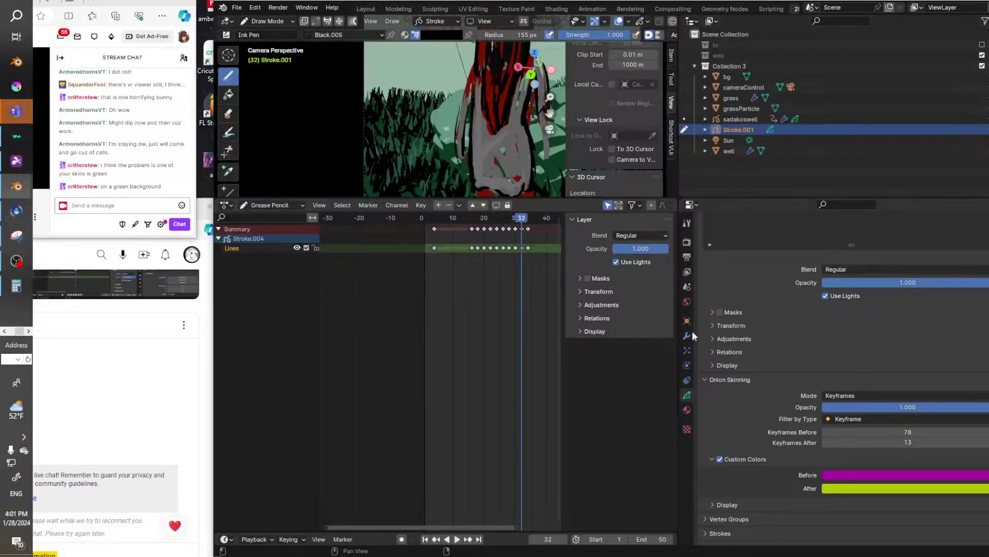
Try the All, Moving Hold and Breakdown type filters for onion skinning, and finish with Extreme.
click(849, 415)
click(851, 431)
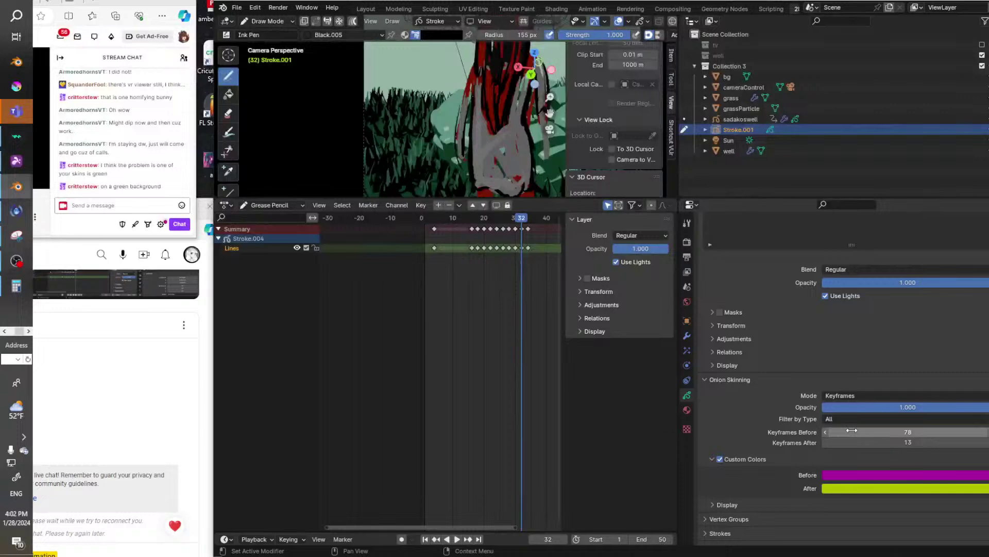
click(864, 418)
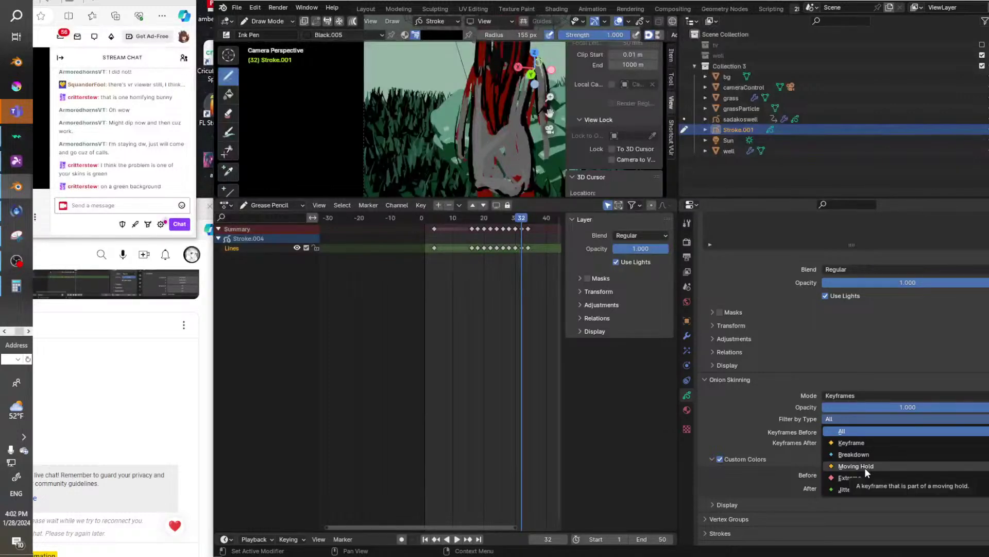
click(864, 468)
click(853, 418)
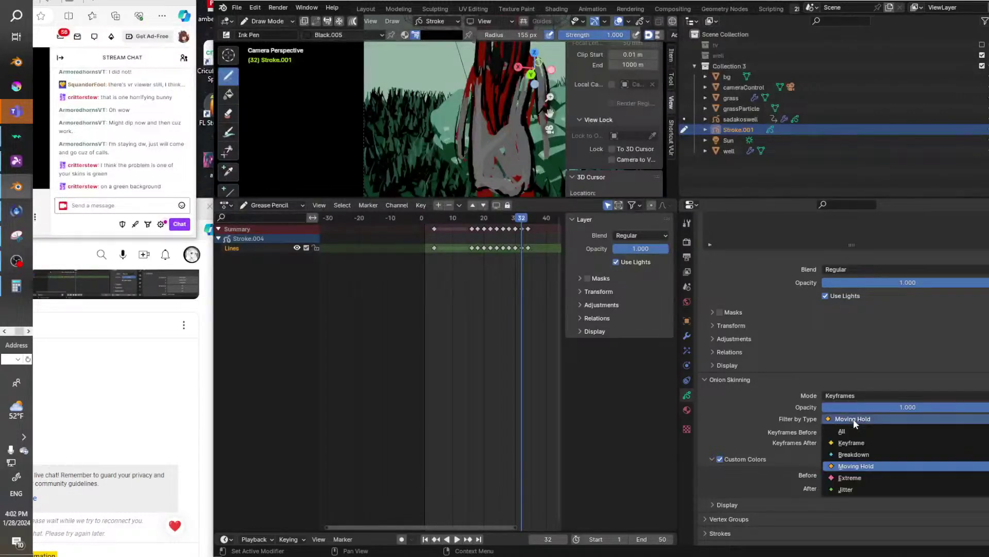
click(856, 454)
click(844, 417)
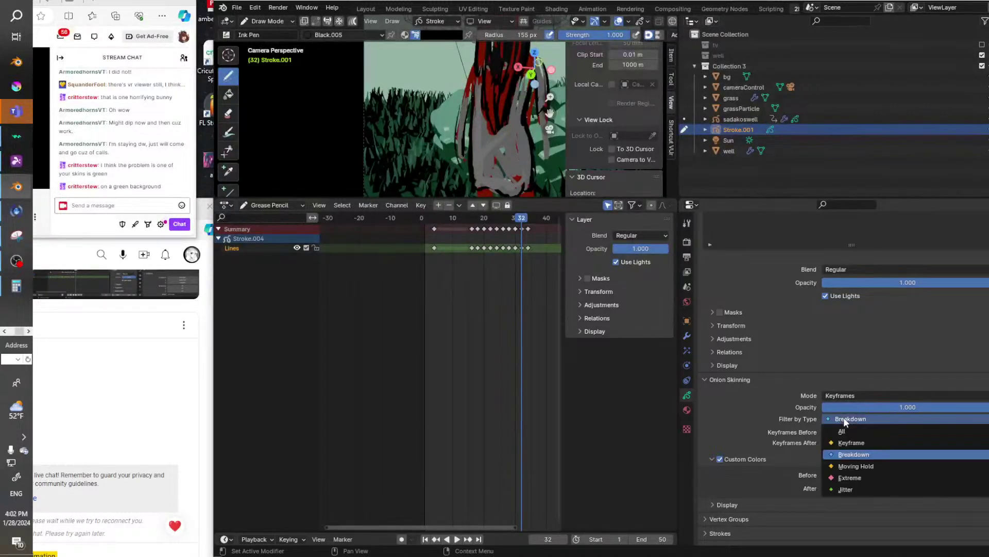
click(850, 479)
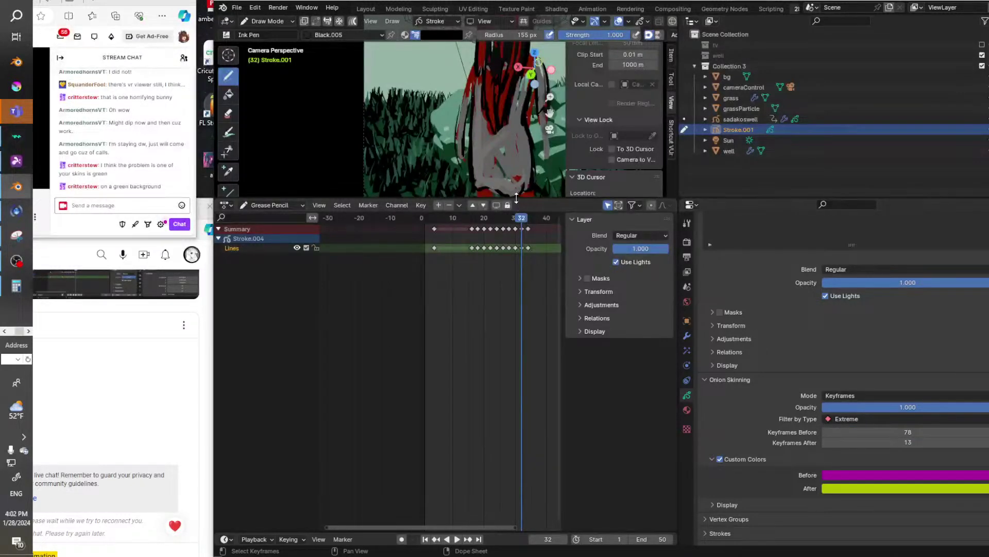
Make the 3D viewport taller, play the animation and stop it at frame 29.
drag(516, 198, 514, 347)
key(space)
click(483, 343)
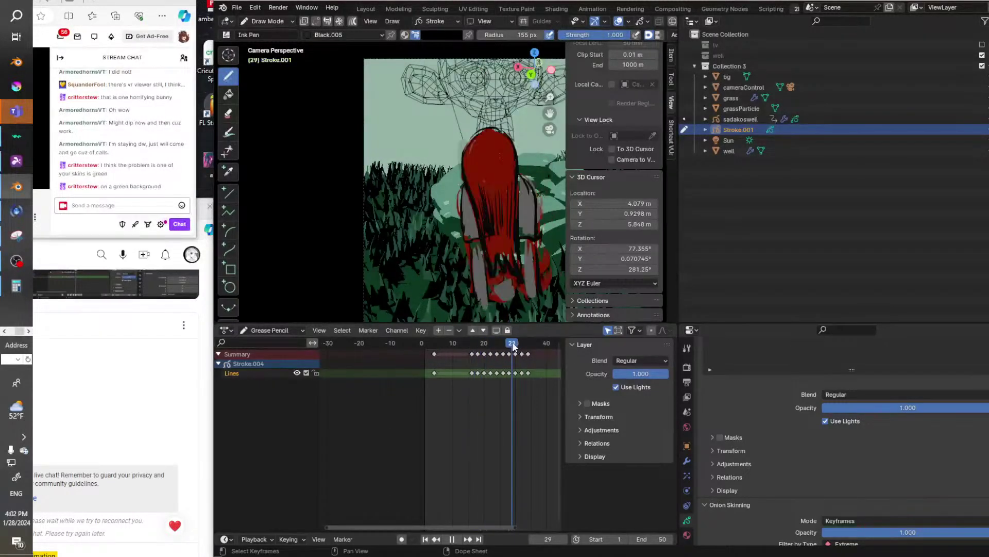
key(space)
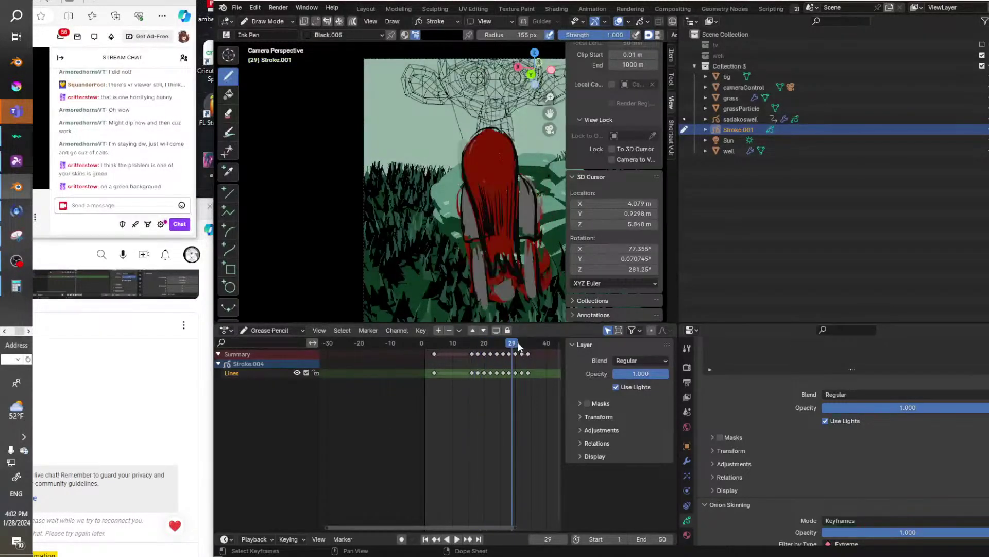
Switch Stroke.001 from Draw Mode to Object Mode and widen the viewport to show the whole camera frame.
click(684, 129)
drag(678, 188, 894, 220)
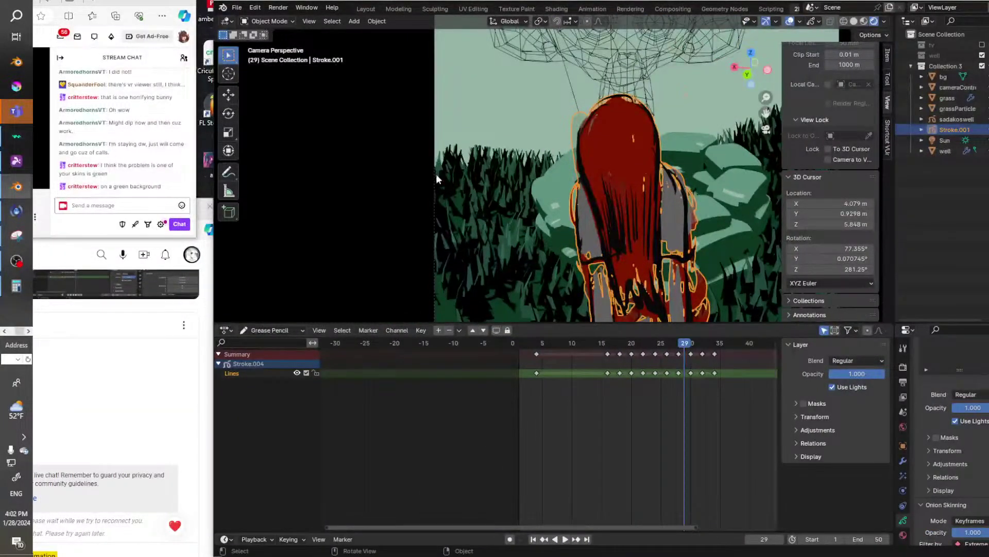
scroll(437, 179, down, 3)
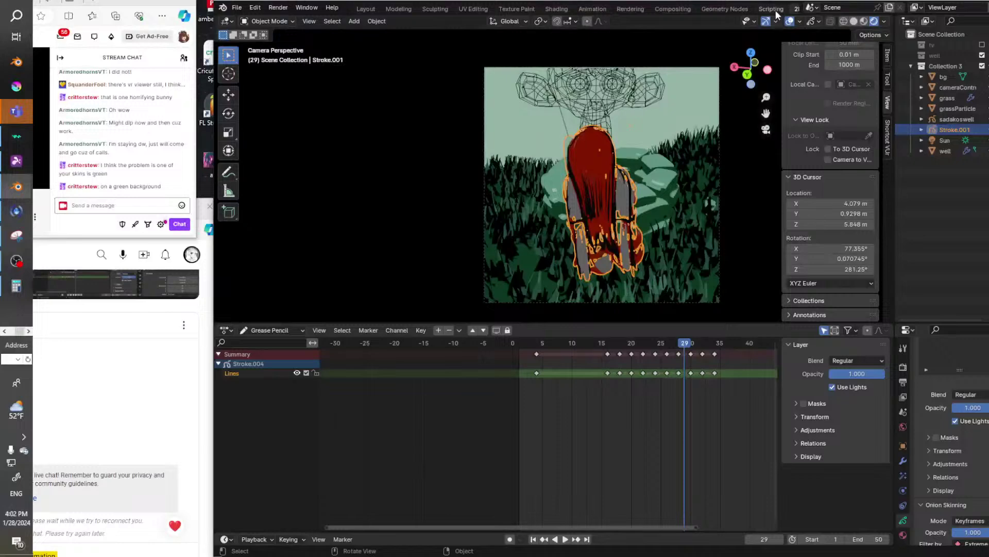
Set the onion skinning Filter by Type to All and widen the properties editor.
click(309, 22)
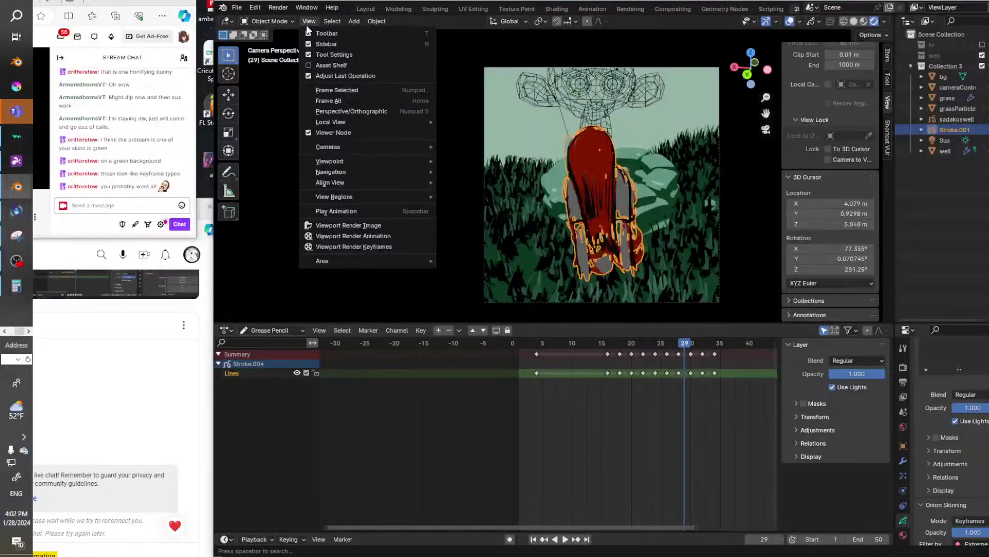
scroll(977, 541, down, 4)
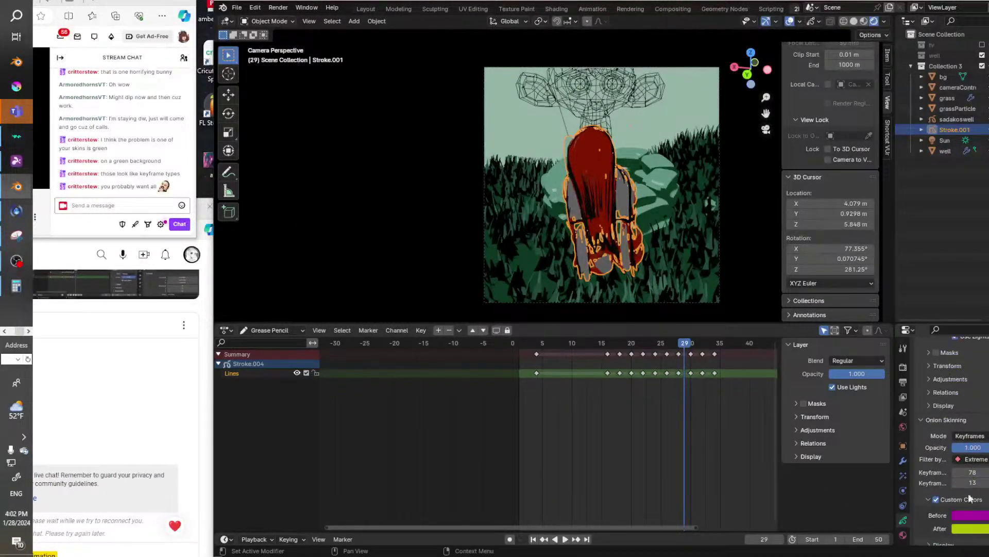
click(974, 459)
click(958, 483)
click(971, 458)
click(960, 471)
drag(911, 485, 848, 490)
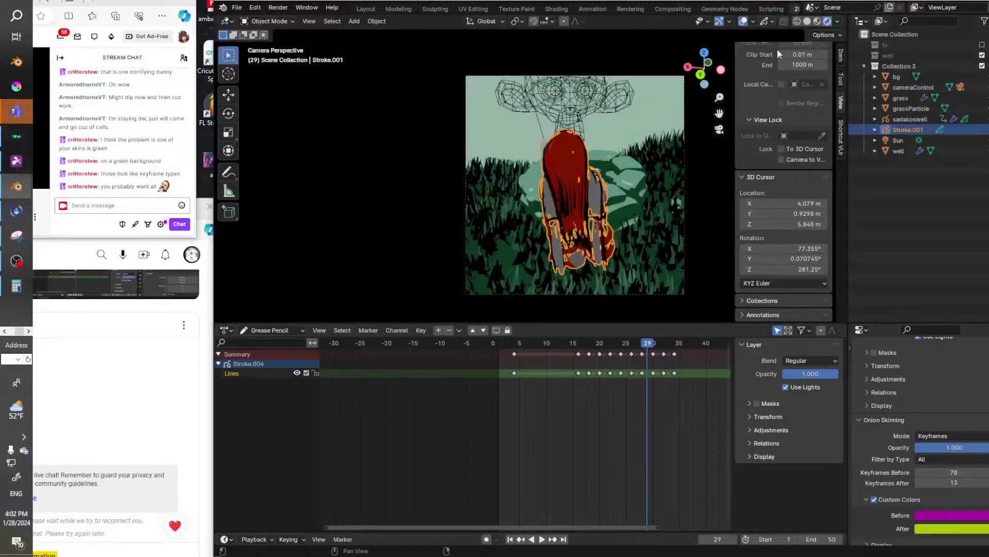
Try the Frames and Selected modes for onion skinning, and return to Keyframes.
click(937, 436)
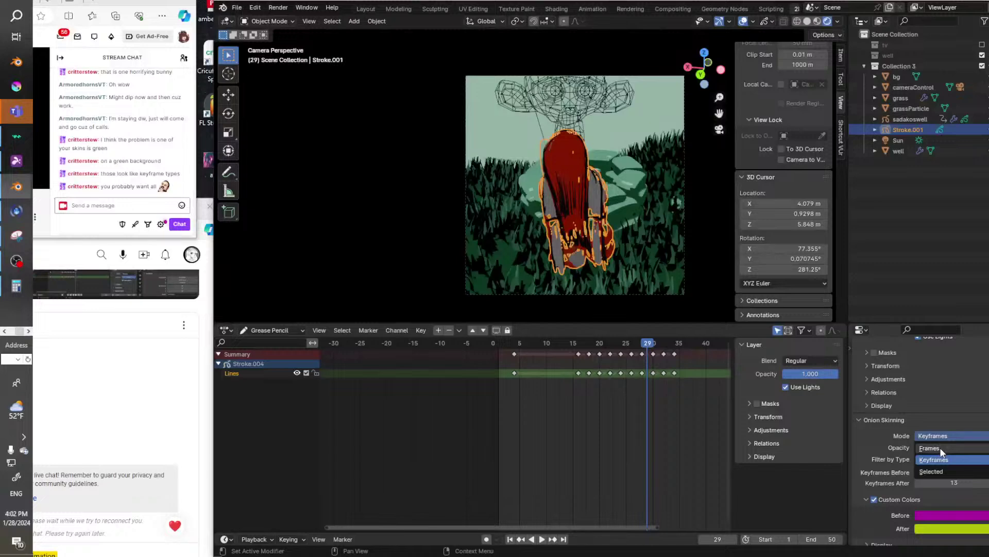
click(940, 447)
click(932, 435)
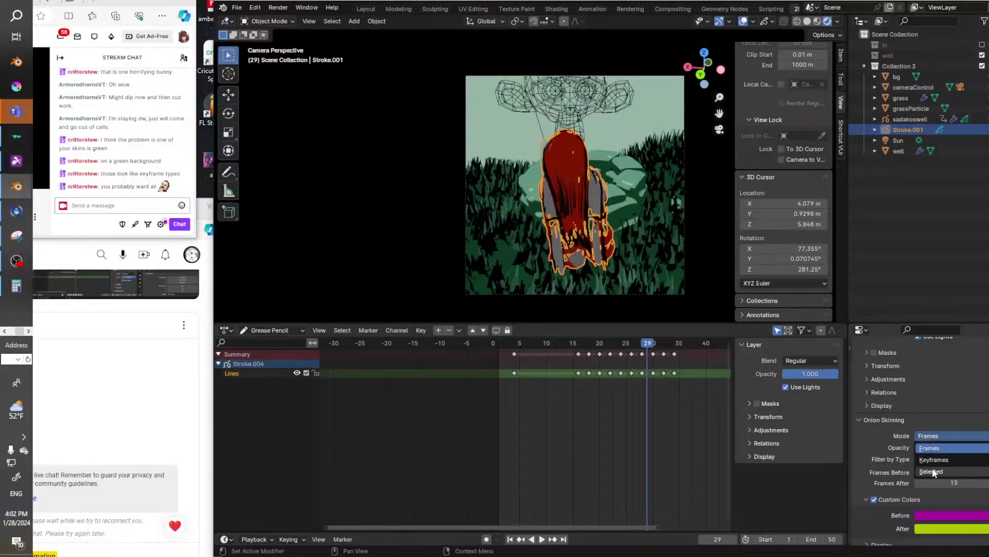
click(932, 471)
click(928, 434)
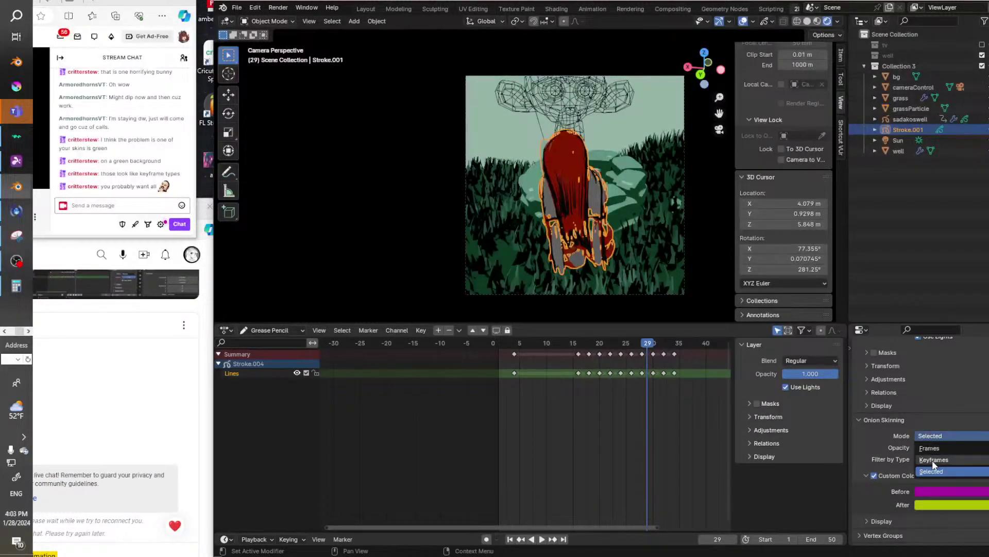
click(934, 460)
Switch Stroke.001 to Draw Mode and move the current frame to 26.
scroll(896, 502, up, 2)
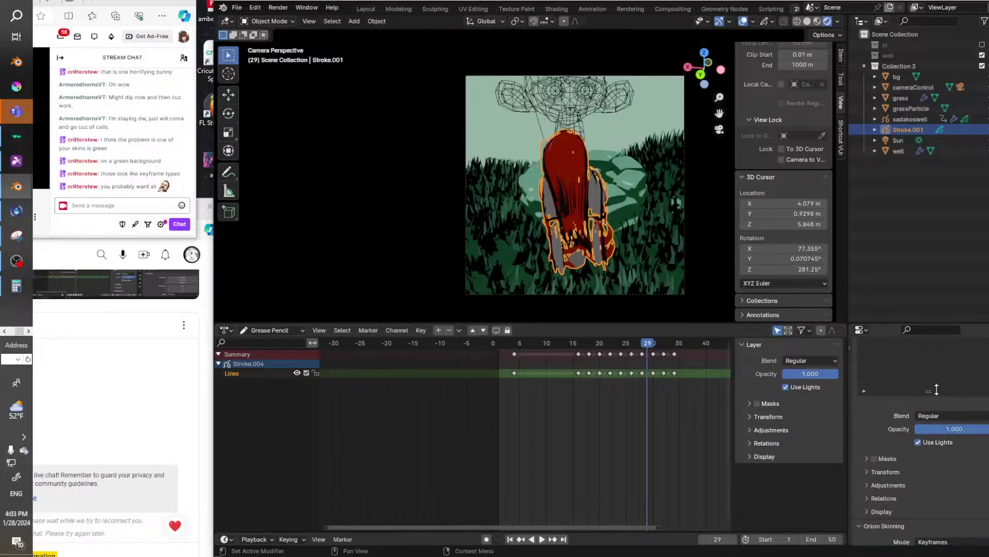
scroll(905, 490, up, 3)
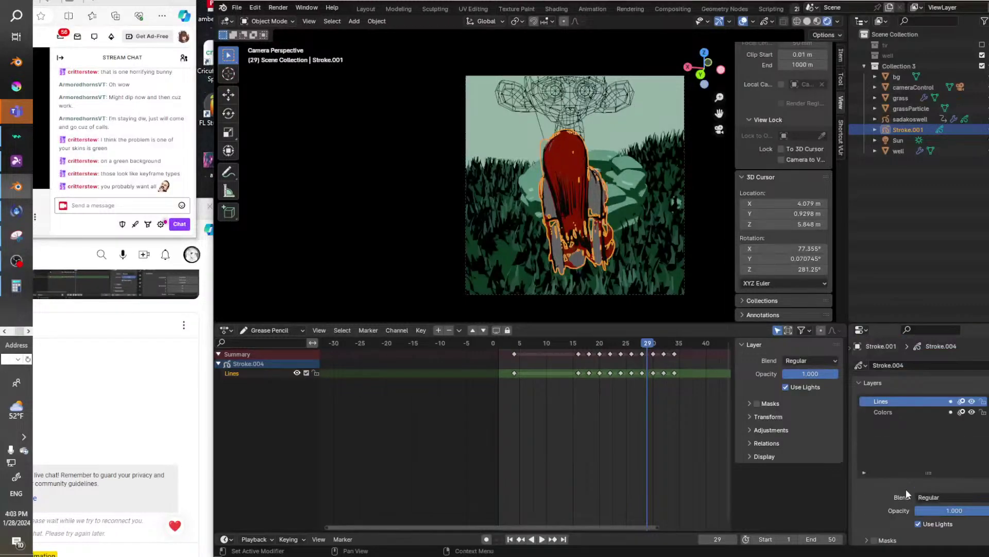
scroll(906, 489, down, 2)
scroll(906, 488, up, 2)
scroll(906, 489, down, 2)
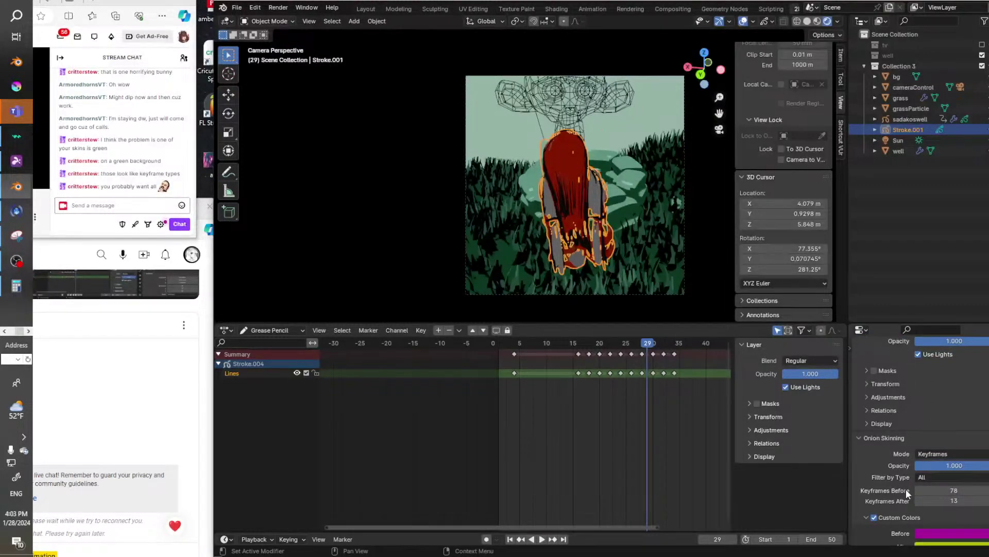
click(271, 21)
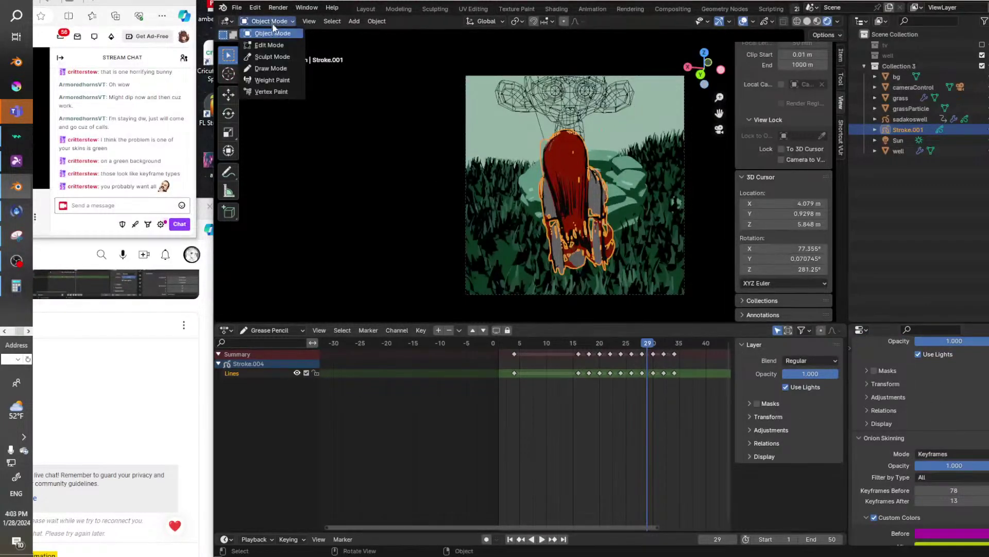
click(291, 69)
mouse_move(645, 350)
mouse_down()
mouse_move(590, 351)
mouse_move(633, 352)
mouse_up()
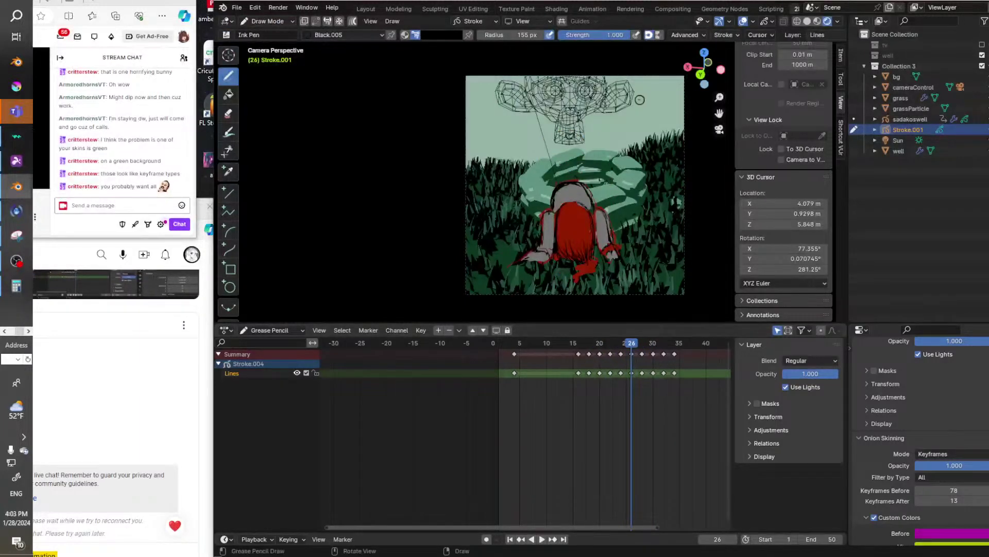
Examine the viewport's object visibility, overlay and gizmo settings for an onion skinning option.
click(709, 21)
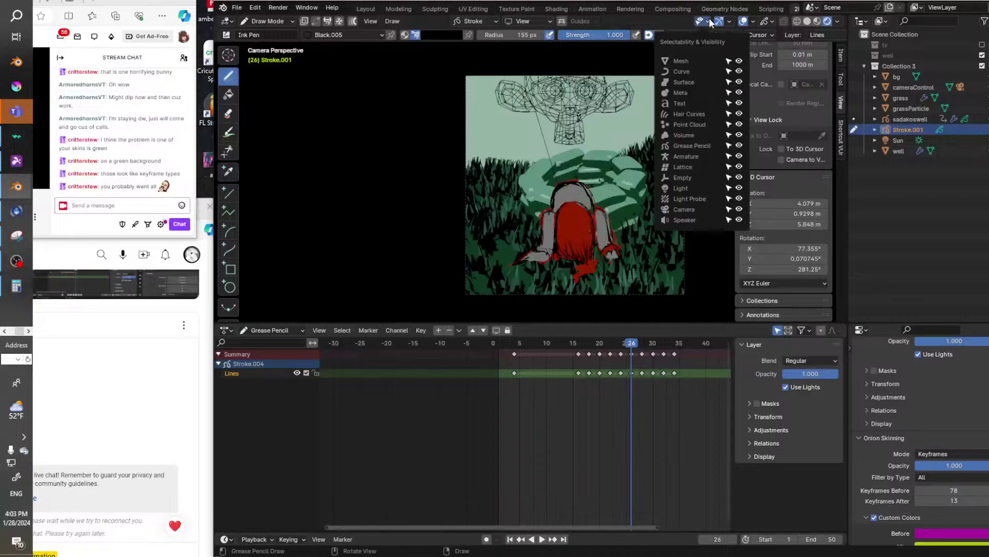
click(752, 21)
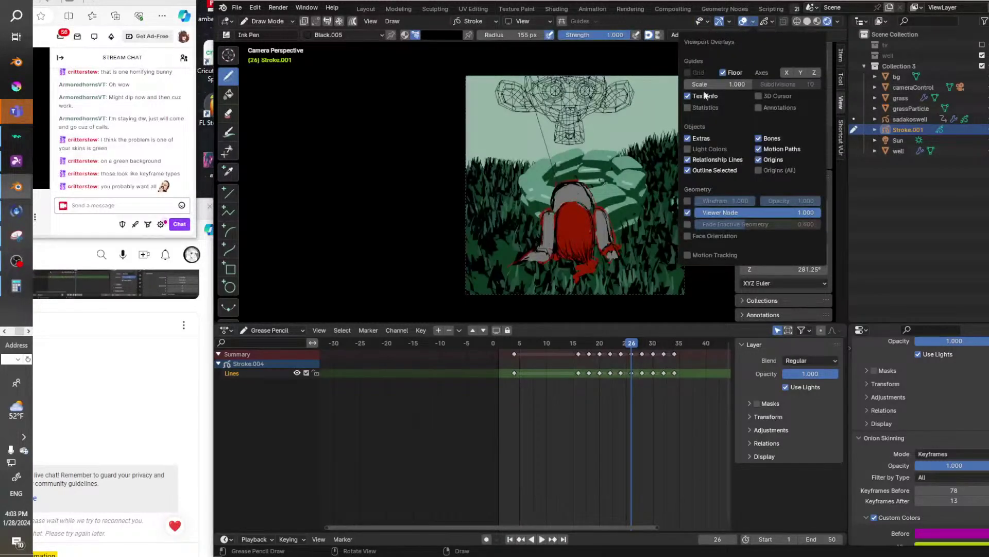
click(688, 234)
click(688, 235)
click(731, 21)
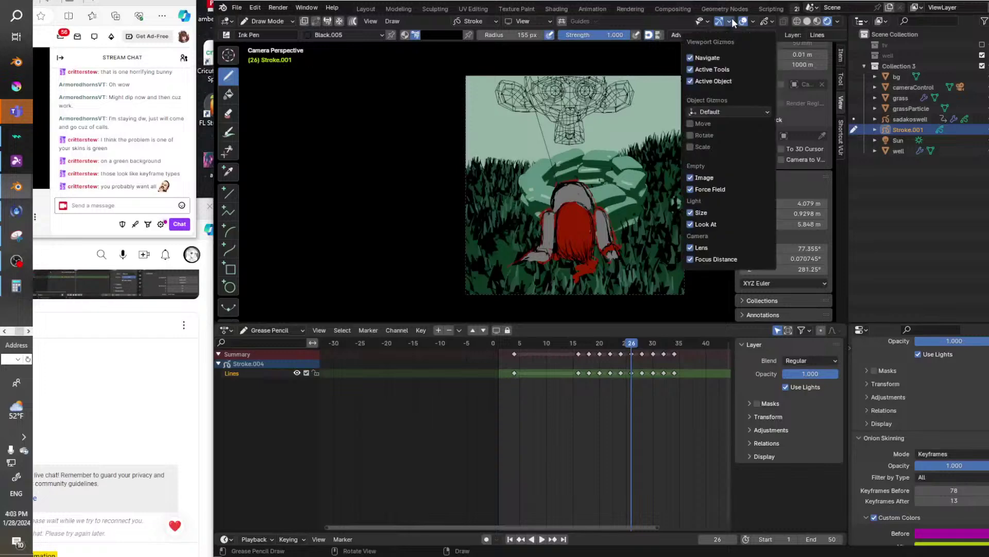
click(706, 20)
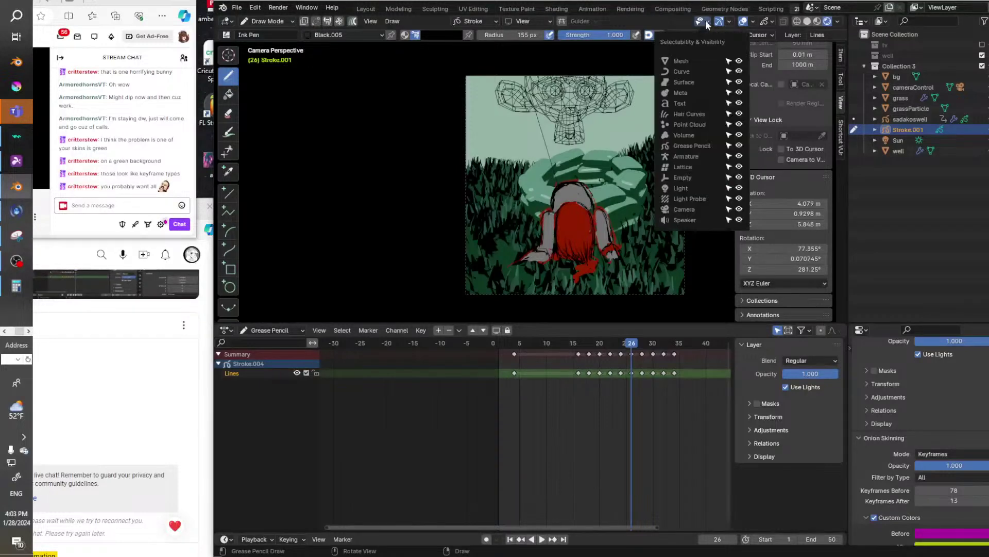
click(706, 20)
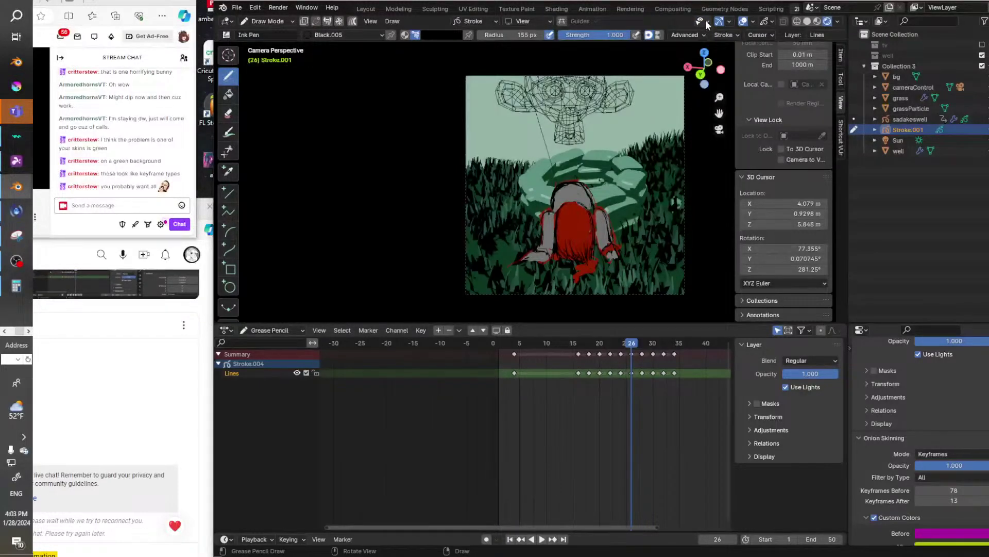
click(551, 19)
click(551, 19)
click(551, 19)
click(551, 20)
click(495, 21)
Switch to the web browser, search for "onion skinning blender viewport" and read the Blender Manual's Onion Skinning page.
click(3, 331)
mouse_move(10, 210)
click(46, 288)
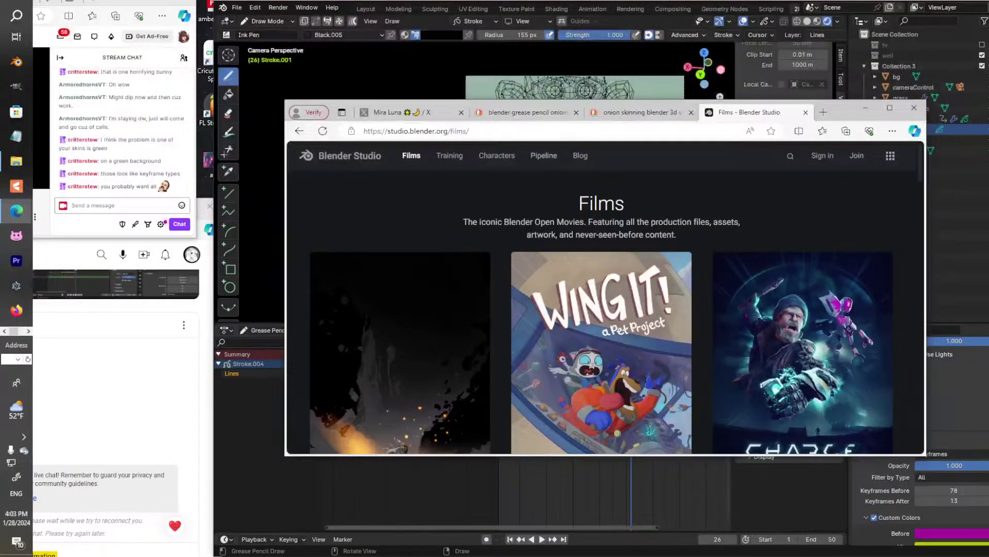
click(416, 131)
text(o)
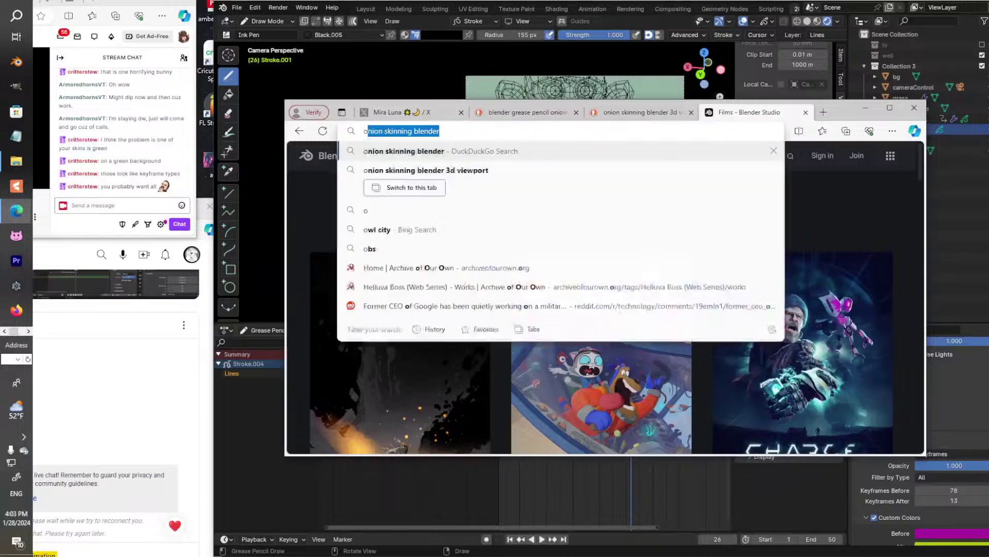
text(nion skinn)
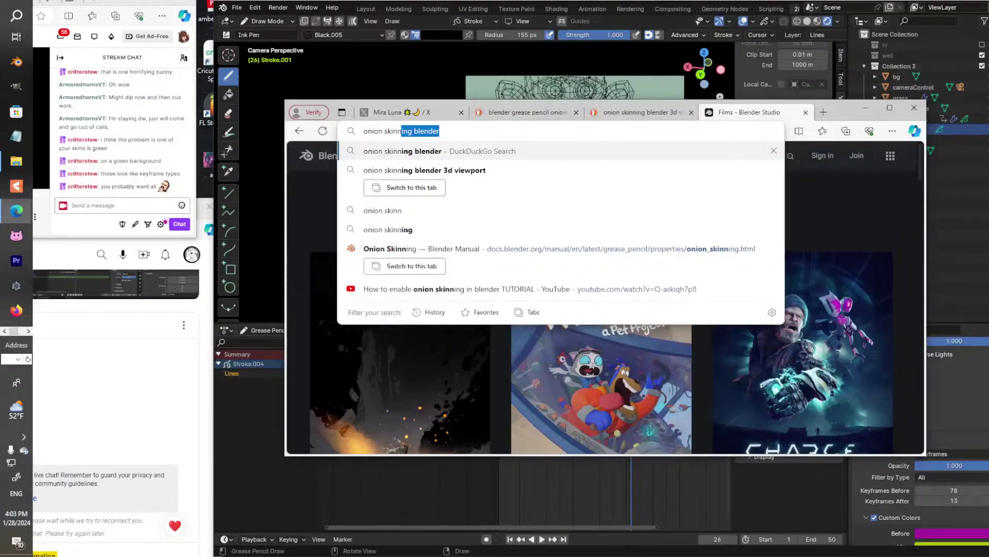
text(ing blender )
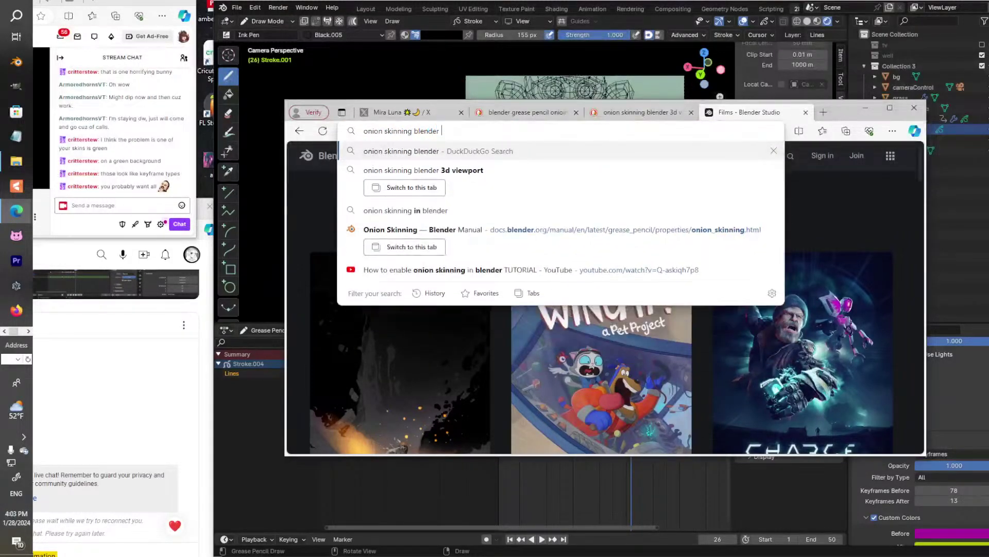
text(viewport)
key(Return)
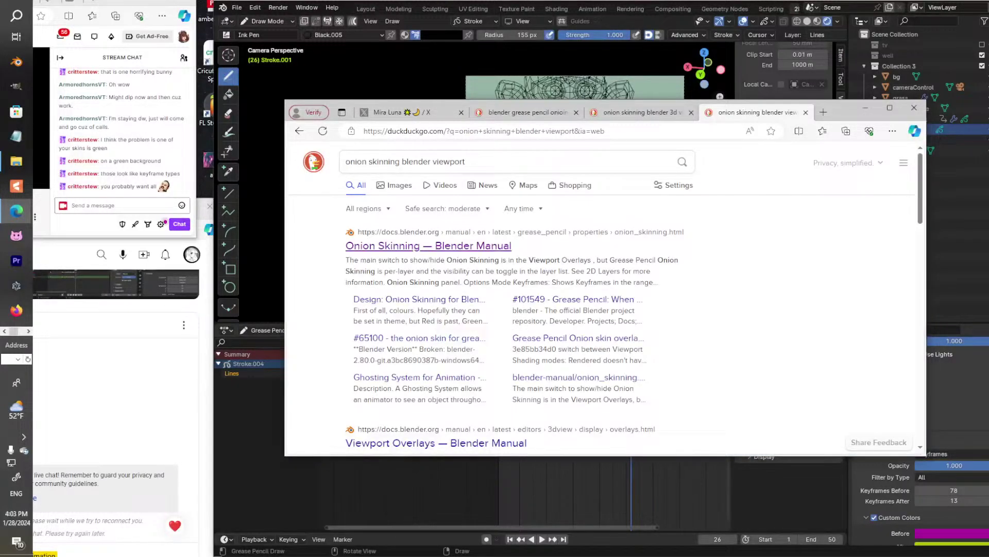
click(464, 245)
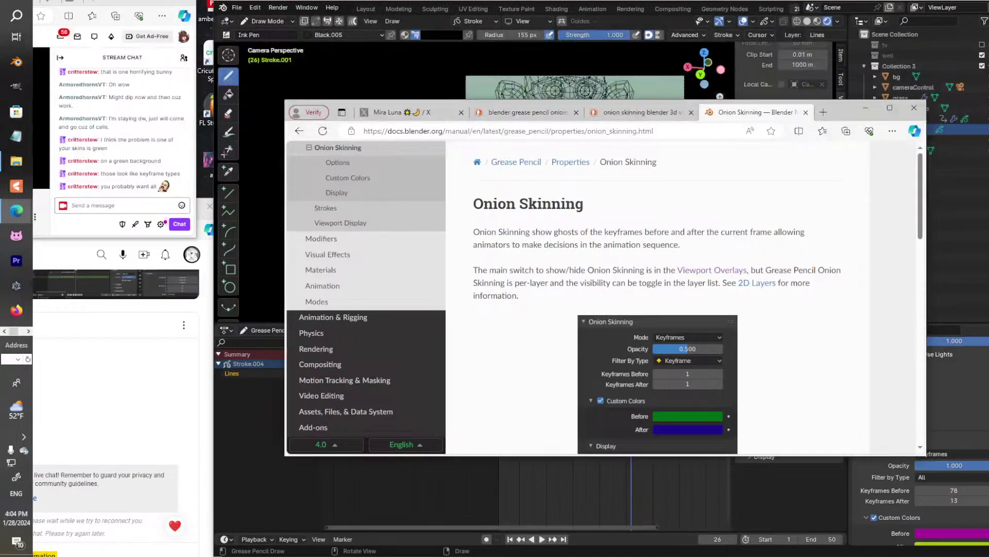
scroll(654, 309, down, 2)
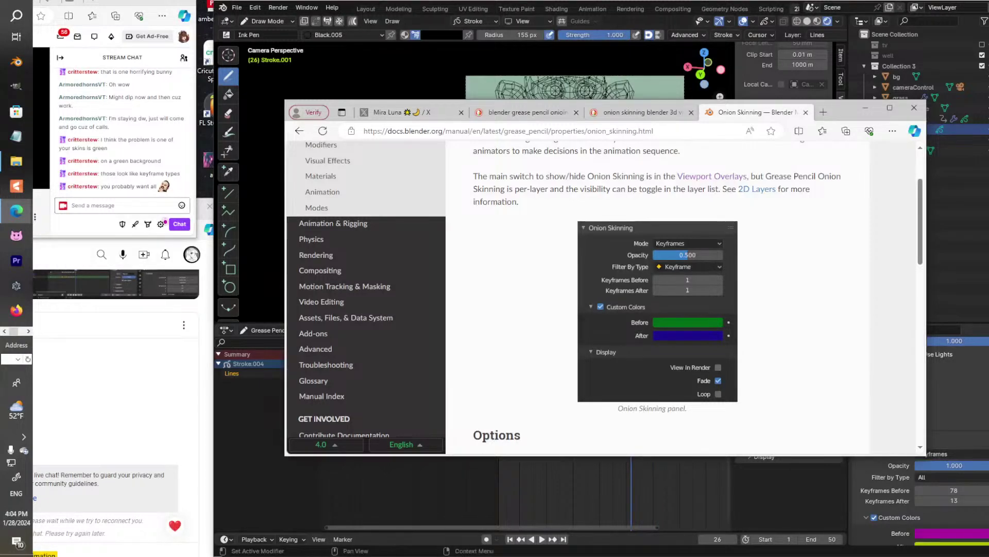
Switch back to Blender, turn on View in Render and turn off Fade in the onion skinning display options.
click(978, 463)
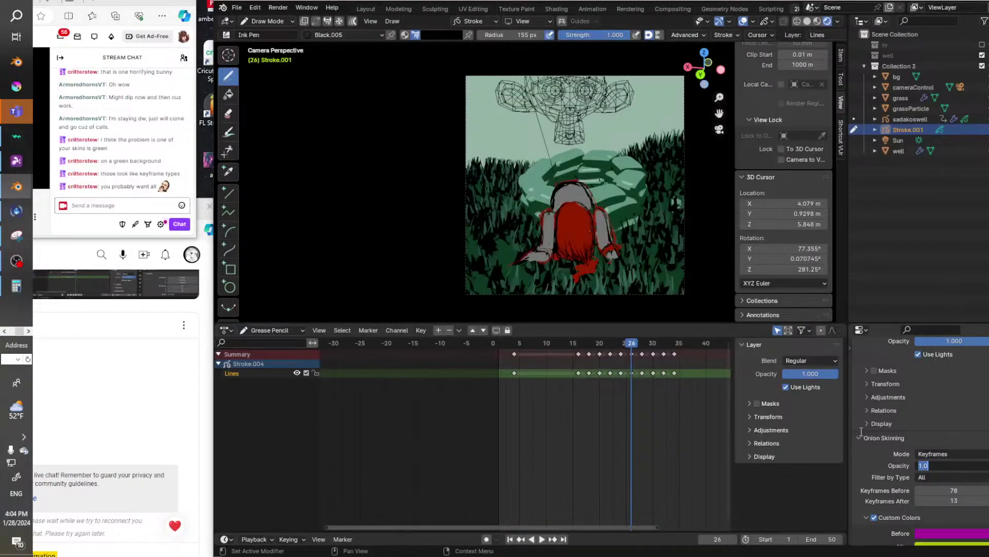
key(Return)
scroll(865, 456, down, 4)
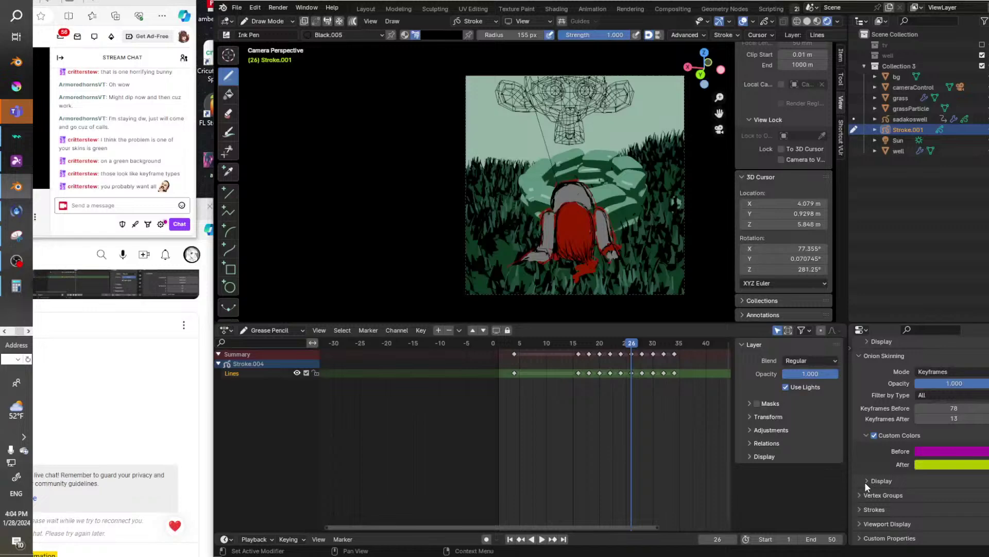
click(867, 480)
scroll(871, 477, down, 2)
click(918, 451)
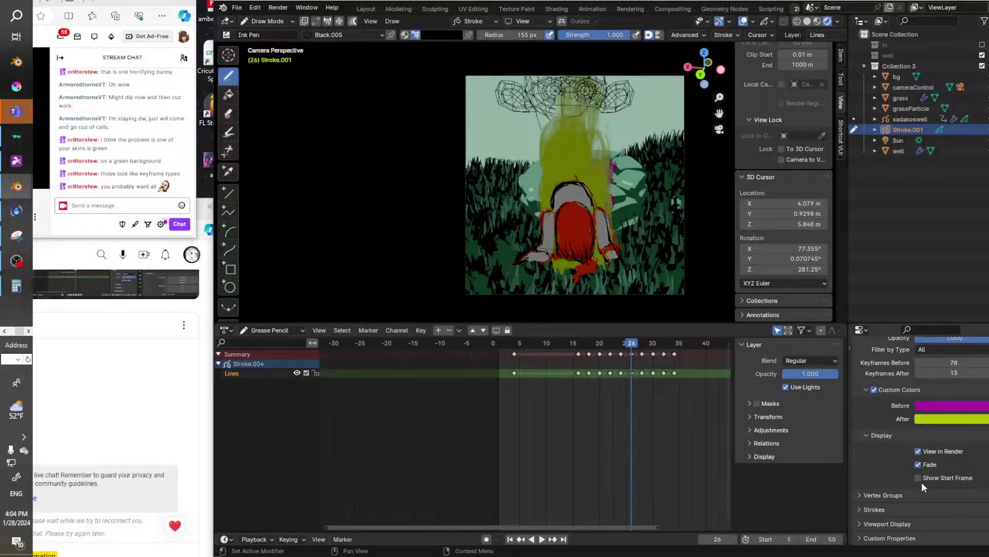
click(918, 465)
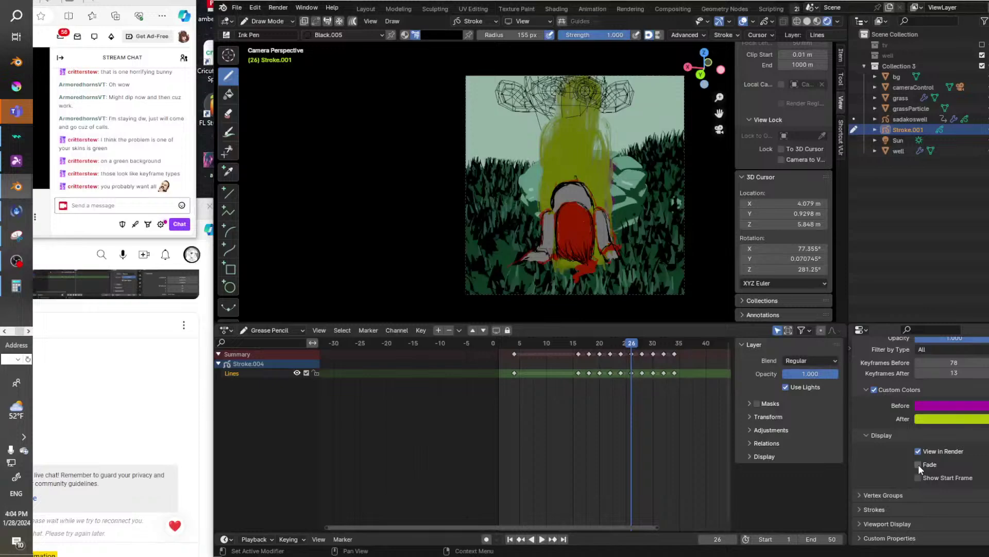
Limit onion skinning to 2 keyframes before and 2 after, coloured dark yellow for Before and magenta for After.
mouse_move(953, 363)
mouse_down()
mouse_move(935, 363)
mouse_move(951, 373)
mouse_up()
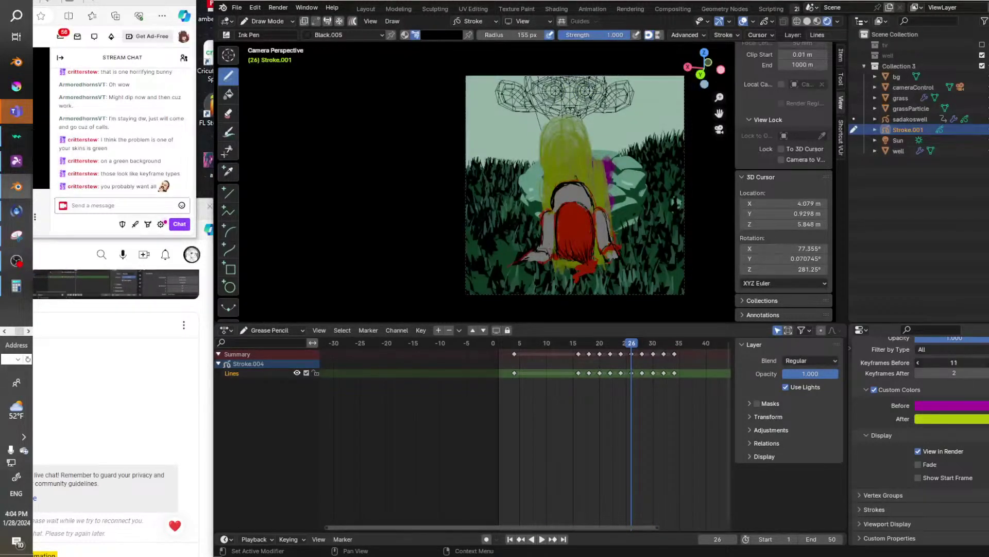
drag(963, 365, 940, 364)
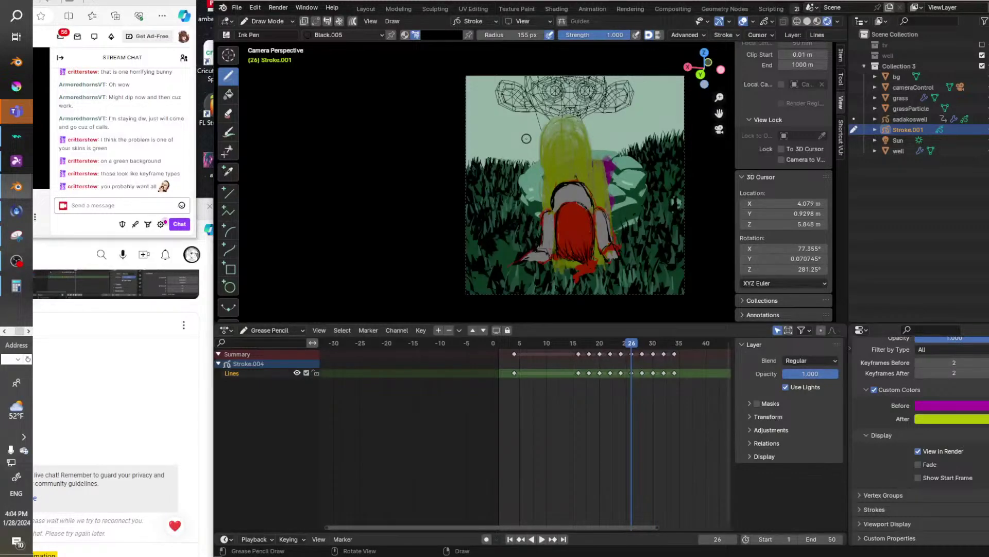
click(963, 405)
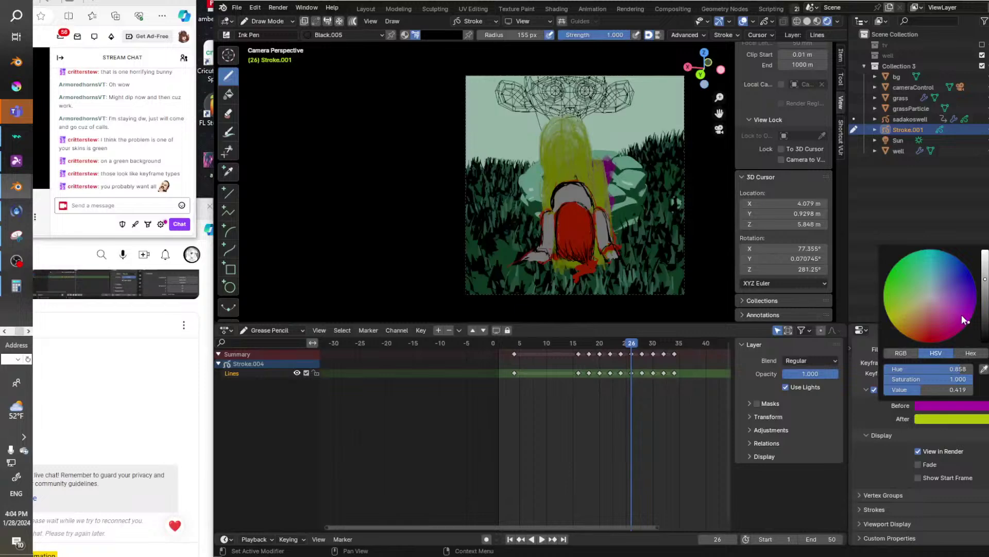
click(892, 323)
click(950, 418)
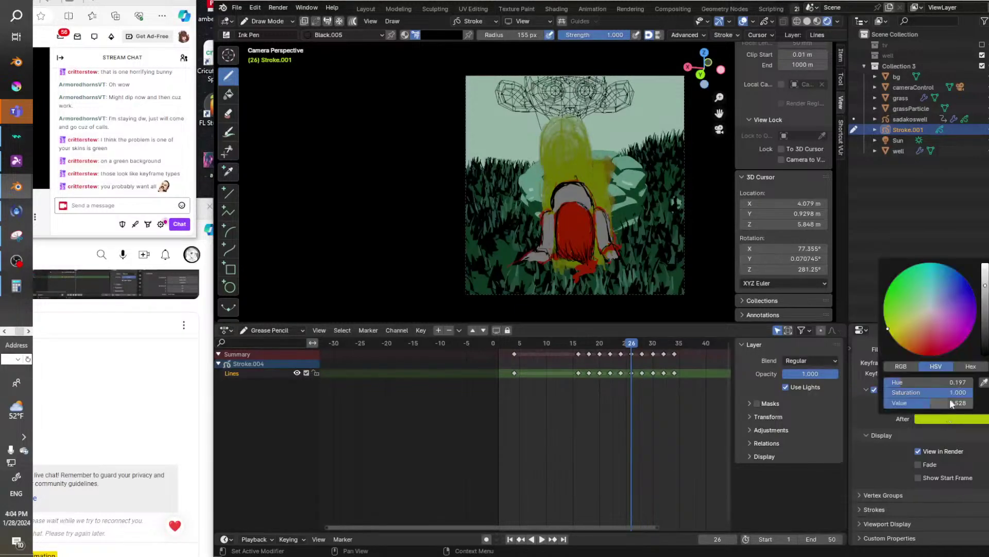
click(967, 333)
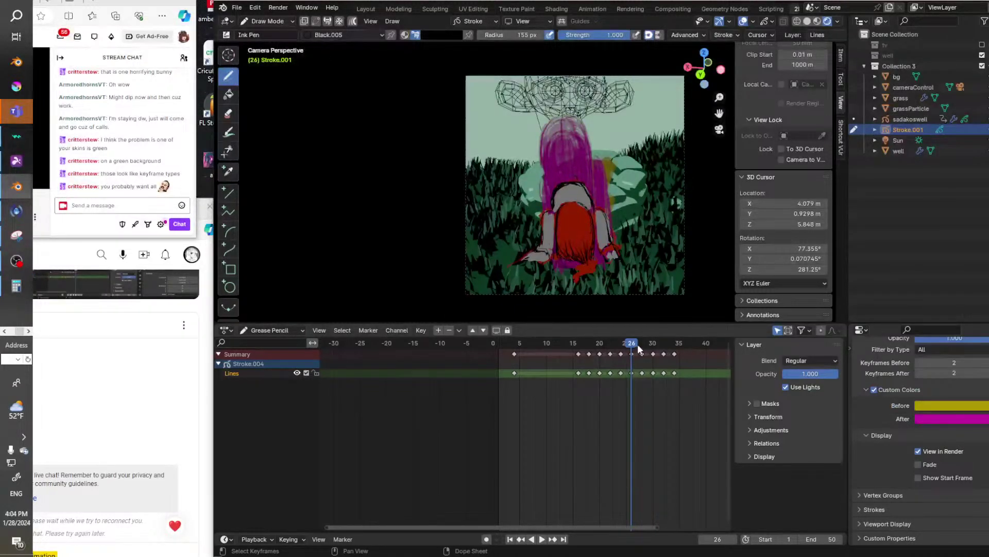
Move to frame 34 and erase the character drawing there.
drag(638, 345, 678, 349)
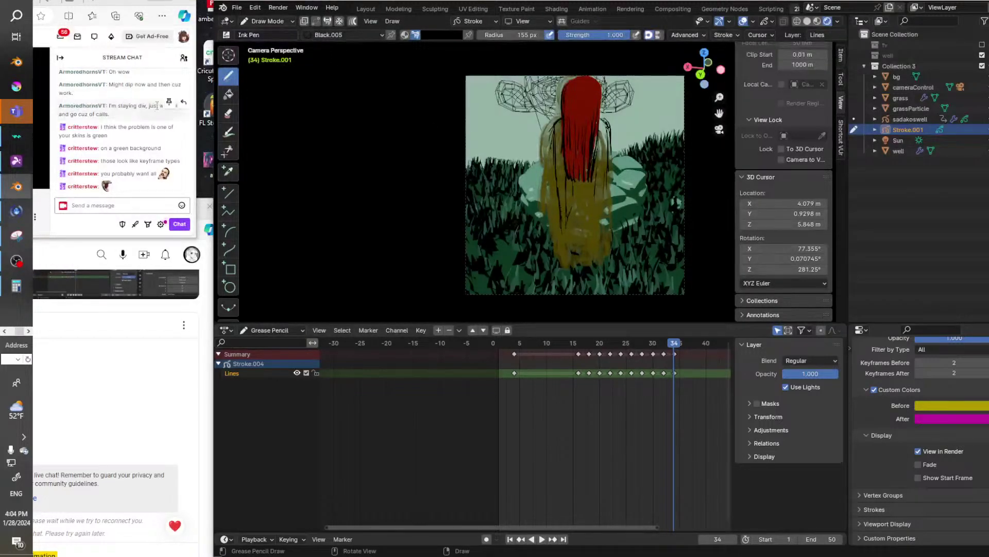
key(e)
drag(596, 103, 585, 220)
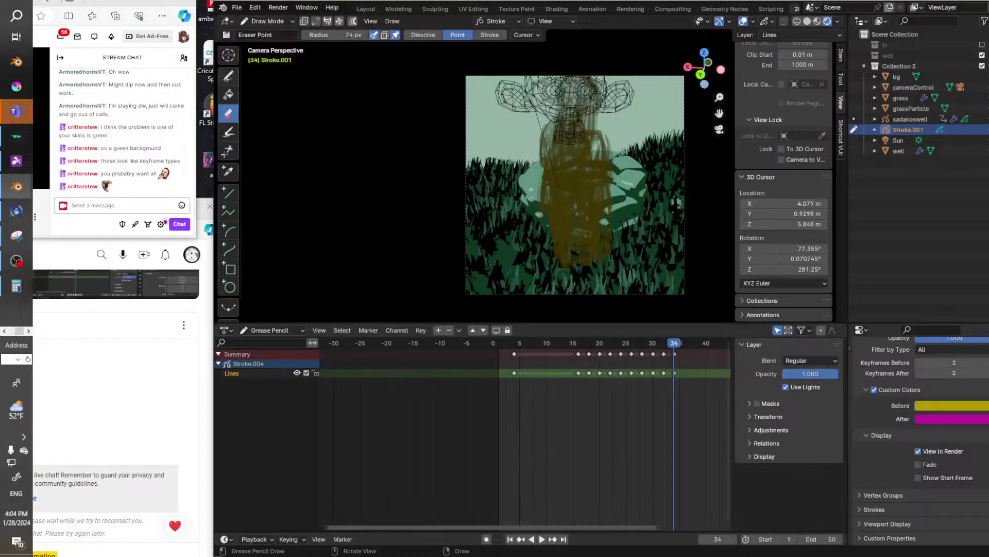
Sketch the outline of the character's long hair and body at frame 34 with the Draw tool in red.
click(228, 76)
click(431, 35)
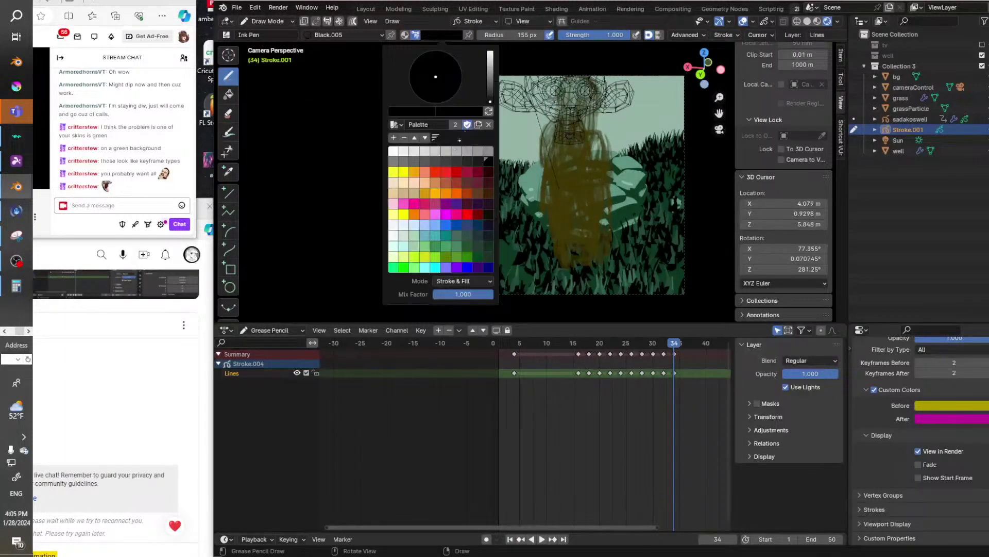
click(439, 171)
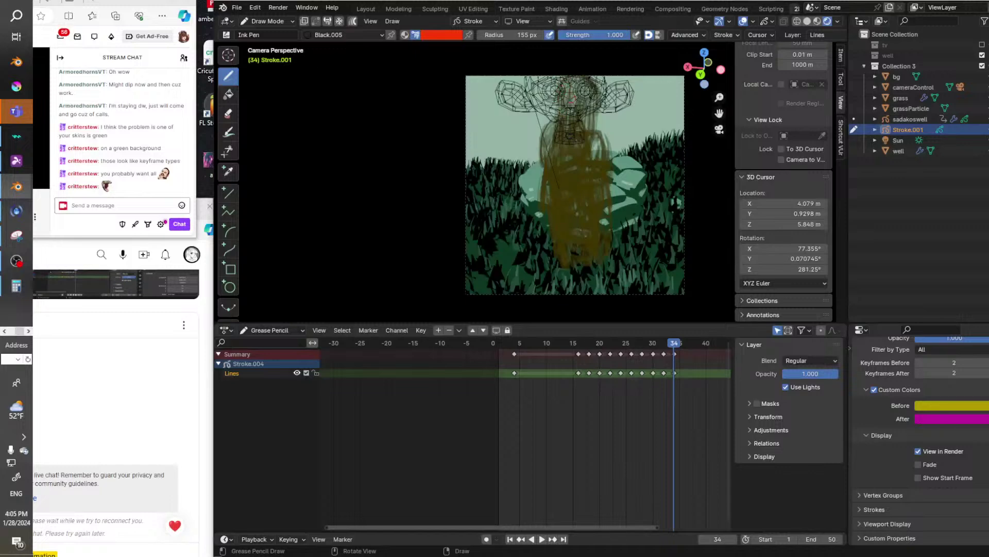
drag(598, 87, 605, 103)
mouse_move(539, 93)
mouse_down()
mouse_move(559, 84)
mouse_move(586, 106)
mouse_move(581, 126)
mouse_move(538, 113)
mouse_move(562, 206)
mouse_up()
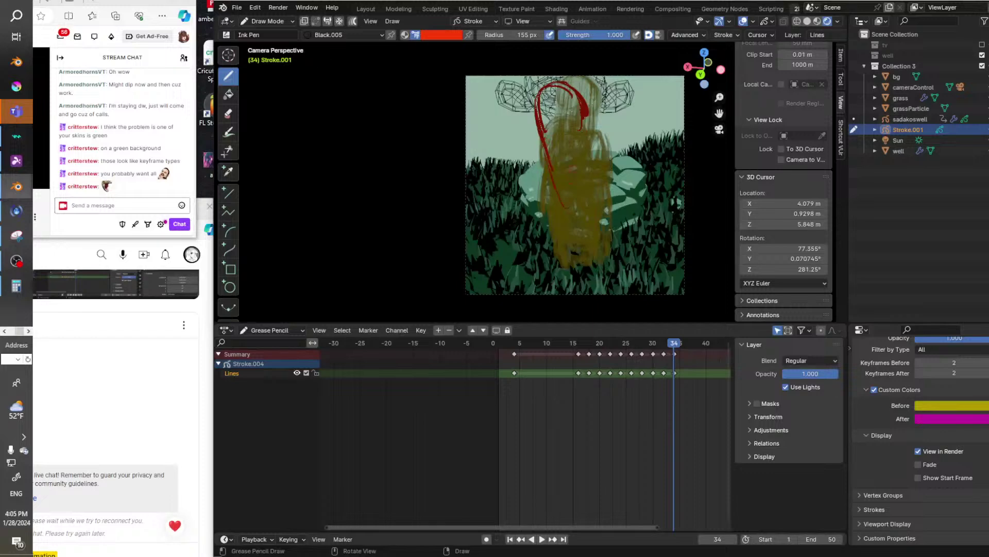
drag(600, 151, 593, 147)
drag(586, 146, 588, 140)
drag(551, 181, 551, 208)
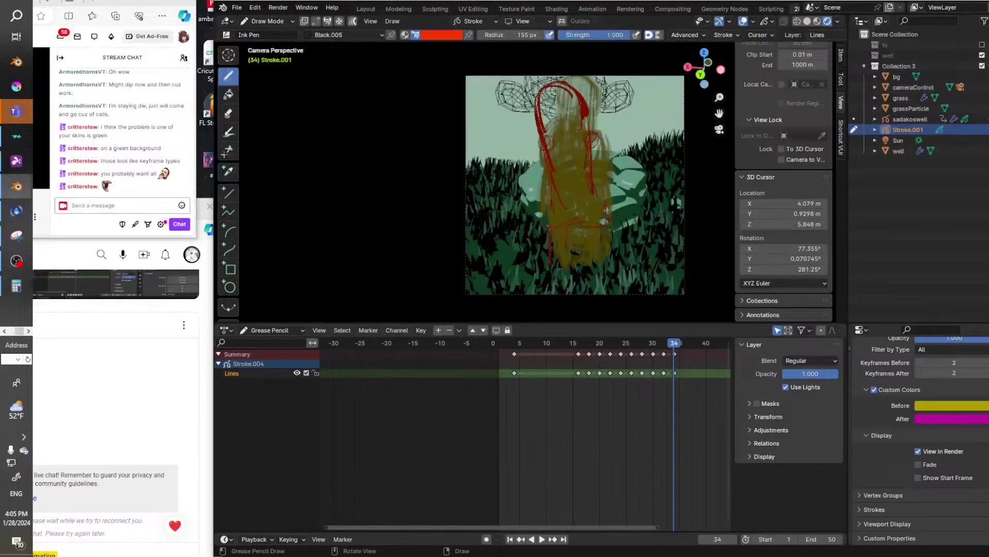
Sketch the character's legs, raised arm and side arm in red, and play the animation briefly to check the pose.
drag(546, 227, 540, 269)
mouse_move(587, 136)
mouse_down()
mouse_move(598, 117)
mouse_move(614, 146)
mouse_move(603, 113)
mouse_move(621, 127)
mouse_move(615, 166)
mouse_up()
mouse_move(624, 126)
mouse_down()
mouse_move(619, 152)
mouse_move(630, 176)
mouse_up()
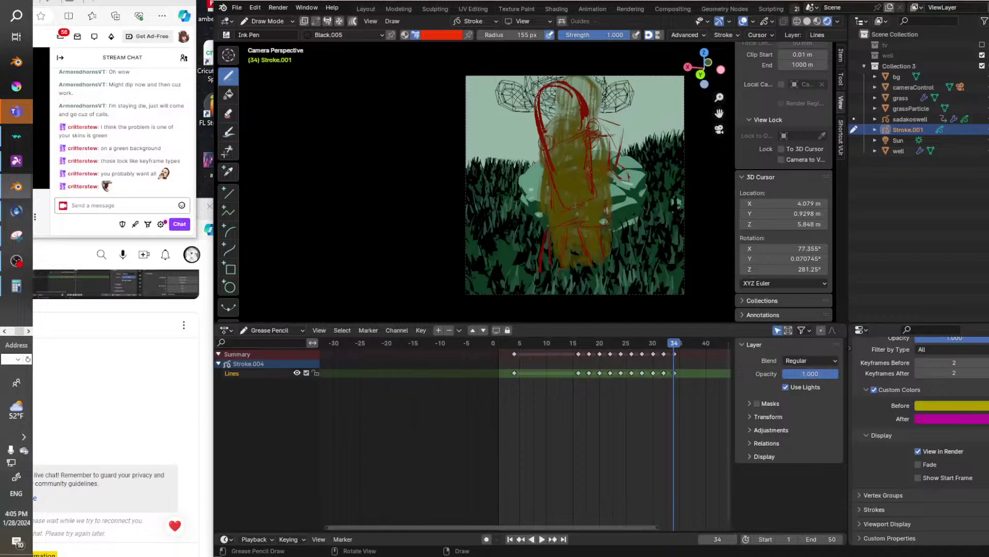
drag(538, 146, 536, 207)
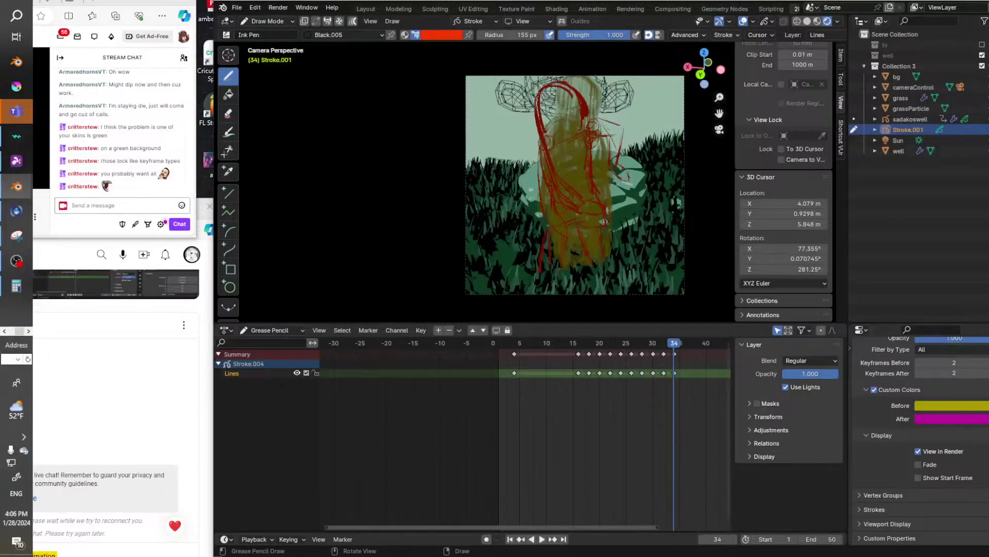
drag(551, 206, 552, 225)
key(space)
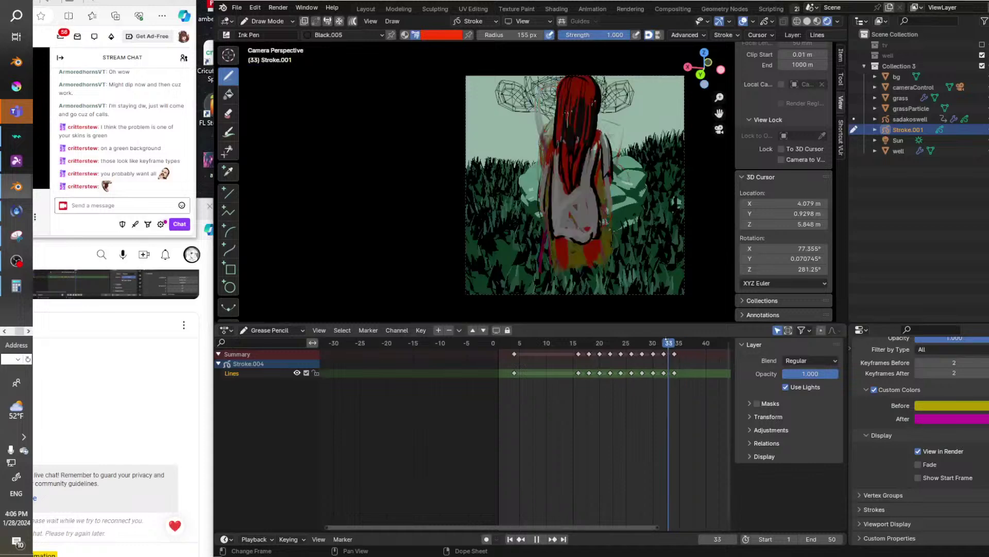
key(space)
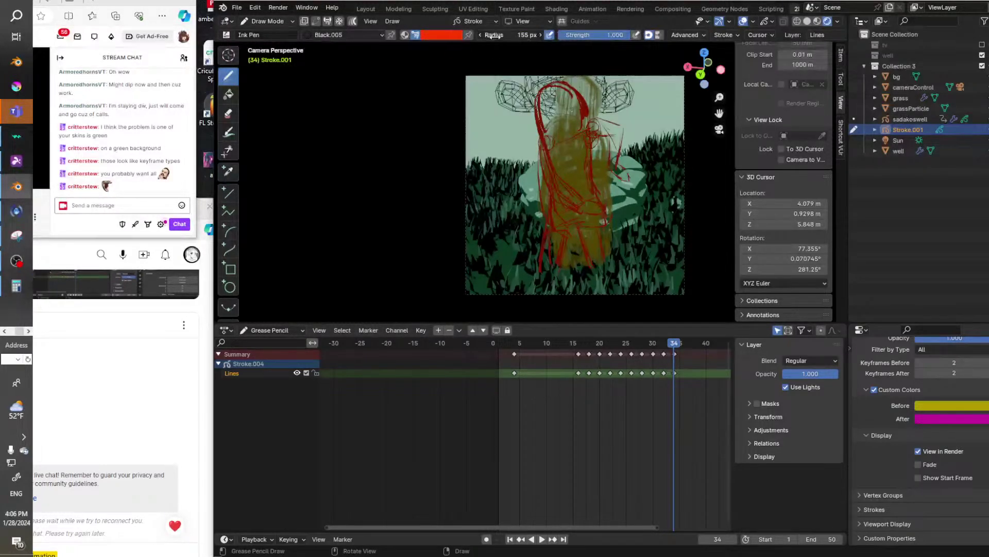
Fill in the character's long hair with solid red strokes at a brush radius of about 156 px.
drag(494, 36, 496, 36)
mouse_move(545, 92)
mouse_down()
mouse_move(549, 155)
mouse_move(554, 98)
mouse_up()
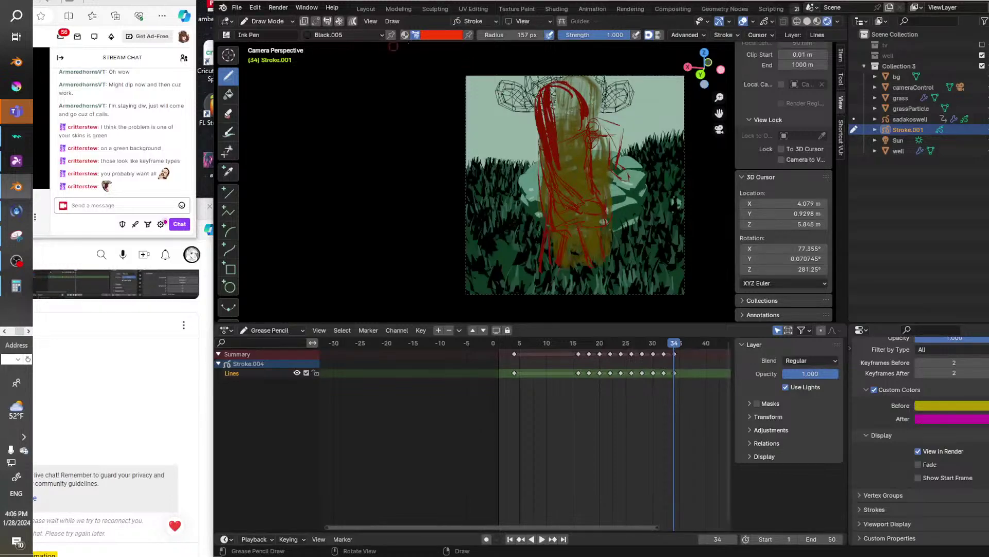
mouse_move(502, 35)
mouse_down()
mouse_move(511, 35)
mouse_move(502, 35)
mouse_up()
mouse_move(534, 101)
mouse_down()
mouse_move(546, 162)
mouse_move(557, 103)
mouse_move(572, 152)
mouse_up()
mouse_move(569, 119)
mouse_down()
mouse_move(590, 168)
mouse_move(577, 126)
mouse_move(582, 148)
mouse_up()
mouse_move(552, 85)
mouse_down()
mouse_move(553, 97)
mouse_move(559, 82)
mouse_move(576, 104)
mouse_up()
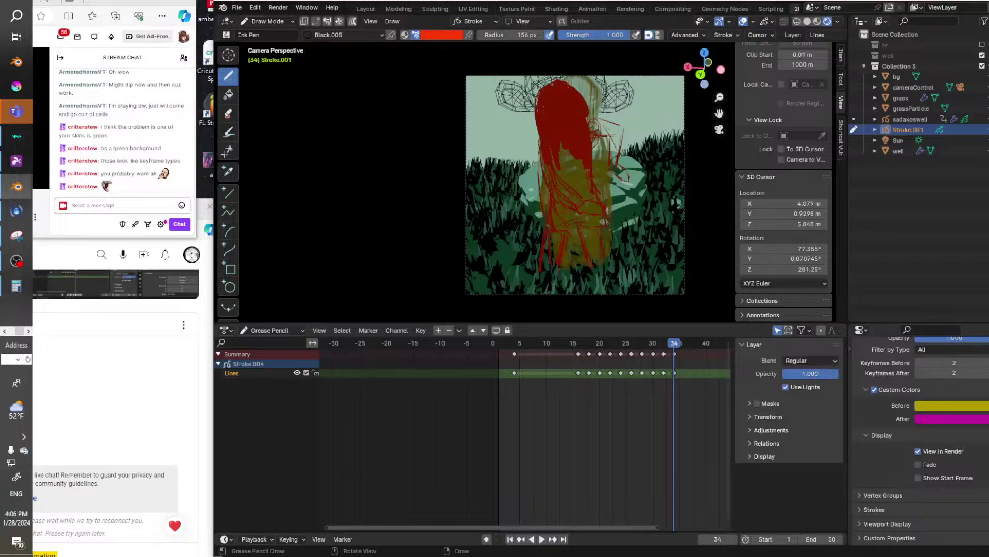
mouse_move(551, 146)
mouse_down()
mouse_move(566, 190)
mouse_move(580, 145)
mouse_move(587, 195)
mouse_move(571, 150)
mouse_move(584, 166)
mouse_up()
Outline the red hair and add thin strand lines in black with a brush radius of 67 px.
click(439, 34)
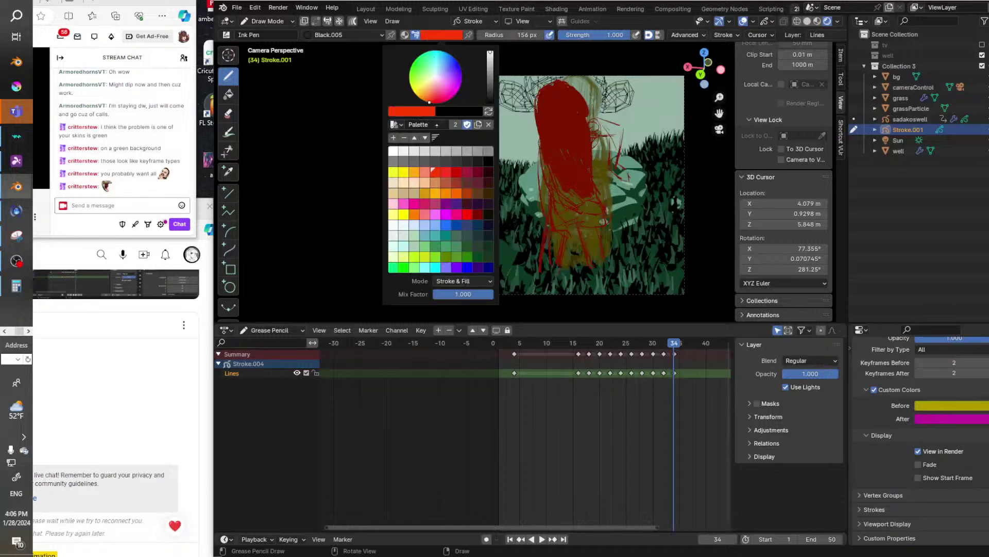
click(488, 160)
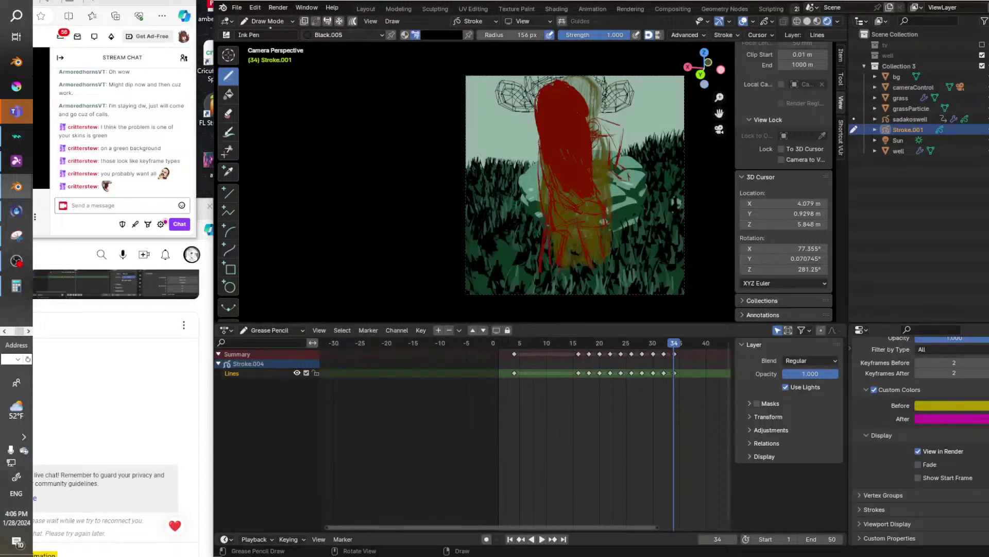
drag(484, 34, 439, 39)
mouse_move(537, 94)
mouse_down()
mouse_move(543, 155)
mouse_move(590, 199)
mouse_up()
drag(594, 162, 591, 197)
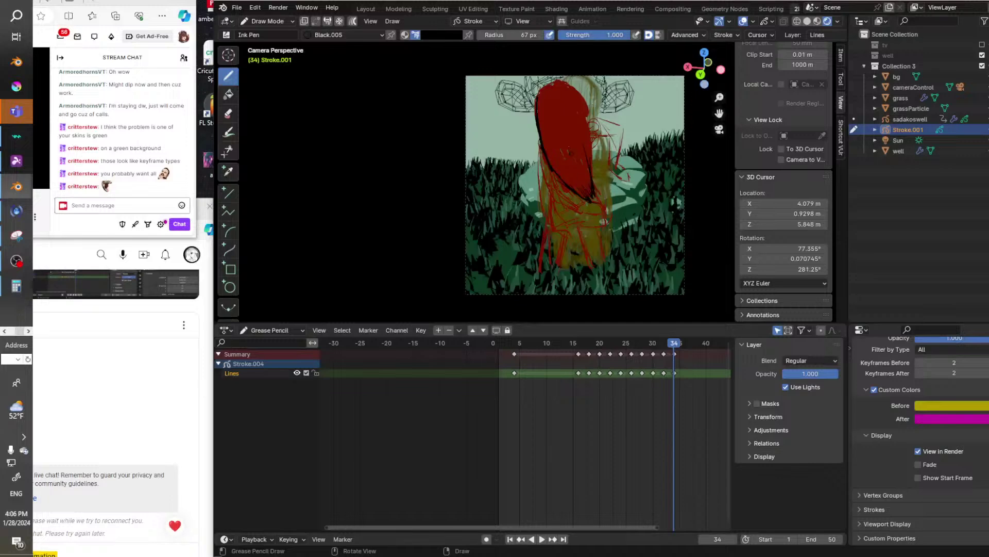
mouse_move(552, 145)
mouse_down()
mouse_move(557, 170)
mouse_move(568, 171)
mouse_up()
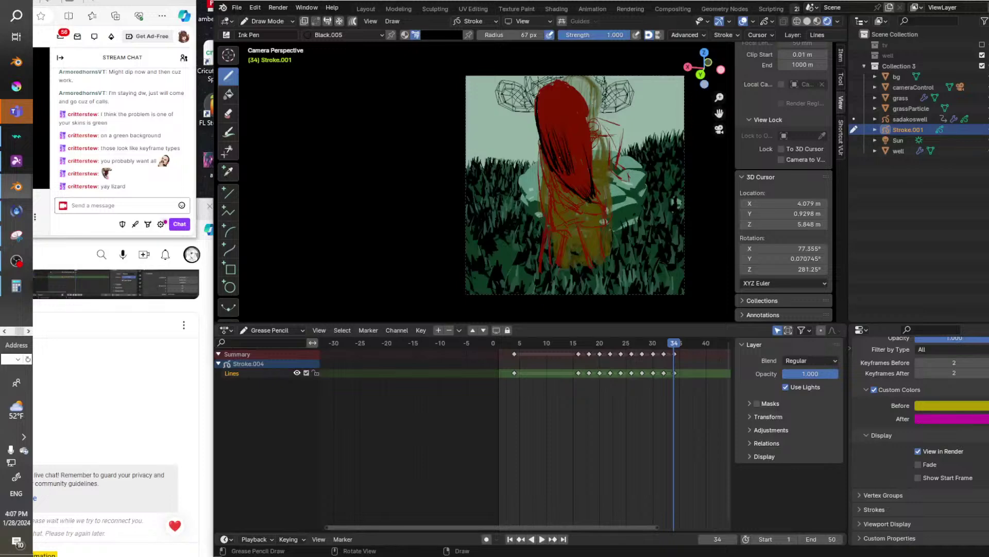
drag(583, 149, 583, 170)
drag(586, 99, 595, 187)
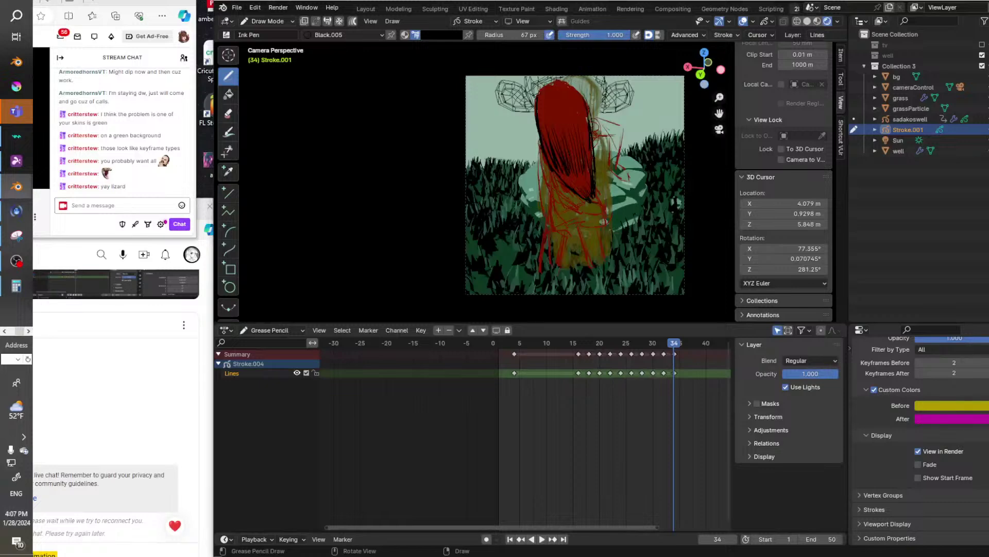
drag(567, 80, 591, 121)
Ink the character's waist, legs and raised arm in black over the red sketch.
drag(551, 190, 584, 207)
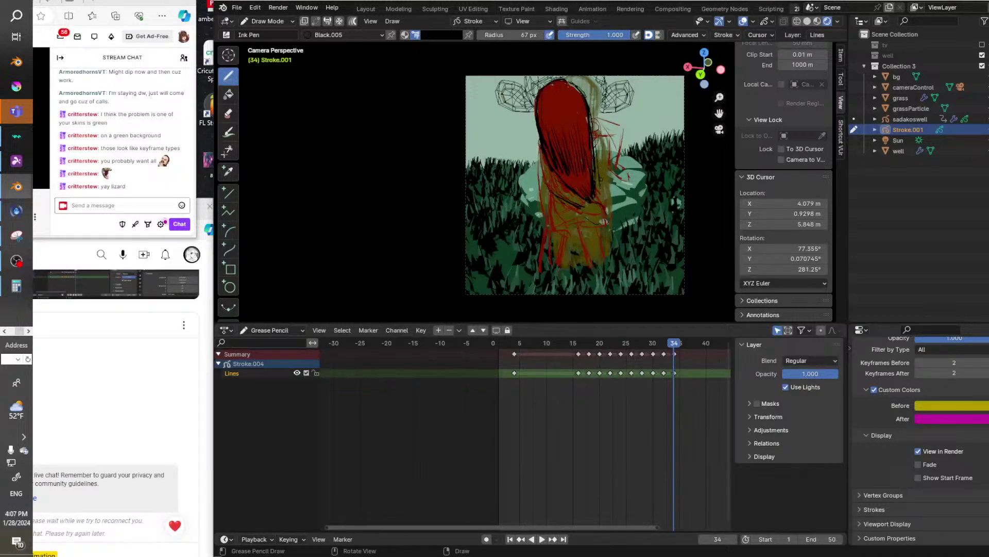
mouse_move(542, 224)
mouse_down()
mouse_move(597, 230)
mouse_move(565, 254)
mouse_move(561, 271)
mouse_up()
drag(583, 231, 593, 270)
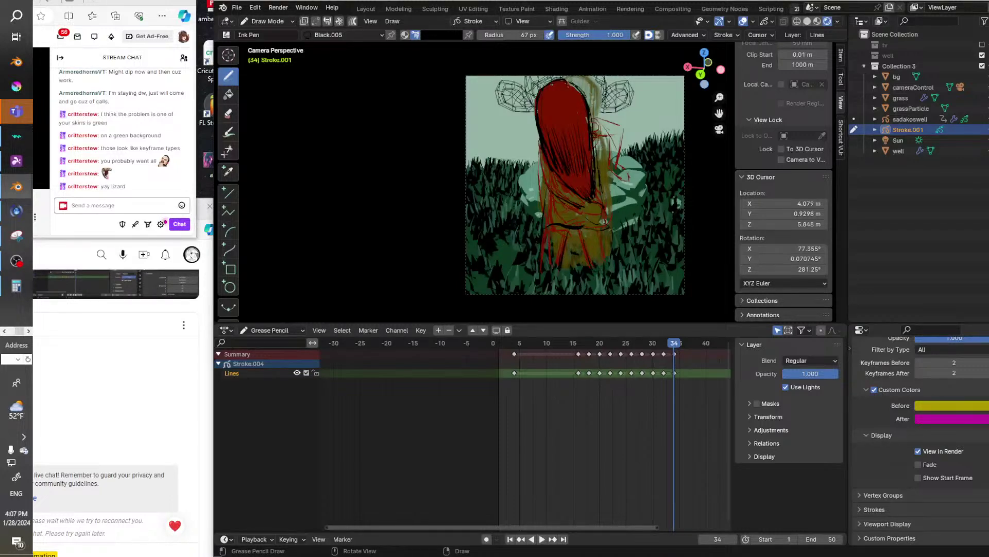
mouse_move(595, 135)
mouse_down()
mouse_move(623, 128)
mouse_move(617, 160)
mouse_move(605, 166)
mouse_move(629, 182)
mouse_up()
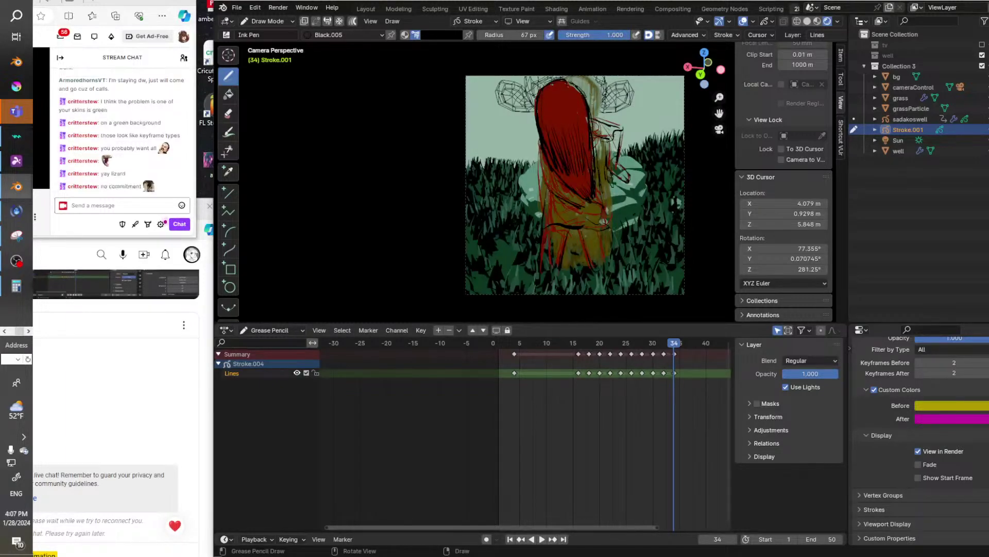
Paint the upper arm beside the hair light grey and ink its contour and the lower arm in black.
click(441, 35)
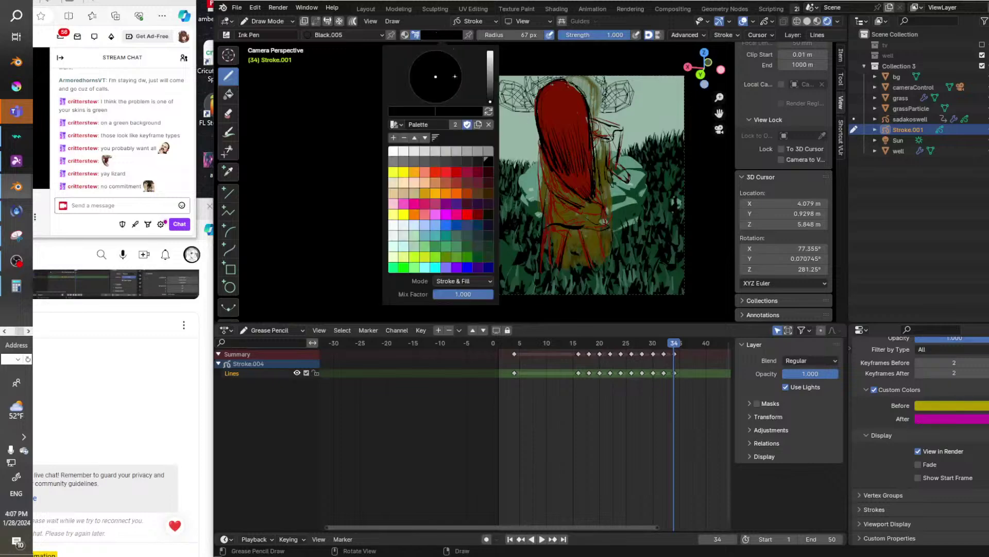
click(451, 150)
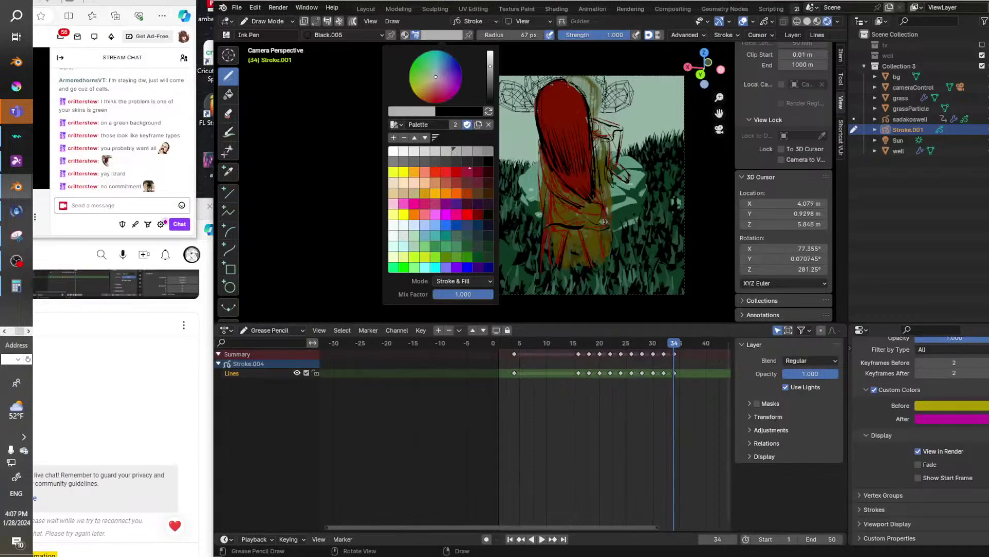
drag(547, 159, 551, 179)
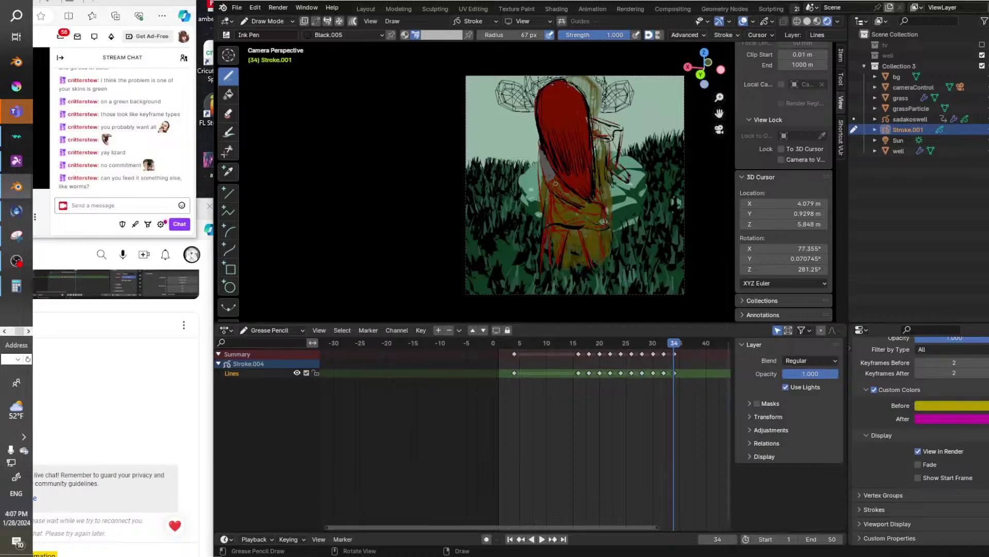
drag(545, 148, 539, 146)
click(446, 36)
click(492, 162)
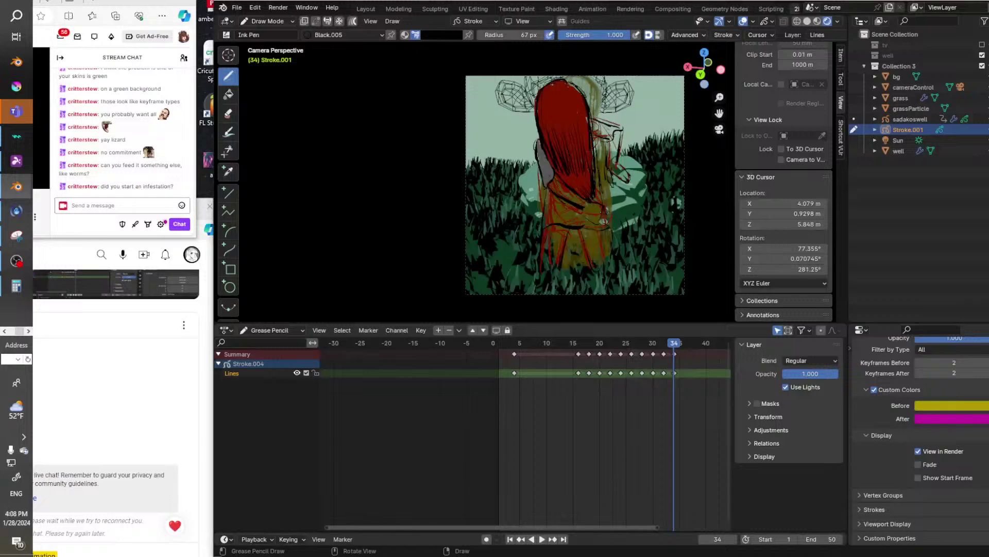
click(442, 36)
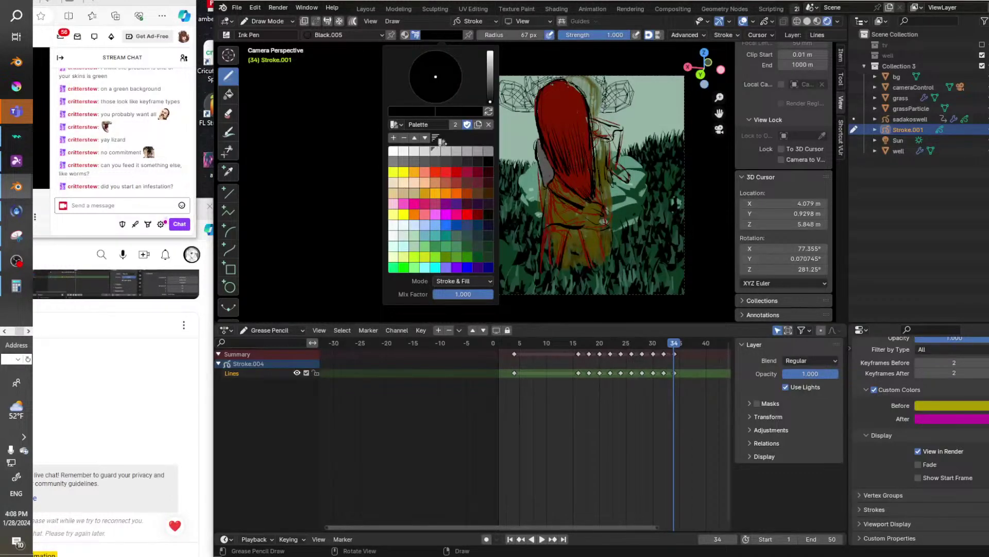
drag(553, 185, 568, 195)
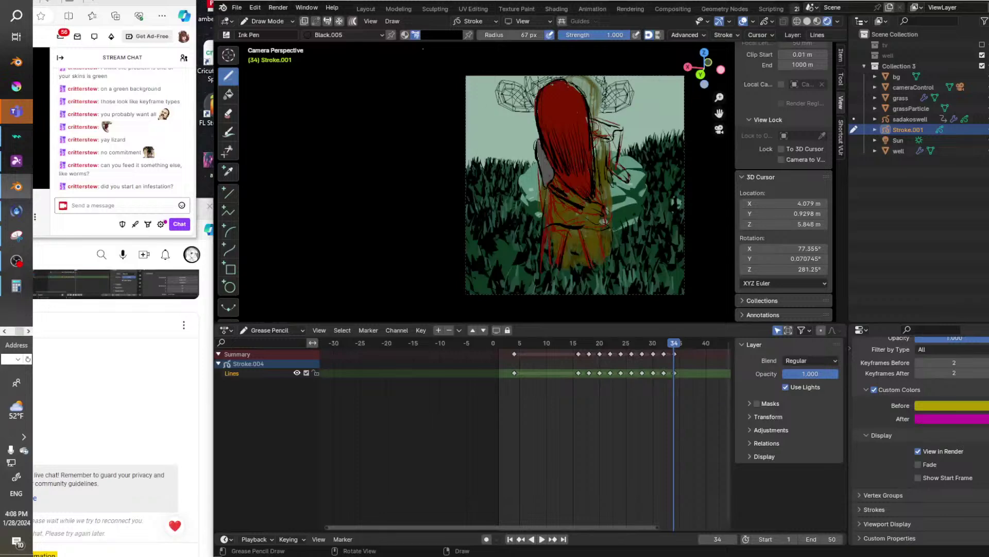
Fill the character's forearm, raised arm, lower torso and legs with light grey strokes.
click(442, 35)
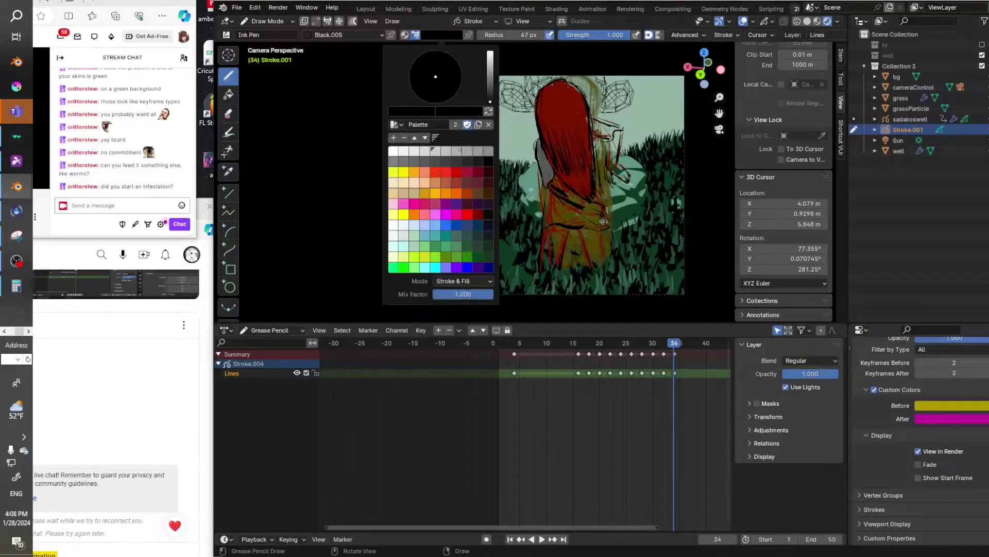
click(443, 151)
mouse_move(554, 183)
mouse_down()
mouse_move(585, 208)
mouse_move(605, 209)
mouse_up()
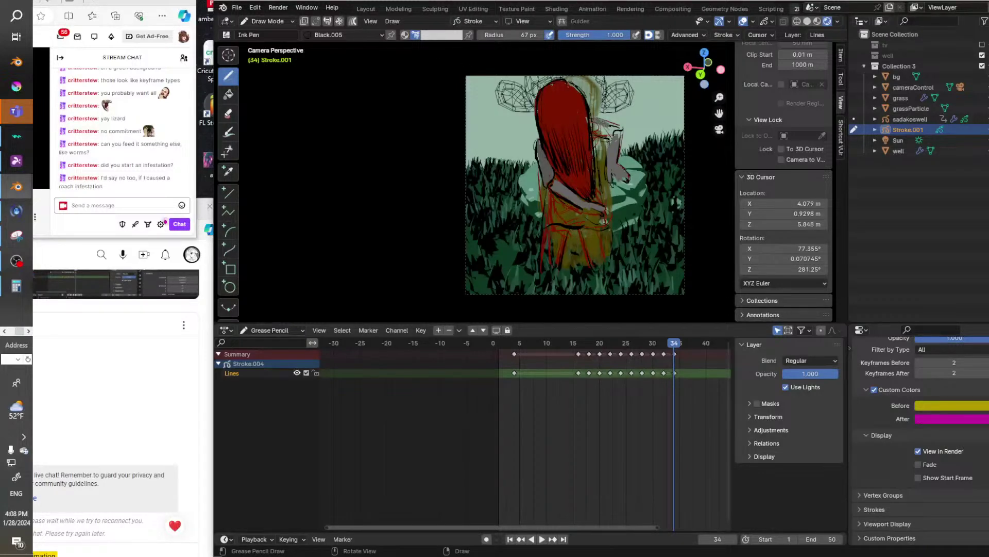
mouse_move(612, 126)
mouse_down()
mouse_move(594, 132)
mouse_move(611, 132)
mouse_up()
mouse_move(548, 210)
mouse_down()
mouse_move(549, 222)
mouse_move(558, 207)
mouse_move(574, 211)
mouse_up()
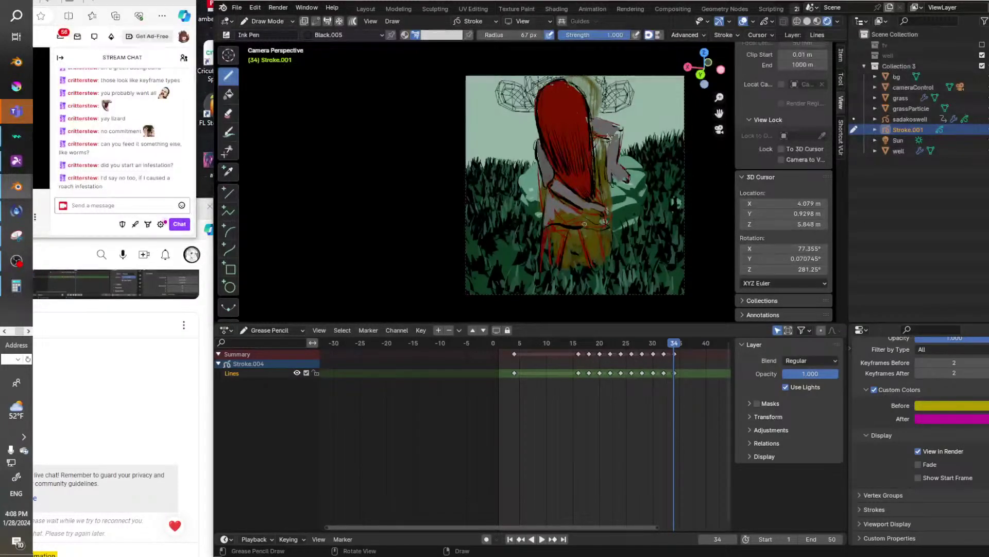
mouse_move(554, 198)
mouse_down()
mouse_move(589, 215)
mouse_move(554, 222)
mouse_move(596, 225)
mouse_move(599, 212)
mouse_up()
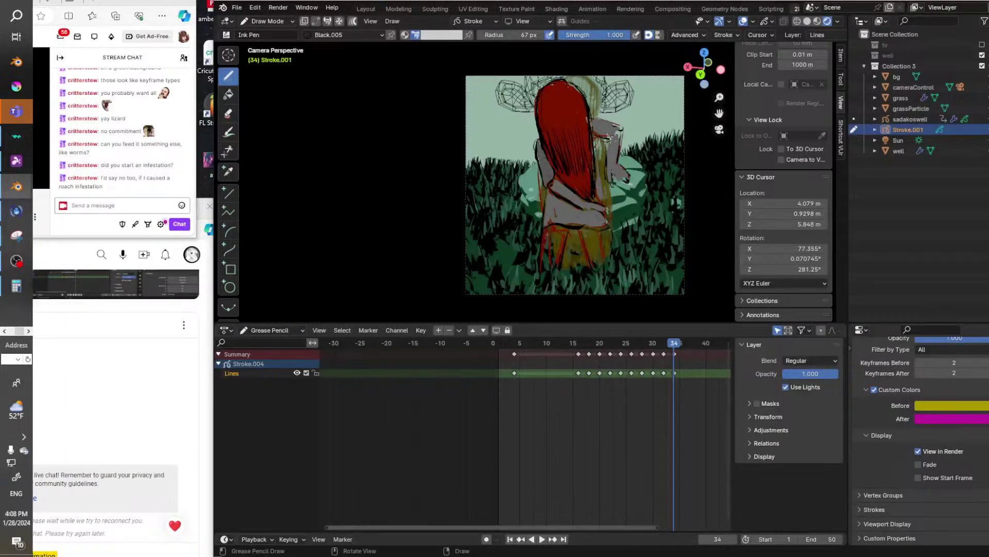
drag(542, 253, 601, 242)
click(432, 35)
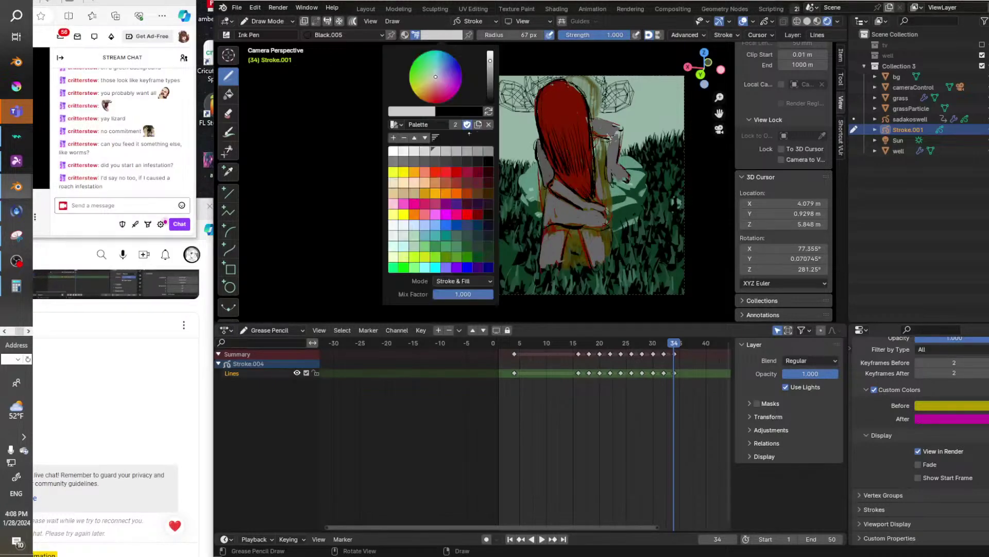
drag(544, 232, 564, 229)
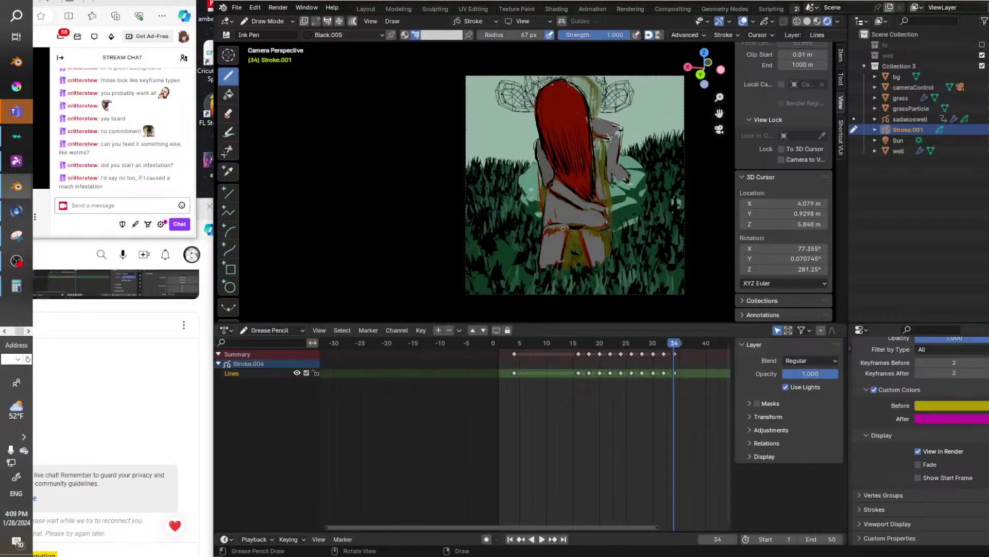
Choose a dark grey from the palette and paint a band across the character's hips.
click(438, 34)
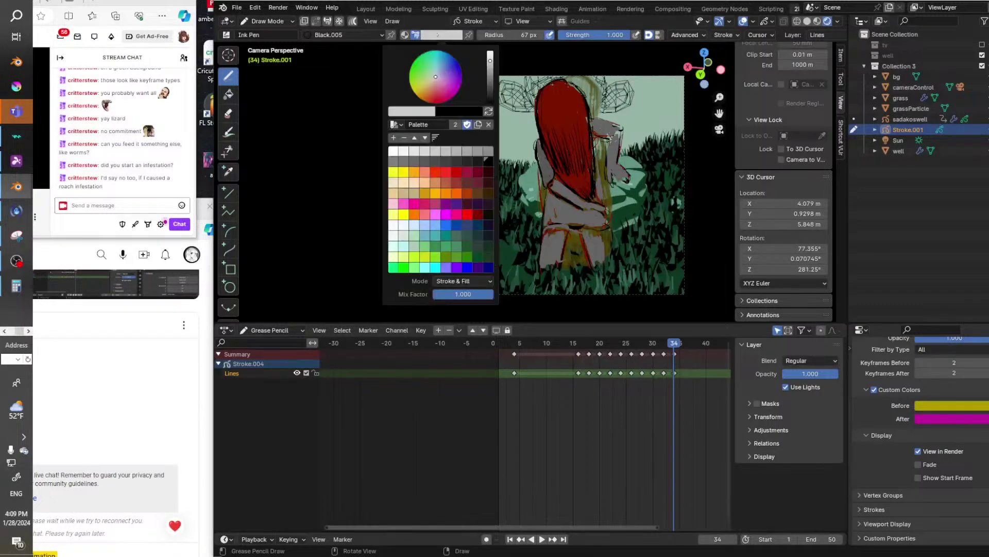
click(480, 161)
click(444, 159)
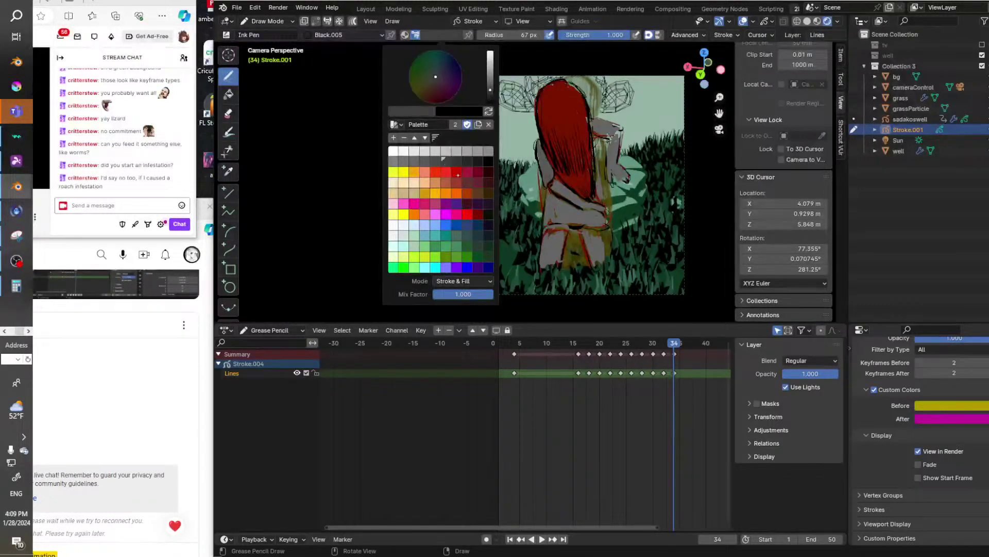
mouse_move(562, 224)
mouse_down()
mouse_move(545, 237)
mouse_move(605, 239)
mouse_up()
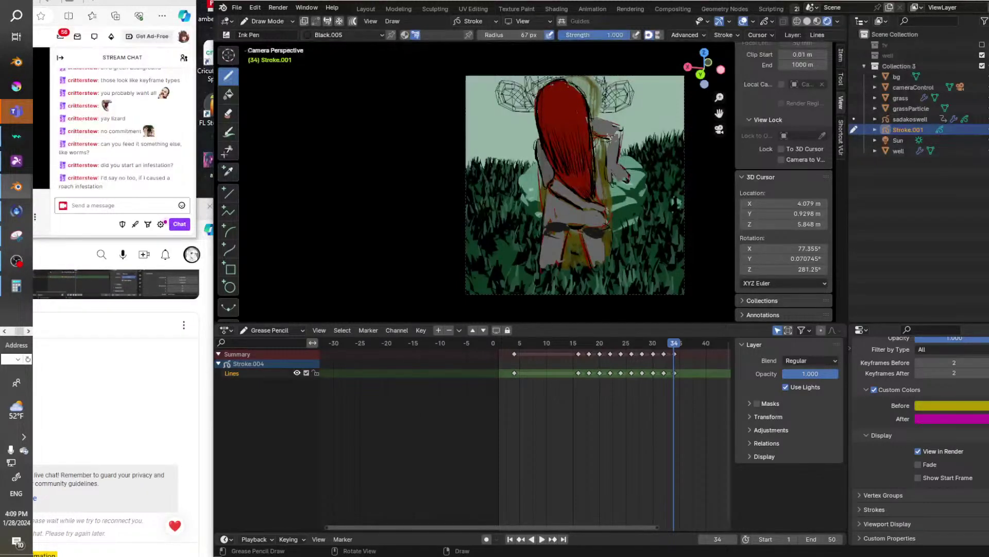
Choose light grey and then white from the palette, painting a vertical highlight along the character's raised arm with each.
click(372, 36)
click(422, 35)
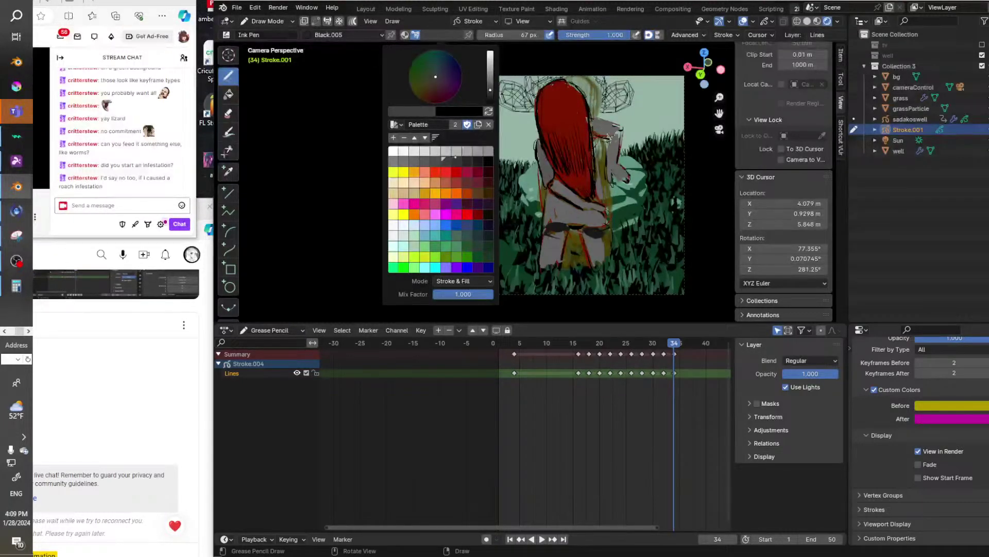
click(403, 150)
drag(606, 147, 606, 168)
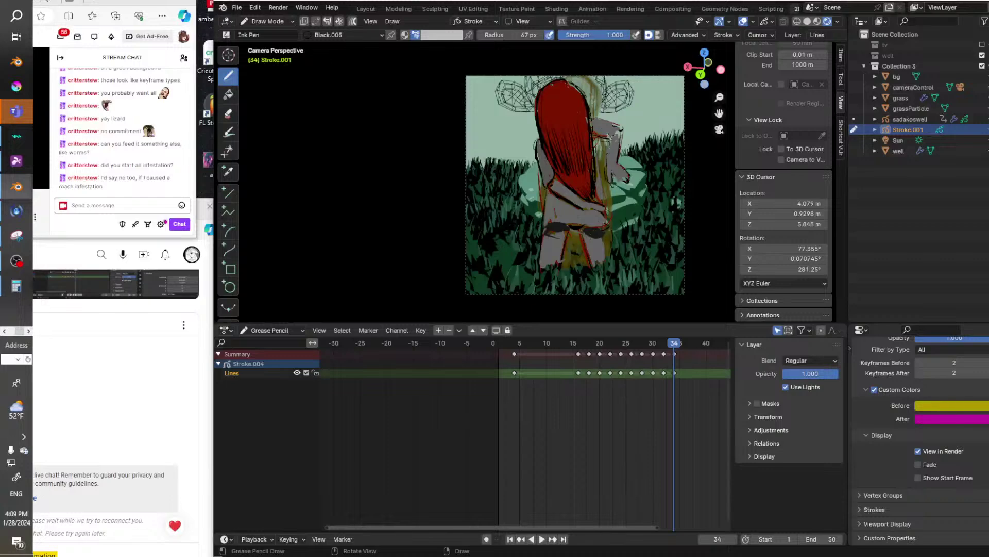
click(441, 35)
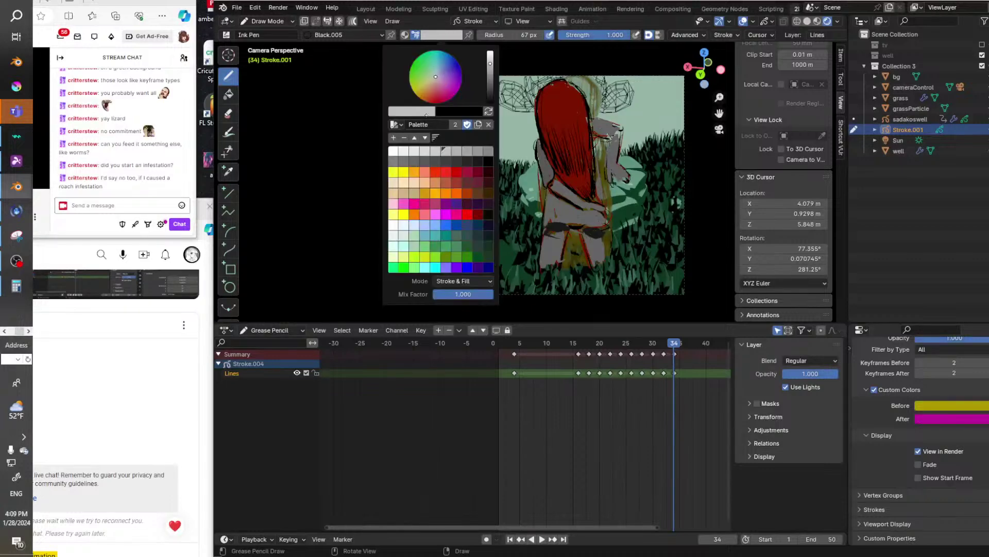
click(394, 151)
drag(605, 145, 608, 171)
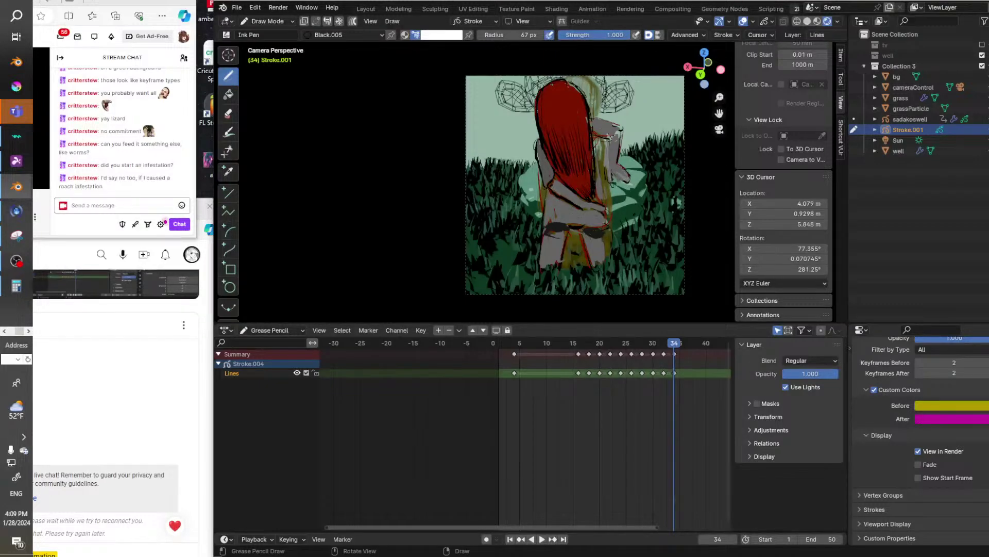
Paint white highlights on the character's lower torso and legs, and set the drawing colour to black from the palette.
mouse_move(561, 196)
mouse_down()
mouse_move(585, 208)
mouse_move(575, 205)
mouse_up()
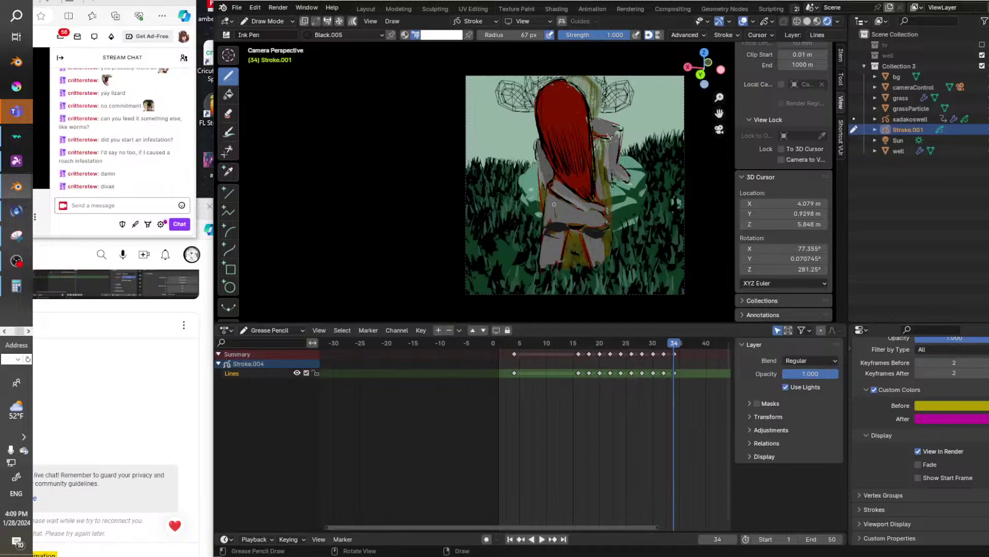
drag(546, 208, 550, 220)
drag(554, 208, 551, 220)
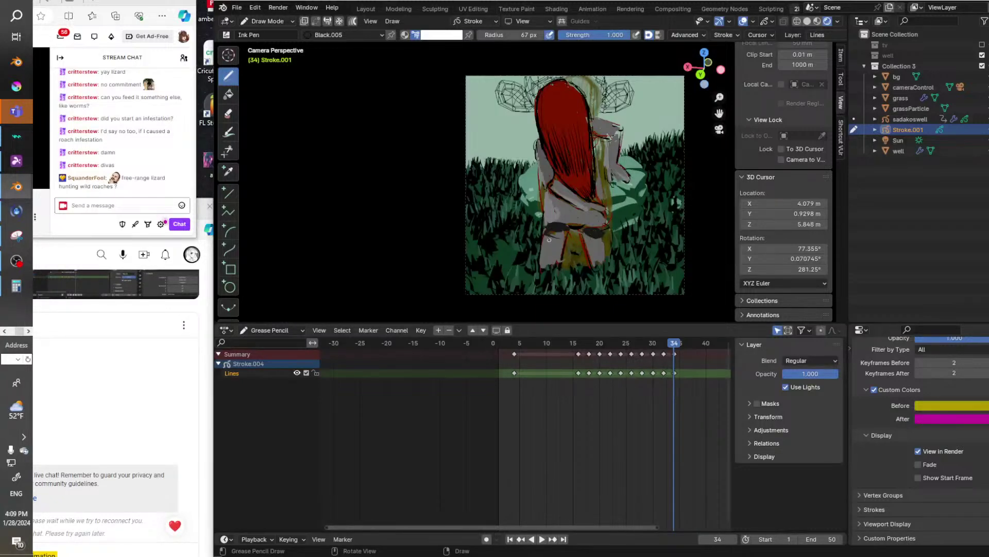
mouse_move(545, 241)
mouse_down()
mouse_move(542, 258)
mouse_move(594, 268)
mouse_up()
click(444, 35)
click(443, 34)
click(488, 161)
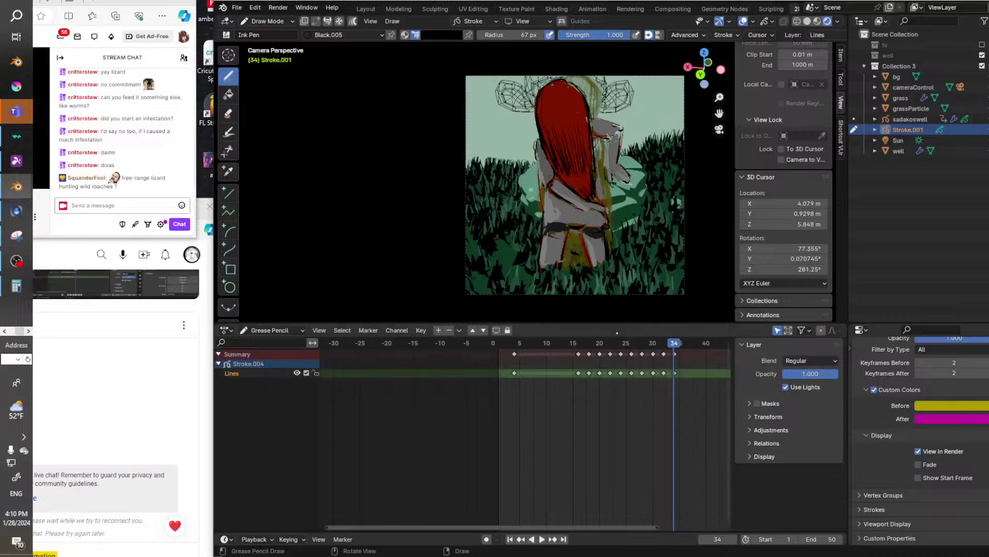
Turn off View in Render for the onion skins and play the animation to review the frames up to 36.
drag(659, 349, 644, 349)
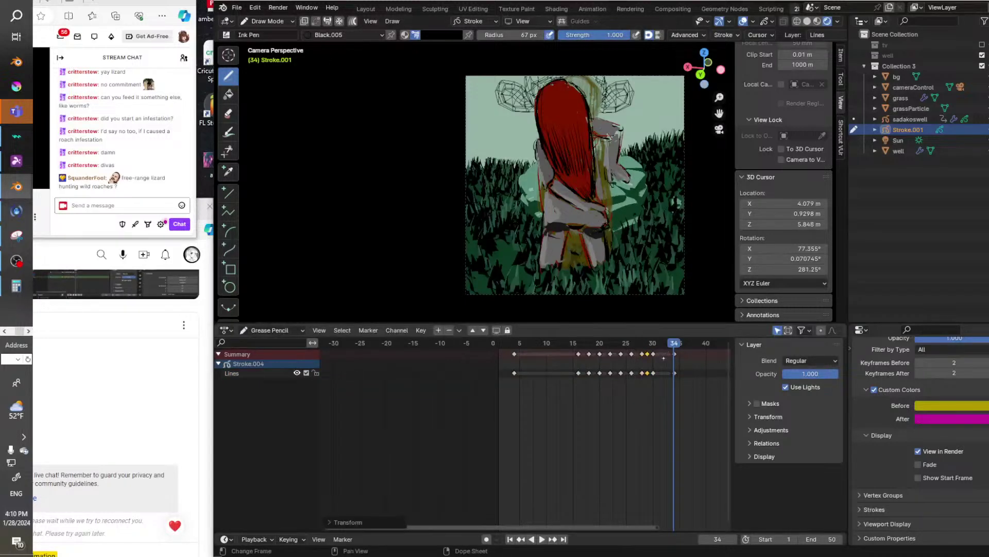
key(ctrl+z)
key(space)
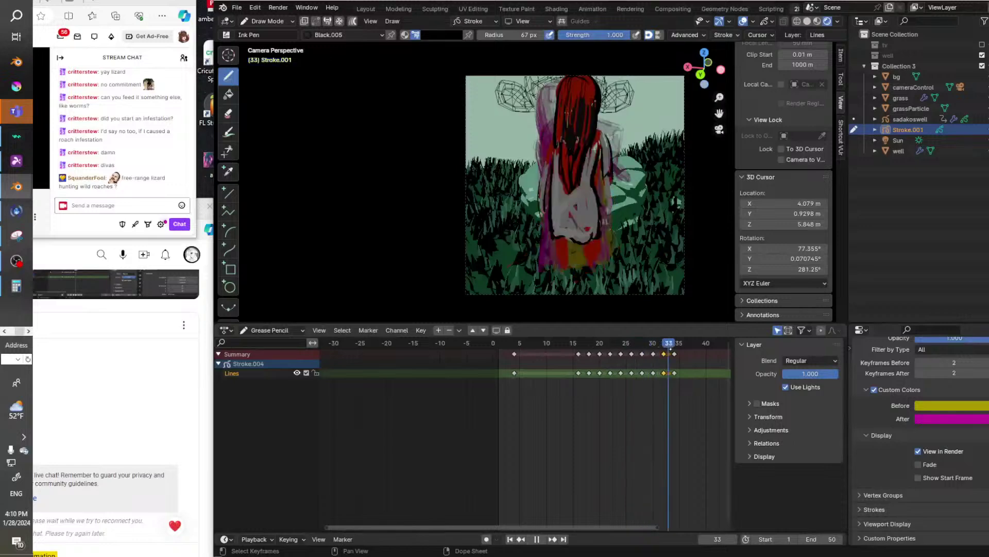
key(space)
click(918, 451)
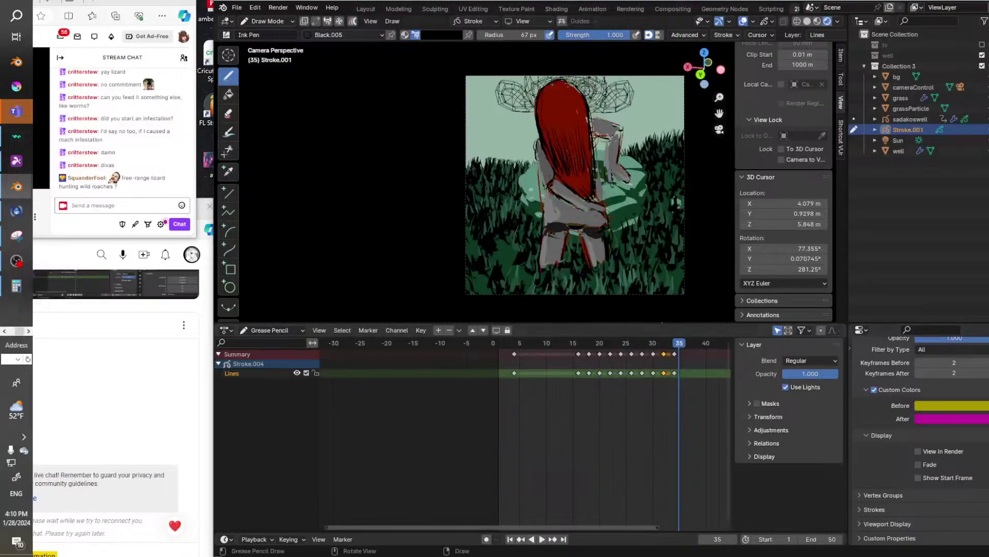
key(space)
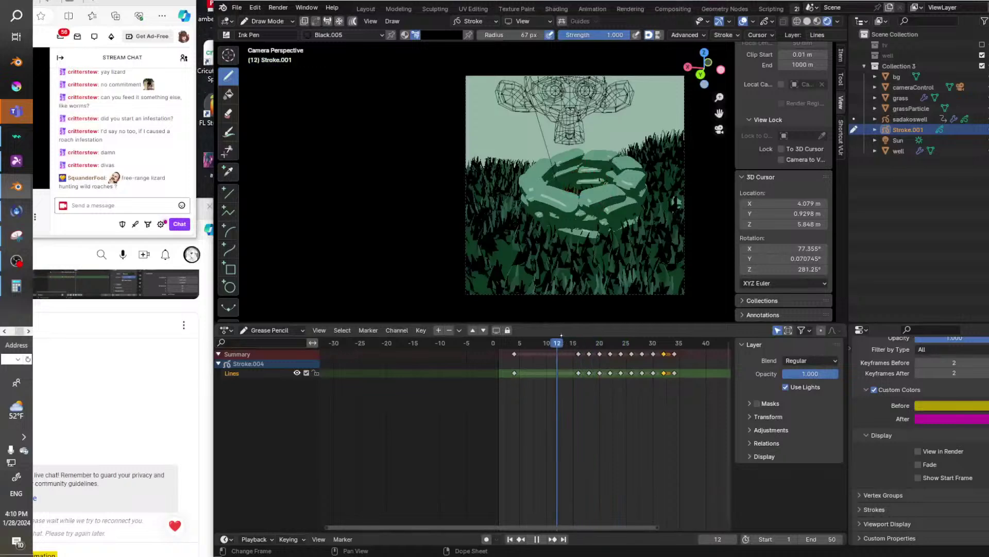
drag(680, 335, 683, 336)
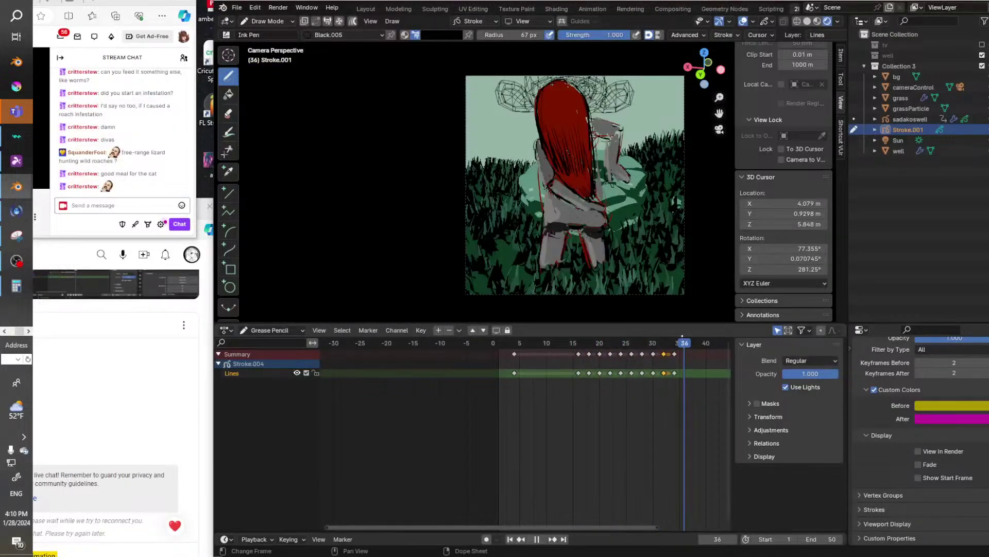
drag(682, 336, 671, 353)
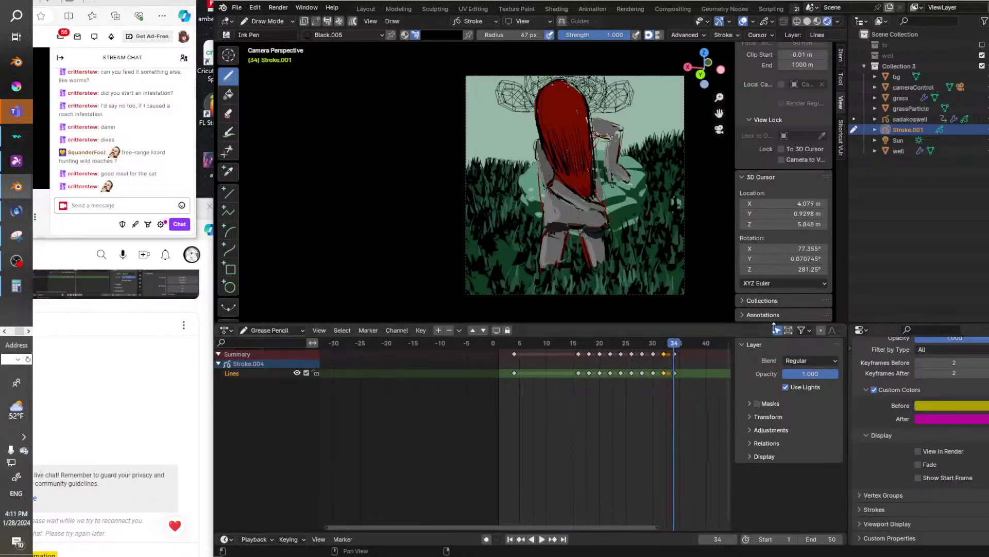
click(663, 343)
key(space)
Insert a keyframe on the Lines layer at frame 36.
drag(663, 345, 685, 344)
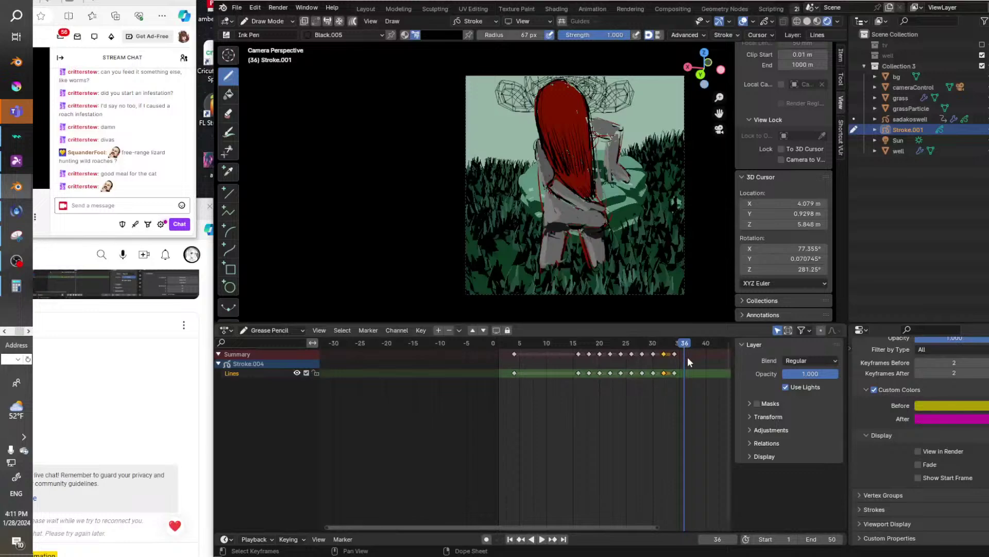
key(i)
click(687, 358)
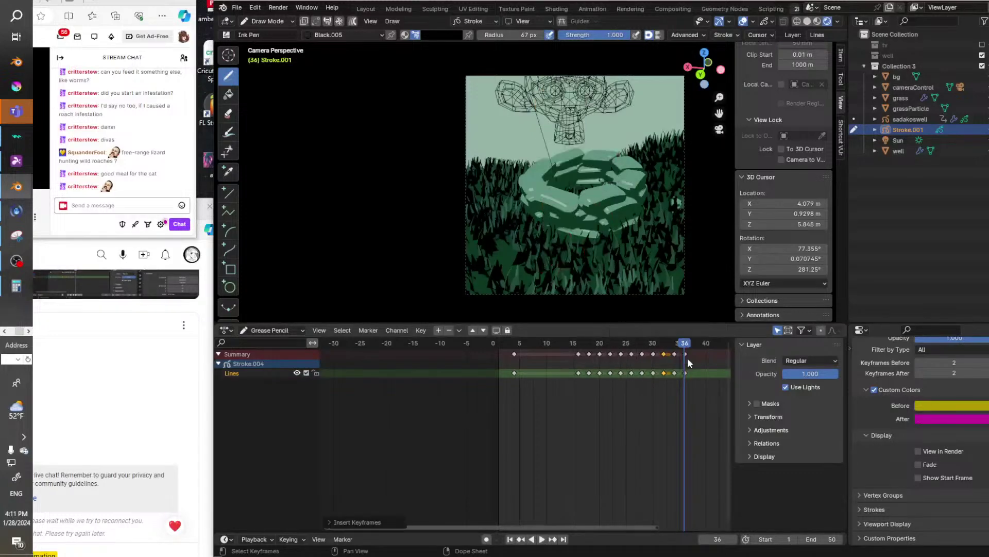
mouse_move(686, 346)
mouse_down()
mouse_move(676, 345)
mouse_move(686, 345)
mouse_up()
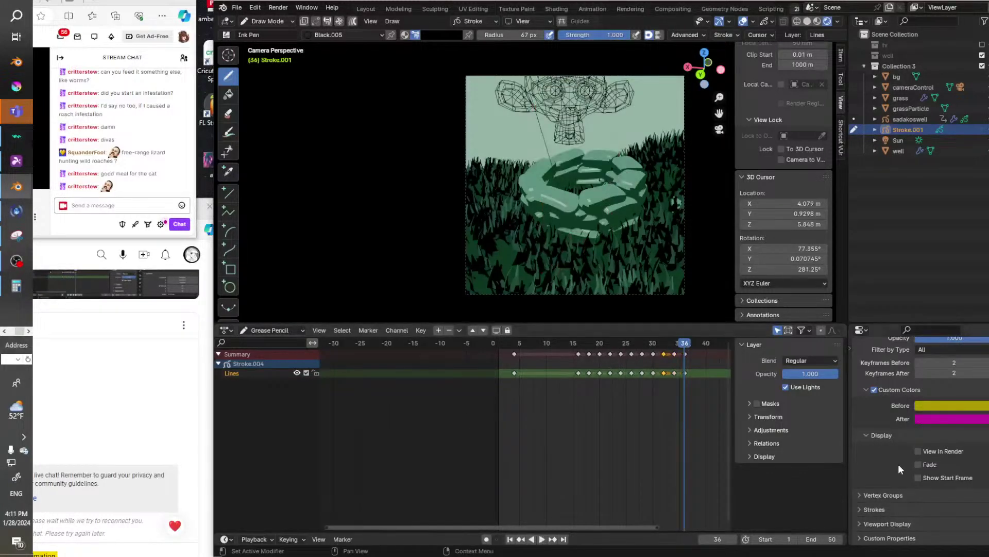
Turn on View in Render for the onion skins and set Keyframes Before to 1.
click(918, 451)
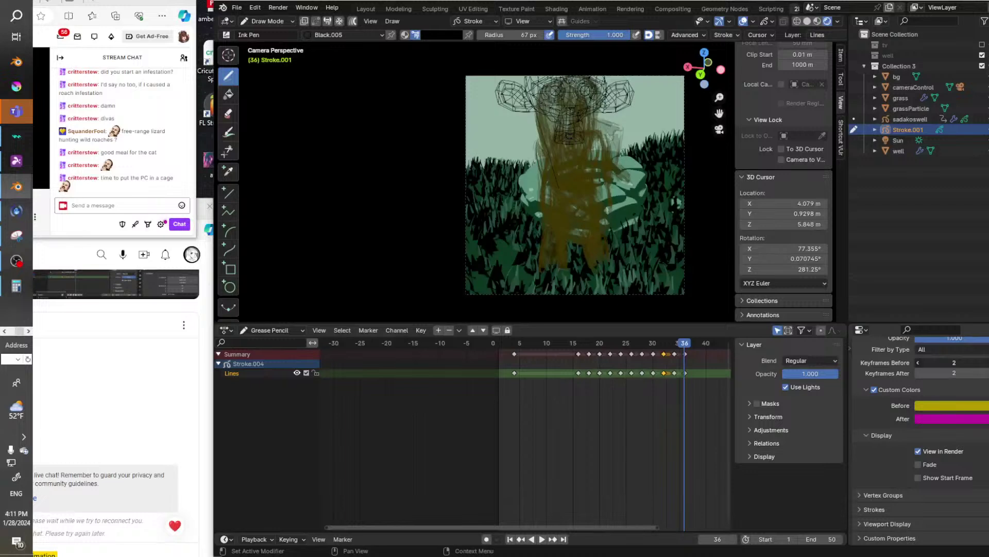
click(917, 363)
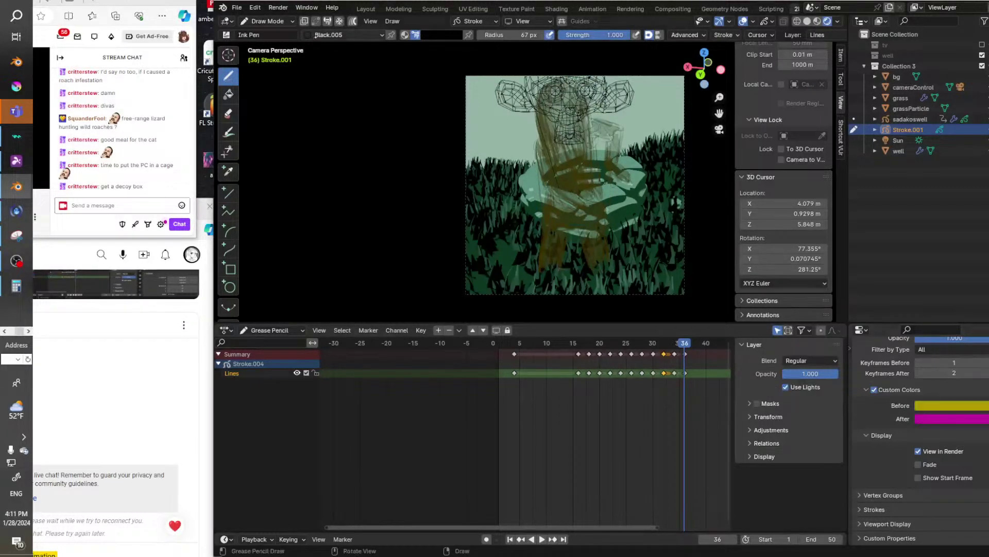
Choose red from the palette and sketch the outline of the character's head and long hair over the onion skin.
click(442, 34)
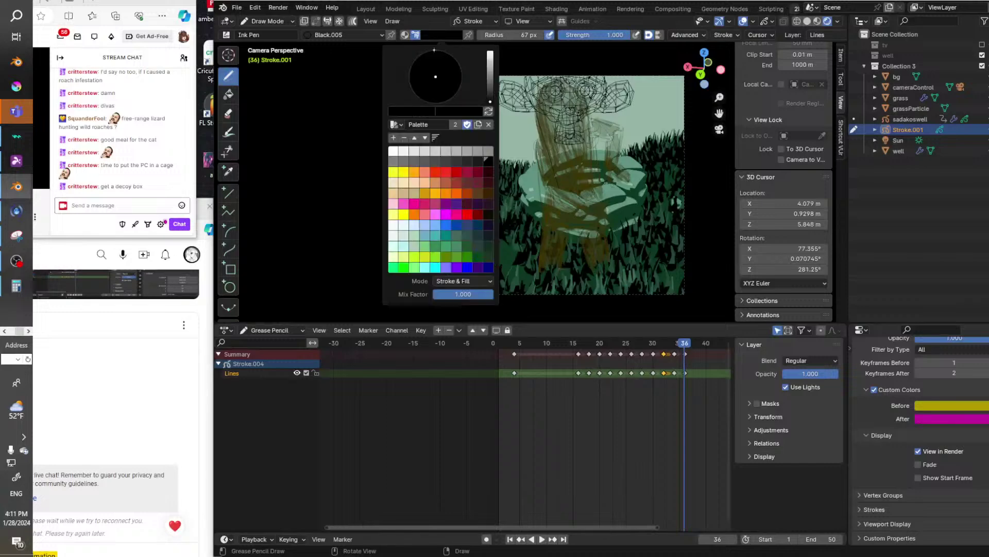
click(427, 172)
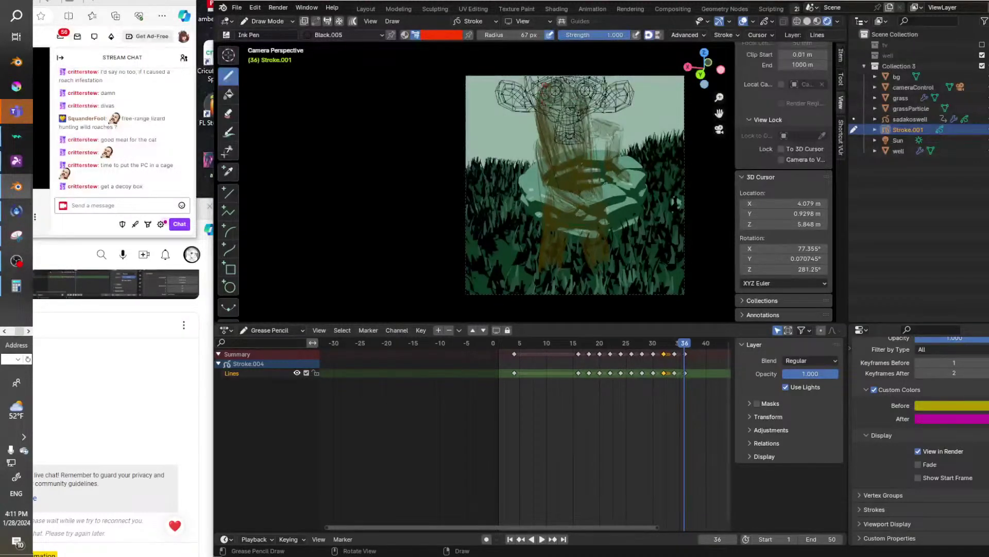
mouse_move(543, 87)
mouse_down()
mouse_move(538, 123)
mouse_move(551, 172)
mouse_up()
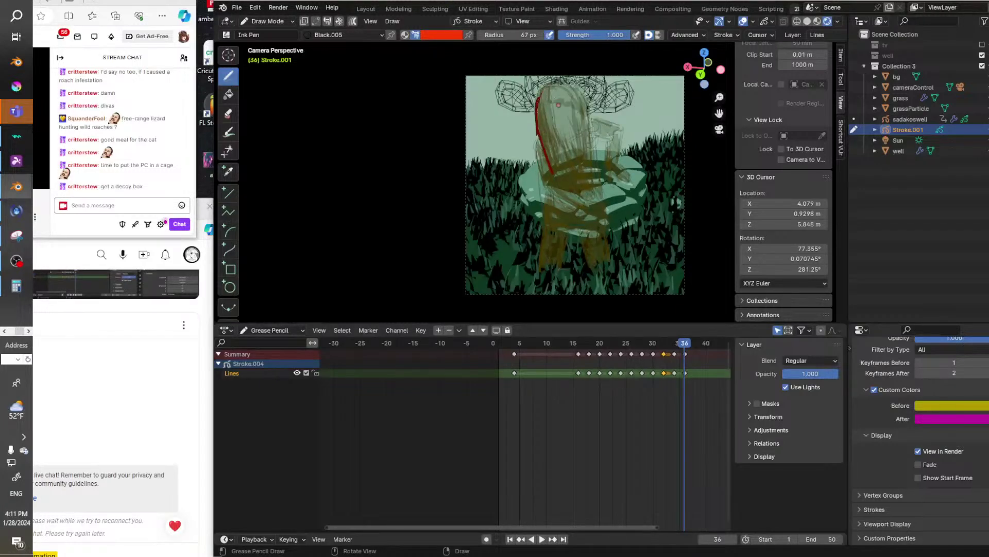
mouse_move(540, 96)
mouse_down()
mouse_move(545, 86)
mouse_move(575, 90)
mouse_up()
key(ctrl+z)
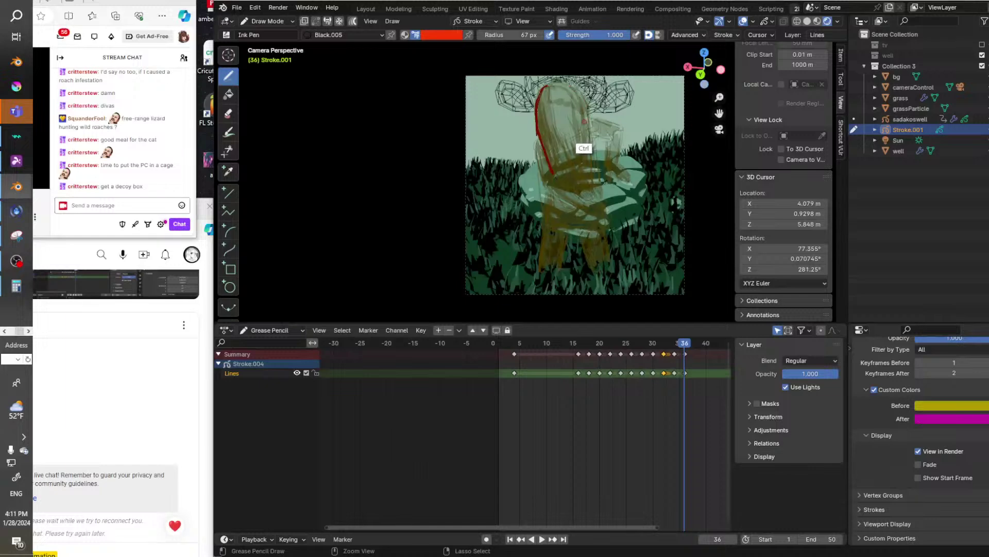
key(ctrl+z)
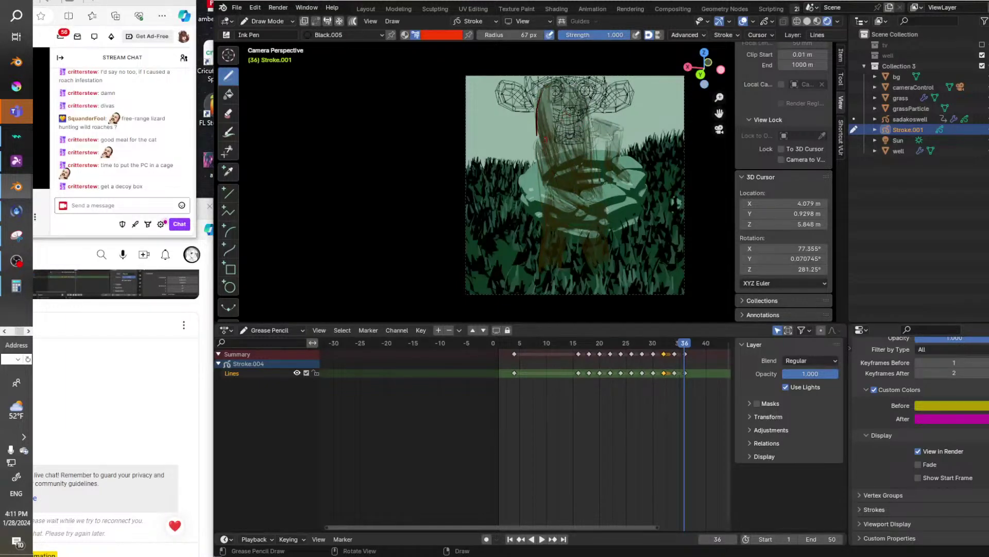
mouse_move(538, 105)
mouse_down()
mouse_move(555, 81)
mouse_move(569, 81)
mouse_move(591, 103)
mouse_move(592, 126)
mouse_up()
mouse_move(551, 88)
mouse_down()
mouse_move(585, 118)
mouse_move(581, 161)
mouse_up()
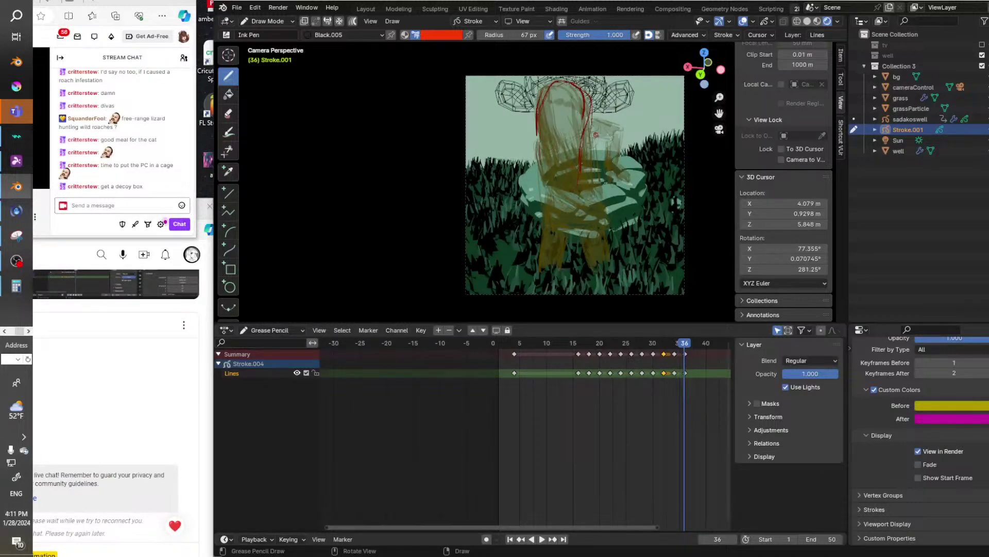
Sketch the arm beside the hair, the sides of the body and the lower legs in red.
drag(591, 141, 604, 155)
drag(593, 123, 614, 154)
drag(614, 157, 623, 188)
drag(591, 145, 599, 206)
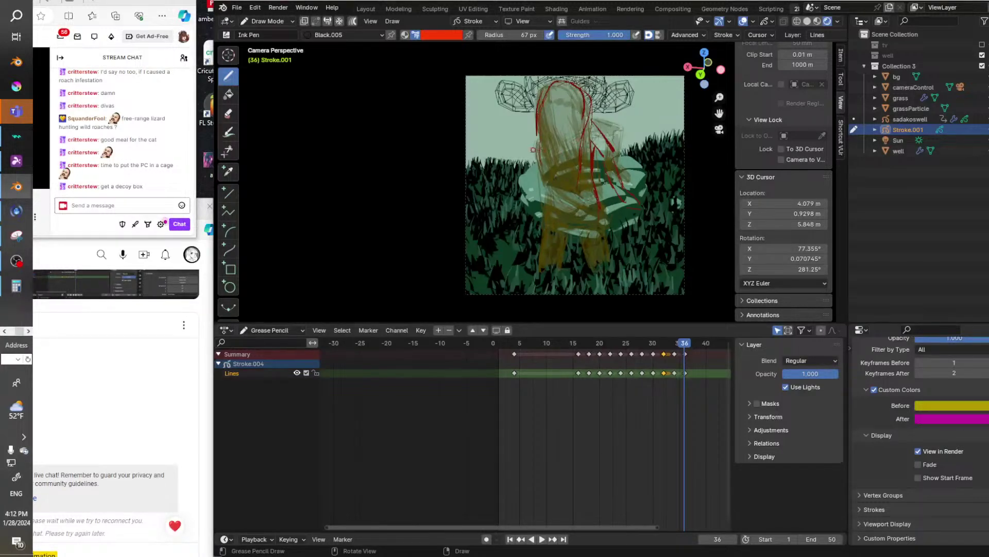
mouse_move(537, 138)
mouse_down()
mouse_move(533, 196)
mouse_move(543, 202)
mouse_move(529, 198)
mouse_move(525, 233)
mouse_move(536, 142)
mouse_up()
drag(570, 249, 572, 267)
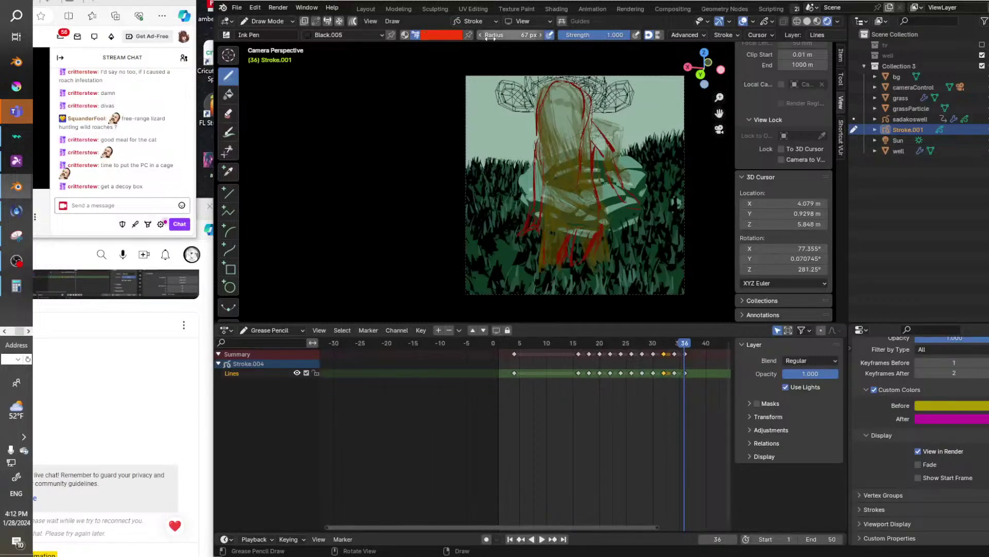
Add red hair strands from the crown down to the ragged ends at the waist.
mouse_move(547, 87)
mouse_down()
mouse_move(538, 104)
mouse_move(576, 88)
mouse_move(546, 109)
mouse_move(558, 88)
mouse_move(553, 103)
mouse_move(567, 93)
mouse_move(585, 106)
mouse_move(576, 193)
mouse_up()
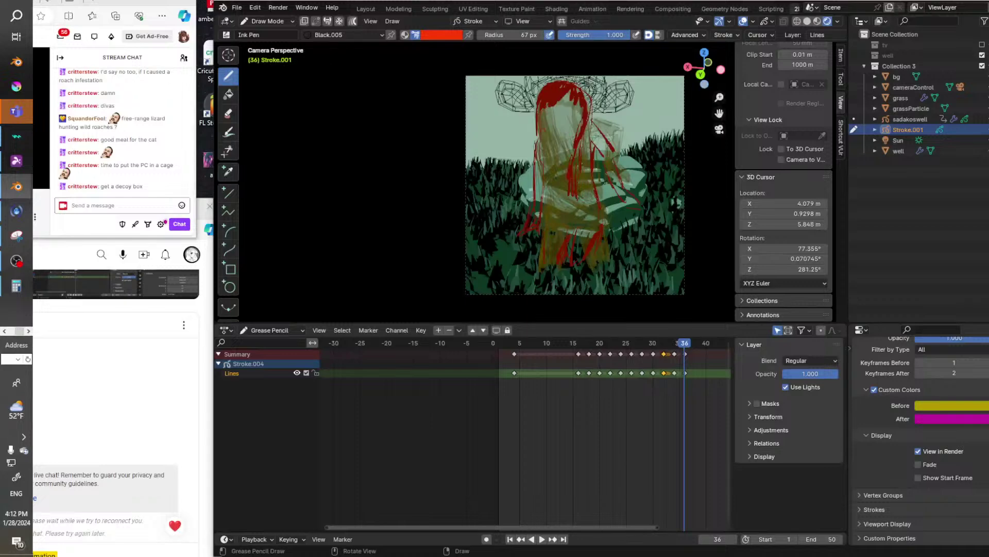
mouse_move(539, 155)
mouse_down()
mouse_move(541, 198)
mouse_move(559, 186)
mouse_move(577, 204)
mouse_up()
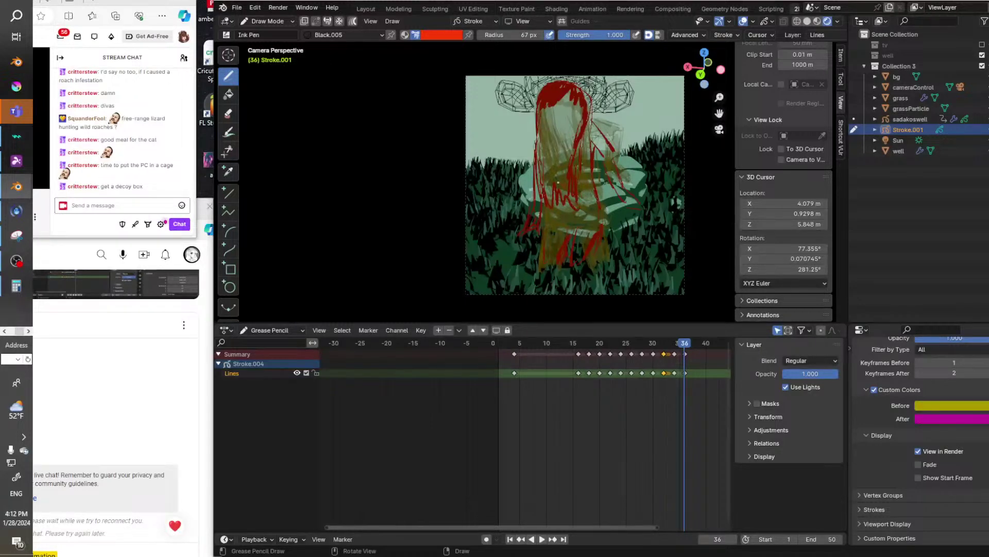
mouse_move(545, 153)
mouse_down()
mouse_move(549, 191)
mouse_move(568, 170)
mouse_up()
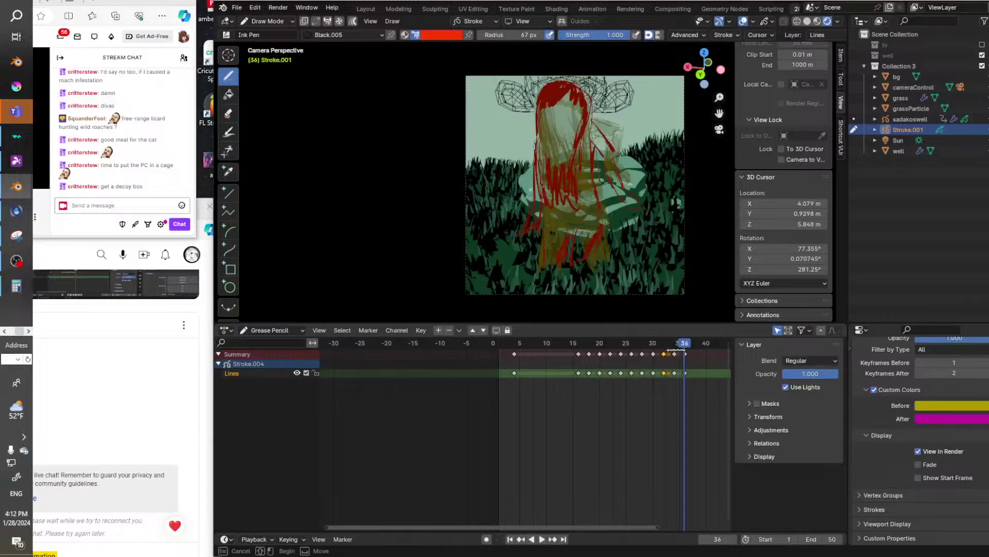
Play the animation to check the motion leading into the new drawing and return to frame 36.
key(space)
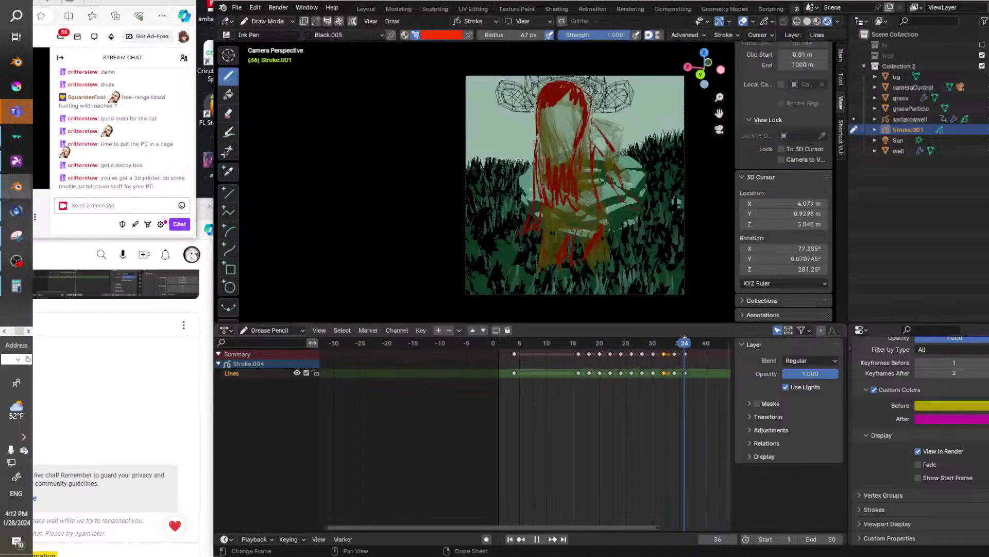
key(space)
key(space)
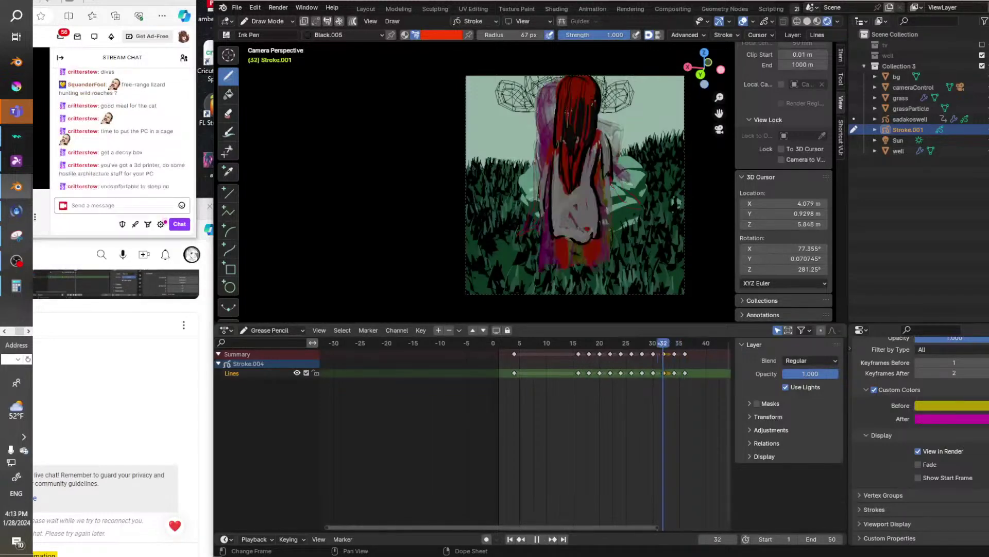
mouse_move(582, 332)
mouse_down()
mouse_move(574, 335)
mouse_move(687, 337)
mouse_up()
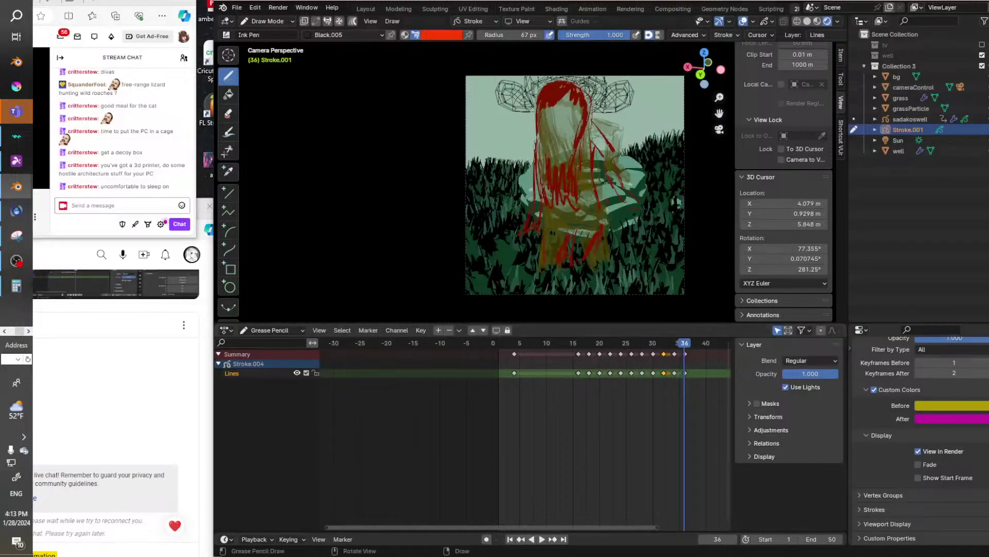
Fill the character's long hair with dense red strokes from the crown to the waist.
drag(545, 111, 542, 131)
mouse_move(566, 95)
mouse_down()
mouse_move(556, 129)
mouse_move(582, 137)
mouse_move(576, 203)
mouse_up()
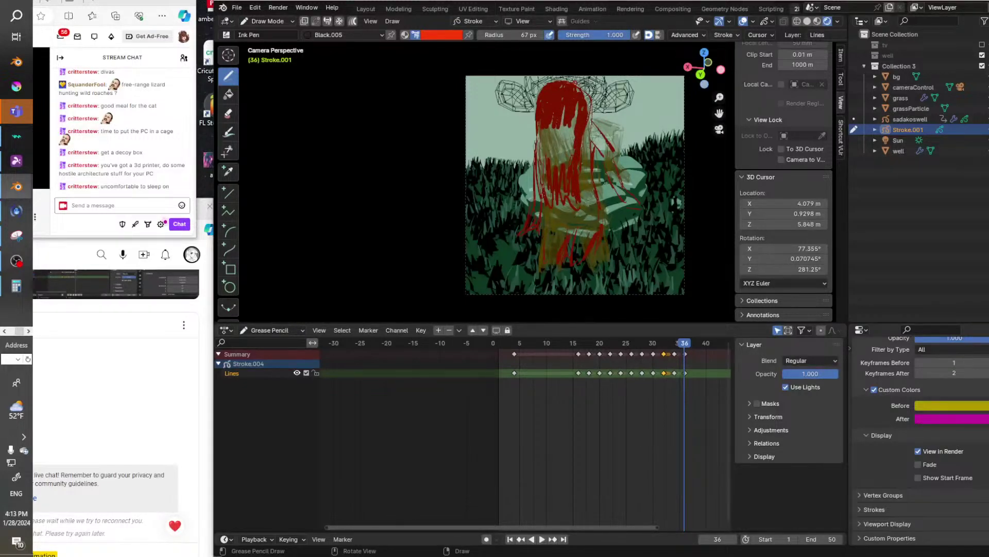
drag(579, 101, 567, 172)
drag(574, 137, 582, 213)
drag(569, 178, 560, 208)
mouse_move(560, 190)
mouse_down()
mouse_move(555, 212)
mouse_move(540, 196)
mouse_up()
mouse_move(553, 183)
mouse_down()
mouse_move(550, 198)
mouse_move(538, 194)
mouse_up()
mouse_move(543, 134)
mouse_down()
mouse_move(538, 179)
mouse_move(536, 140)
mouse_up()
mouse_move(537, 129)
mouse_down()
mouse_move(535, 160)
mouse_move(540, 144)
mouse_up()
drag(544, 163, 540, 172)
drag(548, 131, 544, 175)
drag(543, 141, 540, 156)
drag(554, 120, 550, 171)
mouse_move(565, 110)
mouse_down()
mouse_move(554, 159)
mouse_move(563, 144)
mouse_up()
drag(570, 128, 558, 173)
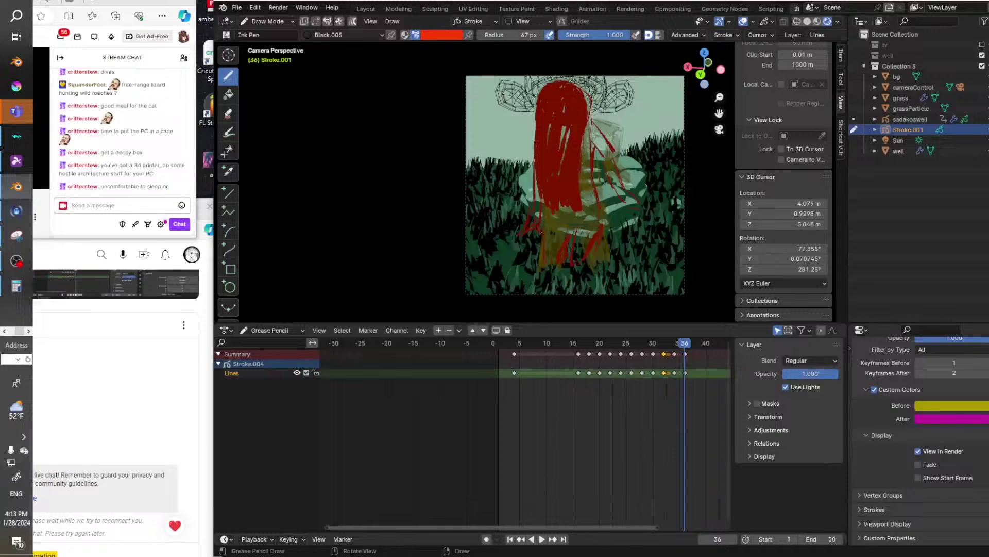
Add the dress hem in red, and outline the dress and sleeve in light grey around the hair.
drag(550, 229, 589, 233)
click(441, 35)
click(441, 80)
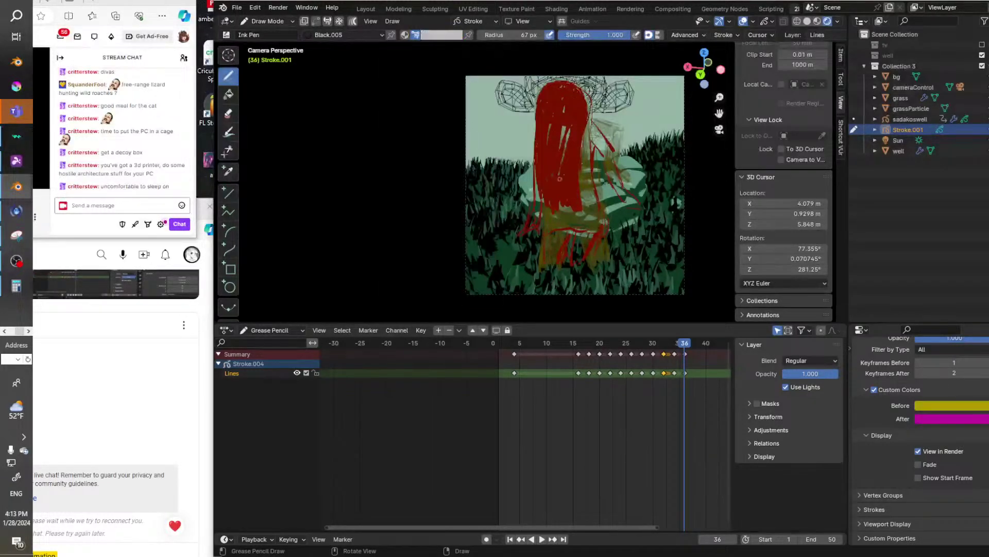
mouse_move(543, 206)
mouse_down()
mouse_move(541, 235)
mouse_move(542, 208)
mouse_move(550, 200)
mouse_move(558, 212)
mouse_move(582, 188)
mouse_move(592, 126)
mouse_move(612, 153)
mouse_move(602, 149)
mouse_move(592, 175)
mouse_move(603, 220)
mouse_up()
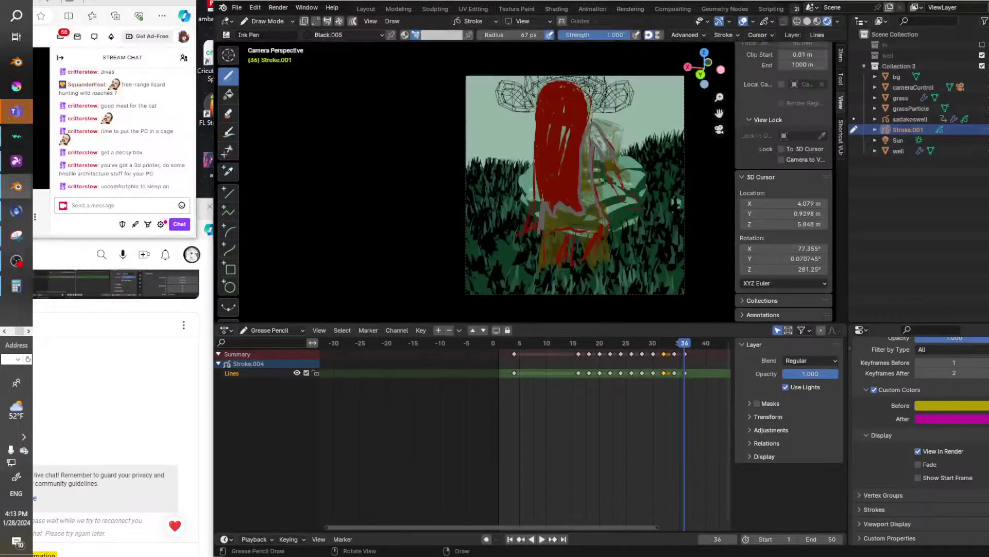
drag(540, 236, 609, 227)
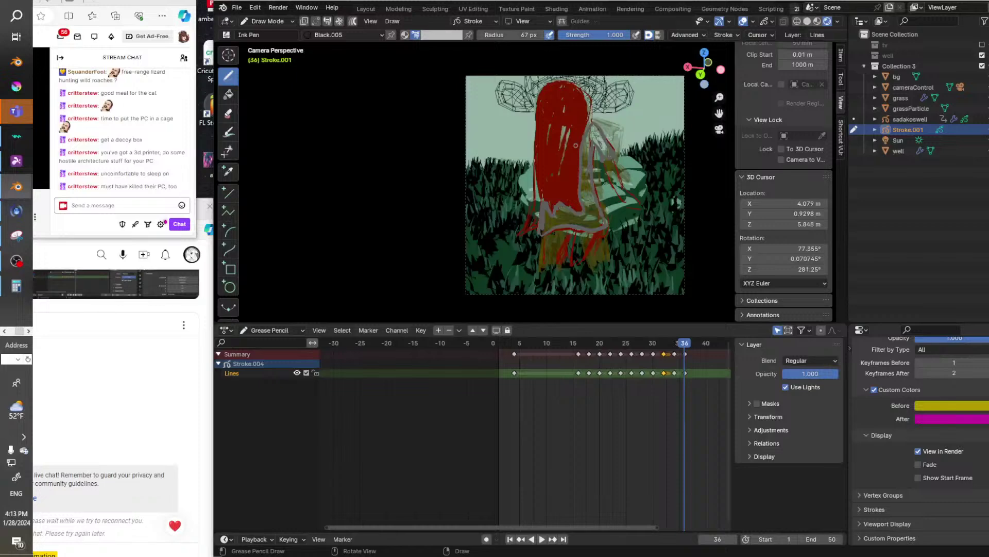
Fill the dress body and the sleeve with light grey Ink Pen strokes.
key(shift+space)
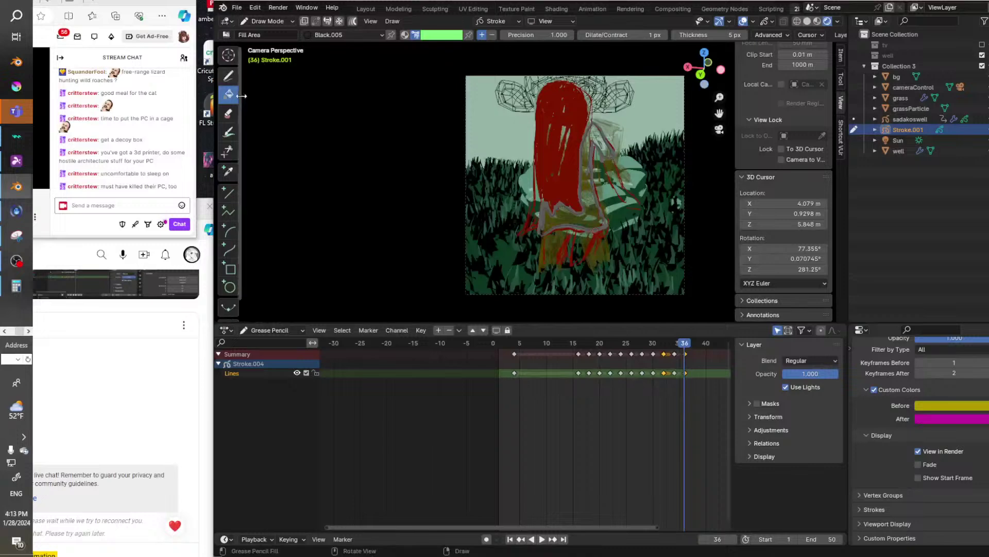
click(228, 76)
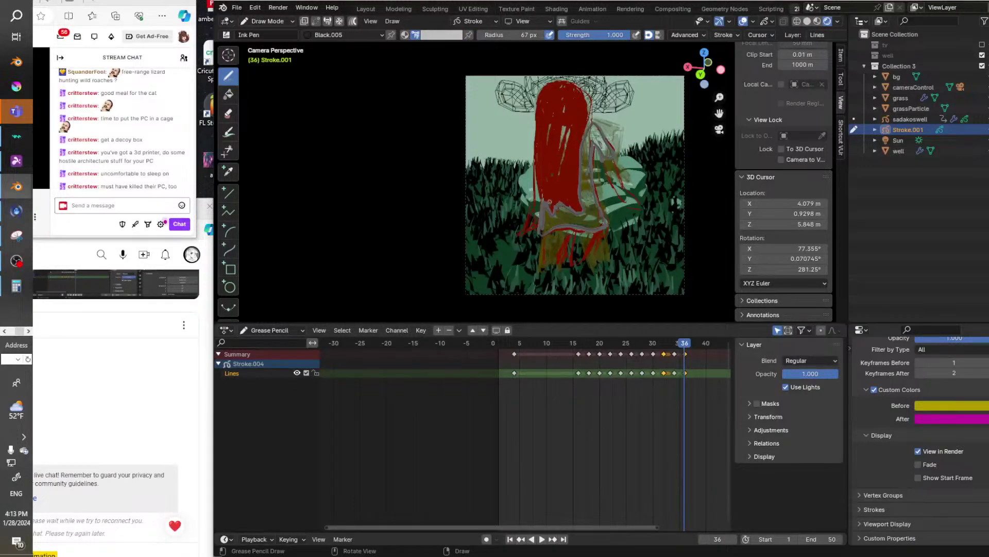
mouse_move(545, 219)
mouse_down()
mouse_move(586, 224)
mouse_move(592, 215)
mouse_move(603, 226)
mouse_move(595, 209)
mouse_up()
drag(584, 174, 583, 189)
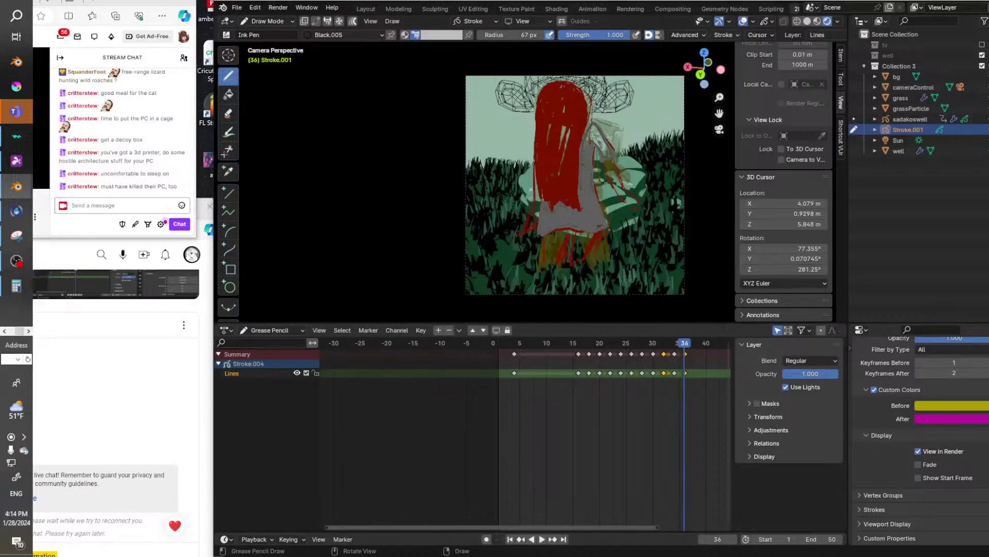
drag(592, 126, 604, 148)
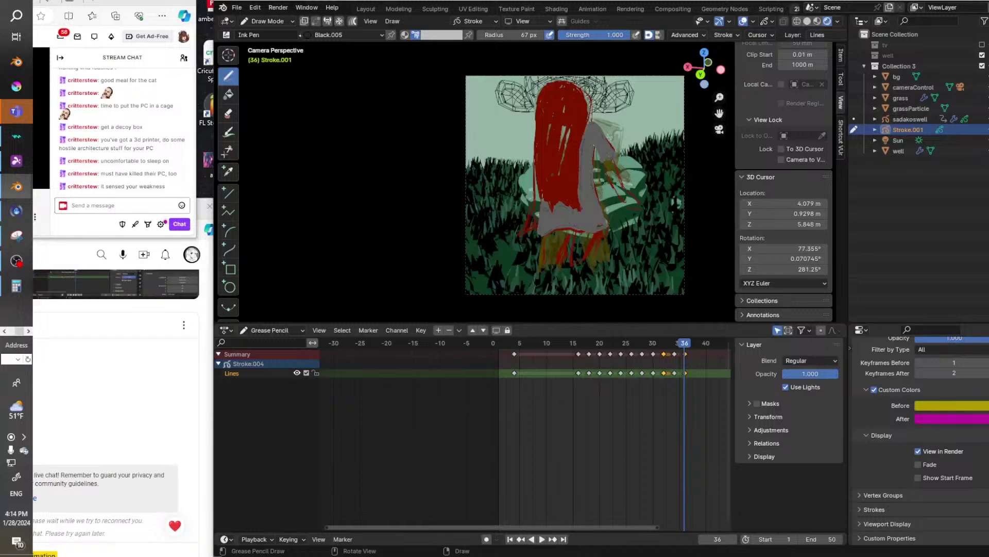
Outline the sleeve cuff and the side of the dress in black.
click(442, 35)
click(445, 35)
click(487, 161)
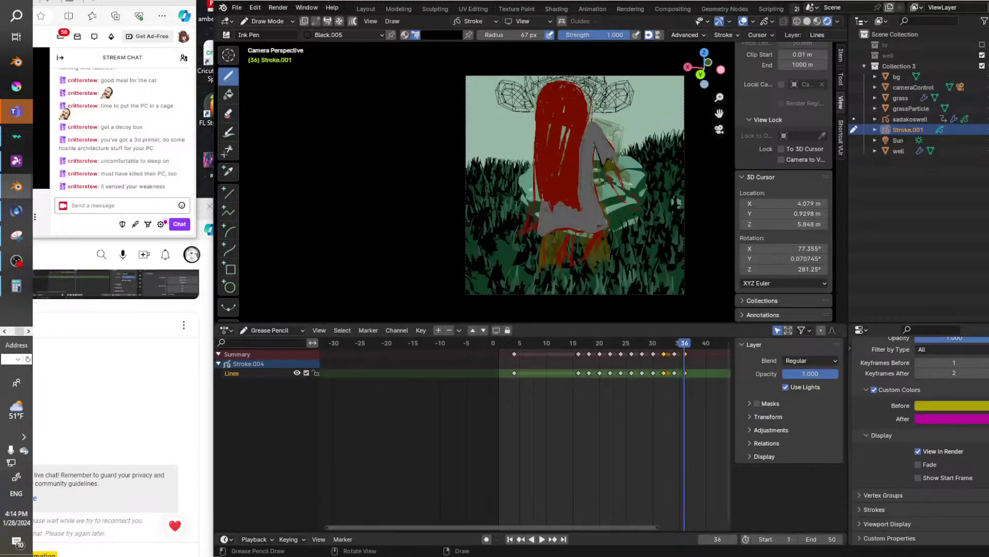
drag(611, 159, 616, 155)
mouse_move(594, 122)
mouse_down()
mouse_move(613, 148)
mouse_move(595, 175)
mouse_move(597, 227)
mouse_up()
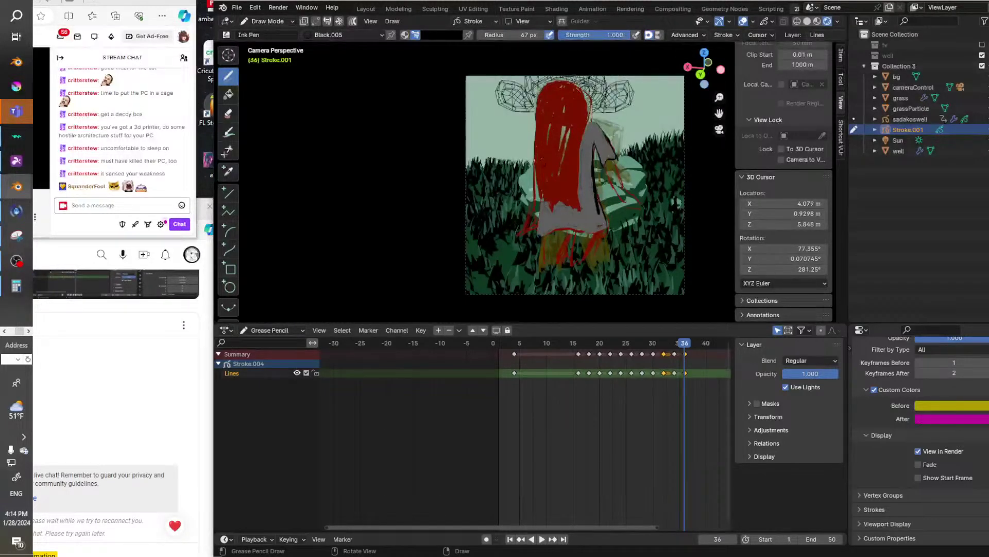
Draw black strands through the lower half of the red hair and along its ragged ends.
mouse_move(540, 170)
mouse_down()
mouse_move(553, 211)
mouse_move(577, 210)
mouse_up()
drag(579, 163, 580, 202)
mouse_move(579, 142)
mouse_down()
mouse_move(580, 156)
mouse_move(545, 166)
mouse_up()
drag(548, 121, 559, 175)
mouse_move(558, 140)
mouse_down()
mouse_move(563, 176)
mouse_move(564, 164)
mouse_up()
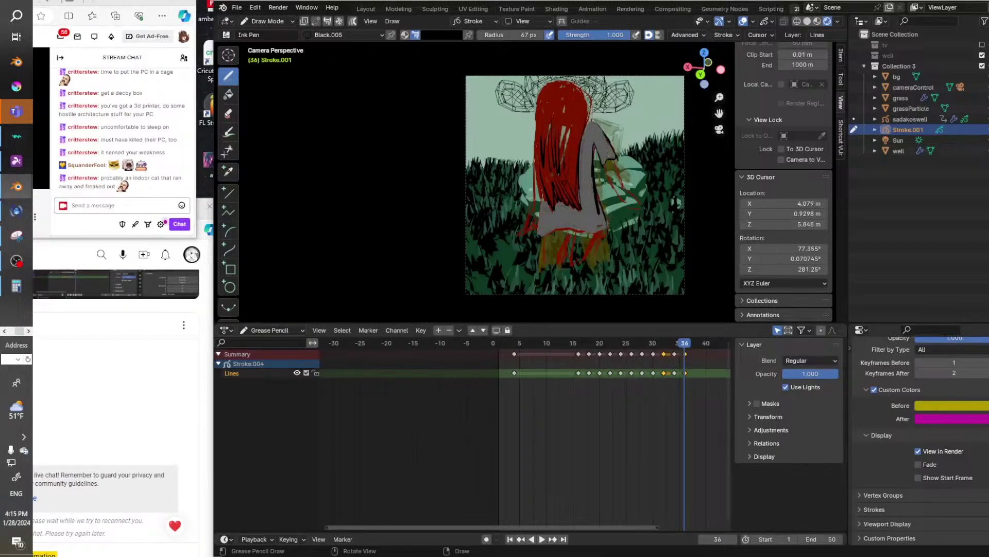
drag(560, 150, 574, 177)
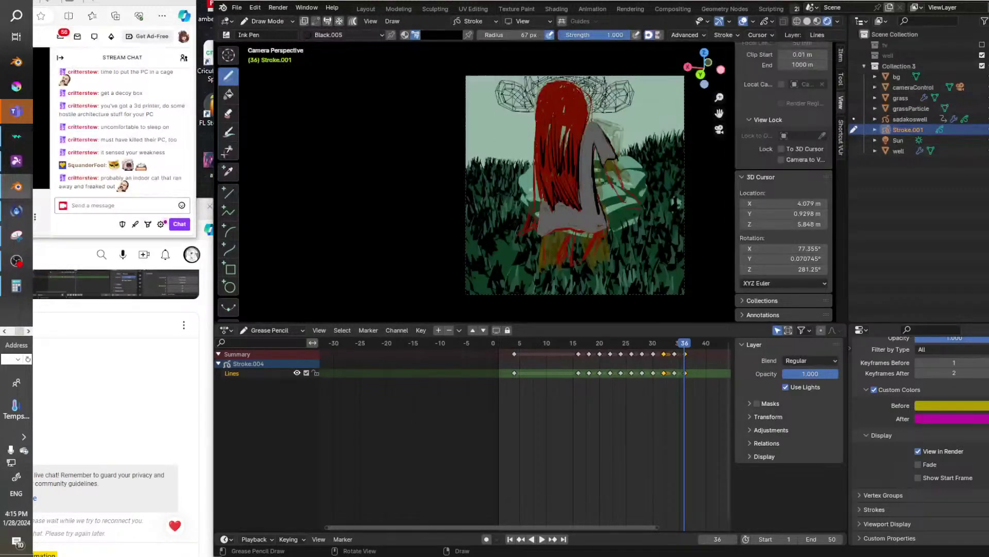
Add short black strands through the middle of the hair and outline the crown in black.
drag(537, 139, 539, 167)
drag(545, 156, 546, 170)
drag(547, 125, 547, 148)
drag(552, 165, 552, 179)
mouse_move(555, 132)
mouse_down()
mouse_move(554, 171)
mouse_move(561, 156)
mouse_up()
mouse_move(571, 145)
mouse_down()
mouse_move(571, 177)
mouse_move(575, 157)
mouse_up()
drag(576, 146, 576, 178)
mouse_move(536, 133)
mouse_down()
mouse_move(541, 88)
mouse_move(554, 78)
mouse_move(579, 86)
mouse_move(588, 124)
mouse_up()
mouse_move(581, 87)
mouse_down()
mouse_move(581, 143)
mouse_move(598, 134)
mouse_up()
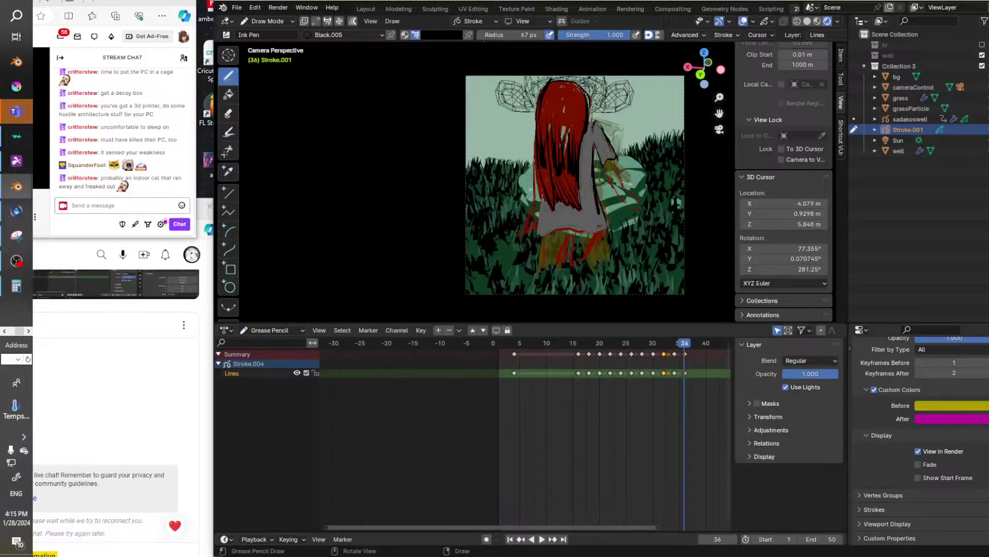
Colour the hand beside the dress and both lower legs in light grey.
click(442, 34)
click(404, 152)
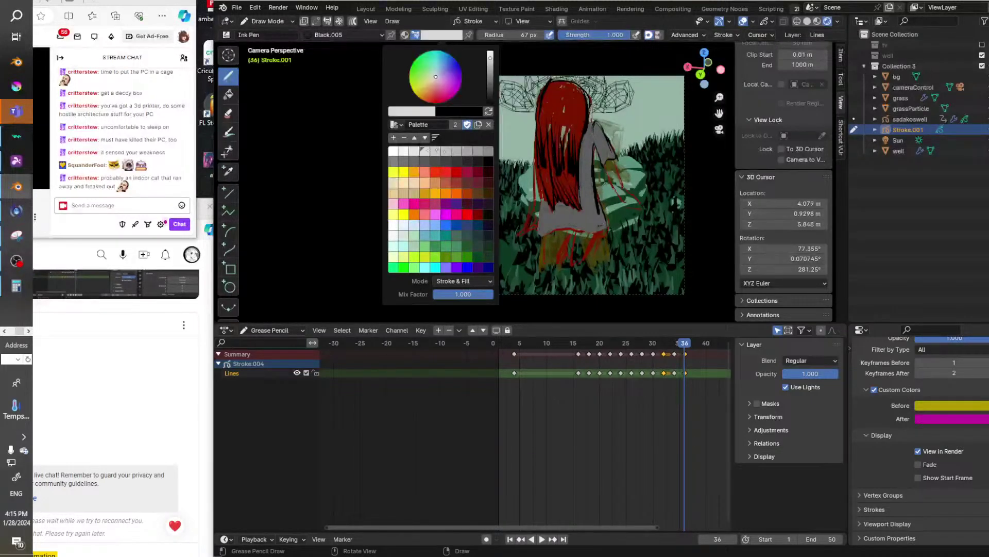
mouse_move(540, 188)
mouse_down()
mouse_move(528, 229)
mouse_move(557, 237)
mouse_move(562, 252)
mouse_move(546, 257)
mouse_move(548, 270)
mouse_up()
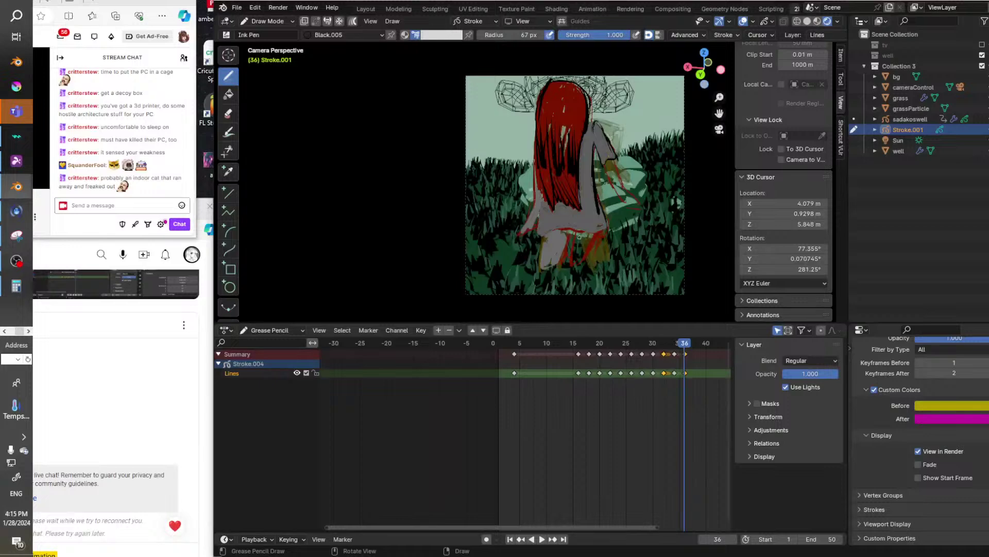
mouse_move(579, 236)
mouse_down()
mouse_move(567, 260)
mouse_move(575, 242)
mouse_move(585, 257)
mouse_move(587, 246)
mouse_move(579, 259)
mouse_up()
Set the point eraser's radius to 28 px and return to the Ink Pen.
click(228, 113)
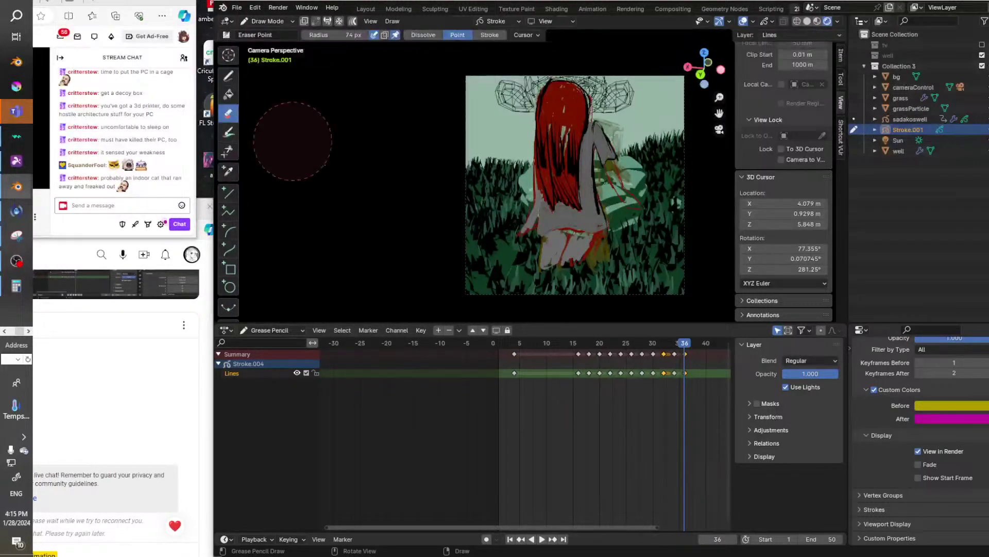
drag(340, 35, 295, 42)
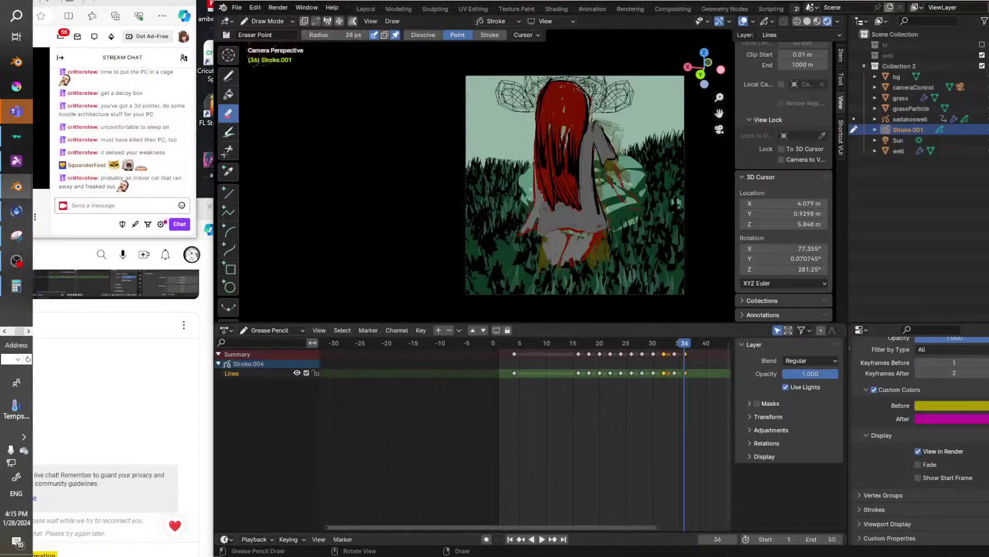
click(229, 76)
Redraw the outline of the lower leg in red over the grey colouring.
click(442, 35)
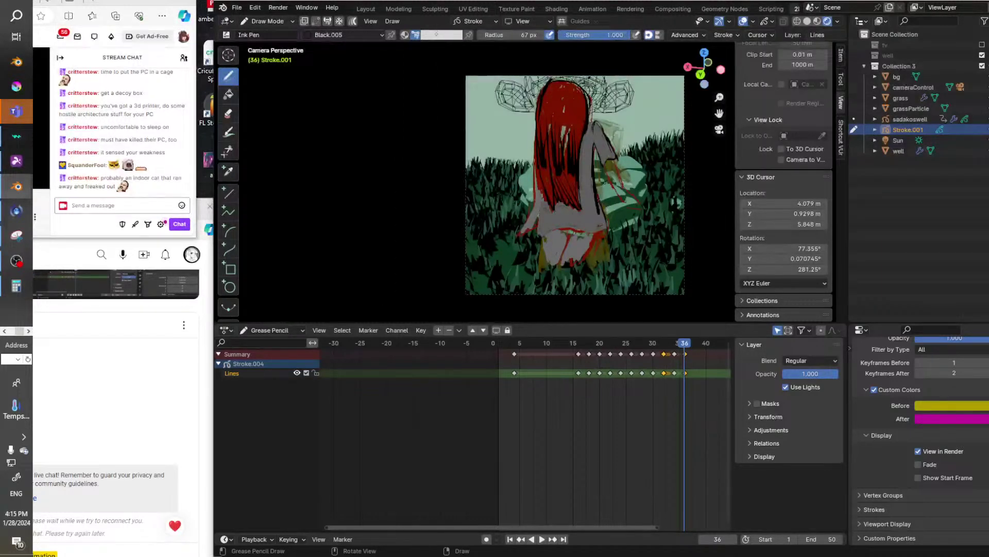
click(442, 35)
click(435, 171)
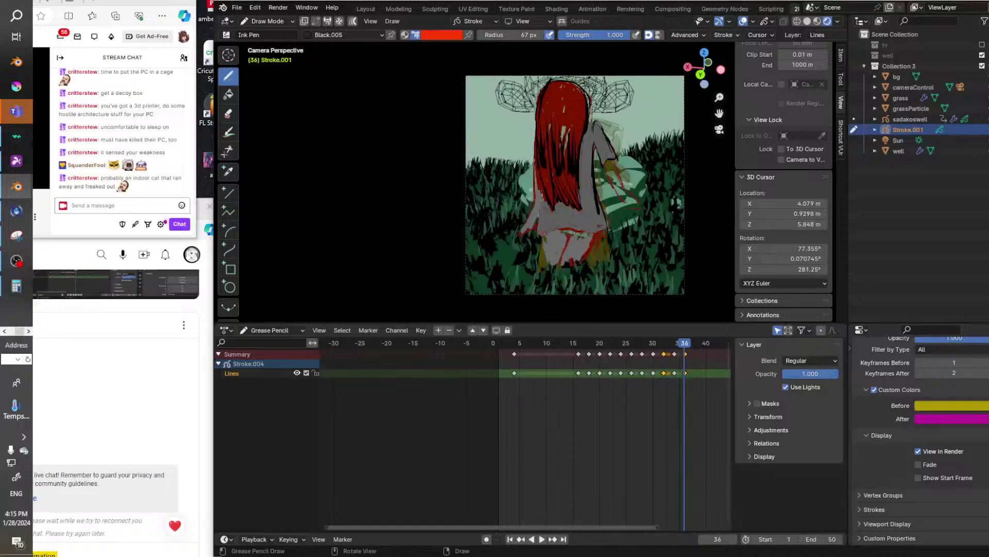
mouse_move(550, 237)
mouse_down()
mouse_move(547, 275)
mouse_move(552, 266)
mouse_up()
Ink the dress hem, its side edge and the line between the legs in black.
click(442, 35)
click(488, 162)
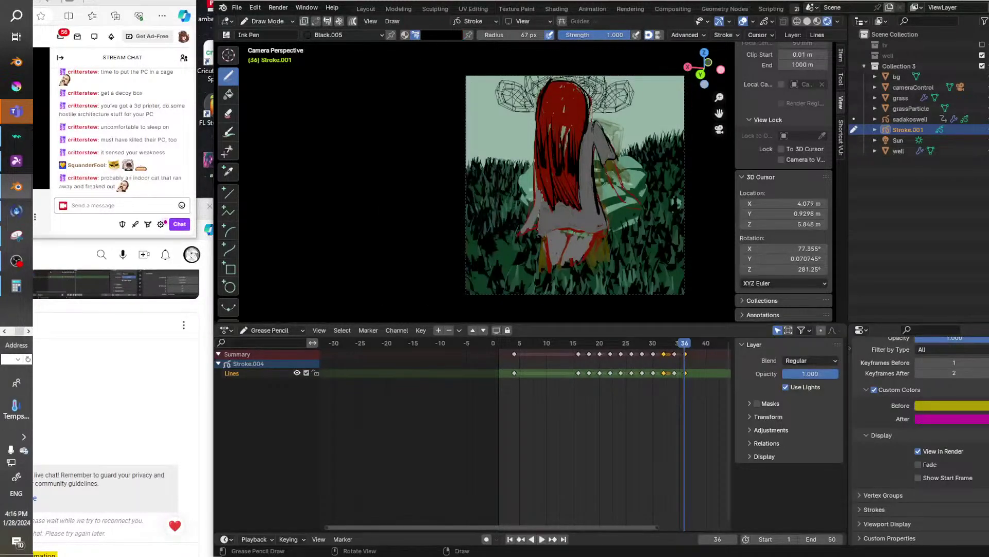
drag(533, 230, 607, 234)
mouse_move(598, 199)
mouse_down()
mouse_move(603, 235)
mouse_move(561, 258)
mouse_up()
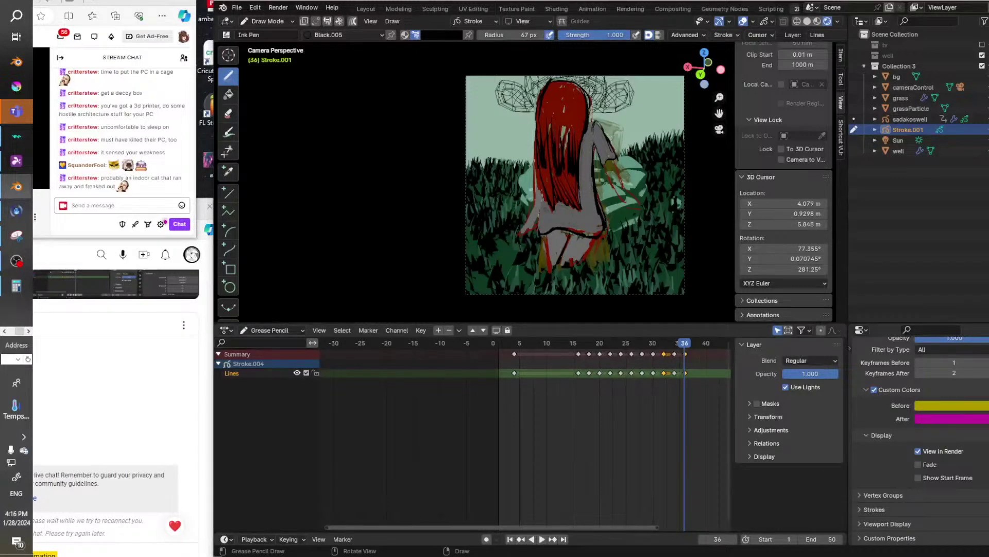
Ink both edges of the forearm below the sleeve and the opposite hand in black.
drag(604, 173, 620, 204)
drag(615, 160, 625, 187)
drag(529, 219, 536, 231)
Add another black line below the cuff and colour the forearm and hand light grey.
click(441, 34)
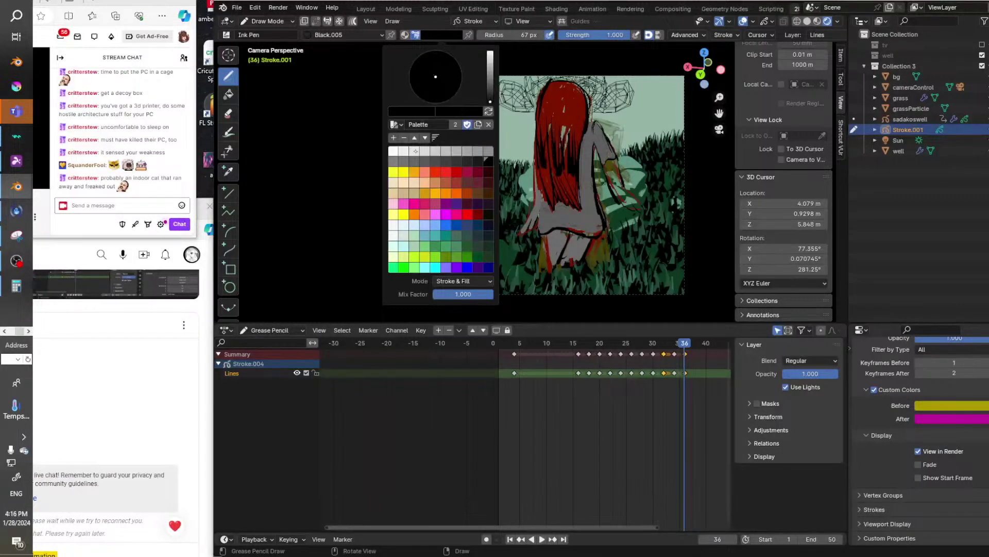
drag(611, 158, 608, 181)
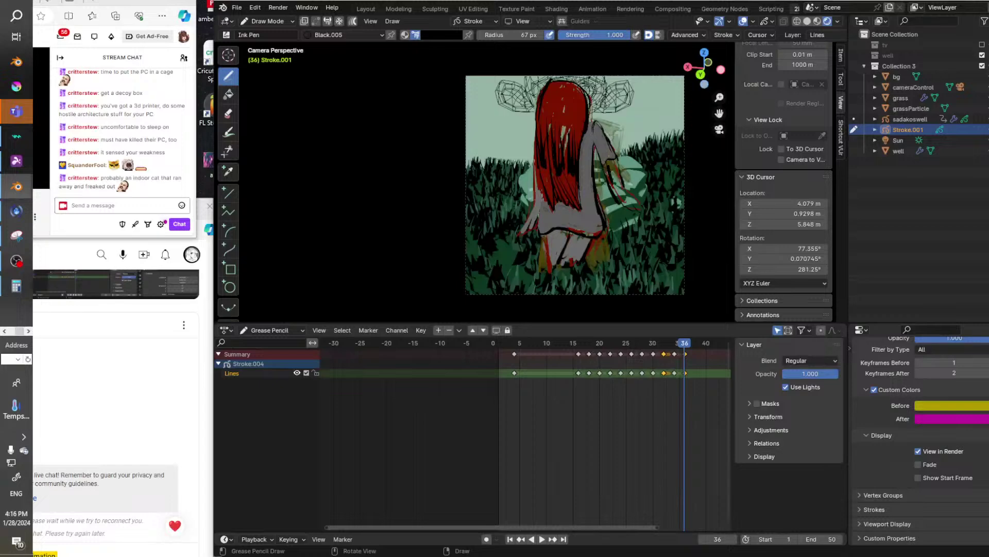
click(453, 36)
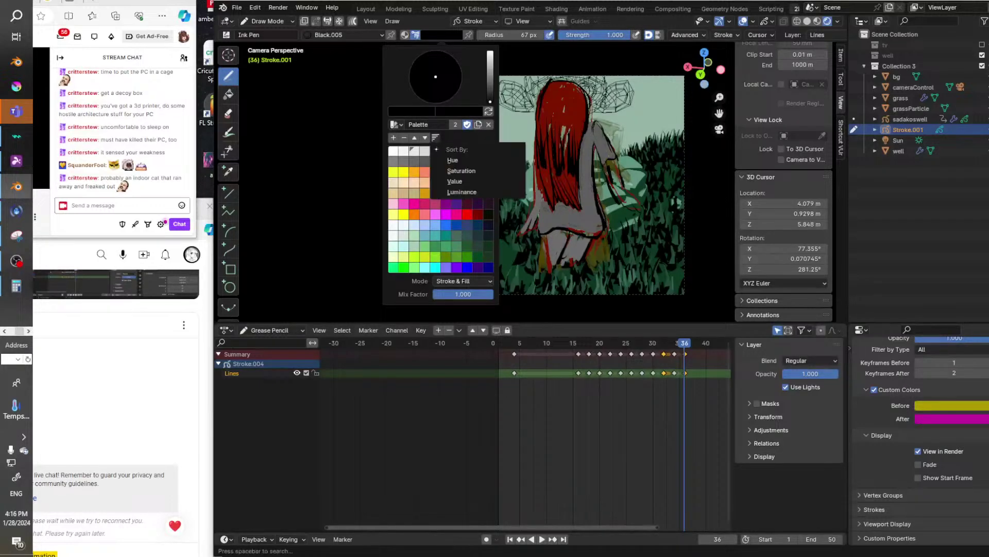
click(393, 150)
mouse_move(613, 166)
mouse_down()
mouse_move(608, 189)
mouse_move(639, 205)
mouse_up()
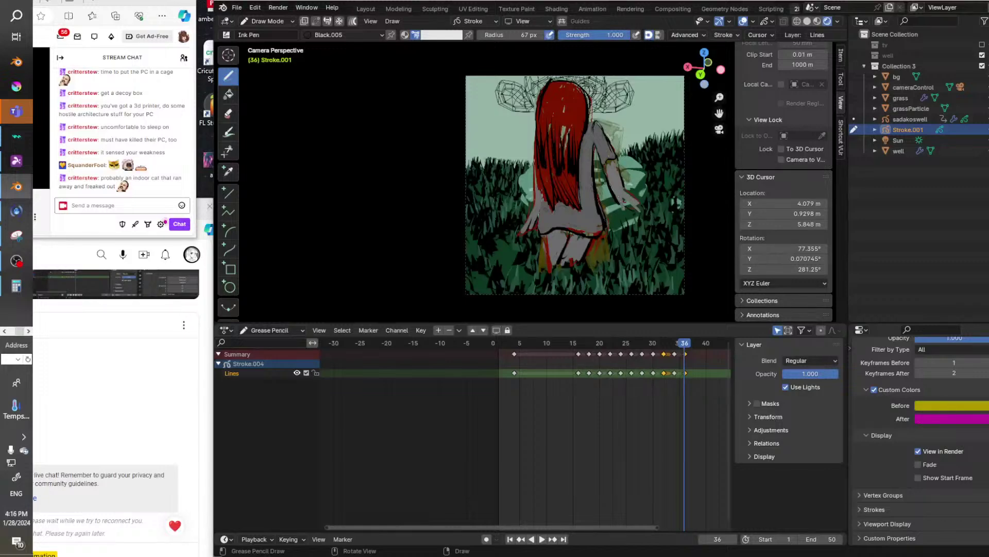
Outline the hand and forearm in black over the light grey colouring.
click(442, 35)
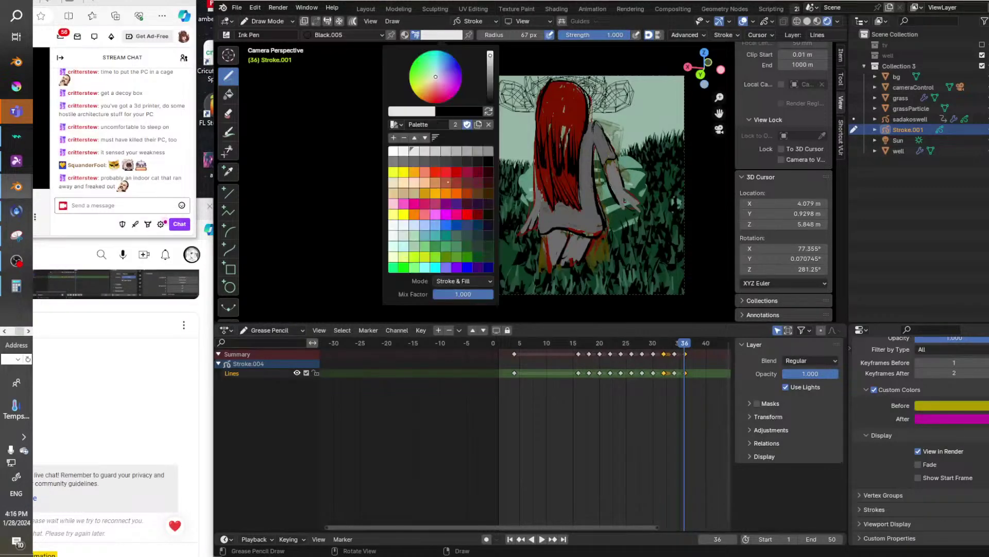
click(486, 196)
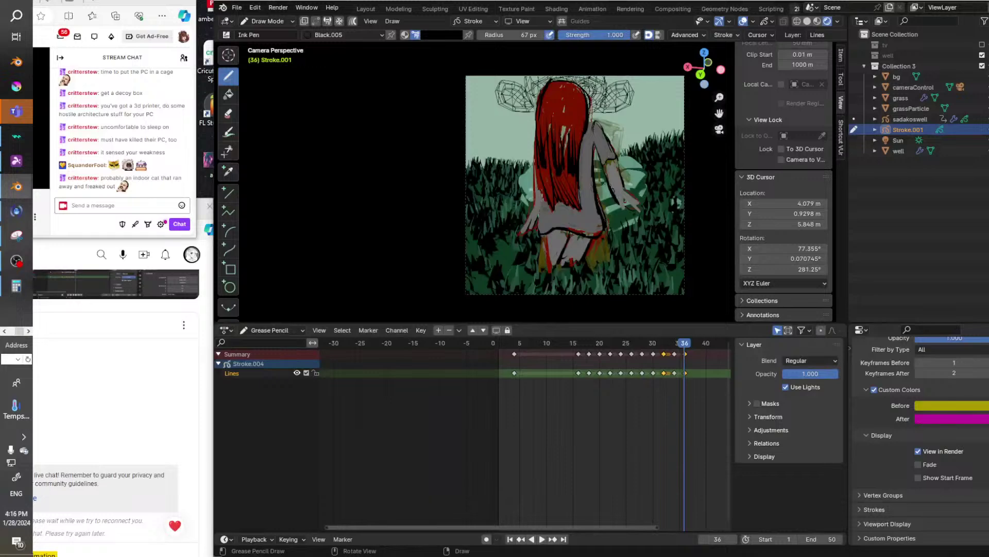
drag(623, 200, 641, 210)
drag(625, 168, 618, 191)
Play the animation to check the motion, and insert a keyframe at frame 38 on only the selected Lines channel.
key(shift+ctrl+space)
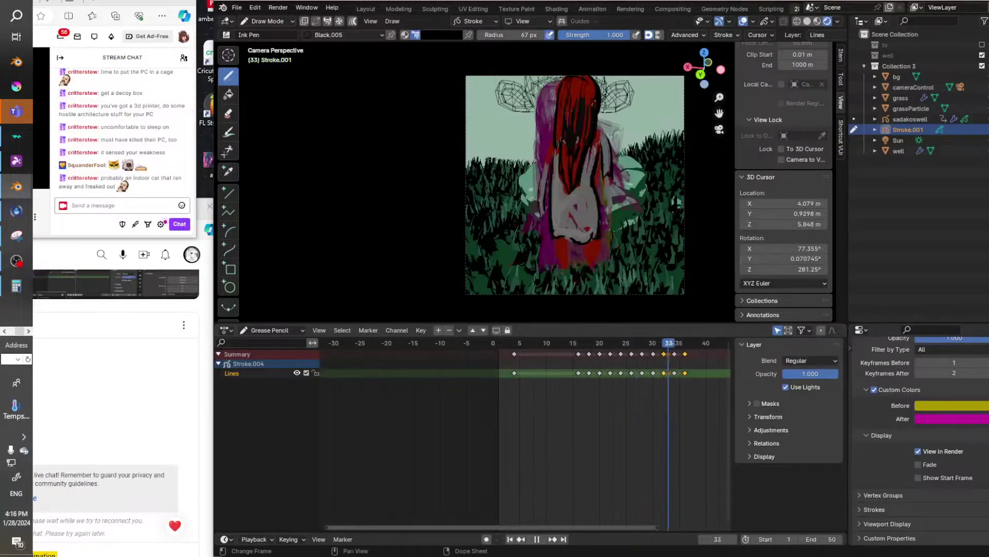
key(space)
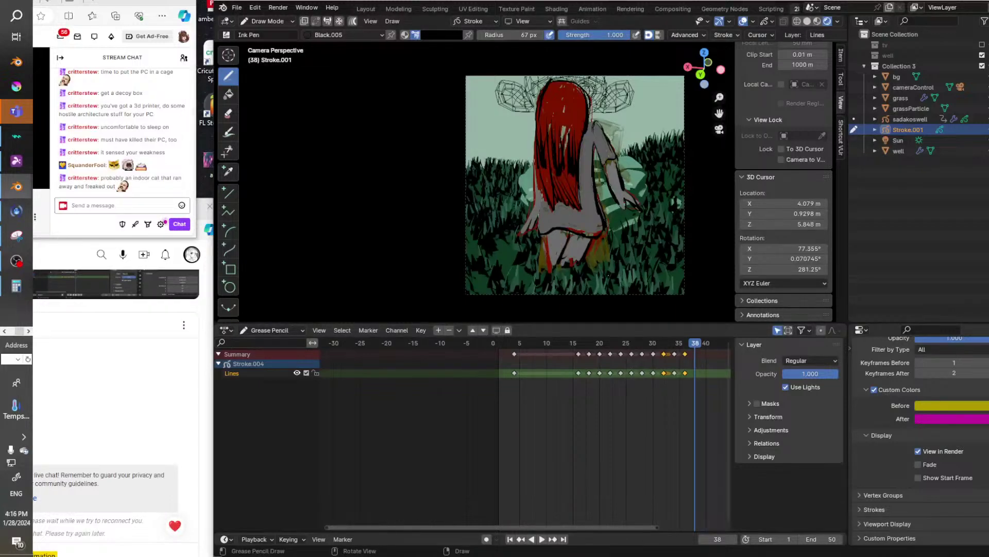
key(i)
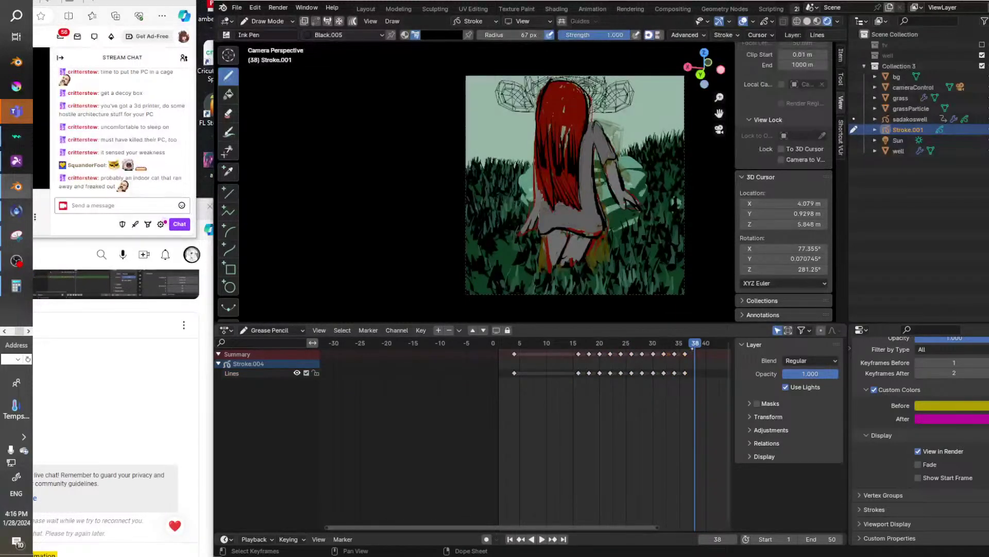
key(i)
click(692, 381)
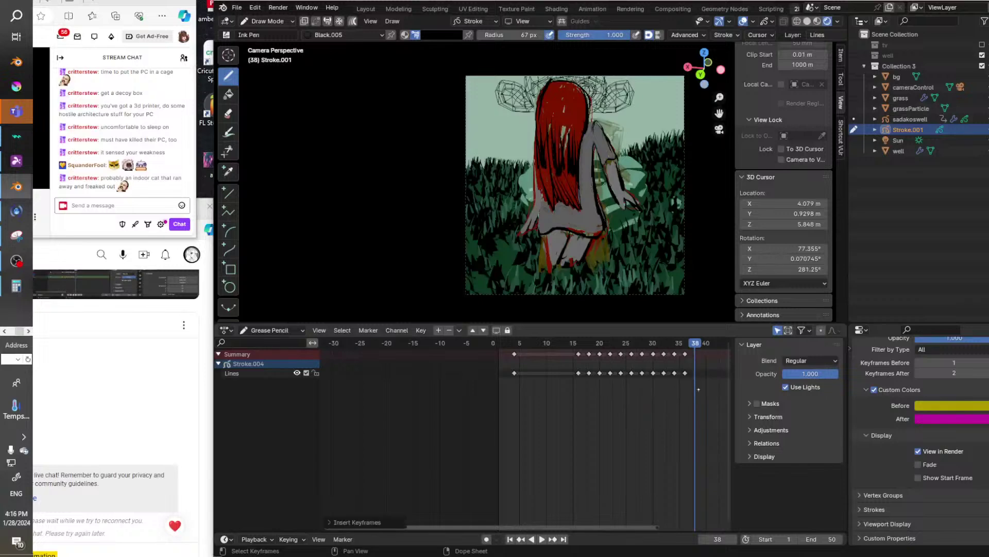
click(655, 369)
key(i)
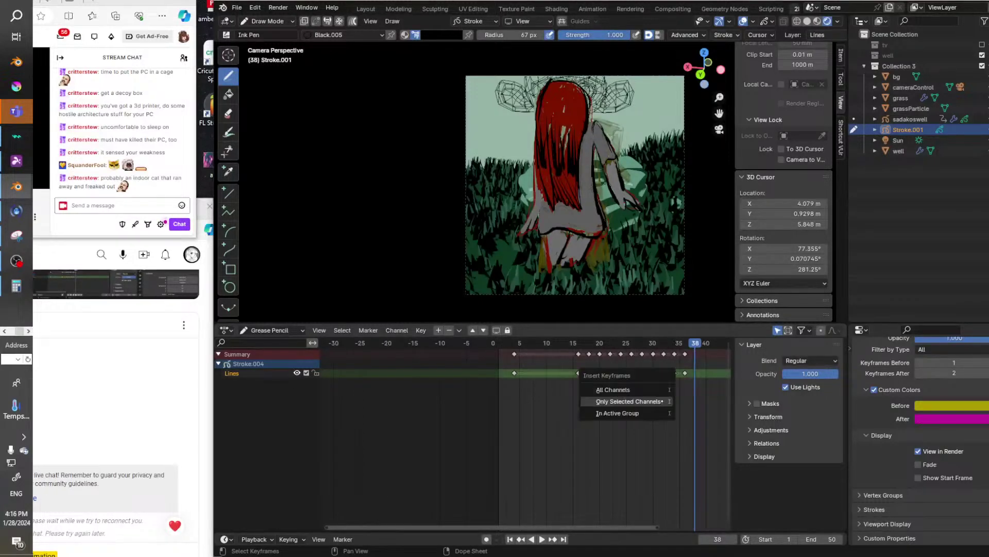
click(661, 400)
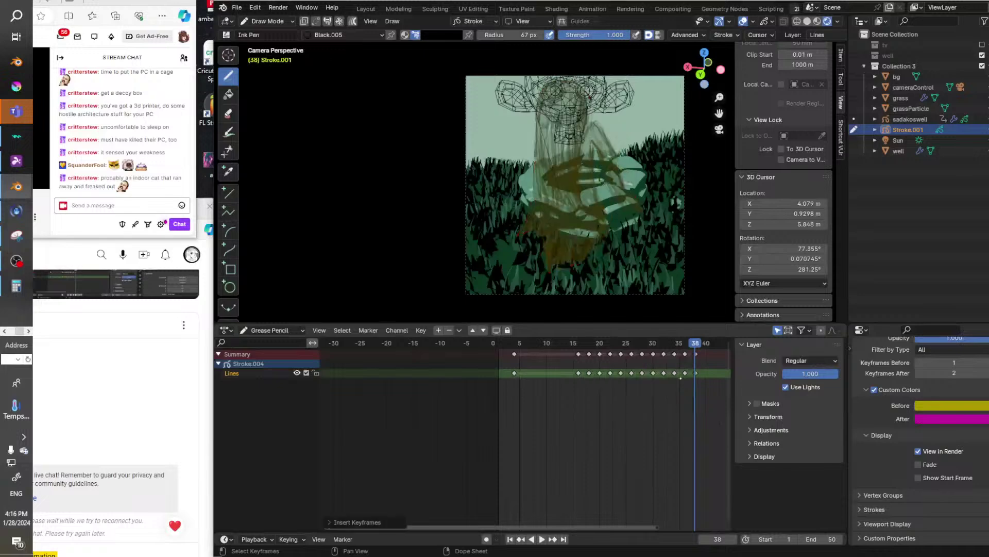
Set the Ink Pen's stroke colour to red for the new drawing at frame 38.
key(space)
key(Escape)
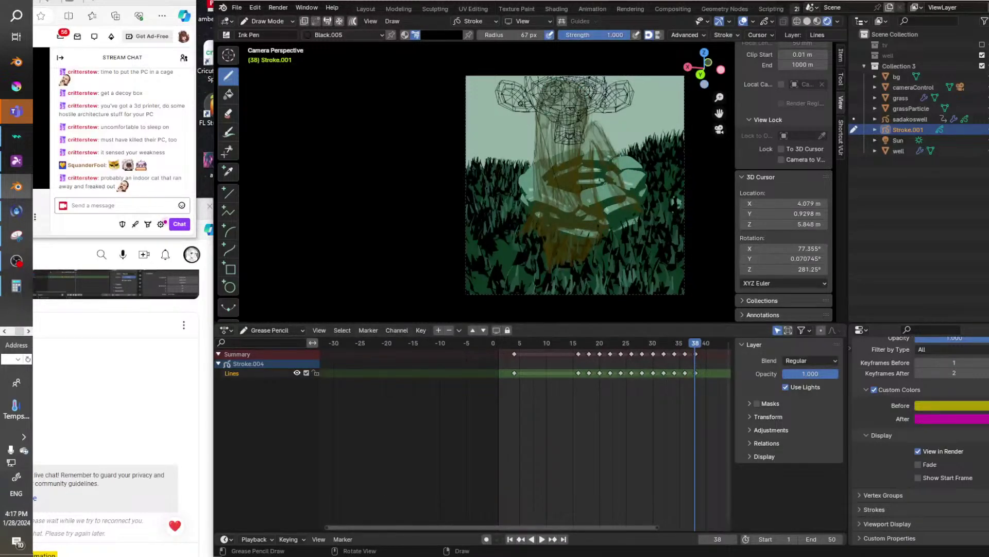
click(441, 35)
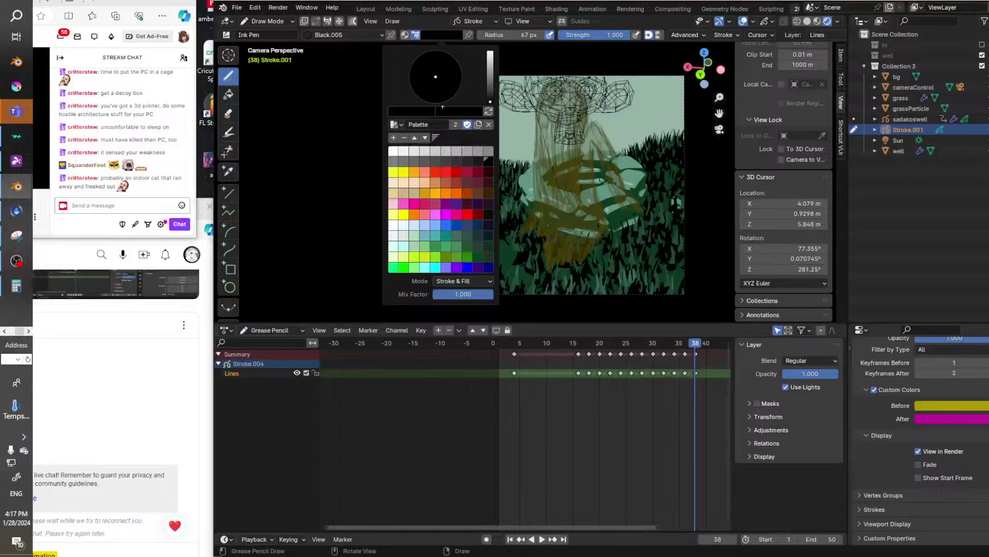
click(436, 175)
click(696, 353)
key(g)
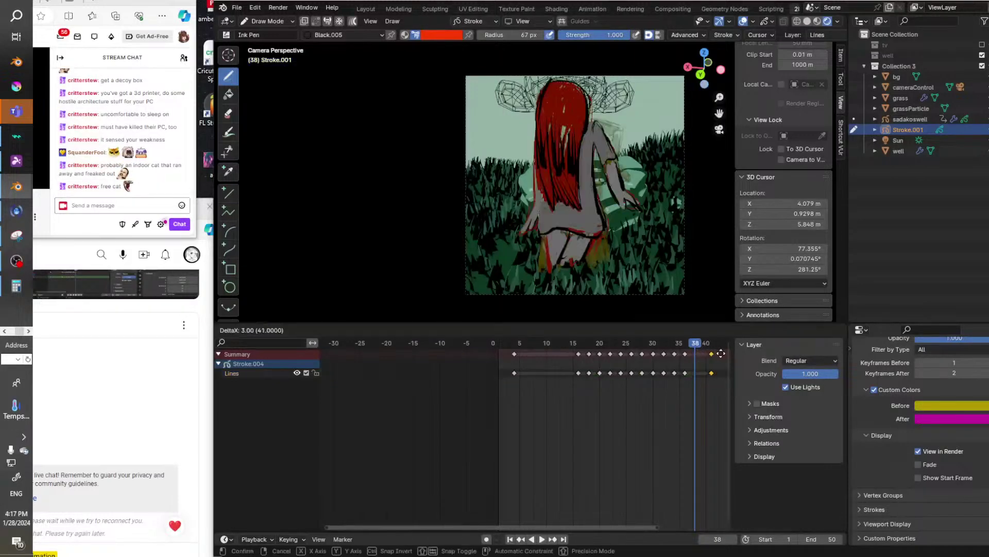
key(Escape)
Advance to frame 49 and sketch a large red circle over the lower half of the onion-skinned character.
key(Right)
key(Right)
key(Right)
key(Right)
key(Right)
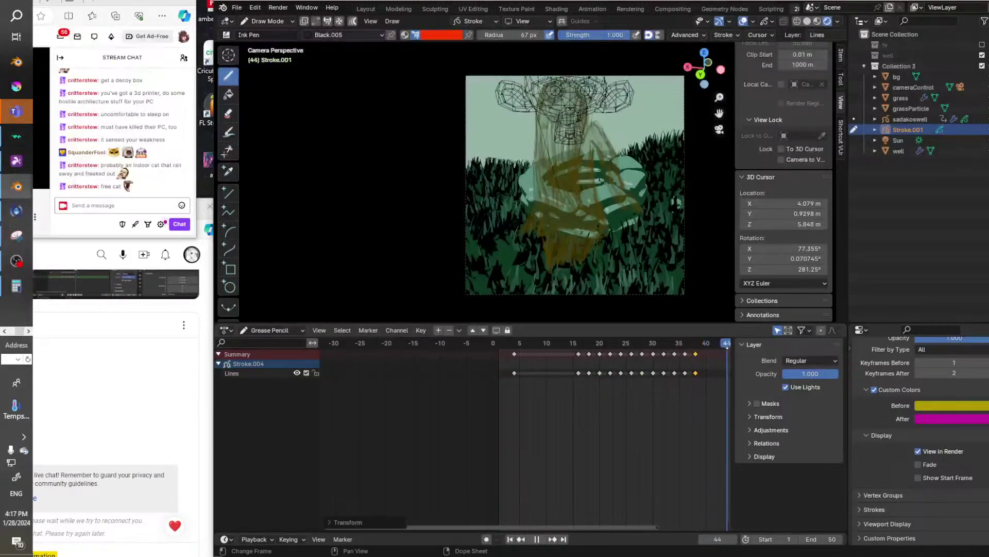
key(space)
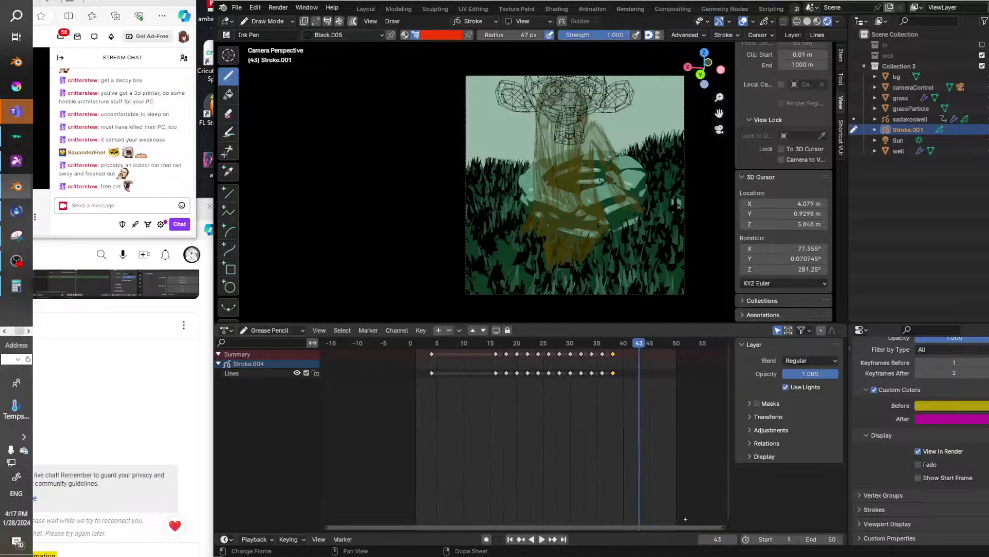
key(space)
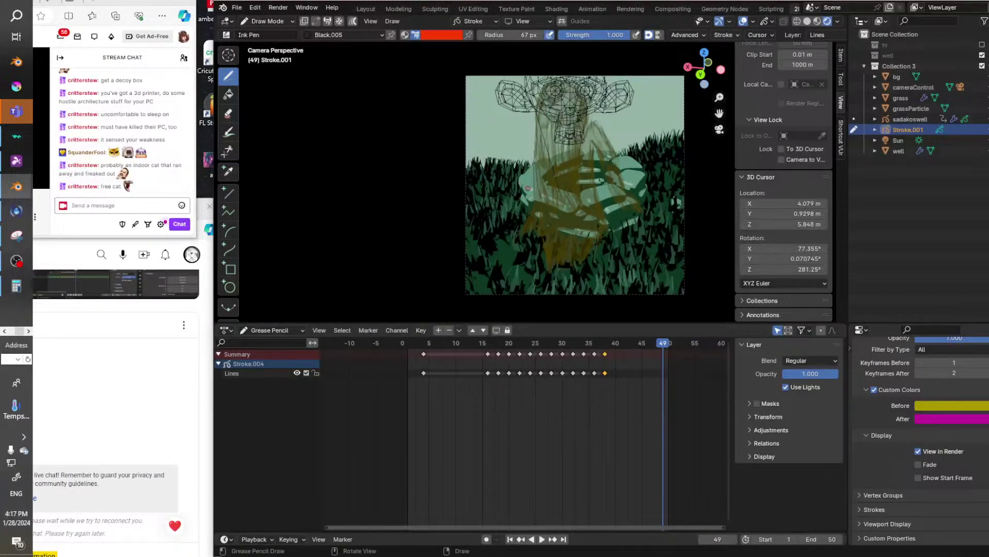
mouse_move(517, 208)
mouse_down()
mouse_move(531, 184)
mouse_move(570, 179)
mouse_move(608, 195)
mouse_move(618, 255)
mouse_up()
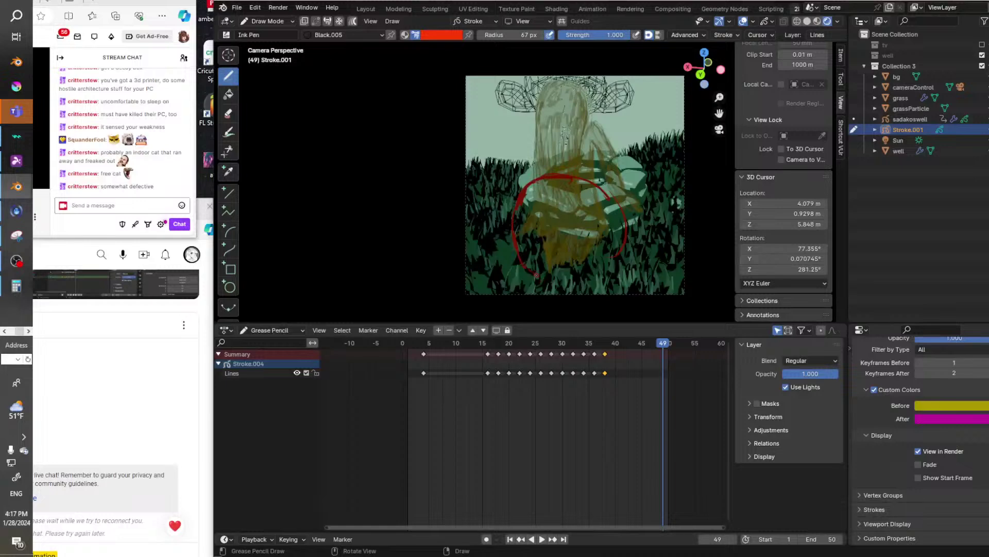
drag(624, 243, 607, 269)
Set the stroke colour to light grey, retrace the large circle and outline a smaller circle on each side of it.
click(438, 34)
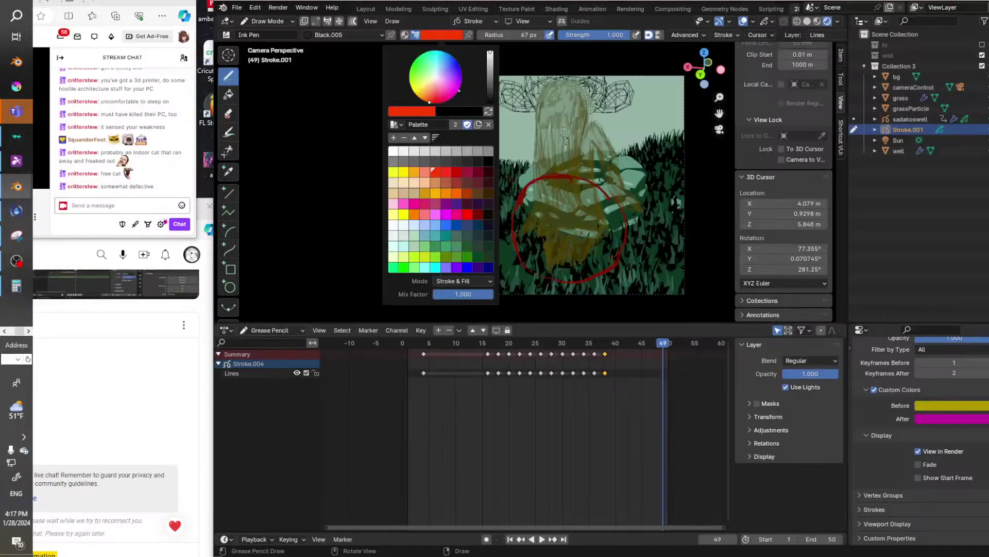
click(433, 152)
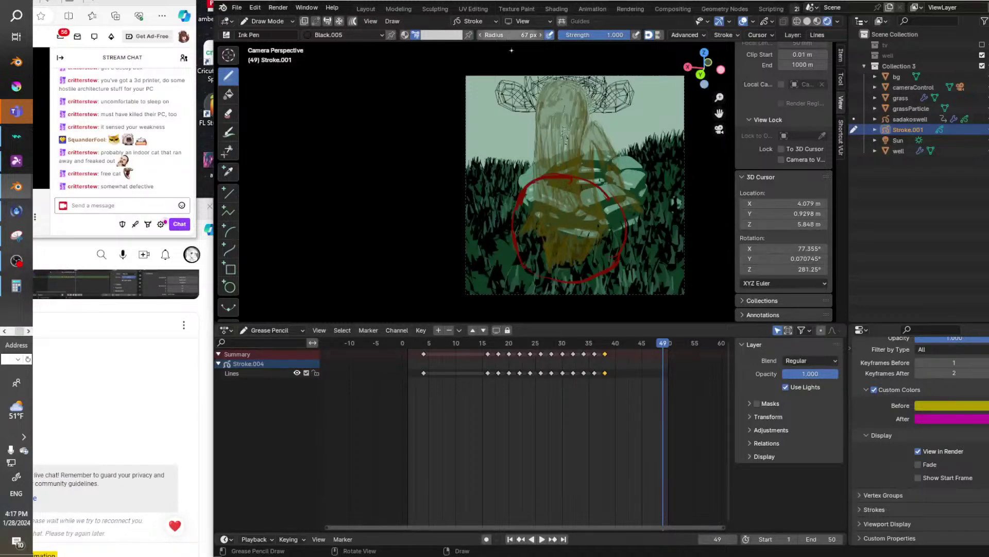
mouse_move(522, 217)
mouse_down()
mouse_move(517, 238)
mouse_move(560, 285)
mouse_move(596, 283)
mouse_move(628, 234)
mouse_move(558, 170)
mouse_move(626, 226)
mouse_move(565, 282)
mouse_up()
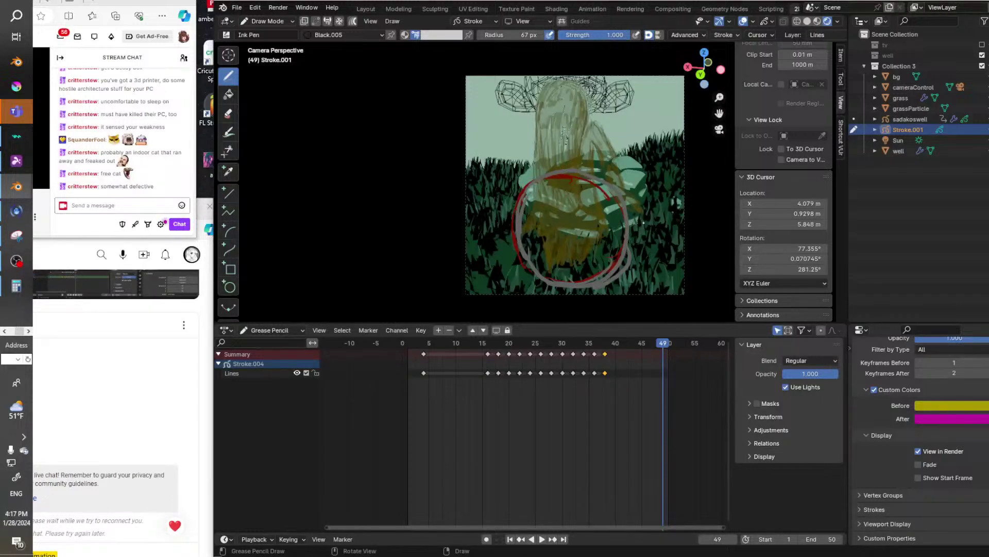
mouse_move(634, 223)
mouse_down()
mouse_move(668, 239)
mouse_move(643, 258)
mouse_up()
mouse_move(499, 231)
mouse_down()
mouse_move(490, 255)
mouse_move(516, 265)
mouse_up()
drag(501, 229, 496, 263)
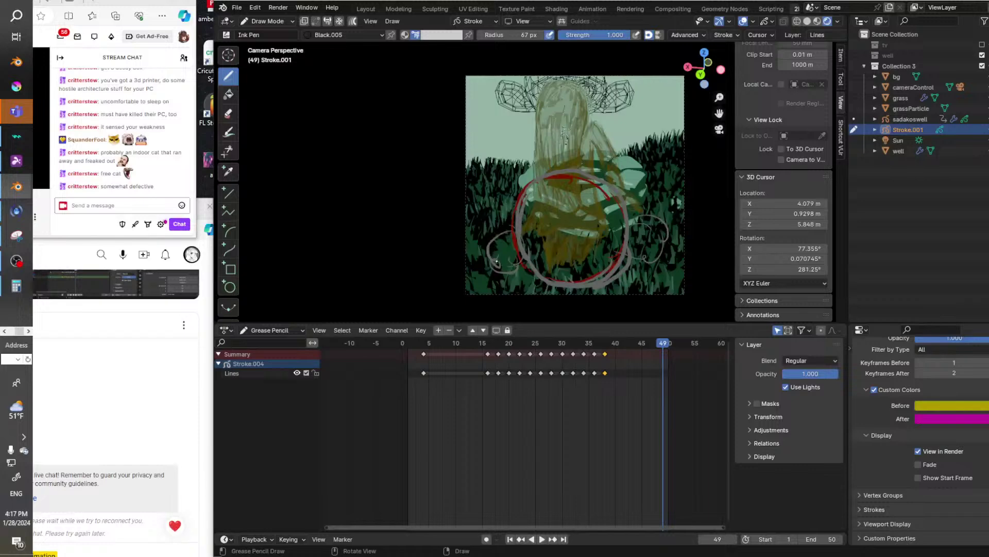
mouse_move(651, 241)
mouse_down()
mouse_move(649, 214)
mouse_move(641, 256)
mouse_move(663, 230)
mouse_up()
mouse_move(486, 242)
mouse_down()
mouse_move(482, 268)
mouse_move(511, 242)
mouse_move(477, 268)
mouse_up()
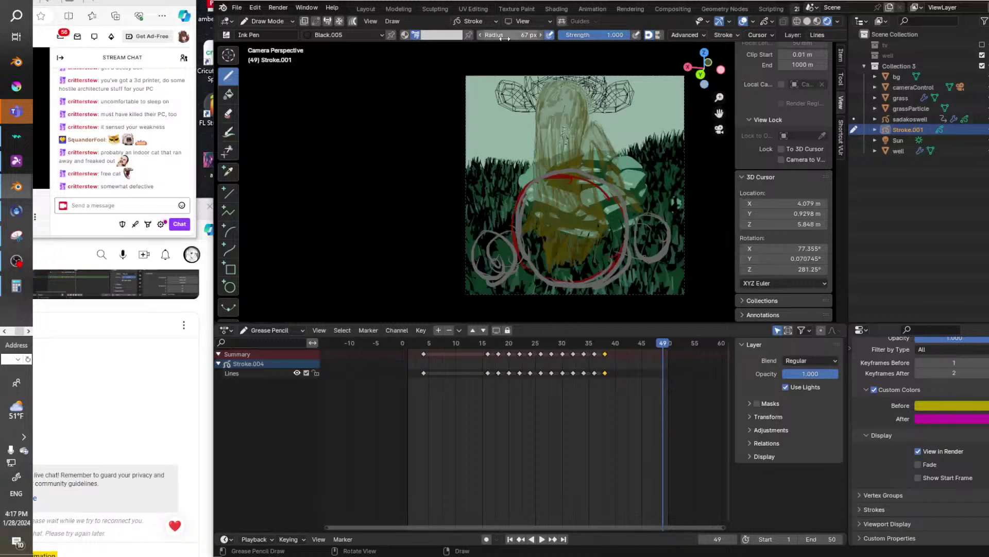
Increase the brush radius to 89 px and fill the large circle and both side circles with light grey.
drag(505, 37, 517, 36)
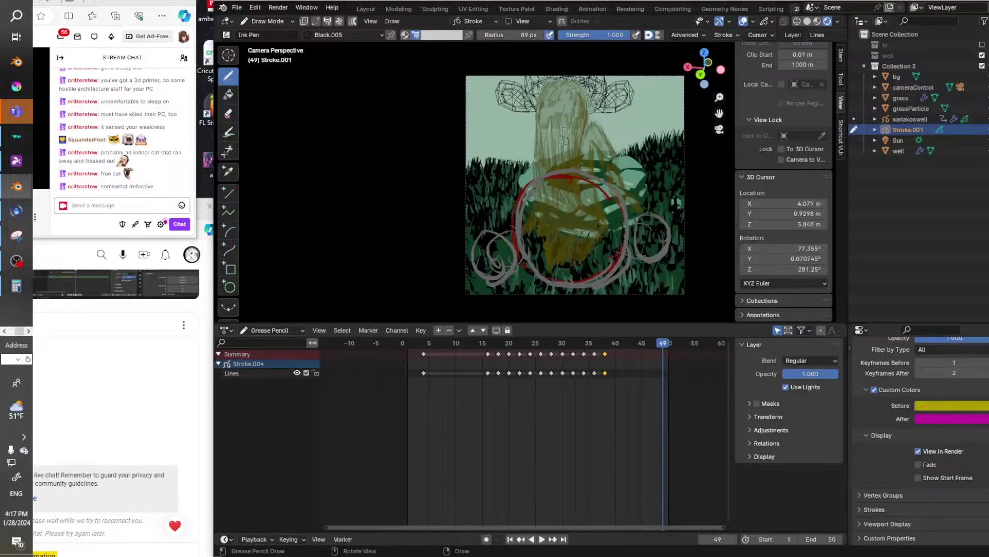
mouse_move(532, 198)
mouse_down()
mouse_move(553, 181)
mouse_move(546, 211)
mouse_move(576, 189)
mouse_move(563, 238)
mouse_move(589, 274)
mouse_move(626, 251)
mouse_move(587, 278)
mouse_up()
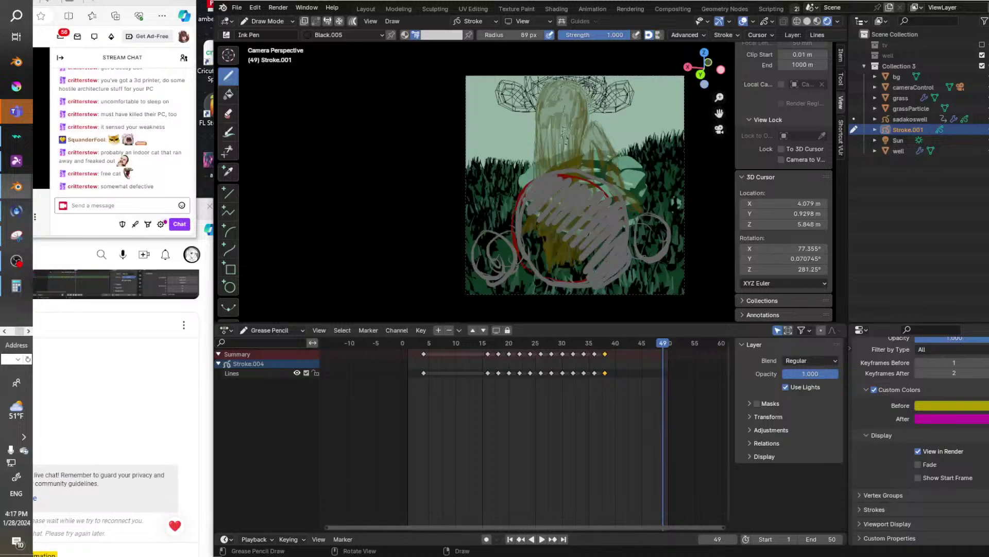
mouse_move(579, 242)
mouse_down()
mouse_move(599, 264)
mouse_move(605, 240)
mouse_move(583, 251)
mouse_up()
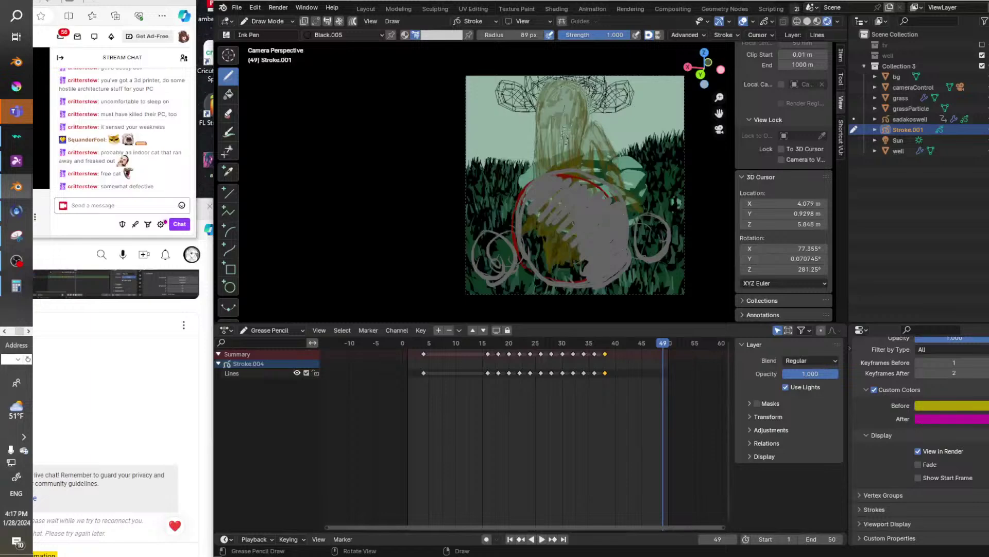
mouse_move(639, 219)
mouse_down()
mouse_move(655, 246)
mouse_move(660, 222)
mouse_move(648, 255)
mouse_move(635, 232)
mouse_move(649, 254)
mouse_up()
mouse_move(467, 243)
mouse_down()
mouse_move(478, 239)
mouse_move(489, 273)
mouse_move(494, 239)
mouse_move(508, 265)
mouse_move(479, 231)
mouse_move(488, 230)
mouse_move(494, 249)
mouse_move(547, 222)
mouse_move(572, 253)
mouse_move(576, 216)
mouse_up()
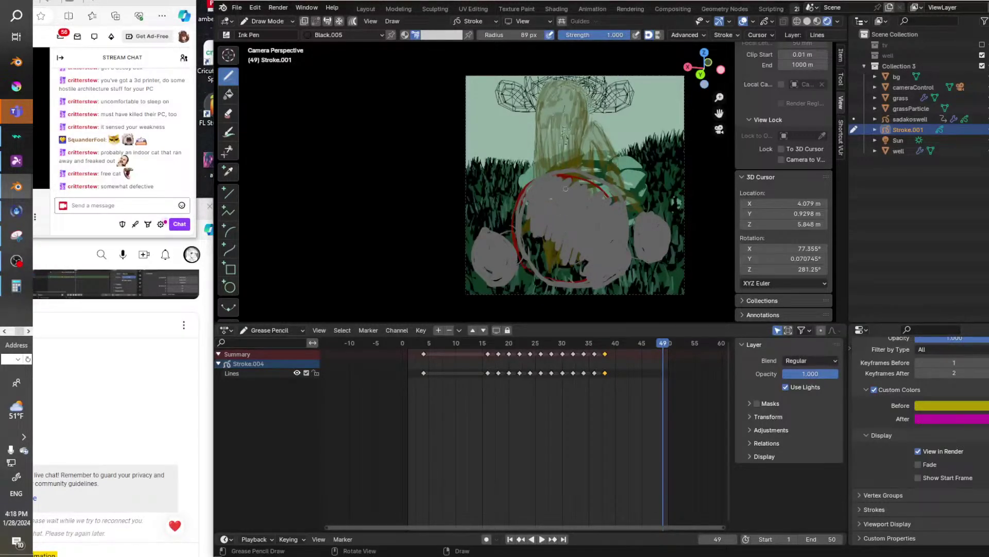
mouse_move(561, 180)
mouse_down()
mouse_move(588, 177)
mouse_move(616, 200)
mouse_up()
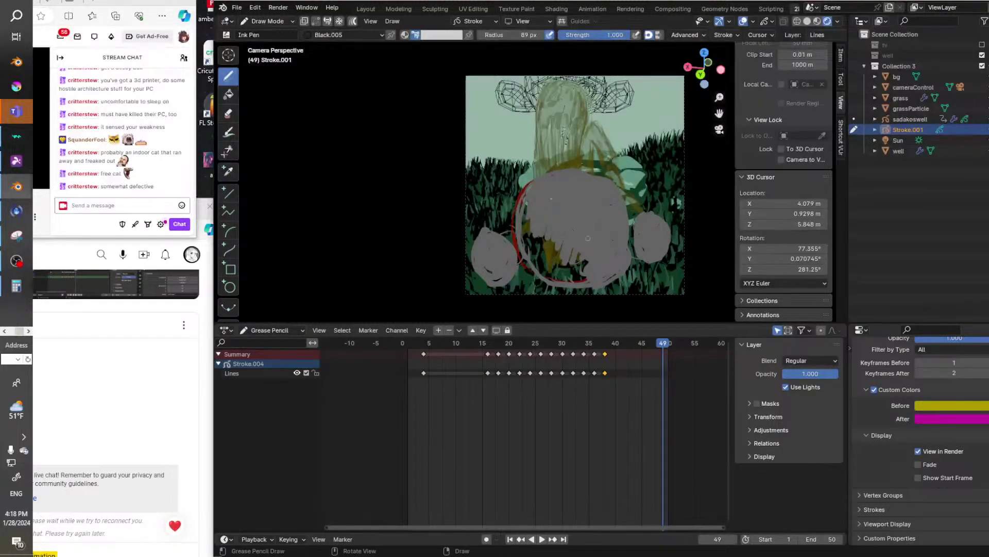
mouse_move(521, 201)
mouse_down()
mouse_move(524, 241)
mouse_move(586, 279)
mouse_move(567, 280)
mouse_up()
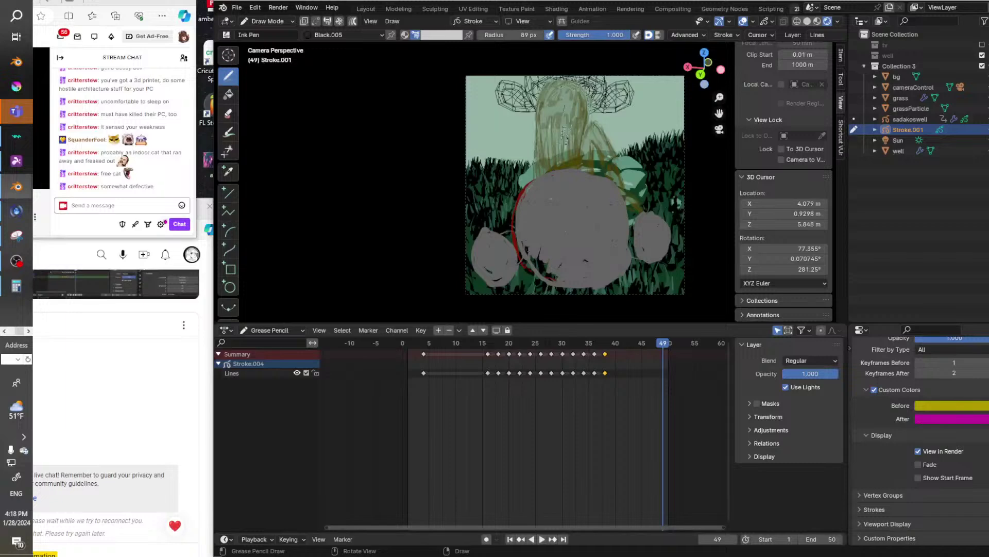
mouse_move(538, 272)
mouse_down()
mouse_move(523, 243)
mouse_move(551, 278)
mouse_up()
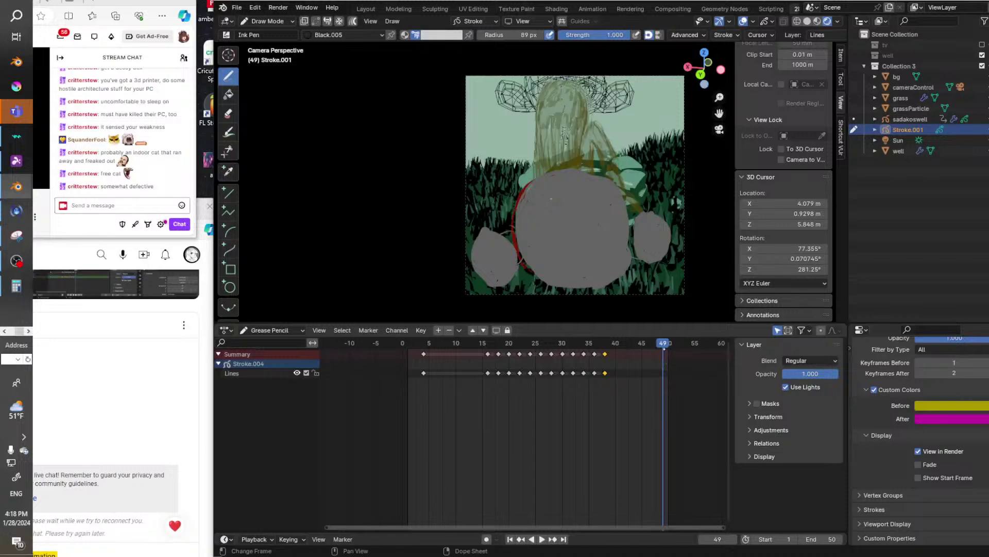
Move the circle drawing's keyframe to frame 49 and set the scene's end frame to 150.
mouse_move(664, 349)
mouse_down()
mouse_move(606, 354)
mouse_move(685, 401)
mouse_up()
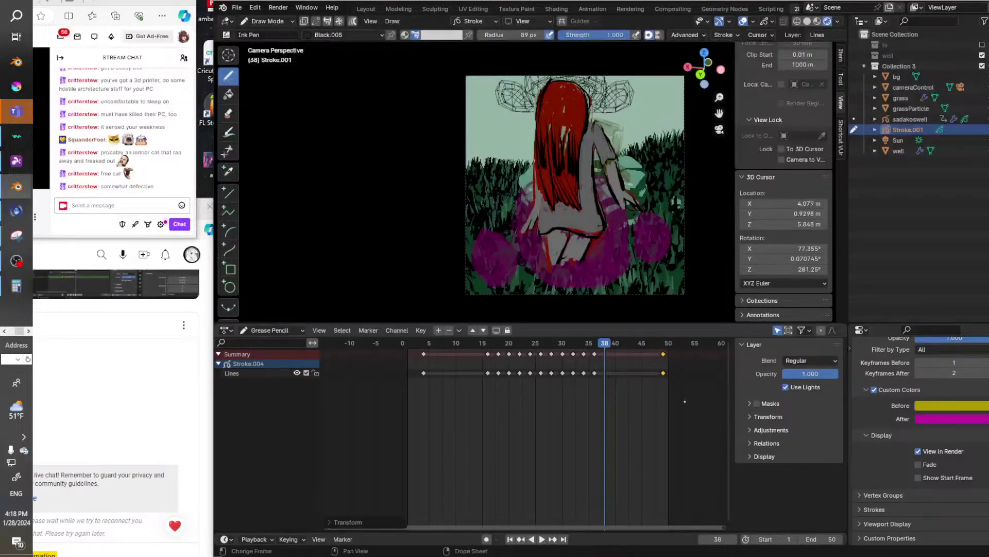
click(823, 539)
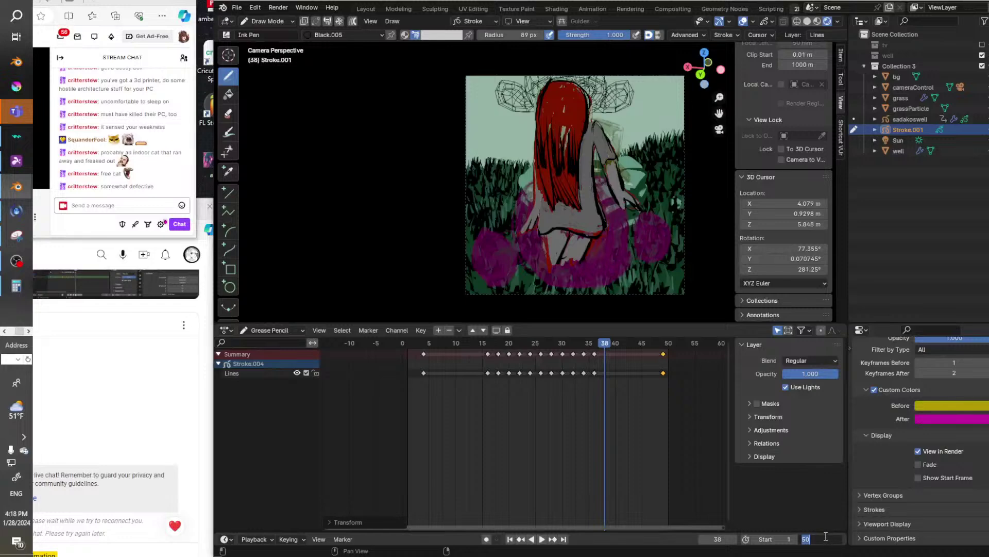
text(150)
key(Return)
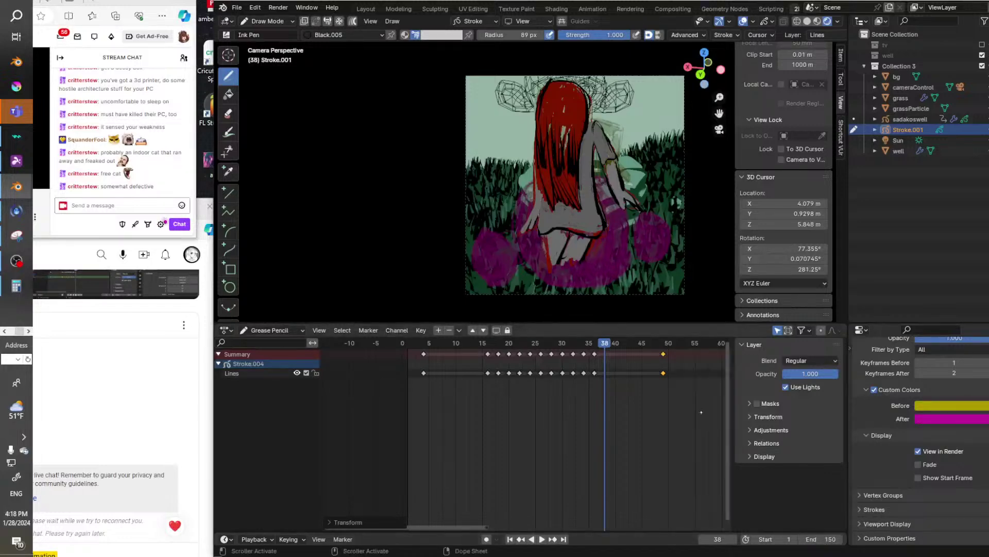
Move the circle drawing's keyframe further along to frame 74, playing the animation in between to check the timing.
drag(454, 528, 505, 529)
drag(560, 354, 614, 353)
key(space)
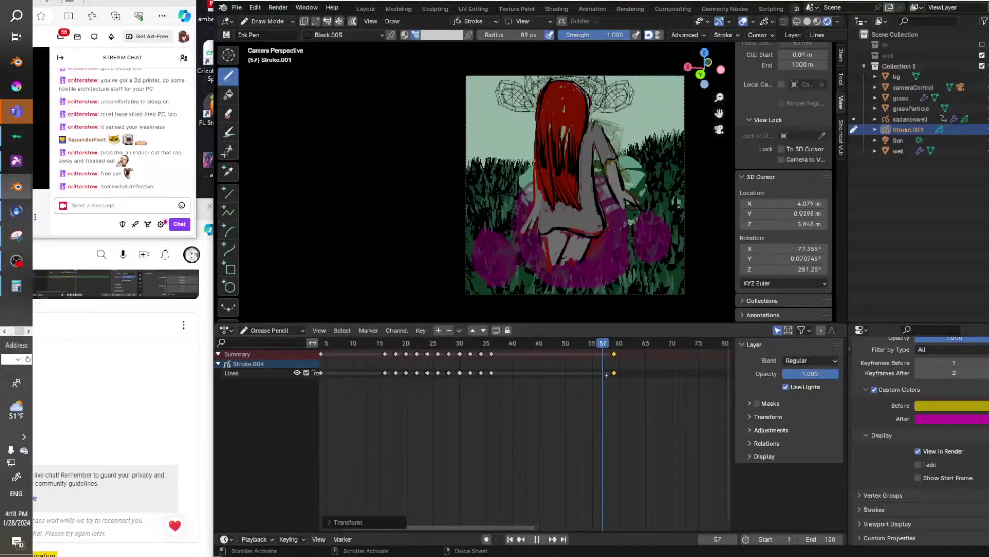
key(space)
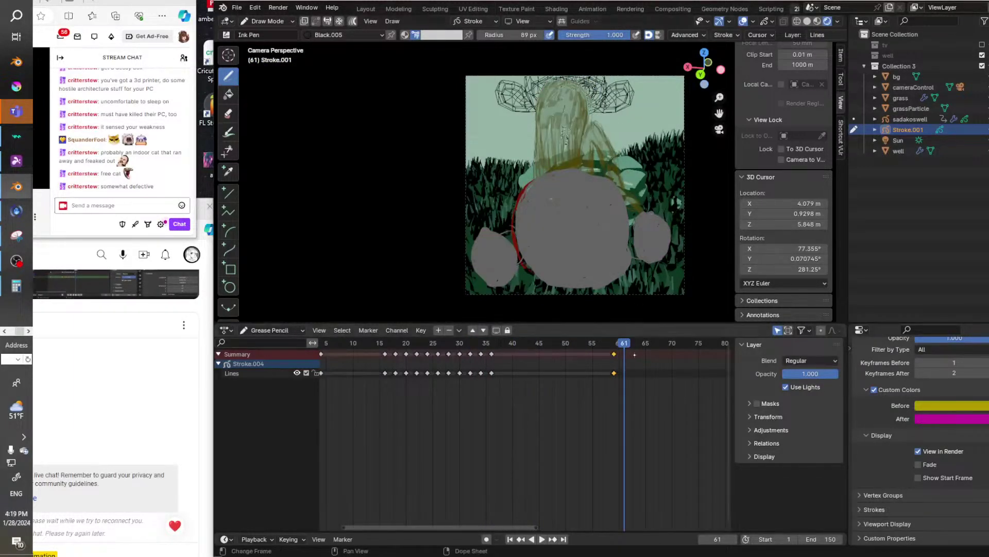
mouse_move(621, 343)
mouse_down()
mouse_move(603, 343)
mouse_move(680, 357)
mouse_up()
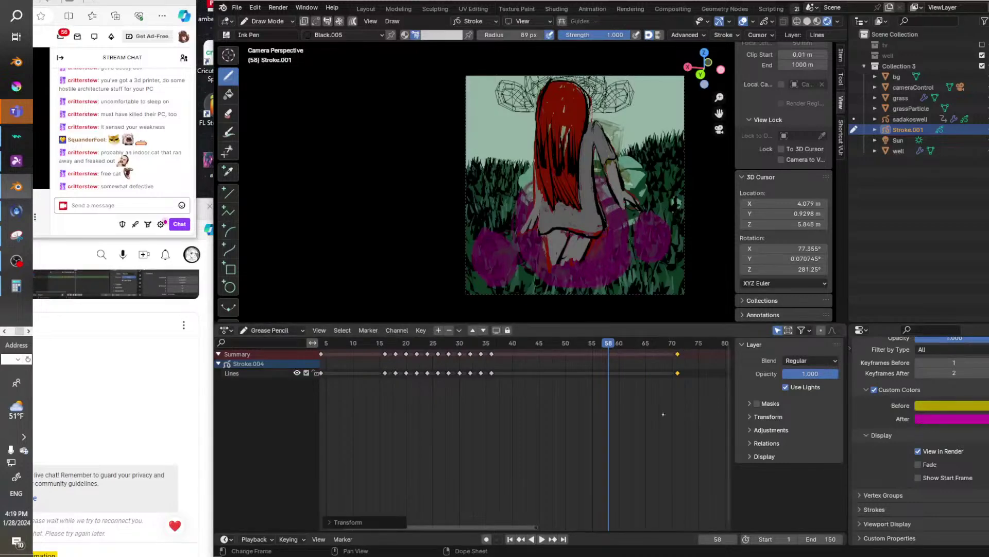
drag(514, 528, 549, 528)
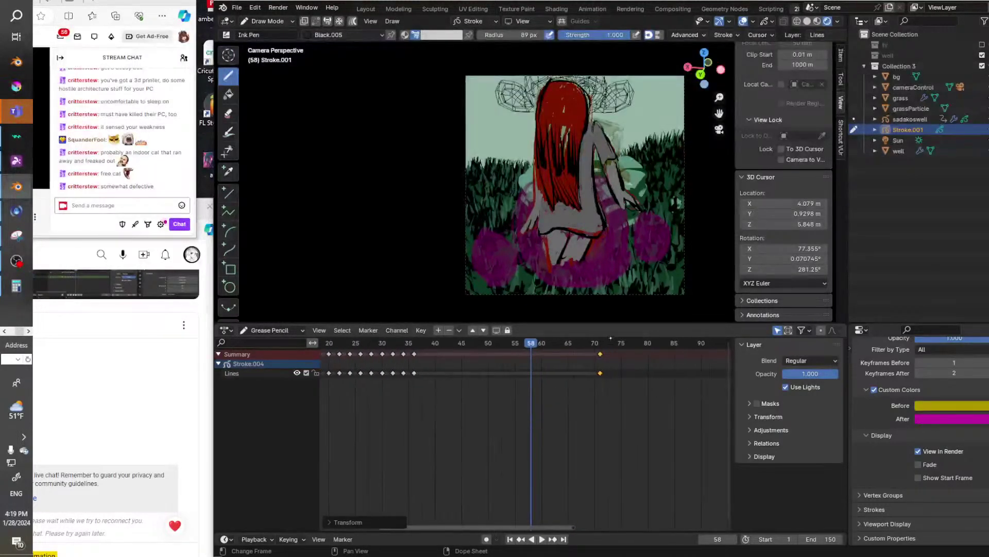
key(g)
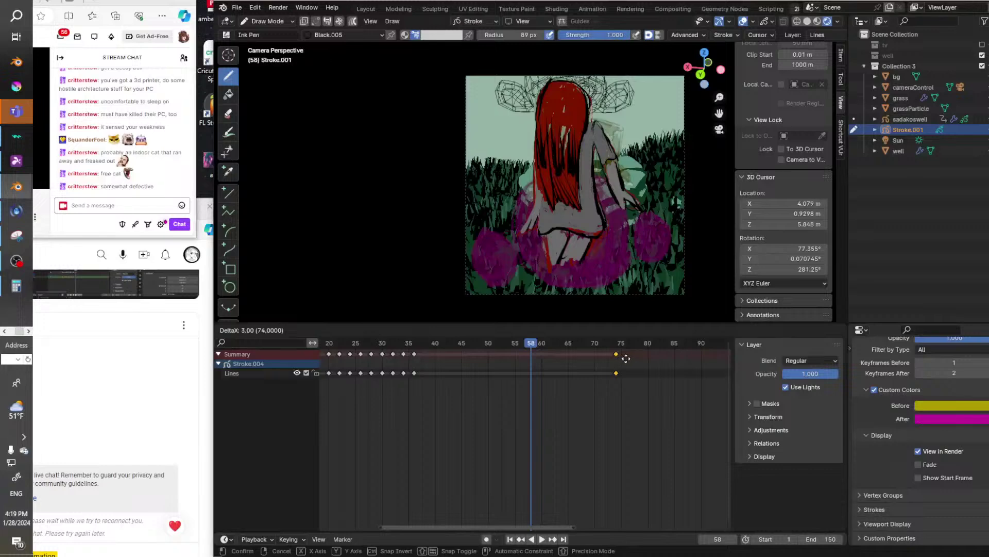
click(547, 335)
Go to frame 72 and insert a keyframe on only the selected Lines channel.
drag(547, 340, 605, 342)
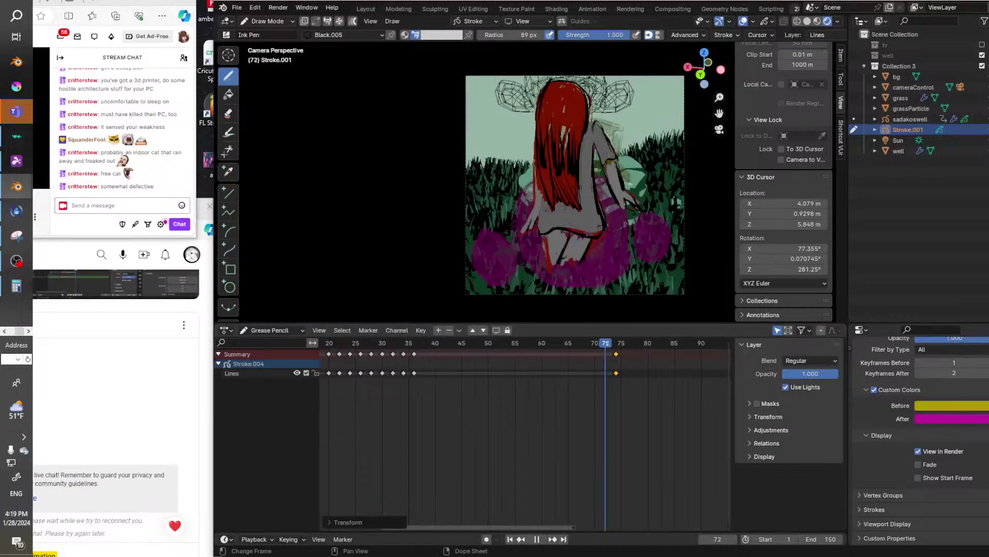
click(235, 373)
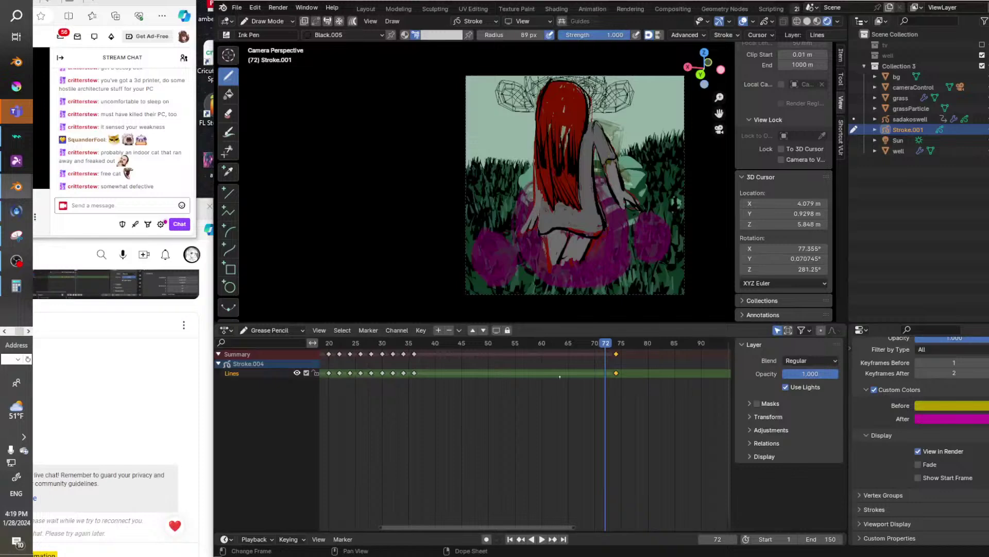
key(i)
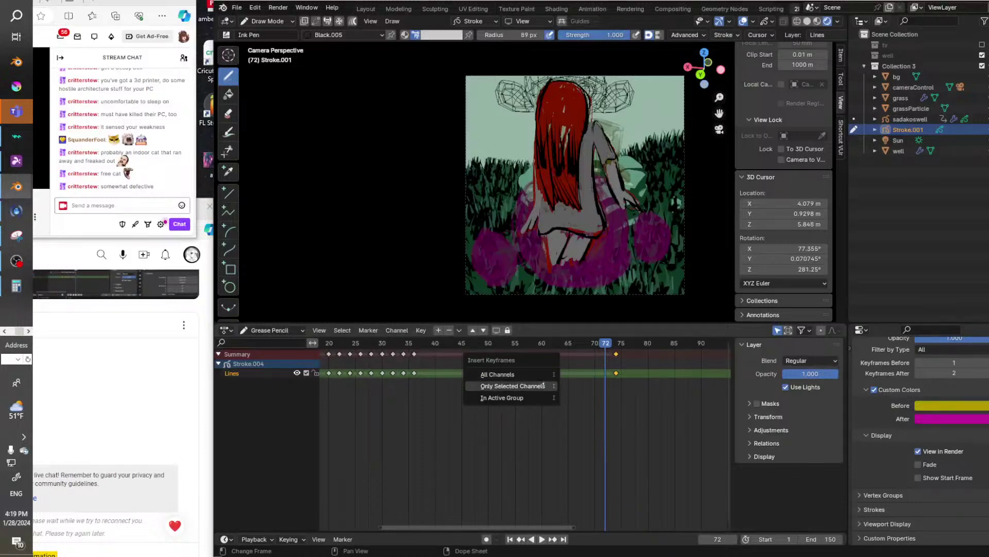
click(542, 383)
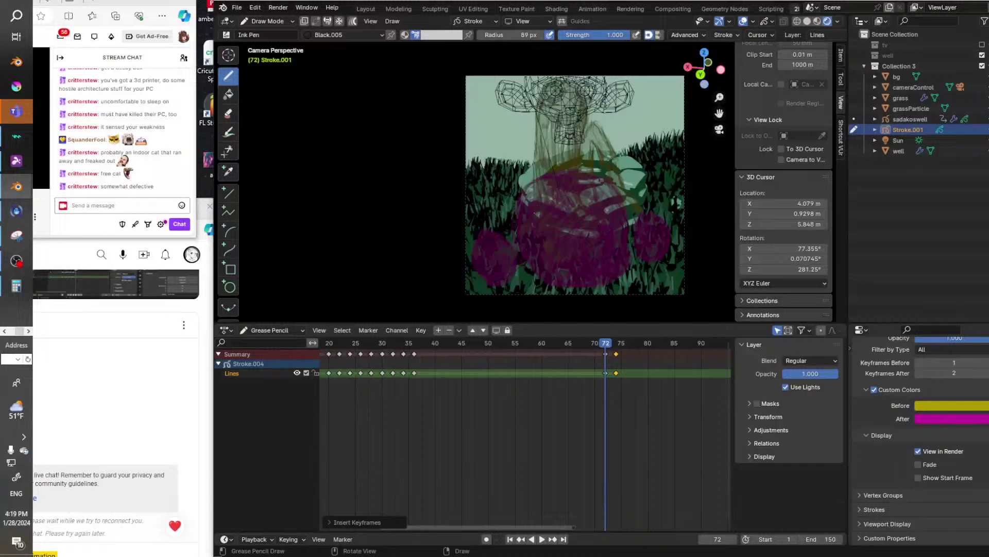
Draw smaller light grey filled circles at frame 72 inside the onion-skinned large circle and its two side circles.
mouse_move(536, 213)
mouse_down()
mouse_move(544, 202)
mouse_move(597, 199)
mouse_move(552, 260)
mouse_move(584, 251)
mouse_move(606, 229)
mouse_move(600, 205)
mouse_move(588, 227)
mouse_move(542, 231)
mouse_move(555, 261)
mouse_move(530, 250)
mouse_move(590, 268)
mouse_move(548, 214)
mouse_move(560, 237)
mouse_move(578, 229)
mouse_move(573, 242)
mouse_move(585, 246)
mouse_move(570, 237)
mouse_move(582, 257)
mouse_up()
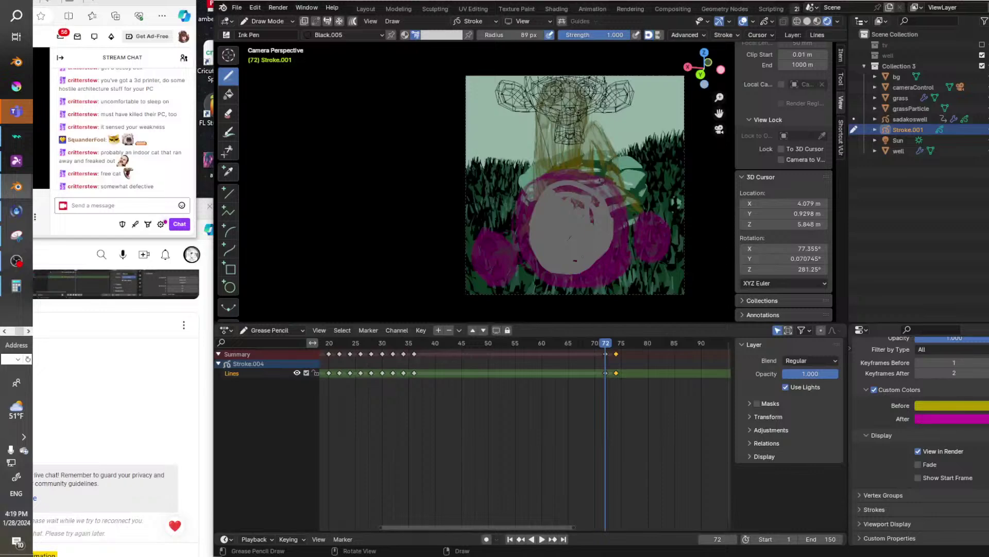
mouse_move(567, 188)
mouse_down()
mouse_move(593, 219)
mouse_move(601, 212)
mouse_up()
mouse_move(554, 187)
mouse_down()
mouse_move(530, 214)
mouse_move(536, 260)
mouse_move(523, 236)
mouse_move(567, 274)
mouse_move(600, 258)
mouse_up()
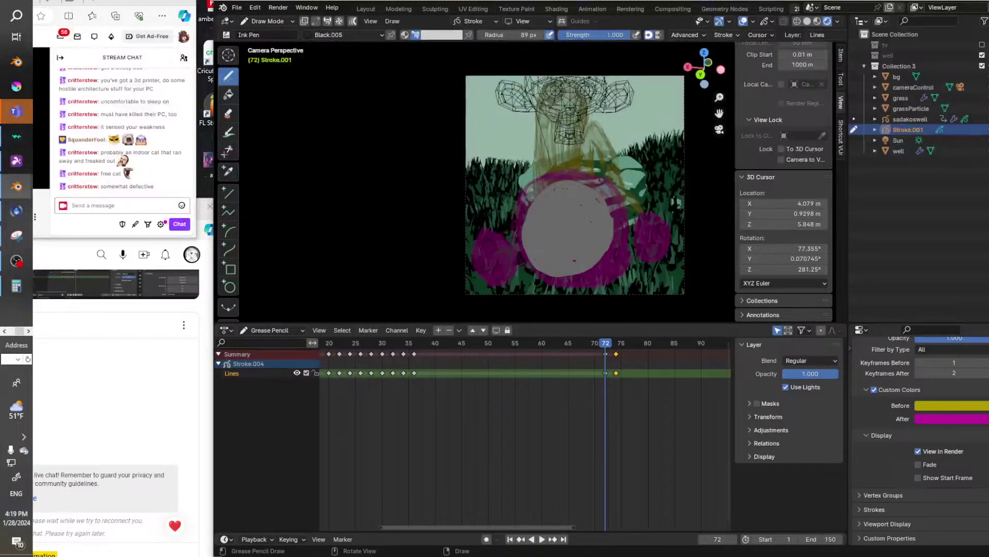
mouse_move(581, 269)
mouse_down()
mouse_move(613, 233)
mouse_move(572, 274)
mouse_up()
mouse_move(649, 245)
mouse_down()
mouse_move(644, 229)
mouse_move(653, 241)
mouse_up()
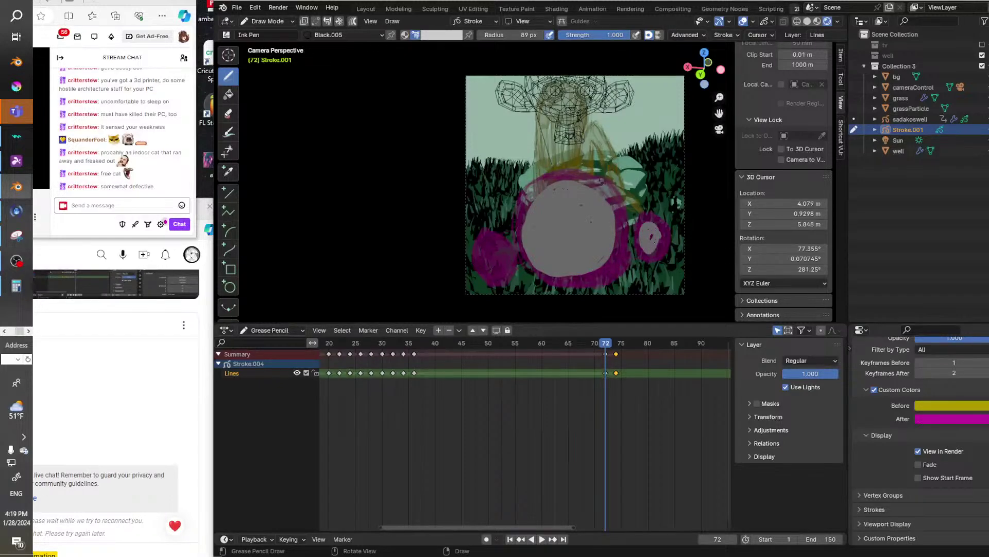
mouse_move(475, 264)
mouse_down()
mouse_move(487, 242)
mouse_move(503, 258)
mouse_move(492, 257)
mouse_up()
Go back to frame 70 and insert a keyframe on only the selected Lines channel.
key(space)
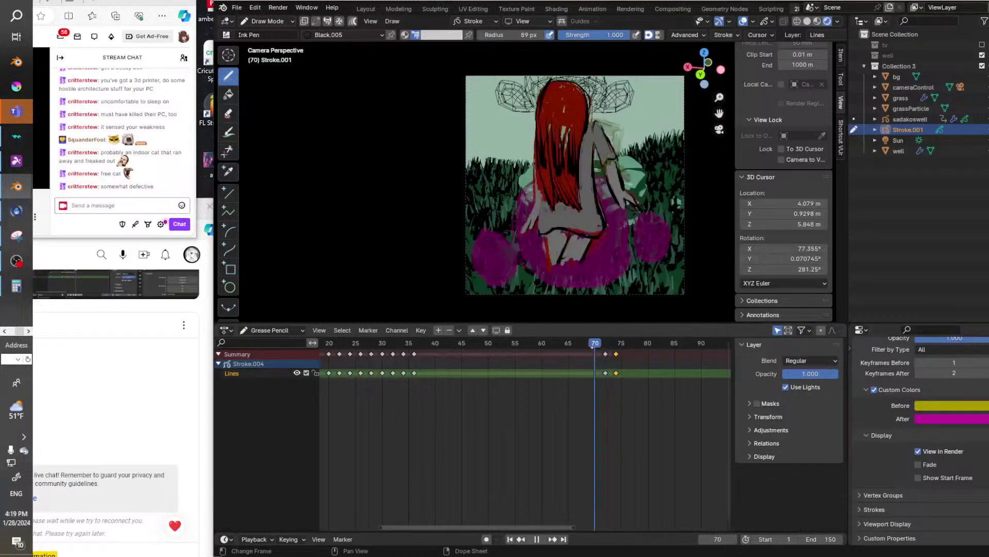
drag(628, 348, 597, 348)
key(space)
key(i)
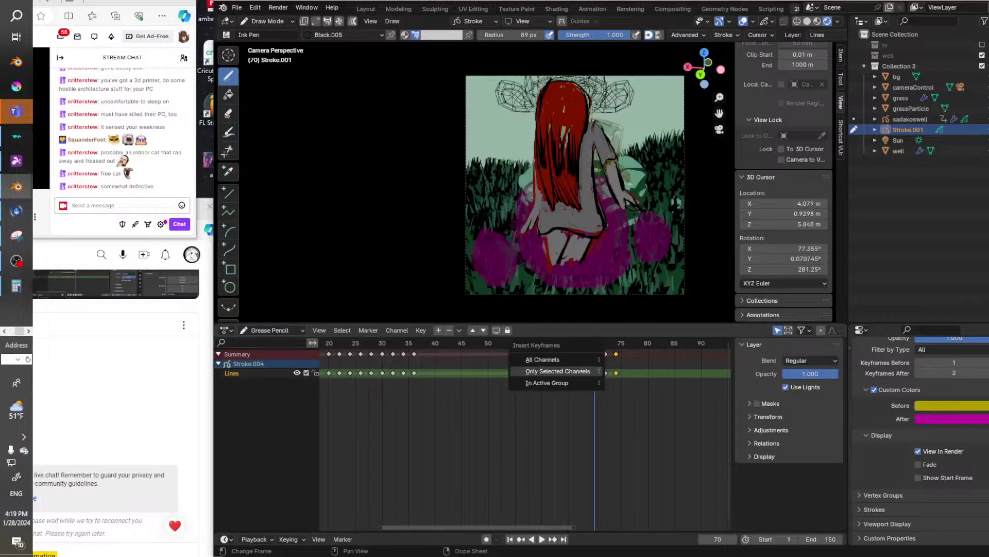
click(579, 370)
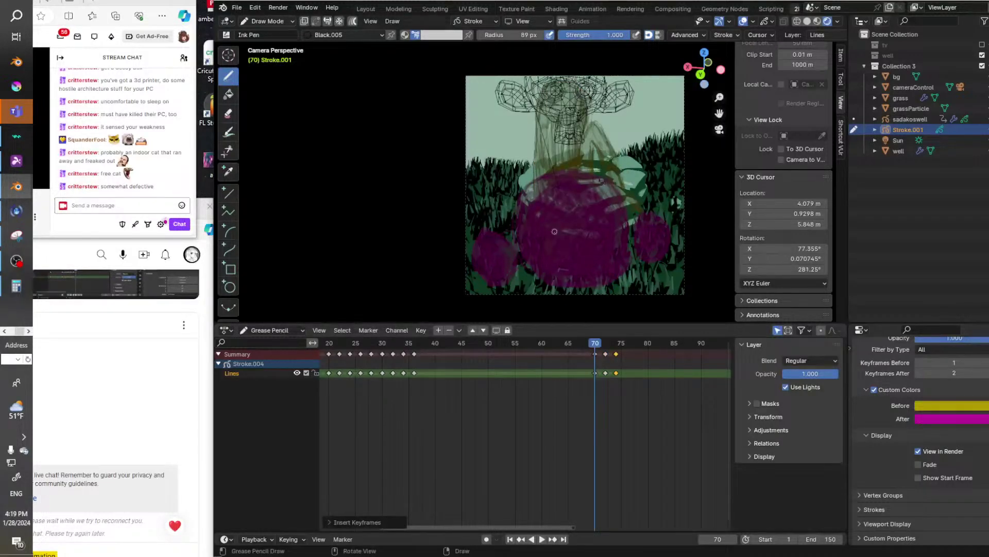
Draw smaller light grey filled circles at frame 70 inside the onion-skinned large circle and its two side circles.
mouse_move(567, 209)
mouse_down()
mouse_move(588, 242)
mouse_move(557, 217)
mouse_move(573, 241)
mouse_move(554, 232)
mouse_move(585, 236)
mouse_up()
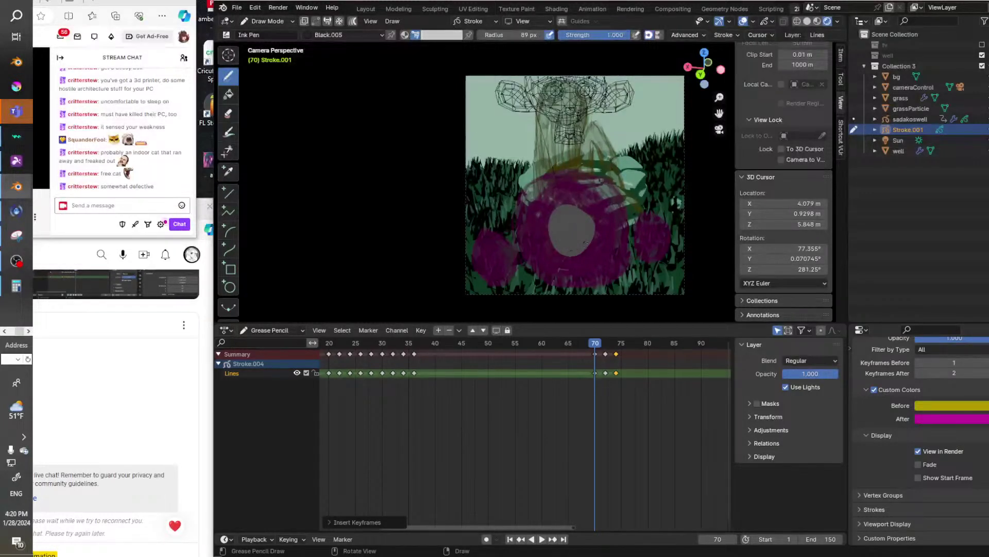
mouse_move(584, 238)
mouse_down()
mouse_move(564, 220)
mouse_move(565, 260)
mouse_move(550, 229)
mouse_move(598, 241)
mouse_move(582, 257)
mouse_up()
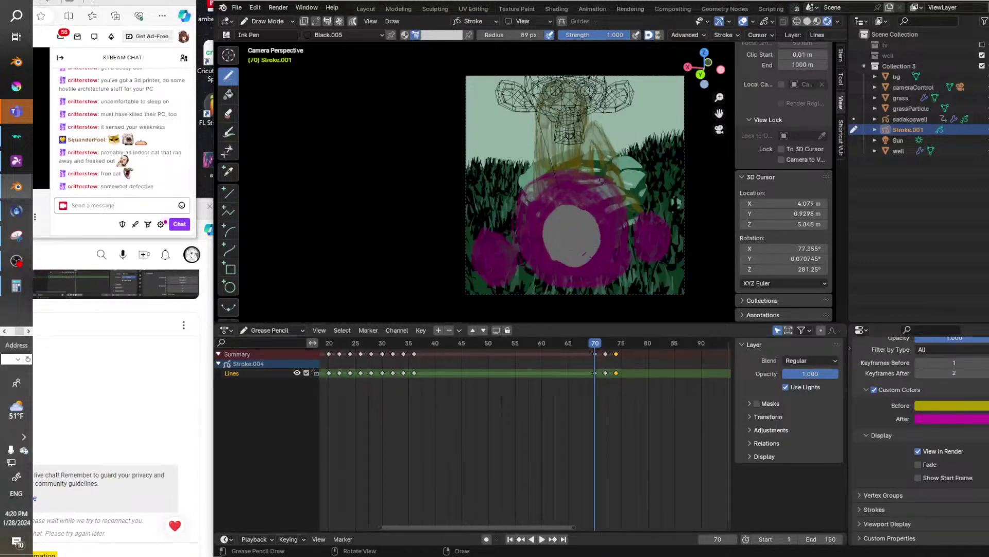
mouse_move(504, 253)
mouse_down()
mouse_move(489, 256)
mouse_move(497, 269)
mouse_move(501, 260)
mouse_up()
mouse_move(654, 240)
mouse_down()
mouse_move(648, 229)
mouse_move(651, 244)
mouse_up()
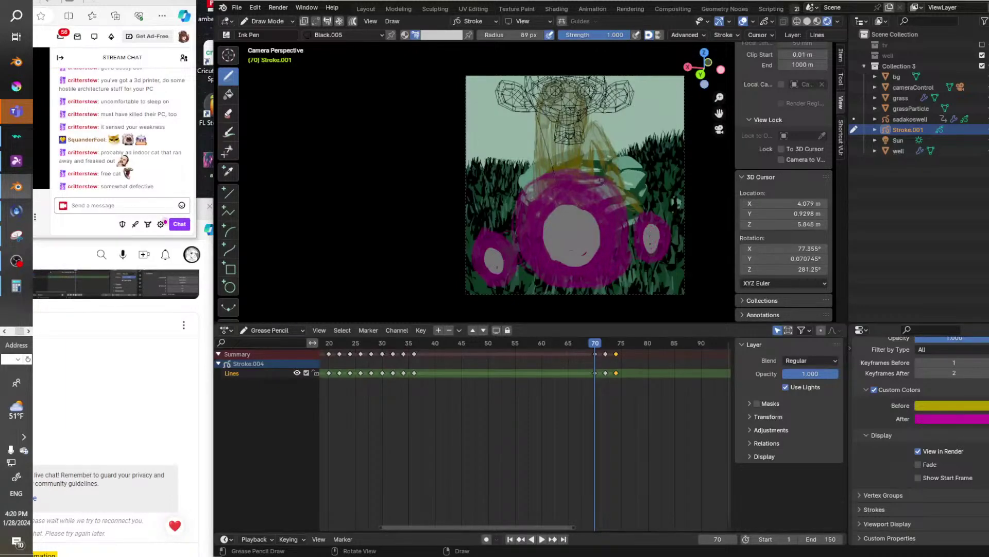
Go to frame 76 and insert a blank keyframe on the selected Lines channel.
key(space)
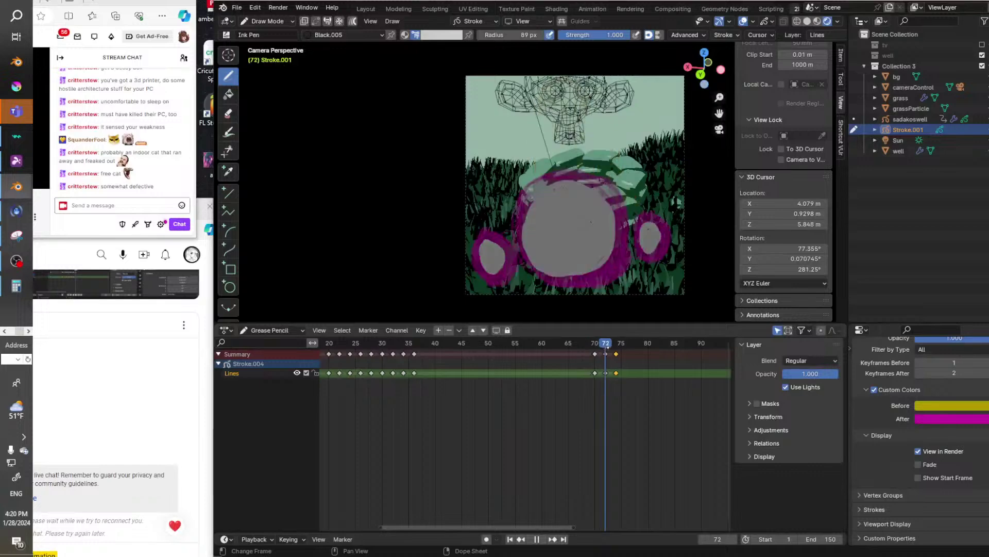
click(616, 354)
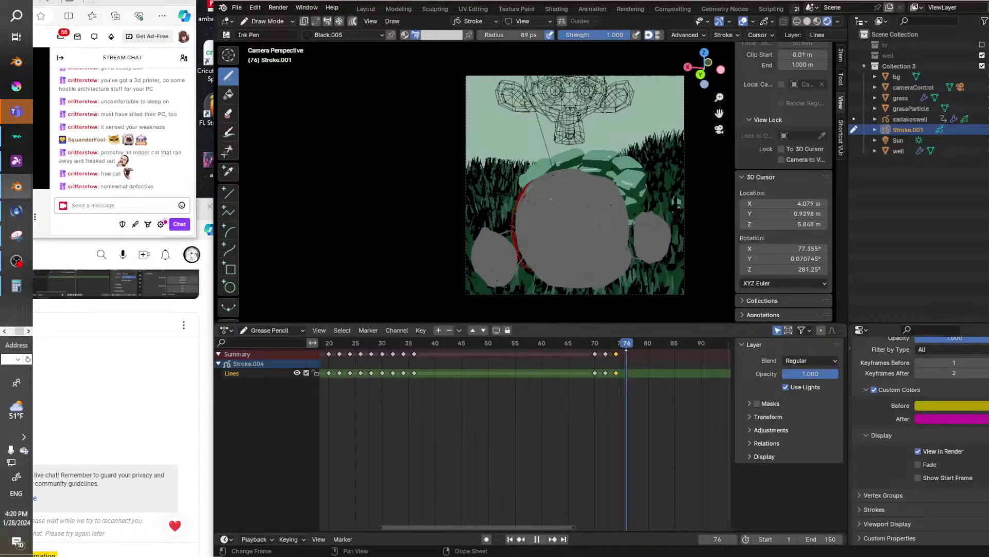
key(space)
key(i)
click(632, 363)
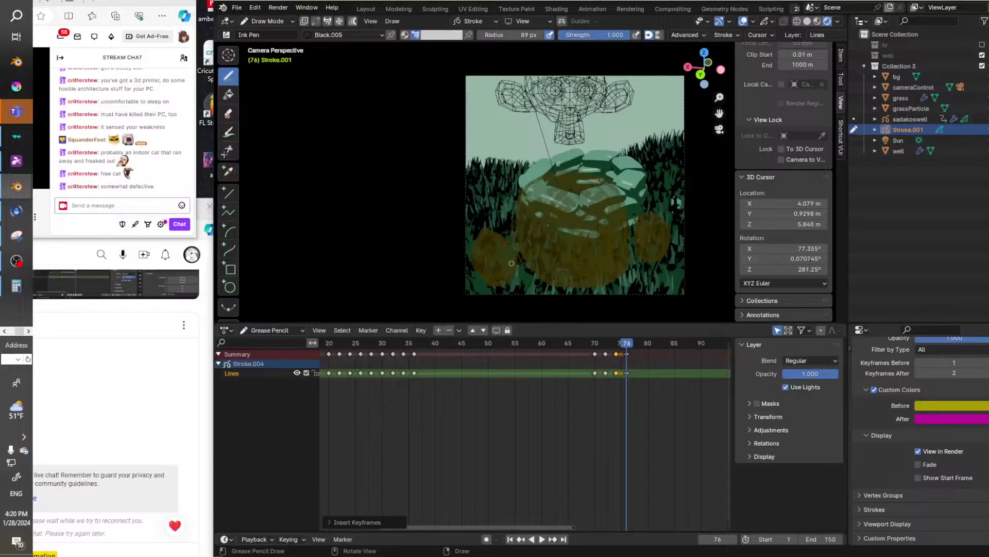
Outline the two side lobes of a smoke cloud in light grey at frame 76 and start filling one lobe.
mouse_move(491, 242)
mouse_down()
mouse_move(518, 227)
mouse_move(482, 249)
mouse_move(490, 278)
mouse_move(564, 265)
mouse_up()
mouse_move(630, 216)
mouse_down()
mouse_move(670, 240)
mouse_move(604, 262)
mouse_up()
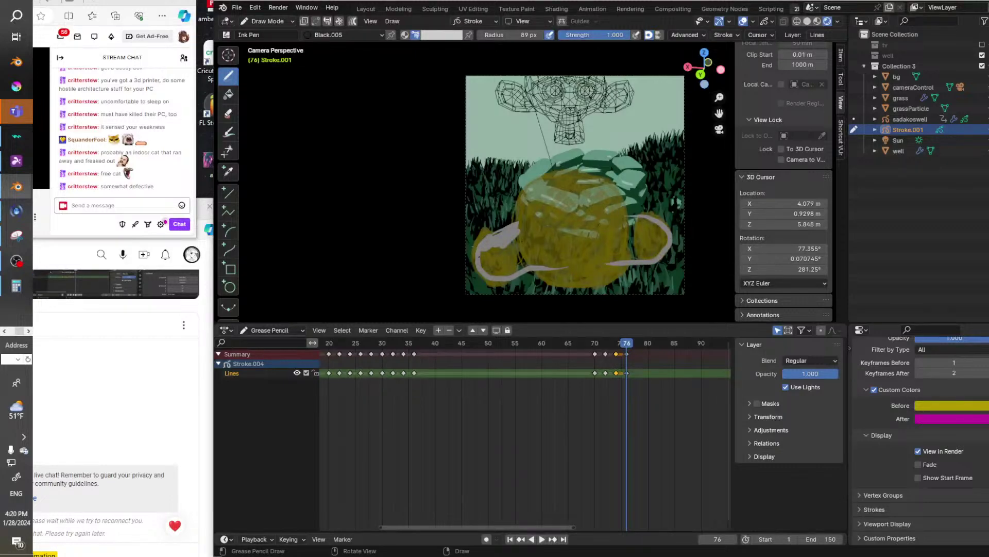
drag(479, 256, 531, 219)
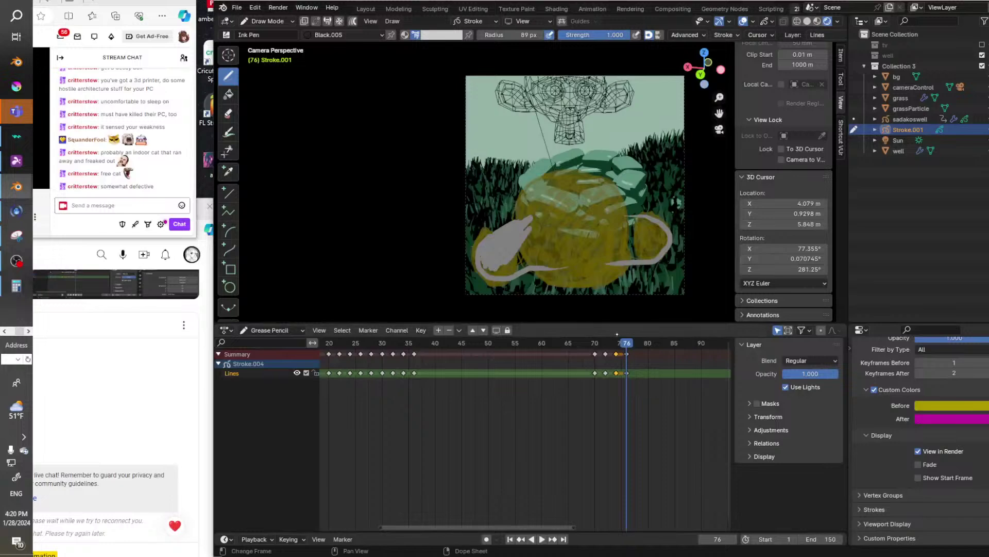
Go back to frame 68 and insert a keyframe on the selected Lines channel.
click(622, 342)
key(space)
click(583, 342)
key(space)
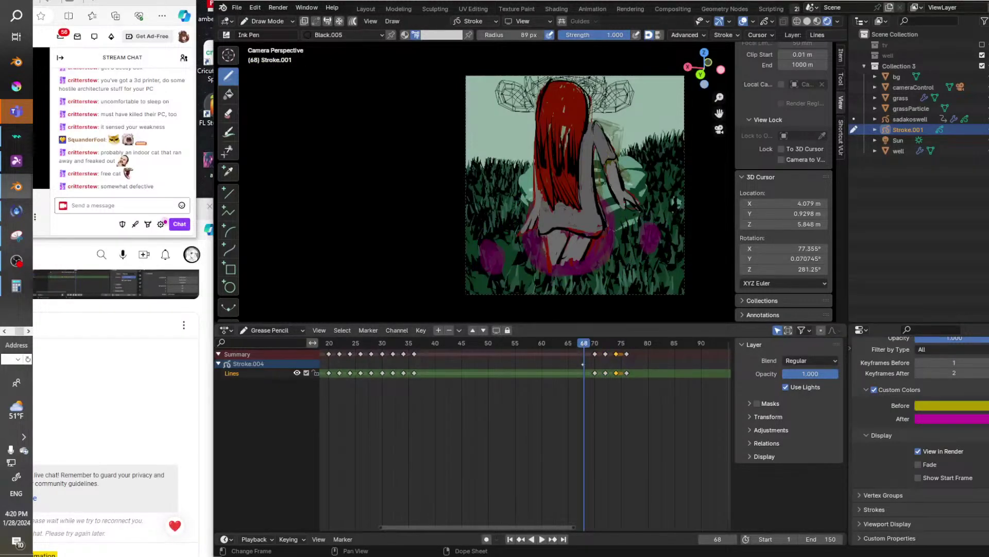
key(i)
click(572, 377)
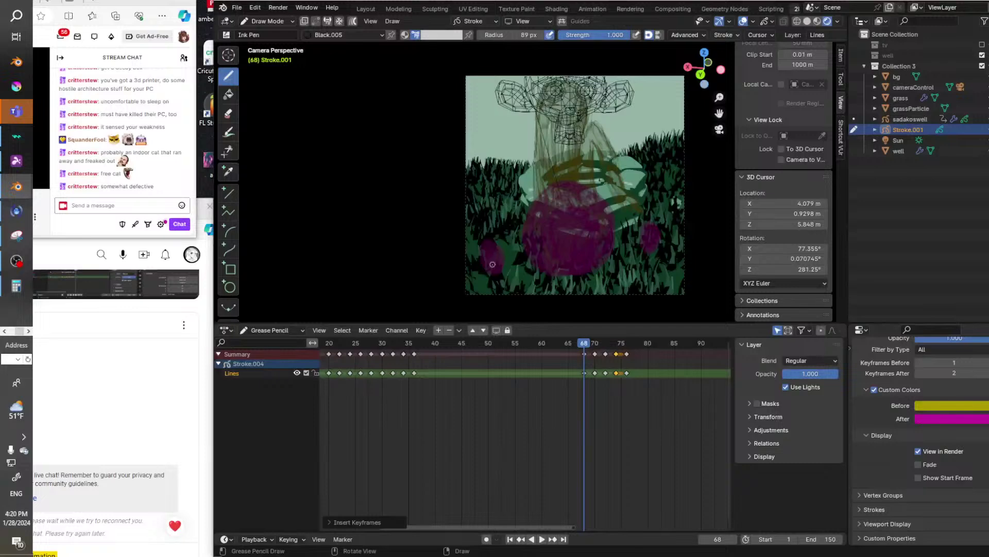
Draw two small light grey filled ovals at frame 68 over the onion-skinned side circles.
drag(491, 266, 485, 242)
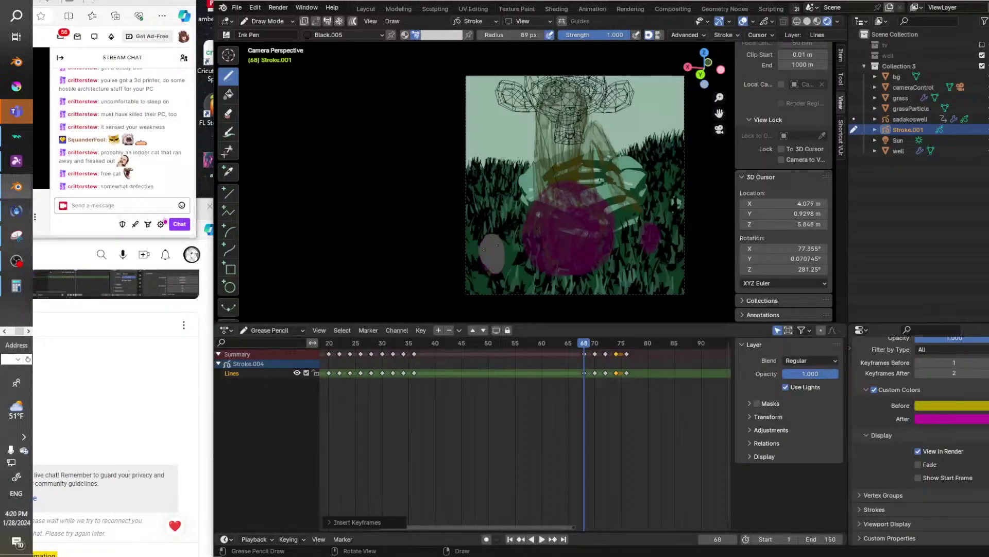
mouse_move(657, 251)
mouse_down()
mouse_move(645, 227)
mouse_move(641, 253)
mouse_up()
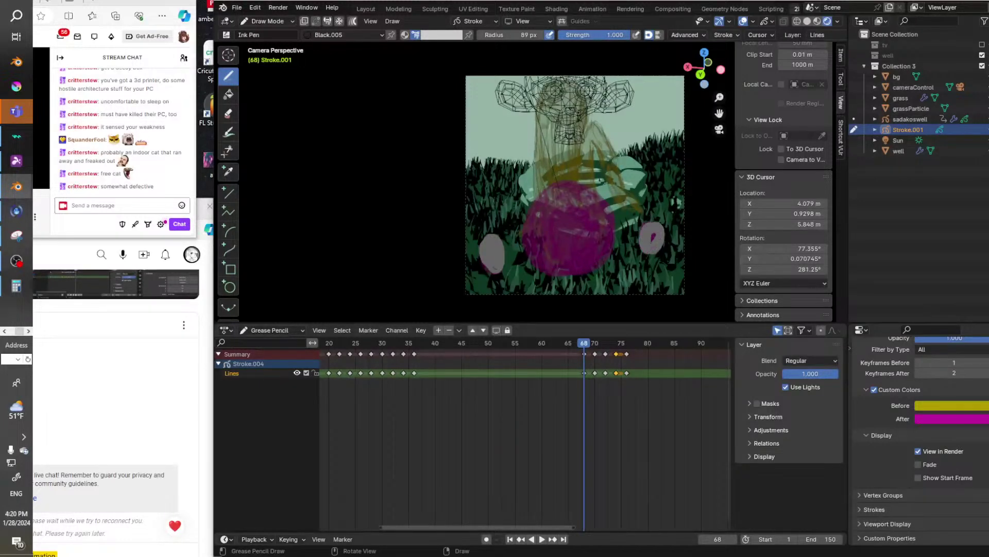
drag(652, 219, 654, 242)
Insert a Lines keyframe at frame 66 and draw small light grey marks inside the two onion-skinned side circles.
key(shift+ctrl+space)
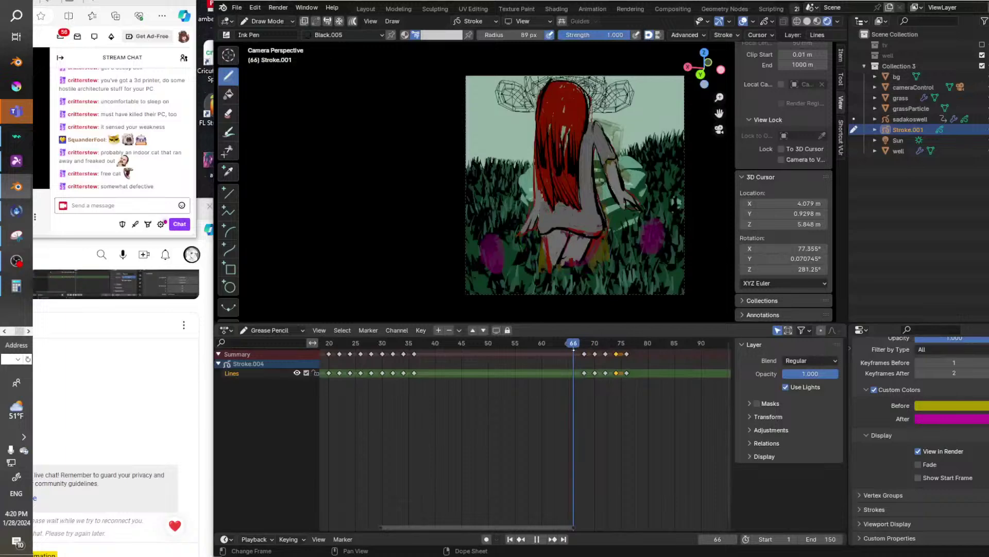
key(space)
key(i)
click(561, 371)
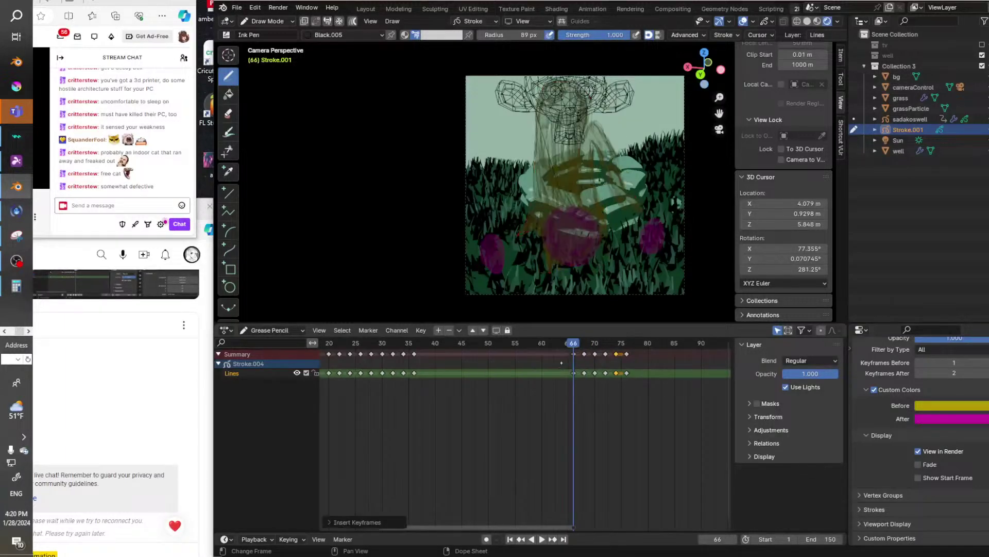
mouse_move(493, 236)
mouse_down()
mouse_move(490, 257)
mouse_move(493, 245)
mouse_move(485, 253)
mouse_up()
drag(651, 249, 650, 237)
Return to frame 76, complete the cloud outline over the onion-skinned circles and fill it solid light grey.
key(space)
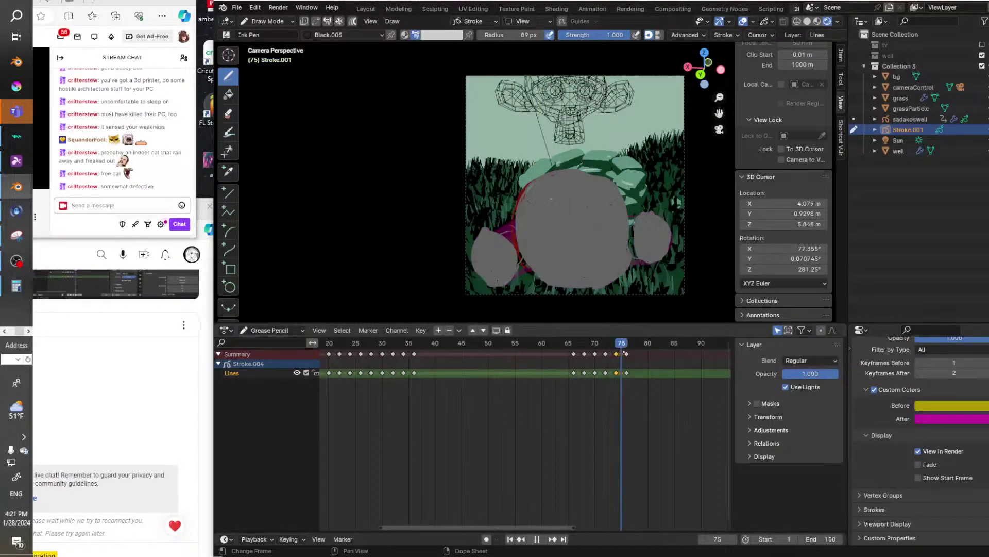
drag(632, 353, 628, 355)
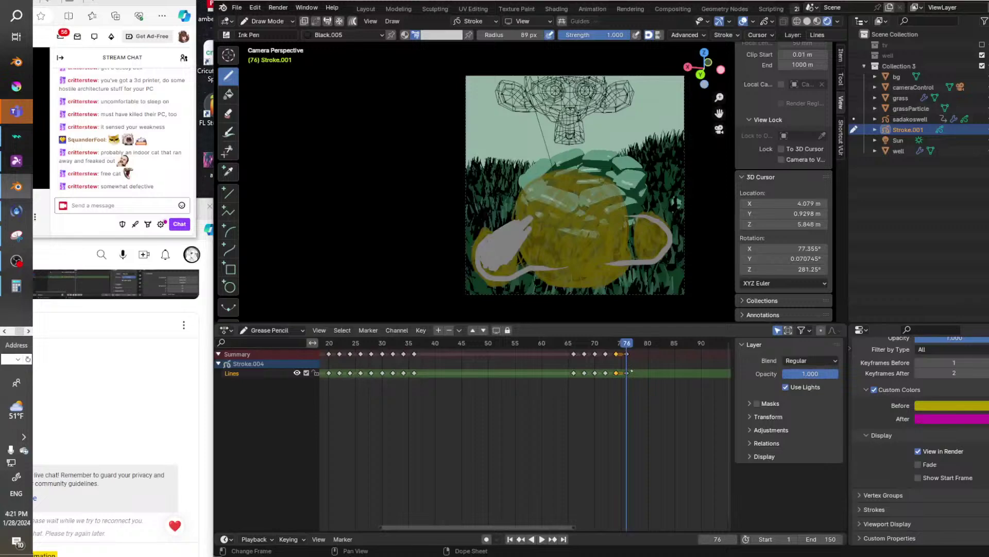
click(628, 356)
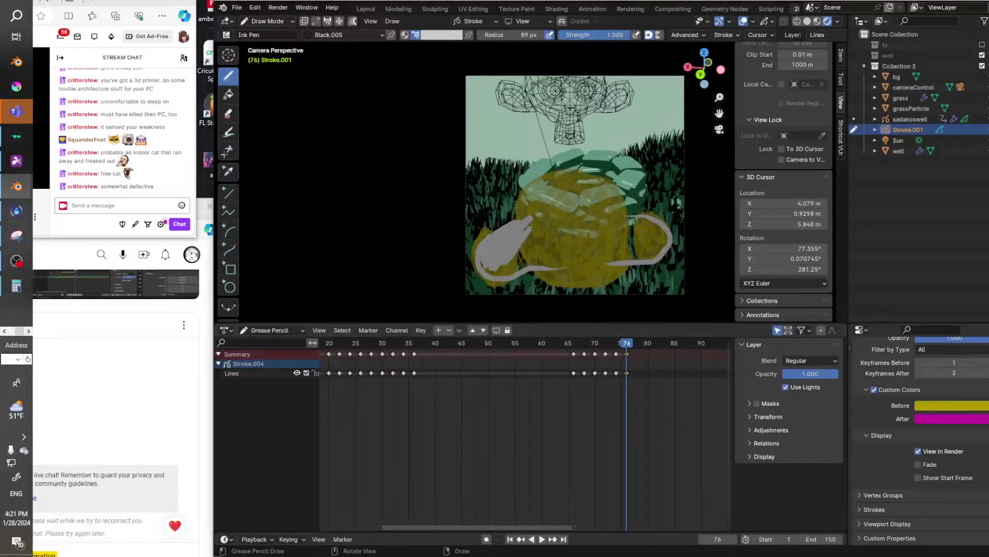
mouse_move(517, 222)
mouse_down()
mouse_move(526, 200)
mouse_move(575, 178)
mouse_move(621, 216)
mouse_up()
drag(589, 186, 551, 184)
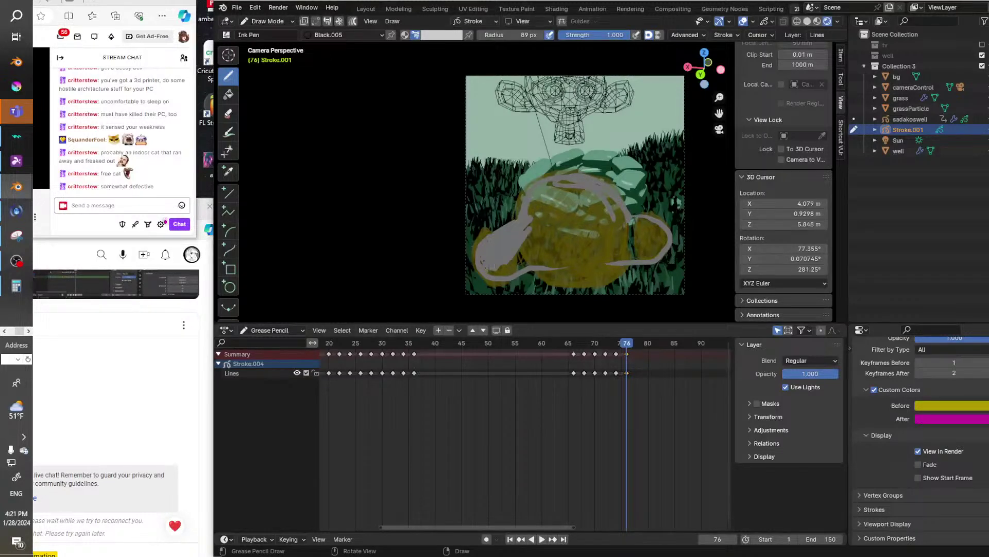
mouse_move(487, 268)
mouse_down()
mouse_move(601, 272)
mouse_move(632, 262)
mouse_up()
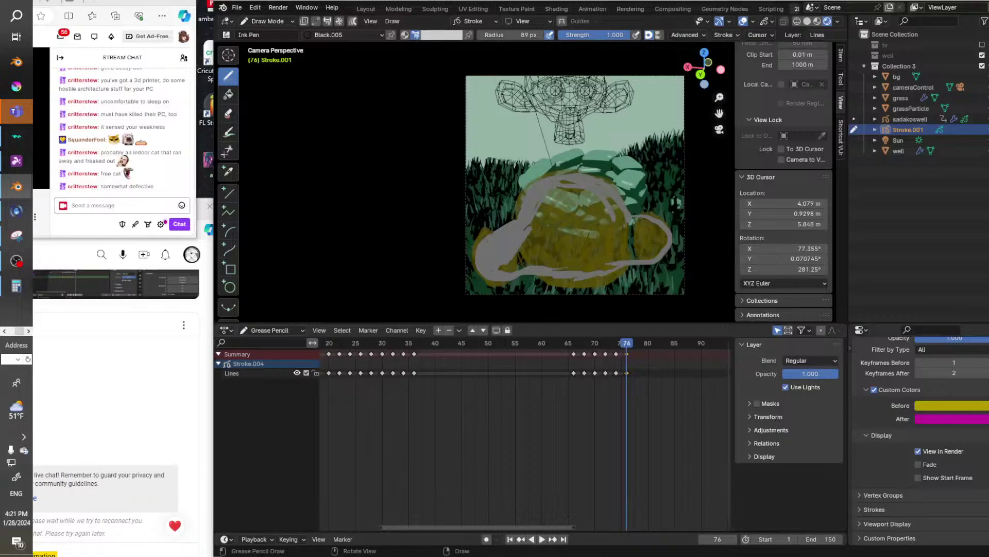
mouse_move(536, 213)
mouse_down()
mouse_move(561, 232)
mouse_move(539, 226)
mouse_move(505, 269)
mouse_move(601, 212)
mouse_up()
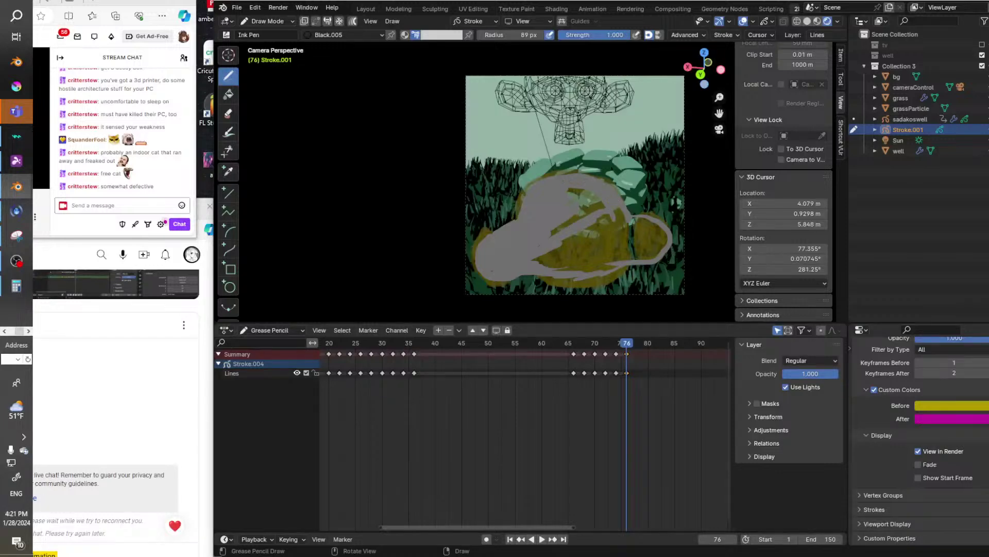
mouse_move(588, 202)
mouse_down()
mouse_move(554, 236)
mouse_move(561, 225)
mouse_up()
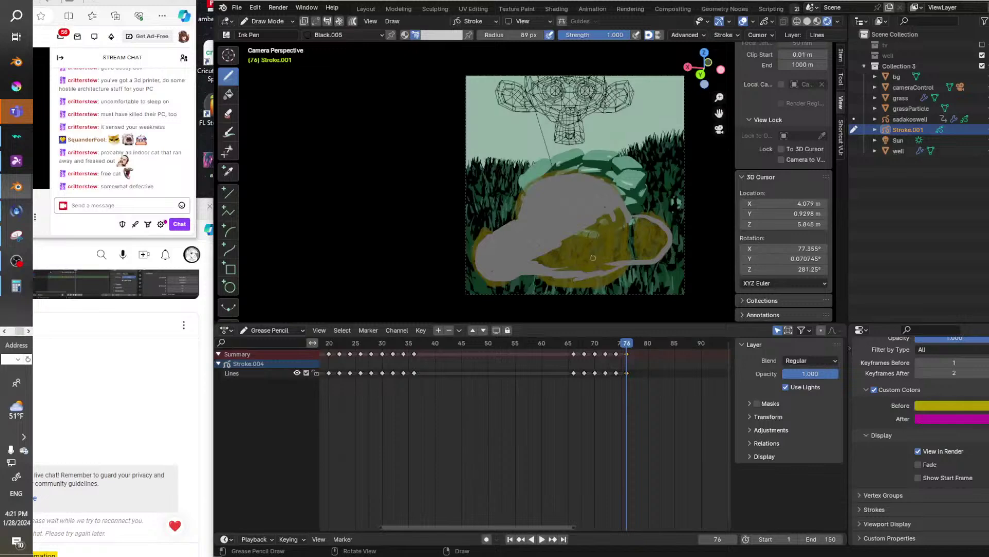
mouse_move(549, 264)
mouse_down()
mouse_move(633, 221)
mouse_move(596, 223)
mouse_move(546, 258)
mouse_move(590, 238)
mouse_up()
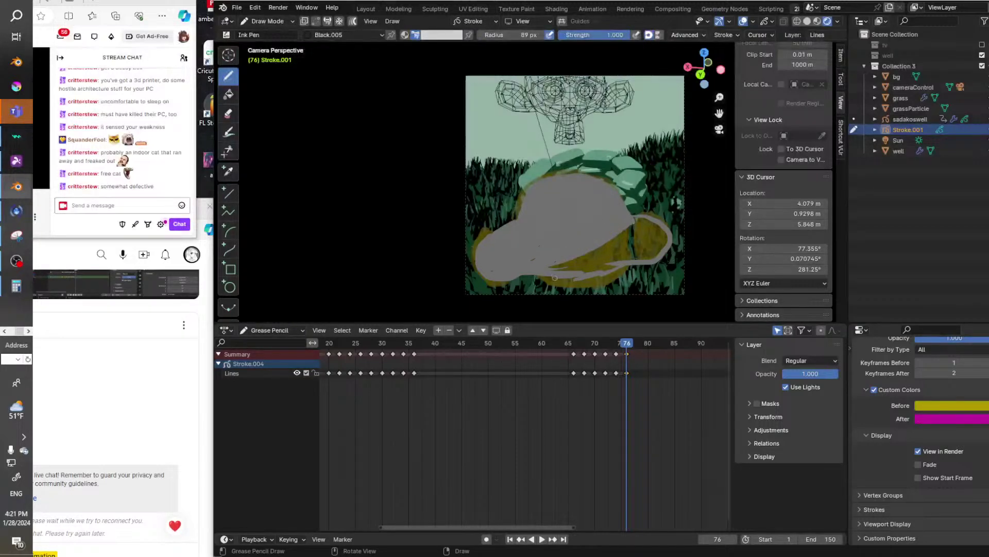
mouse_move(550, 266)
mouse_down()
mouse_move(665, 232)
mouse_move(578, 256)
mouse_move(651, 235)
mouse_move(602, 246)
mouse_move(653, 228)
mouse_move(644, 220)
mouse_move(644, 258)
mouse_move(658, 253)
mouse_up()
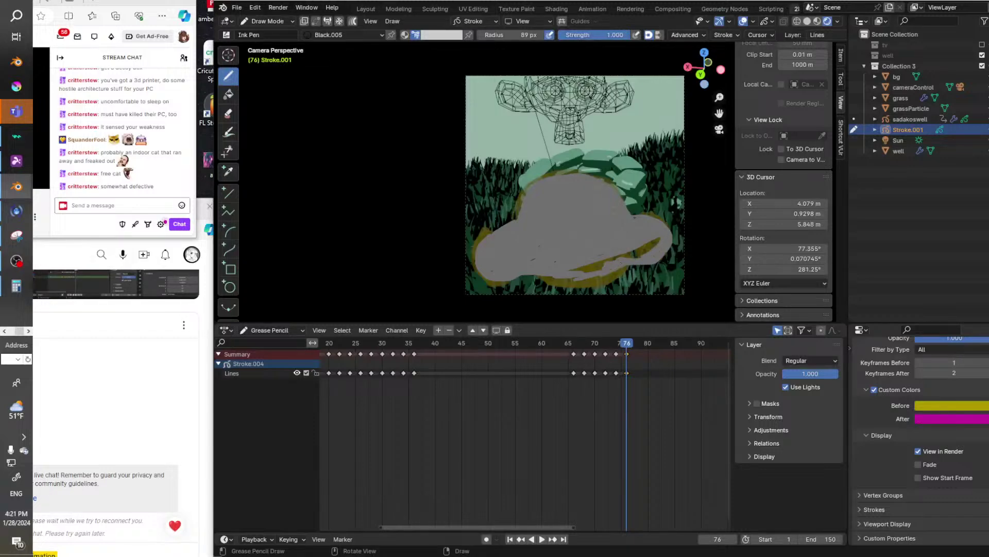
drag(565, 278, 649, 250)
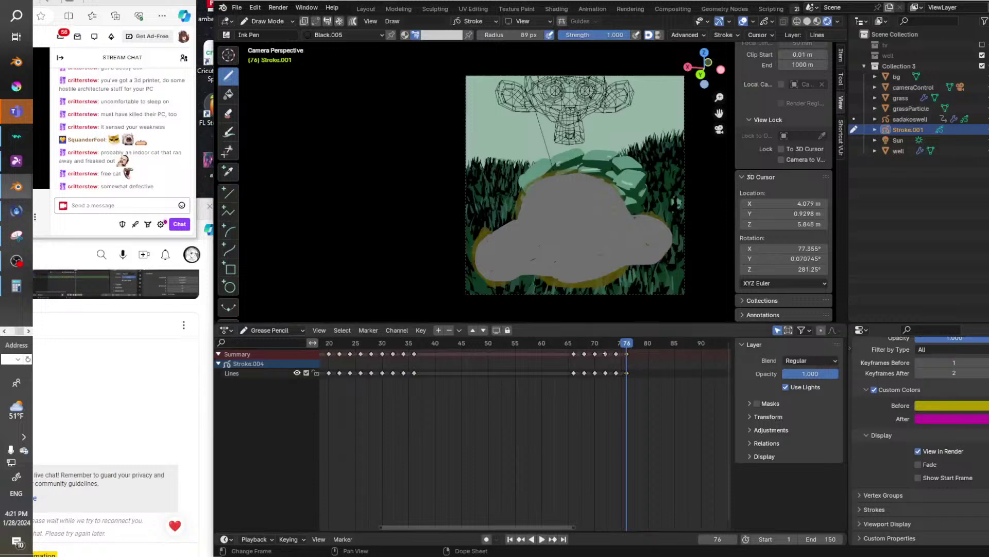
Try to insert a keyframe at frame 77 on only the selected channels, and scrub back to frame 72.
mouse_move(625, 347)
mouse_down()
mouse_move(569, 347)
mouse_move(639, 347)
mouse_move(547, 353)
mouse_move(639, 361)
mouse_move(632, 364)
mouse_up()
key(i)
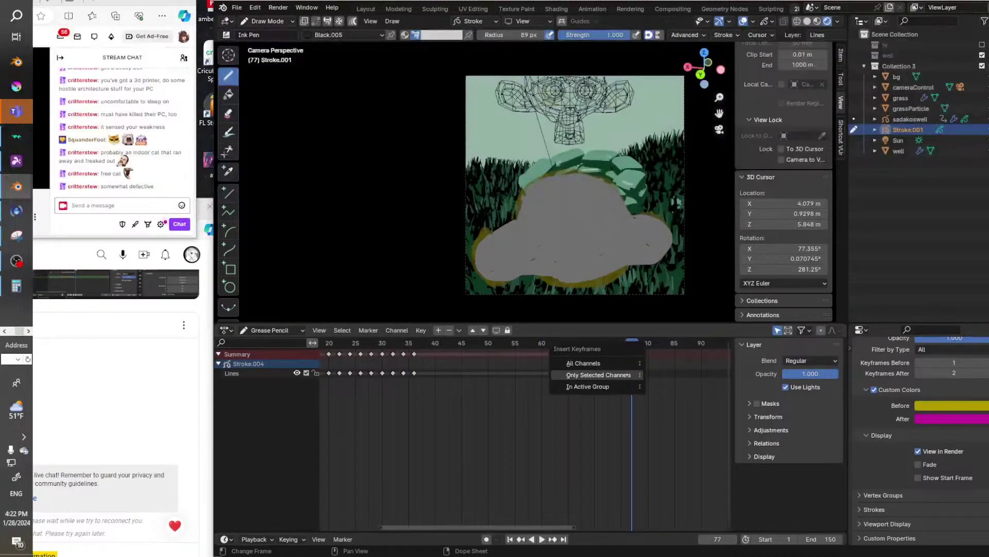
click(629, 374)
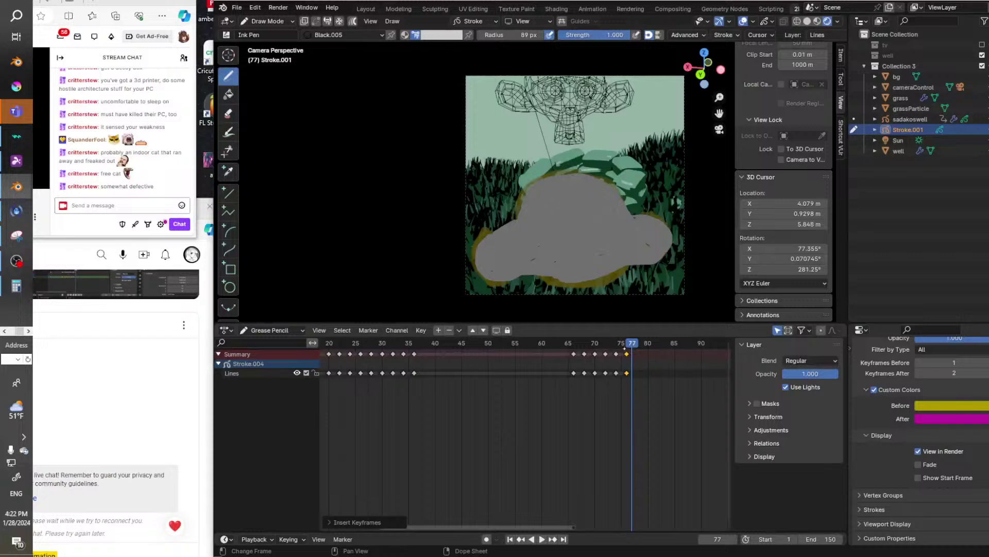
mouse_move(631, 348)
mouse_down()
mouse_move(570, 349)
mouse_move(605, 349)
mouse_up()
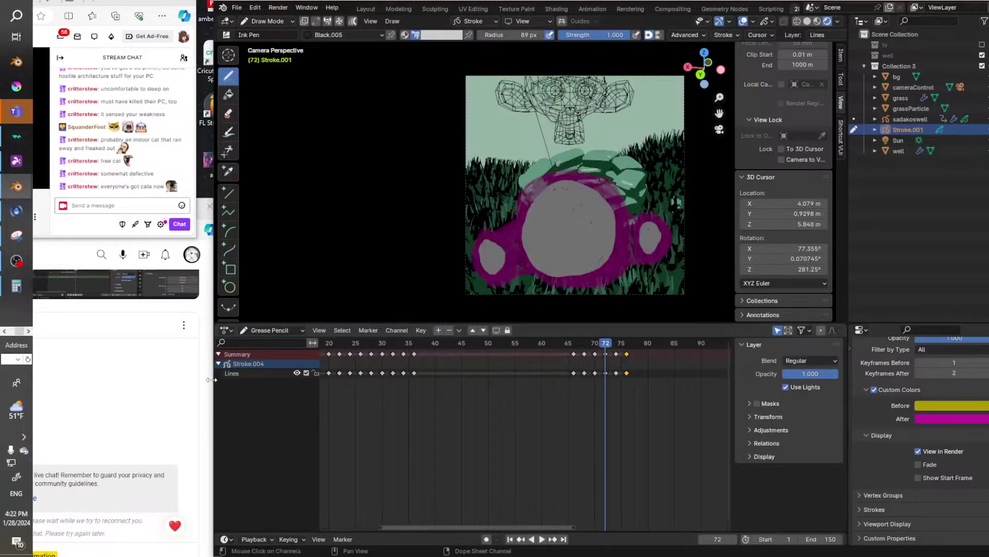
Select the Lines channel, play briefly to check the motion, and insert a keyframe at frame 77.
click(246, 375)
key(space)
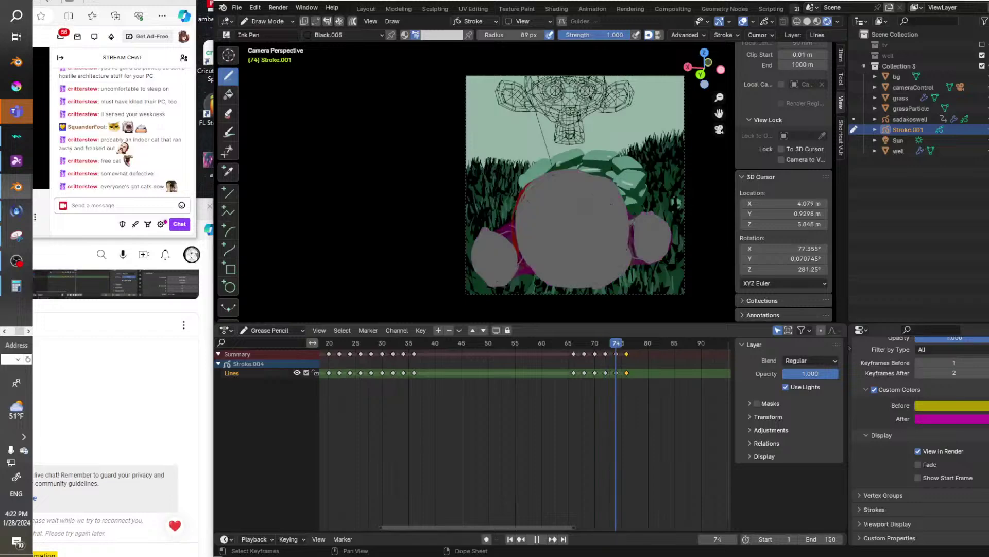
key(space)
key(Left)
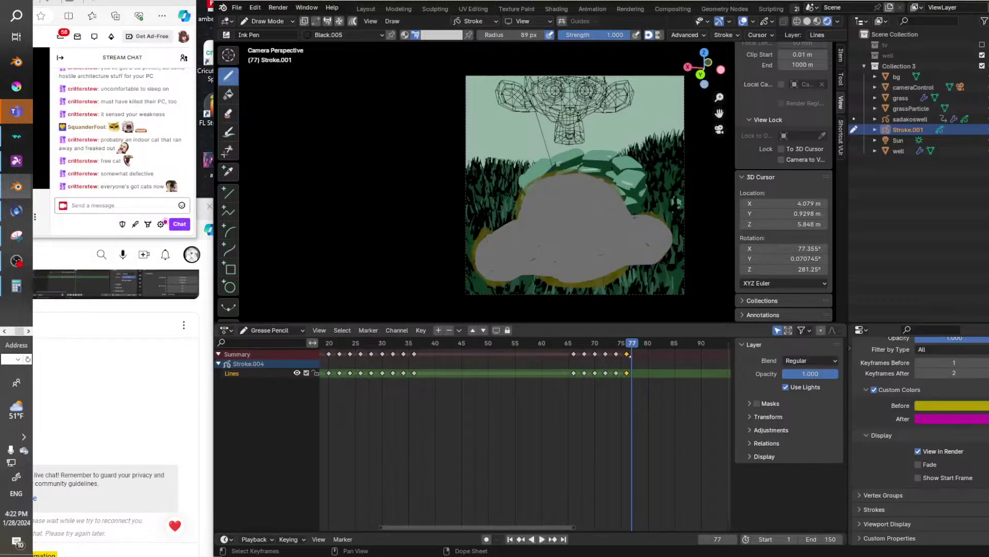
key(i)
click(596, 362)
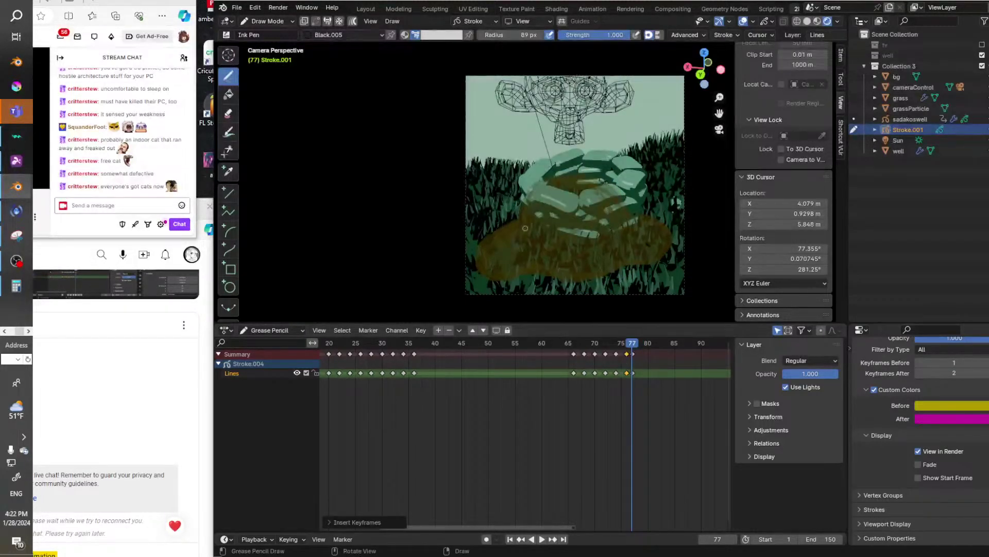
Draw a flattened light grey oval at frame 77 inside the onion-skinned cloud and fill it with Ink Pen strokes.
mouse_move(521, 223)
mouse_down()
mouse_move(503, 259)
mouse_move(545, 270)
mouse_up()
mouse_move(520, 223)
mouse_down()
mouse_move(621, 212)
mouse_move(643, 238)
mouse_up()
mouse_move(530, 219)
mouse_down()
mouse_move(615, 206)
mouse_move(637, 248)
mouse_move(570, 267)
mouse_move(618, 259)
mouse_up()
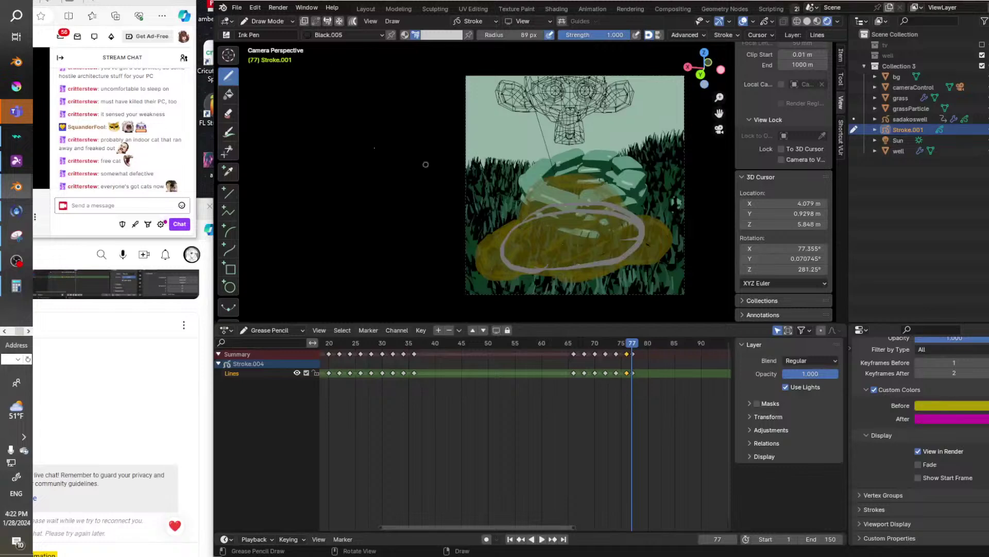
click(229, 95)
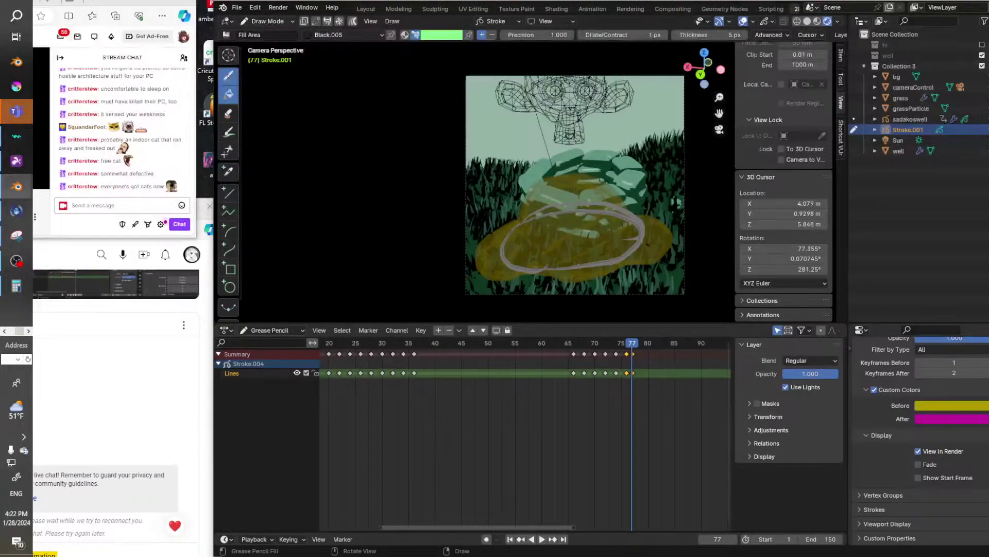
click(229, 75)
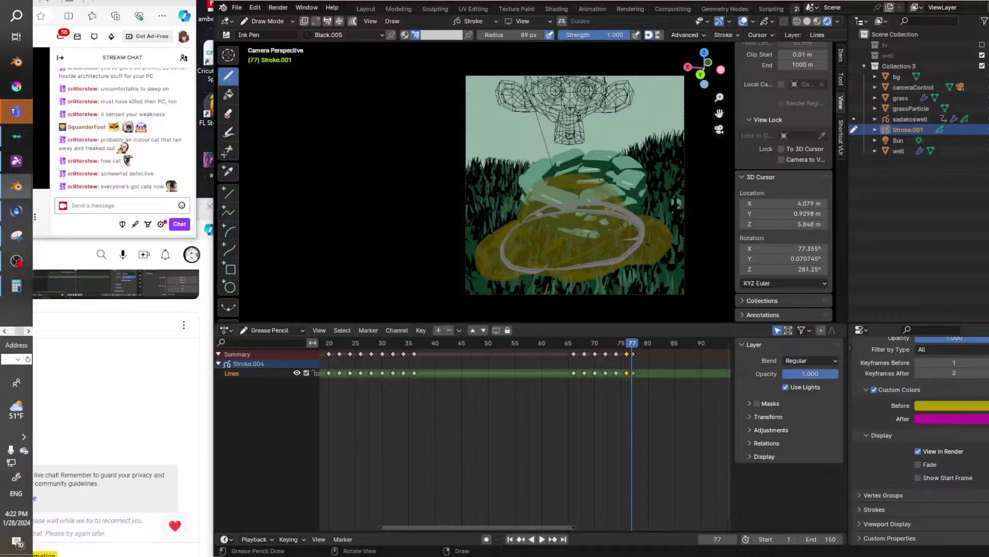
mouse_move(508, 245)
mouse_down()
mouse_move(557, 209)
mouse_move(609, 207)
mouse_move(624, 219)
mouse_up()
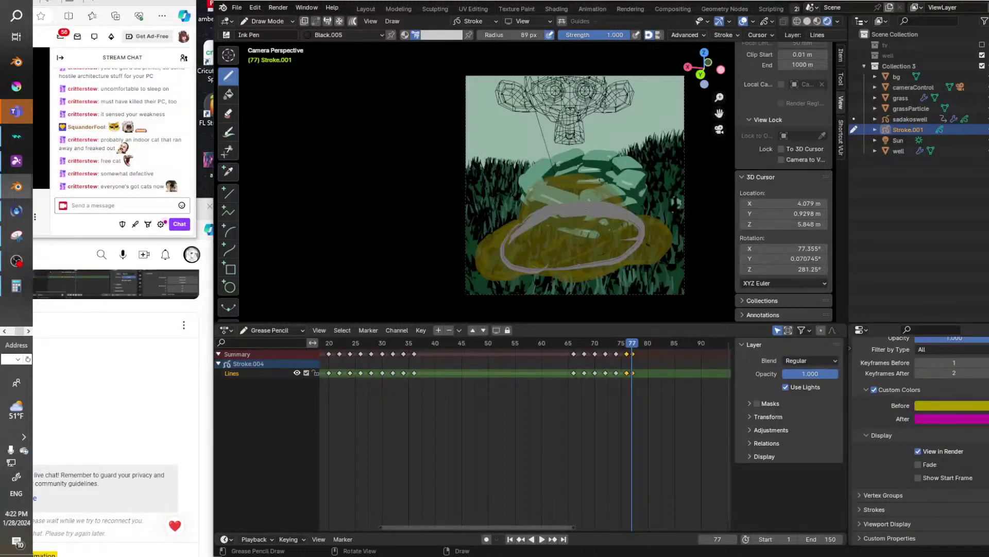
mouse_move(498, 255)
mouse_down()
mouse_move(548, 225)
mouse_move(561, 229)
mouse_move(528, 227)
mouse_move(638, 227)
mouse_move(615, 254)
mouse_move(564, 259)
mouse_move(579, 259)
mouse_up()
mouse_move(520, 257)
mouse_down()
mouse_move(576, 236)
mouse_move(593, 253)
mouse_move(616, 245)
mouse_move(597, 228)
mouse_up()
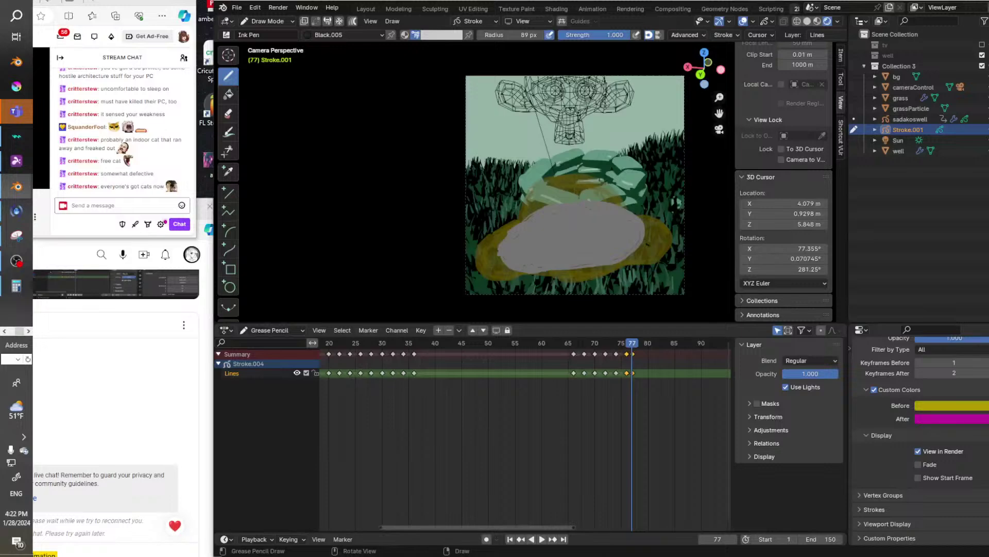
Move to frame 78 and insert a new keyframe on the Lines channel.
click(531, 539)
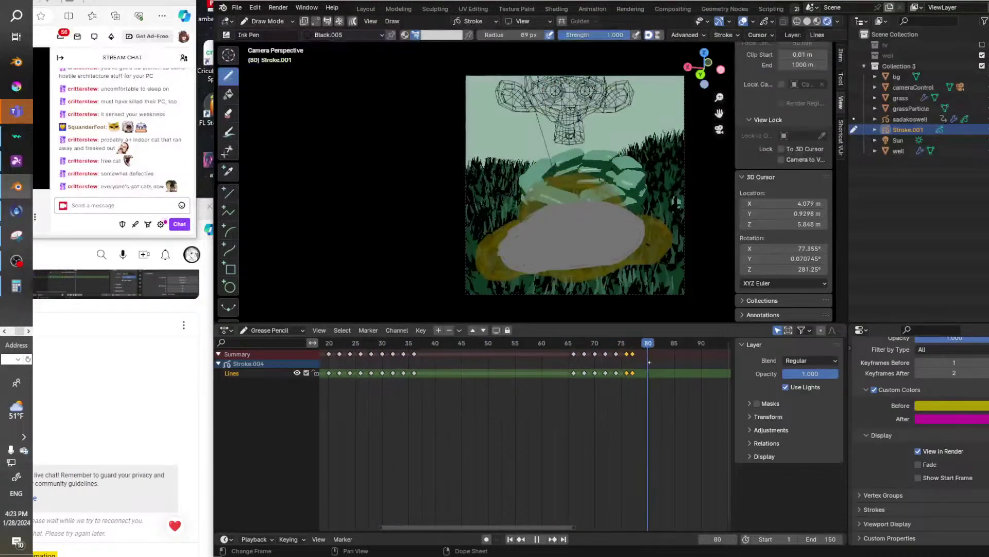
key(space)
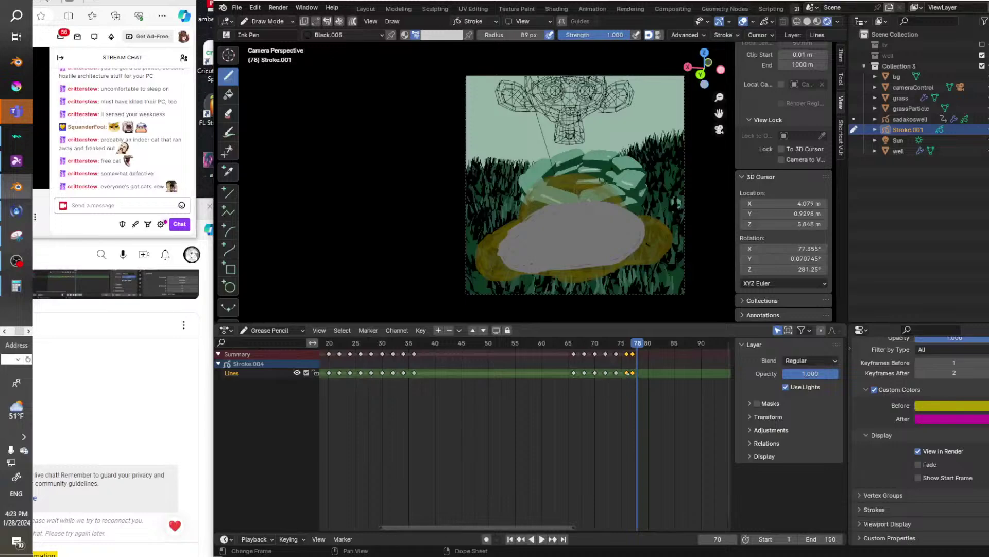
key(i)
click(627, 378)
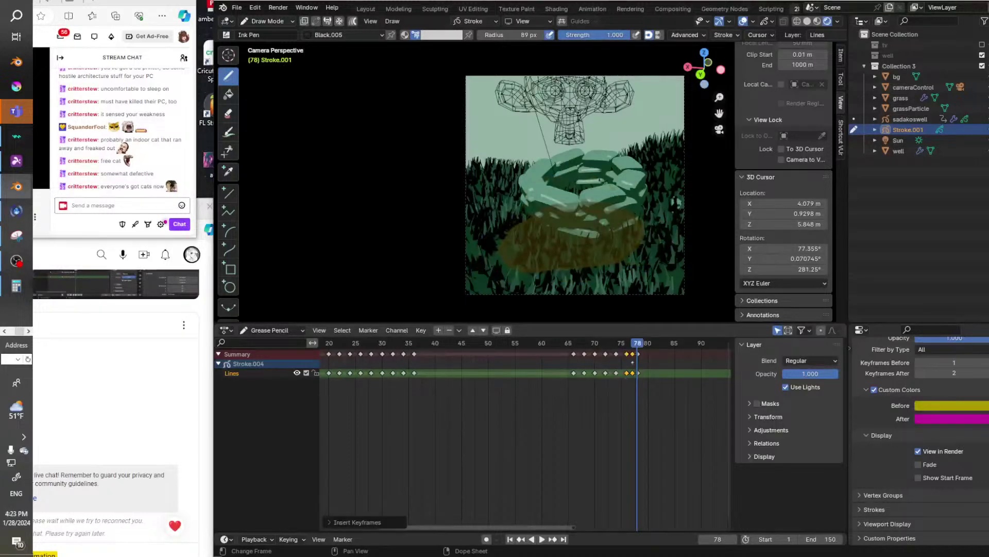
key(space)
key(space)
key(b)
click(537, 230)
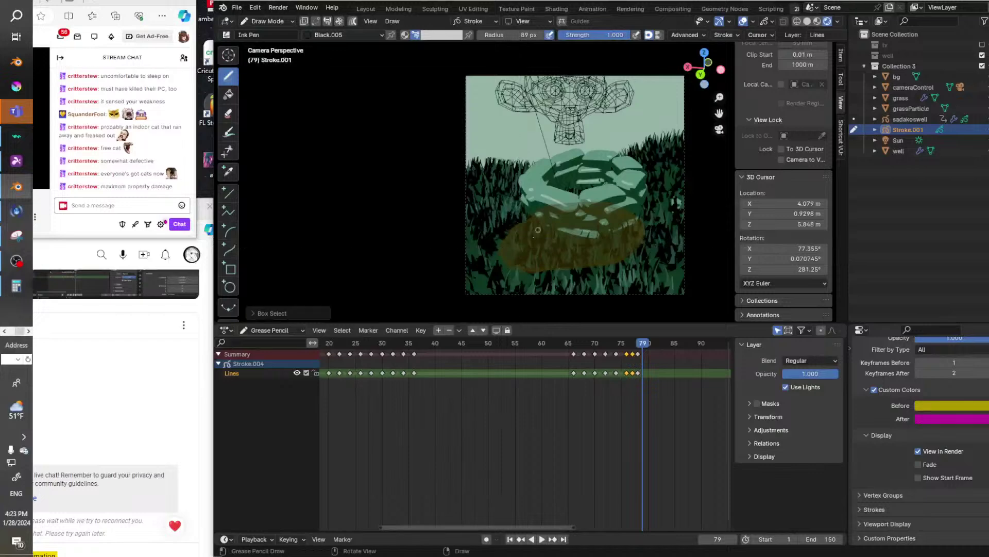
key(ctrl+z)
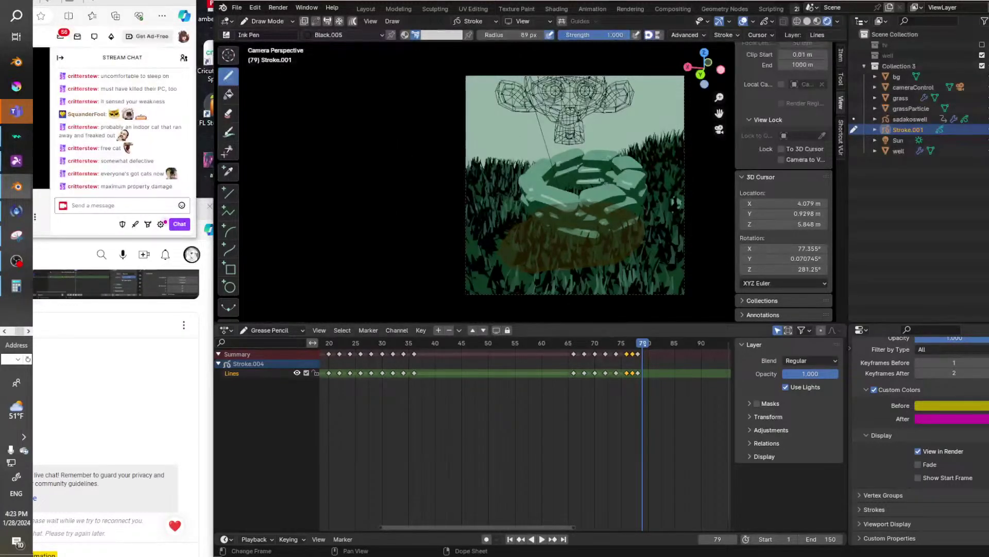
key(Left)
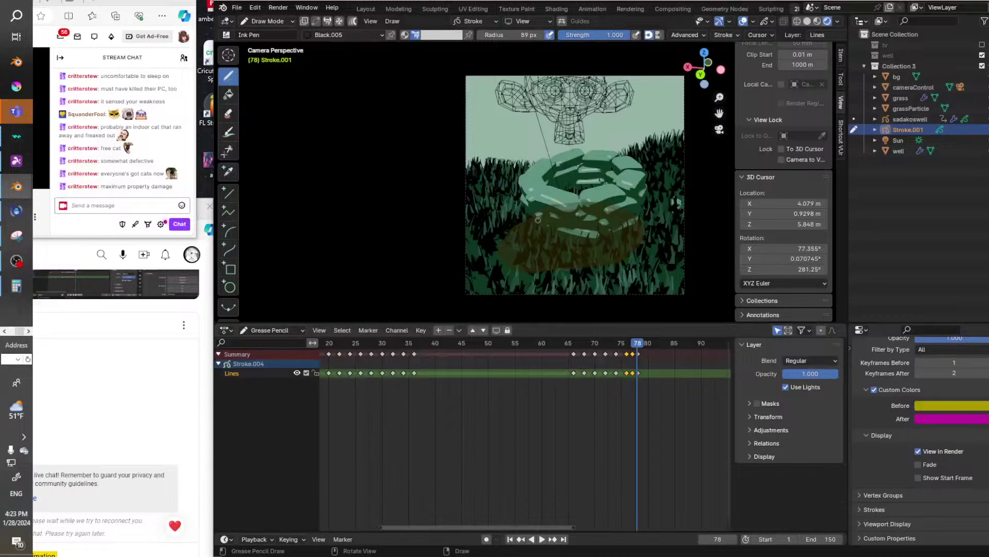
Draw a smaller light grey oval at frame 78 inside the onion-skinned one and fill it solid with Ink Pen strokes.
mouse_move(516, 252)
mouse_down()
mouse_move(542, 216)
mouse_move(617, 227)
mouse_move(604, 249)
mouse_up()
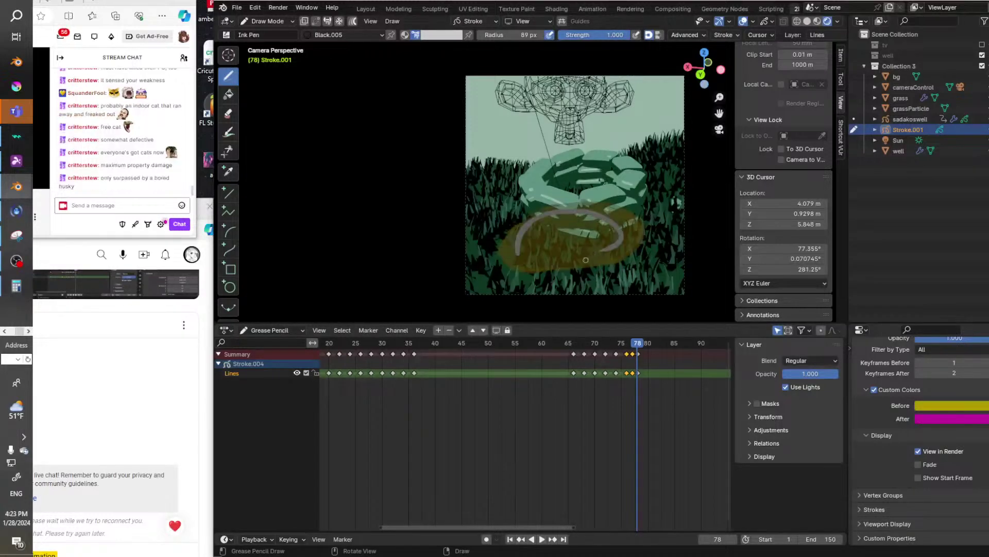
key(ctrl+z)
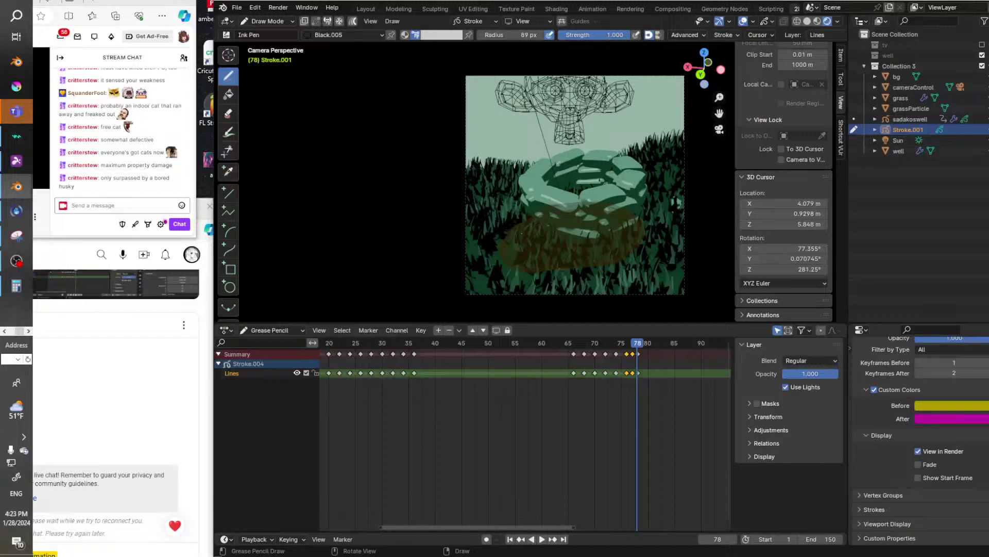
mouse_move(519, 234)
mouse_down()
mouse_move(526, 266)
mouse_move(622, 249)
mouse_move(585, 217)
mouse_move(532, 242)
mouse_move(601, 215)
mouse_move(602, 226)
mouse_up()
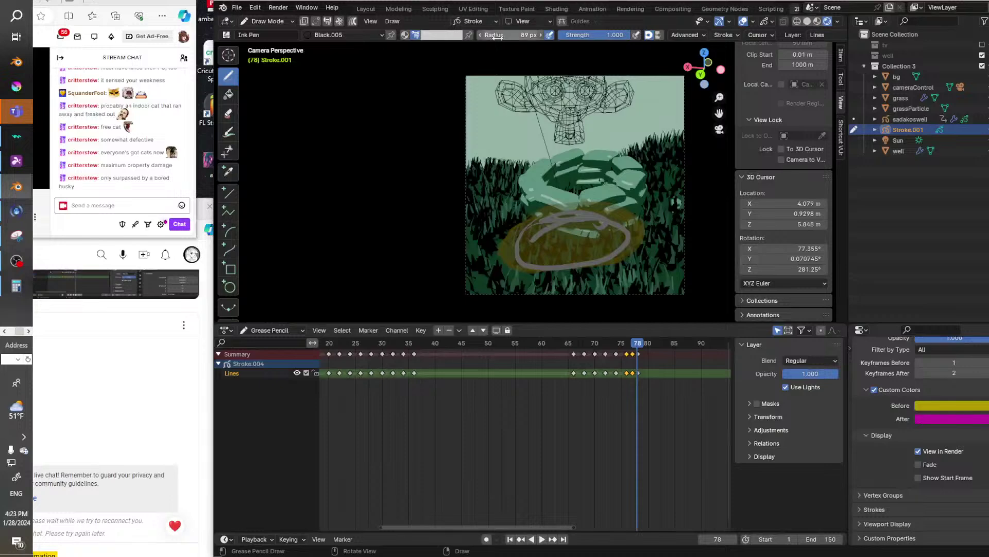
click(497, 37)
click(534, 231)
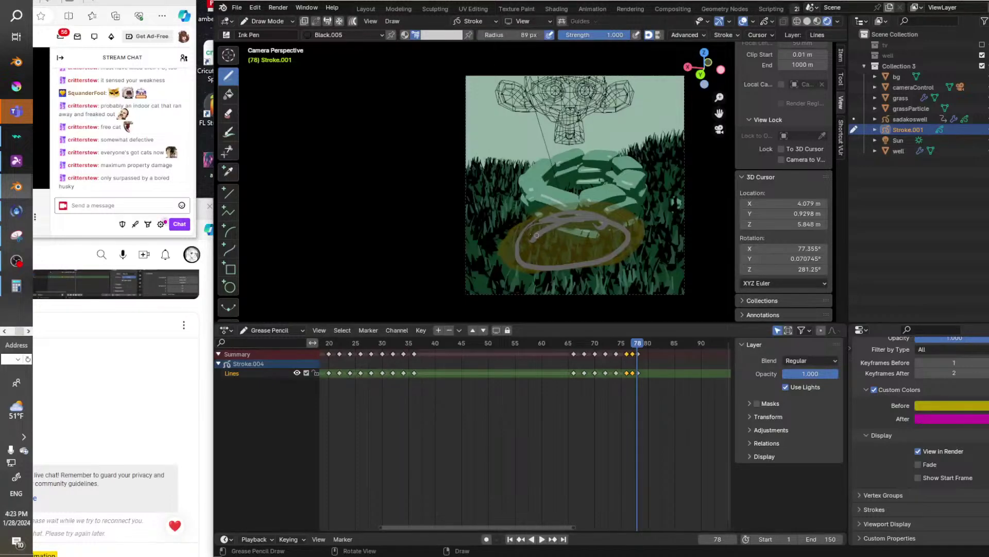
mouse_move(554, 217)
mouse_down()
mouse_move(521, 247)
mouse_move(572, 225)
mouse_move(564, 239)
mouse_move(602, 223)
mouse_move(623, 235)
mouse_move(612, 250)
mouse_move(526, 259)
mouse_move(569, 238)
mouse_move(587, 235)
mouse_move(571, 259)
mouse_move(616, 238)
mouse_move(590, 227)
mouse_up()
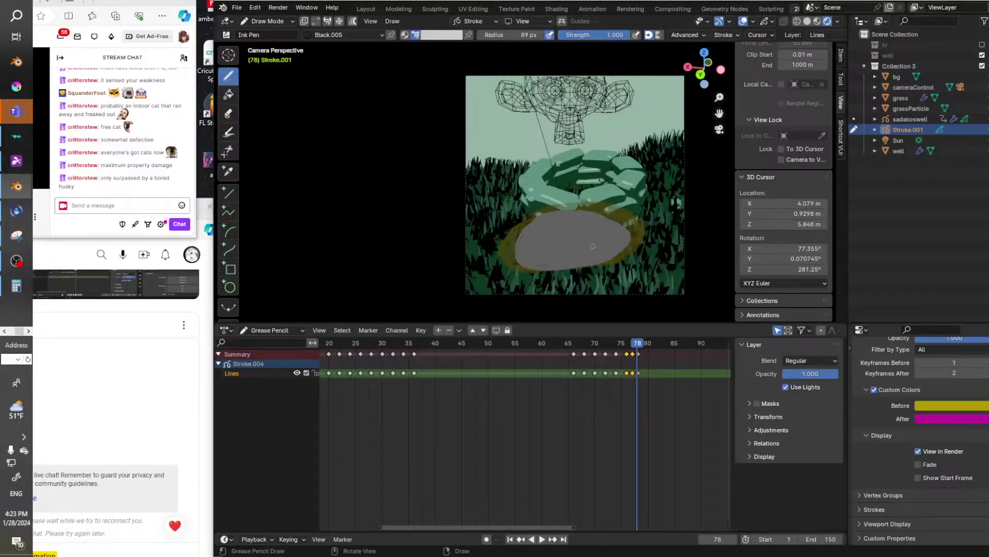
Play back the smoke animation to check its motion and scrub to frame 66.
key(shift+ctrl+space)
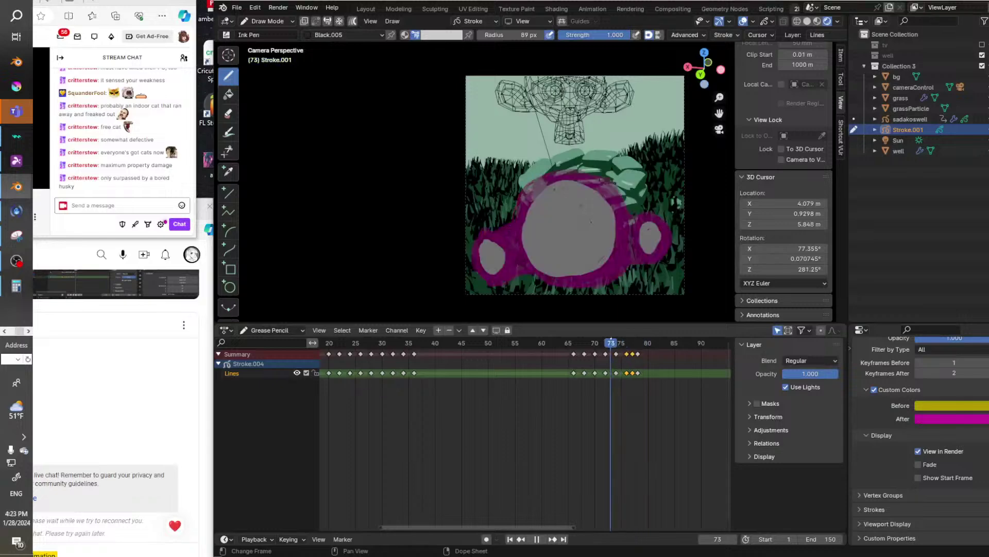
mouse_move(545, 334)
mouse_down()
mouse_move(640, 346)
mouse_move(573, 344)
mouse_up()
key(Escape)
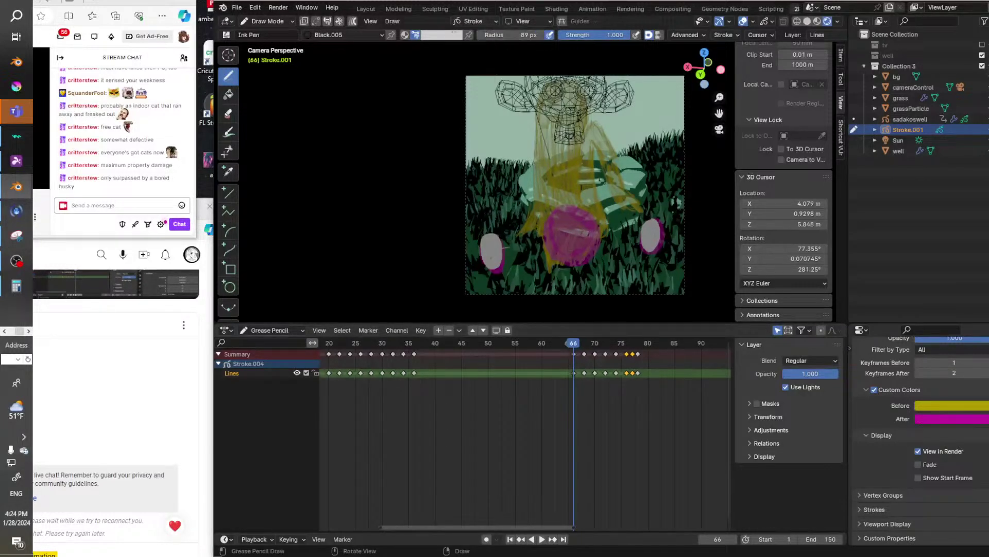
At frame 66, paint a solid orange-red figure with a rounded head and two arms reaching to the grey ovals.
click(457, 35)
click(457, 172)
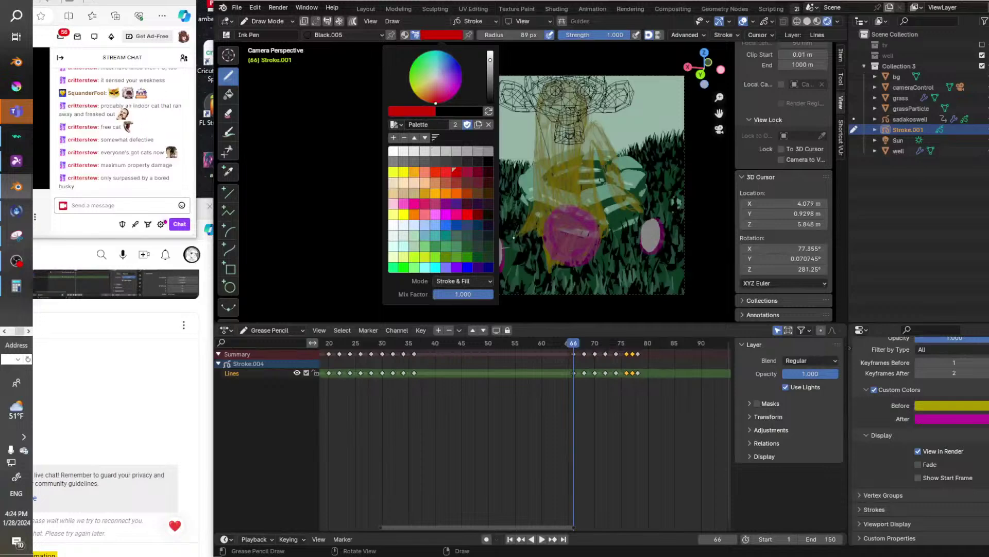
click(446, 171)
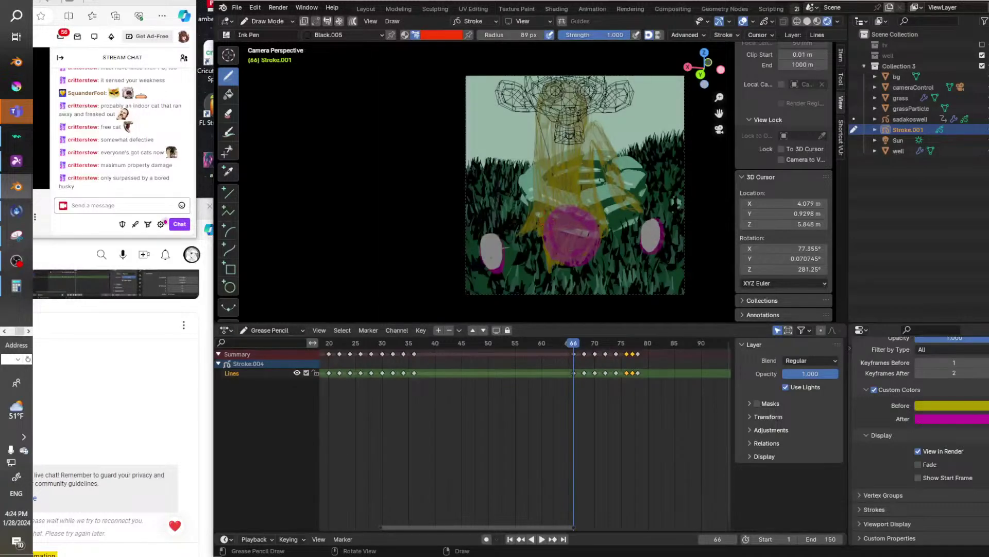
key(space)
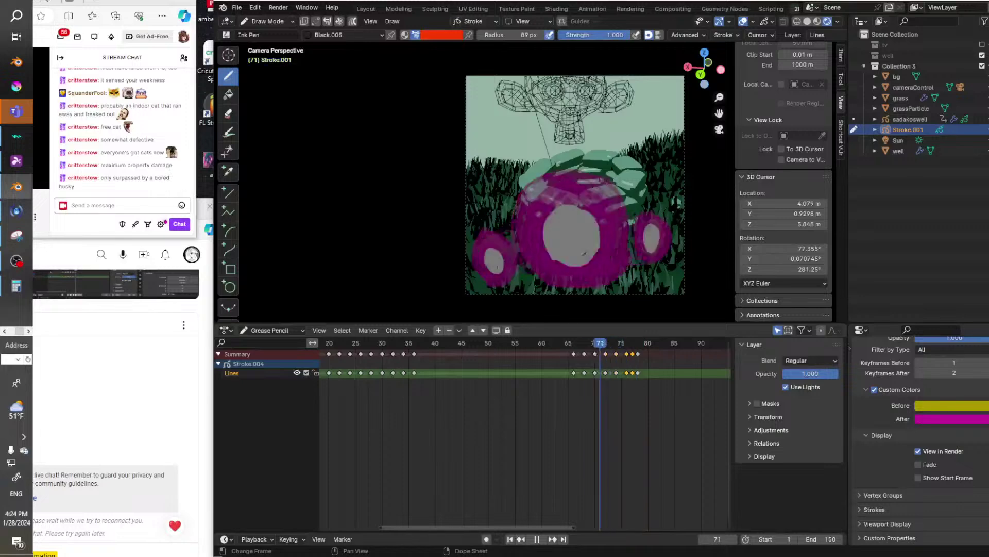
key(space)
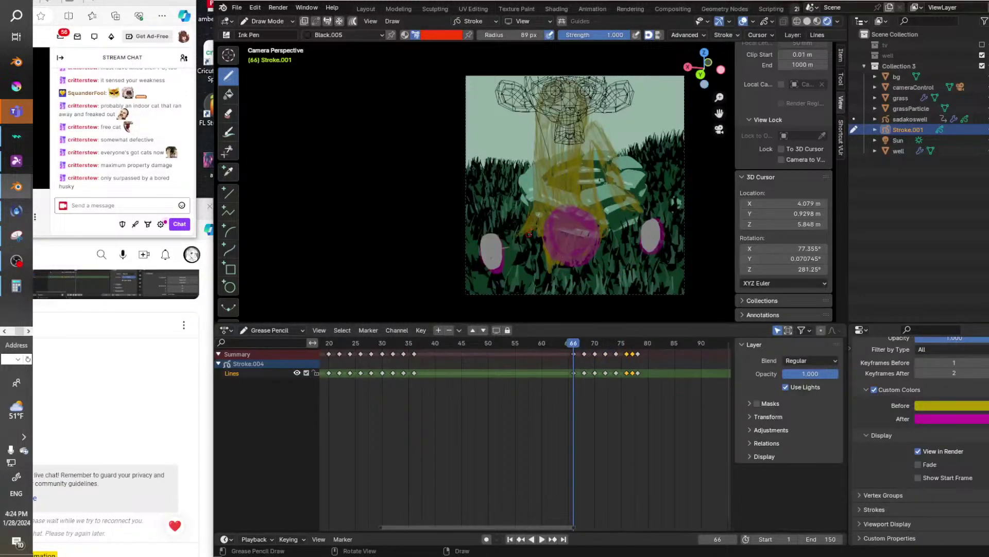
mouse_move(538, 217)
mouse_down()
mouse_move(551, 203)
mouse_move(602, 227)
mouse_move(606, 267)
mouse_up()
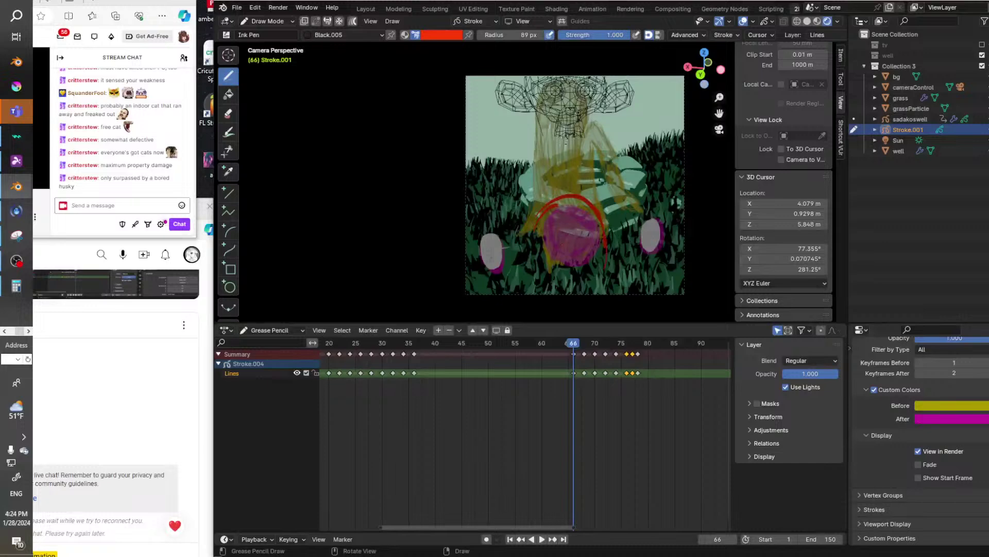
mouse_move(543, 209)
mouse_down()
mouse_move(539, 273)
mouse_move(537, 231)
mouse_move(555, 207)
mouse_up()
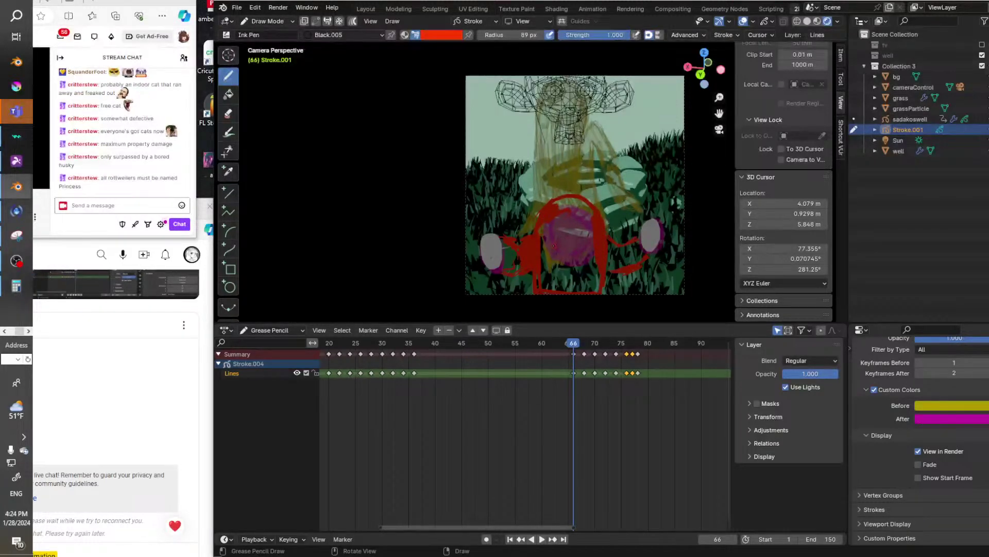
mouse_move(548, 223)
mouse_down()
mouse_move(540, 242)
mouse_move(550, 253)
mouse_move(566, 211)
mouse_move(565, 240)
mouse_move(590, 236)
mouse_up()
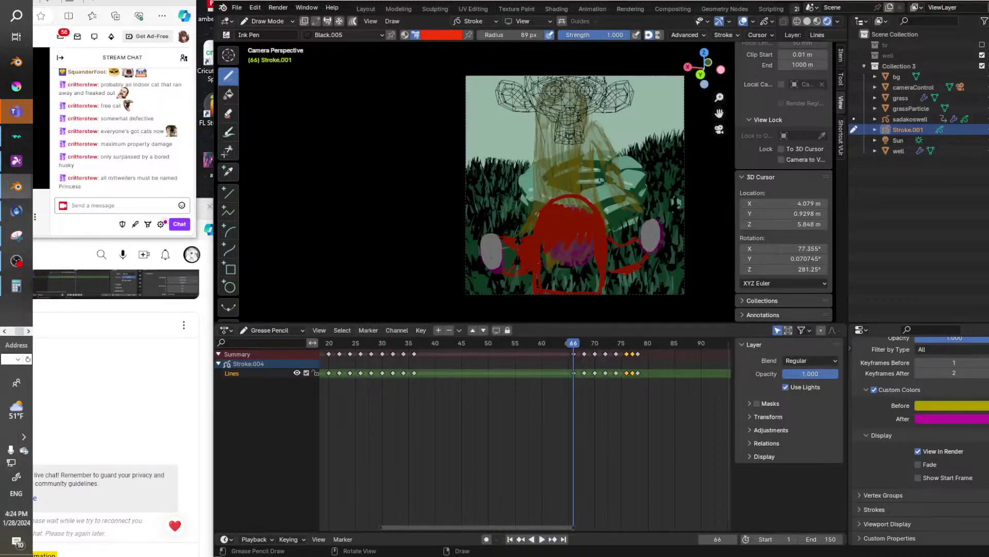
mouse_move(539, 263)
mouse_down()
mouse_move(575, 257)
mouse_move(594, 262)
mouse_move(598, 279)
mouse_move(545, 285)
mouse_move(588, 280)
mouse_up()
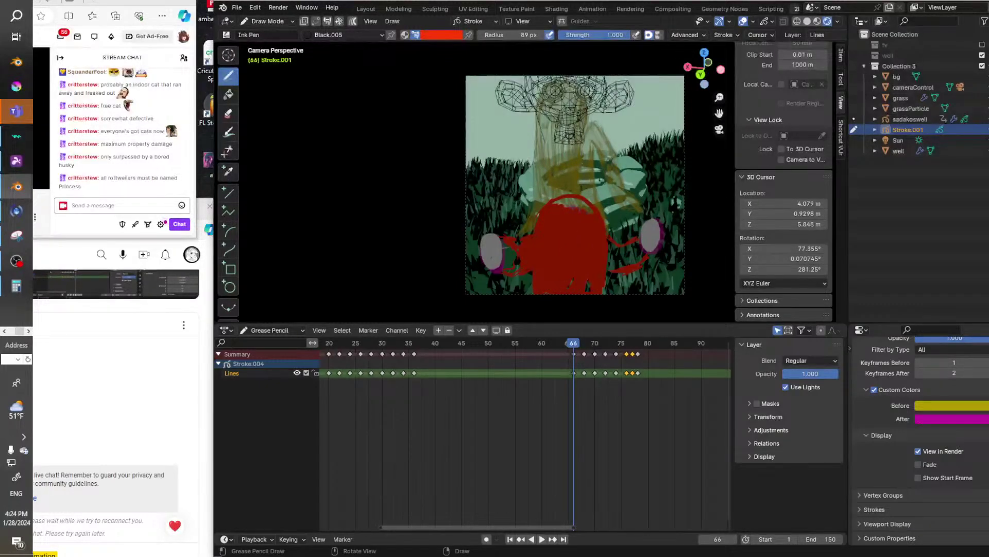
mouse_move(554, 202)
mouse_down()
mouse_move(587, 202)
mouse_move(593, 212)
mouse_move(562, 205)
mouse_up()
drag(618, 262, 642, 248)
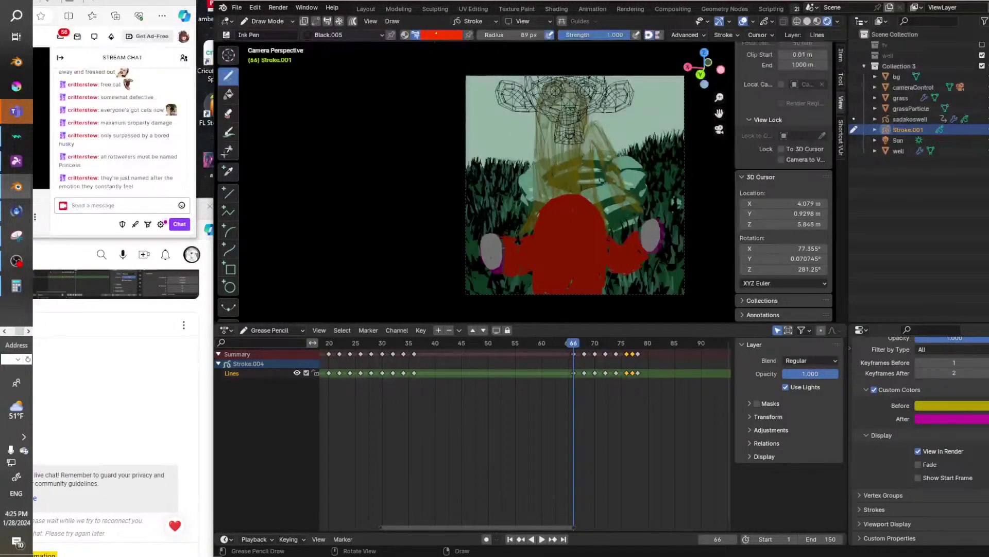
Switch to black and add vertical hair strands over the red body, outlining the head and the edges of the arms.
click(435, 35)
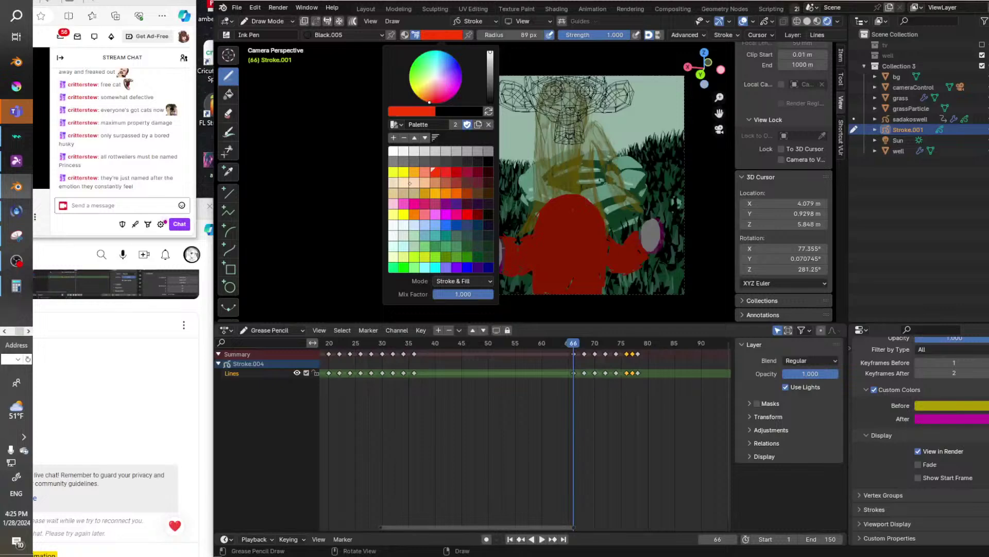
click(487, 161)
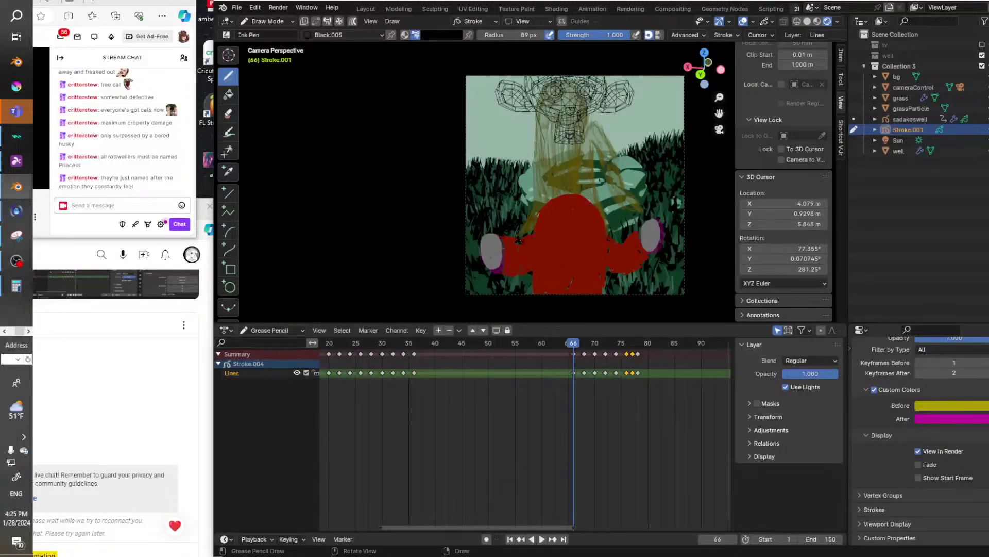
drag(517, 248, 517, 282)
drag(539, 225, 535, 292)
drag(601, 230, 601, 287)
drag(542, 247, 542, 285)
mouse_move(553, 253)
mouse_down()
mouse_move(555, 290)
mouse_move(568, 295)
mouse_up()
mouse_move(578, 257)
mouse_down()
mouse_move(578, 293)
mouse_move(592, 292)
mouse_up()
drag(595, 250, 597, 291)
mouse_move(542, 246)
mouse_down()
mouse_move(541, 289)
mouse_move(549, 282)
mouse_up()
drag(554, 246, 556, 292)
drag(568, 263, 572, 292)
drag(580, 268, 580, 294)
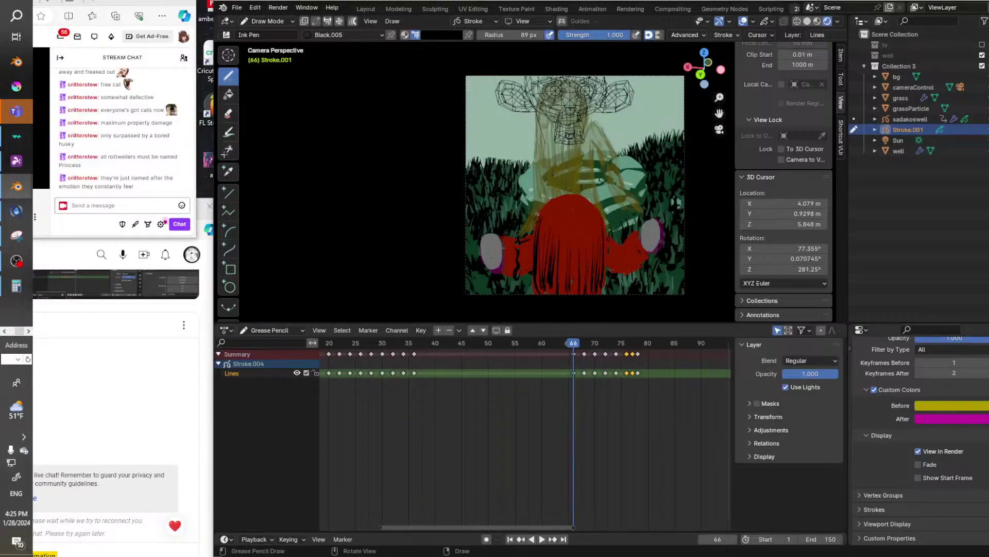
mouse_move(538, 230)
mouse_down()
mouse_move(547, 202)
mouse_move(577, 196)
mouse_move(601, 208)
mouse_move(606, 251)
mouse_move(616, 242)
mouse_move(619, 265)
mouse_up()
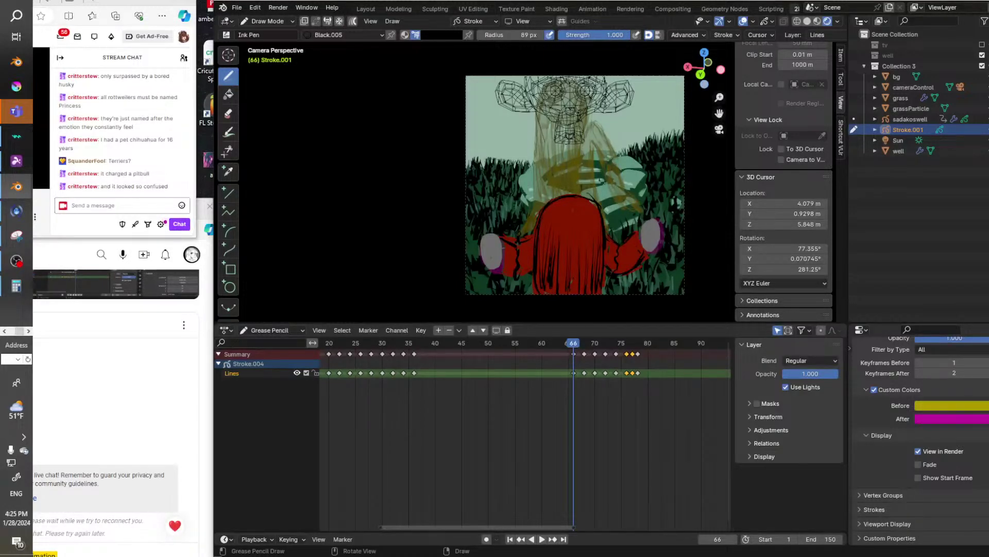
Switch to near-white and paint strokes over both red arms at frame 66.
click(445, 35)
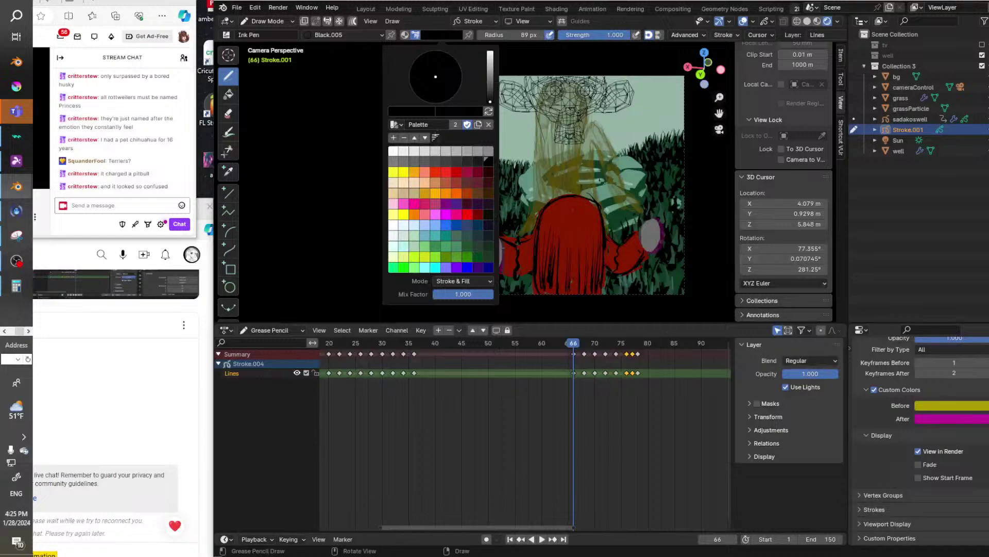
click(421, 151)
click(414, 151)
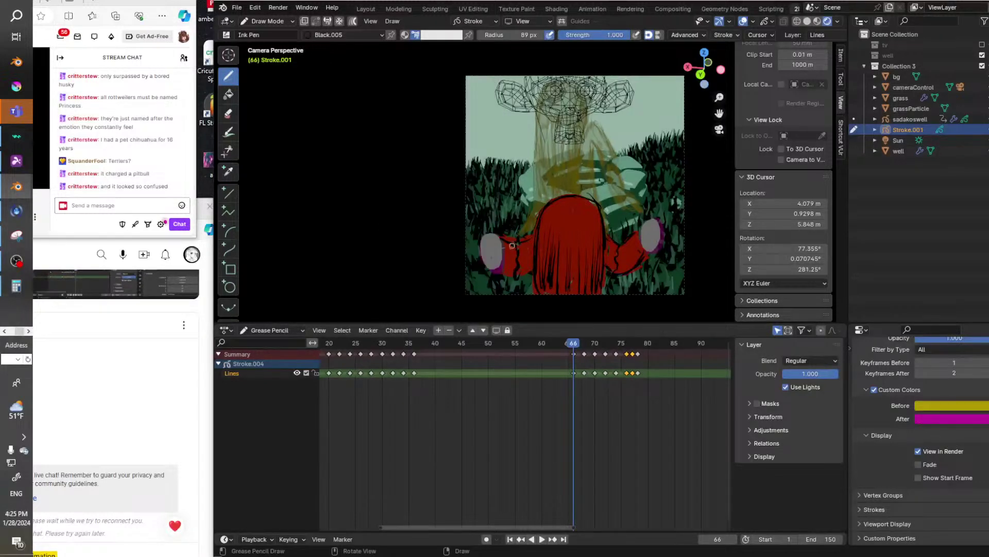
mouse_move(505, 243)
mouse_down()
mouse_move(505, 271)
mouse_move(521, 263)
mouse_move(530, 283)
mouse_up()
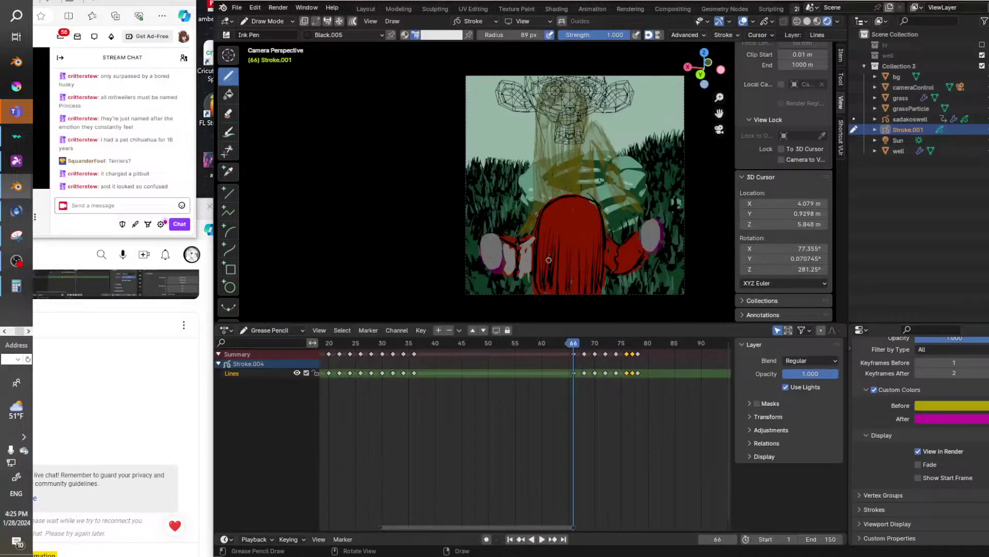
mouse_move(610, 240)
mouse_down()
mouse_move(608, 272)
mouse_move(619, 277)
mouse_move(632, 255)
mouse_move(627, 271)
mouse_up()
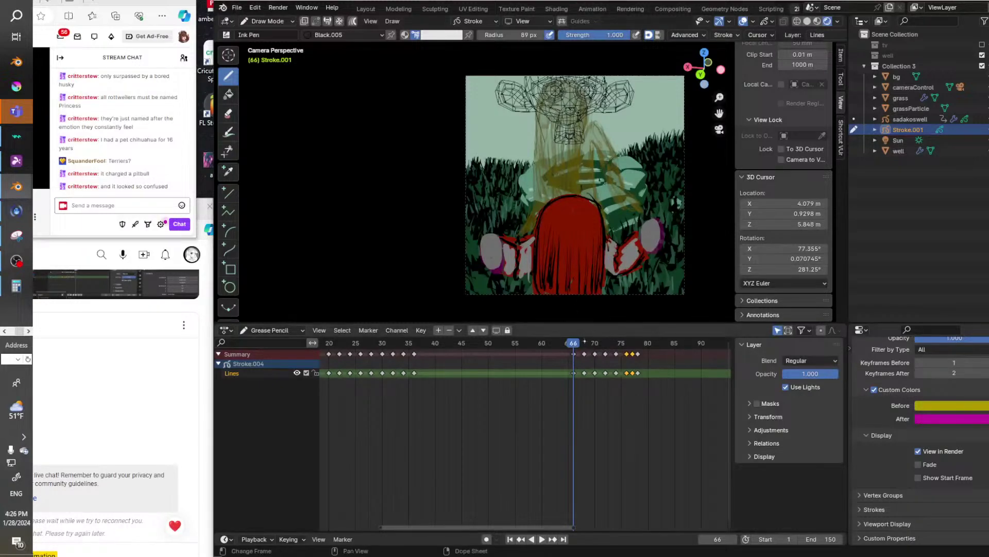
At frame 68, switch to orange-red and outline the figure with a rounded head, straight body sides and two arms reaching the grey ovals.
key(space)
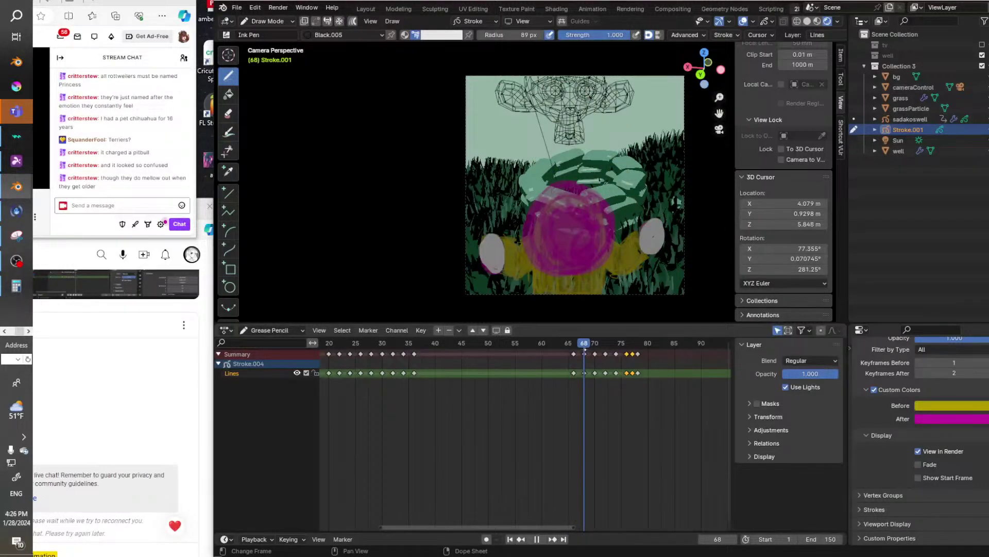
key(space)
key(shift+ctrl+space)
key(Escape)
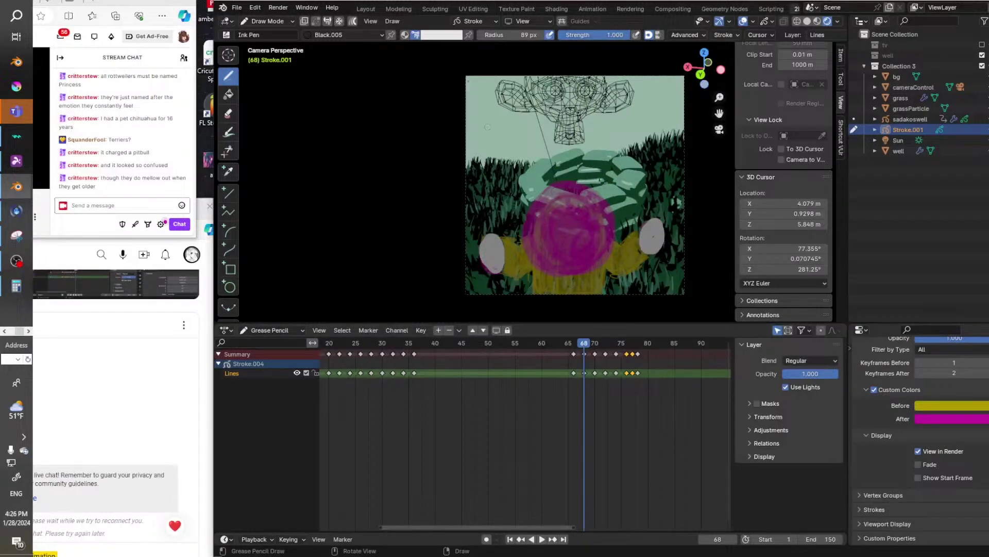
click(427, 35)
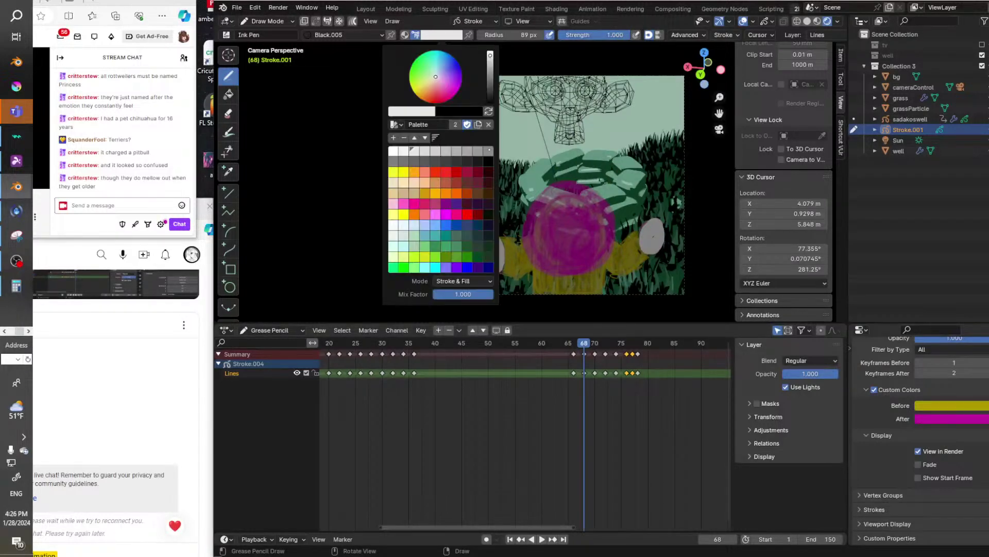
click(447, 174)
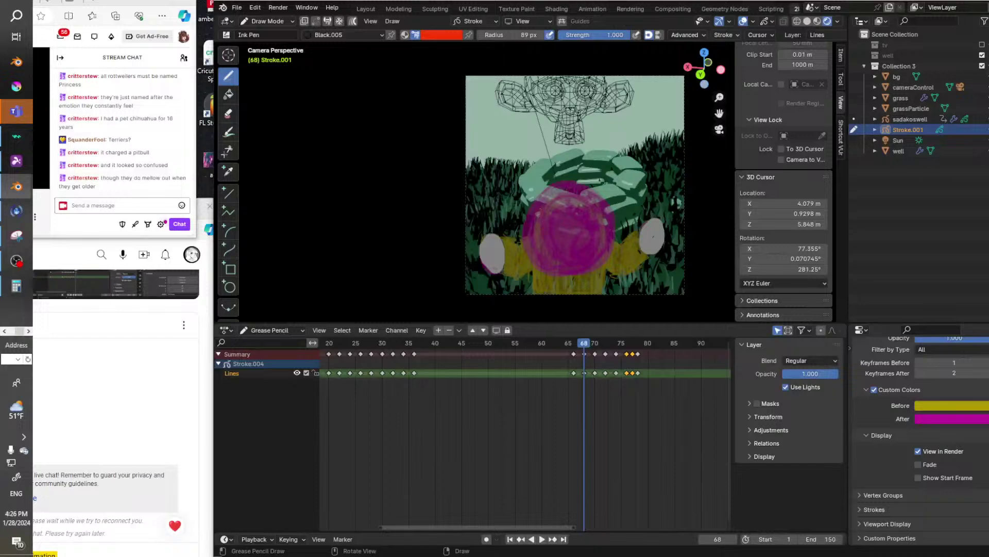
mouse_move(527, 225)
mouse_down()
mouse_move(556, 188)
mouse_move(587, 200)
mouse_up()
drag(606, 258, 600, 294)
drag(531, 225, 529, 292)
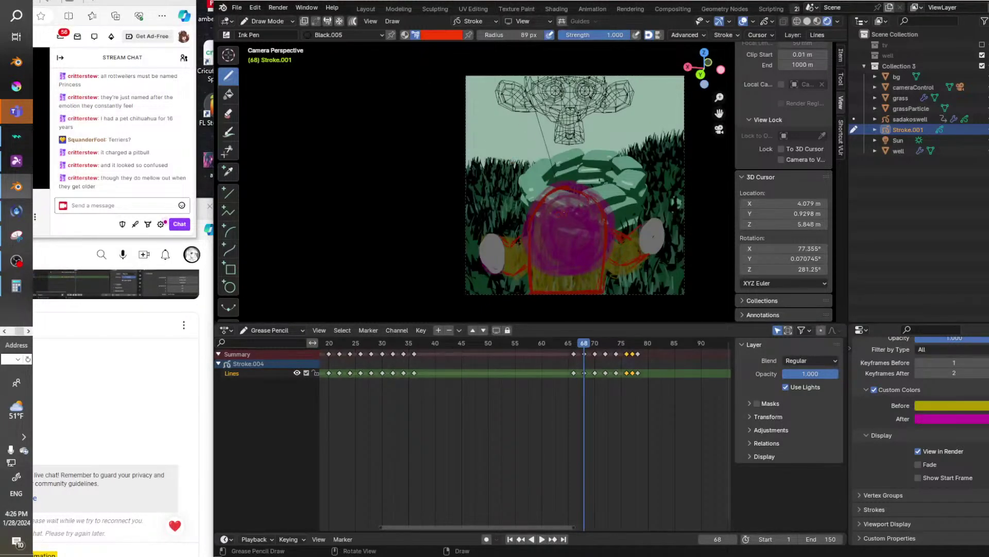
Fill the figure's head and body outline with solid orange-red strokes at frame 68.
mouse_move(546, 201)
mouse_down()
mouse_move(554, 194)
mouse_move(546, 197)
mouse_move(559, 206)
mouse_move(564, 194)
mouse_move(593, 206)
mouse_up()
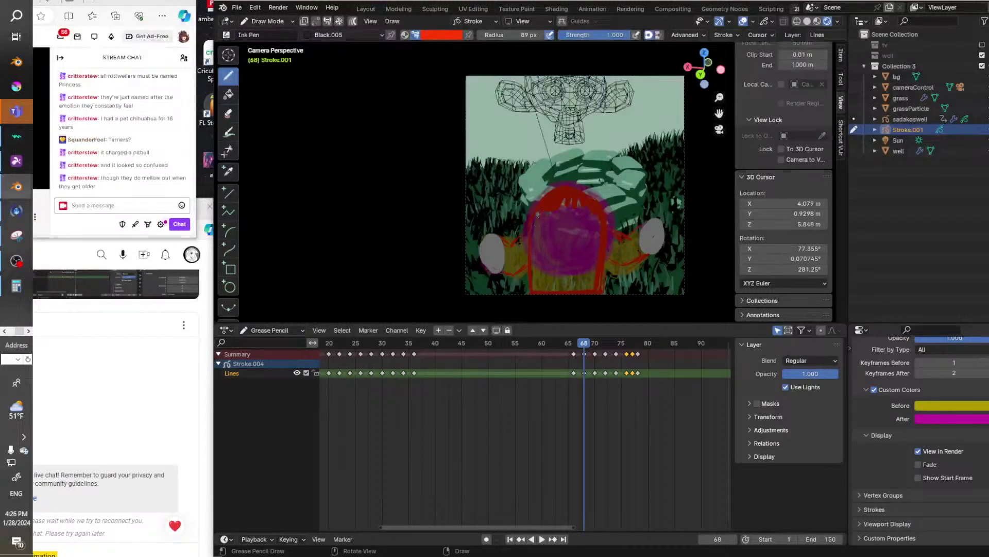
drag(539, 224, 537, 241)
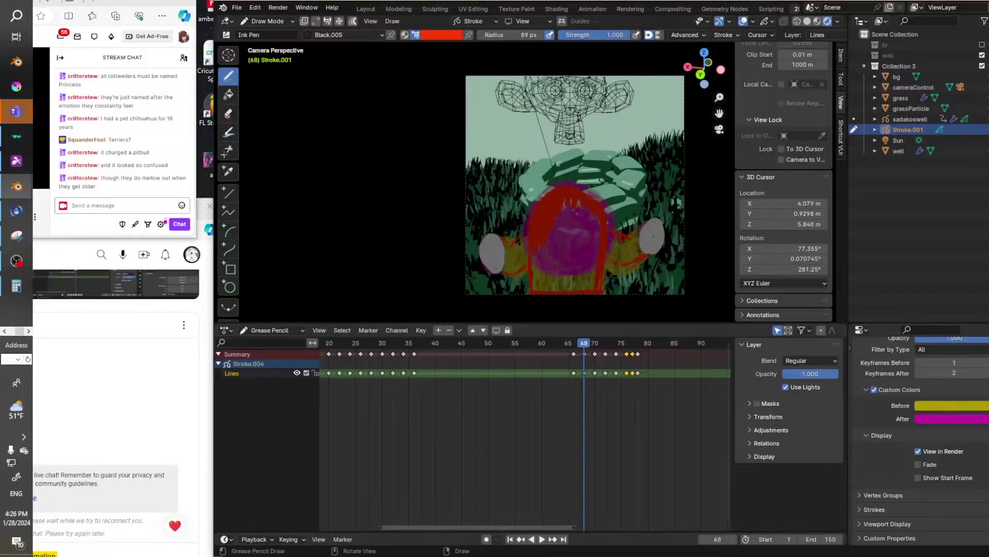
drag(564, 201, 565, 209)
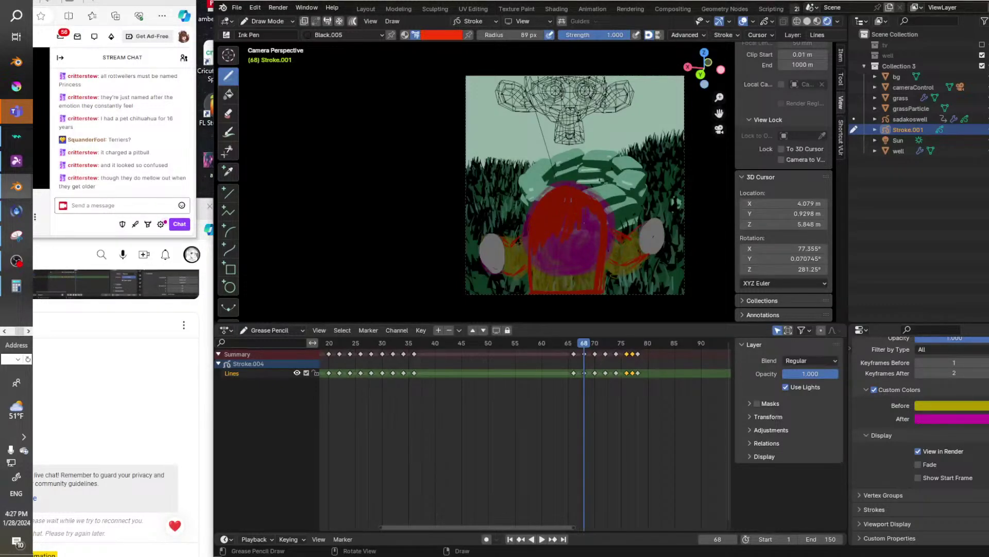
mouse_move(593, 268)
mouse_down()
mouse_move(588, 289)
mouse_move(541, 280)
mouse_move(542, 290)
mouse_up()
mouse_move(548, 274)
mouse_down()
mouse_move(549, 290)
mouse_move(580, 292)
mouse_up()
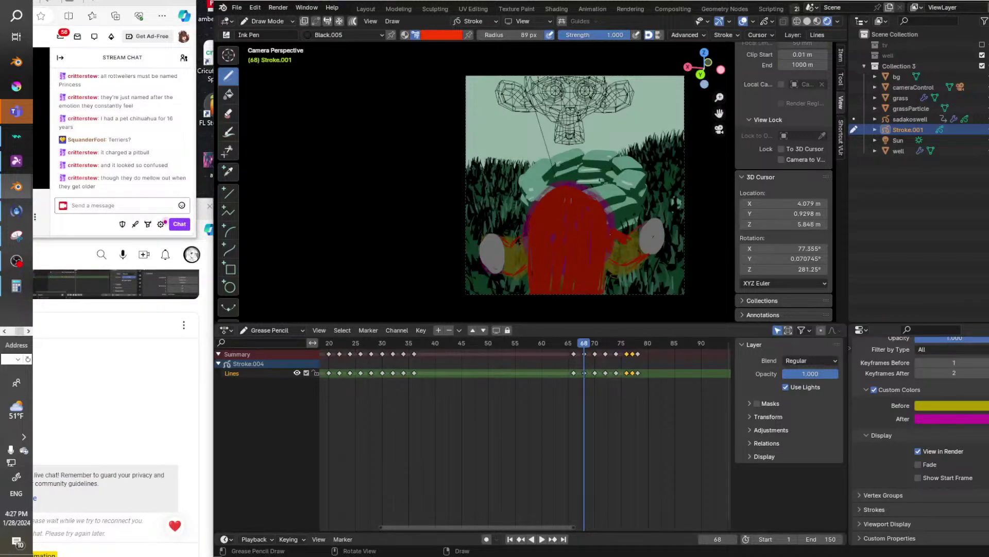
Fill both arms at frame 68 with orange-red strokes between the body and the grey ovals.
drag(611, 240, 614, 263)
drag(619, 243, 627, 264)
drag(633, 236, 638, 260)
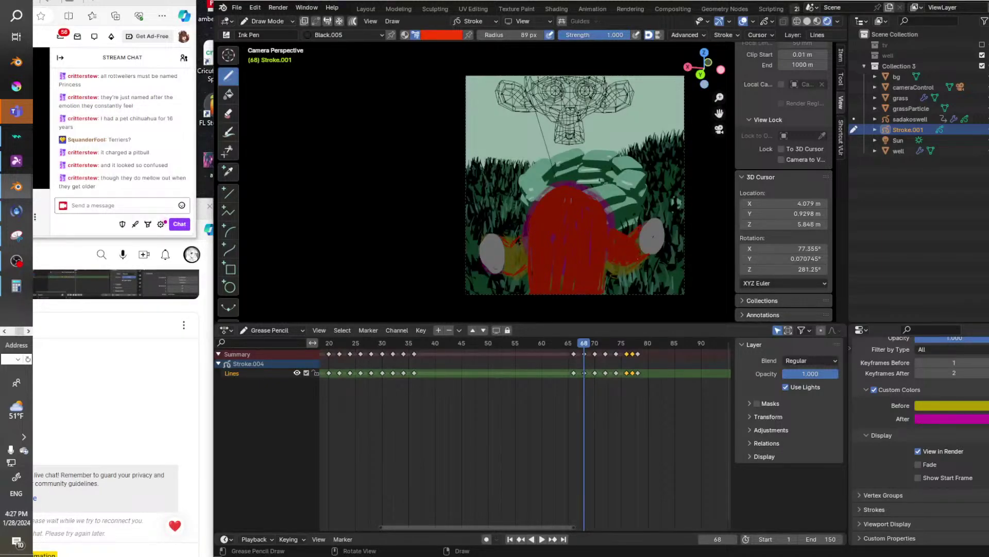
drag(504, 239, 505, 268)
mouse_move(507, 244)
mouse_down()
mouse_move(512, 272)
mouse_move(521, 268)
mouse_up()
drag(524, 241, 526, 266)
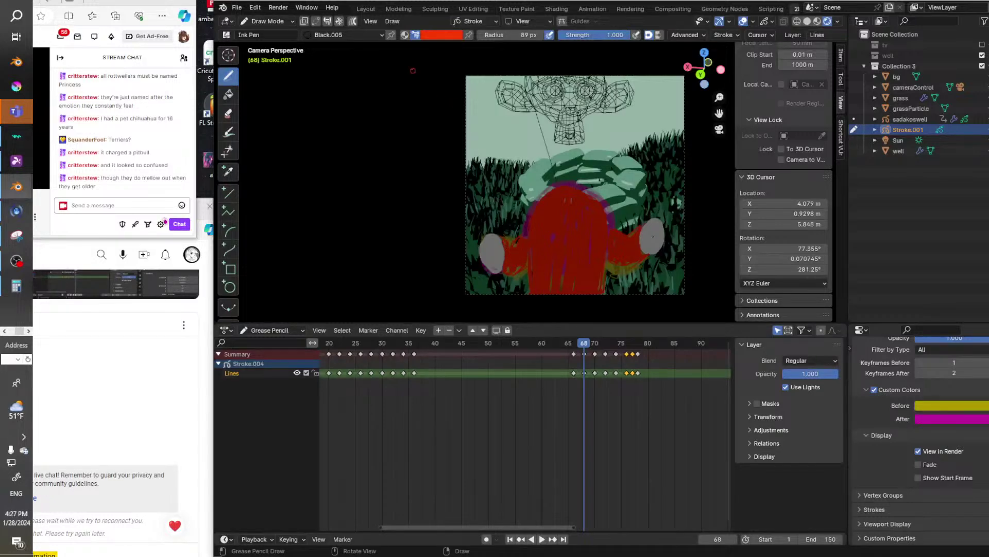
Switch to black and draw vertical hair strands down the red body at frame 68, outlining the head and the edges of both arms.
click(440, 35)
click(489, 162)
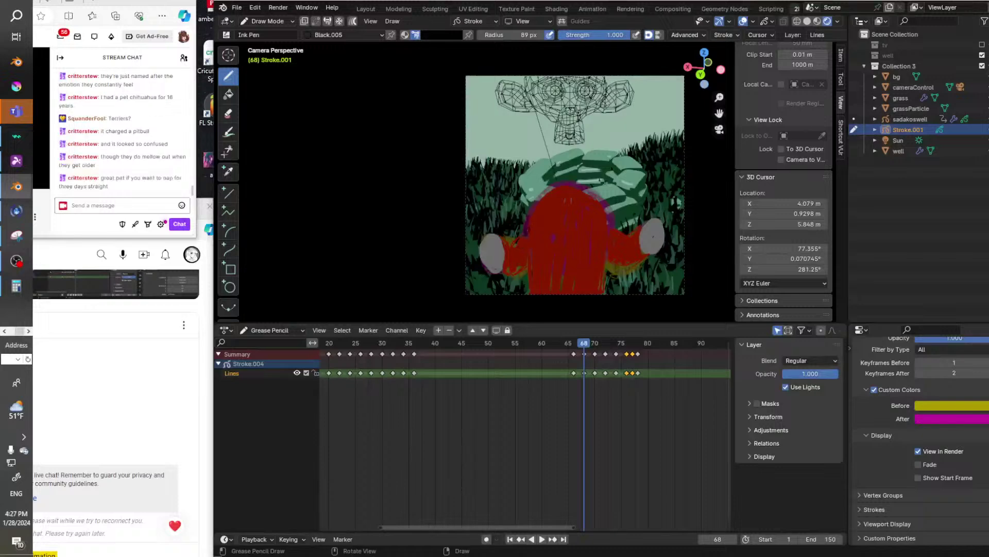
drag(515, 241, 518, 246)
mouse_move(515, 245)
mouse_down()
mouse_move(515, 267)
mouse_move(527, 266)
mouse_up()
drag(608, 206, 600, 293)
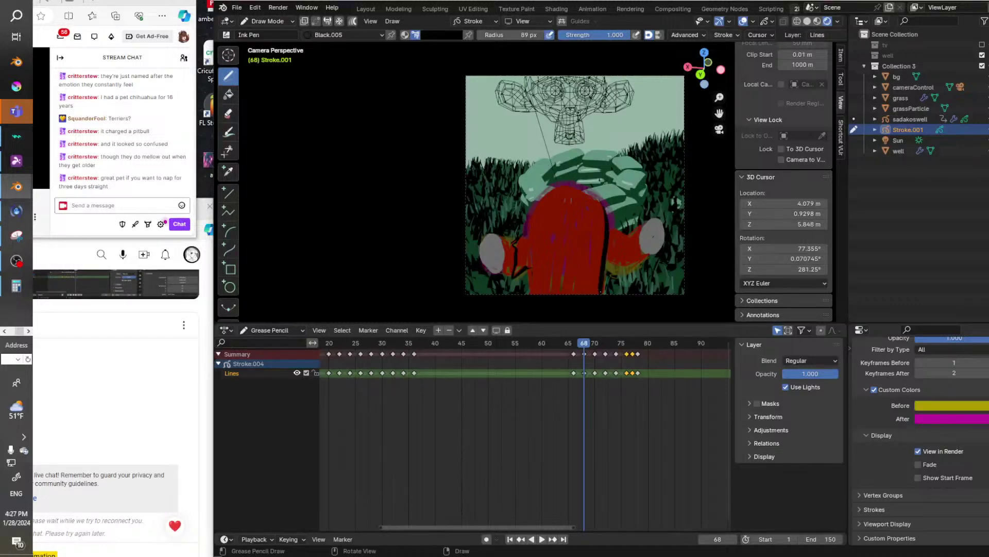
drag(537, 207, 528, 294)
mouse_move(537, 239)
mouse_down()
mouse_move(535, 286)
mouse_move(548, 287)
mouse_up()
drag(557, 234, 555, 284)
drag(565, 240, 565, 292)
mouse_move(576, 238)
mouse_down()
mouse_move(575, 289)
mouse_move(588, 289)
mouse_up()
mouse_move(531, 220)
mouse_down()
mouse_move(541, 196)
mouse_move(562, 184)
mouse_move(592, 191)
mouse_move(599, 215)
mouse_up()
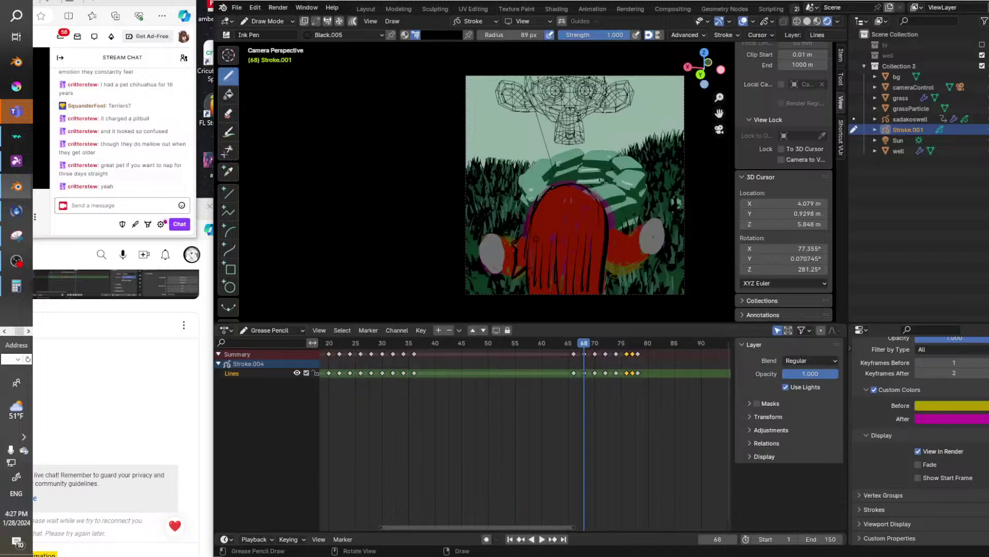
drag(505, 238, 514, 247)
mouse_move(609, 228)
mouse_down()
mouse_move(624, 238)
mouse_move(620, 276)
mouse_move(647, 251)
mouse_up()
Switch to light grey and paint strokes over both red arms at frame 68.
click(442, 35)
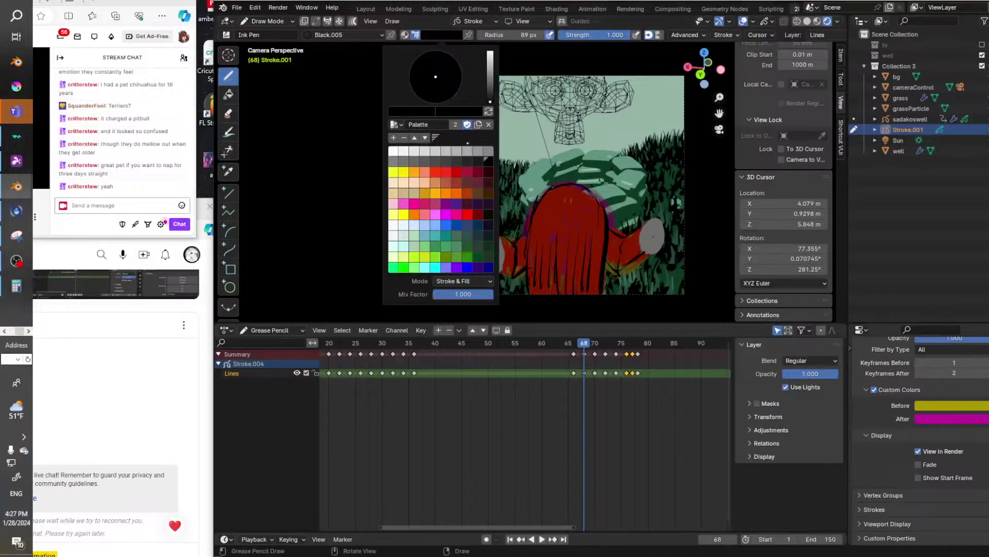
mouse_move(506, 241)
mouse_down()
mouse_move(507, 268)
mouse_move(510, 243)
mouse_up()
click(442, 35)
click(446, 151)
mouse_move(516, 253)
mouse_down()
mouse_move(506, 242)
mouse_move(508, 273)
mouse_move(510, 242)
mouse_move(523, 264)
mouse_move(526, 247)
mouse_up()
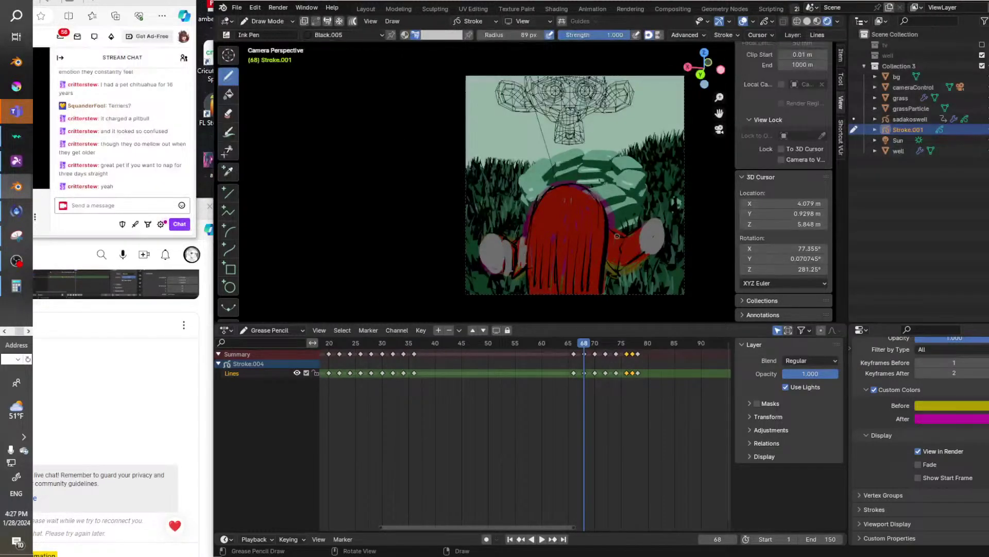
mouse_move(617, 232)
mouse_down()
mouse_move(613, 268)
mouse_move(612, 235)
mouse_move(628, 255)
mouse_move(624, 237)
mouse_move(636, 229)
mouse_up()
At frame 70, switch to orange-red and outline the figure's head, body sides and arms around the central grey oval.
key(shift+ctrl+space)
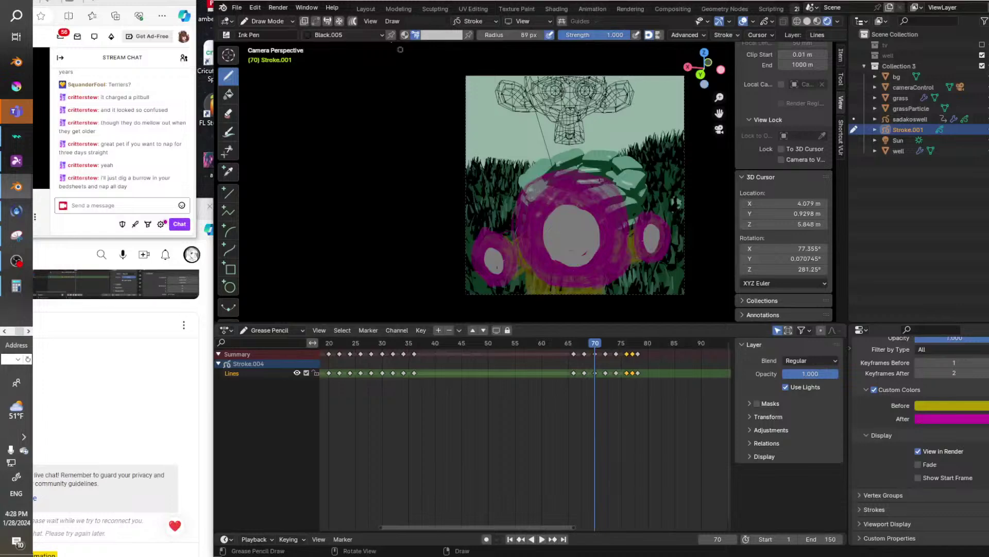
click(441, 35)
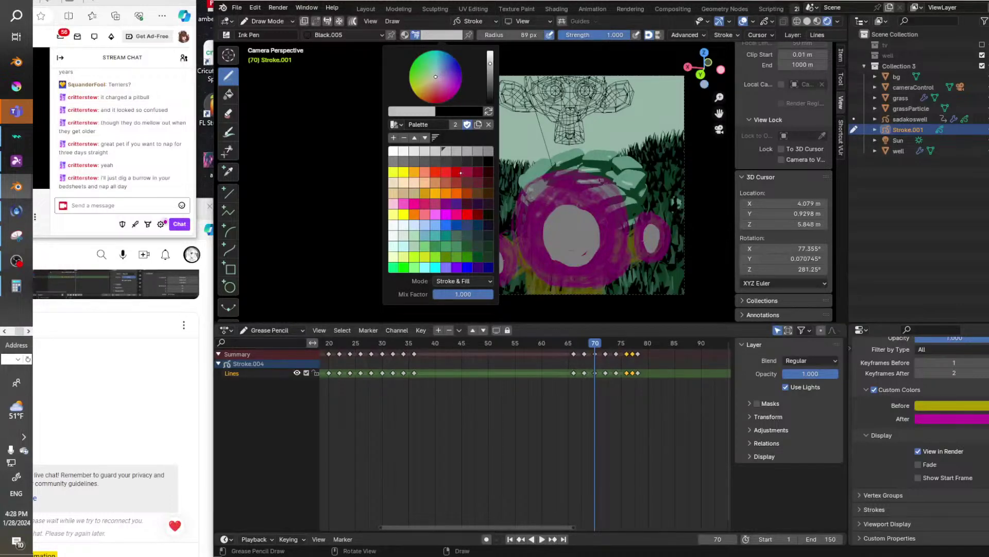
click(437, 171)
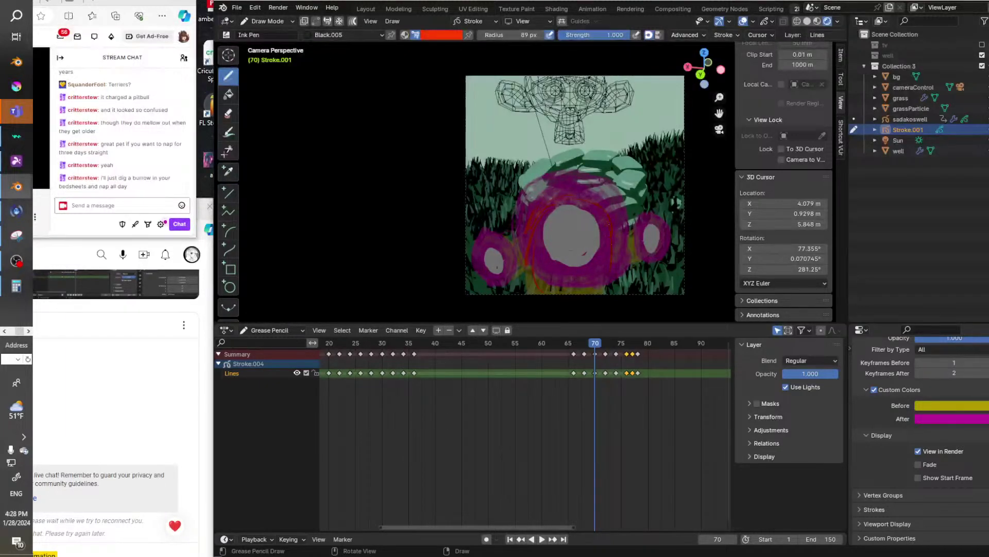
drag(523, 256, 519, 287)
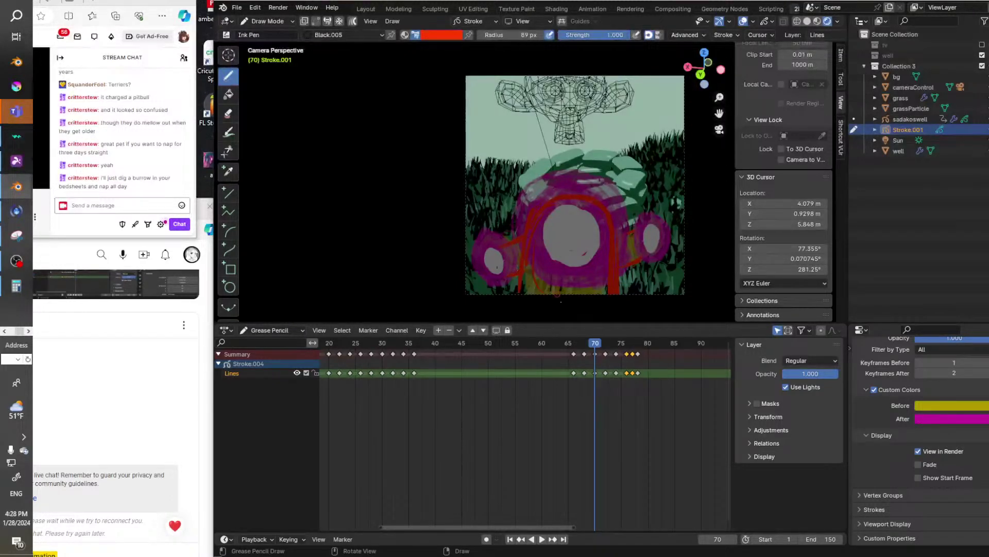
Play back the animation leading up to the new figure drawings and stop at frame 70.
key(shift+ctrl+space)
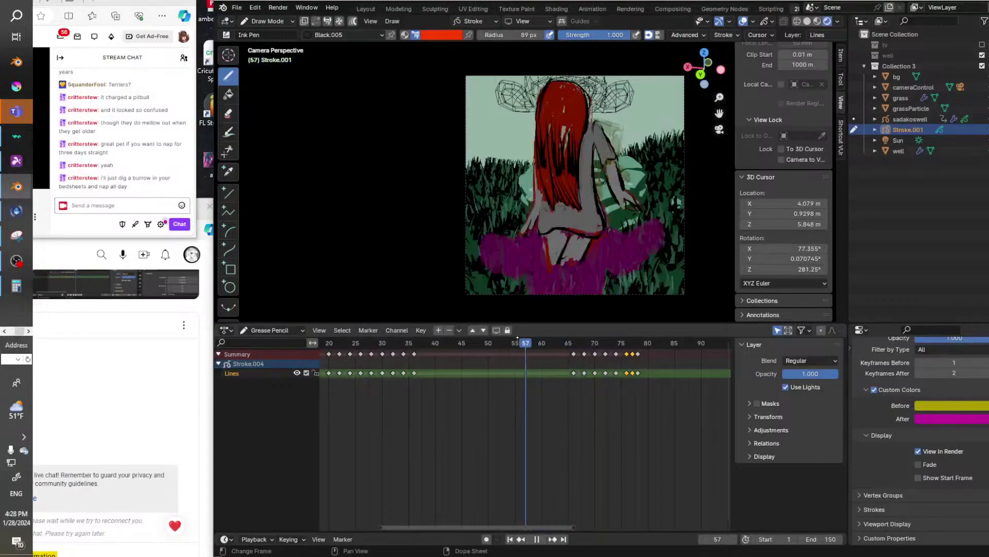
mouse_move(351, 322)
mouse_down()
mouse_move(400, 334)
mouse_move(520, 333)
mouse_up()
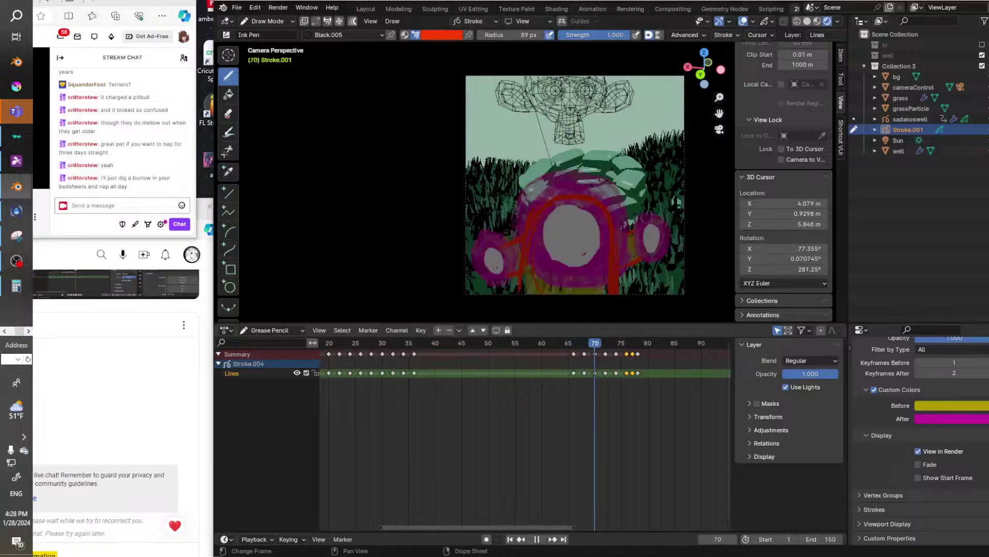
key(space)
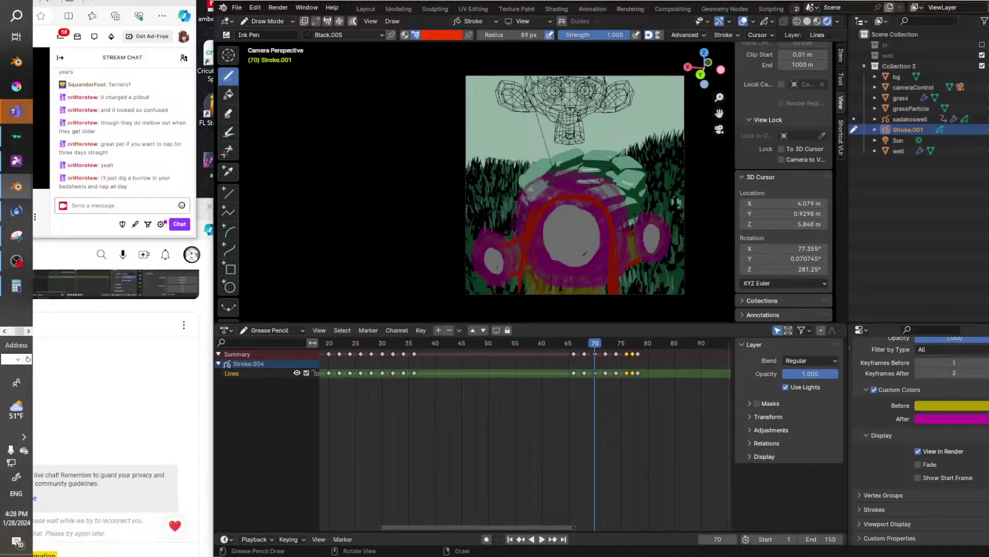
Fill the figure's body and both arms with orange-red at frame 70, leaving the central and side grey ovals uncovered.
mouse_move(549, 212)
mouse_down()
mouse_move(542, 248)
mouse_move(581, 266)
mouse_move(590, 213)
mouse_move(544, 213)
mouse_up()
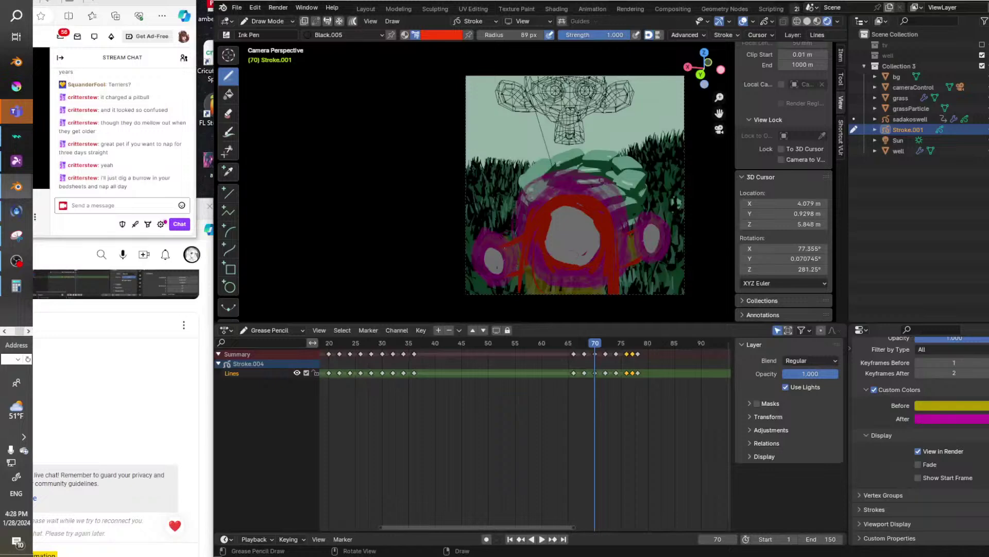
mouse_move(505, 248)
mouse_down()
mouse_move(502, 270)
mouse_move(521, 244)
mouse_up()
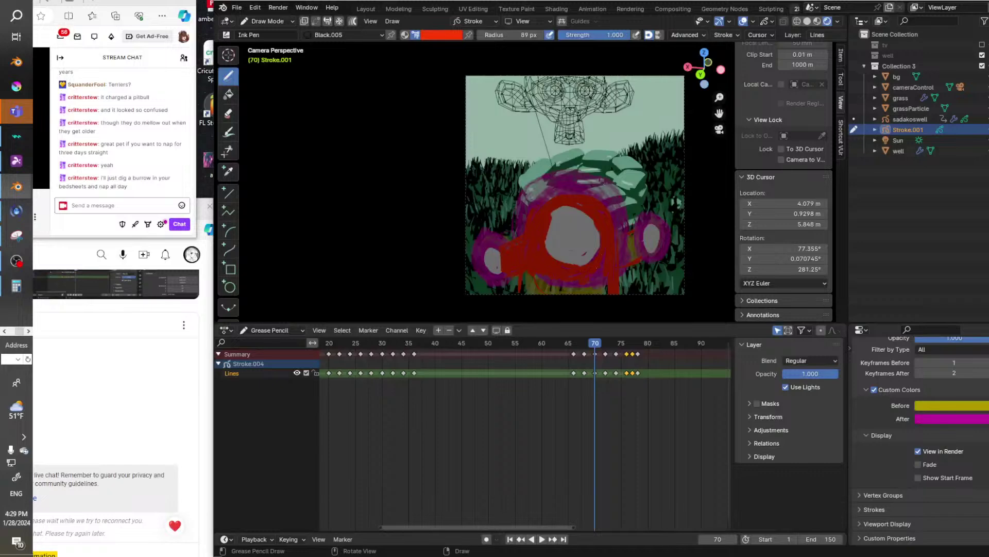
drag(596, 290, 609, 285)
mouse_move(528, 273)
mouse_down()
mouse_move(527, 293)
mouse_move(537, 276)
mouse_move(558, 293)
mouse_move(590, 291)
mouse_up()
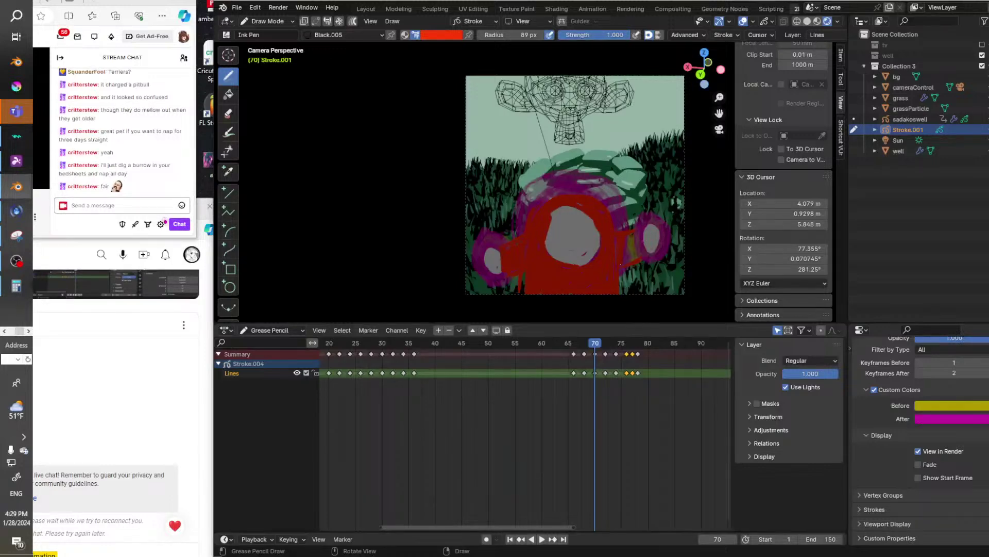
mouse_move(627, 240)
mouse_down()
mouse_move(632, 255)
mouse_move(638, 246)
mouse_up()
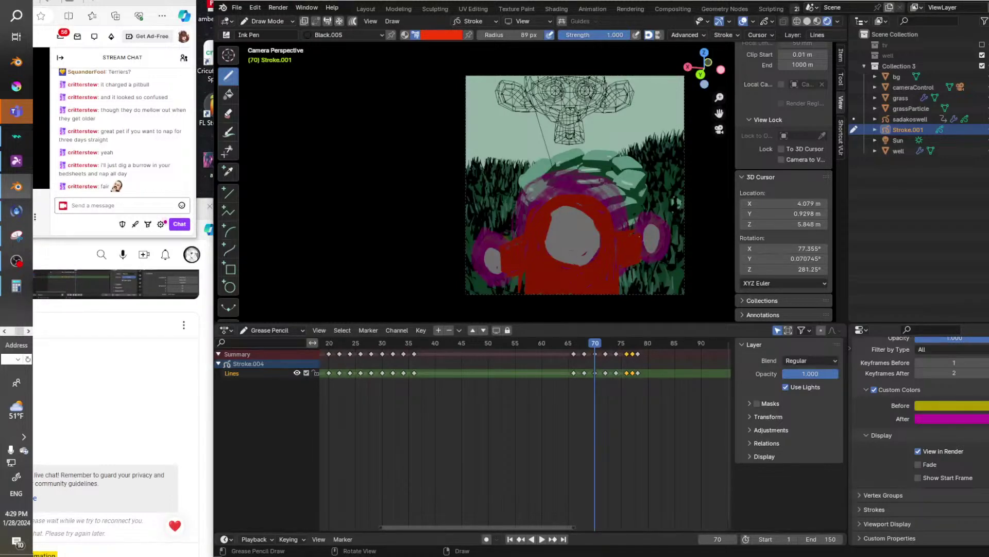
Switch to near-white and paint strokes over both red arms at frame 70.
click(442, 35)
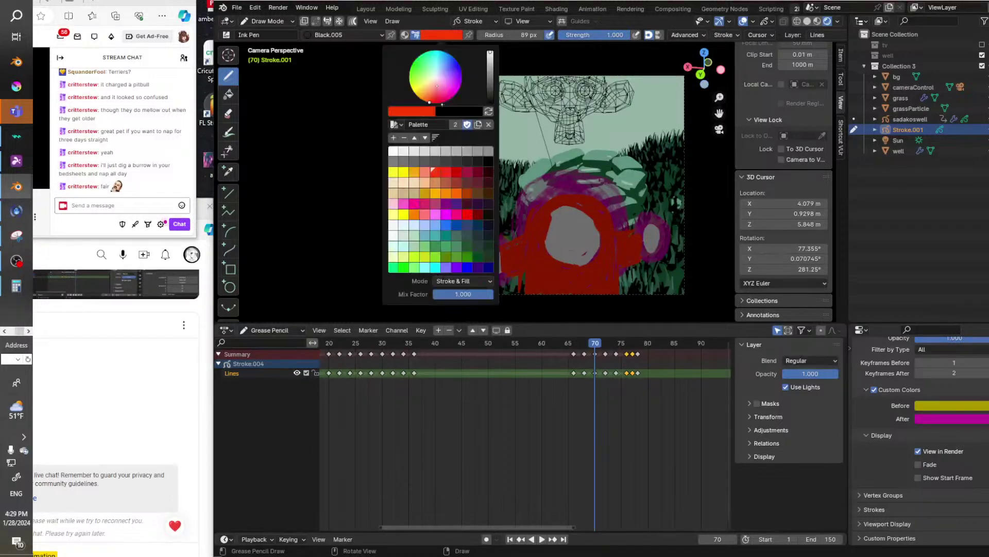
click(427, 151)
mouse_move(513, 252)
mouse_down()
mouse_move(507, 264)
mouse_move(513, 243)
mouse_move(517, 265)
mouse_up()
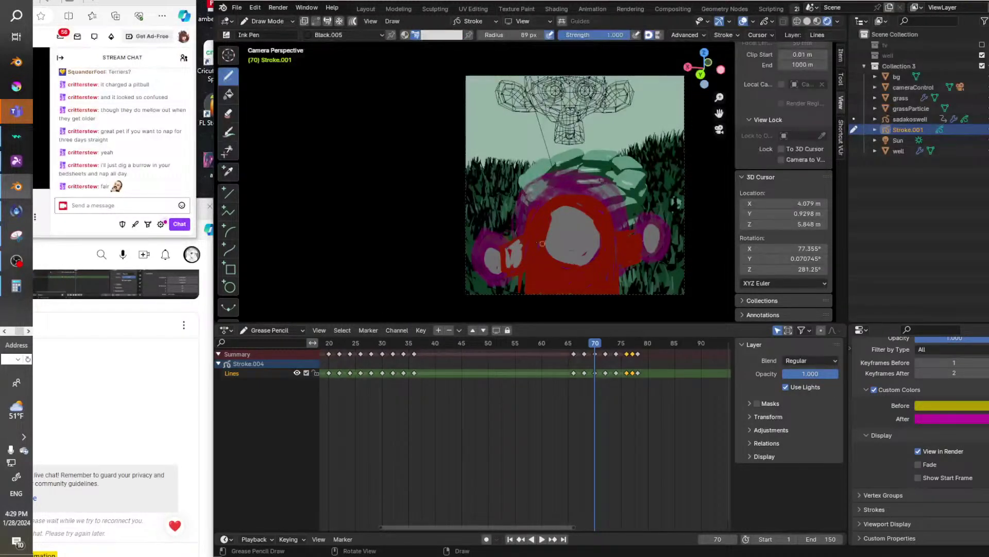
mouse_move(624, 243)
mouse_down()
mouse_move(630, 235)
mouse_move(631, 259)
mouse_up()
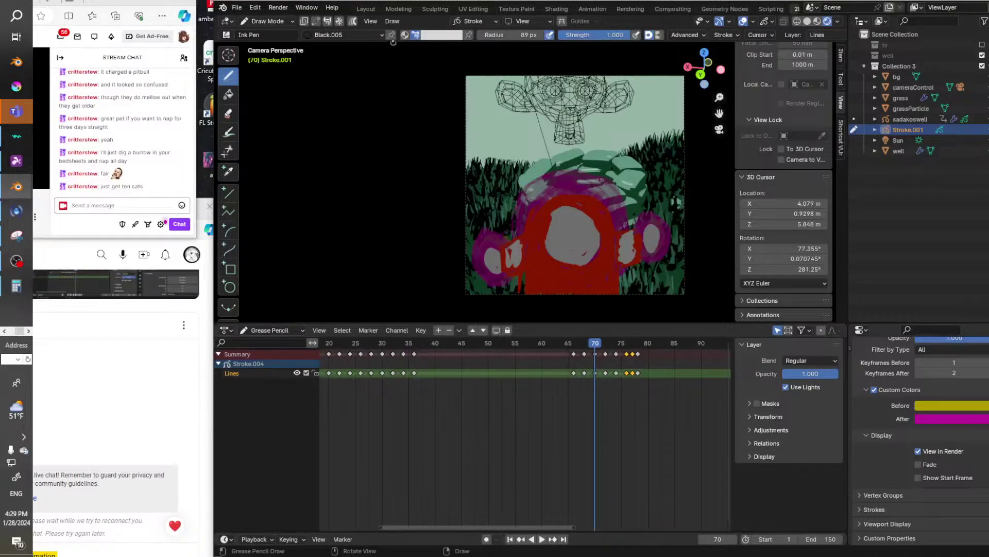
Switch to black, add vertical hair strands and arm edges to the figure at frame 70, and play back the result.
click(438, 35)
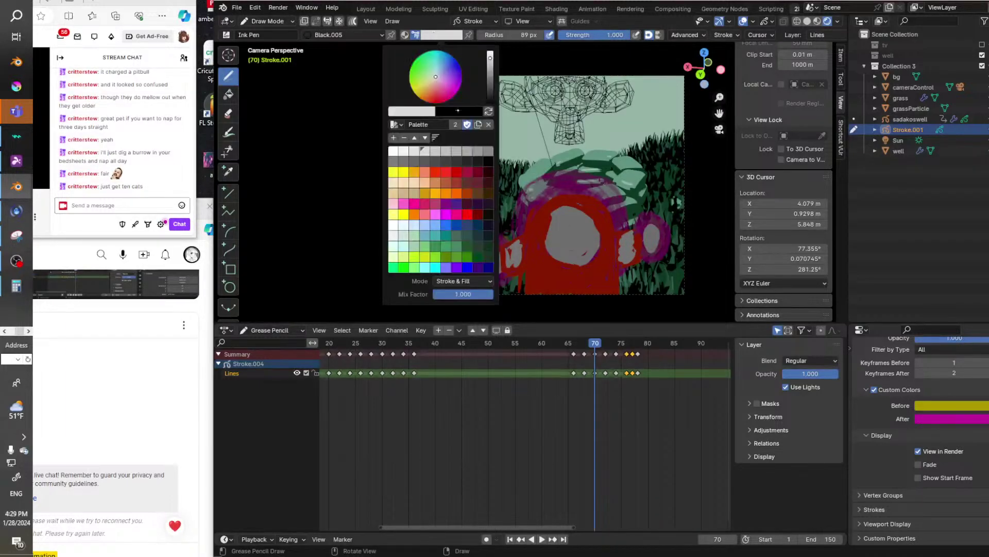
click(486, 167)
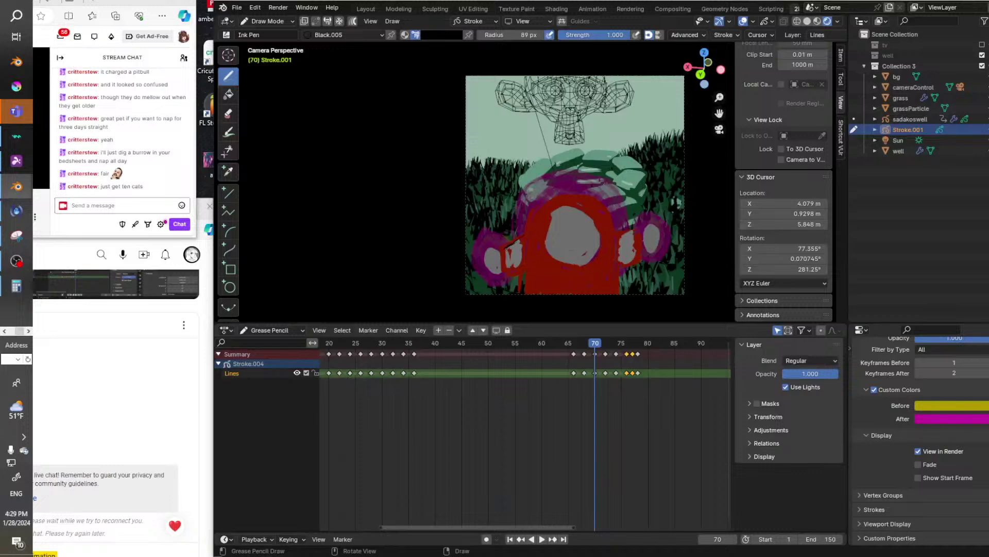
mouse_move(507, 248)
mouse_down()
mouse_move(509, 280)
mouse_move(524, 273)
mouse_up()
mouse_move(533, 221)
mouse_down()
mouse_move(522, 286)
mouse_move(528, 247)
mouse_move(535, 296)
mouse_up()
drag(555, 253, 548, 295)
mouse_move(606, 214)
mouse_down()
mouse_move(602, 295)
mouse_move(613, 294)
mouse_up()
drag(617, 227, 634, 238)
mouse_move(633, 232)
mouse_down()
mouse_move(639, 266)
mouse_move(621, 264)
mouse_up()
mouse_move(591, 344)
mouse_down()
mouse_move(574, 343)
mouse_move(600, 344)
mouse_move(563, 343)
mouse_up()
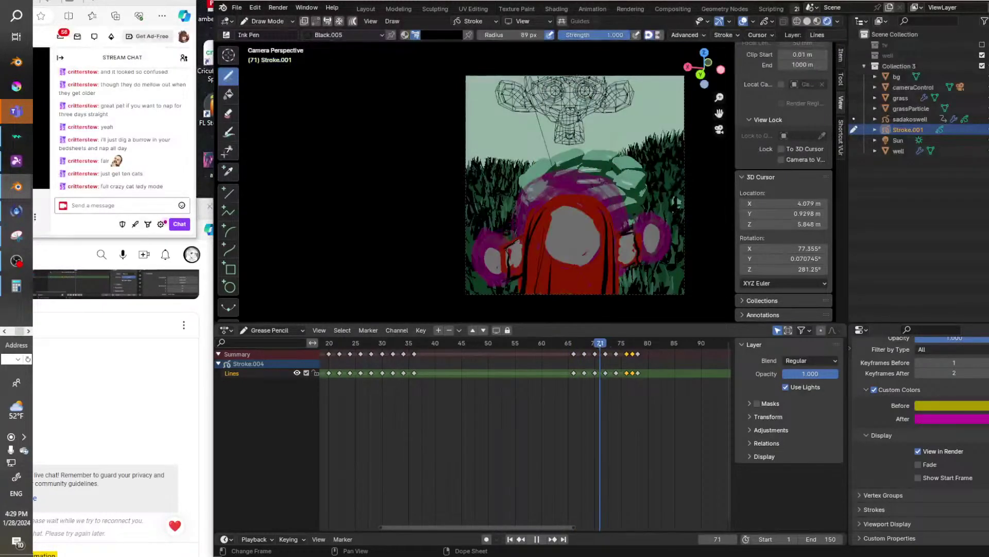
key(space)
Switch to near-white and draw loose outline strokes around the central and side grey ovals at frame 70.
click(436, 36)
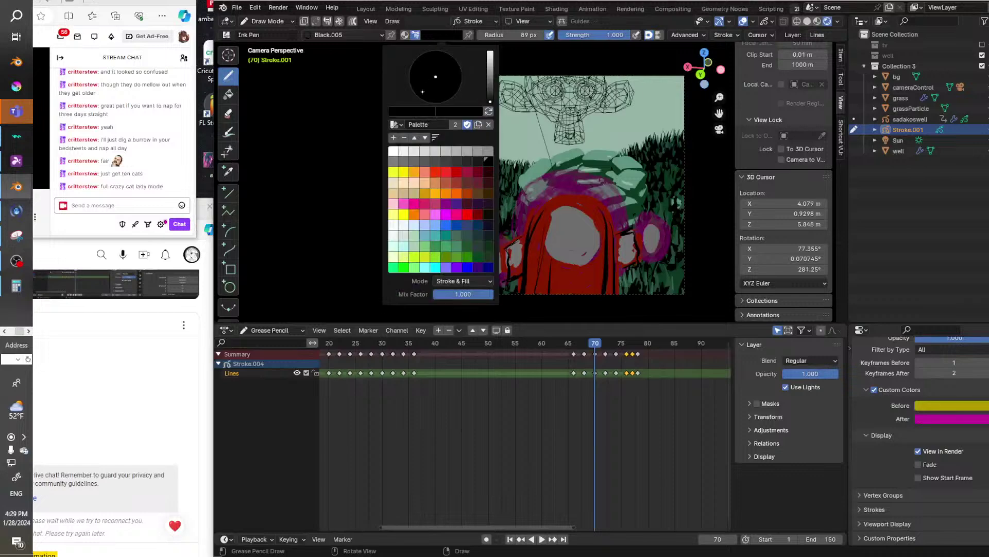
click(421, 150)
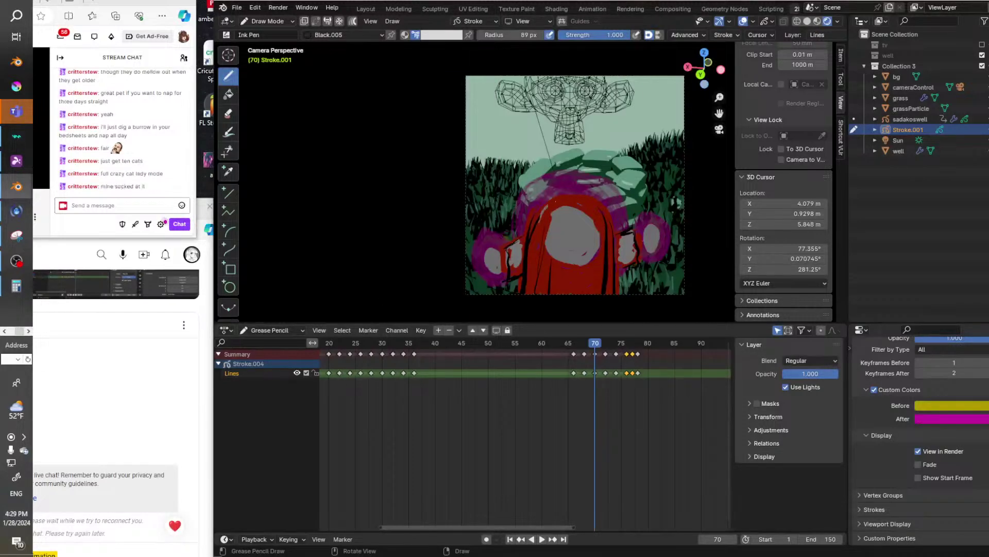
drag(546, 212, 585, 214)
drag(571, 276, 654, 216)
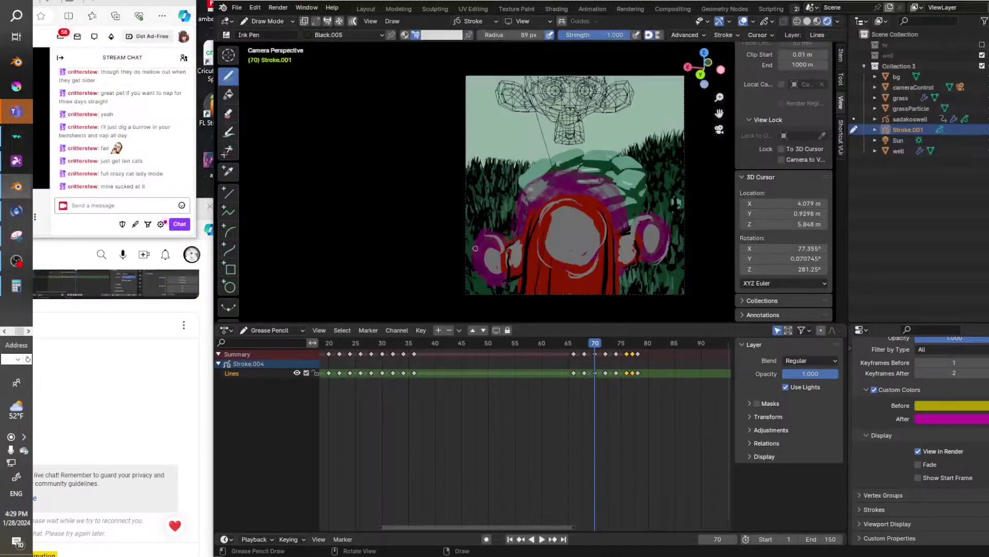
At frame 72, switch to orange-red and sketch the arm edges and lower body sides around the grey ovals.
key(space)
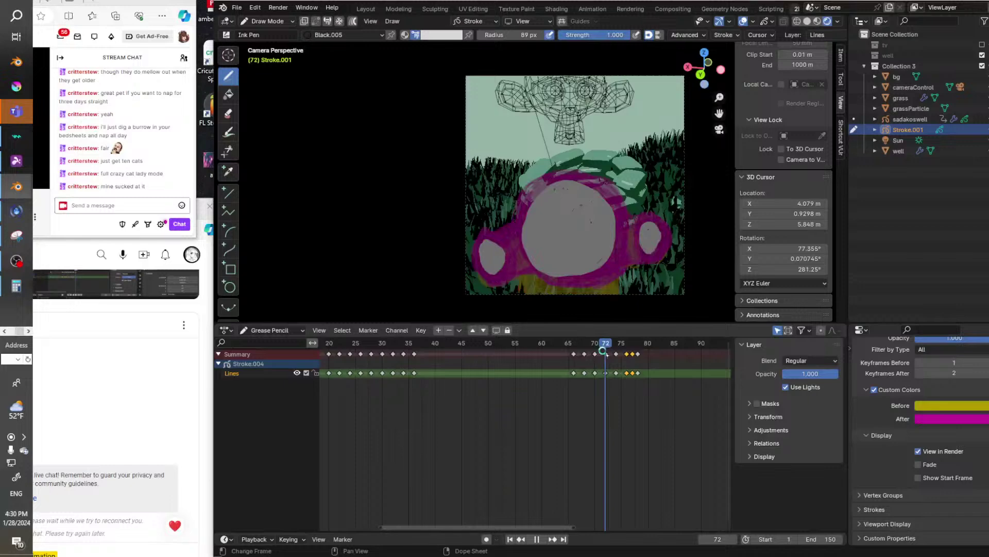
key(space)
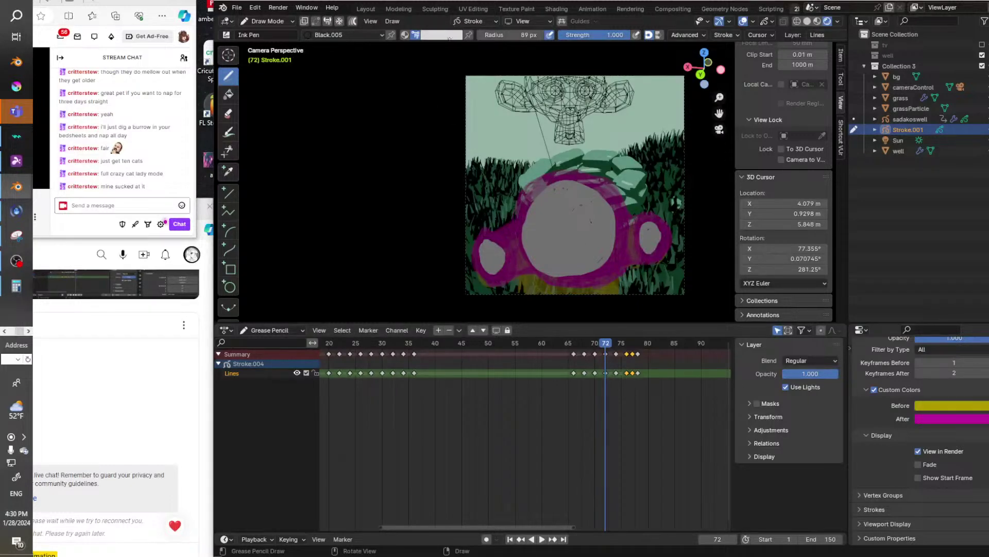
click(443, 35)
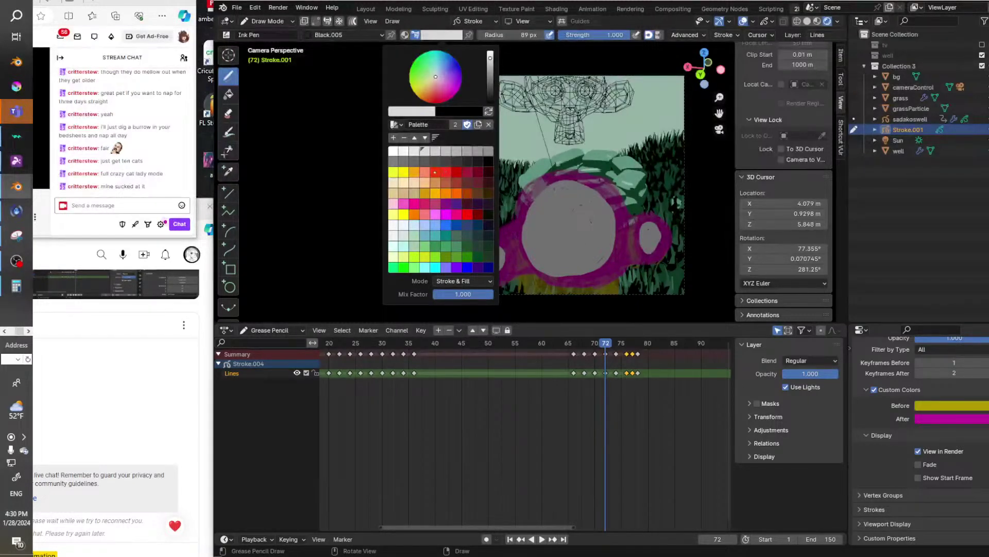
click(435, 172)
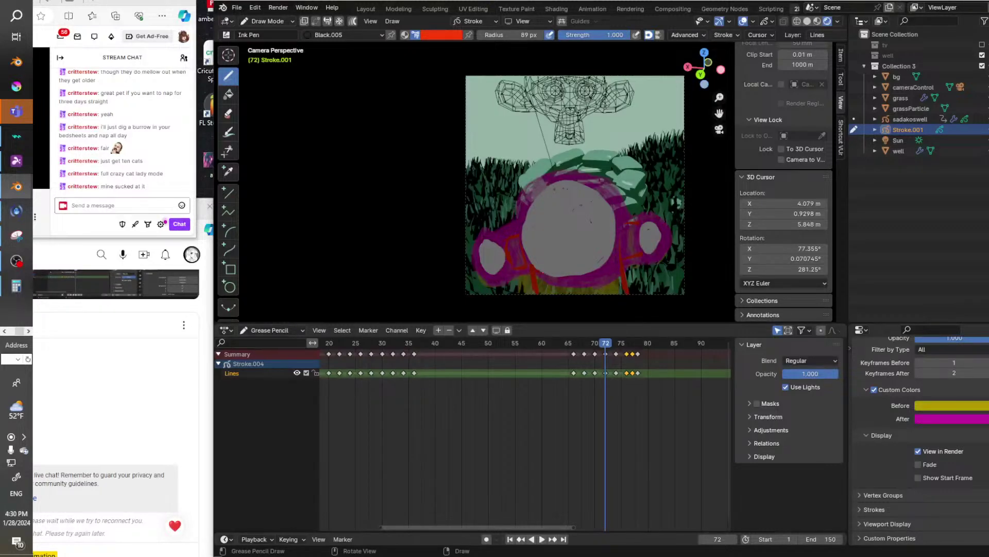
Fill the area below the figure's head and between its arms with red at frame 72, then add black strands over it.
drag(539, 278, 606, 264)
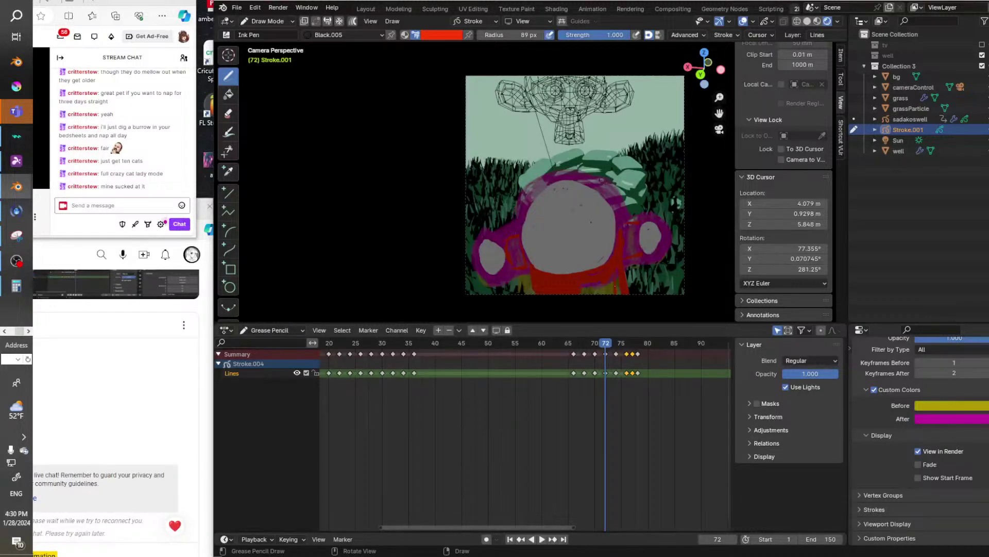
drag(607, 288, 609, 290)
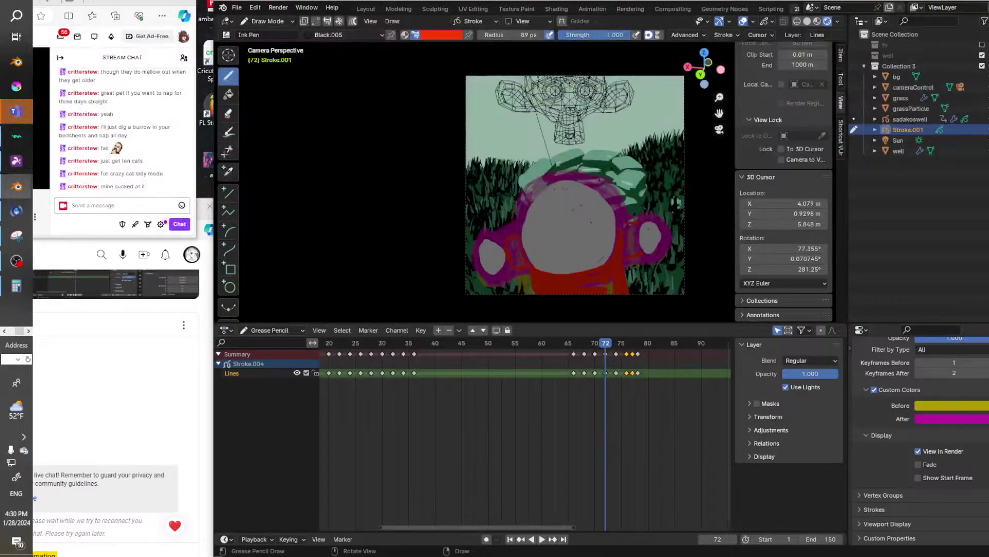
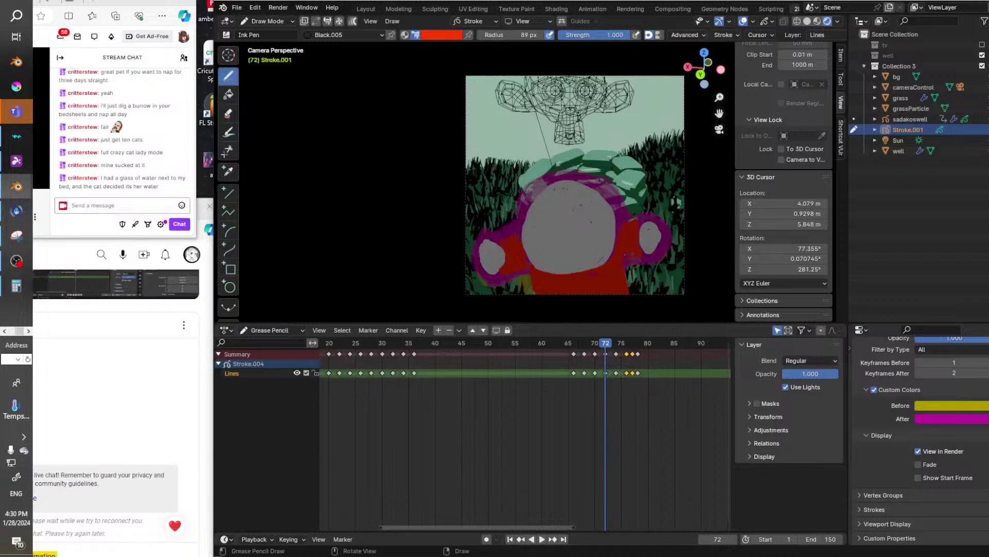
click(441, 36)
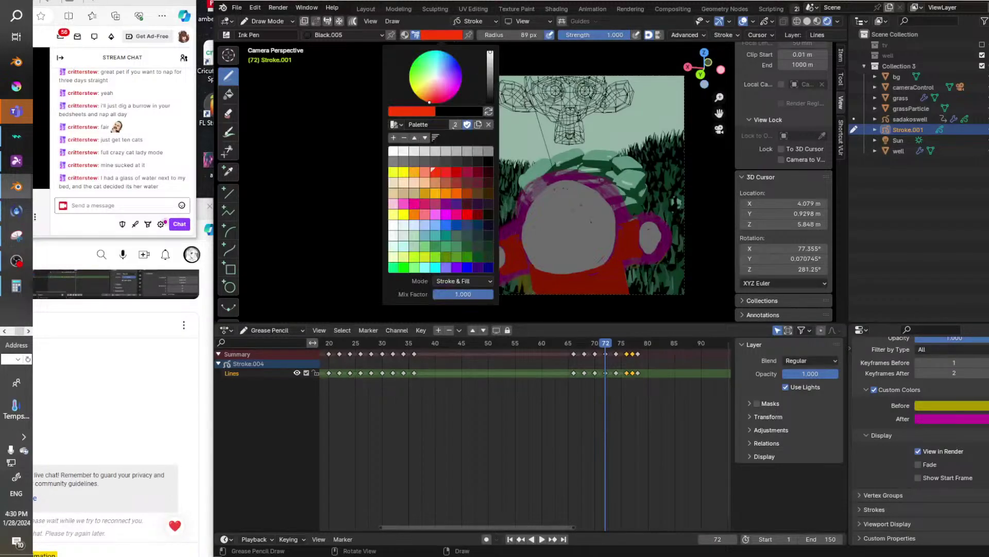
click(457, 150)
drag(532, 264, 534, 292)
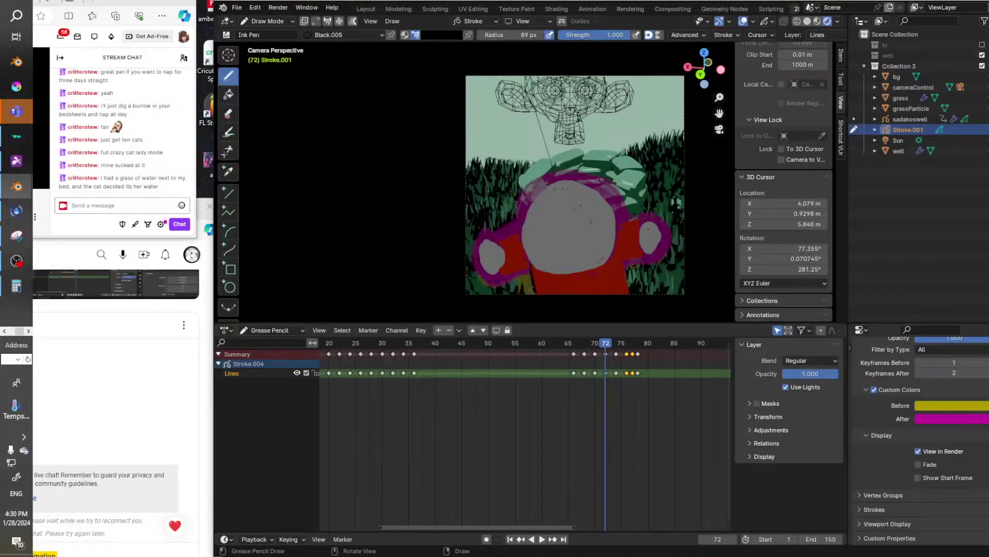
drag(619, 241, 623, 294)
Paint light grey strokes along the figure's arms, head outline and raised hand at frame 72.
click(432, 32)
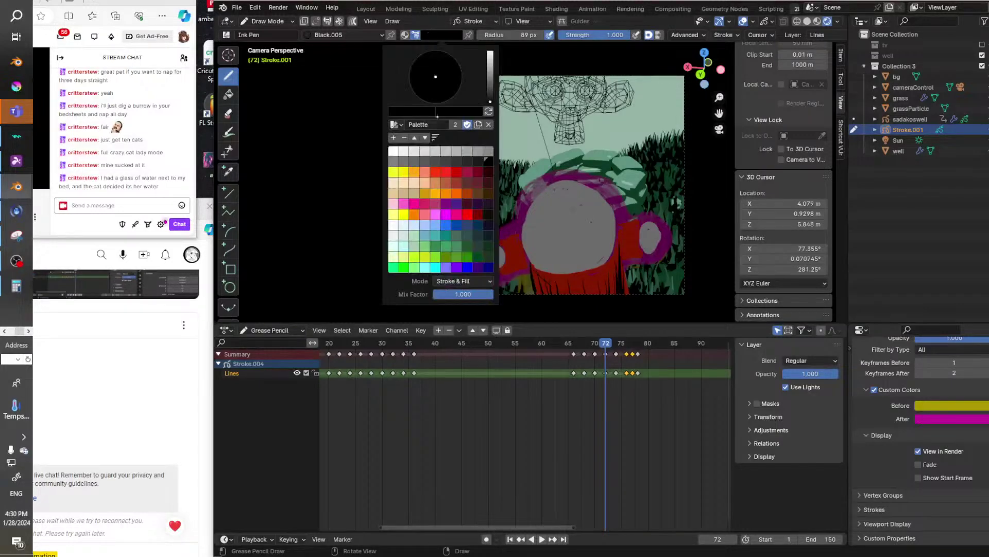
click(431, 151)
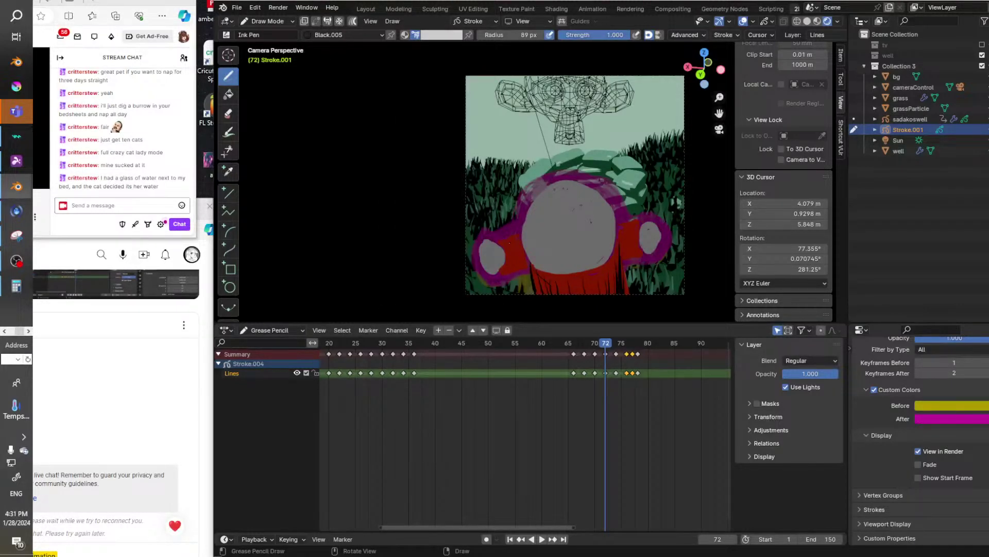
drag(513, 246, 527, 265)
drag(626, 238, 634, 243)
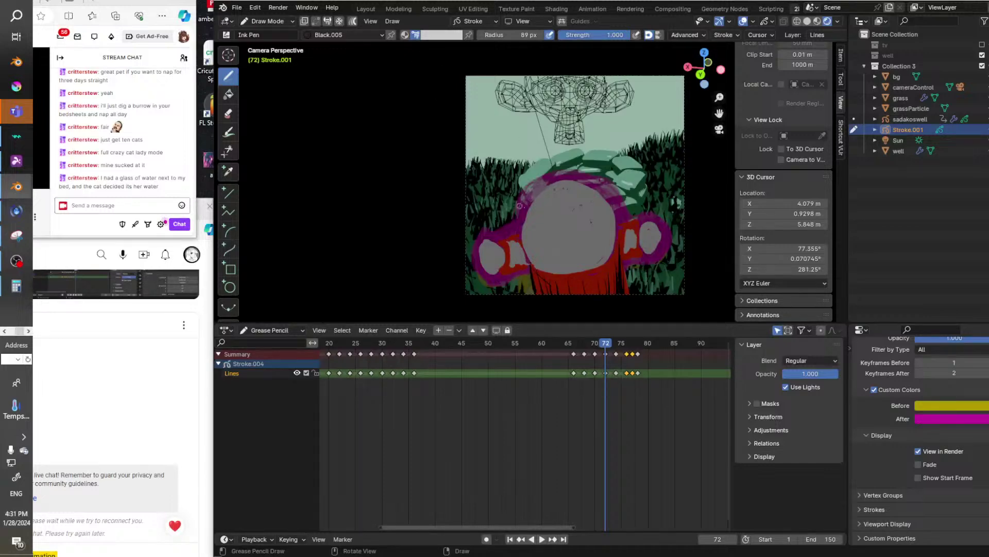
mouse_move(518, 204)
mouse_down()
mouse_move(538, 176)
mouse_move(567, 171)
mouse_up()
mouse_move(583, 283)
mouse_down()
mouse_move(622, 237)
mouse_move(562, 281)
mouse_move(572, 281)
mouse_up()
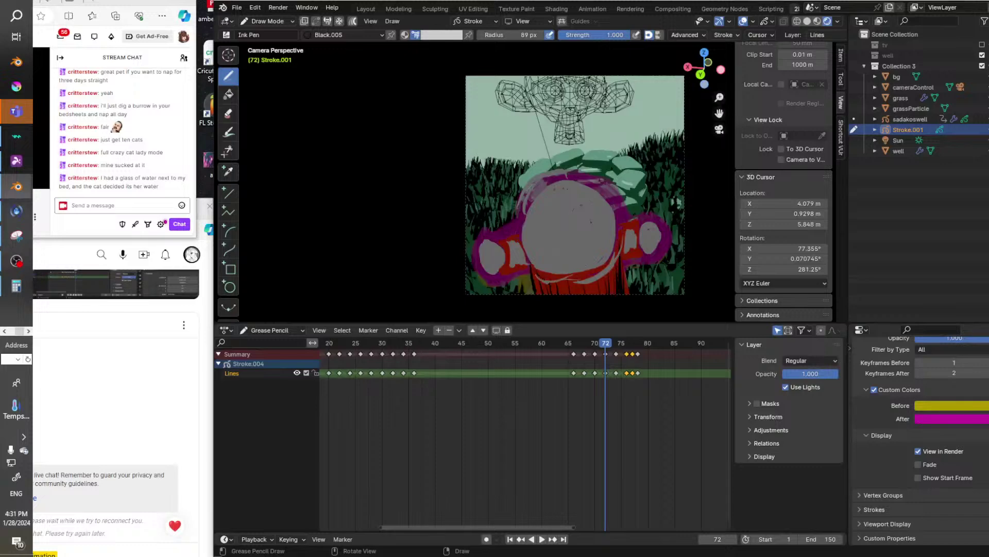
drag(474, 232, 496, 240)
Go to frame 74 and paint red strokes beneath the figure's large round head.
key(space)
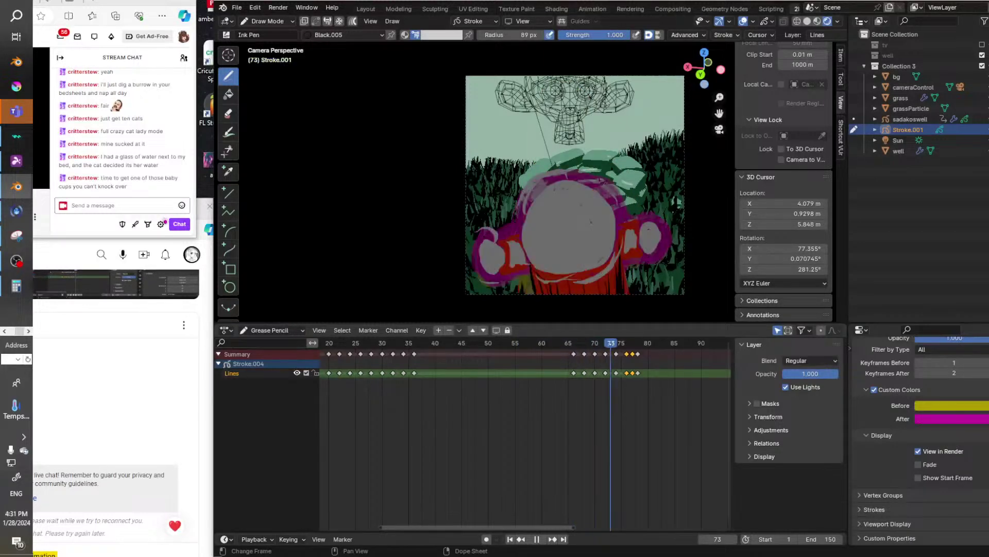
key(space)
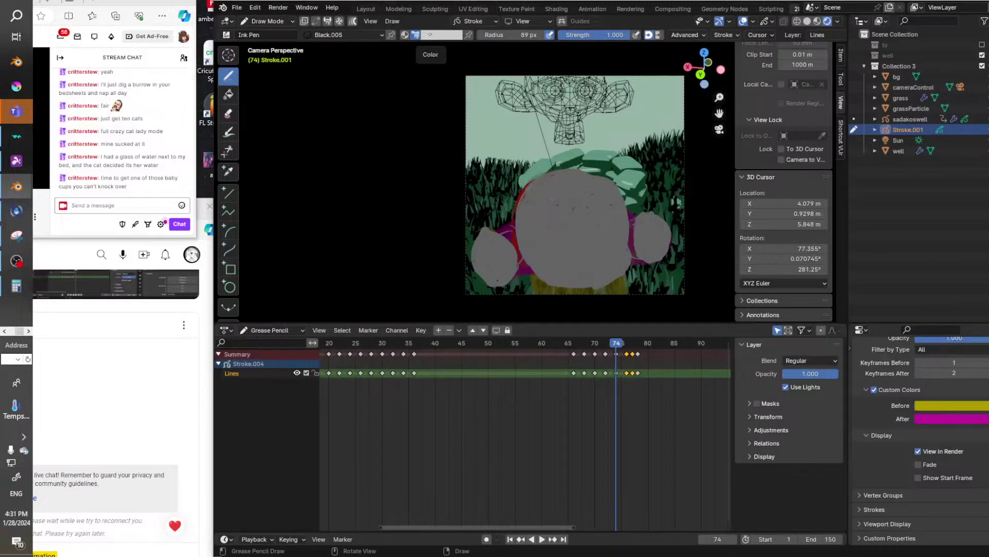
click(435, 35)
click(435, 174)
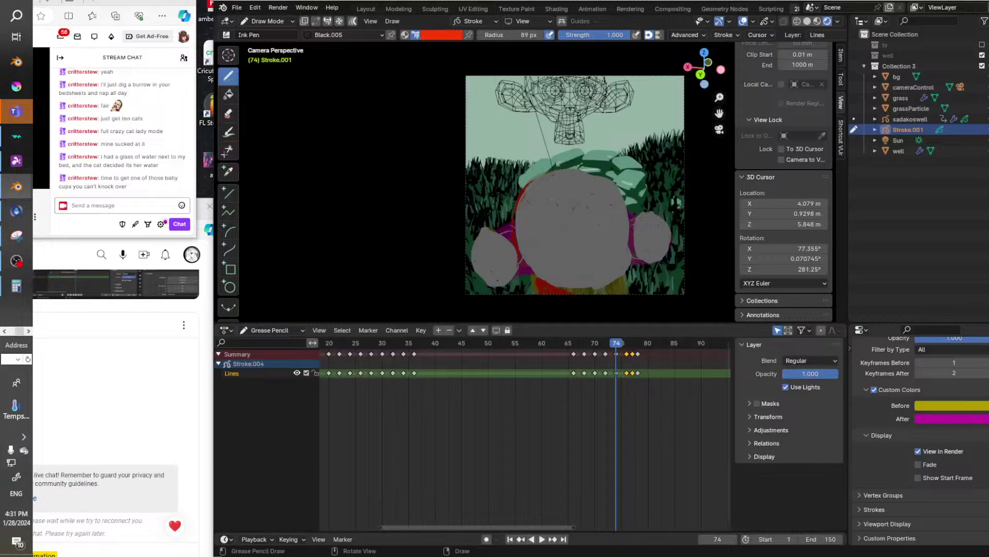
mouse_move(568, 292)
mouse_down()
mouse_move(632, 274)
mouse_move(619, 289)
mouse_up()
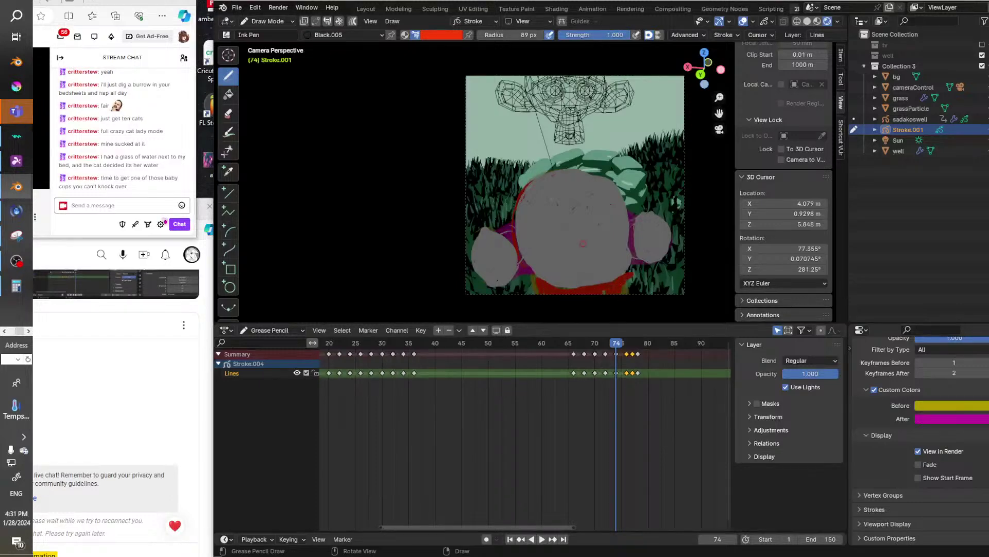
Add light grey strokes at frame 74 between the head and hands and along the head's upper and lower edges.
click(438, 34)
click(439, 150)
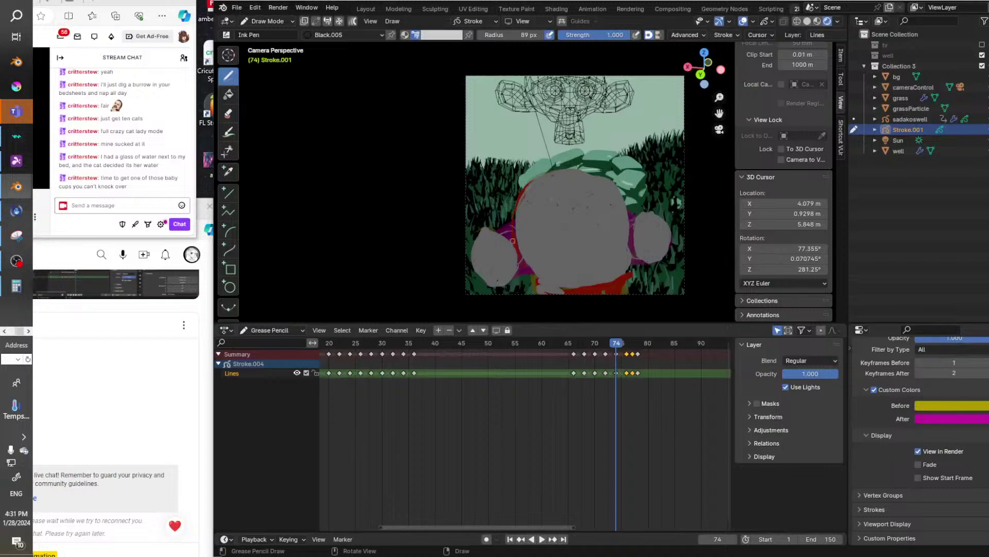
drag(513, 240, 523, 260)
drag(631, 231, 633, 255)
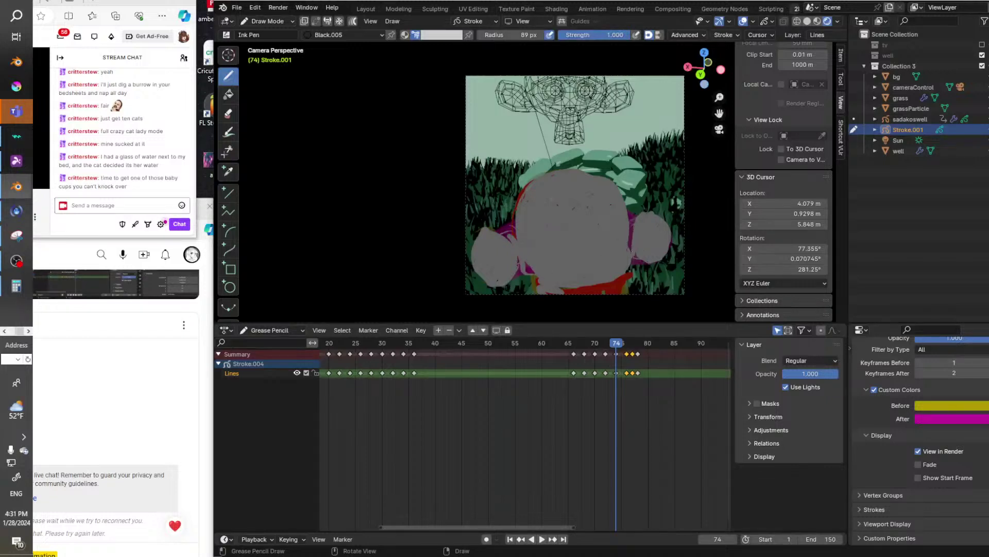
mouse_move(556, 158)
mouse_down()
mouse_move(522, 174)
mouse_move(512, 201)
mouse_up()
mouse_move(635, 268)
mouse_down()
mouse_move(593, 291)
mouse_move(620, 281)
mouse_up()
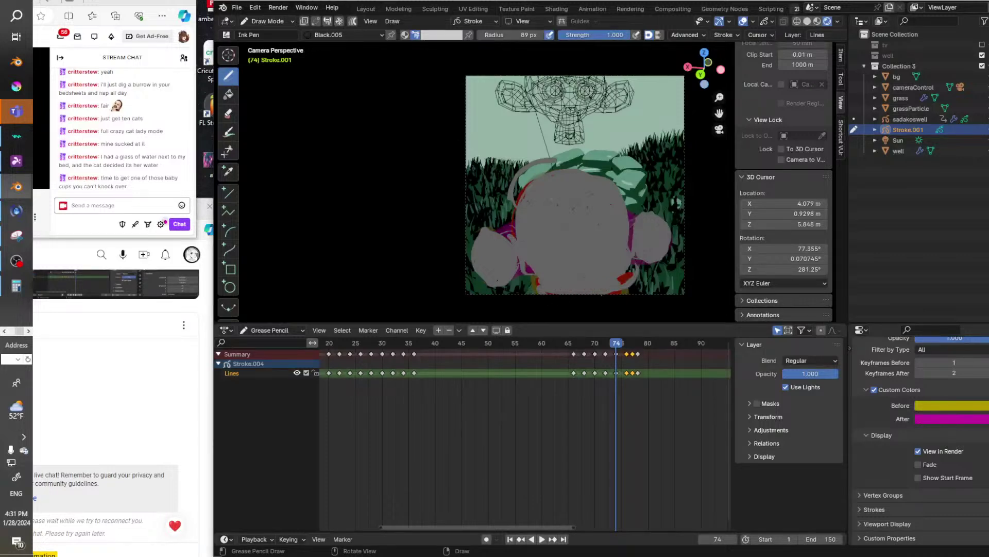
Add white highlight strokes at frame 74 under the head and where both arms meet it.
click(445, 35)
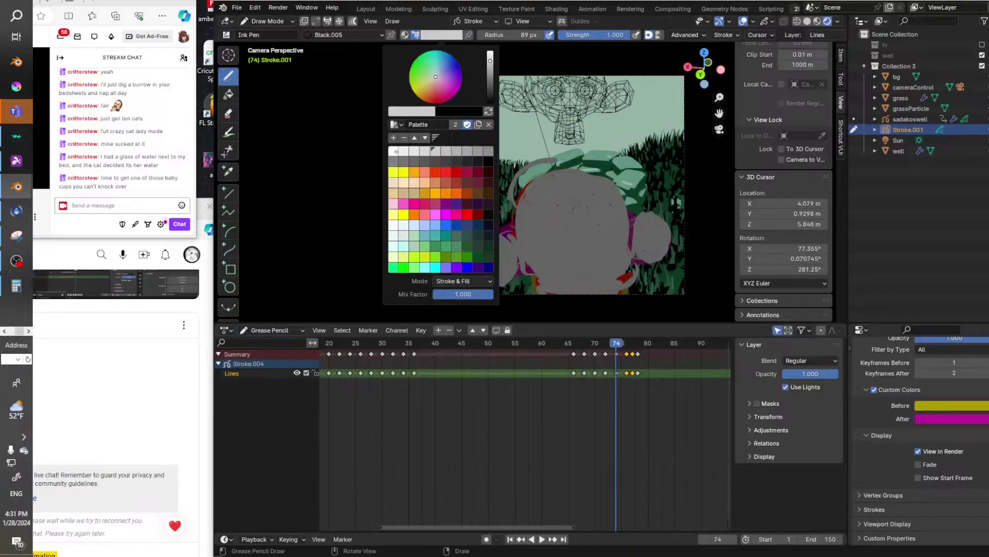
click(402, 150)
mouse_move(567, 293)
mouse_down()
mouse_move(560, 288)
mouse_move(609, 289)
mouse_up()
mouse_move(635, 227)
mouse_down()
mouse_move(634, 259)
mouse_move(631, 245)
mouse_up()
drag(511, 233, 518, 259)
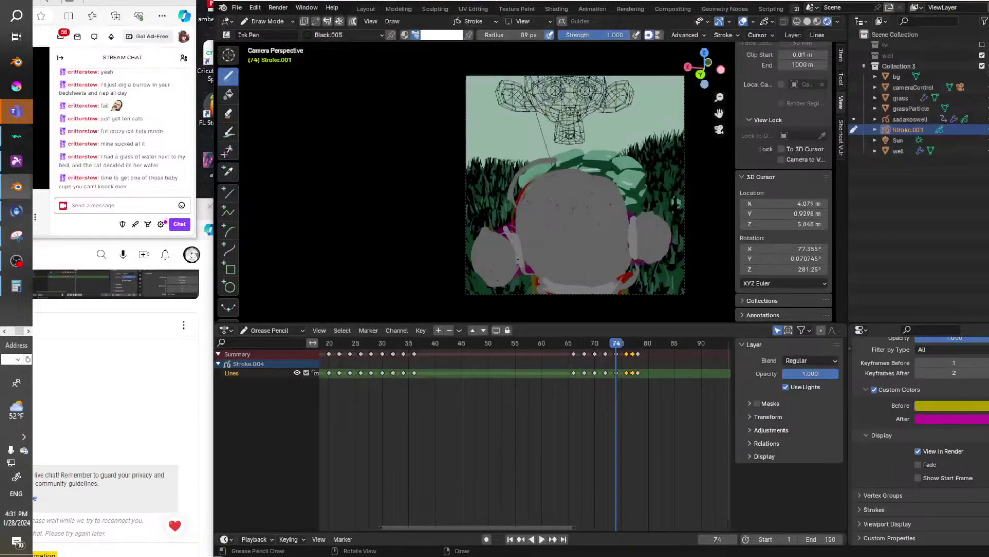
Insert a keyframe at frame 38 for only the selected channels of the Grease Pencil animation.
mouse_move(613, 345)
mouse_down()
mouse_move(595, 346)
mouse_move(612, 347)
mouse_up()
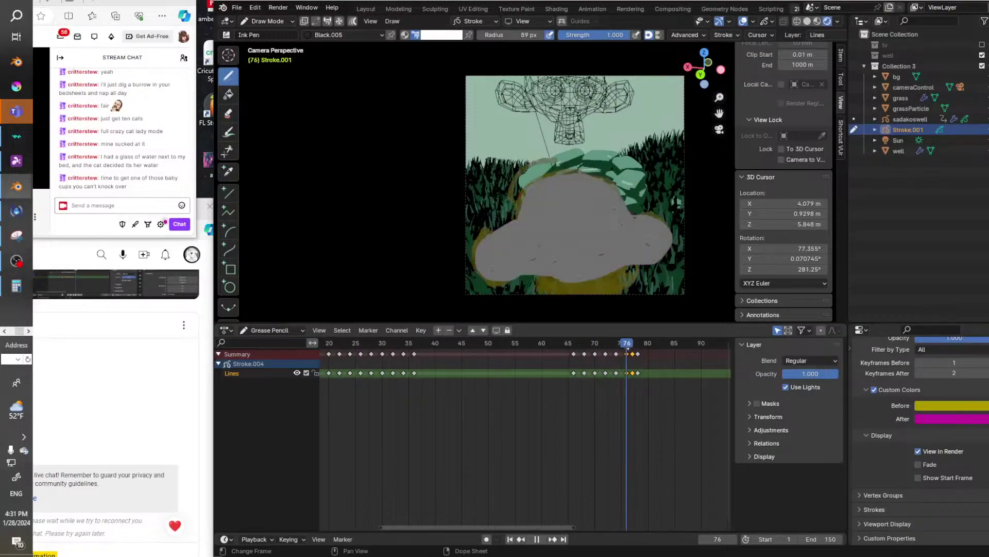
mouse_move(633, 352)
mouse_down()
mouse_move(442, 342)
mouse_move(362, 324)
mouse_move(335, 338)
mouse_move(376, 342)
mouse_move(605, 352)
mouse_move(405, 344)
mouse_move(354, 324)
mouse_move(324, 330)
mouse_move(403, 333)
mouse_up()
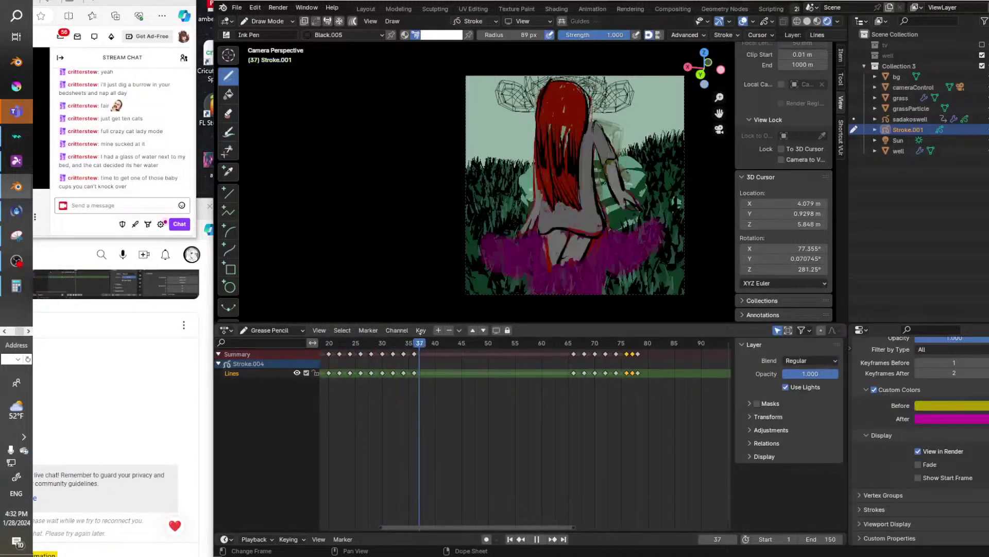
key(space)
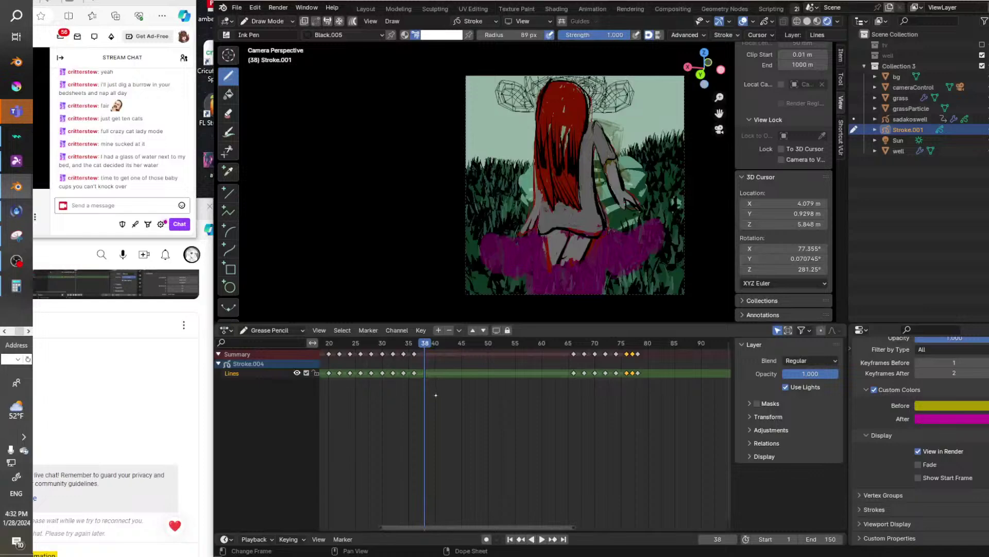
key(i)
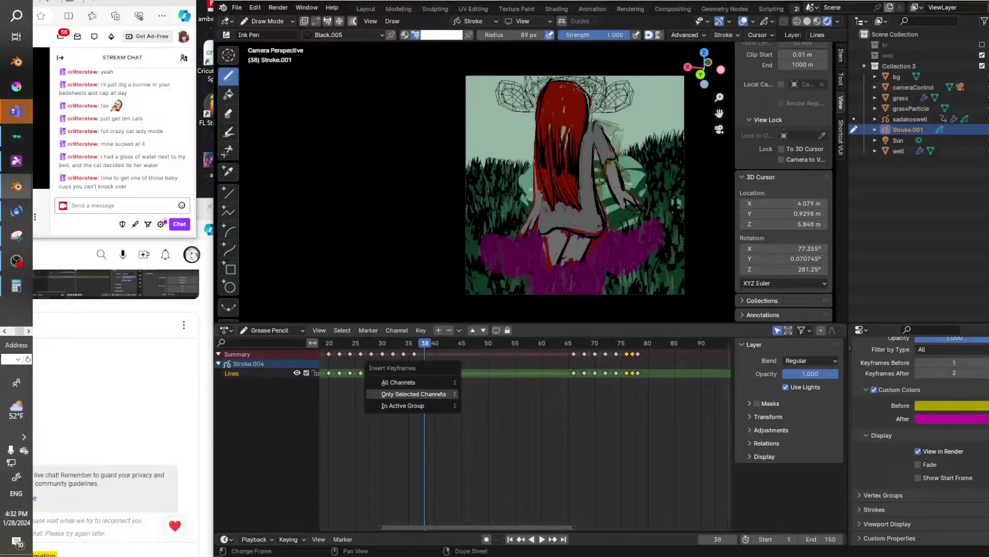
click(444, 394)
drag(425, 354, 408, 353)
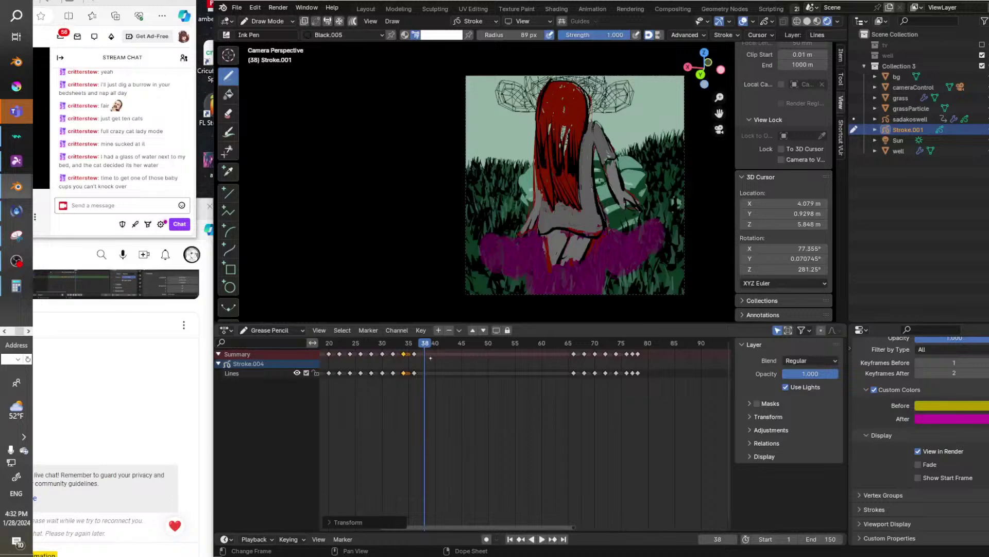
key(ctrl+z)
Play and scrub through the animation to review the figure's movement and the timing around the frame 38 keyframe.
key(space)
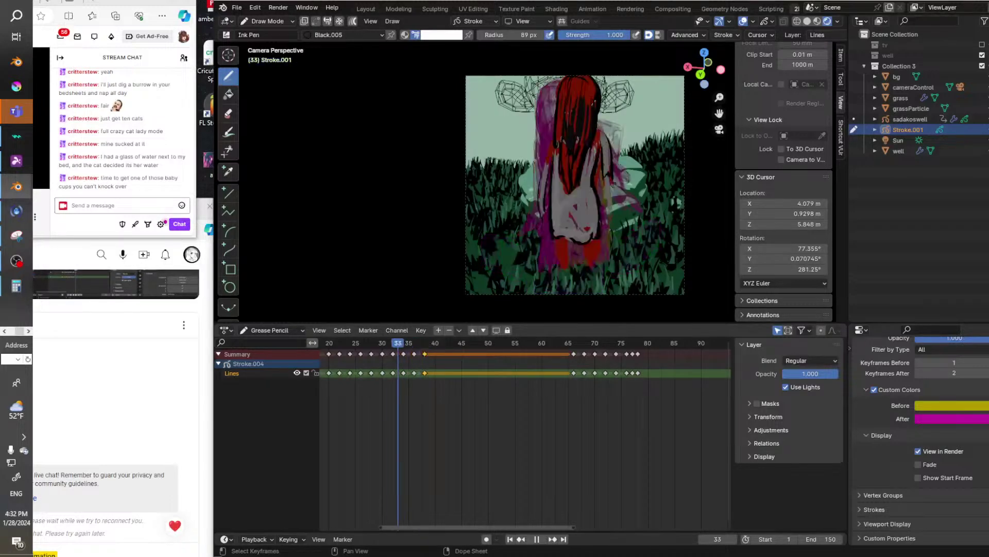
mouse_move(583, 333)
mouse_down()
mouse_move(630, 333)
mouse_move(557, 333)
mouse_move(630, 330)
mouse_move(589, 343)
mouse_move(648, 342)
mouse_move(332, 343)
mouse_up()
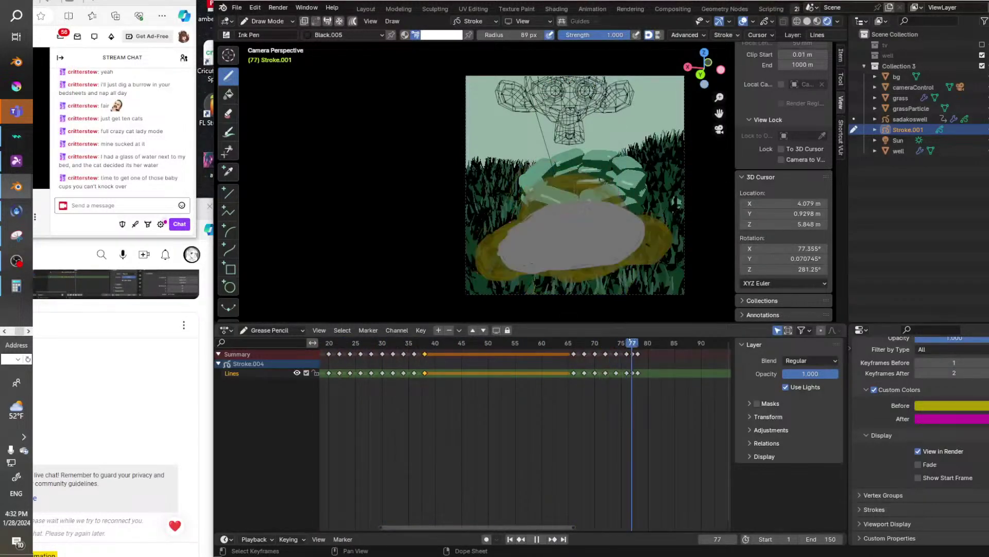
key(shift+ctrl+space)
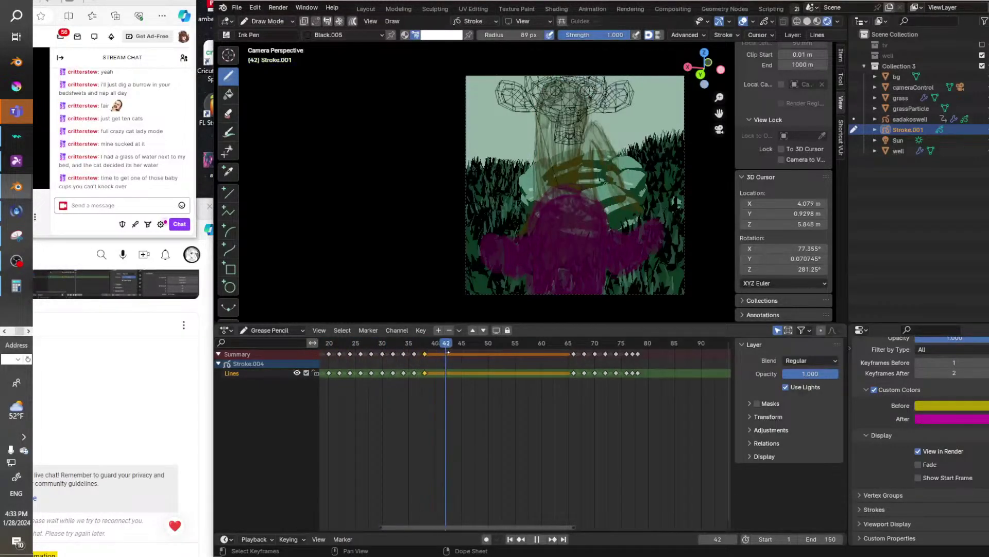
key(Escape)
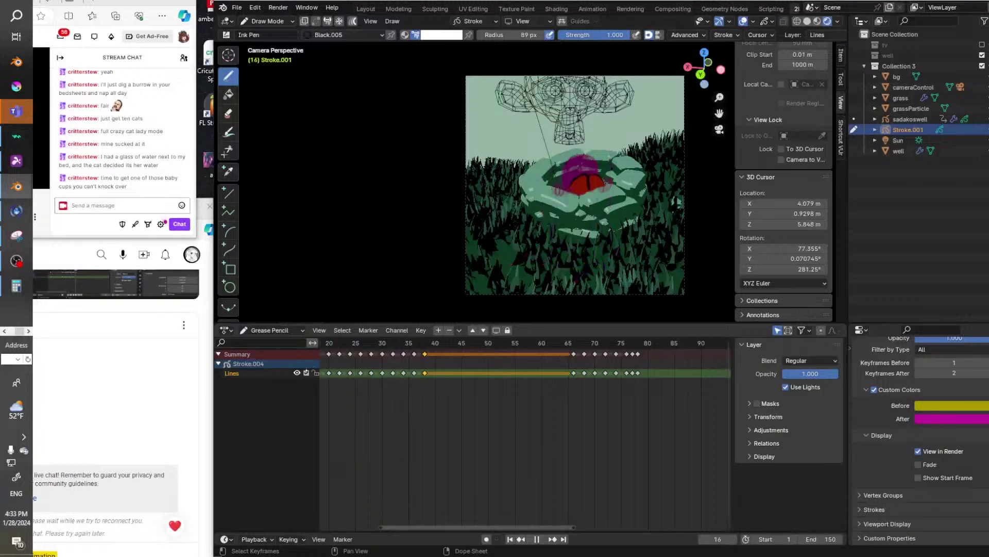
key(space)
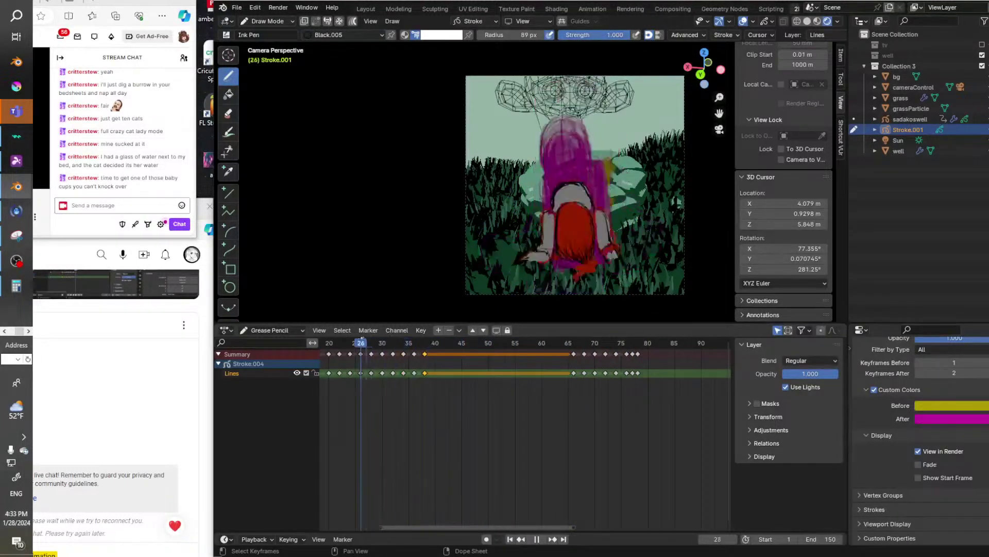
key(Escape)
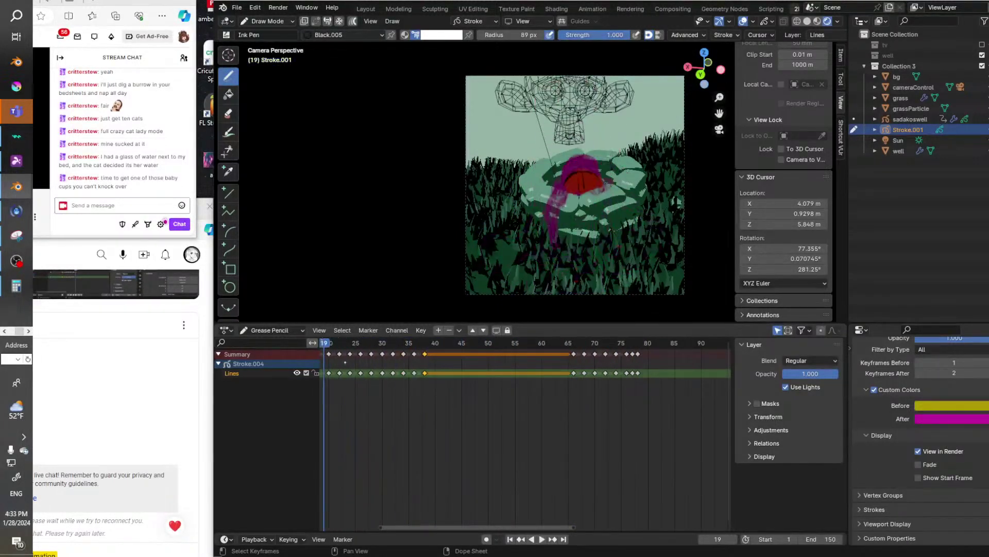
click(541, 539)
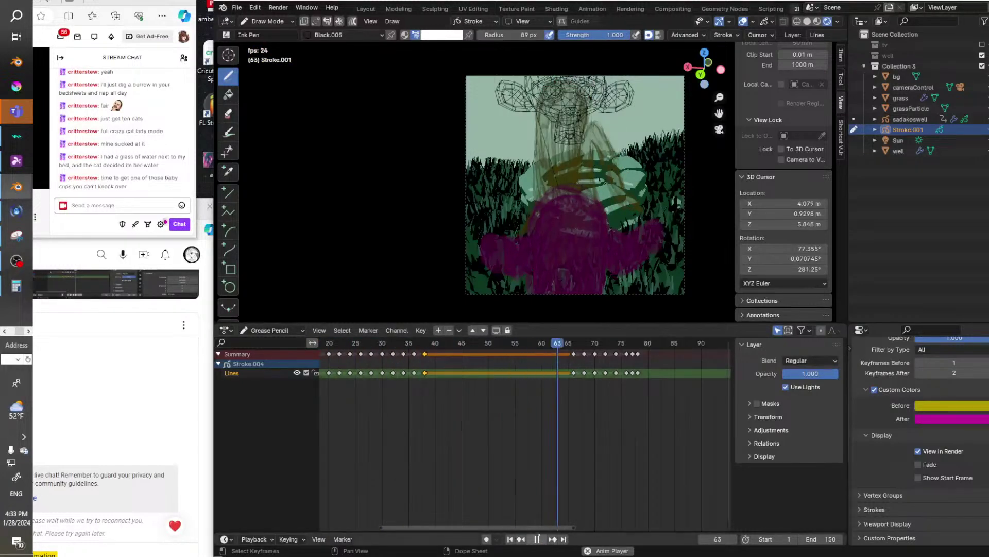
click(538, 539)
key(shift+ctrl+space)
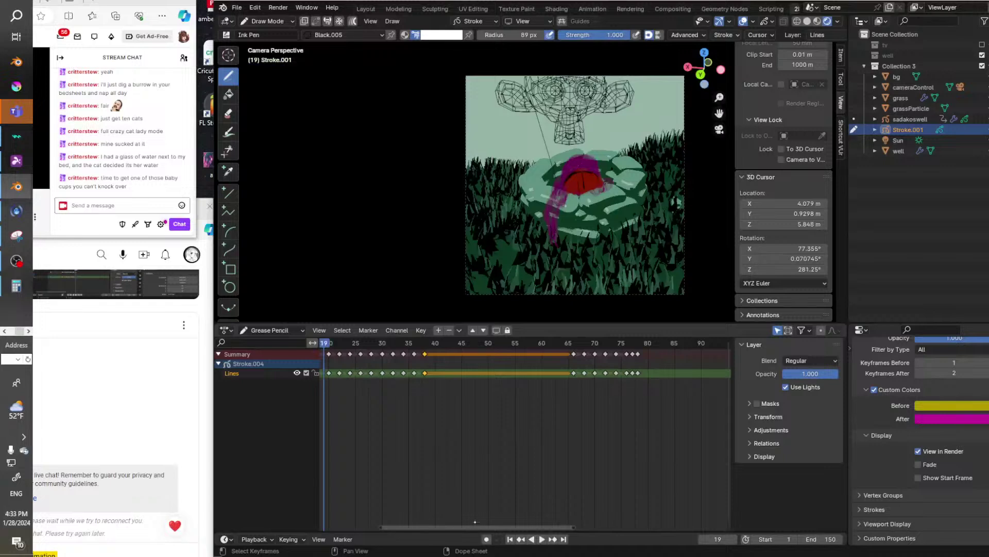
middle_drag(361, 443, 479, 443)
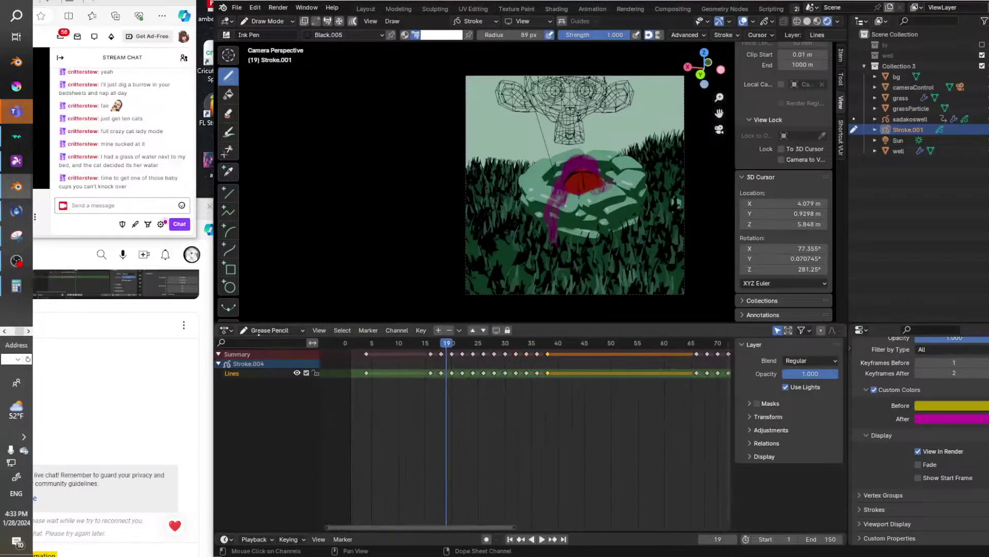
Switch to Object Mode, move the frame 38 keyframe to frame 40, and return to frame 36.
click(265, 21)
click(268, 30)
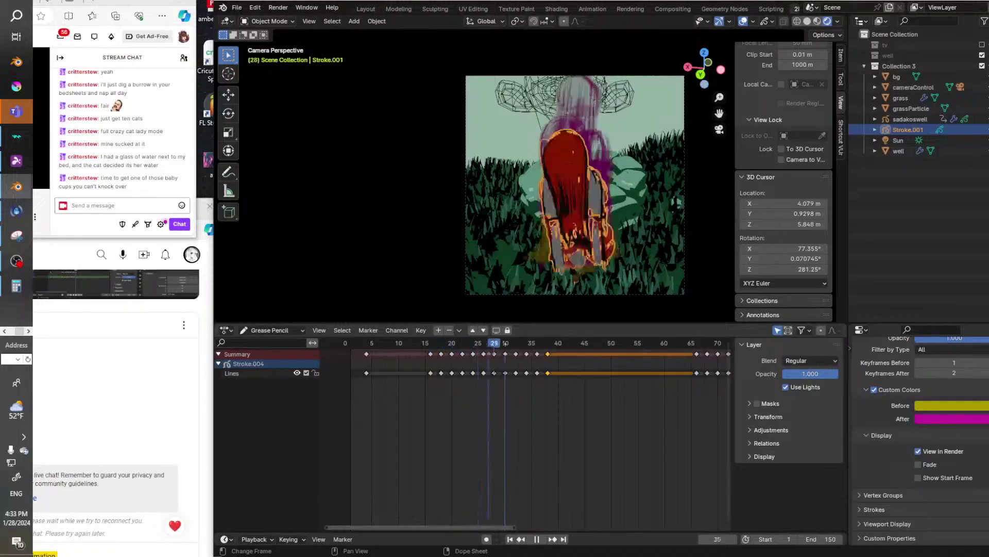
key(space)
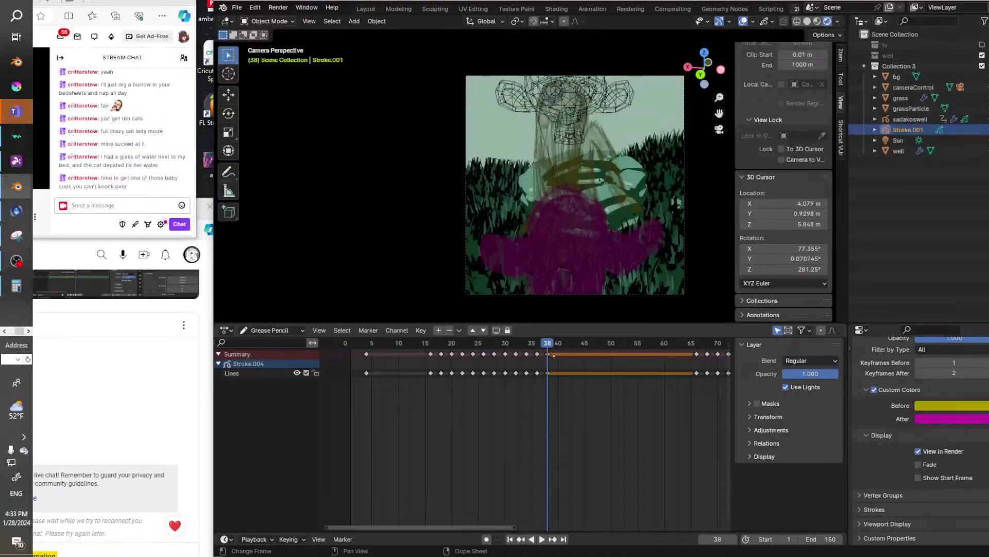
mouse_move(554, 356)
mouse_down()
mouse_move(564, 357)
mouse_move(536, 343)
mouse_up()
key(Escape)
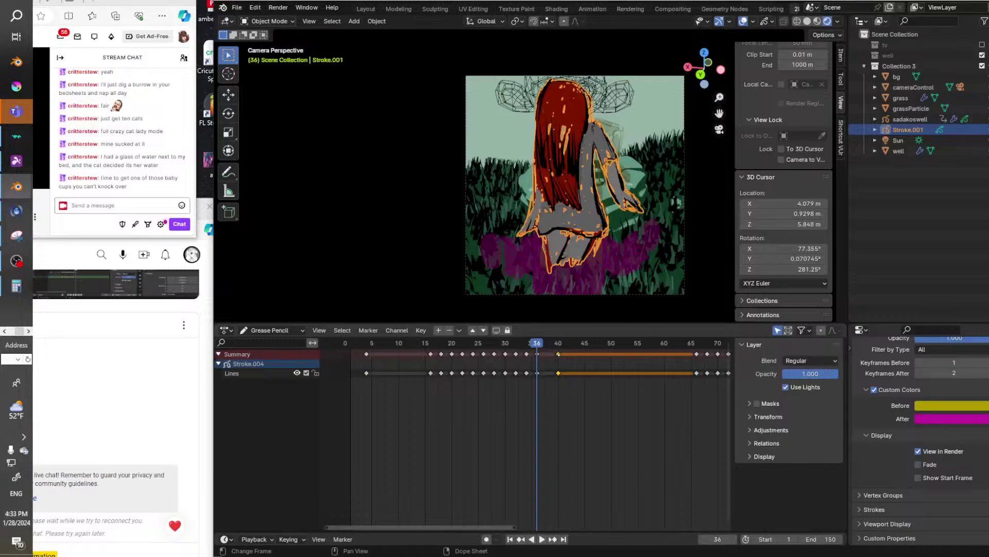
Try shifting the frame 18 keyframe to frame 19, and undo the recent keyframe moves back to the frame 38 keyframe.
click(441, 354)
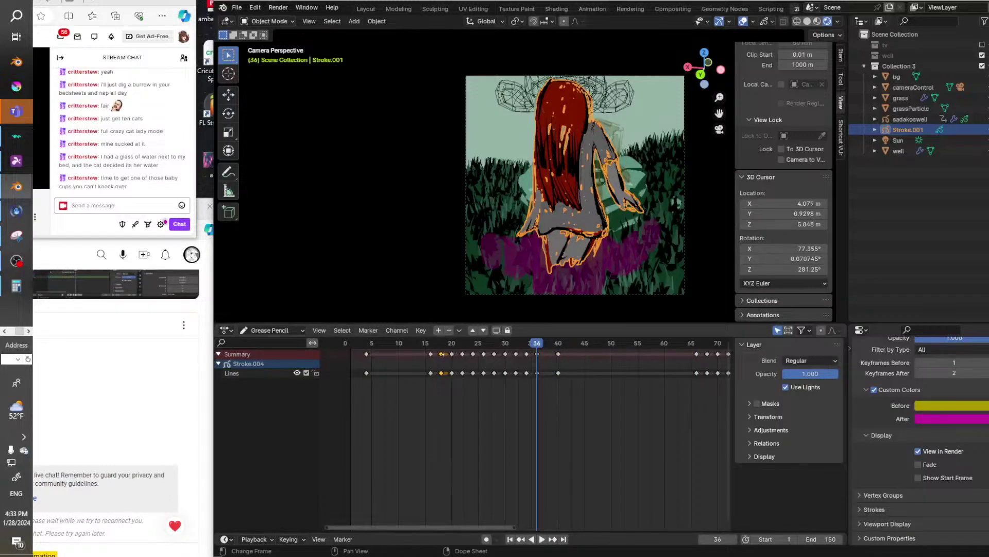
key(g)
click(452, 354)
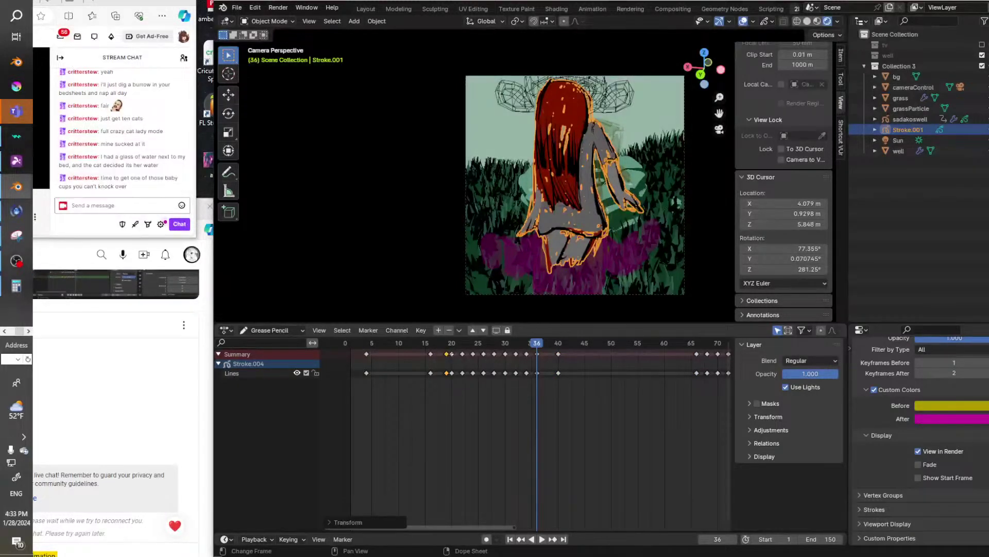
click(452, 354)
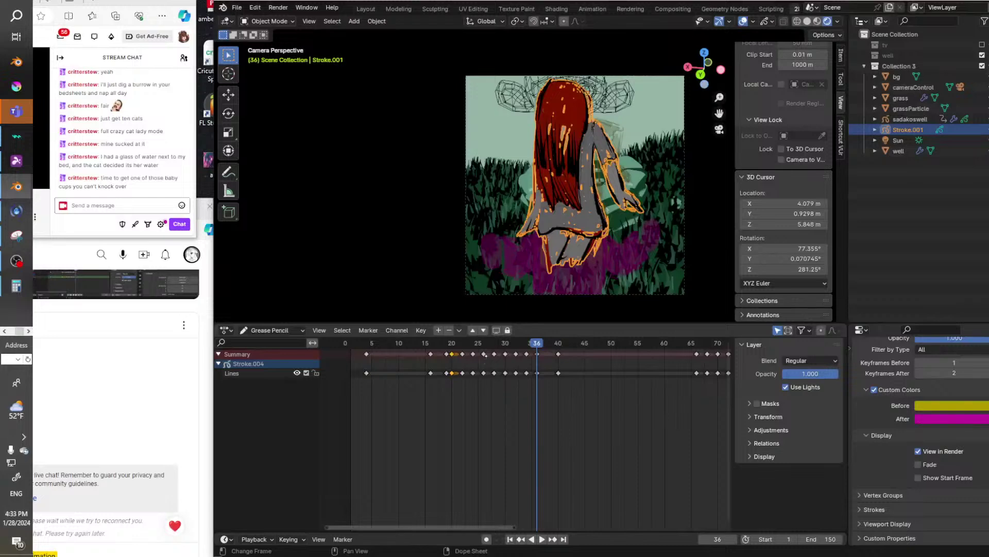
key(ctrl+z)
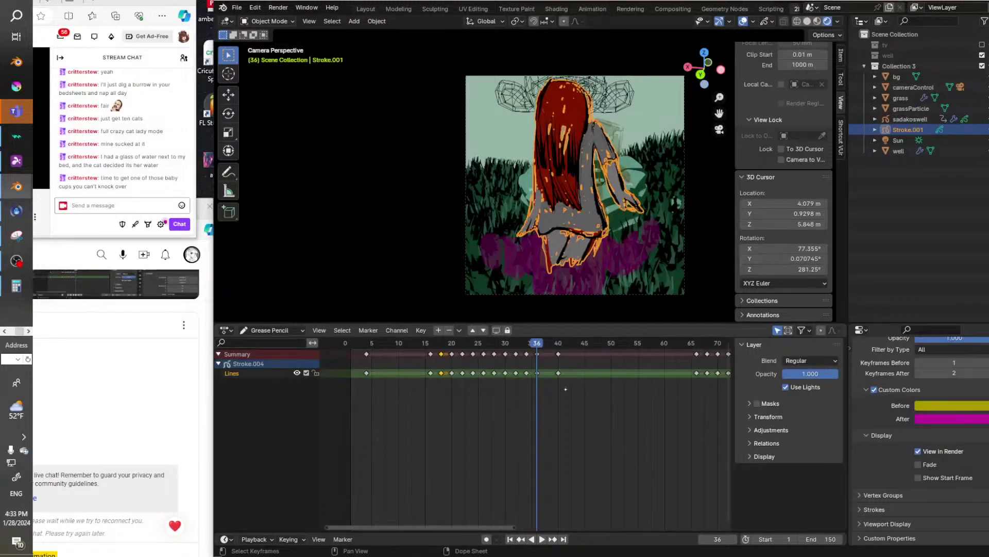
key(ctrl+z)
key(ctrl+z)
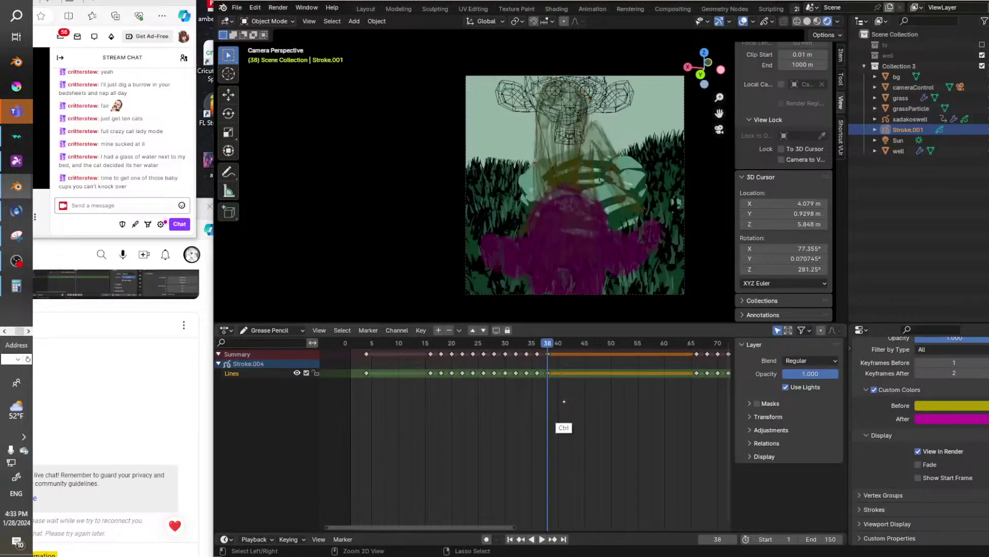
Scale the spacing of the keyframes from frame 16 to 38 by 2 and move them 23 frames later, starting at frame 17.
click(564, 401)
drag(561, 392, 416, 341)
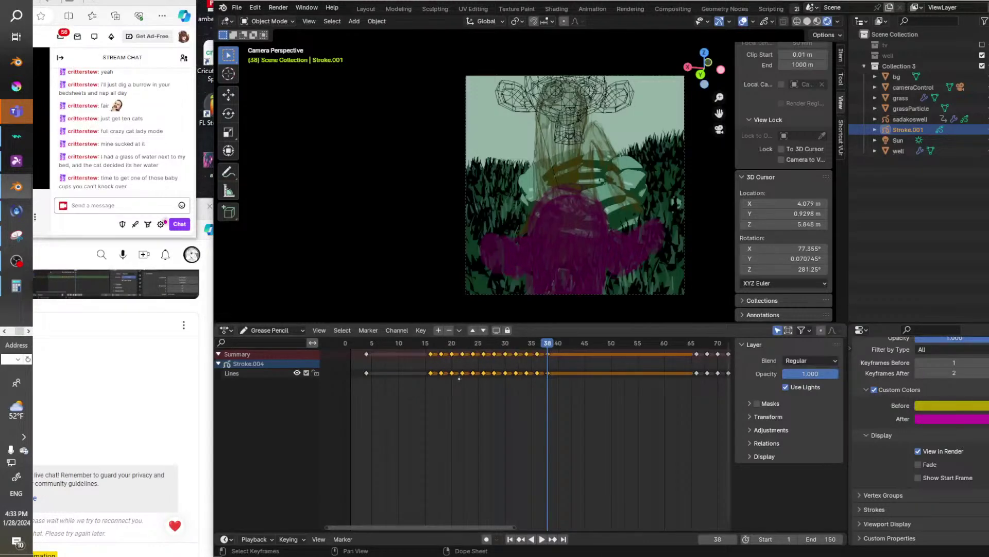
key(s)
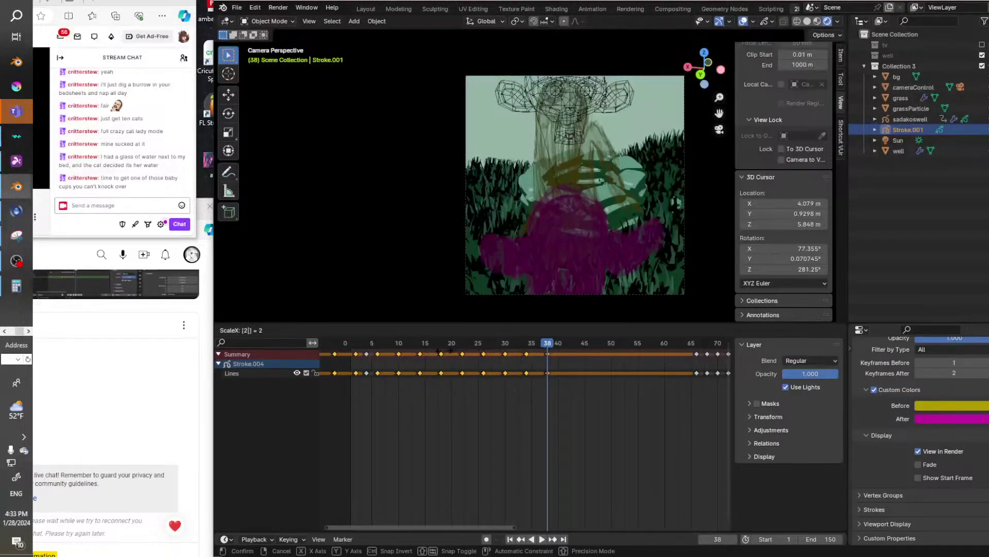
click(391, 351)
key(g)
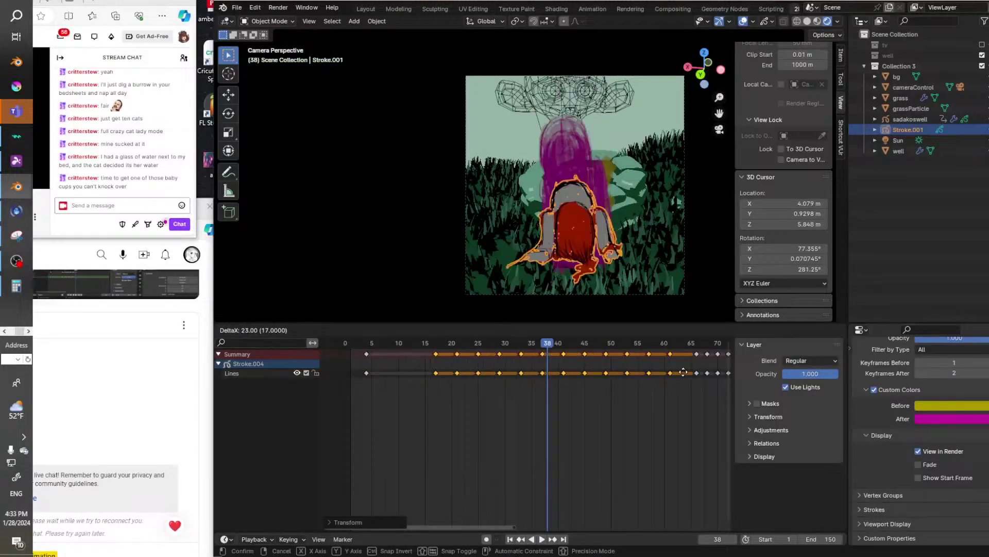
click(684, 373)
Scrub back and play the animation from the early frames to review the new keyframe spacing.
drag(543, 345, 436, 344)
key(space)
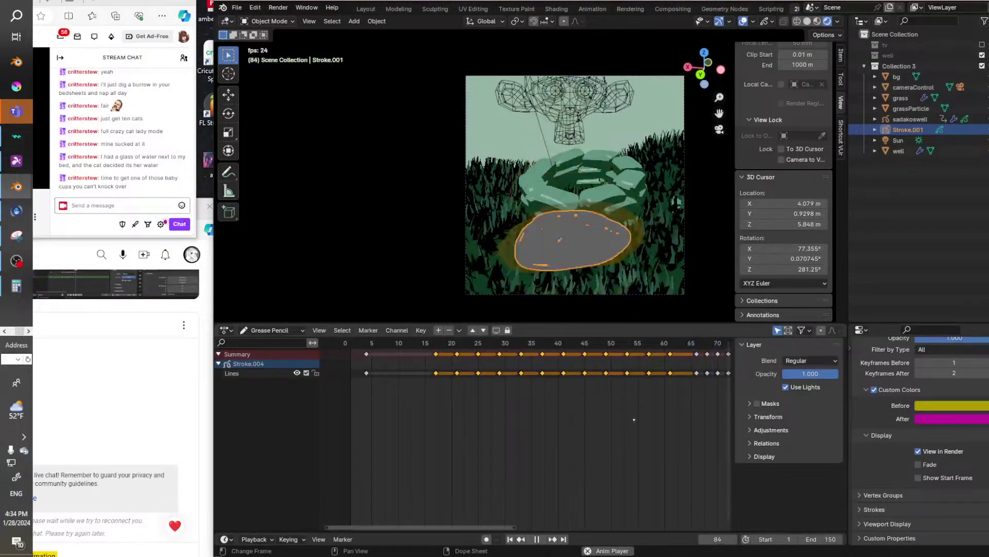
key(space)
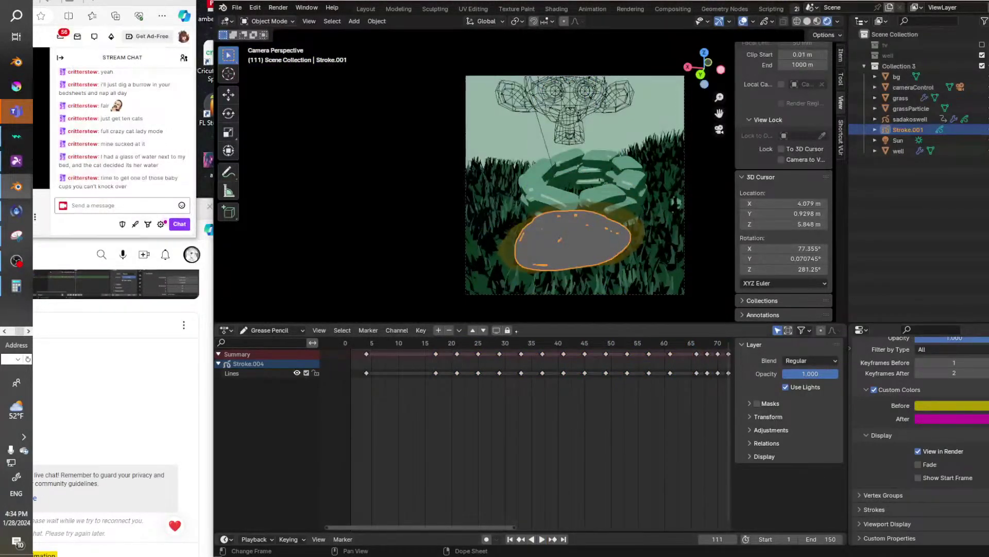
mouse_move(400, 348)
mouse_down()
mouse_move(344, 348)
mouse_move(389, 344)
mouse_move(361, 344)
mouse_up()
click(532, 539)
click(536, 538)
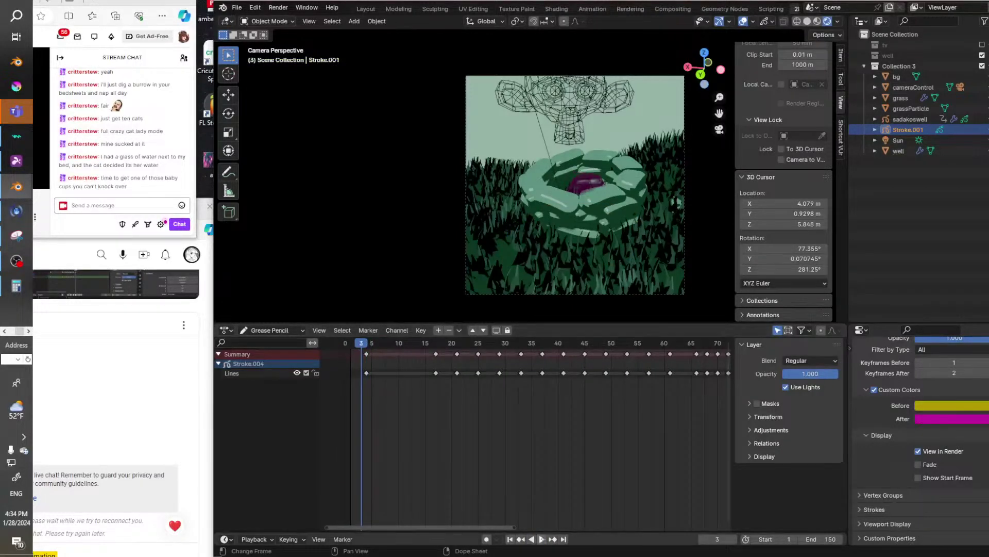
click(541, 539)
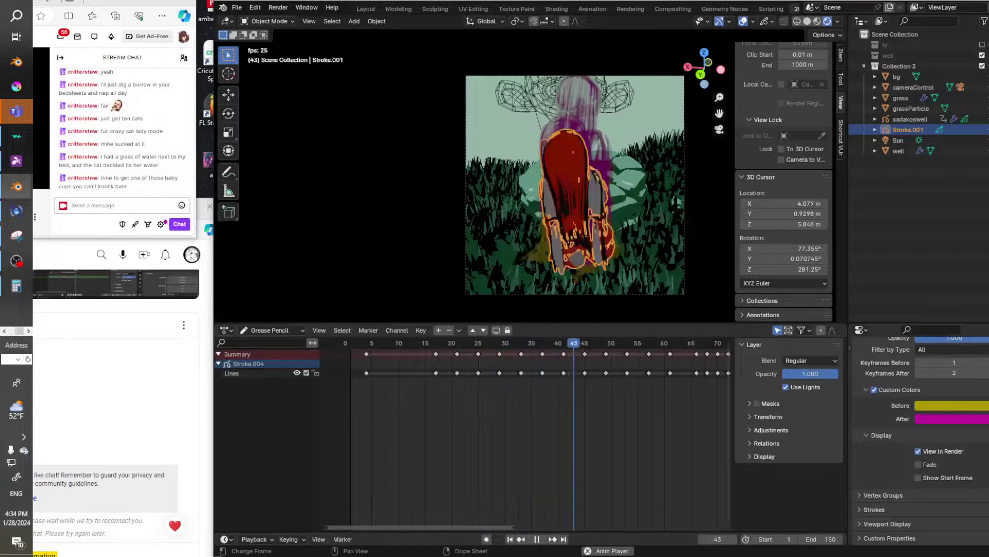
Turn off View in Render for the onion skinning and replay the animation from the start.
click(918, 452)
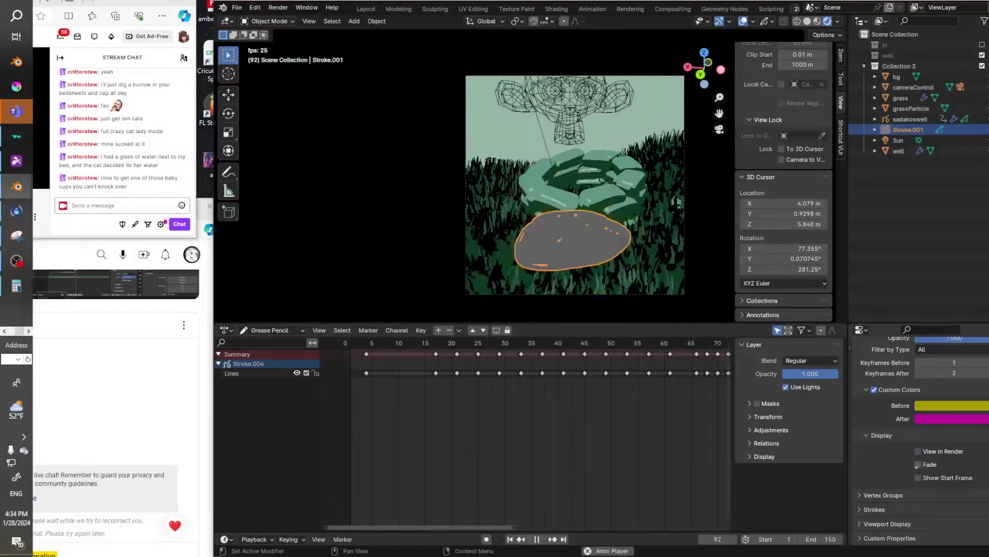
drag(447, 344, 351, 344)
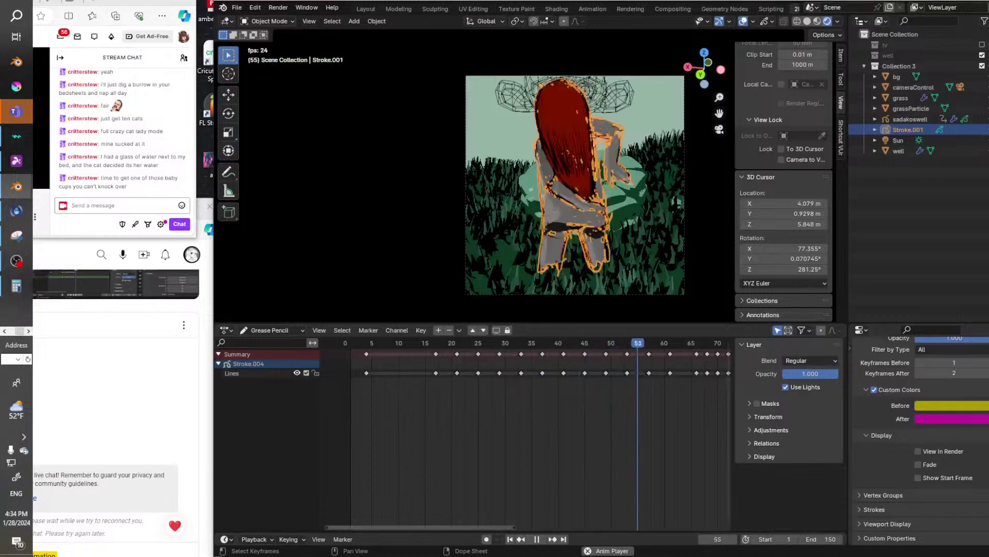
key(space)
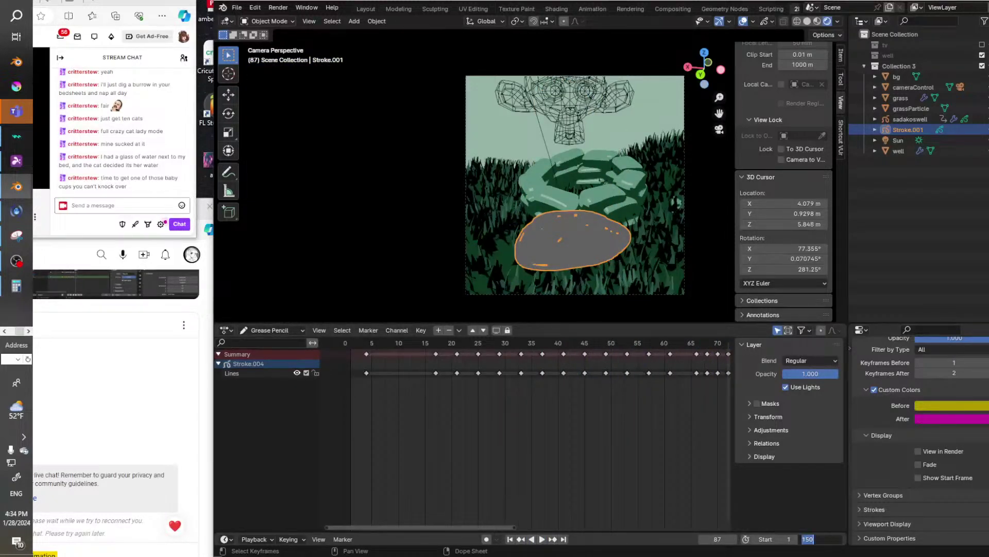
Set the animation's end frame to 200.
key(Return)
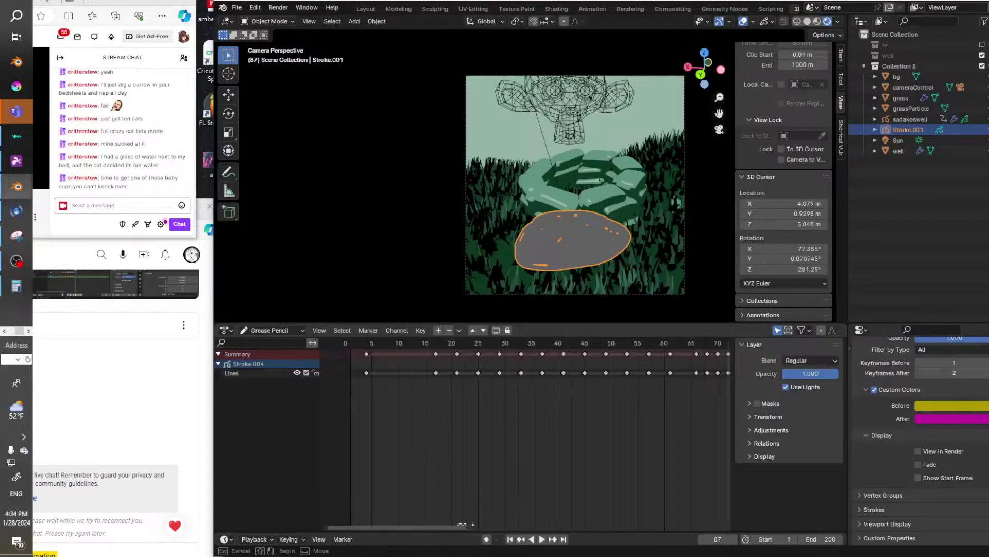
drag(467, 526, 536, 523)
click(532, 539)
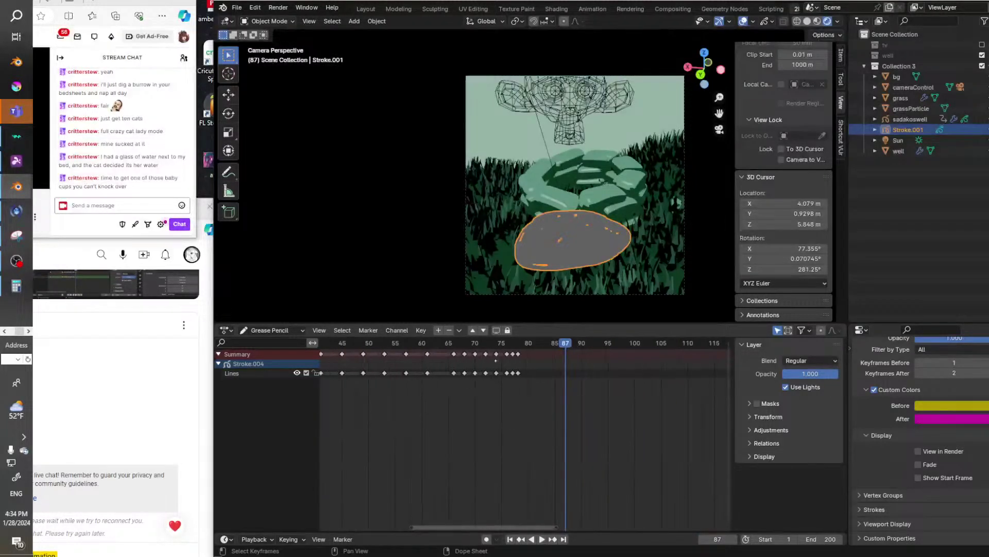
Move the final group of keyframes, from frame 66 onward, later so that it starts at frame 93.
key(Up)
key(Up)
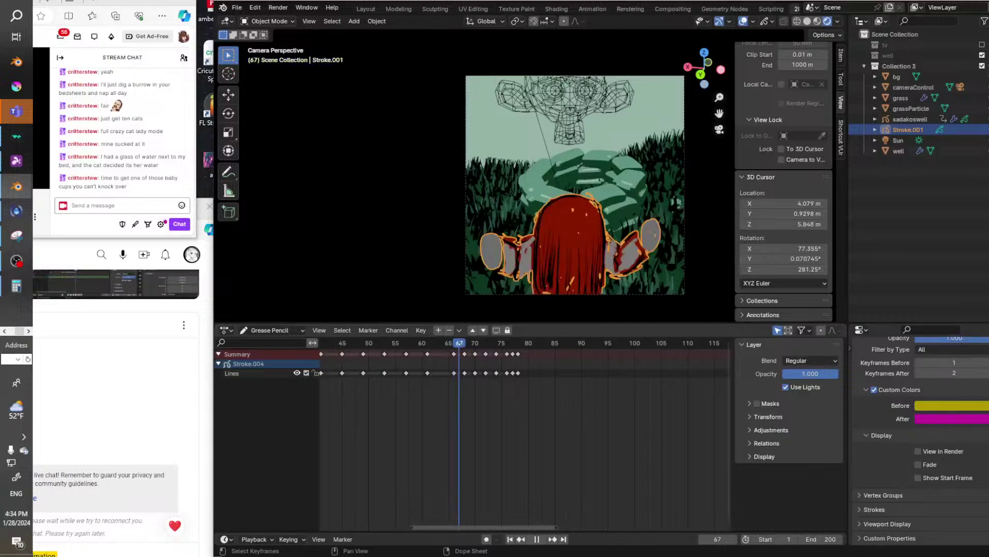
mouse_move(531, 386)
mouse_down()
mouse_move(497, 354)
mouse_move(437, 345)
mouse_move(690, 345)
mouse_move(488, 350)
mouse_up()
key(g)
click(563, 354)
key(space)
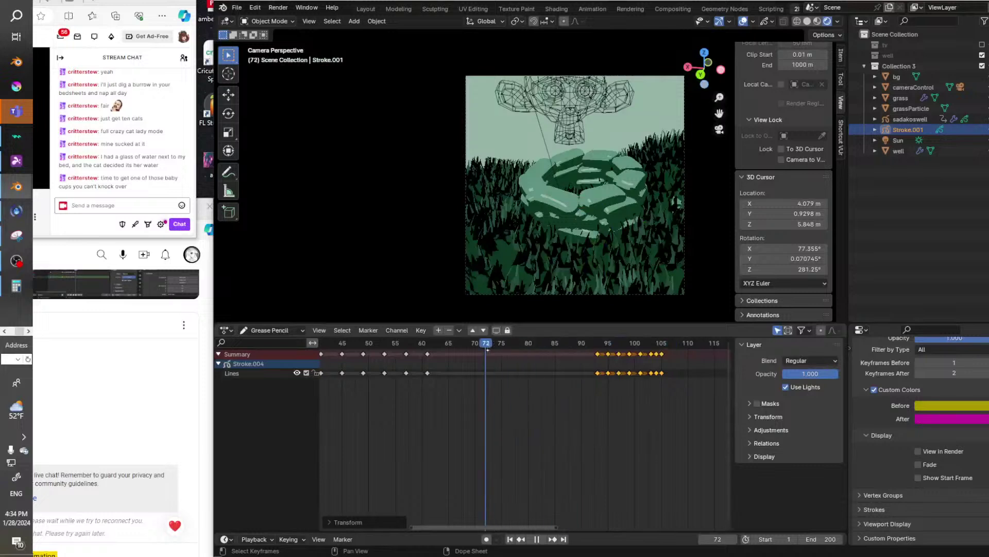
key(space)
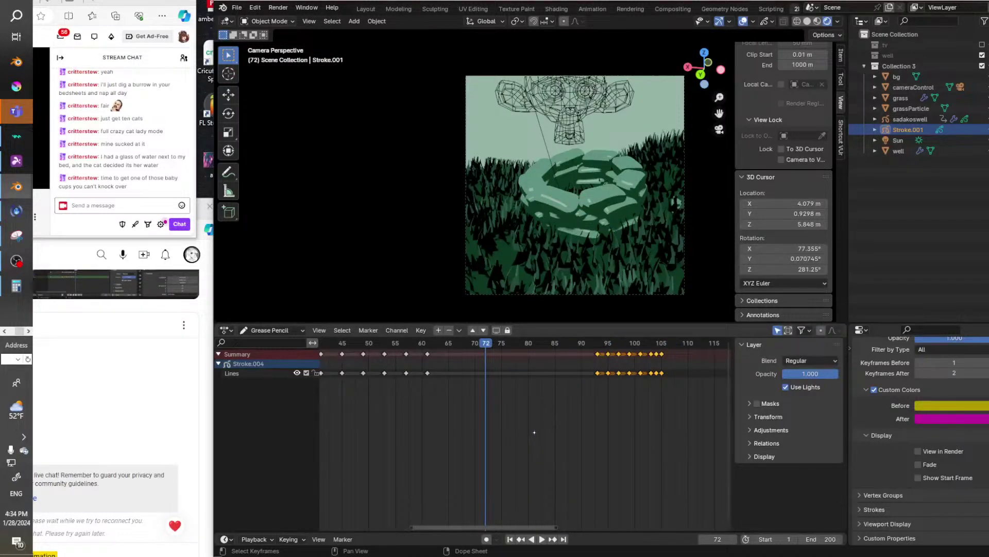
Scale the final keyframe group's spacing by 2 and move the group so that it starts at about frame 173.
key(s)
key(2)
key(Return)
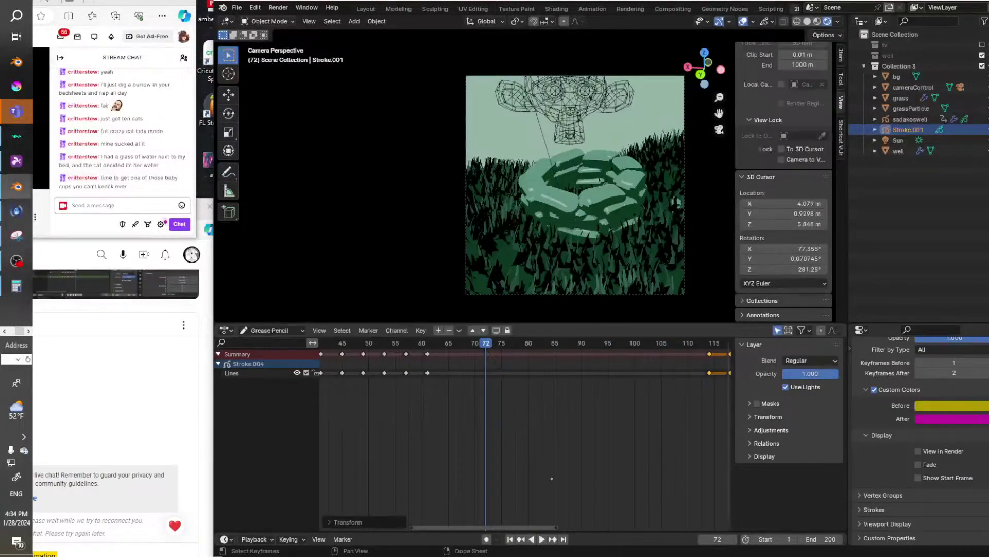
drag(515, 527, 667, 528)
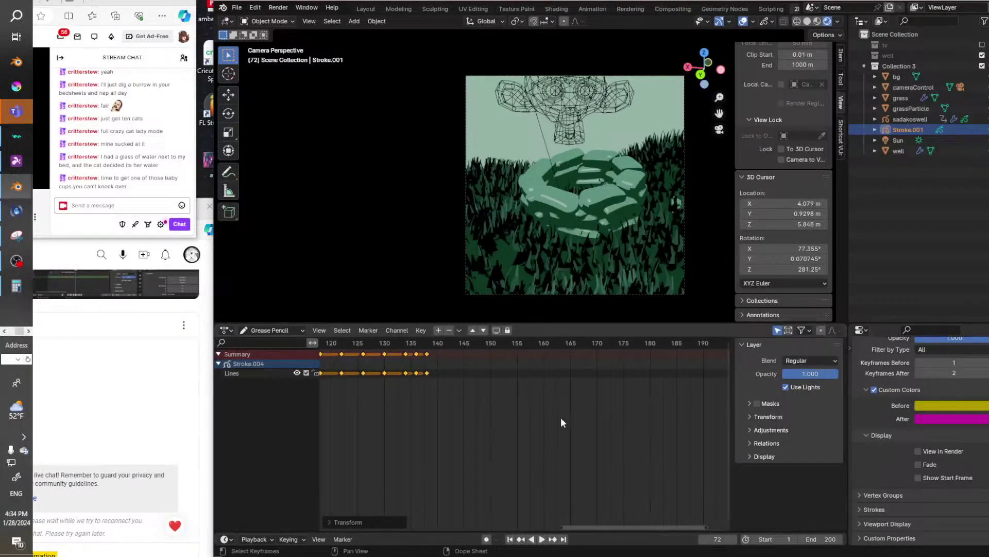
scroll(561, 416, down, 4)
drag(412, 367, 567, 361)
Play the animation repeatedly from the beginning to review the figure's crawl and its timing up to about frame 65.
key(space)
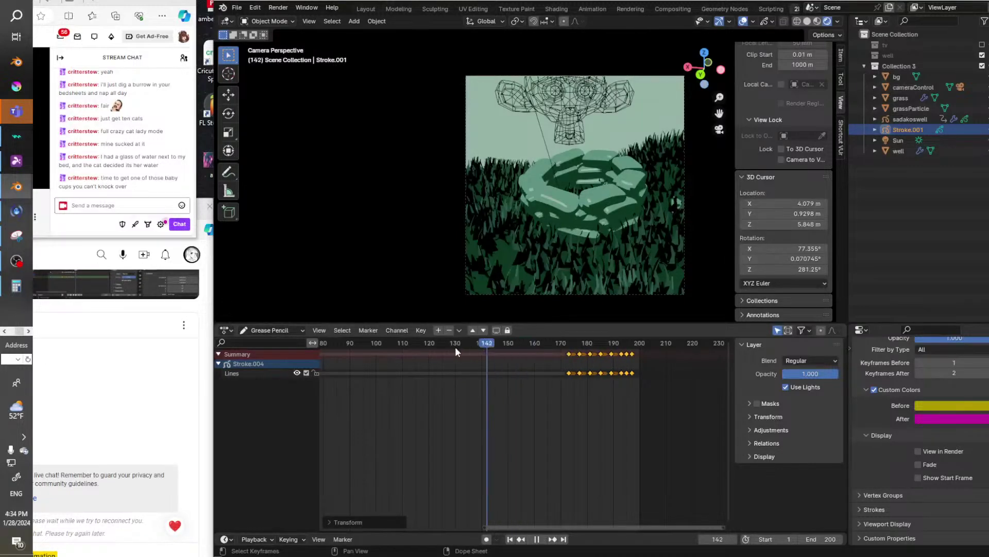
key(space)
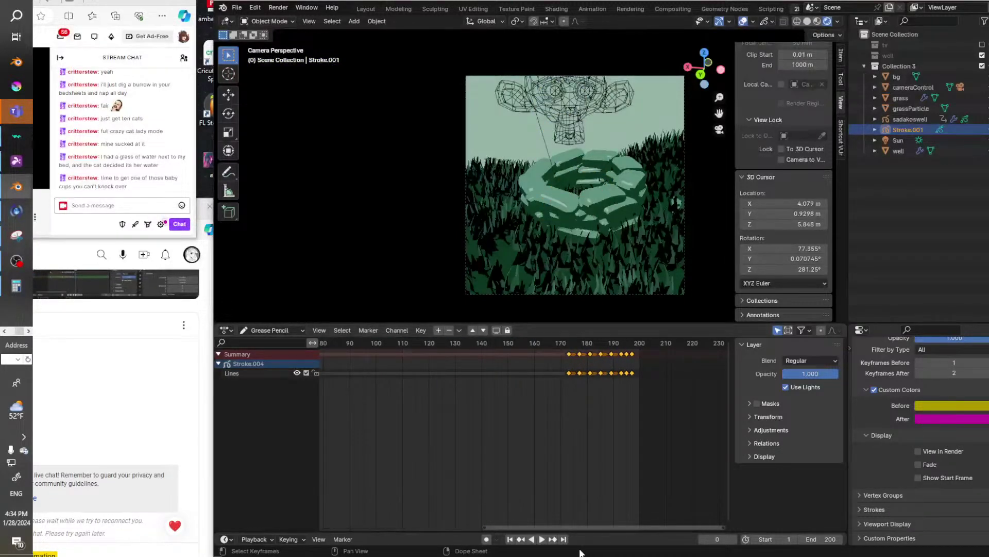
drag(586, 526, 395, 511)
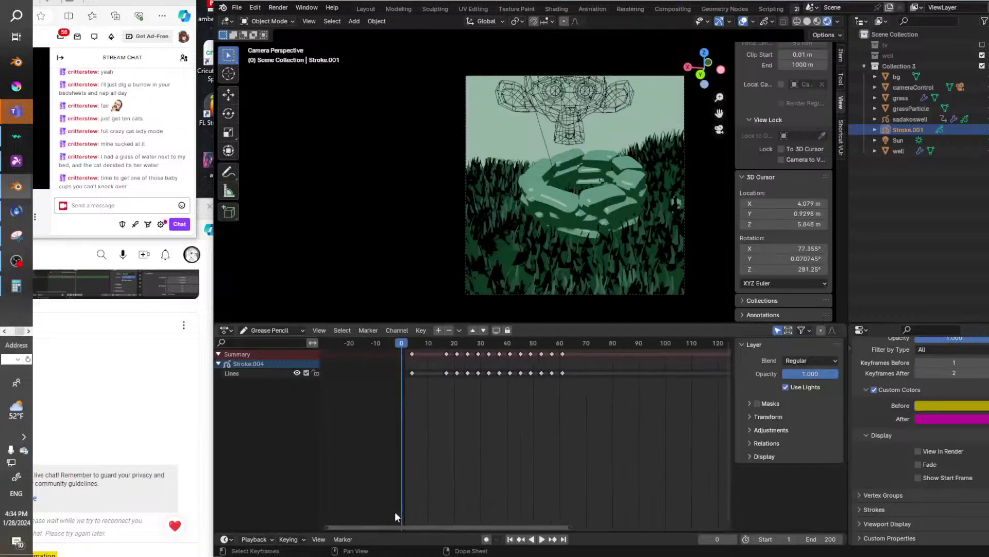
click(545, 540)
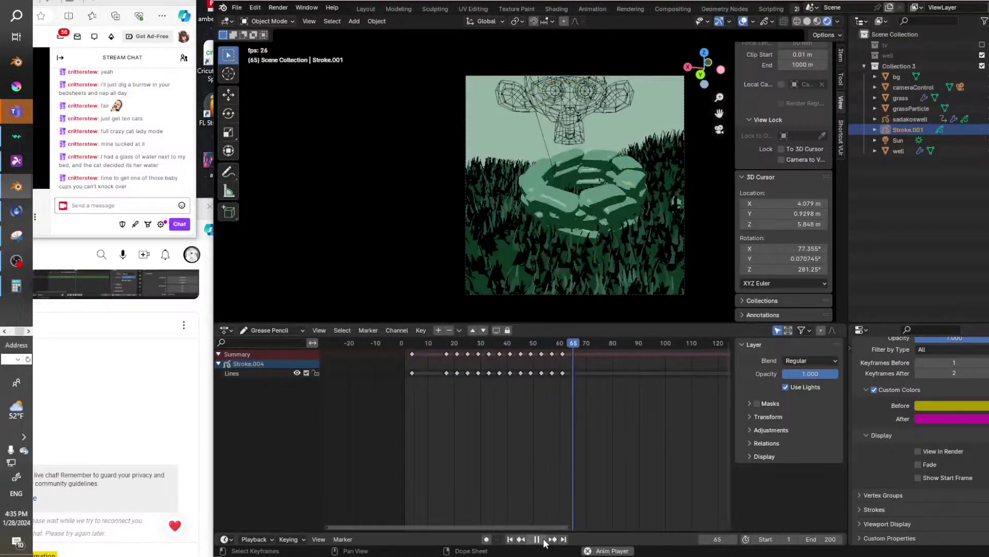
key(space)
drag(589, 344, 336, 325)
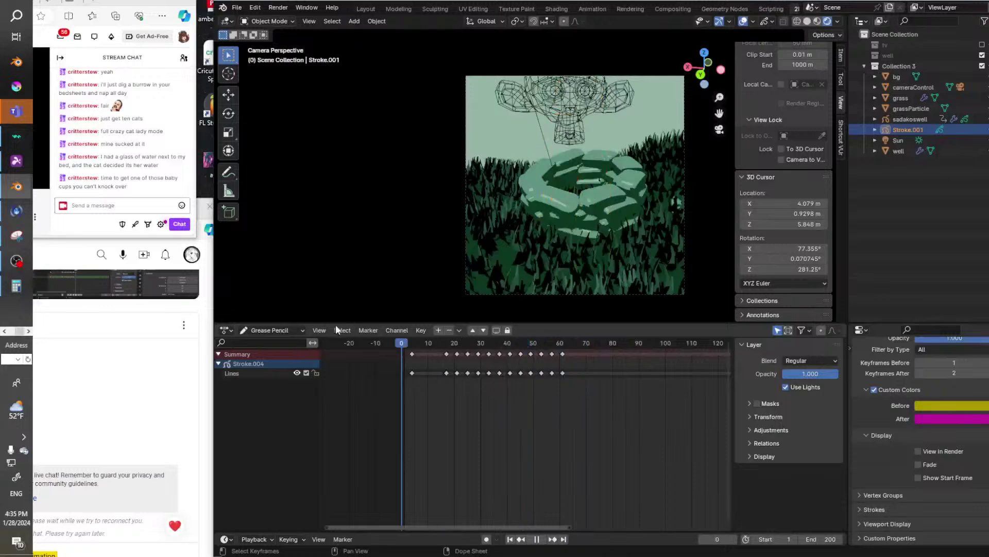
click(542, 540)
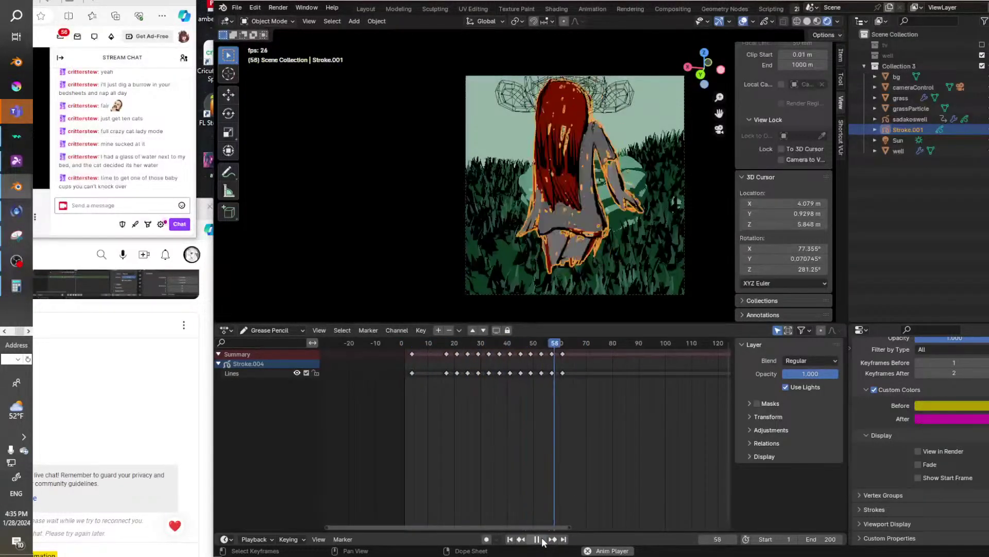
click(542, 540)
drag(592, 342, 413, 342)
click(542, 540)
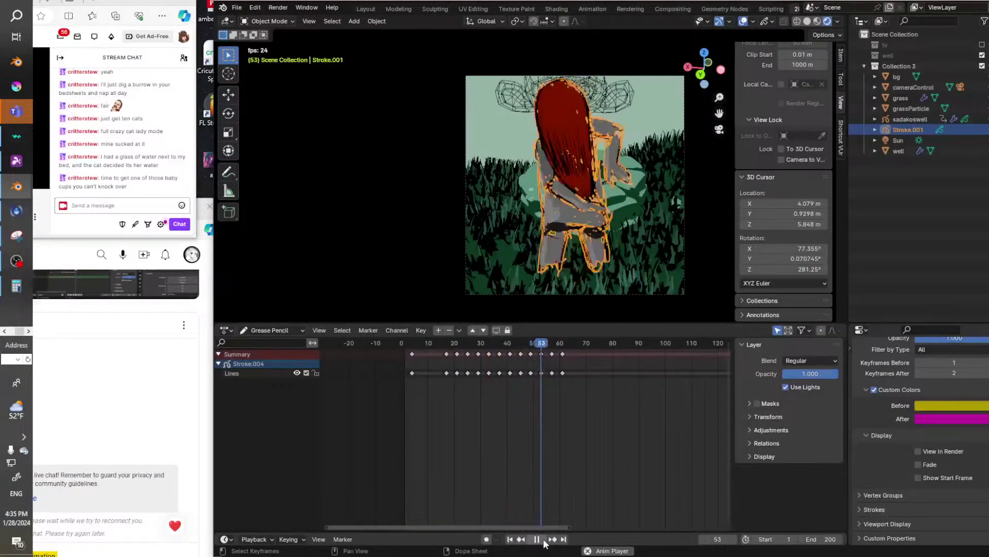
click(543, 540)
Select the keyframes from frame 17 to 61 and shift them one frame later, to frames 18 to 62.
drag(571, 344, 564, 345)
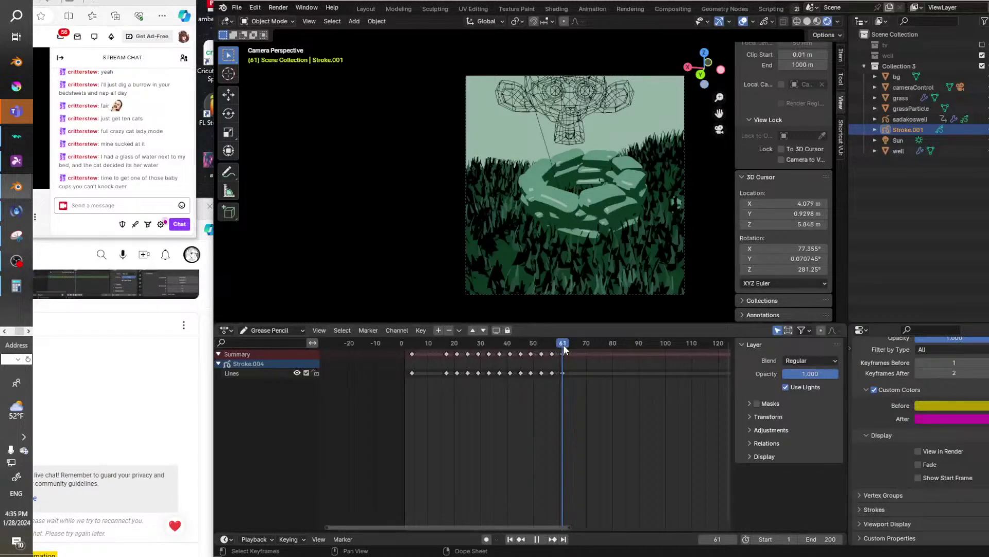
drag(576, 382, 456, 366)
drag(555, 398, 440, 341)
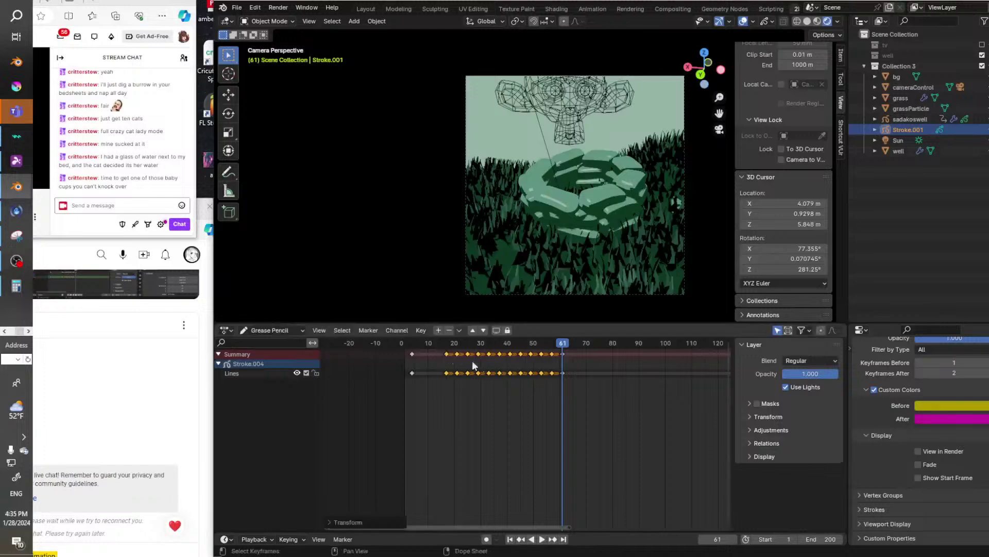
click(576, 392)
drag(576, 392, 454, 355)
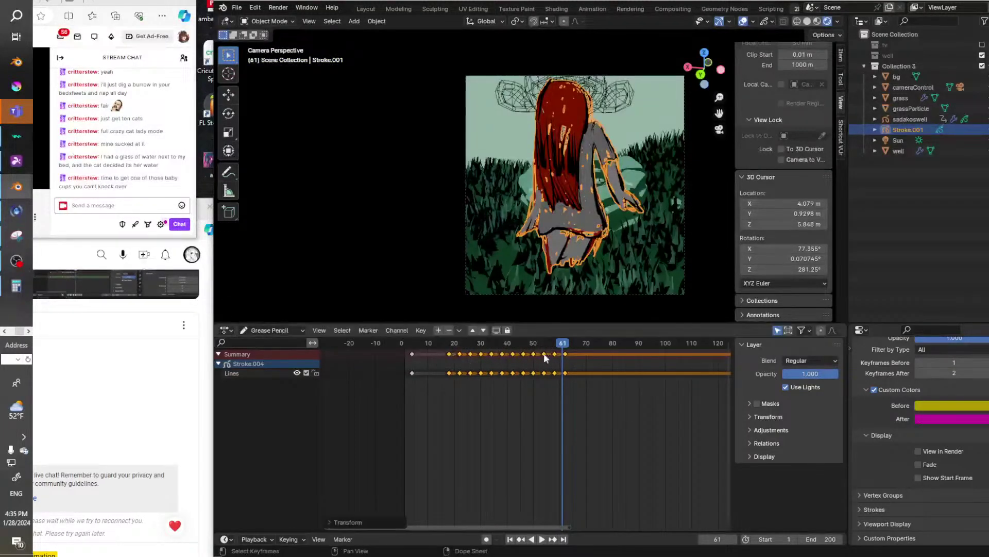
Insert a keyframe at frame 66 on the Lines layer.
drag(568, 341, 576, 349)
click(565, 372)
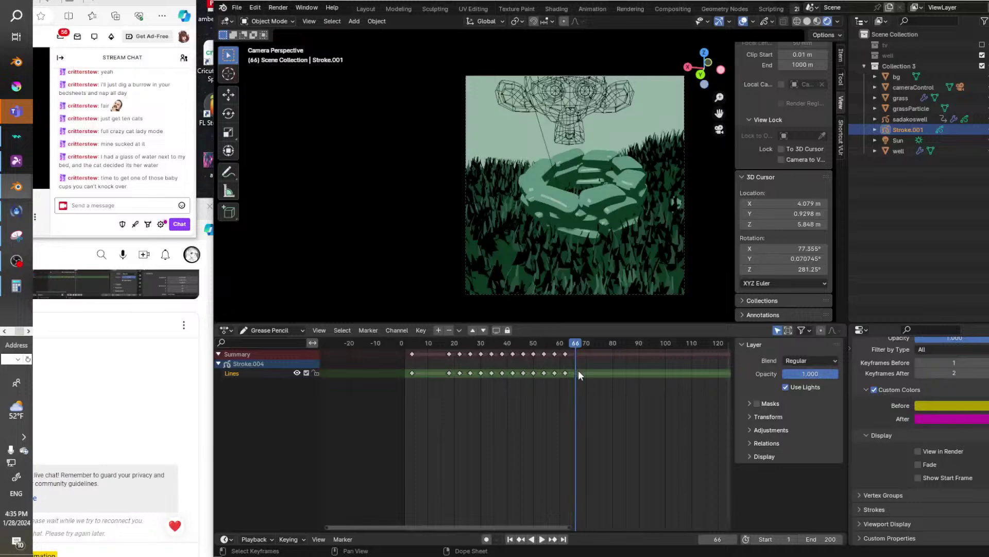
key(i)
click(578, 370)
Replay the animation several times from its first frames to review the crawl's timing past the keyframe at frame 66.
drag(576, 349, 402, 367)
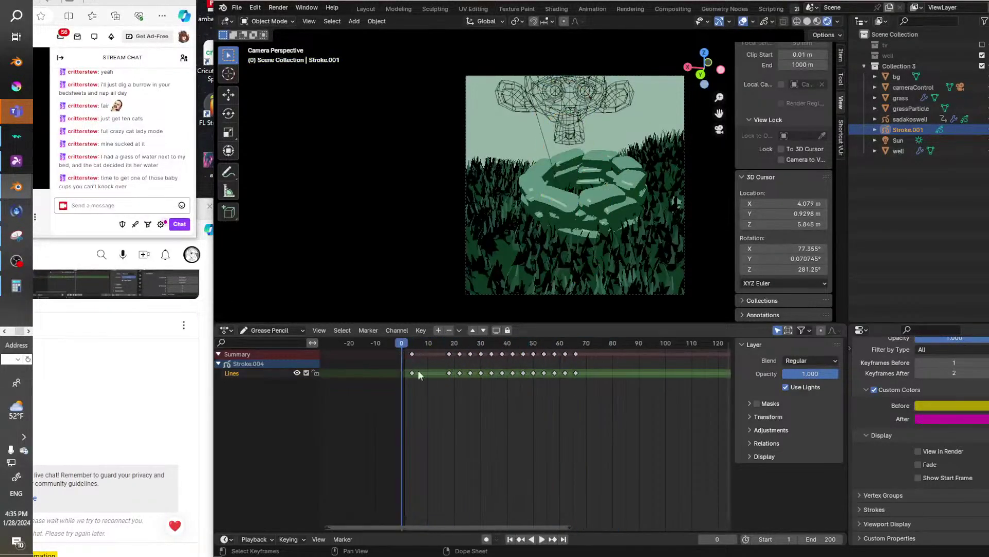
click(542, 540)
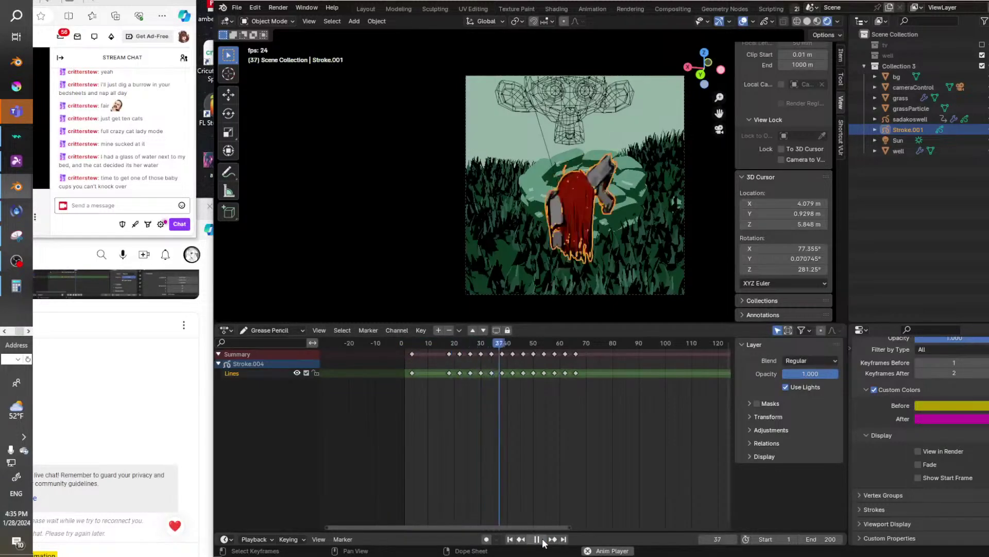
click(537, 539)
drag(548, 346, 412, 348)
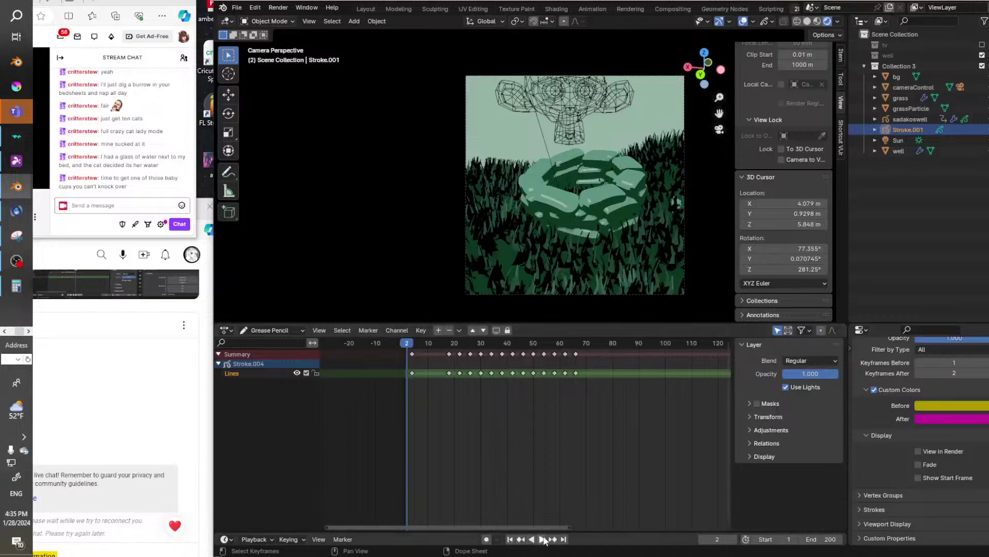
click(543, 539)
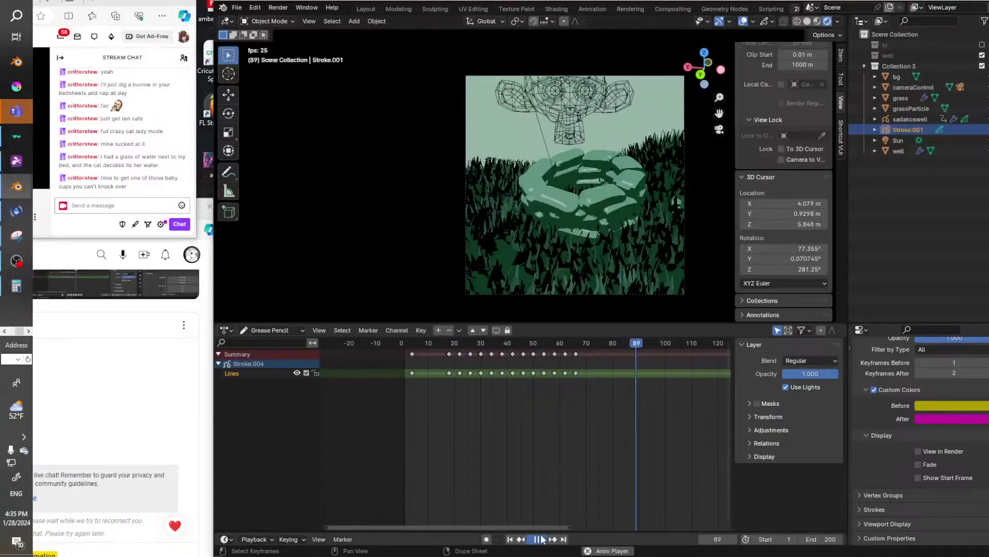
click(541, 539)
scroll(638, 439, down, 5)
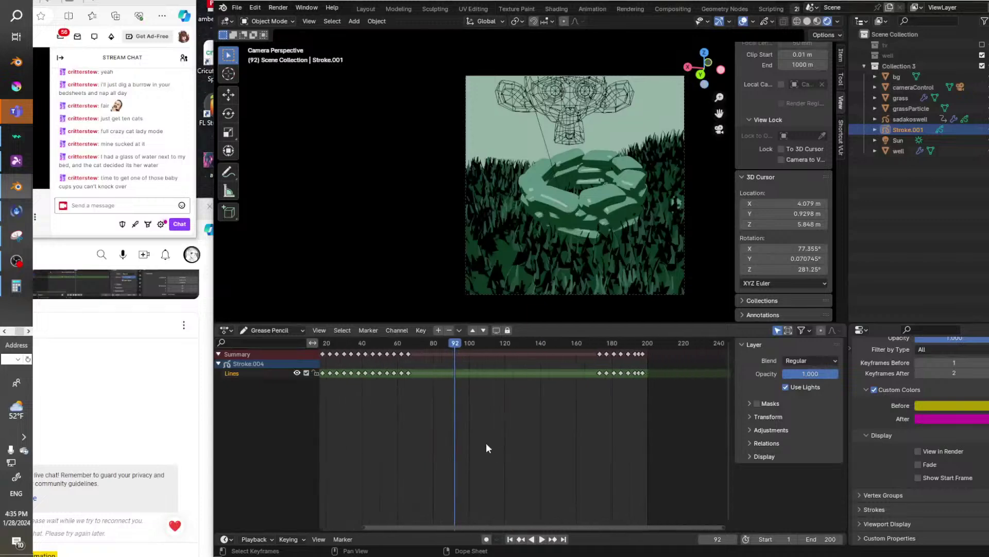
drag(492, 525, 453, 525)
drag(502, 348, 355, 347)
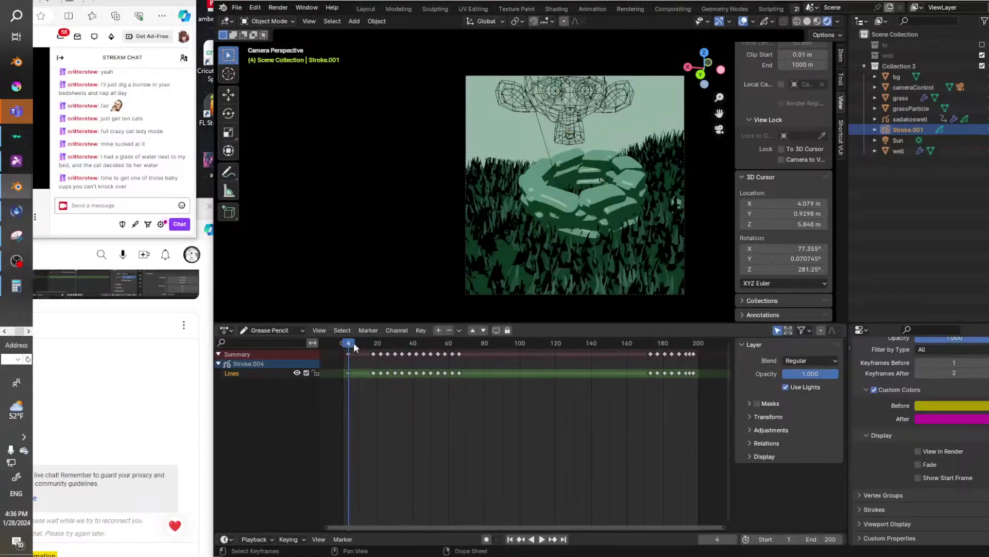
click(541, 541)
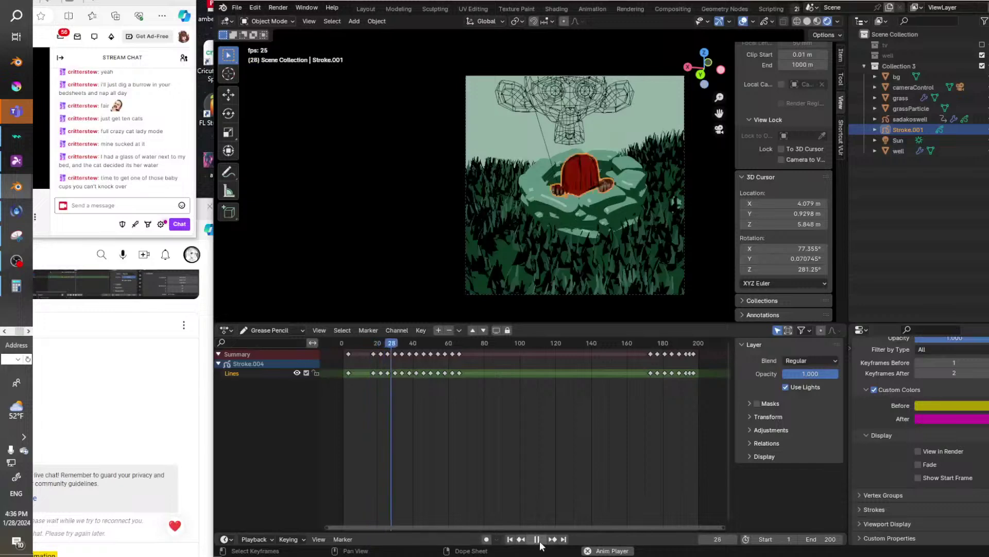
click(537, 540)
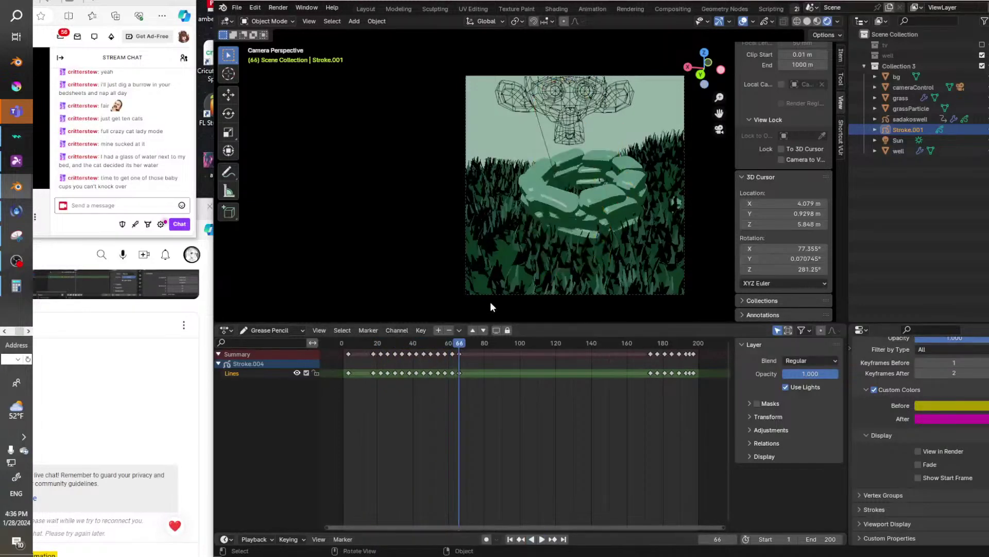
drag(462, 353, 348, 352)
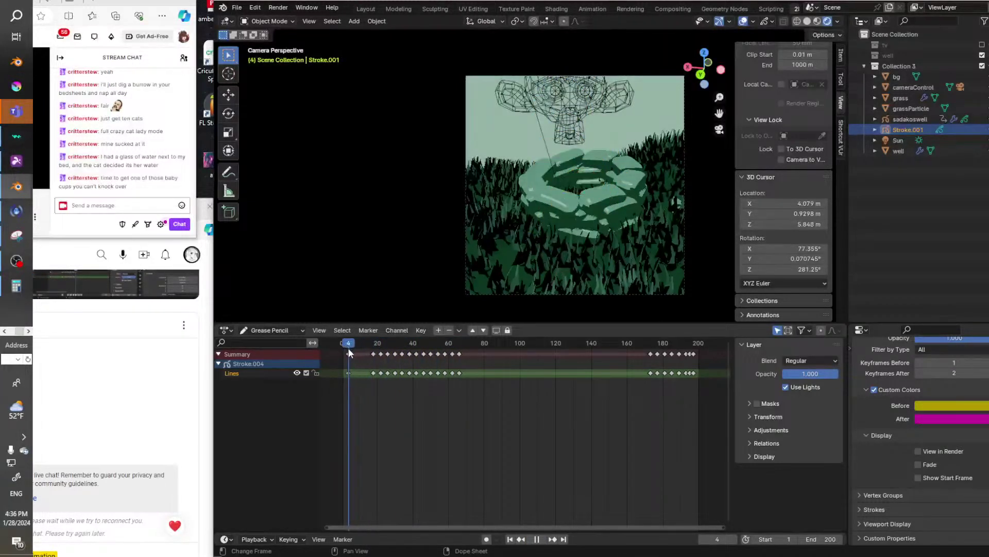
click(544, 539)
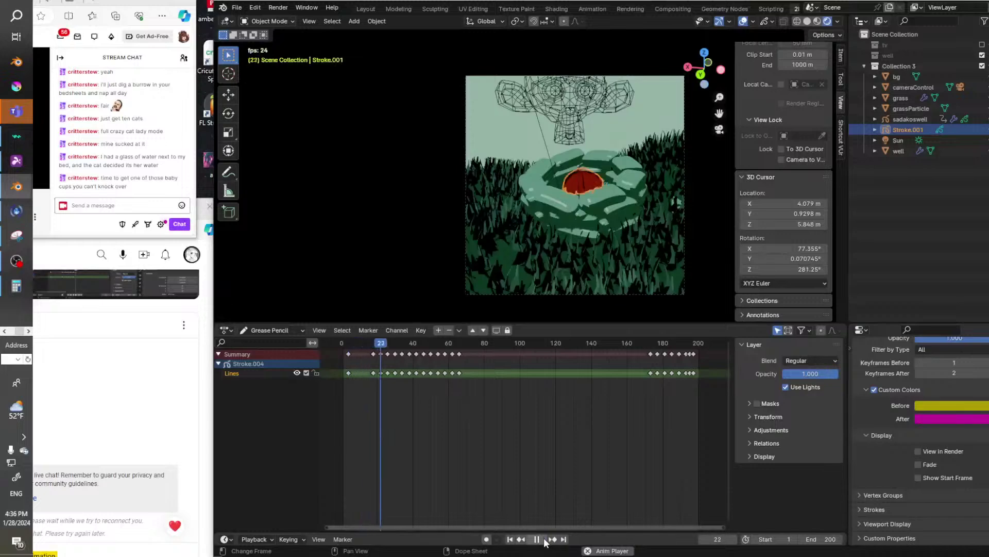
click(538, 539)
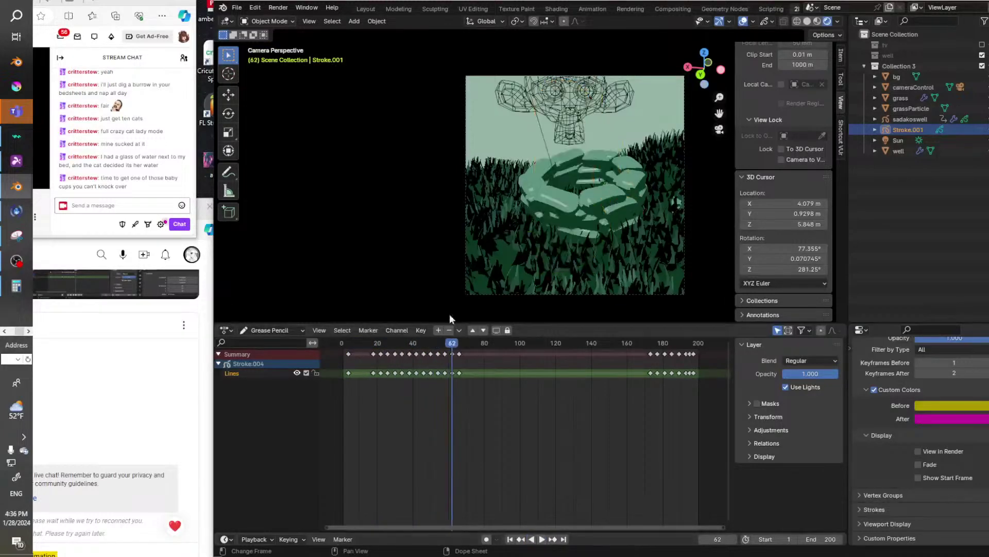
drag(460, 350, 347, 353)
click(542, 539)
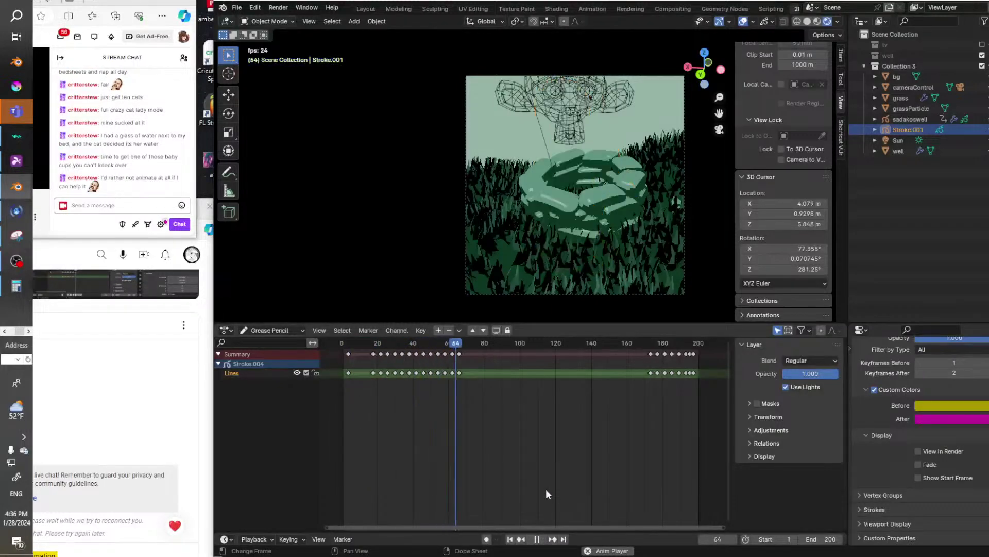
key(space)
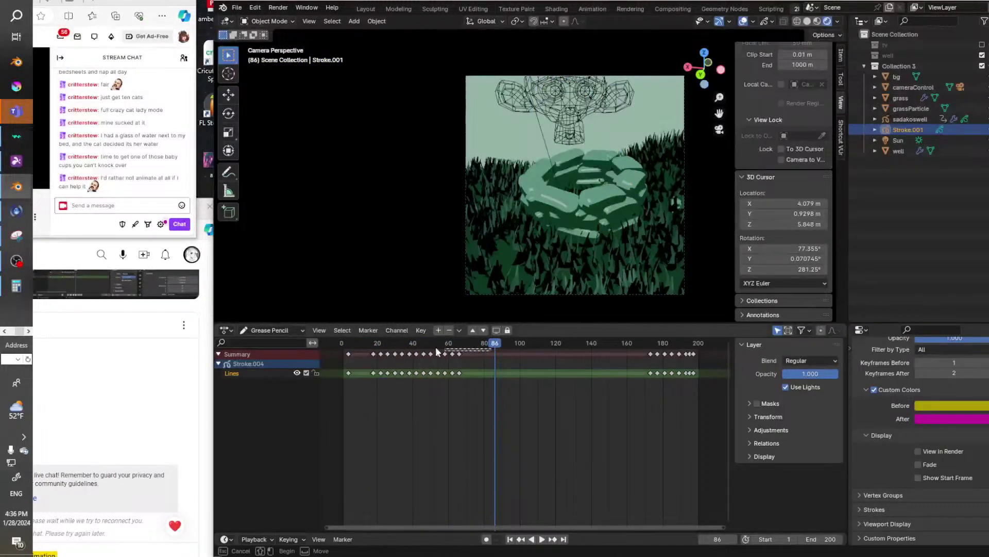
key(space)
Go to frame 62 and turn on View in Render for the Grease Pencil onion skins.
drag(428, 343, 373, 343)
drag(378, 344, 453, 363)
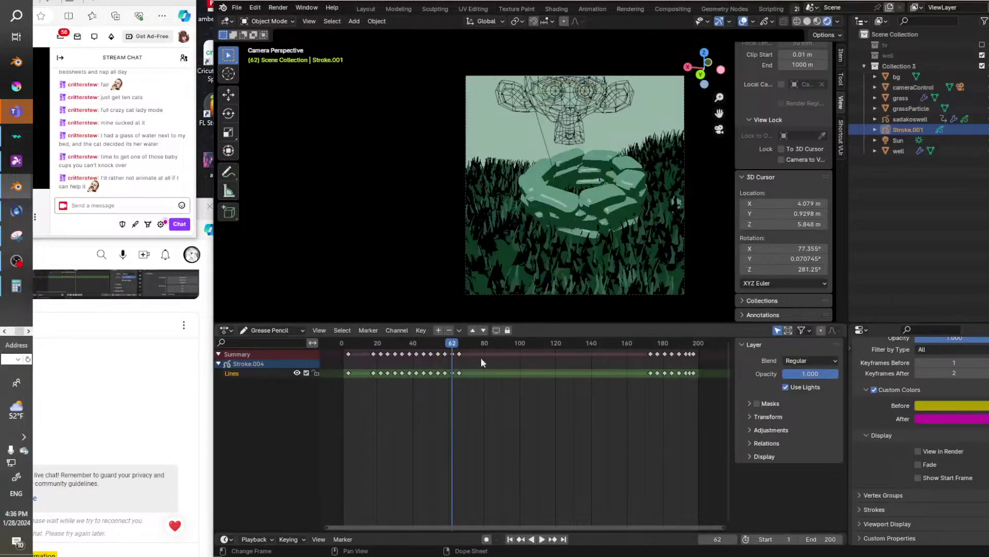
click(918, 451)
scroll(617, 205, up, 2)
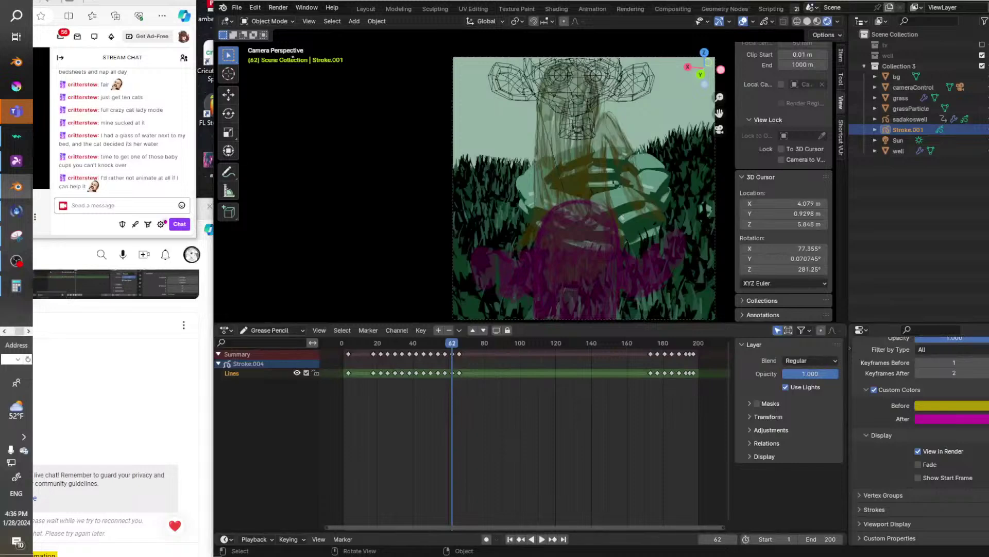
In Draw Mode, sketch the figure's shoulder and arm on frame 62 with orange-red Ink Pen strokes over the onion skins.
click(267, 21)
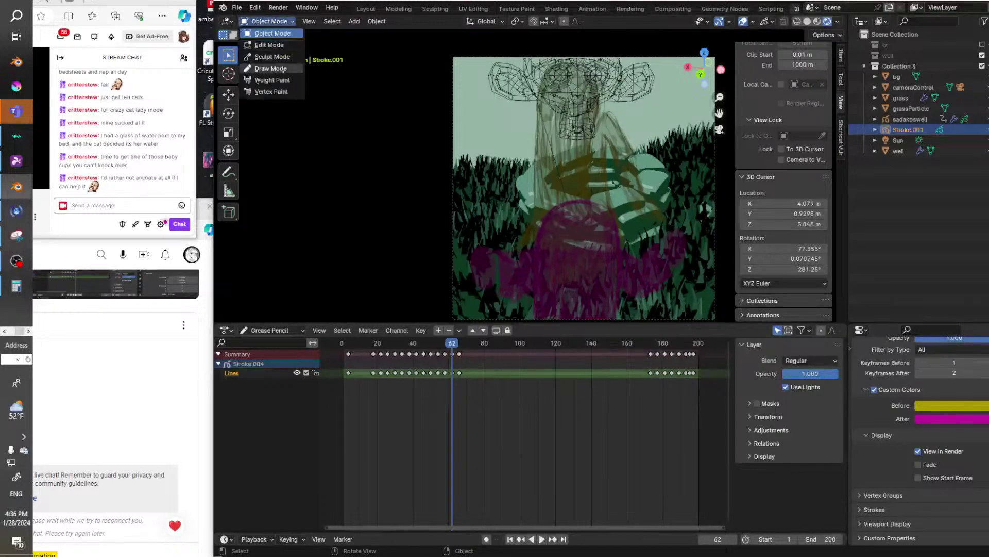
click(263, 69)
click(460, 36)
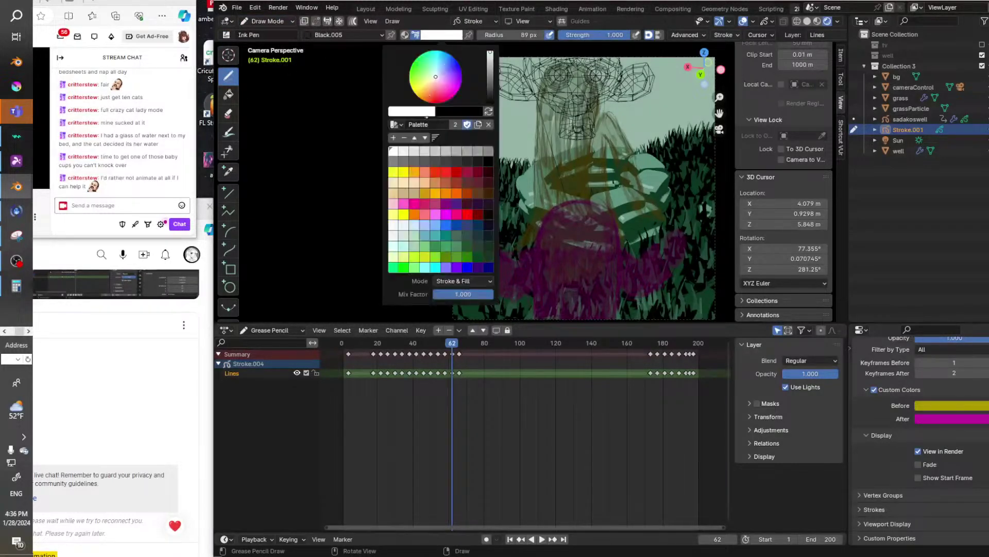
click(435, 173)
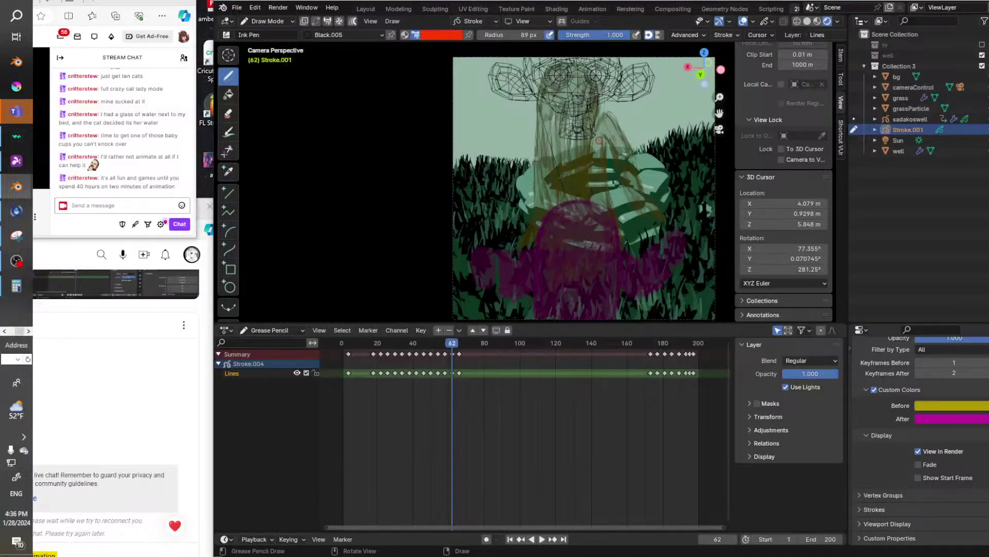
mouse_move(603, 117)
mouse_down()
mouse_move(612, 120)
mouse_move(609, 170)
mouse_up()
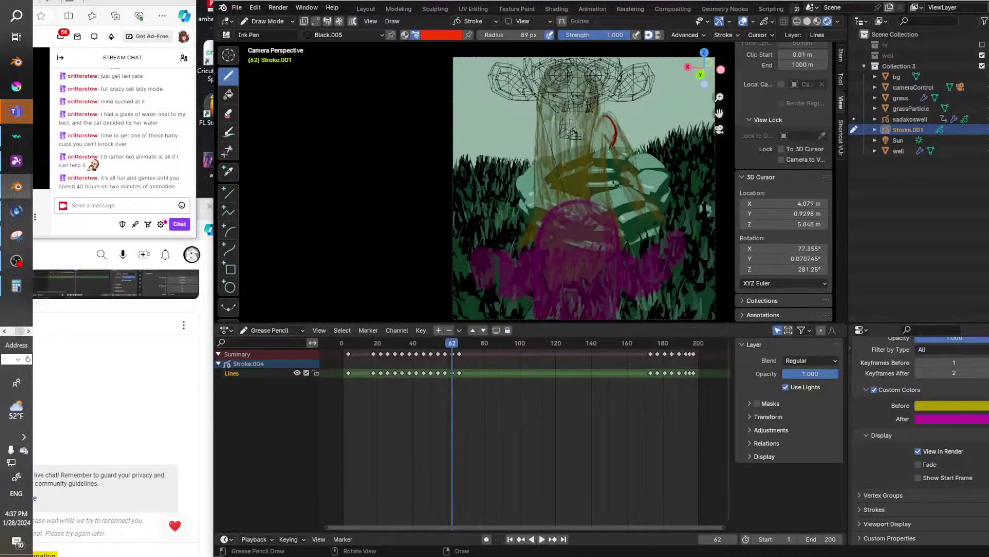
mouse_move(602, 117)
mouse_down()
mouse_move(614, 135)
mouse_move(596, 198)
mouse_up()
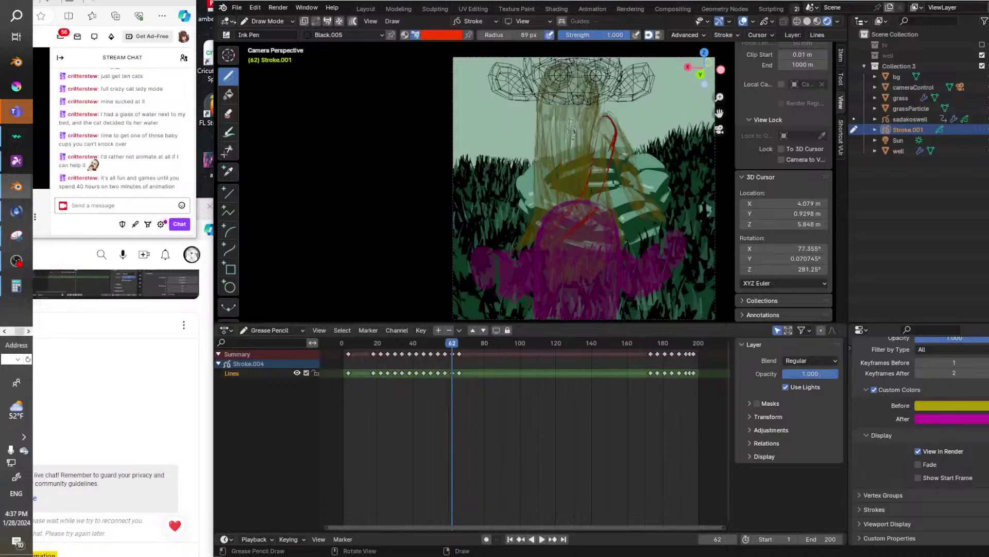
In Sculpt Mode, push the red shoulder and arm strokes slightly down and inward toward the body.
click(268, 21)
click(268, 57)
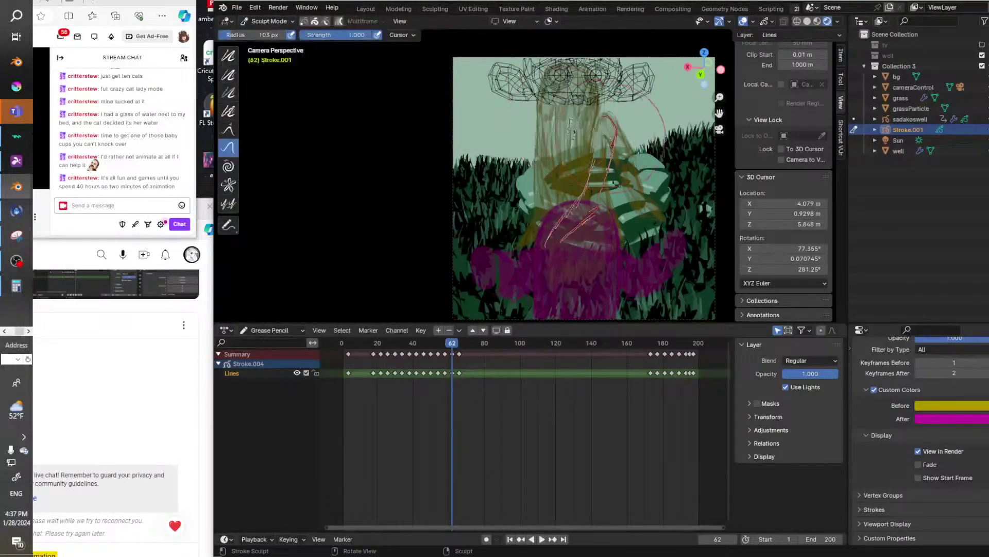
drag(647, 103, 613, 149)
drag(592, 188, 567, 224)
drag(597, 258, 568, 226)
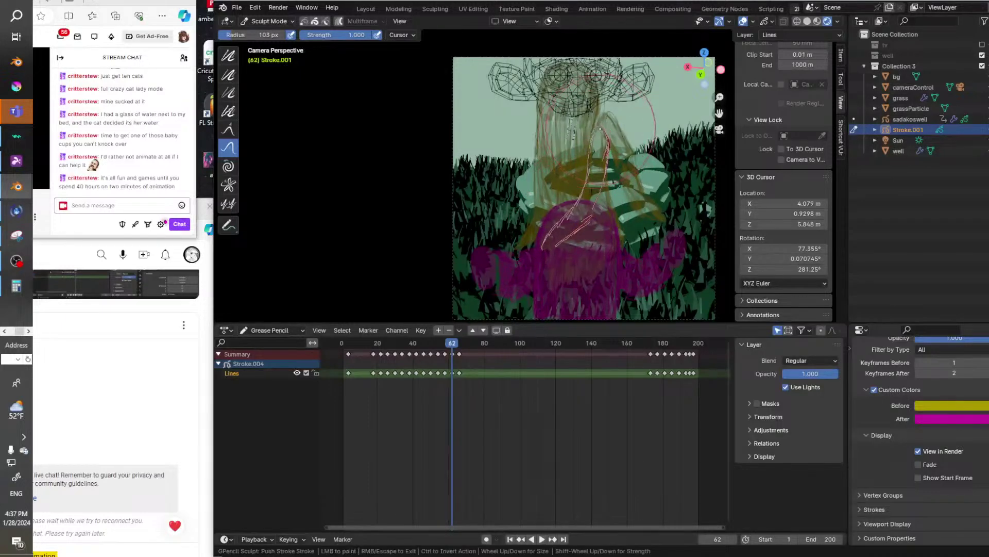
drag(600, 128, 604, 135)
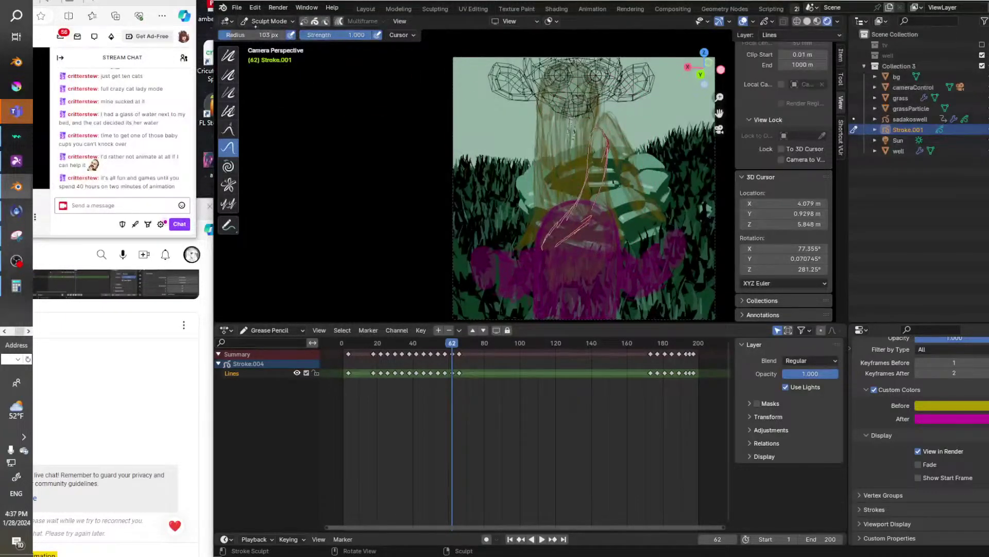
Return to Draw Mode and sketch the rest of the body and the long hair's outline in red on frame 62.
click(266, 21)
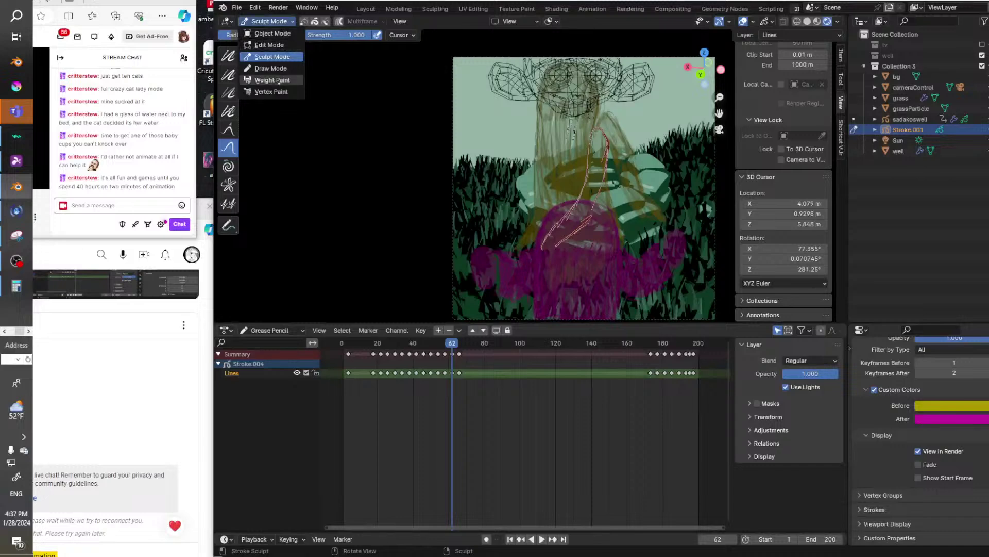
click(270, 68)
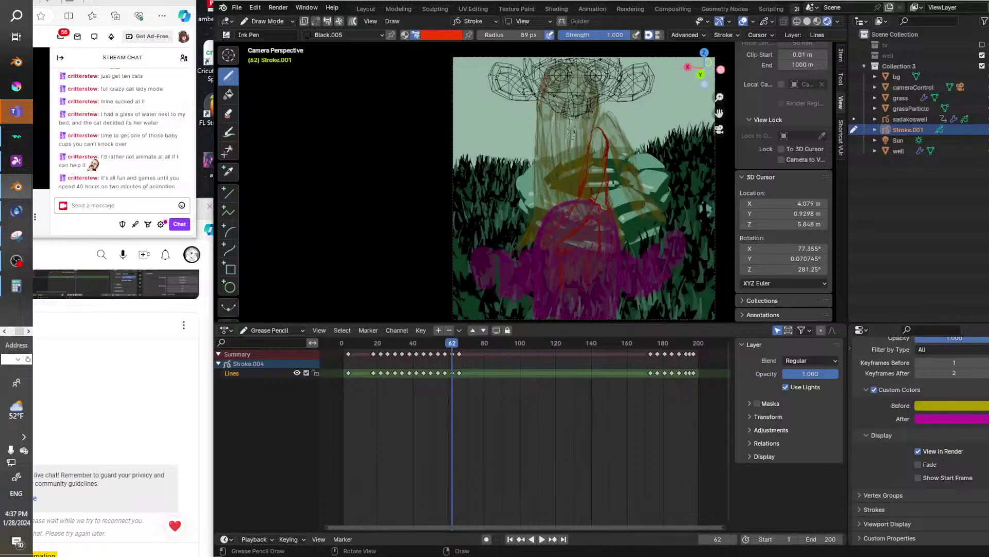
key(ctrl+z)
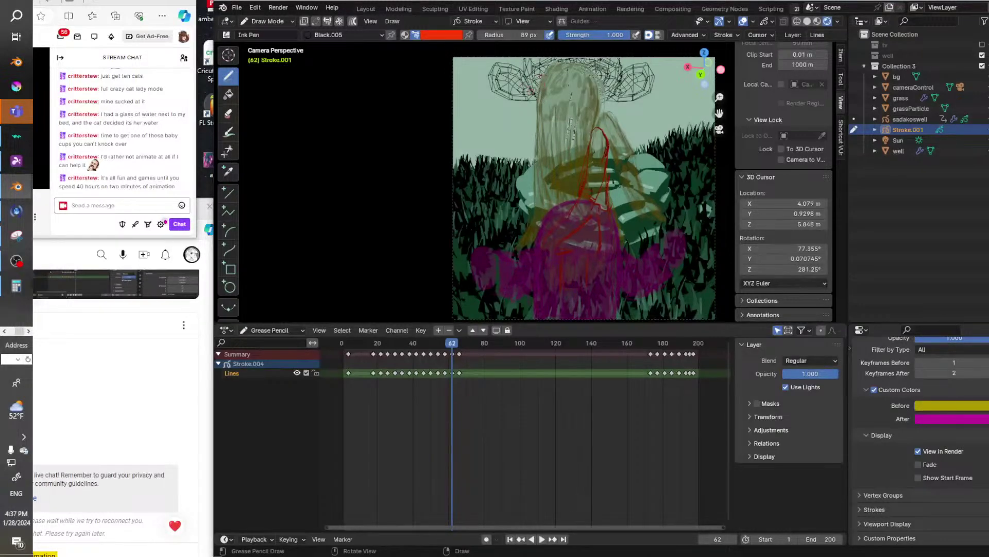
mouse_move(534, 90)
mouse_down()
mouse_move(547, 74)
mouse_move(569, 75)
mouse_move(592, 142)
mouse_up()
mouse_move(539, 78)
mouse_down()
mouse_move(527, 121)
mouse_move(539, 192)
mouse_up()
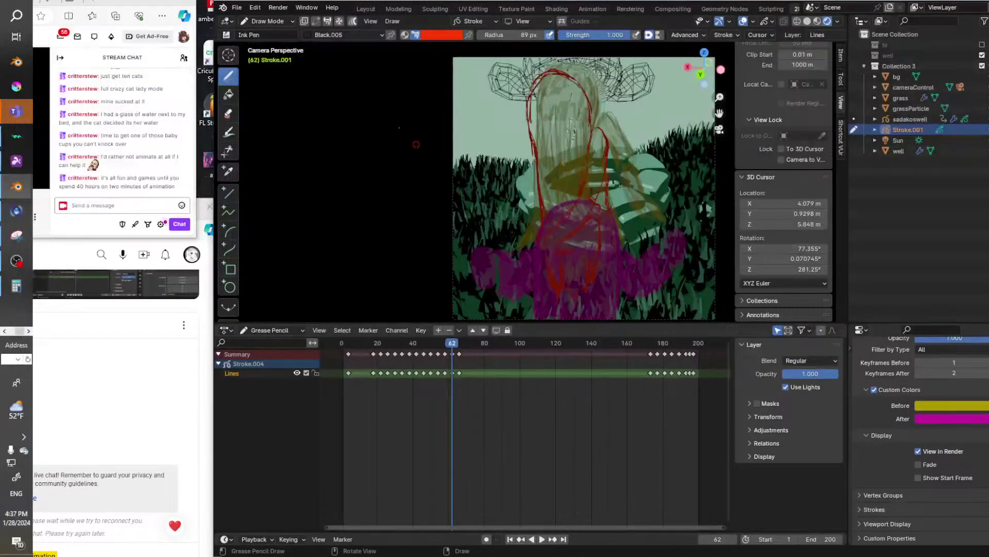
Fill the long hair with solid red strokes and outline the arm on its outer side in the same red.
click(436, 35)
click(435, 77)
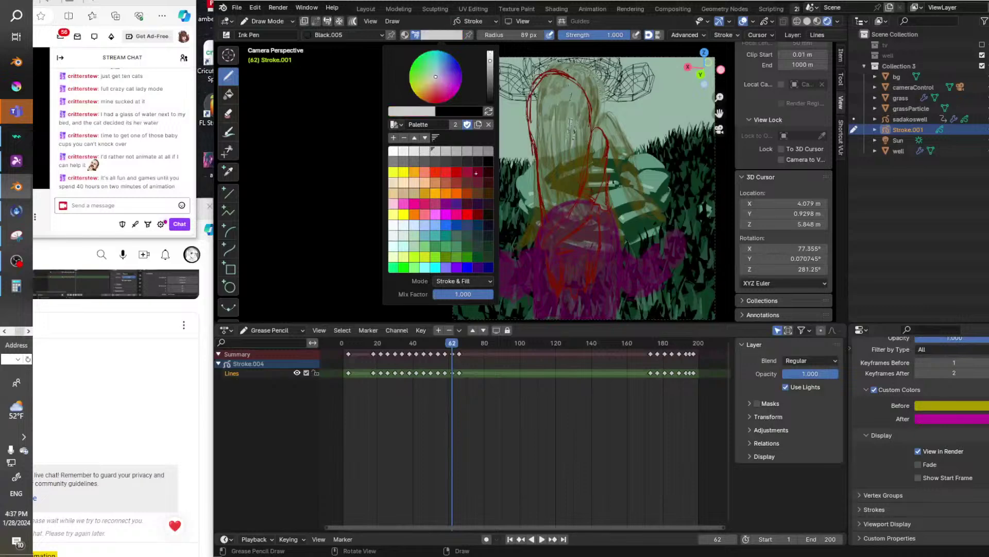
click(435, 35)
click(436, 172)
mouse_move(538, 97)
mouse_down()
mouse_move(534, 137)
mouse_move(533, 97)
mouse_move(549, 74)
mouse_move(541, 97)
mouse_move(556, 79)
mouse_move(561, 122)
mouse_move(569, 82)
mouse_move(593, 135)
mouse_move(582, 170)
mouse_move(563, 106)
mouse_move(554, 136)
mouse_move(536, 143)
mouse_move(577, 196)
mouse_move(559, 210)
mouse_move(544, 164)
mouse_move(559, 206)
mouse_move(562, 196)
mouse_up()
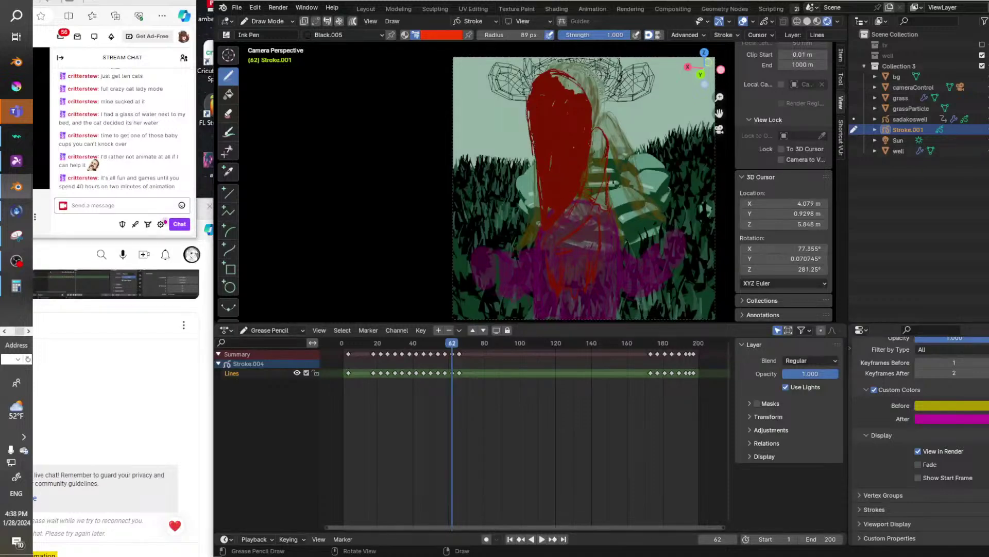
mouse_move(534, 186)
mouse_down()
mouse_move(519, 207)
mouse_move(524, 221)
mouse_up()
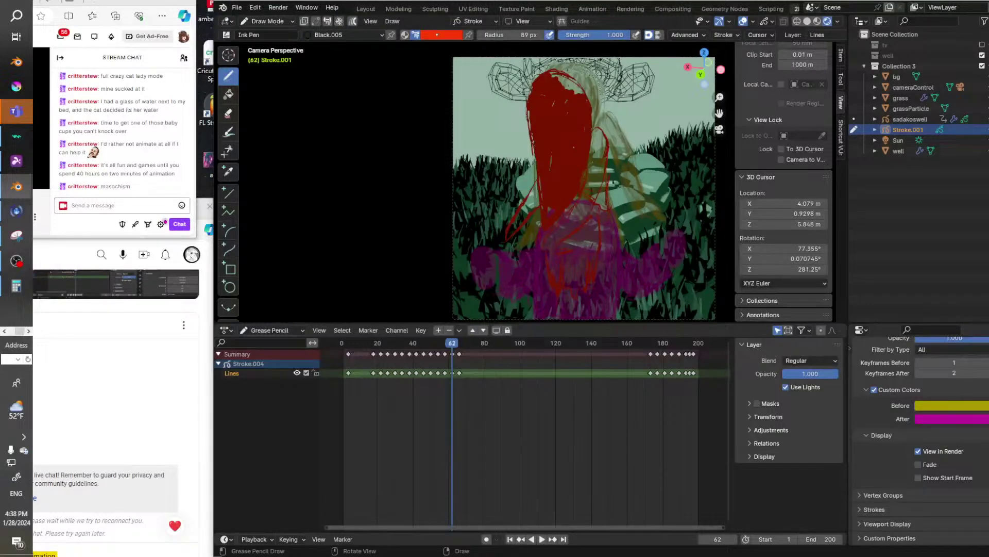
Fill the figure's arms, torso and dress on frame 62 with pale grey strokes.
click(437, 35)
click(487, 164)
mouse_move(517, 224)
mouse_down()
mouse_move(506, 237)
mouse_move(535, 206)
mouse_move(522, 212)
mouse_up()
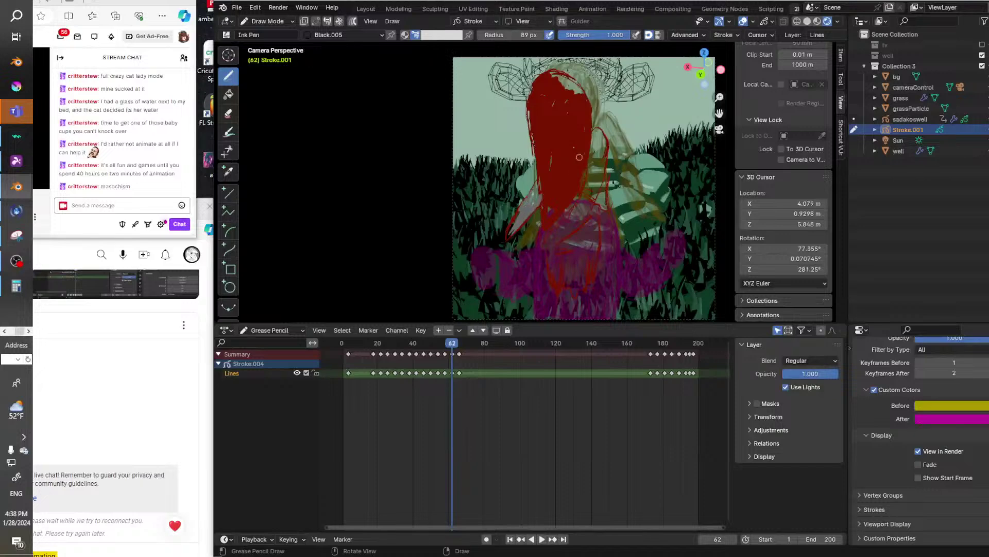
mouse_move(597, 139)
mouse_down()
mouse_move(584, 190)
mouse_move(593, 190)
mouse_up()
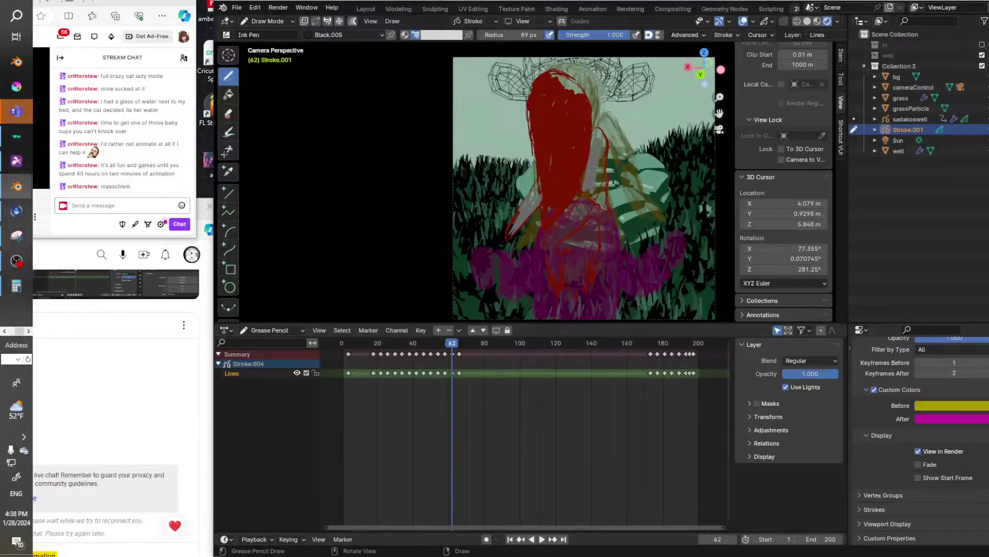
mouse_move(602, 155)
mouse_down()
mouse_move(598, 189)
mouse_move(542, 245)
mouse_up()
mouse_move(580, 209)
mouse_down()
mouse_move(550, 237)
mouse_move(554, 227)
mouse_move(598, 249)
mouse_move(532, 258)
mouse_move(581, 242)
mouse_move(592, 223)
mouse_move(576, 248)
mouse_move(580, 257)
mouse_move(596, 225)
mouse_move(606, 250)
mouse_move(580, 261)
mouse_move(589, 263)
mouse_up()
Draw black outlines along the dress hem, arm and torso, add black strands to the red hair, and compare with frame 61.
right_click(447, 49)
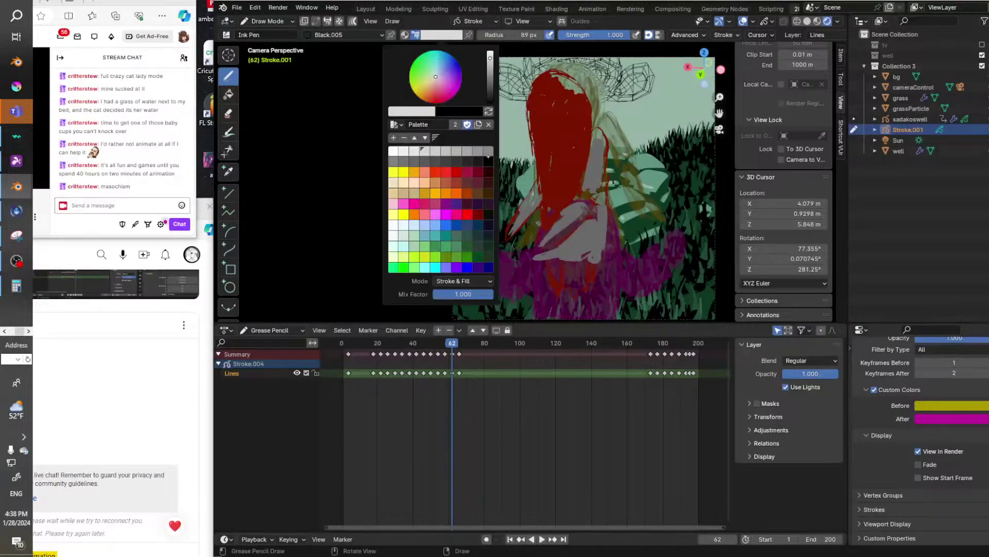
click(488, 161)
mouse_move(535, 258)
mouse_down()
mouse_move(591, 263)
mouse_move(611, 250)
mouse_move(608, 203)
mouse_up()
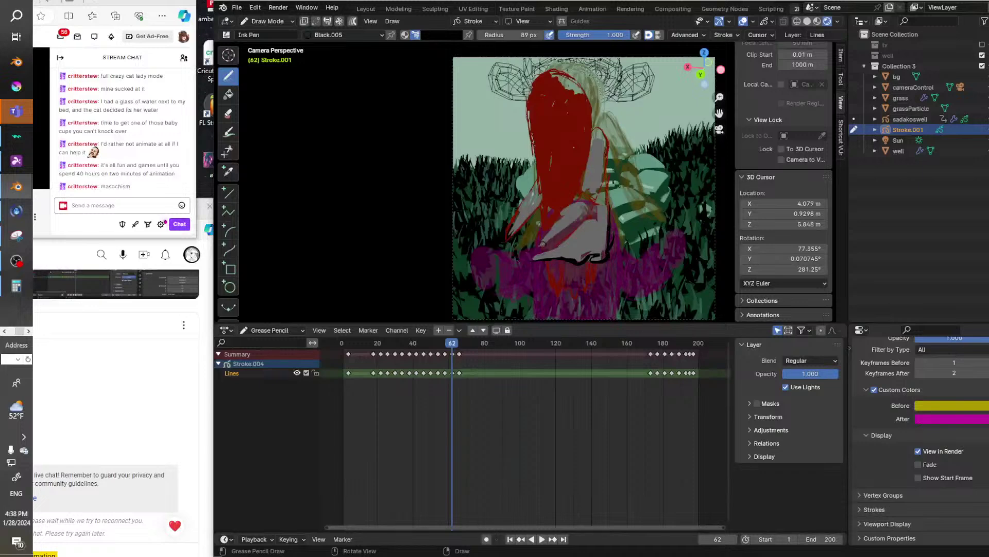
mouse_move(542, 243)
mouse_down()
mouse_move(589, 206)
mouse_move(582, 196)
mouse_move(600, 204)
mouse_move(611, 160)
mouse_up()
mouse_move(532, 142)
mouse_down()
mouse_move(541, 200)
mouse_move(553, 199)
mouse_up()
drag(555, 144, 557, 203)
drag(541, 164, 546, 226)
mouse_move(531, 145)
mouse_down()
mouse_move(532, 88)
mouse_move(568, 77)
mouse_move(590, 124)
mouse_move(588, 156)
mouse_up()
key(shift+ctrl+space)
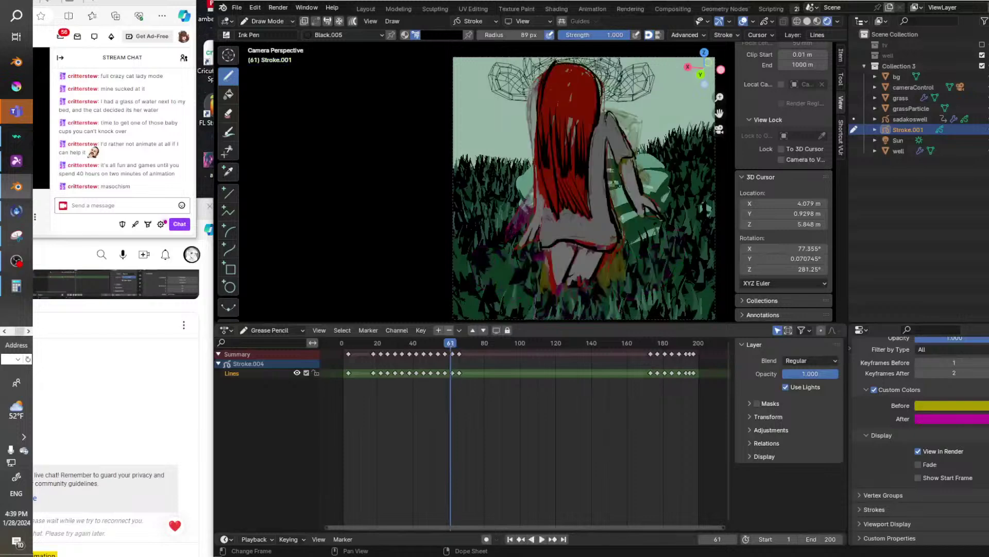
Fill the gap at the crown of the hair in red and add a black line from the hair tips down to the dress hem.
key(space)
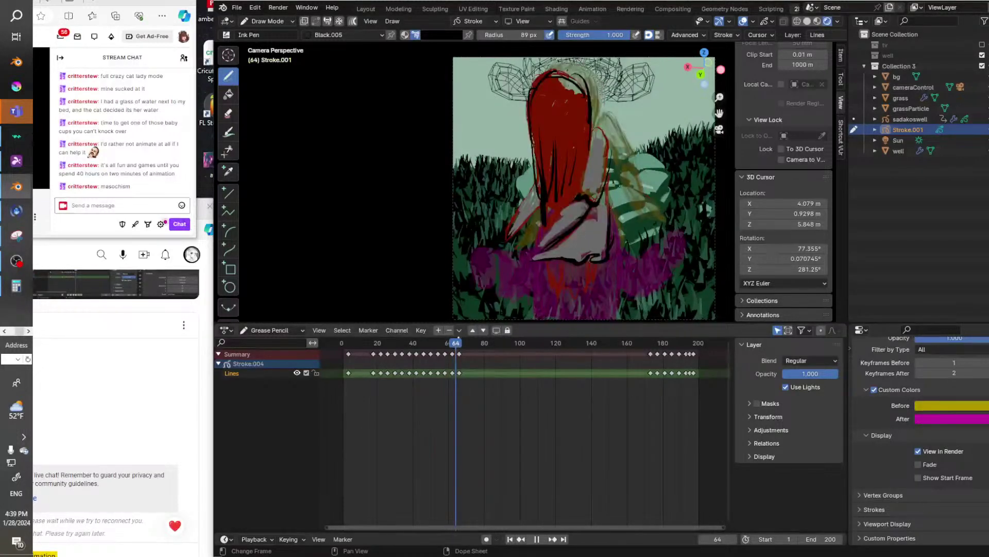
click(442, 34)
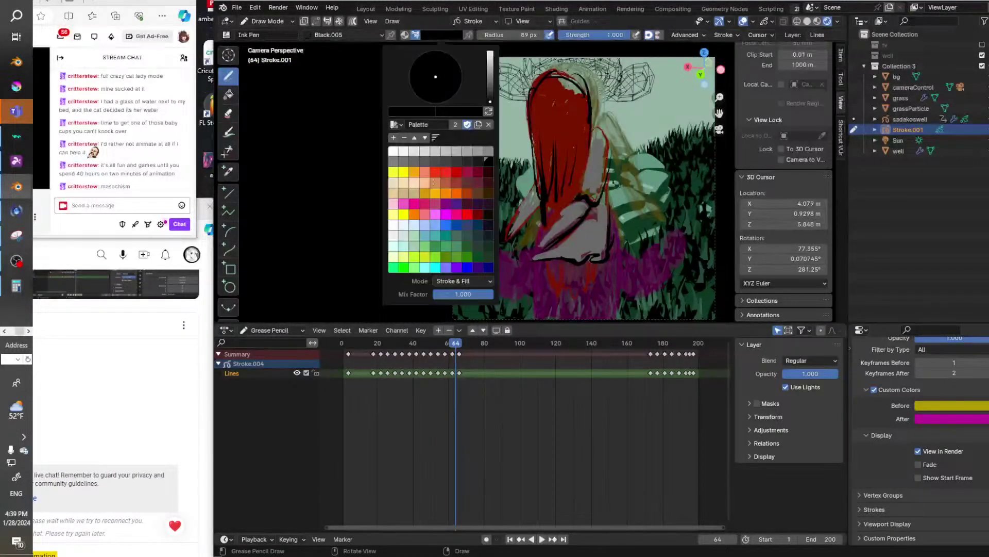
click(446, 172)
drag(583, 93, 568, 79)
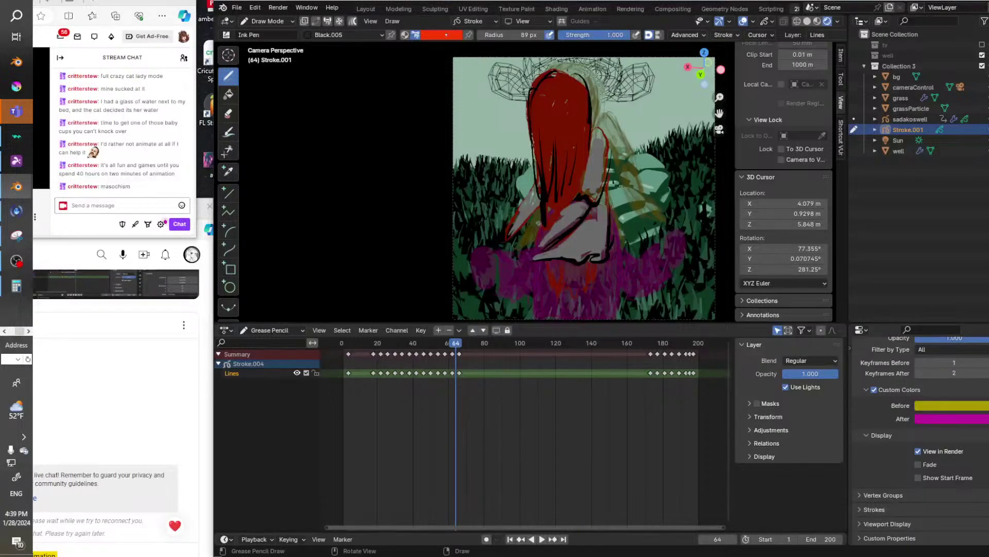
click(444, 35)
click(488, 162)
drag(563, 210, 526, 256)
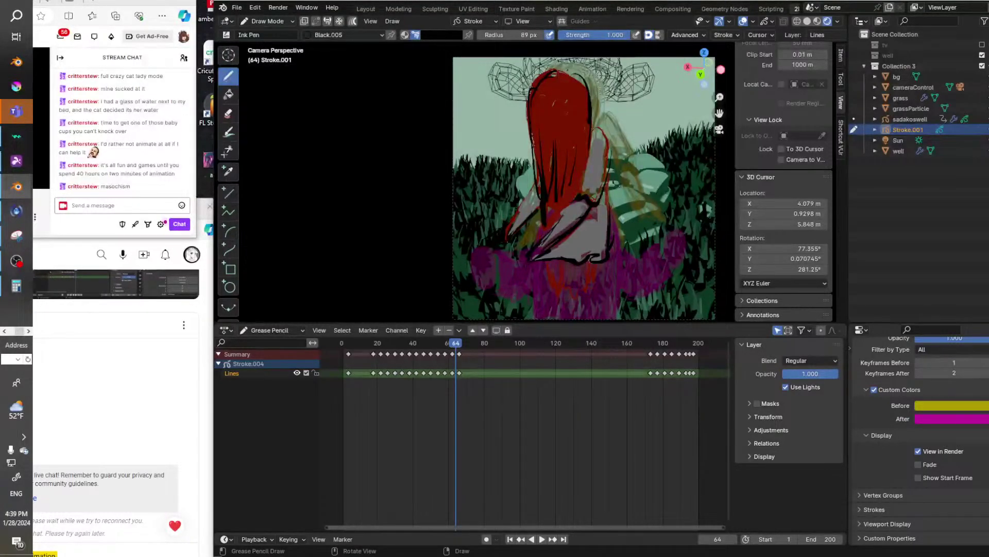
Play back the crawling animation to check its motion, then return to frame 62.
key(shift+ctrl+space)
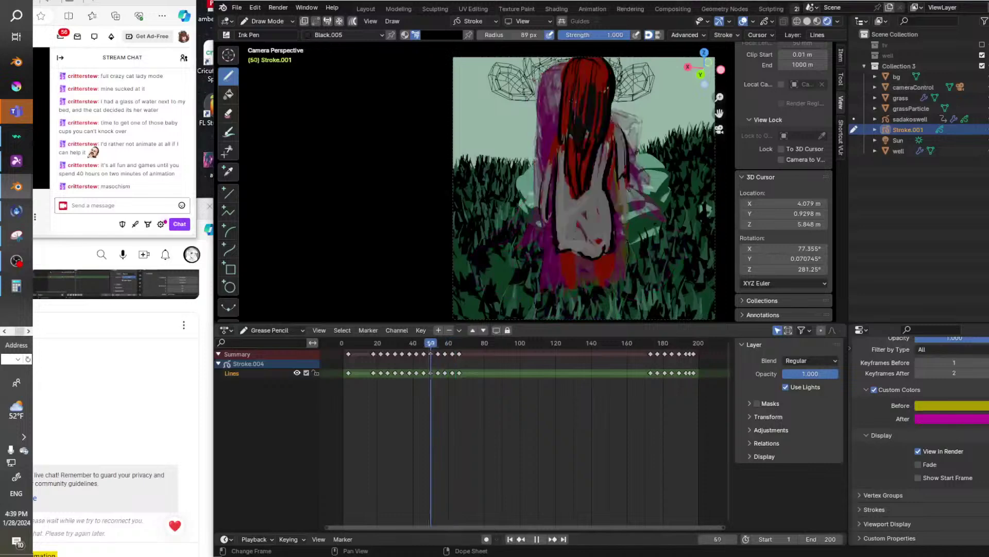
key(space)
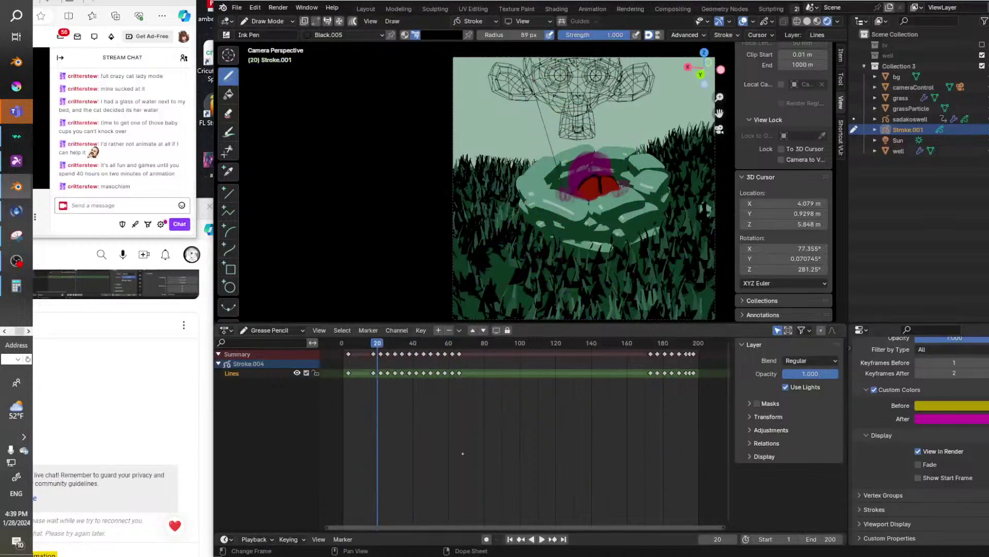
click(542, 539)
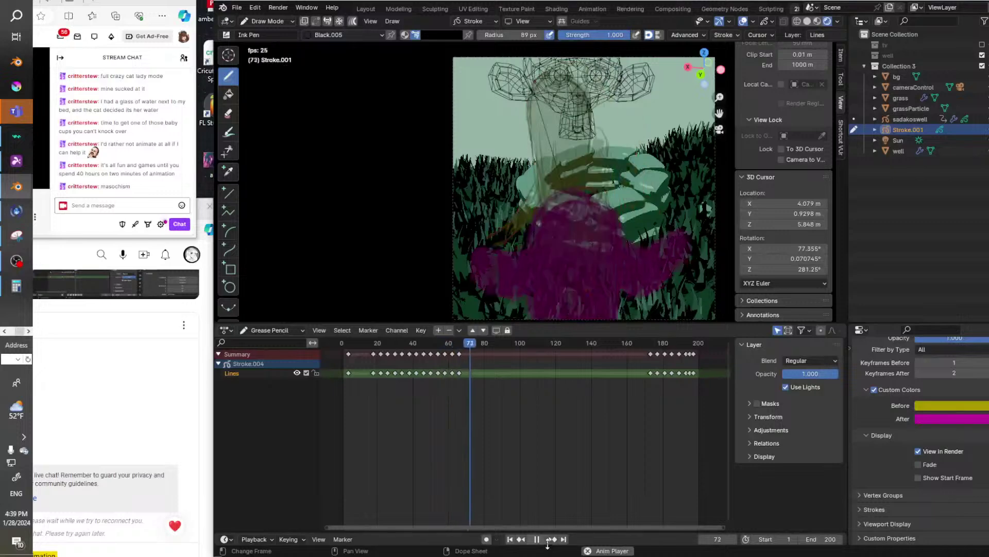
key(space)
key(shift+Left)
key(space)
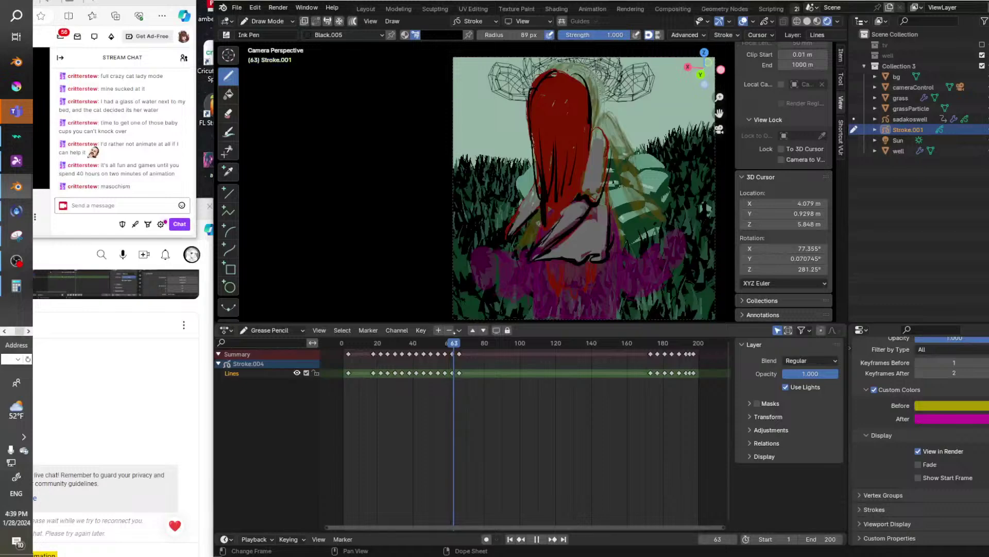
key(space)
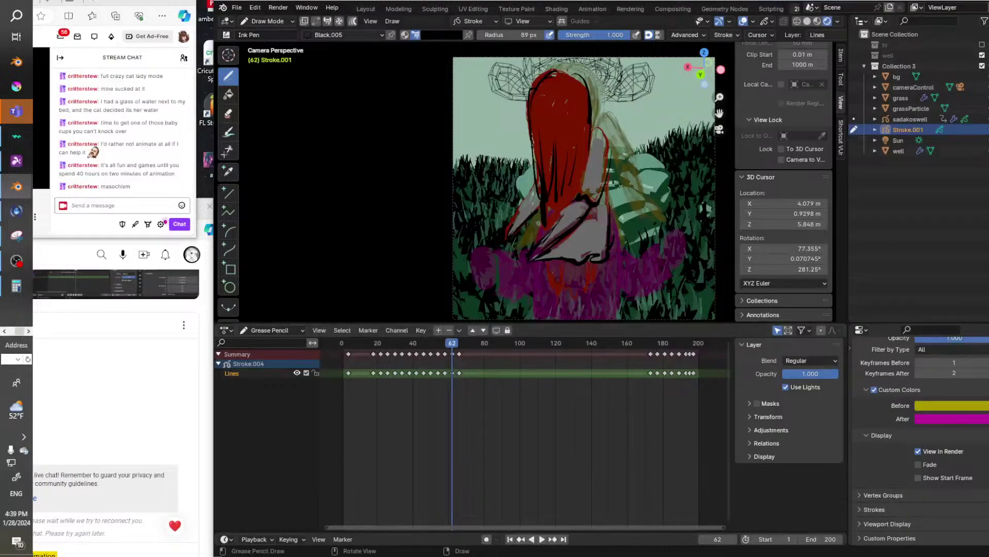
Fill the legs below the dress on frame 62 with pale grey strokes and outline them in black.
click(439, 35)
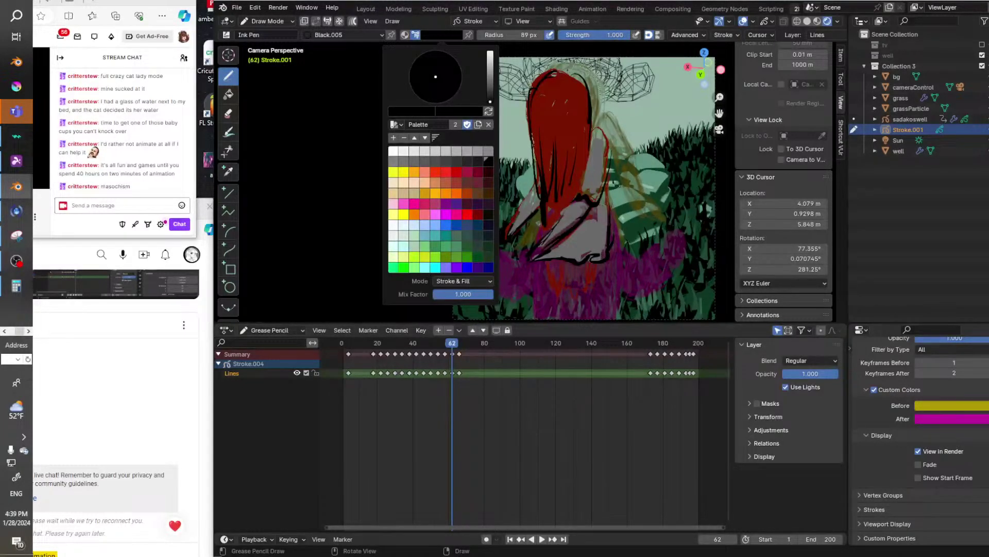
drag(490, 101, 490, 61)
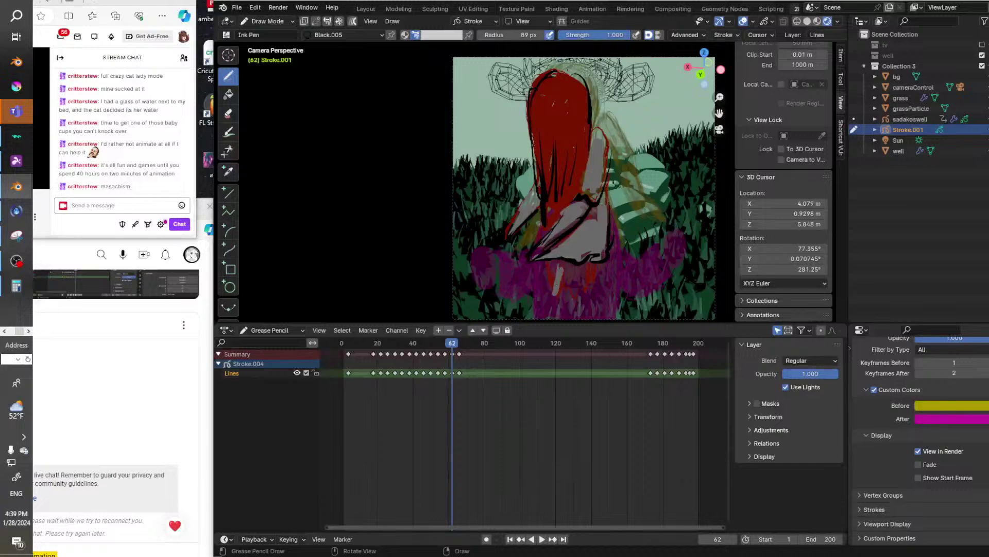
mouse_move(559, 268)
mouse_down()
mouse_move(582, 268)
mouse_move(582, 293)
mouse_move(555, 271)
mouse_up()
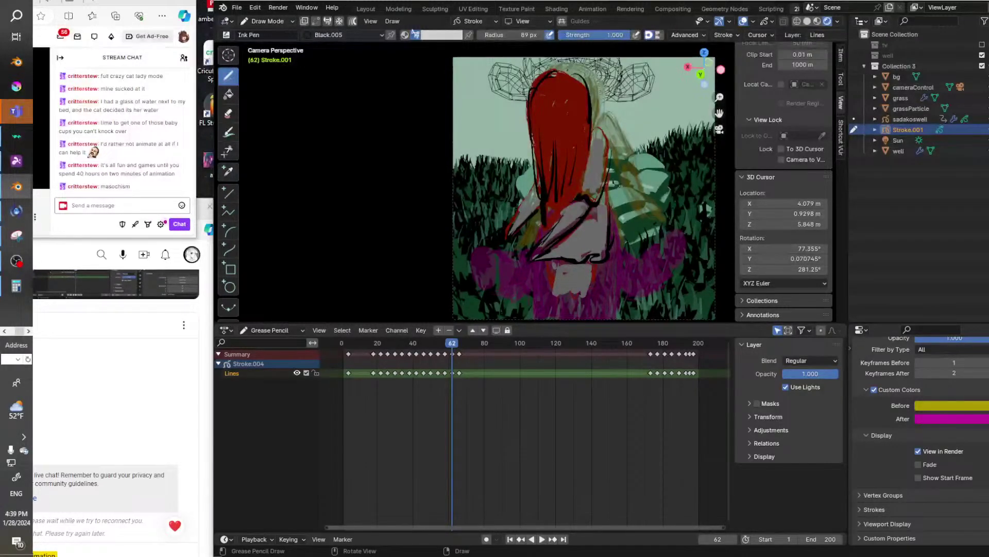
click(442, 35)
click(489, 162)
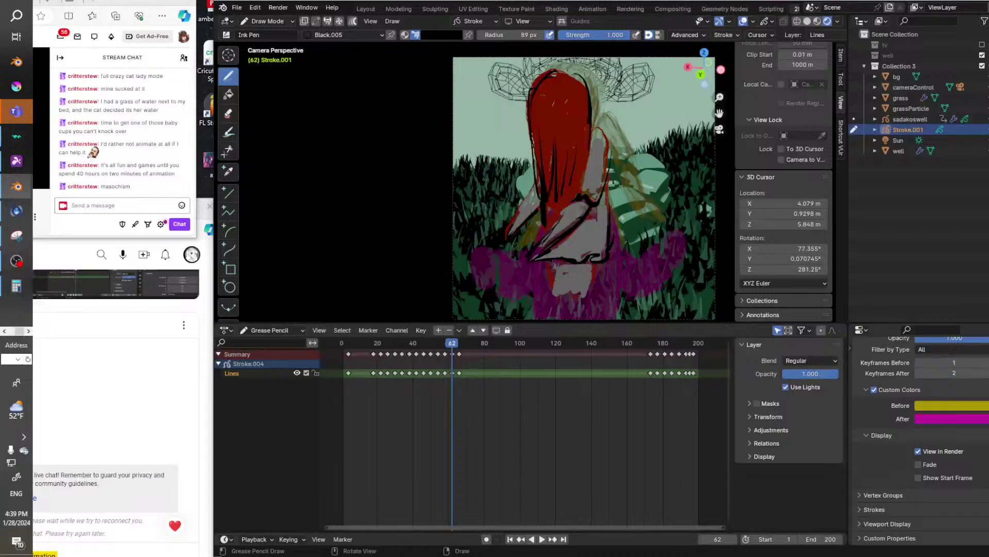
drag(559, 260, 550, 305)
drag(591, 262, 586, 293)
Go to frame 66 and sketch the outline of the head and long hair in red, following the onion-skinned previous drawing.
key(shift+ctrl+space)
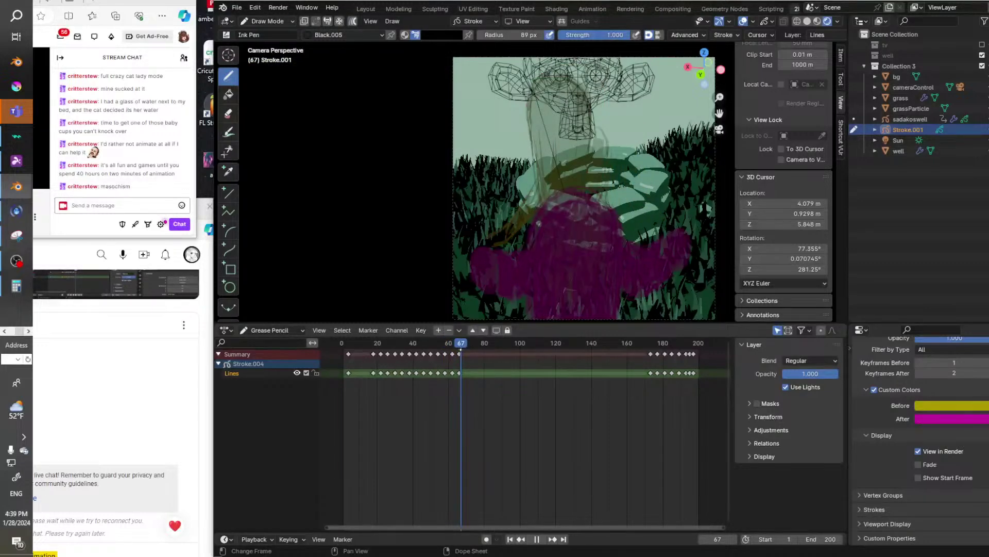
key(space)
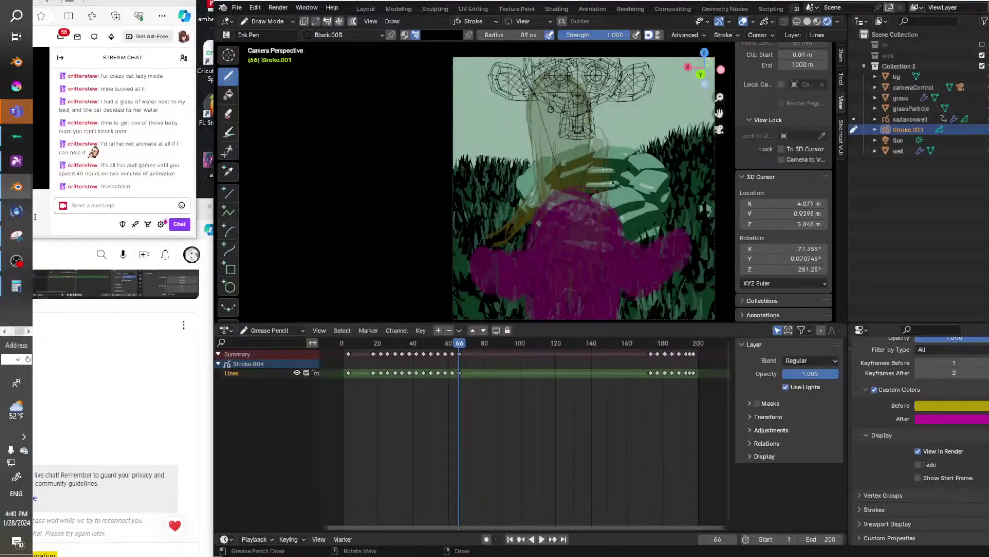
drag(528, 164, 569, 106)
click(442, 34)
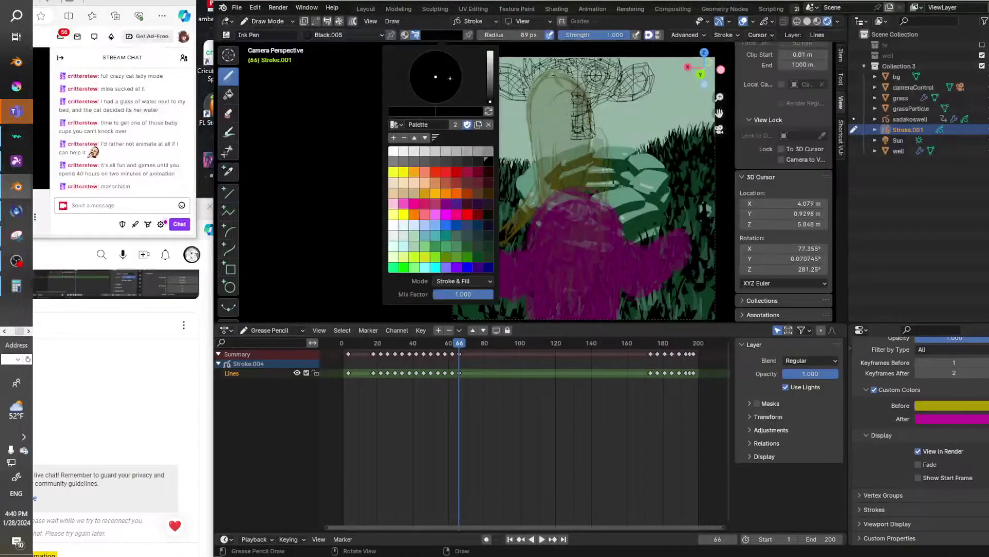
click(435, 173)
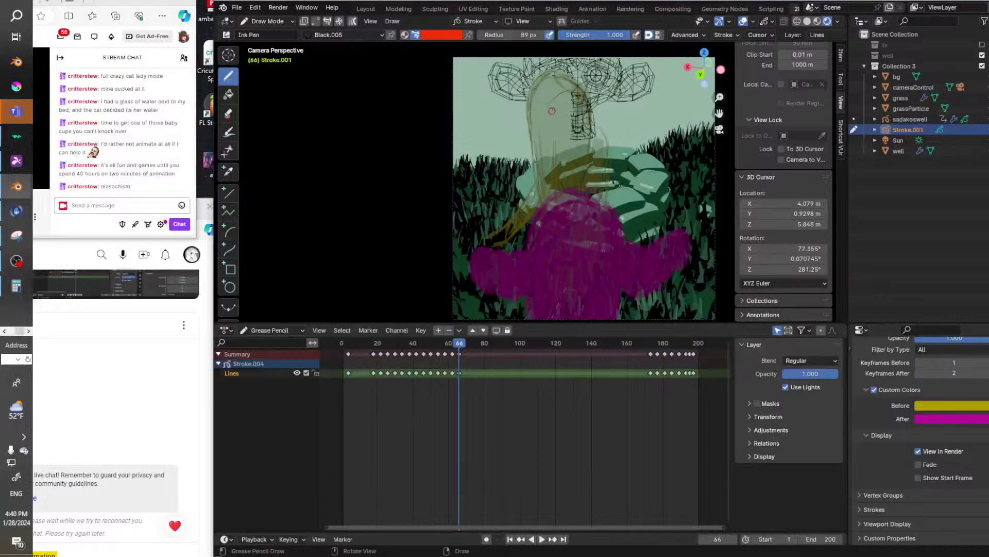
mouse_move(546, 108)
mouse_down()
mouse_move(591, 87)
mouse_move(607, 106)
mouse_move(604, 129)
mouse_up()
drag(557, 98, 546, 155)
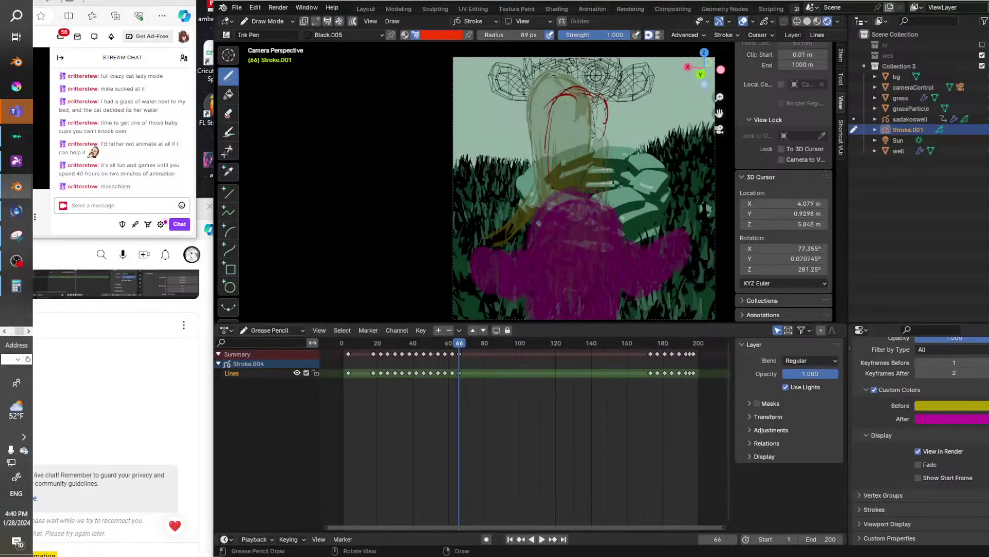
drag(604, 112, 609, 143)
mouse_move(566, 98)
mouse_down()
mouse_move(612, 110)
mouse_move(590, 140)
mouse_up()
mouse_move(558, 114)
mouse_down()
mouse_move(578, 89)
mouse_move(611, 106)
mouse_move(582, 85)
mouse_move(547, 128)
mouse_move(545, 189)
mouse_up()
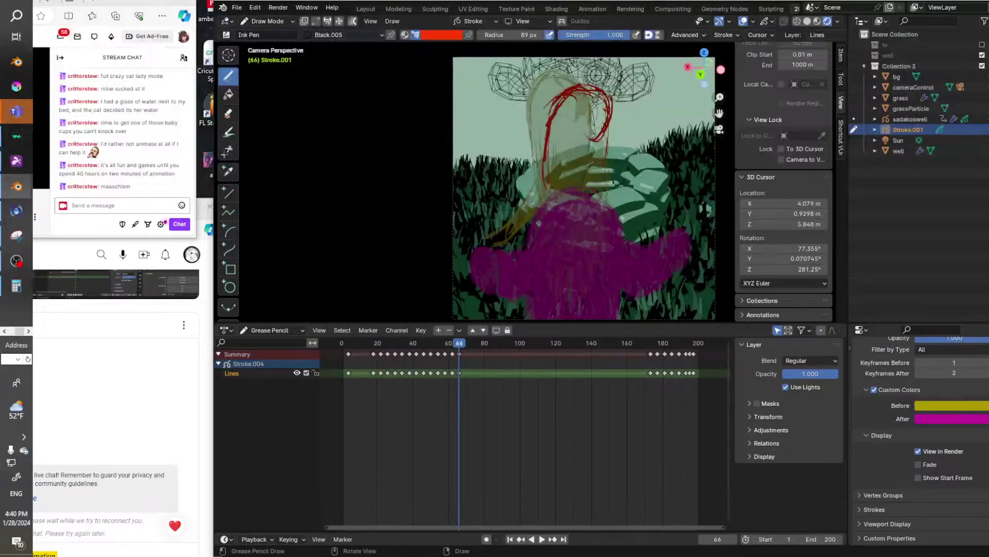
mouse_move(577, 84)
mouse_down()
mouse_move(611, 103)
mouse_move(594, 180)
mouse_move(545, 212)
mouse_up()
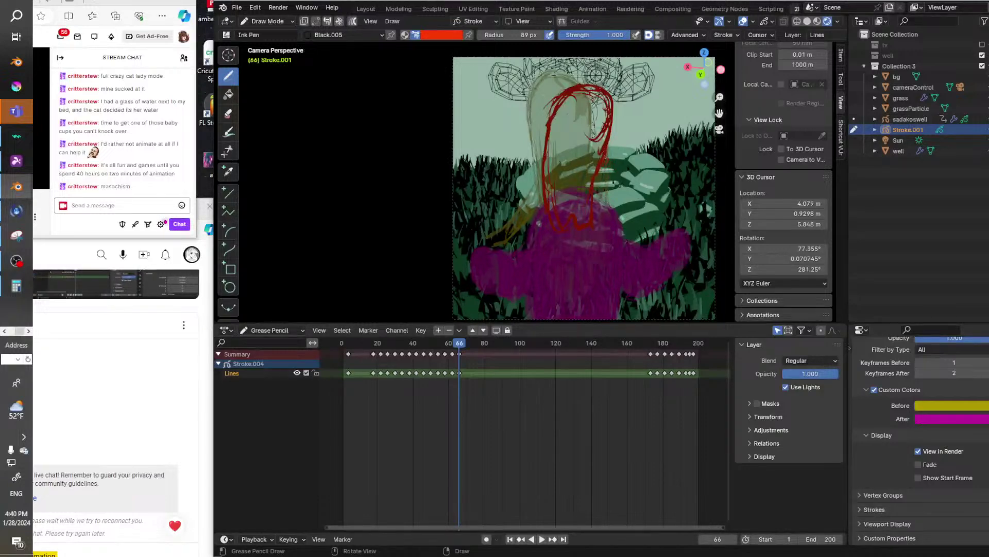
drag(607, 160, 600, 211)
Sketch the outstretched arm and lower body in red on frame 66 and compare the drawing with the neighbouring frames.
drag(538, 171, 485, 195)
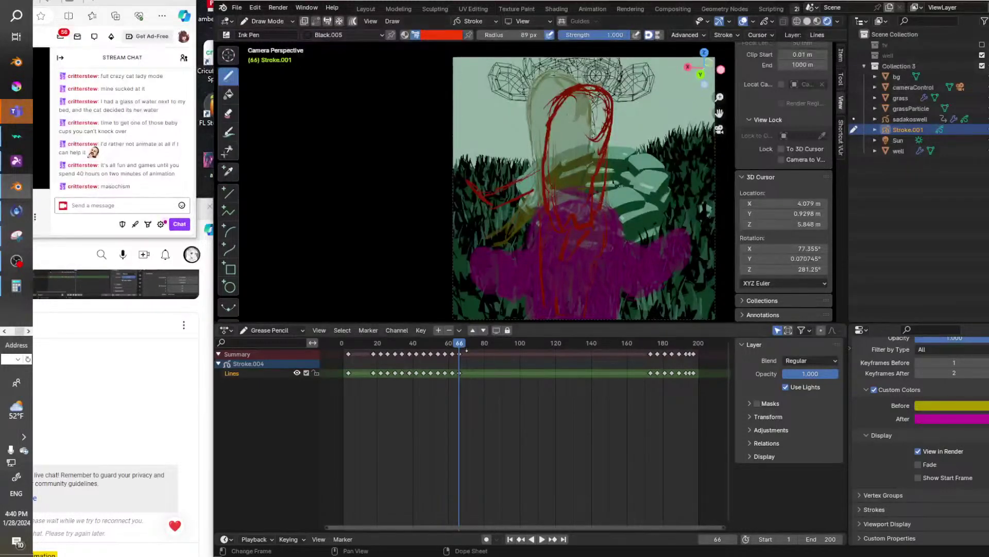
mouse_move(458, 344)
mouse_down()
mouse_move(443, 345)
mouse_move(452, 345)
mouse_up()
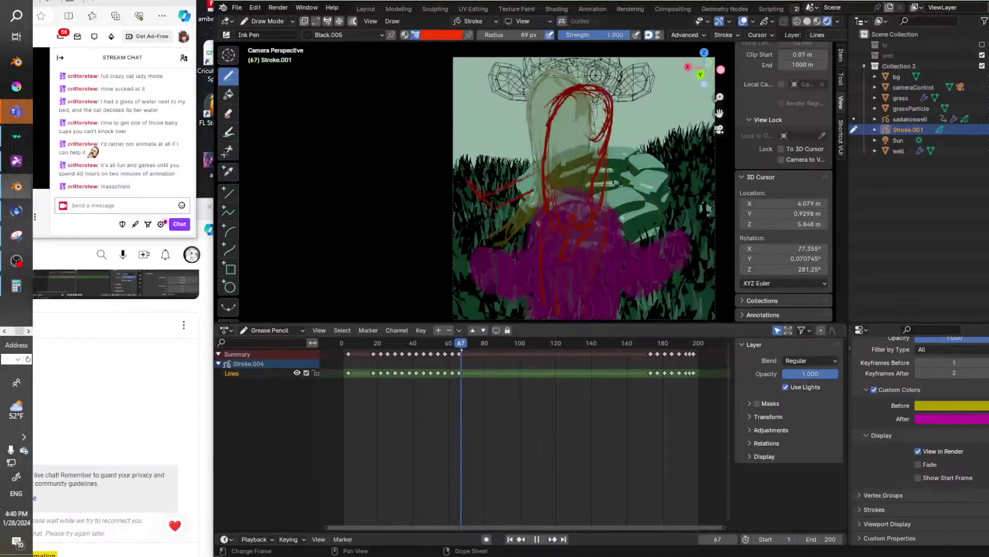
mouse_move(462, 344)
mouse_down()
mouse_move(384, 344)
mouse_move(458, 373)
mouse_up()
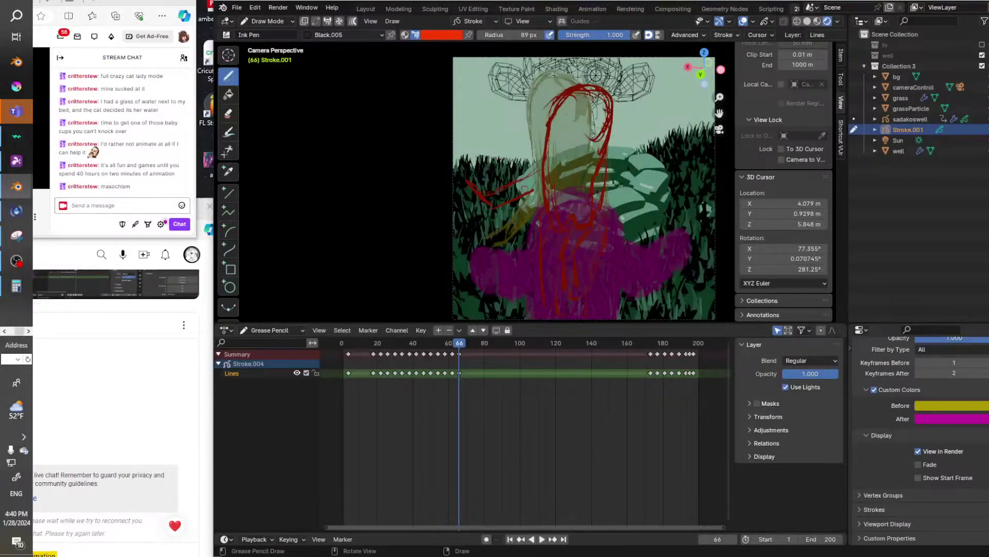
Fill the long hair on frame 66 with solid red strokes from the crown to the tips.
mouse_move(541, 113)
mouse_down()
mouse_move(555, 137)
mouse_move(566, 135)
mouse_move(572, 100)
mouse_move(602, 159)
mouse_up()
mouse_move(588, 82)
mouse_down()
mouse_move(606, 123)
mouse_move(581, 215)
mouse_up()
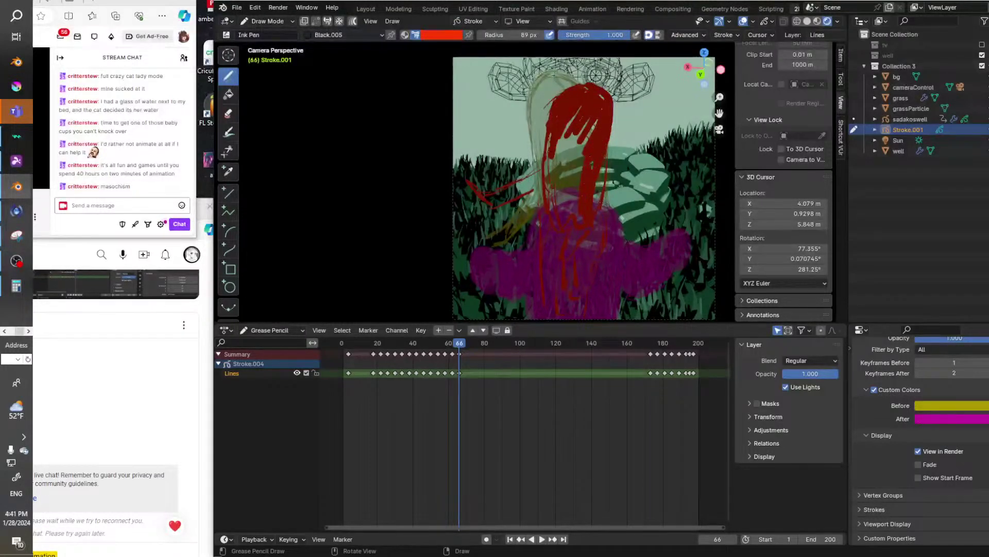
mouse_move(596, 122)
mouse_down()
mouse_move(583, 173)
mouse_move(572, 143)
mouse_up()
mouse_move(581, 106)
mouse_down()
mouse_move(550, 170)
mouse_move(565, 201)
mouse_up()
mouse_move(580, 164)
mouse_down()
mouse_move(576, 217)
mouse_move(554, 208)
mouse_up()
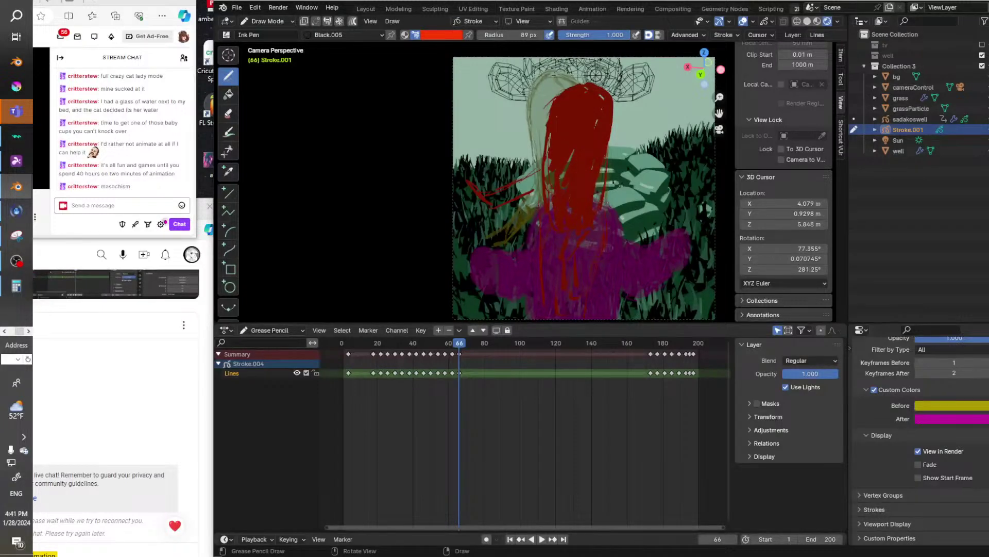
mouse_move(554, 150)
mouse_down()
mouse_move(546, 208)
mouse_move(562, 181)
mouse_up()
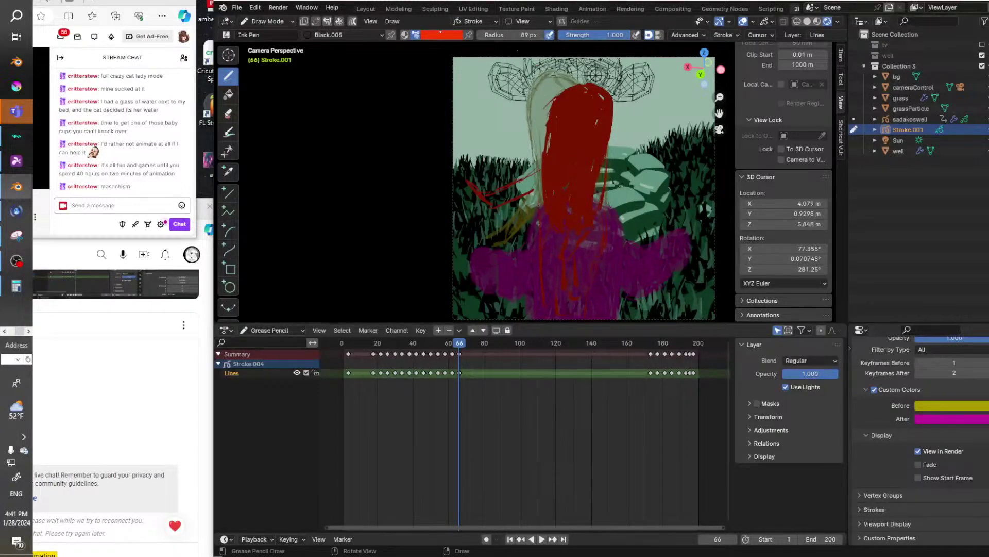
click(441, 33)
drag(550, 109, 542, 177)
Draw black strands along the outer side and lower part of the red hair, plus black contour lines beside the tips.
click(440, 35)
click(488, 162)
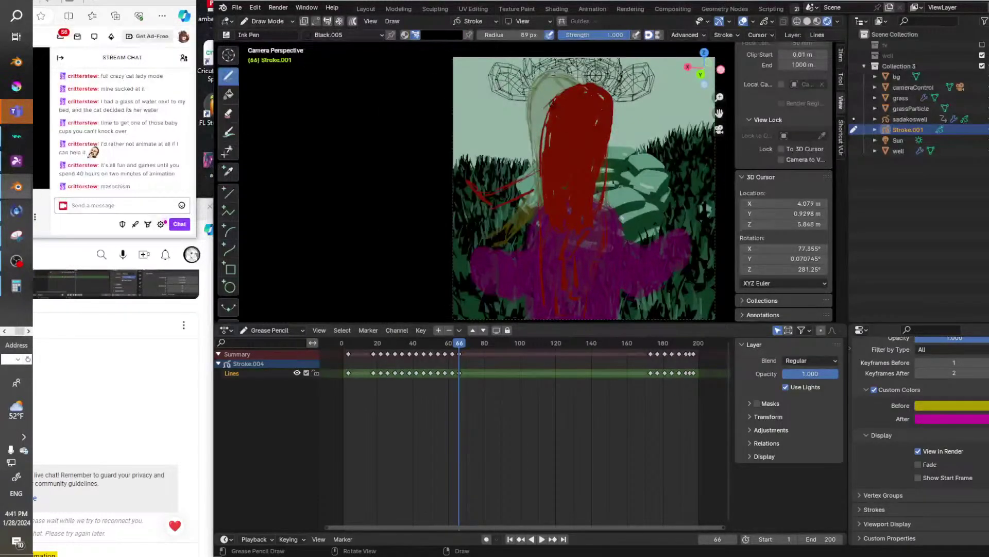
drag(552, 106, 541, 190)
drag(541, 135, 551, 227)
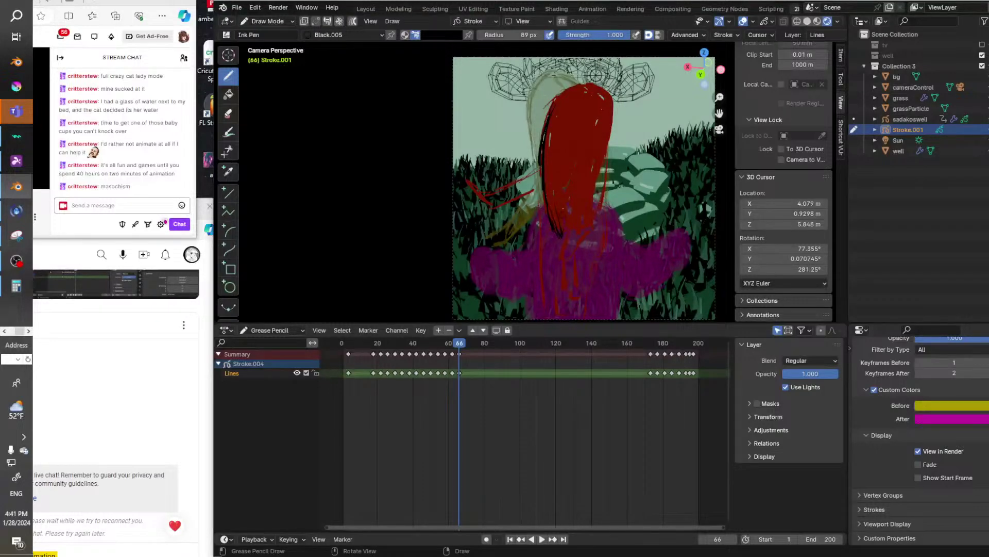
mouse_move(553, 148)
mouse_down()
mouse_move(545, 207)
mouse_move(559, 207)
mouse_up()
drag(563, 153, 565, 242)
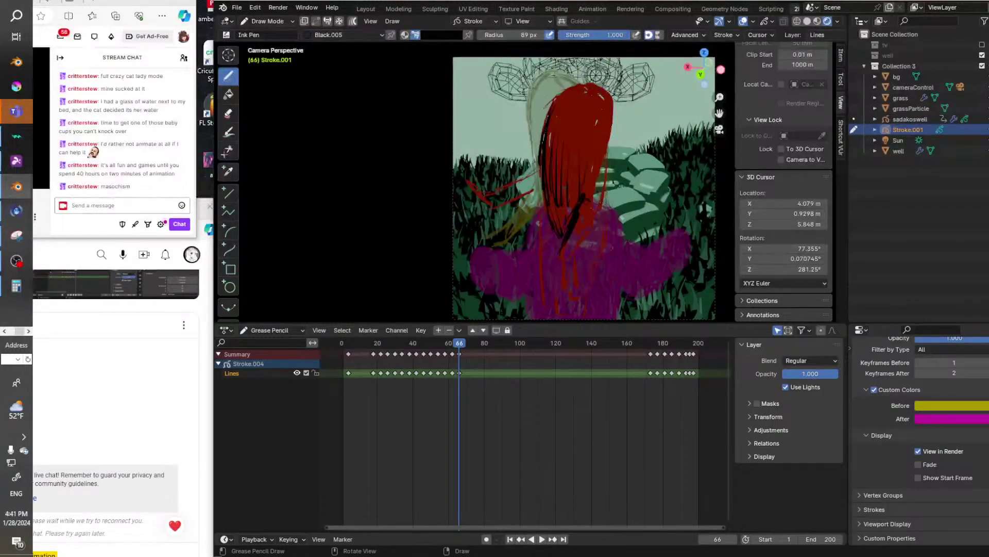
drag(599, 204, 590, 222)
drag(608, 161, 600, 213)
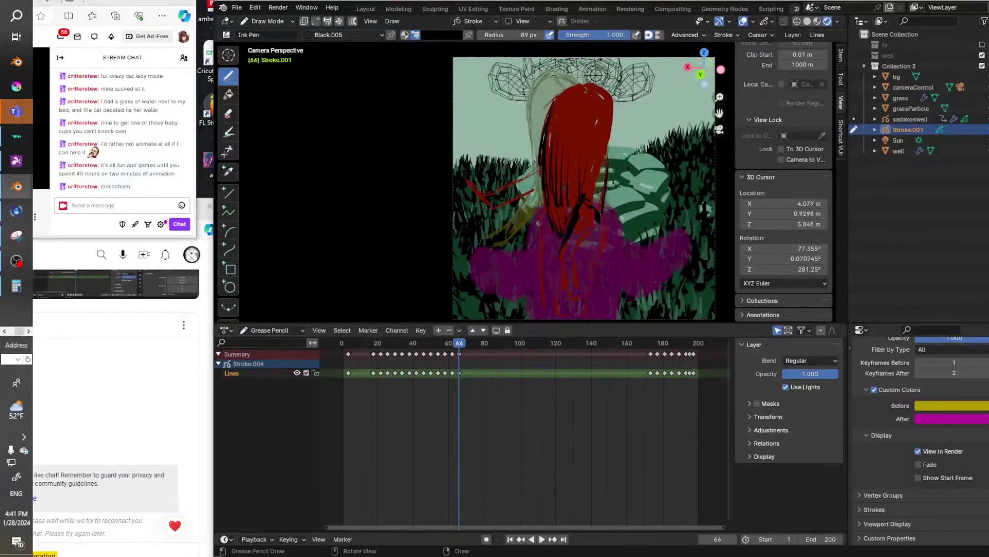
Paint the shoulder, both arms, and dress on frame 66 with pale grey strokes.
click(439, 35)
click(436, 112)
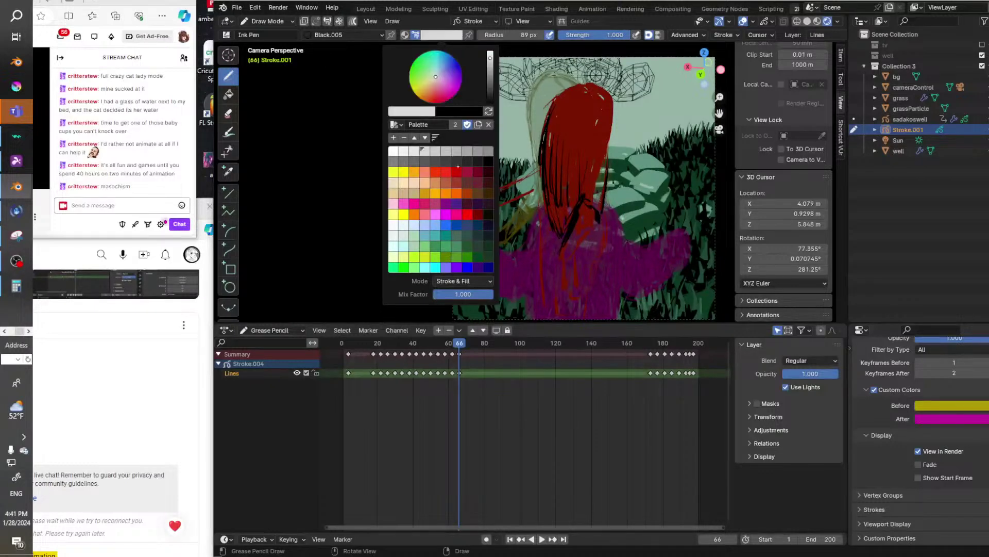
mouse_move(599, 155)
mouse_down()
mouse_move(586, 199)
mouse_move(595, 209)
mouse_move(562, 255)
mouse_up()
mouse_move(591, 211)
mouse_down()
mouse_move(563, 278)
mouse_move(567, 297)
mouse_up()
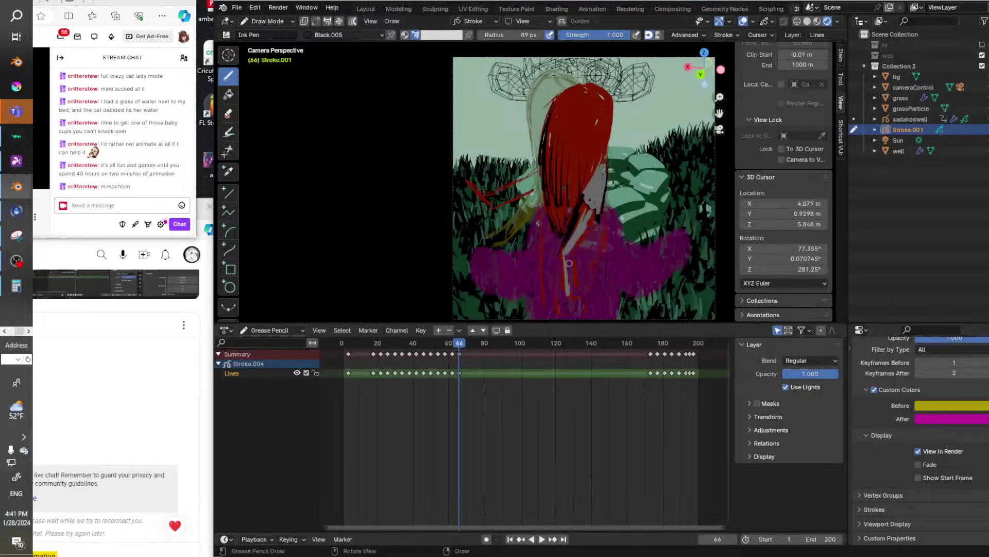
drag(571, 252, 575, 295)
mouse_move(542, 211)
mouse_down()
mouse_move(539, 261)
mouse_move(547, 276)
mouse_move(562, 275)
mouse_up()
drag(602, 218, 601, 267)
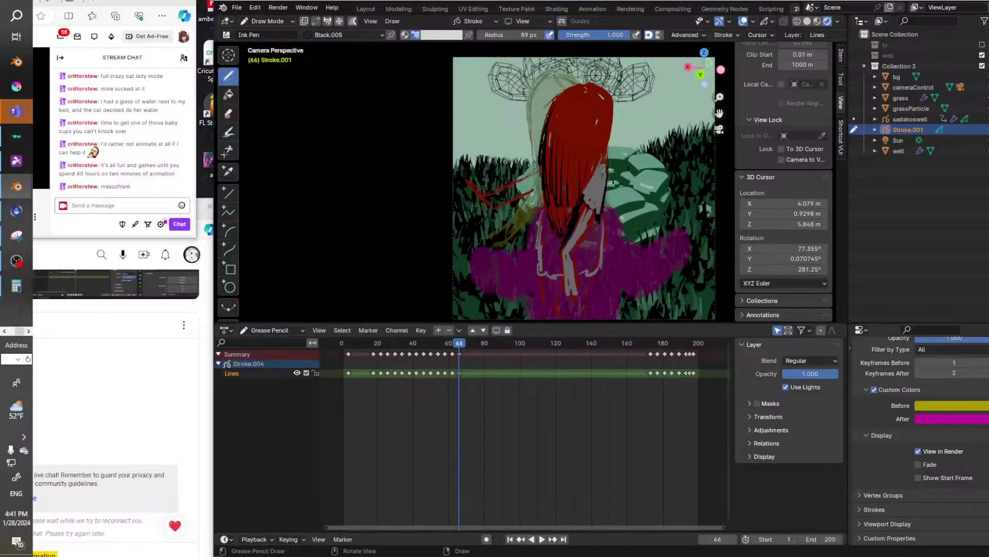
mouse_move(541, 213)
mouse_down()
mouse_move(563, 310)
mouse_move(578, 312)
mouse_move(588, 246)
mouse_up()
mouse_move(477, 182)
mouse_down()
mouse_move(487, 198)
mouse_move(531, 181)
mouse_move(492, 202)
mouse_move(535, 185)
mouse_up()
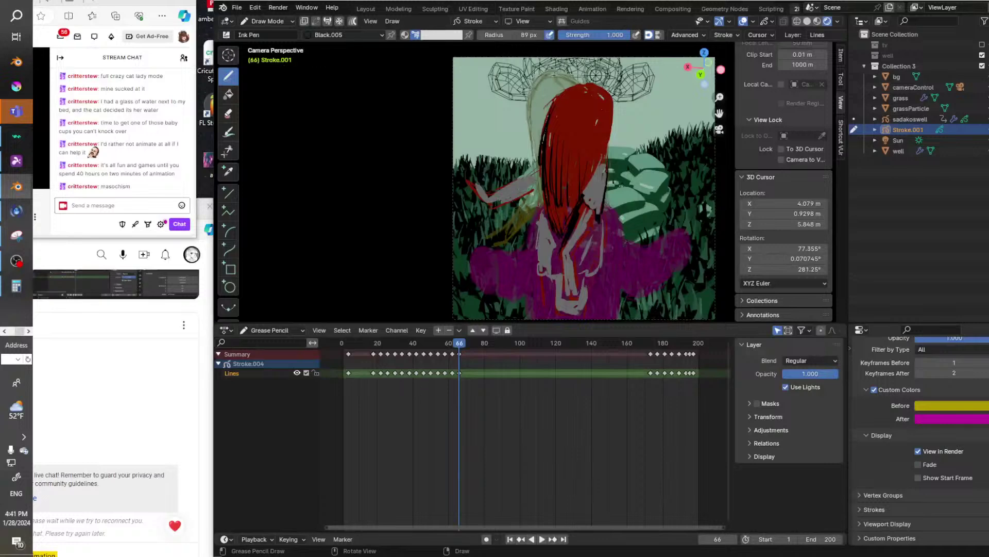
Outline both sleeve cuffs, the outer edges of the dress, and its hem on frame 66 with black strokes.
click(440, 35)
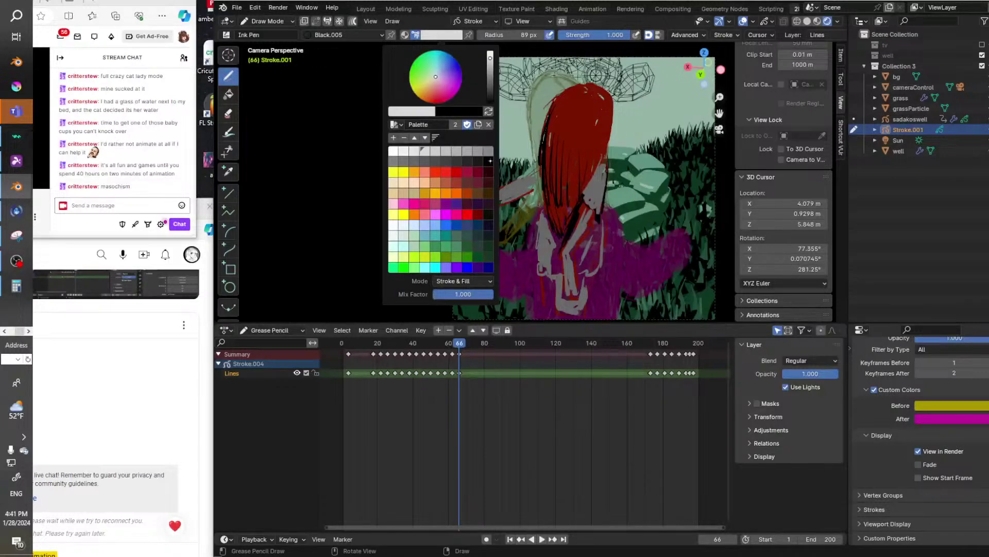
click(480, 161)
mouse_move(520, 179)
mouse_down()
mouse_move(531, 196)
mouse_move(601, 222)
mouse_up()
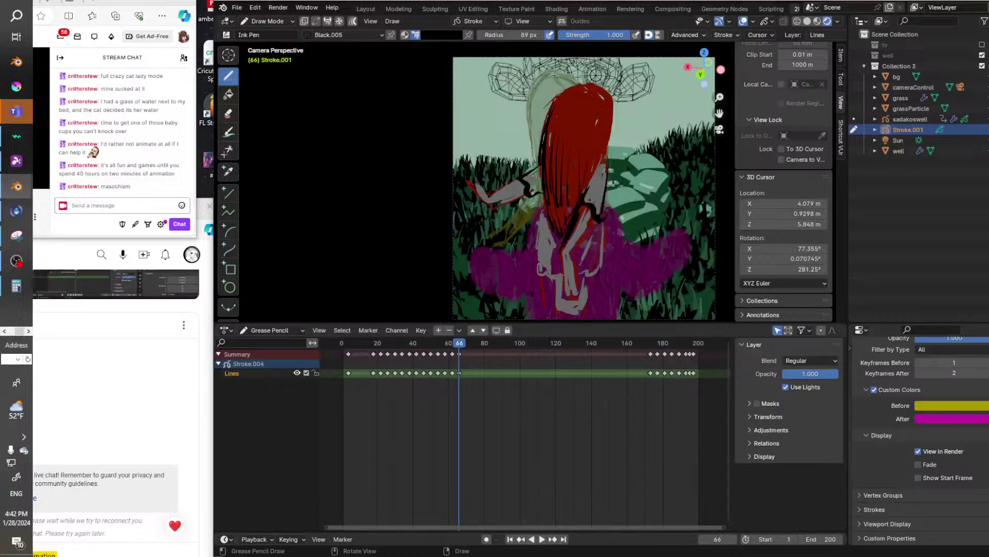
drag(606, 166, 599, 266)
mouse_move(541, 212)
mouse_down()
mouse_move(540, 273)
mouse_move(593, 274)
mouse_up()
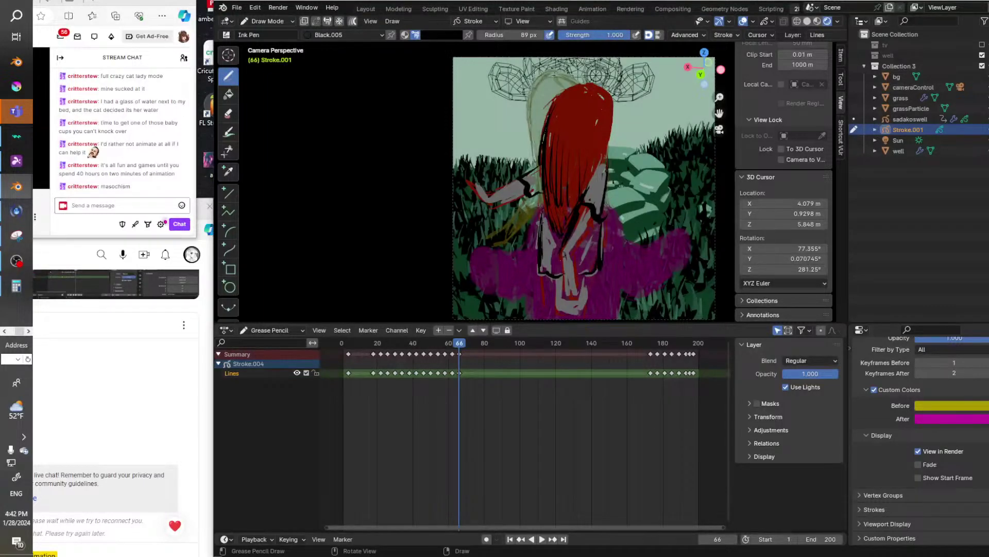
Draw black contour lines along the lowered forearm and hand and down both legs on frame 66.
drag(569, 251, 589, 226)
drag(575, 260, 555, 313)
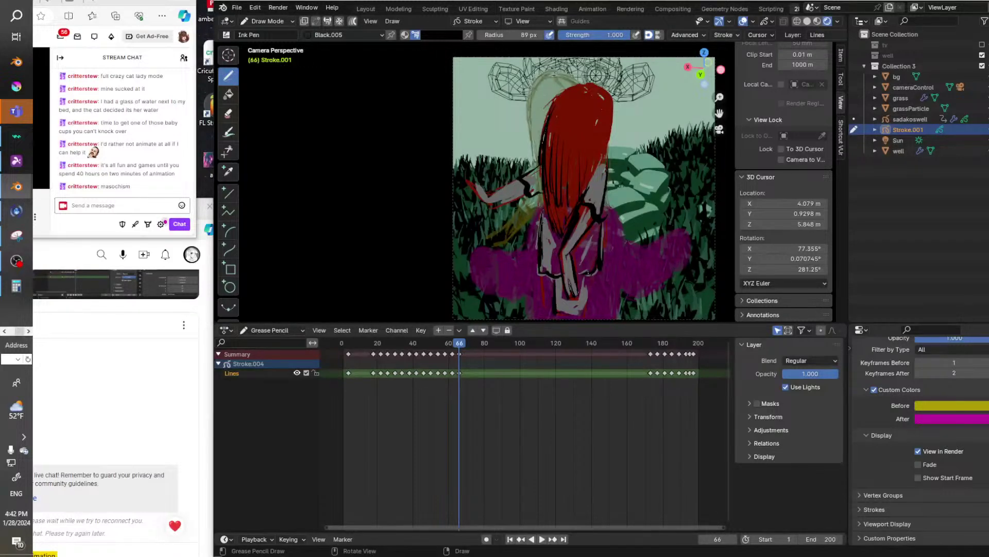
drag(588, 282, 582, 312)
drag(544, 281, 543, 294)
Touch up the upper leg and the dress around the lowered forearm with pale grey strokes on frame 66.
click(441, 34)
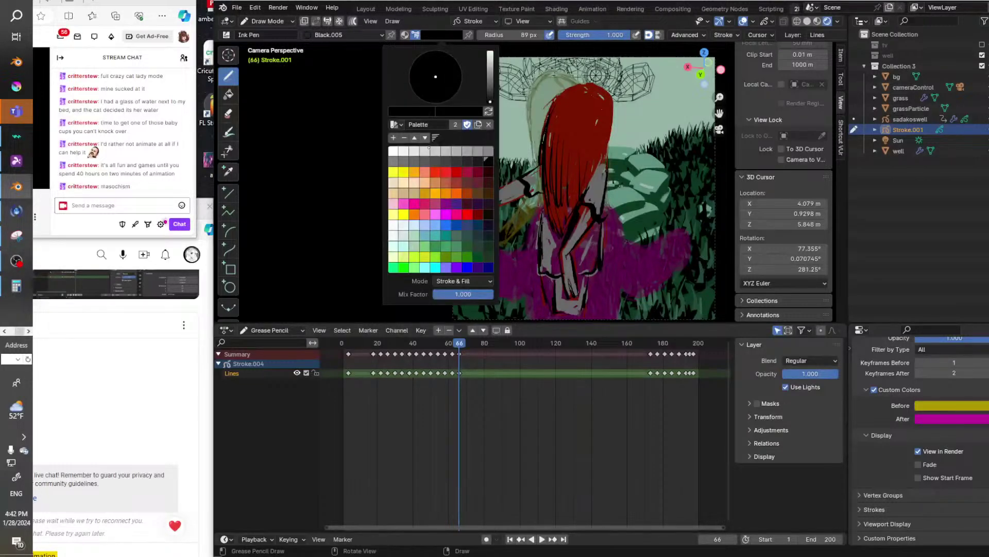
click(431, 149)
mouse_move(541, 278)
mouse_down()
mouse_move(547, 301)
mouse_move(549, 286)
mouse_up()
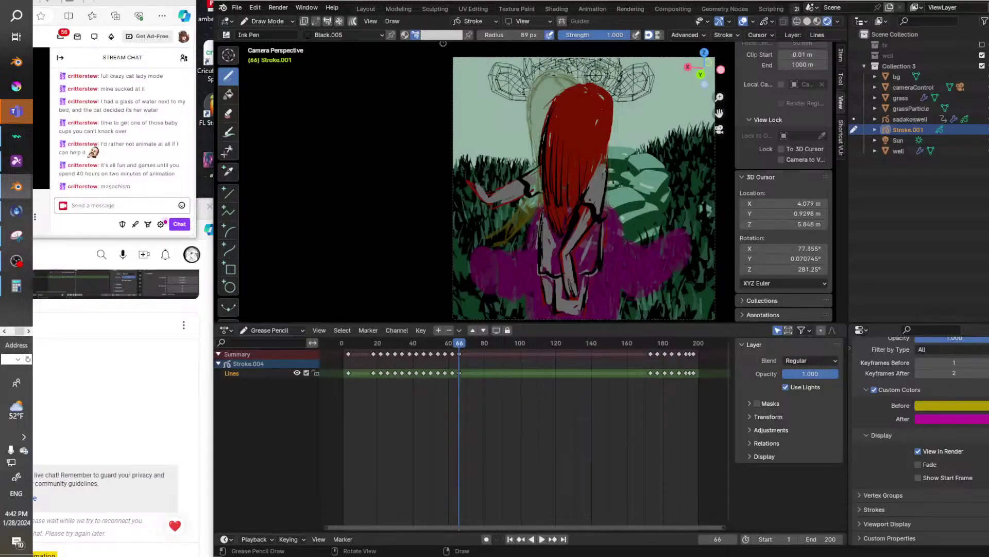
click(441, 34)
click(486, 161)
click(442, 35)
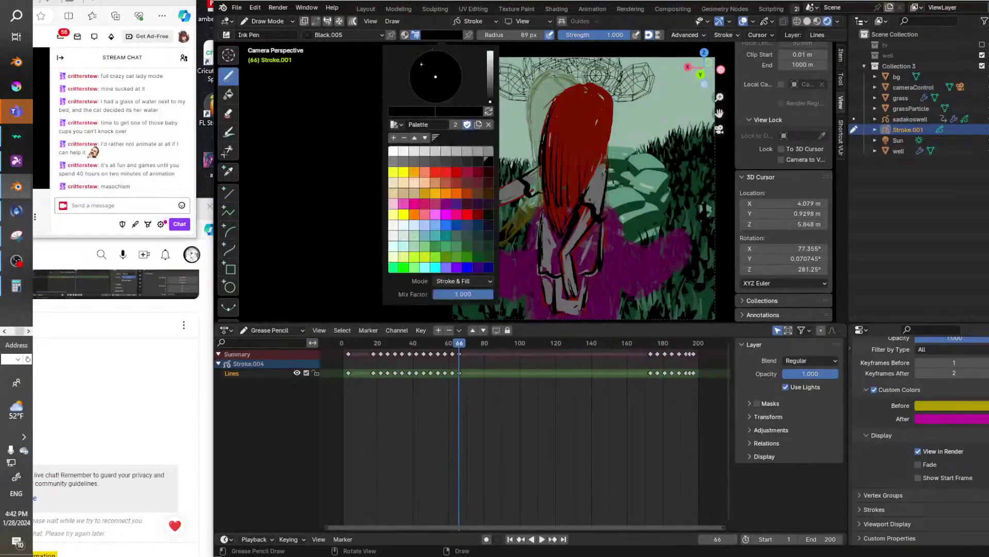
click(430, 150)
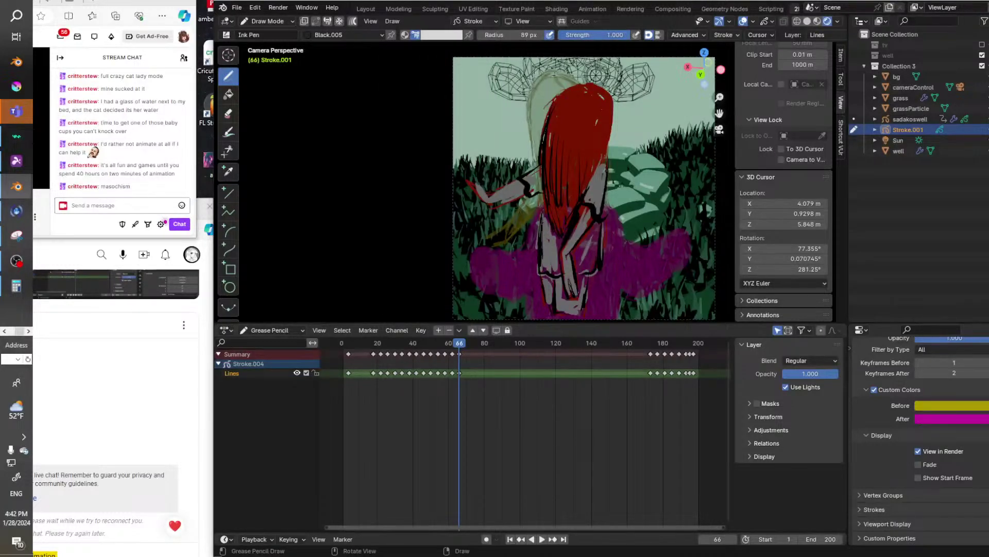
mouse_move(561, 240)
mouse_down()
mouse_move(584, 255)
mouse_move(594, 228)
mouse_move(591, 264)
mouse_move(575, 262)
mouse_up()
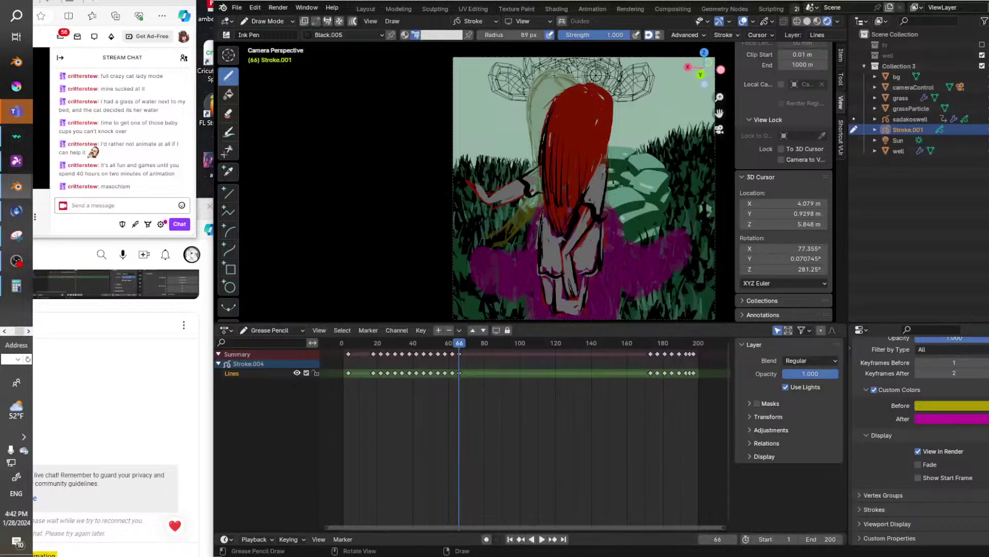
Play the animation on from frame 66, and replay it from frame 0 to review the motion into the new drawing.
key(ctrl+shift+space)
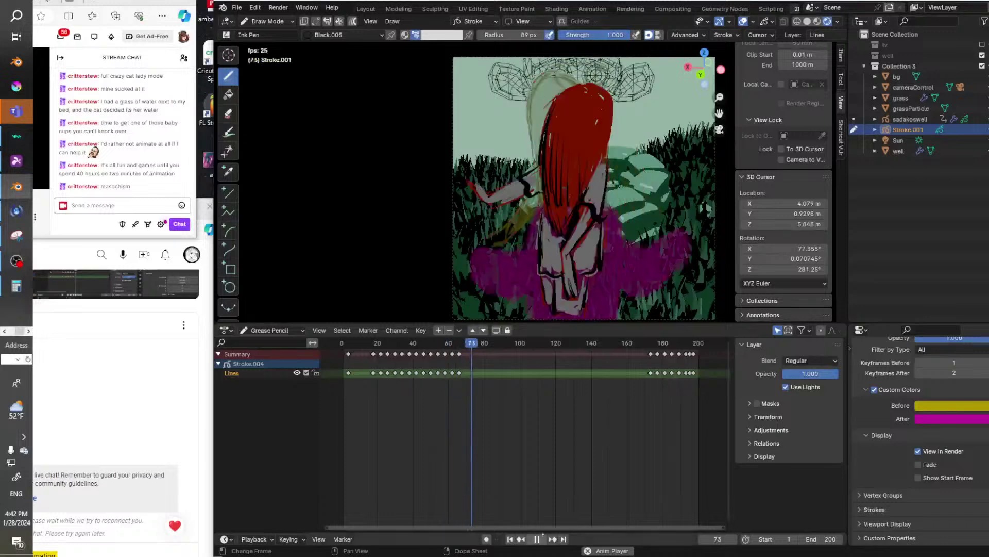
key(space)
drag(494, 348, 384, 356)
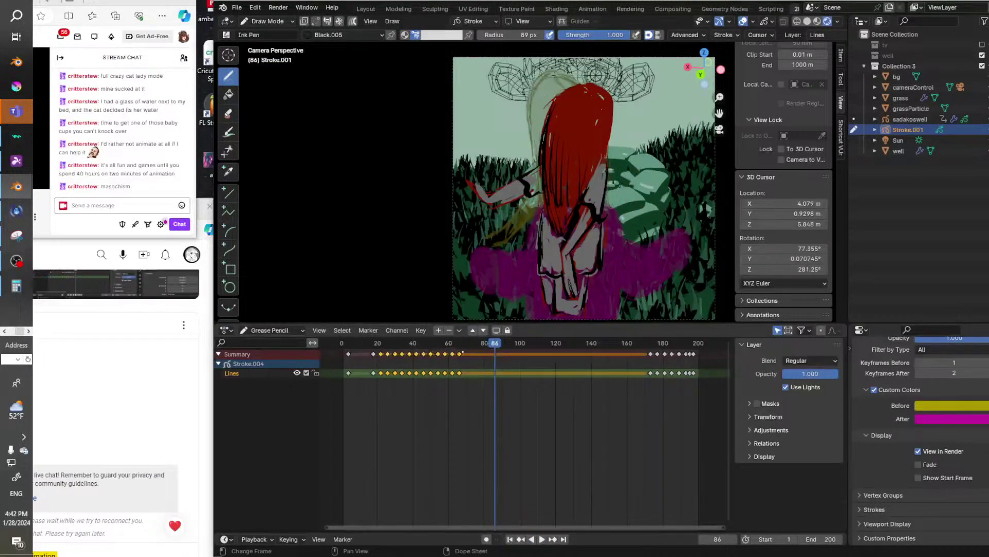
drag(495, 343, 342, 343)
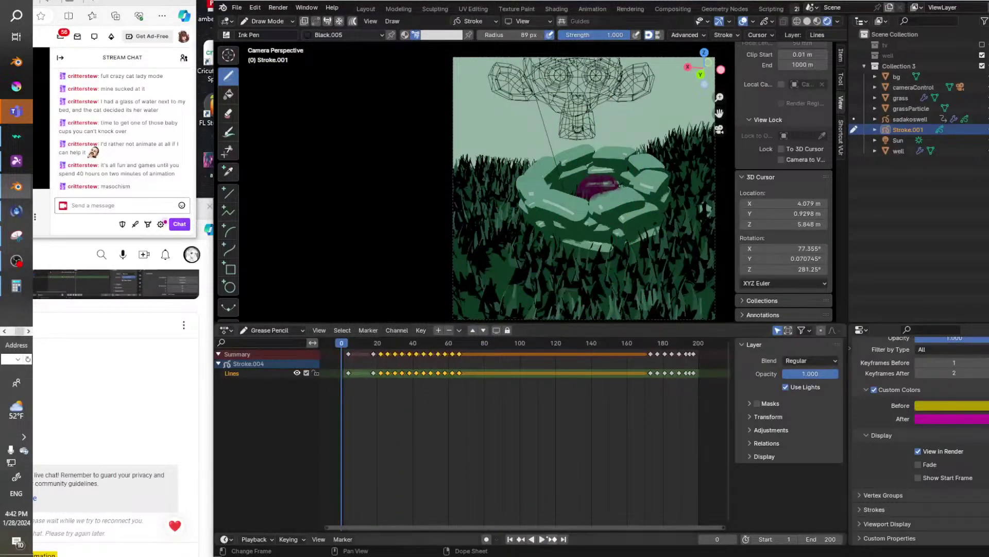
click(541, 539)
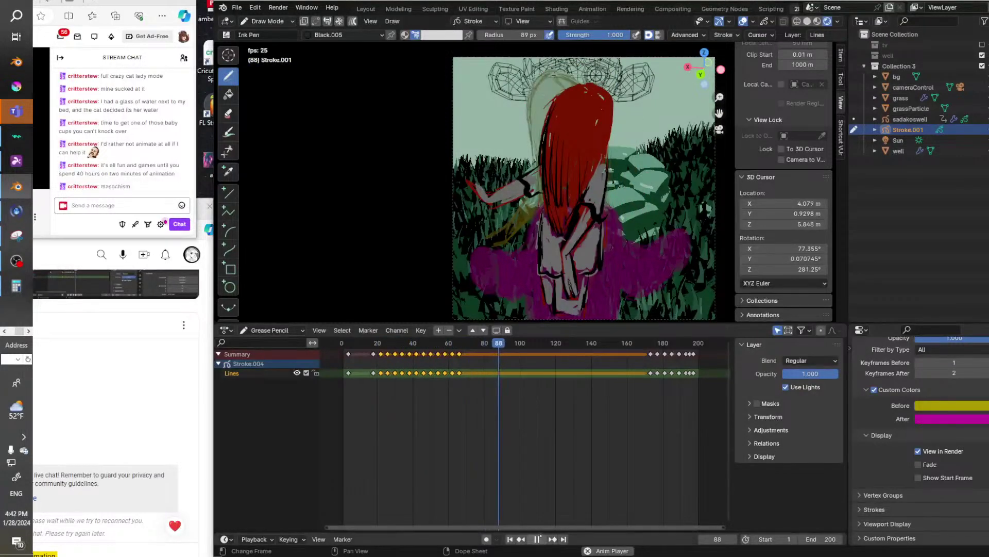
click(539, 539)
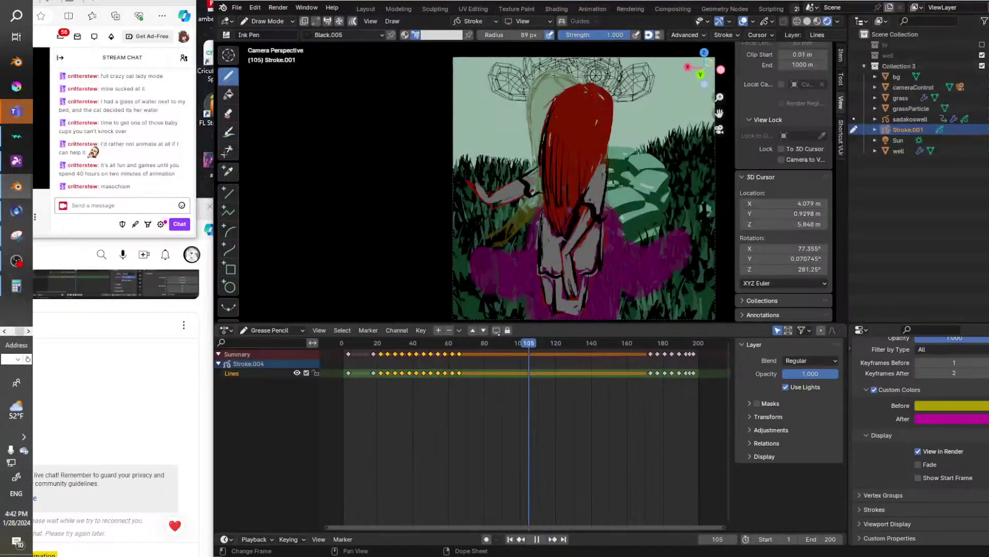
drag(498, 334, 341, 343)
click(541, 538)
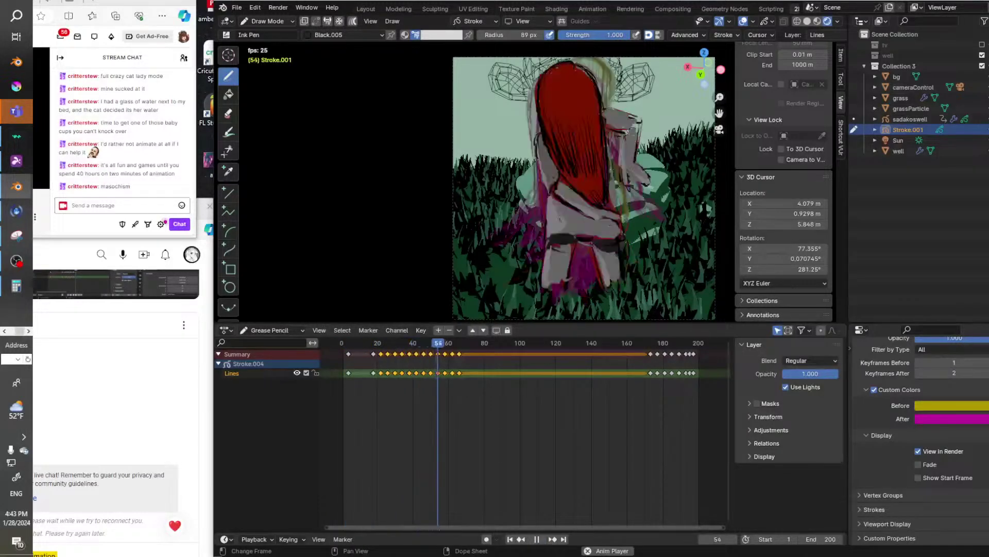
click(537, 539)
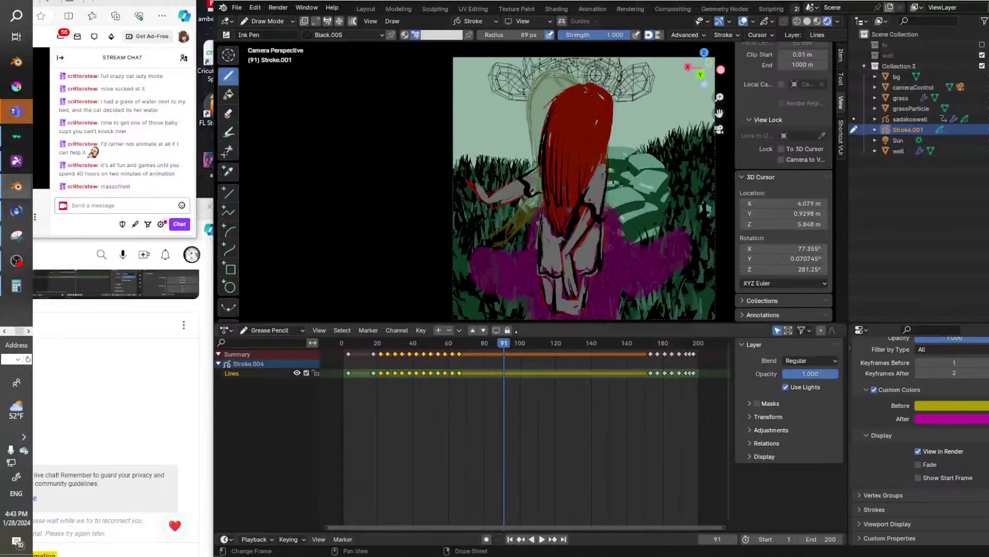
Replay the crawl out of the well repeatedly from frame 18 to judge the movement through frame 66.
drag(503, 343, 373, 343)
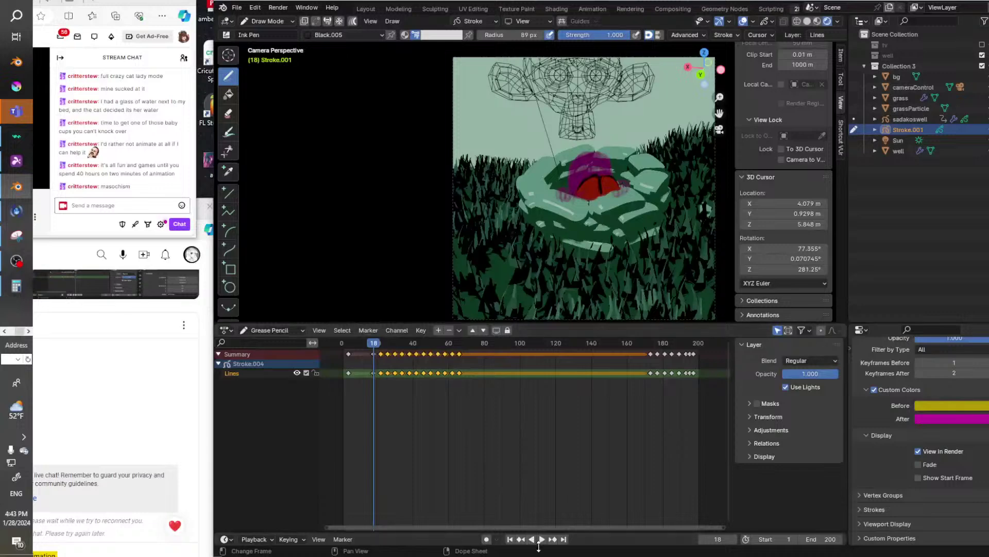
click(542, 538)
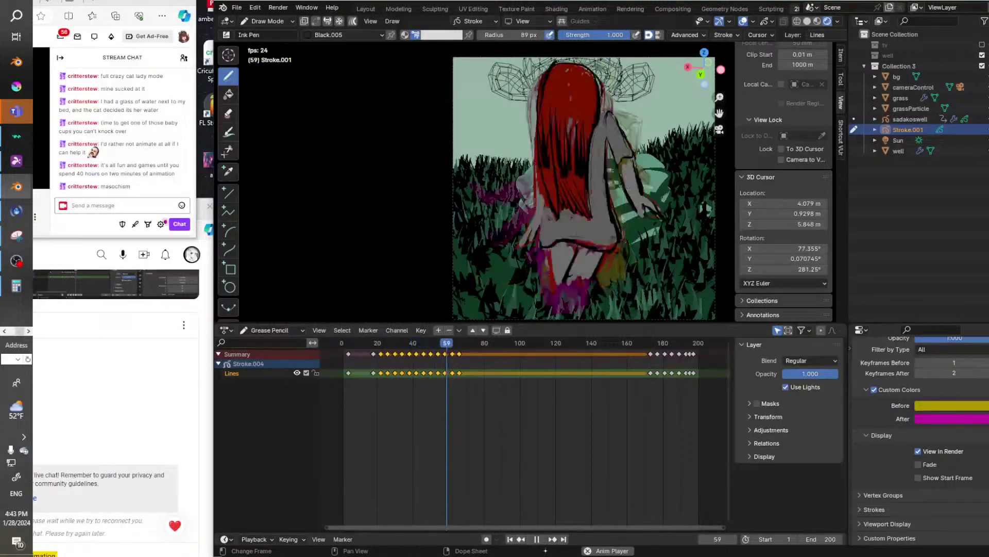
click(538, 540)
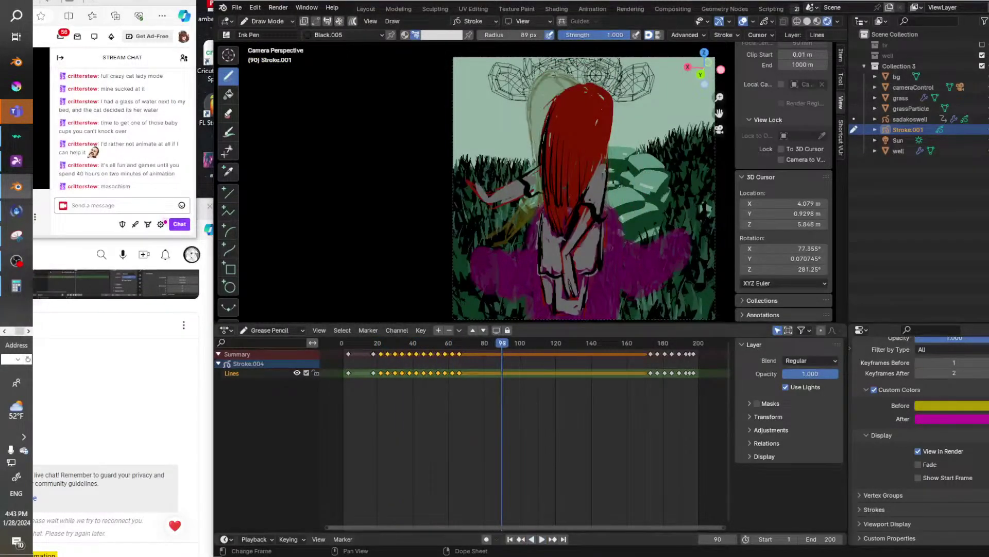
drag(501, 344, 373, 344)
key(space)
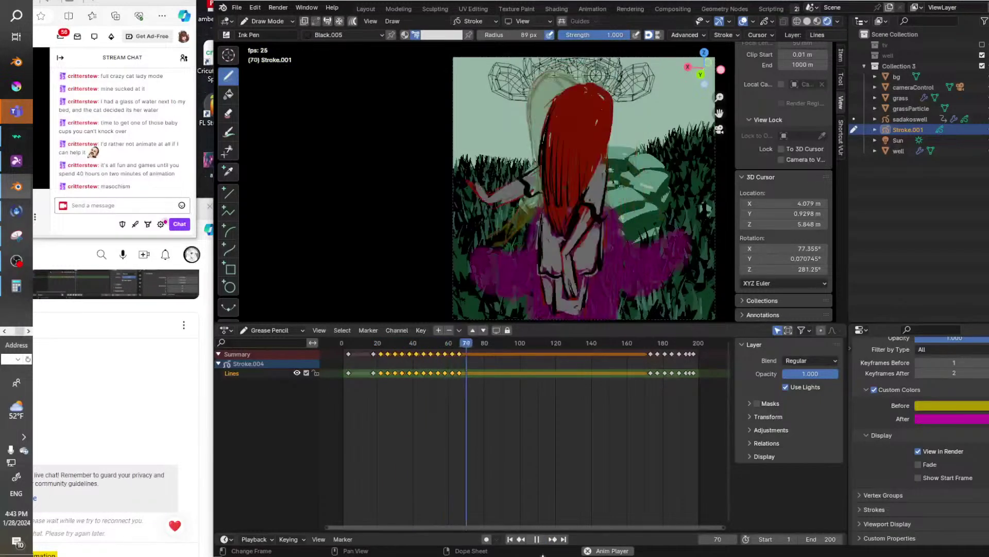
key(space)
drag(501, 341, 374, 344)
click(542, 539)
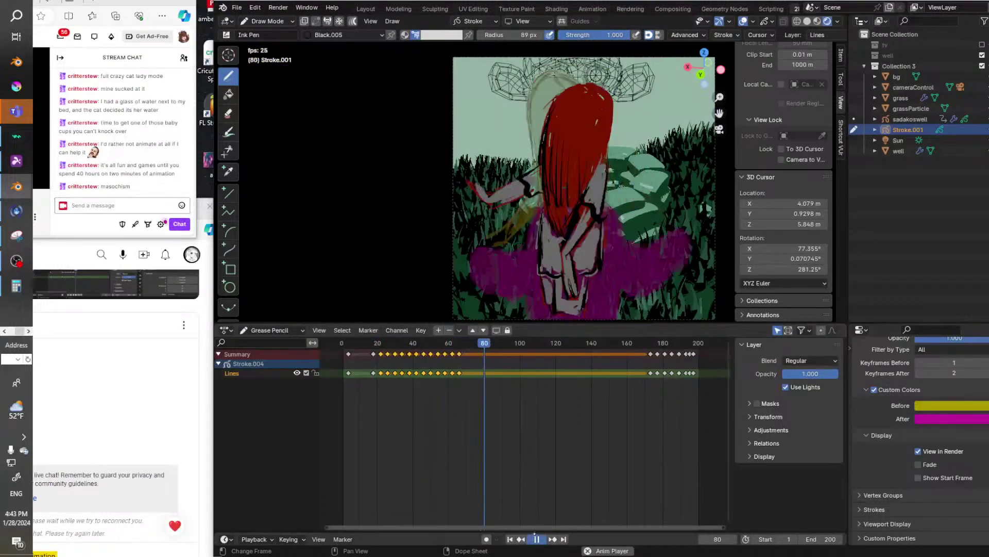
click(537, 539)
Play from frame 16 and scrub around frames 64 to 76 to compare the latest poses.
drag(487, 343, 369, 331)
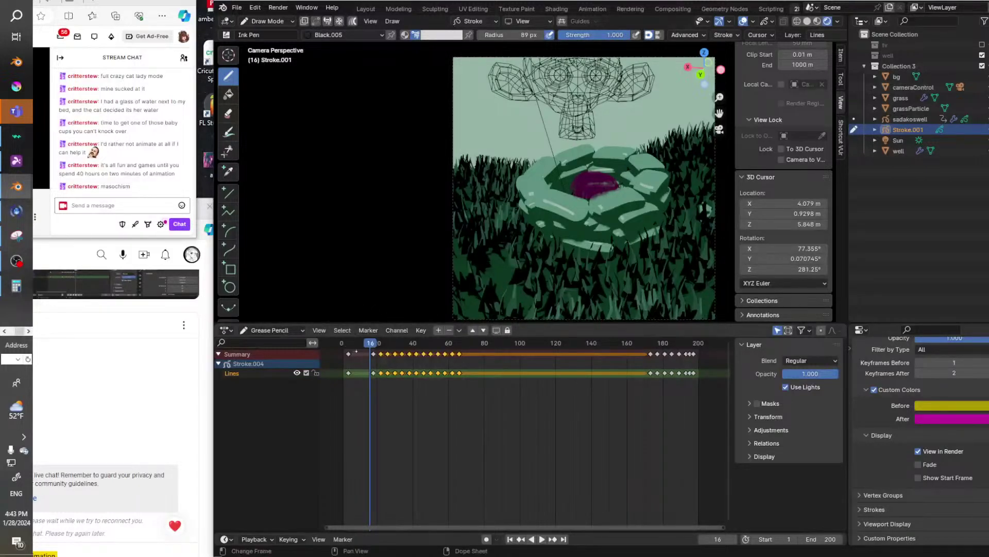
key(space)
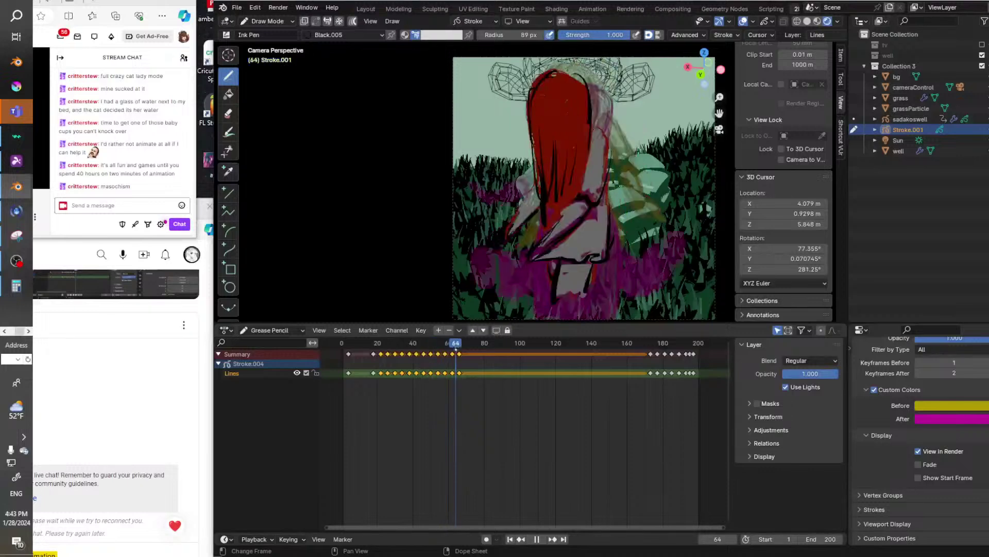
mouse_move(472, 351)
mouse_down()
mouse_move(487, 351)
mouse_move(363, 353)
mouse_move(670, 354)
mouse_move(380, 354)
mouse_move(499, 353)
mouse_move(458, 353)
mouse_up()
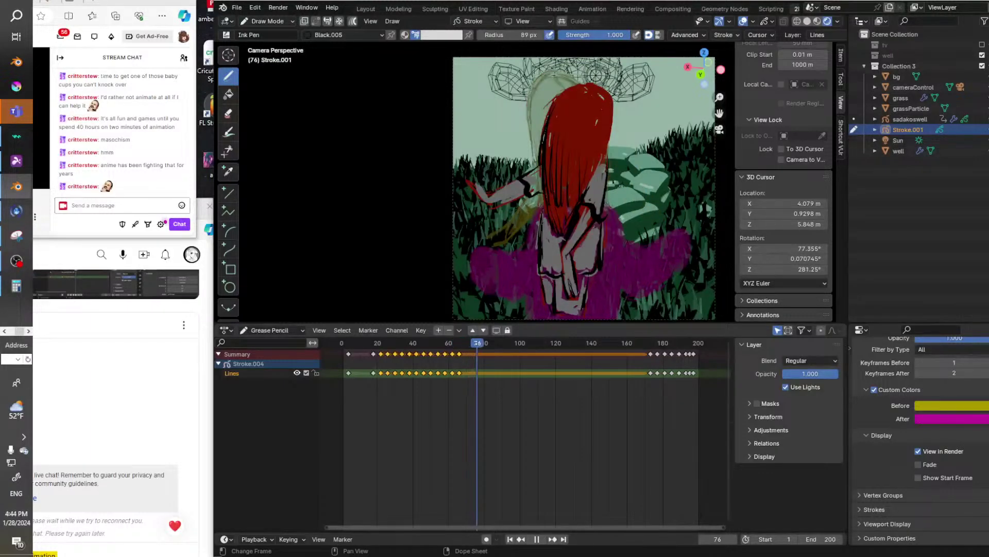
key(Escape)
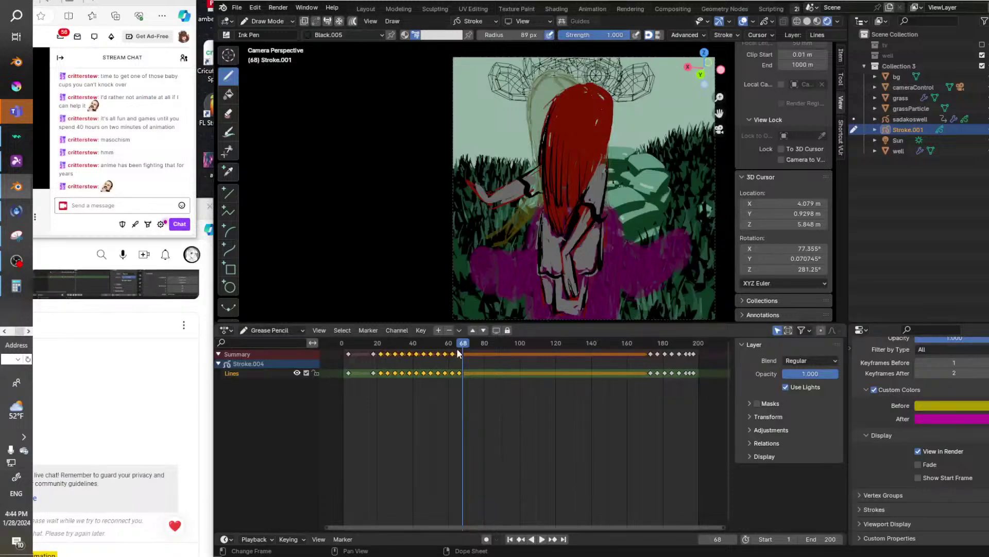
Replay the sequence from frames 15 and 18 to check the timing of the turn up to frame 66.
drag(456, 345, 369, 343)
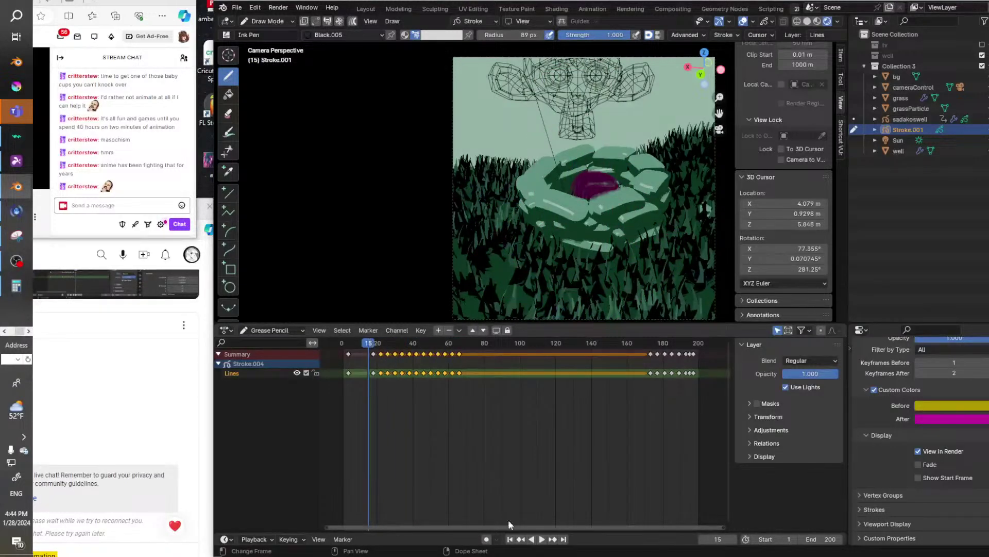
click(542, 539)
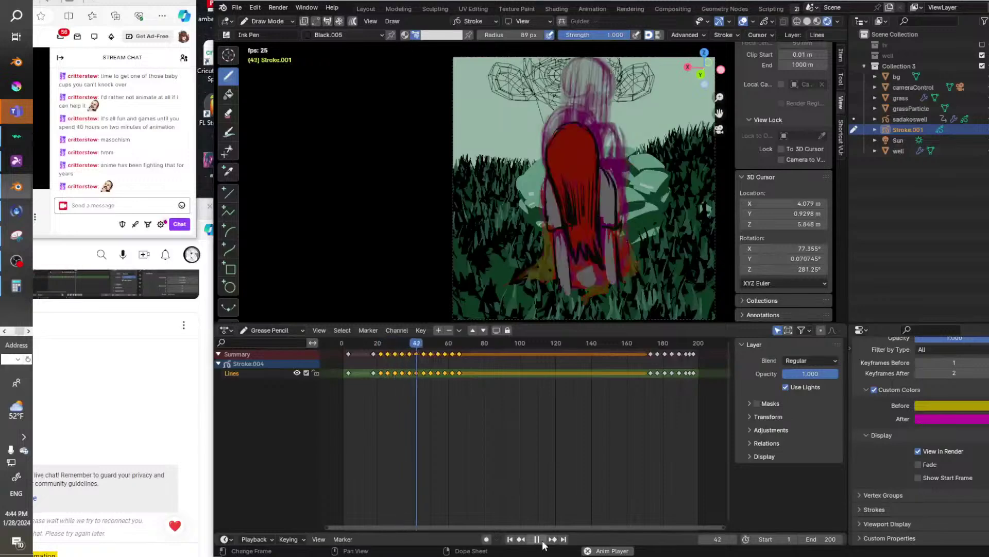
click(537, 539)
drag(440, 354, 373, 343)
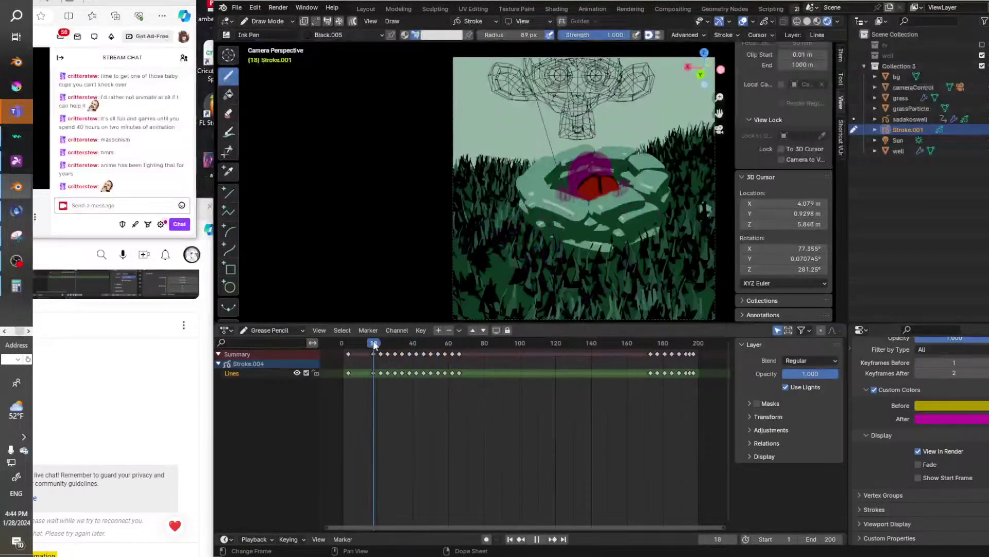
click(541, 539)
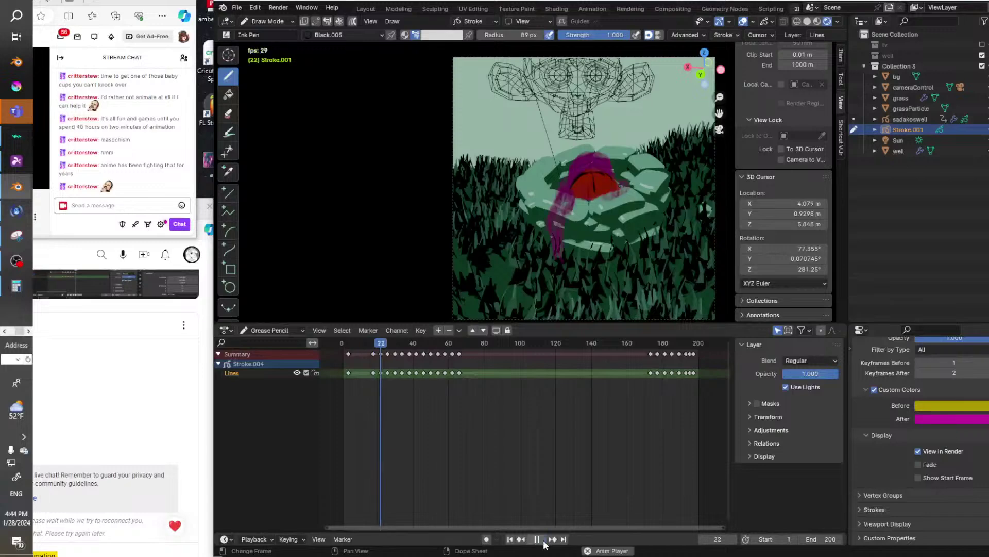
click(544, 541)
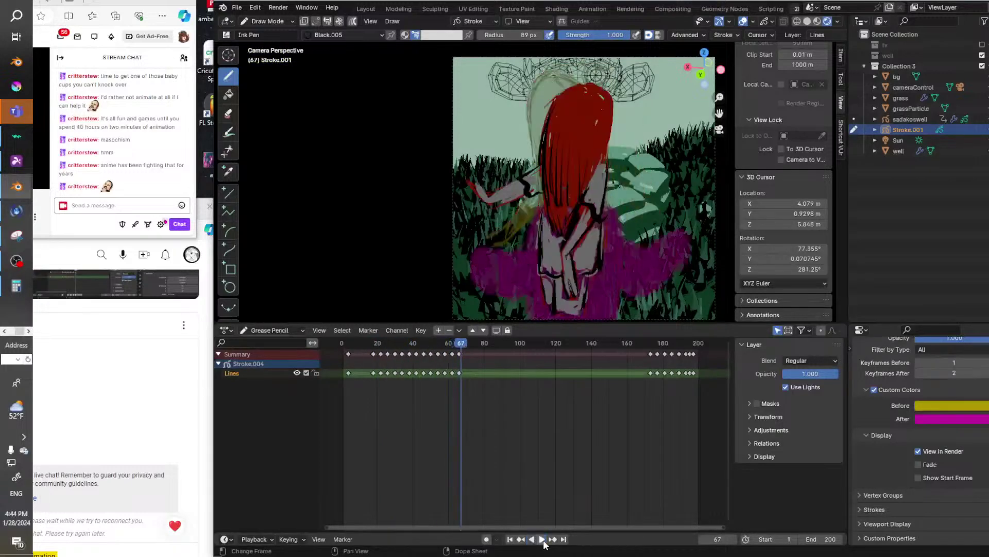
drag(458, 344, 374, 344)
click(541, 539)
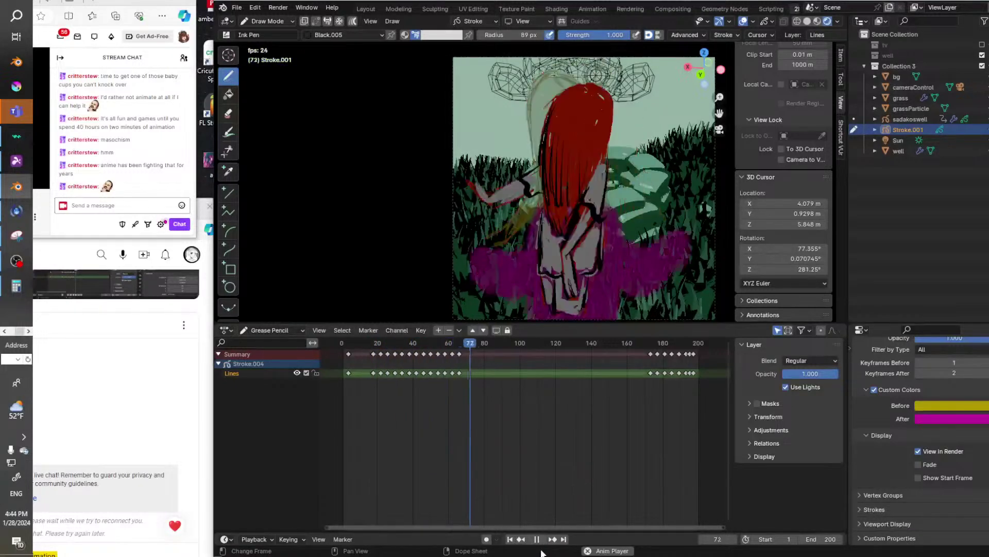
click(537, 539)
Select the keyframe at frame 66, move the playhead to frame 71, and insert a Grease Pencil keyframe there.
drag(507, 344, 460, 351)
click(462, 354)
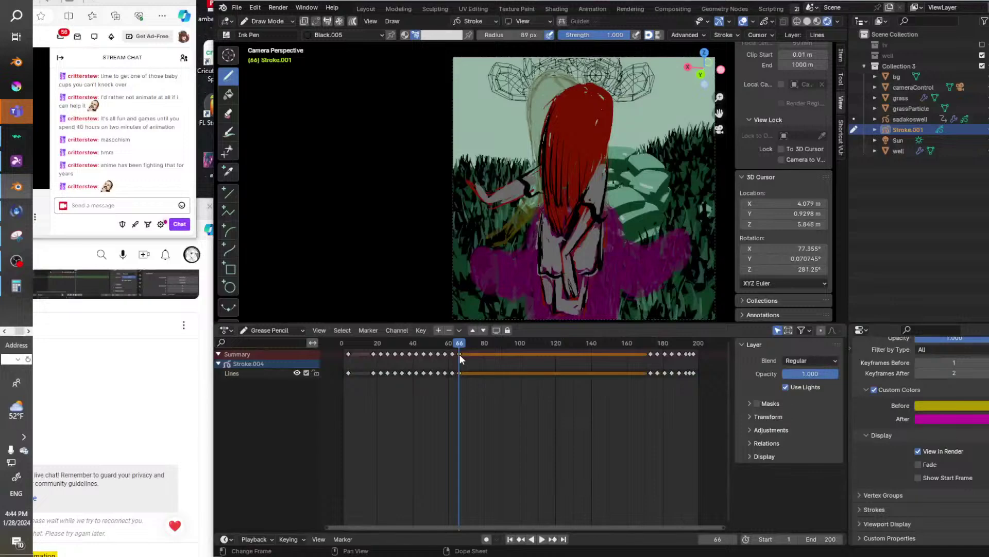
key(space)
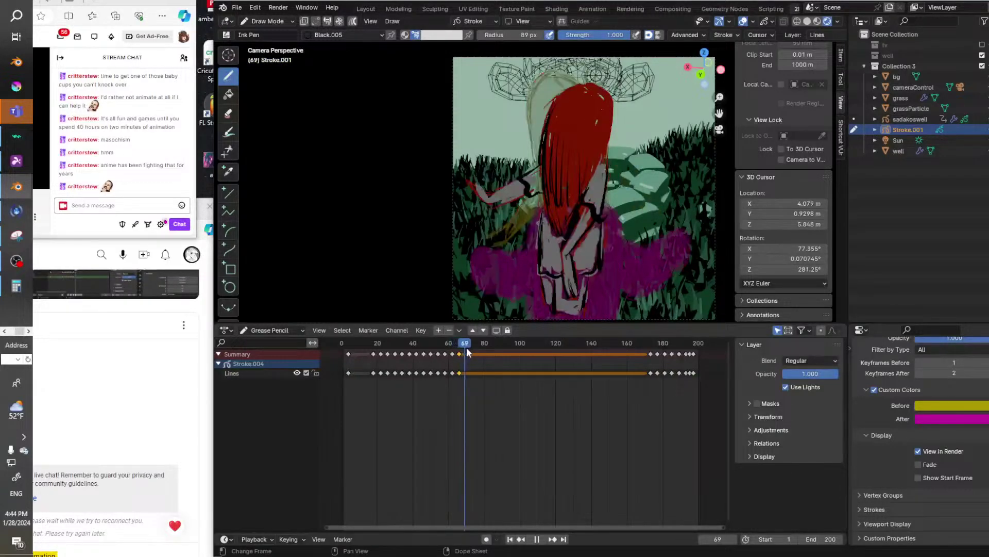
drag(466, 348, 468, 348)
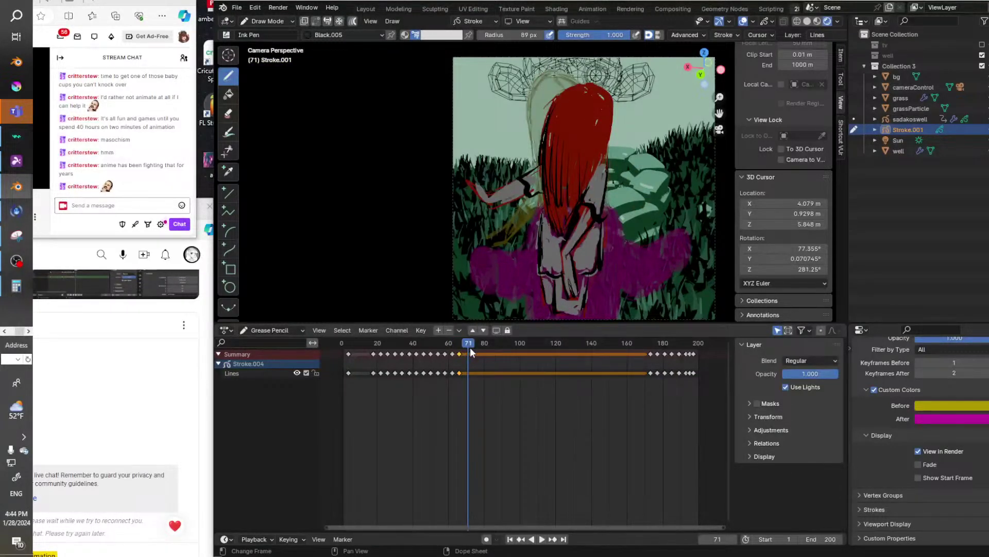
key(i)
click(475, 360)
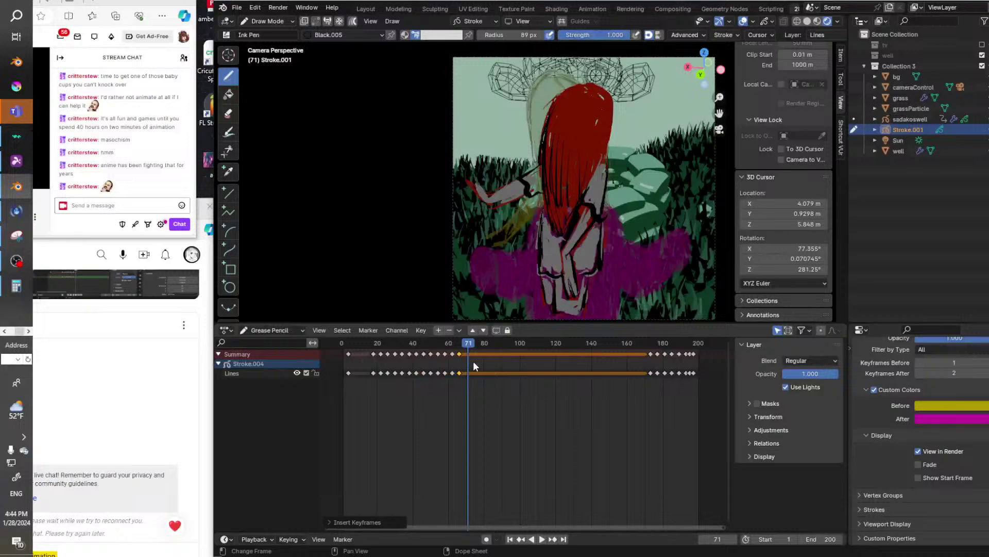
Insert a blank keyframe at frame 71 on the selected Lines layer only.
click(271, 372)
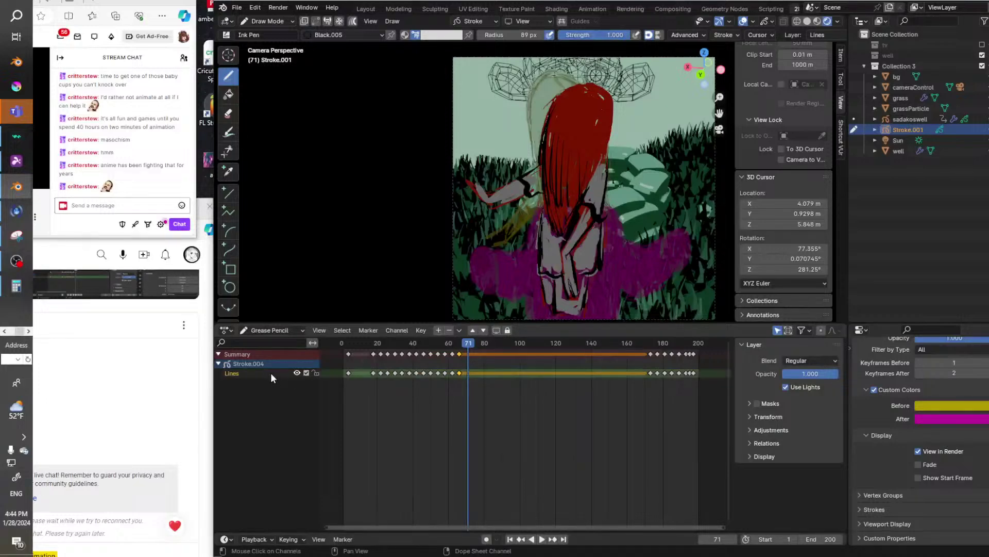
key(i)
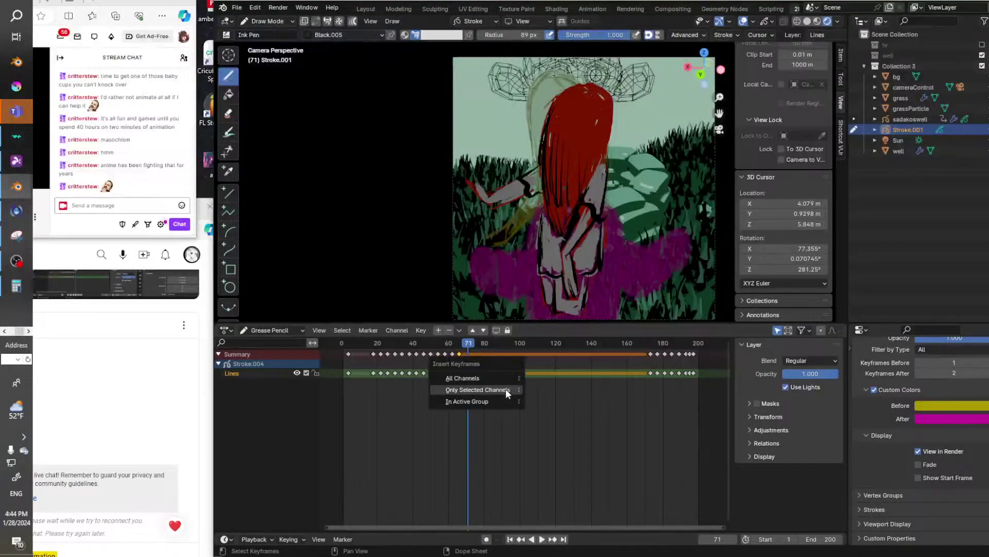
click(506, 390)
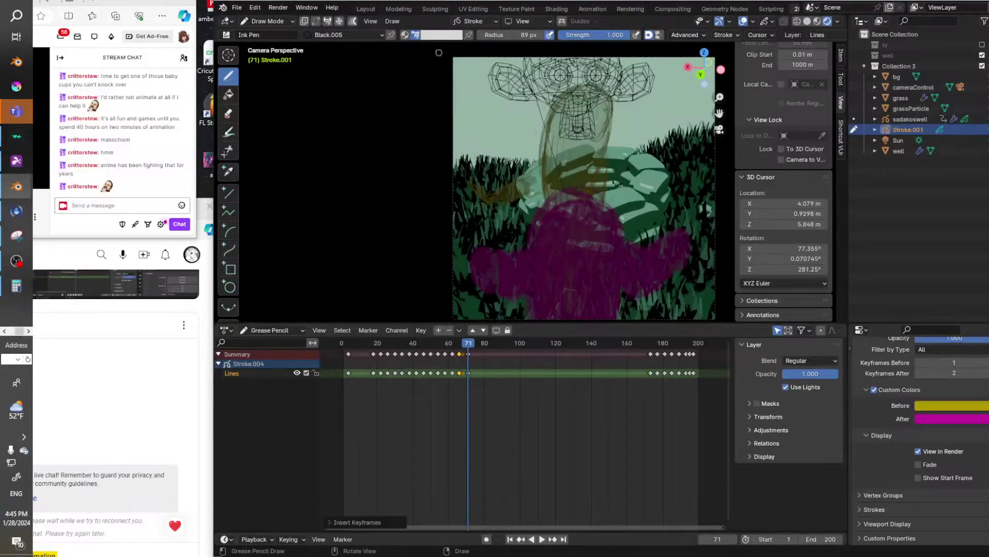
Rough in the figure's rounded head and long hair in red on frame 71, using the onion-skinned poses as a guide.
click(441, 36)
click(437, 171)
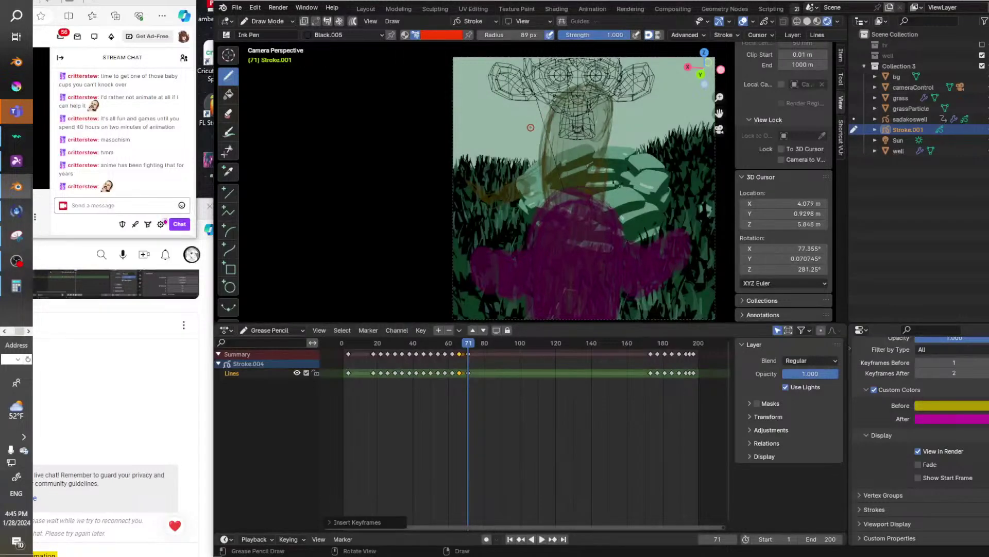
drag(528, 126, 547, 101)
mouse_move(527, 145)
mouse_down()
mouse_move(561, 103)
mouse_move(590, 121)
mouse_move(593, 147)
mouse_up()
drag(538, 126, 536, 205)
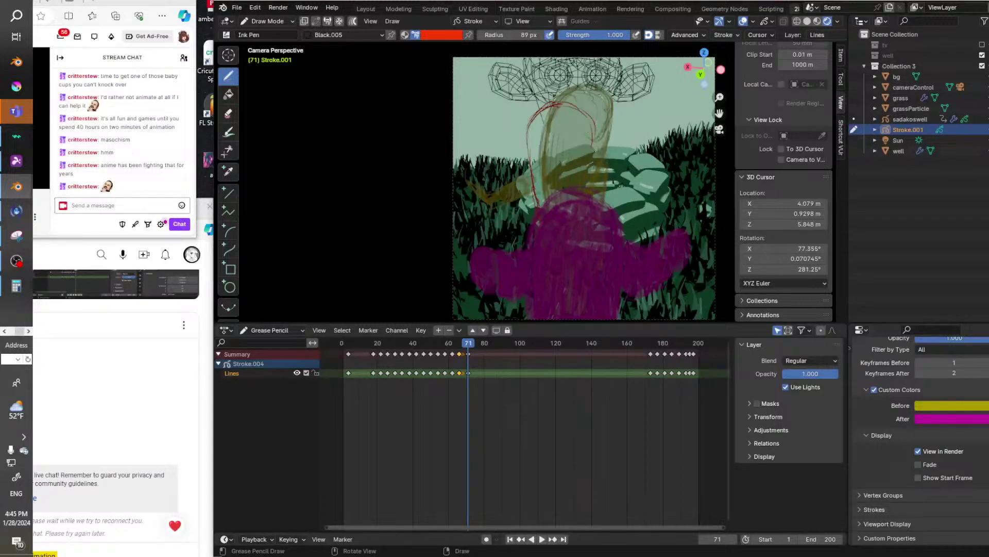
drag(592, 124, 598, 159)
drag(528, 123, 530, 207)
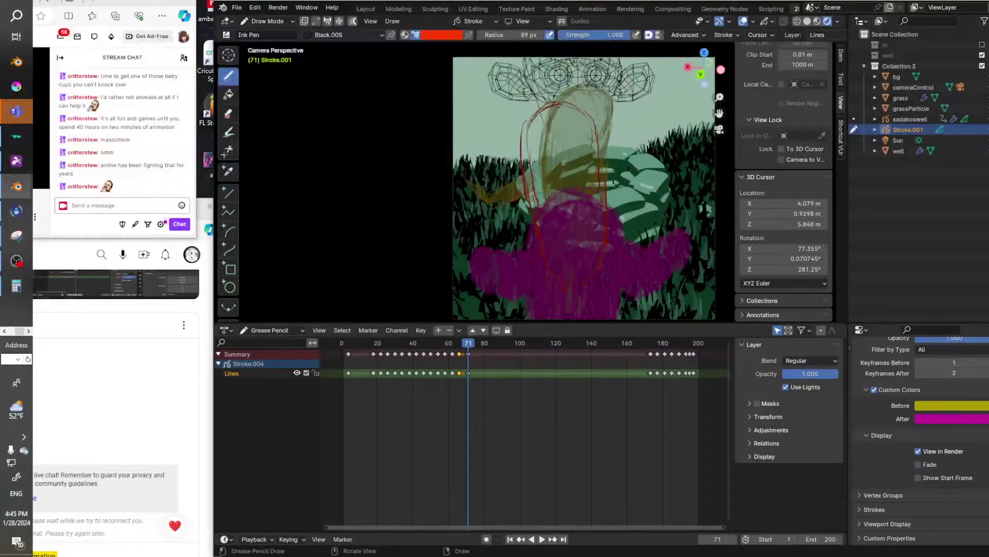
Sketch the arms in red on both sides of the hair on frame 71, reaching down and outward.
mouse_move(527, 181)
mouse_down()
mouse_move(506, 236)
mouse_move(470, 254)
mouse_up()
mouse_move(481, 269)
mouse_down()
mouse_move(493, 270)
mouse_move(501, 247)
mouse_up()
drag(525, 202, 522, 224)
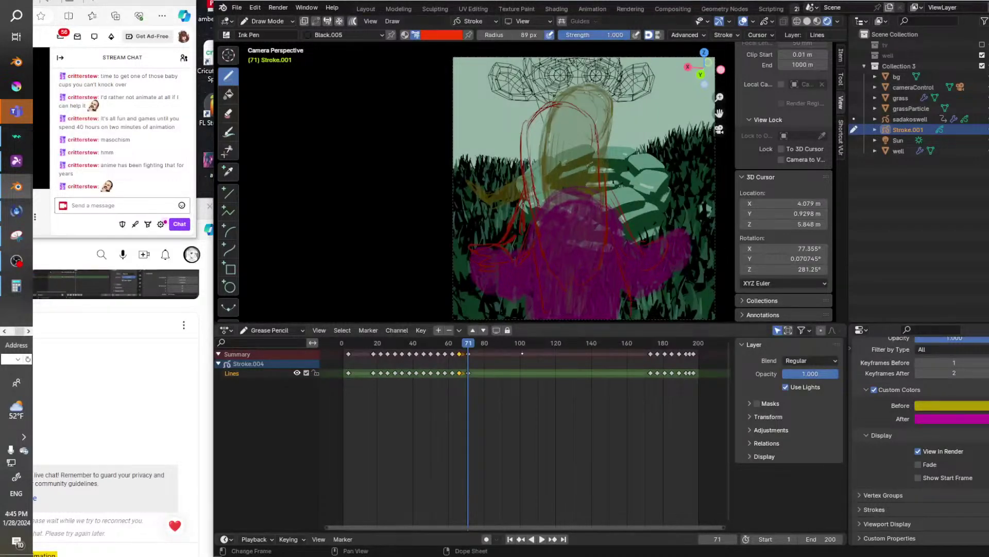
Advance playback to frame 77 and insert a keyframe there on the Lines layer.
key(space)
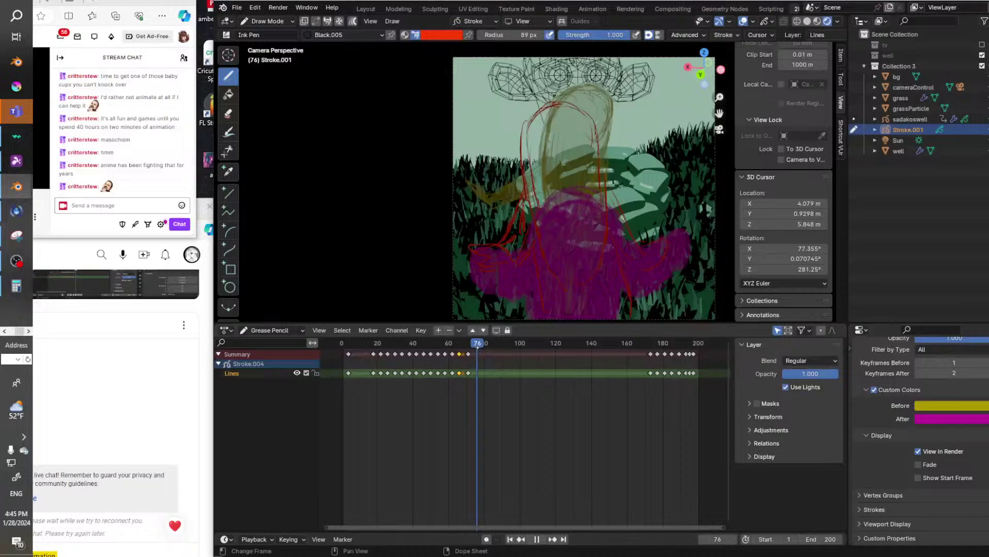
key(space)
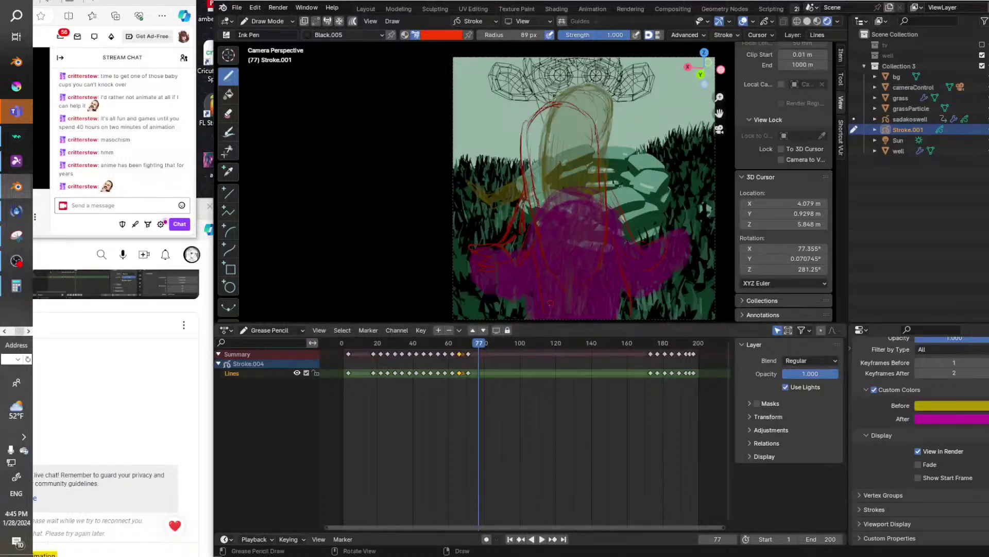
key(i)
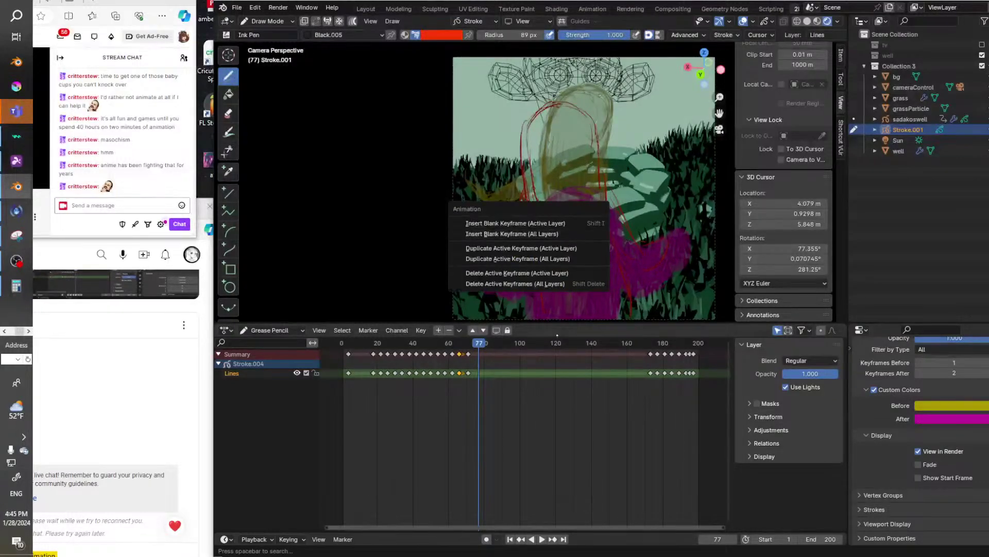
key(i)
click(500, 382)
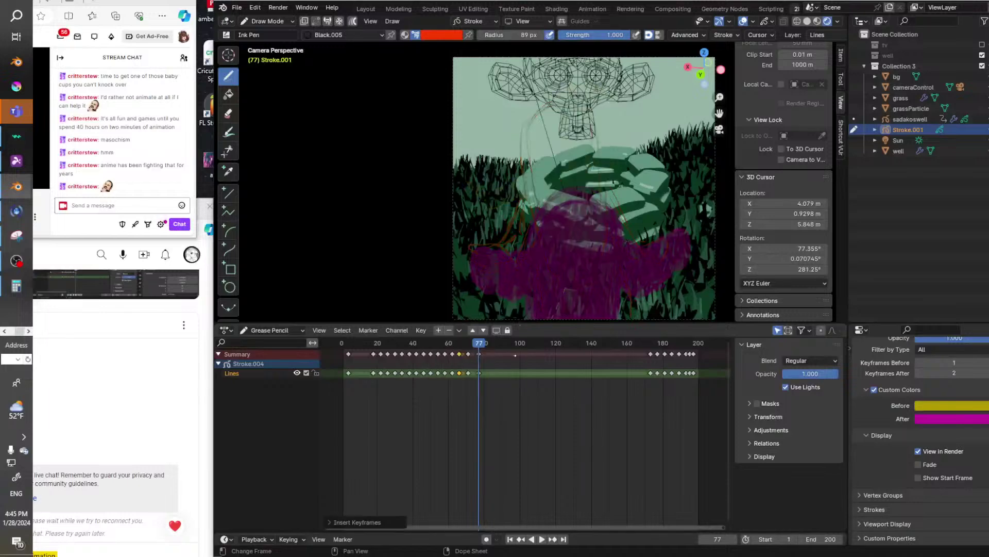
Sketch the frame 77 pose in red, with a lowered head, long hair and both hands spread out to the sides.
mouse_move(524, 175)
mouse_down()
mouse_move(552, 148)
mouse_move(585, 151)
mouse_move(601, 184)
mouse_up()
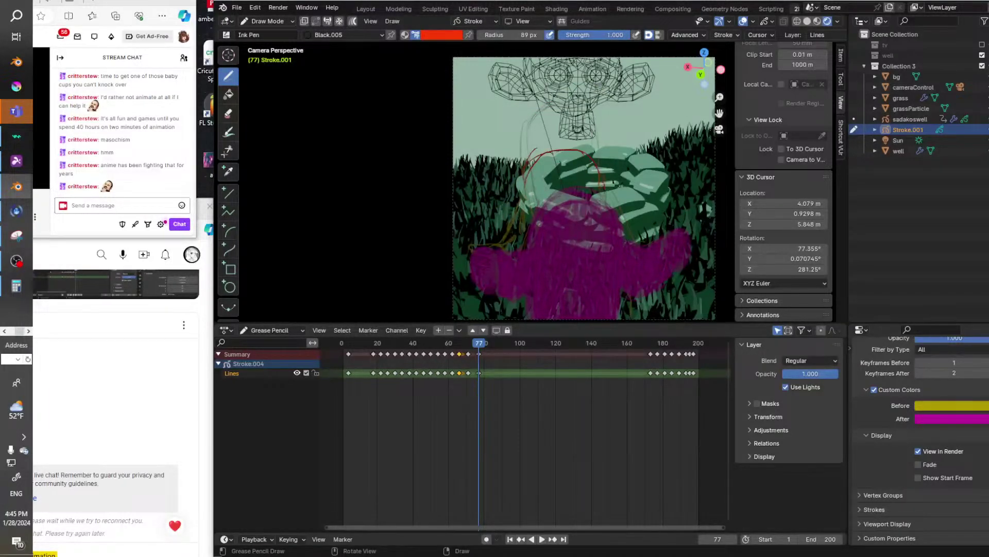
drag(525, 173, 531, 236)
drag(617, 265, 620, 297)
mouse_move(699, 242)
mouse_down()
mouse_move(692, 256)
mouse_move(660, 261)
mouse_up()
mouse_move(470, 269)
mouse_down()
mouse_move(472, 290)
mouse_move(494, 291)
mouse_up()
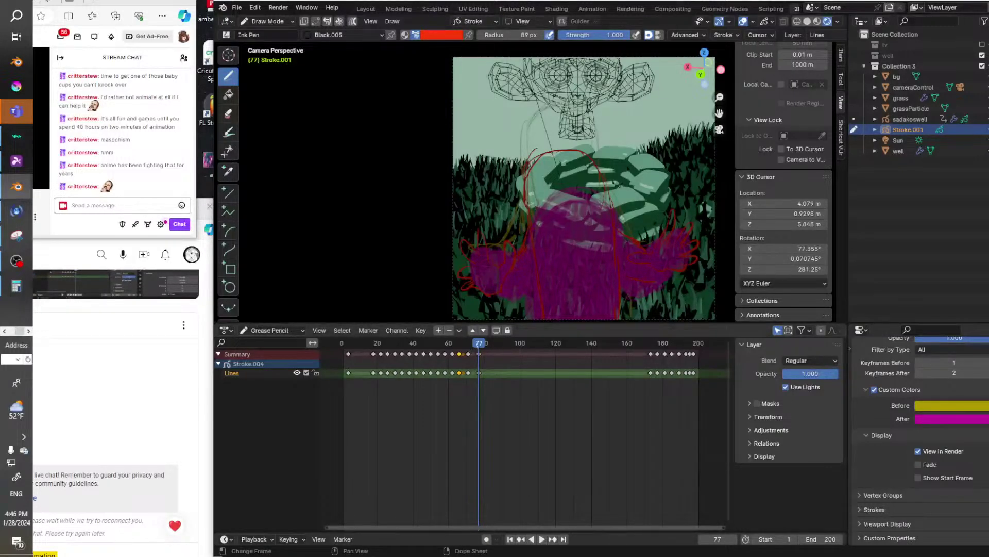
Play around frames 76 to 79 to compare the two new poses, stopping on frame 77.
key(shift+ctrl+space)
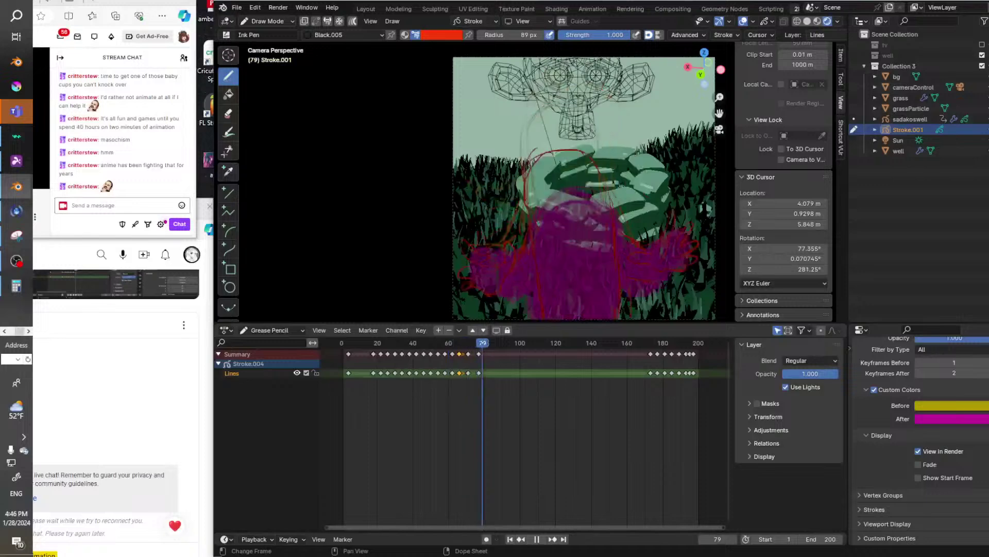
key(space)
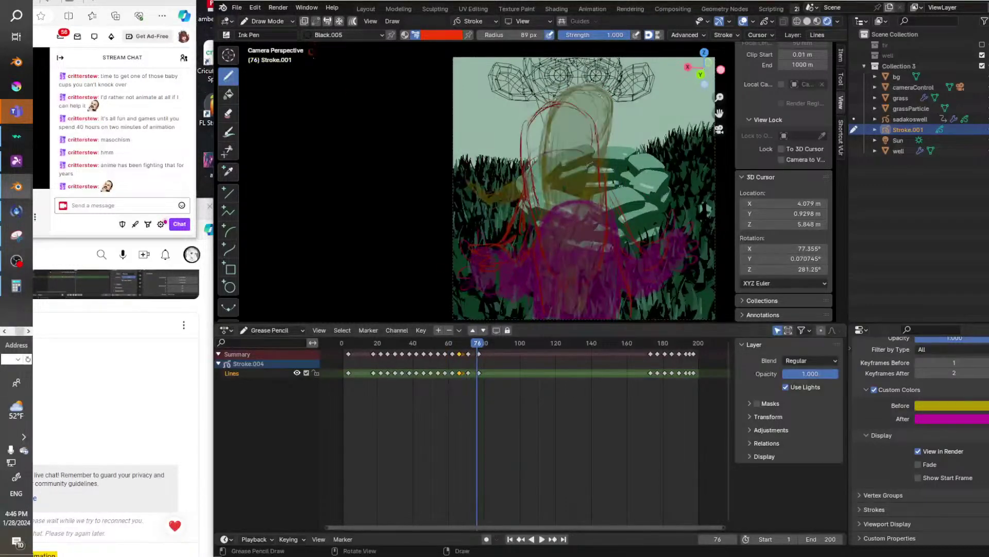
click(504, 35)
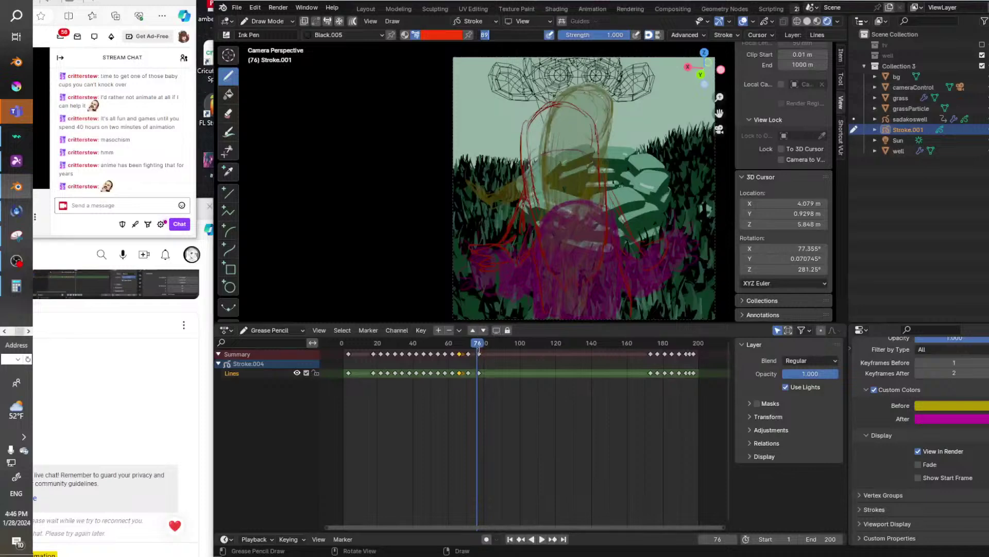
key(Return)
key(space)
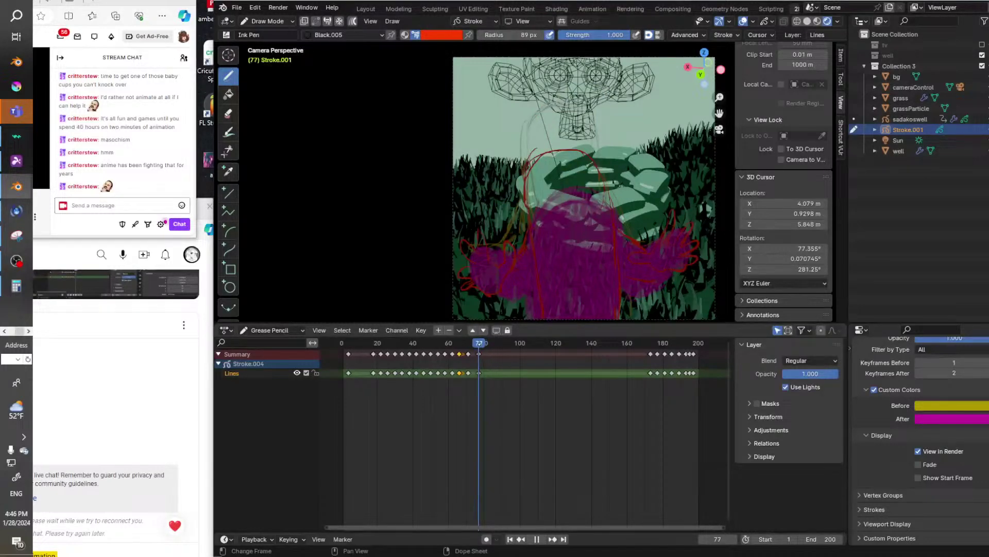
key(Escape)
Fill the figure's head and hair on frame 77 with solid red strokes down to the bottom of the camera view.
mouse_move(539, 167)
mouse_down()
mouse_move(528, 181)
mouse_move(542, 206)
mouse_move(573, 216)
mouse_move(592, 240)
mouse_up()
mouse_move(554, 211)
mouse_down()
mouse_move(603, 191)
mouse_move(578, 196)
mouse_up()
drag(576, 241, 607, 248)
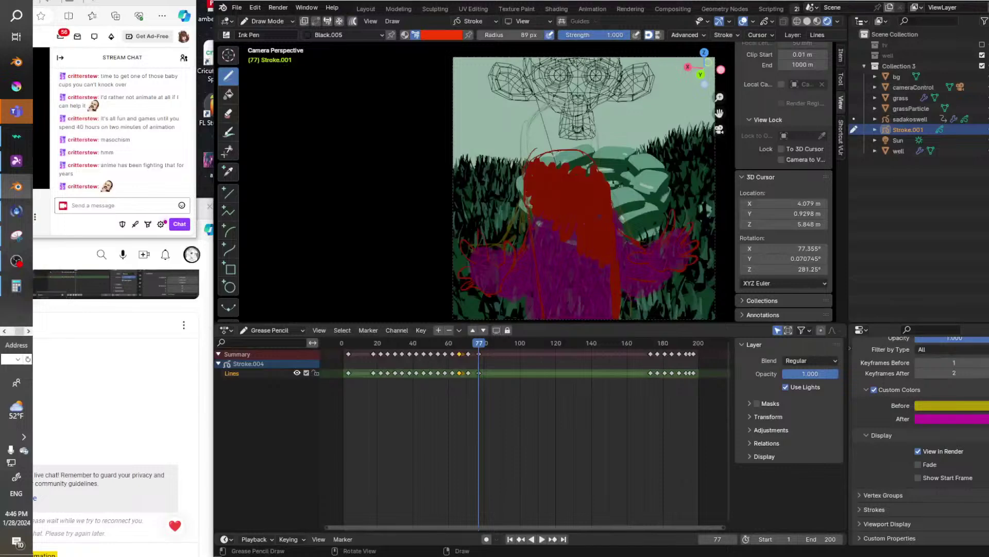
mouse_move(547, 237)
mouse_down()
mouse_move(550, 293)
mouse_move(569, 254)
mouse_up()
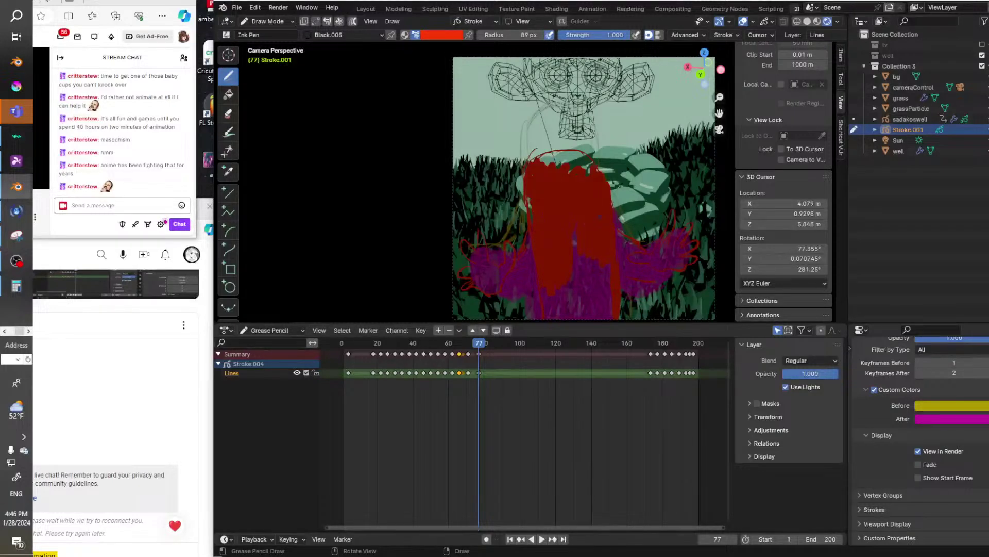
mouse_move(528, 198)
mouse_down()
mouse_move(525, 212)
mouse_move(572, 142)
mouse_move(588, 170)
mouse_move(536, 164)
mouse_move(574, 159)
mouse_move(577, 151)
mouse_move(543, 146)
mouse_move(560, 147)
mouse_up()
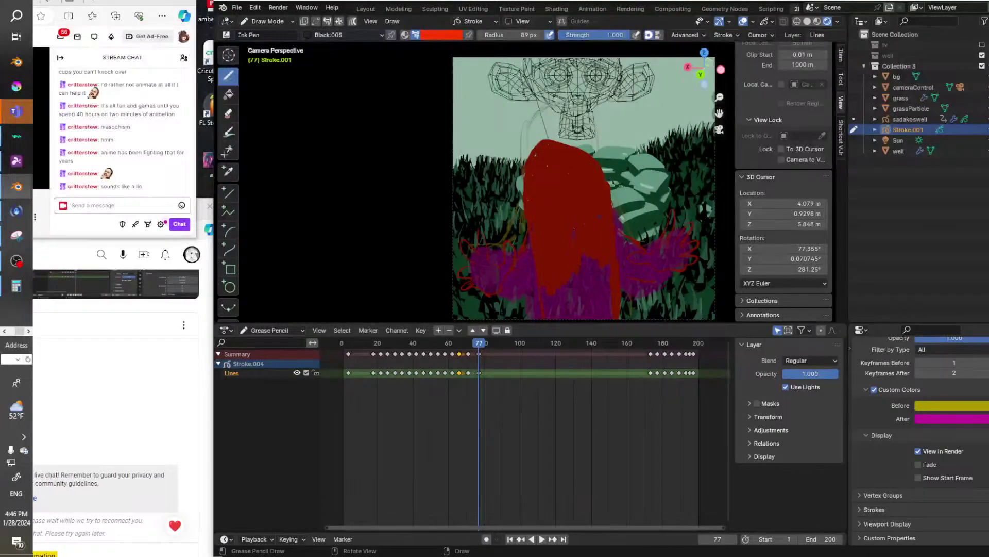
mouse_move(602, 269)
mouse_down()
mouse_move(588, 312)
mouse_move(576, 303)
mouse_move(566, 319)
mouse_move(551, 314)
mouse_up()
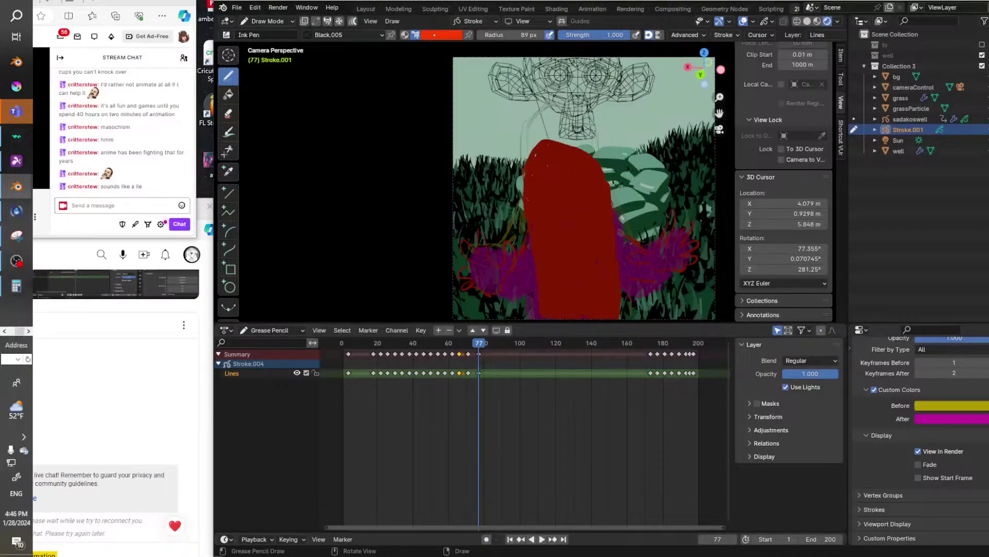
Switch the stroke colour to black, outline the red hair on frame 77, and add long vertical strands in its lower half.
click(434, 35)
click(485, 168)
mouse_move(529, 164)
mouse_down()
mouse_move(545, 146)
mouse_move(587, 149)
mouse_move(615, 193)
mouse_move(621, 307)
mouse_up()
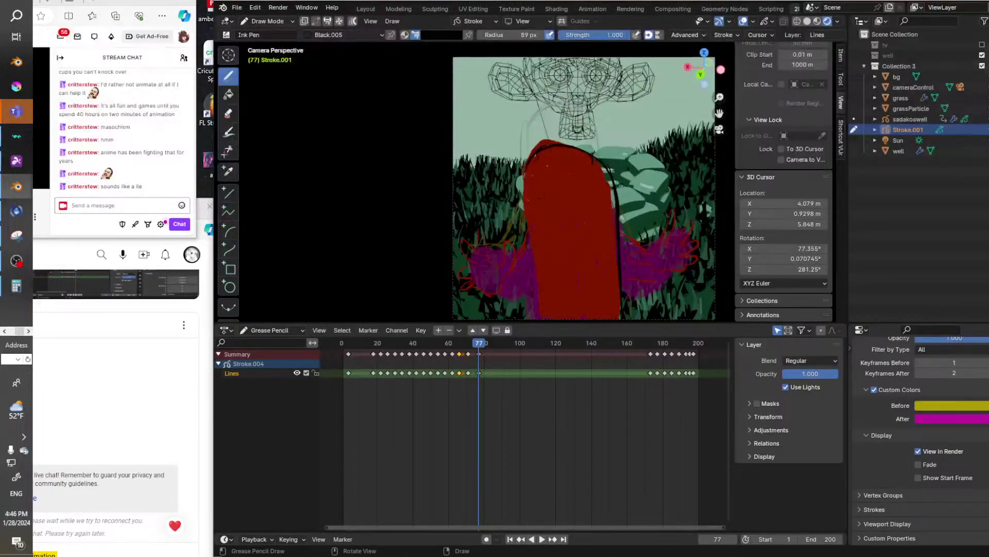
drag(528, 171, 541, 296)
drag(541, 247, 548, 307)
mouse_move(547, 246)
mouse_down()
mouse_move(555, 310)
mouse_move(574, 318)
mouse_up()
drag(578, 252, 587, 314)
drag(592, 276, 596, 317)
drag(594, 251, 598, 306)
drag(599, 272, 603, 296)
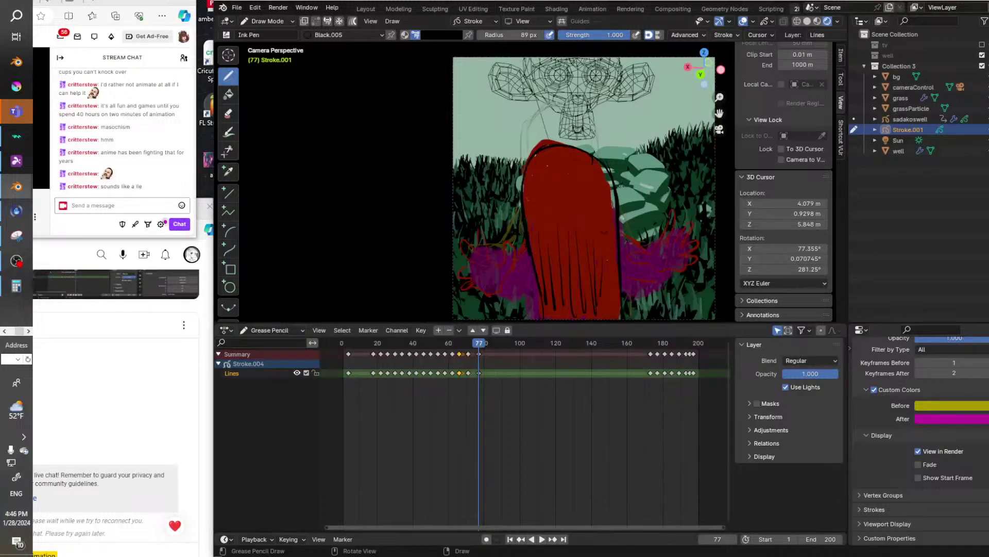
drag(607, 243, 611, 299)
drag(614, 263, 615, 301)
Paint the spread hand to the left of the hair in light grey on frame 77.
click(442, 35)
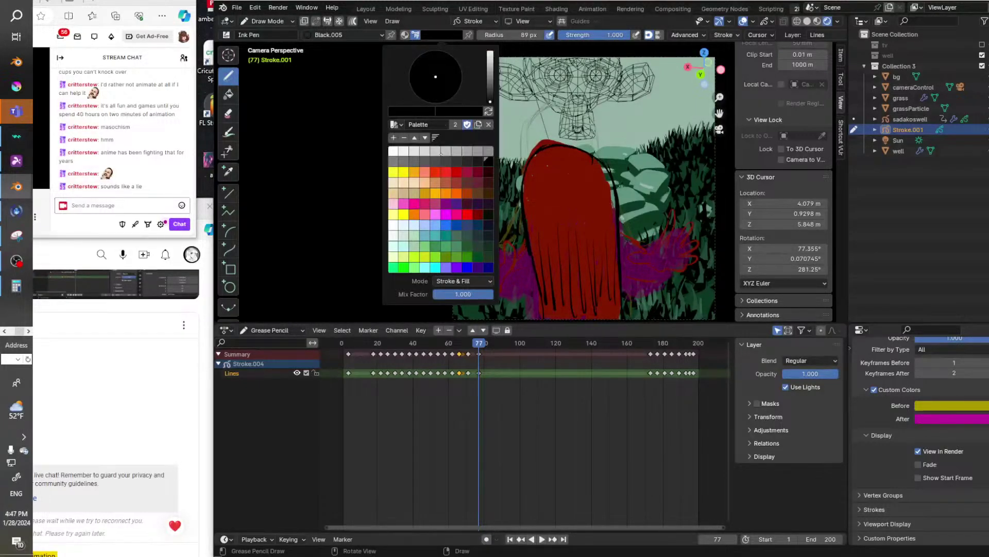
click(425, 150)
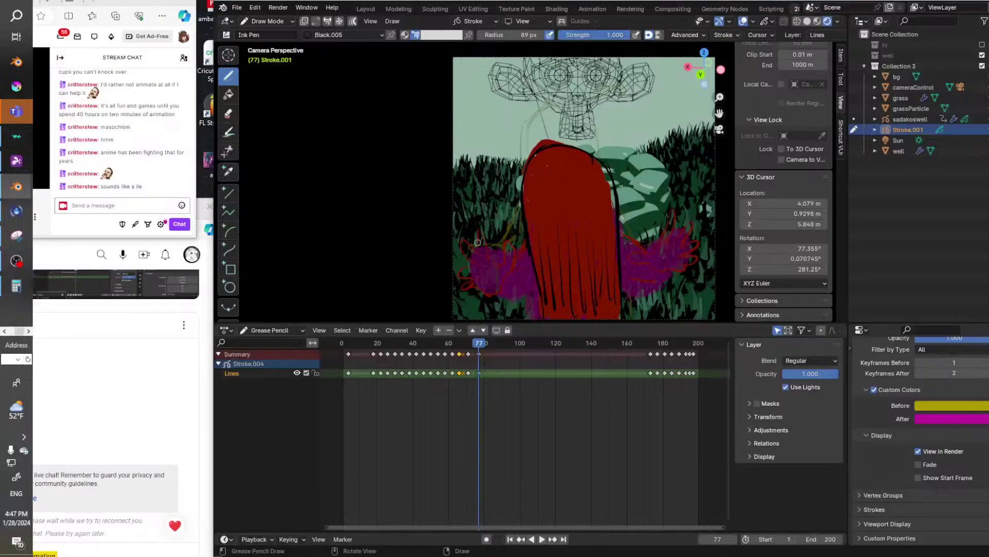
mouse_move(478, 240)
mouse_down()
mouse_move(494, 264)
mouse_move(459, 270)
mouse_move(482, 281)
mouse_move(490, 267)
mouse_move(504, 270)
mouse_move(513, 235)
mouse_up()
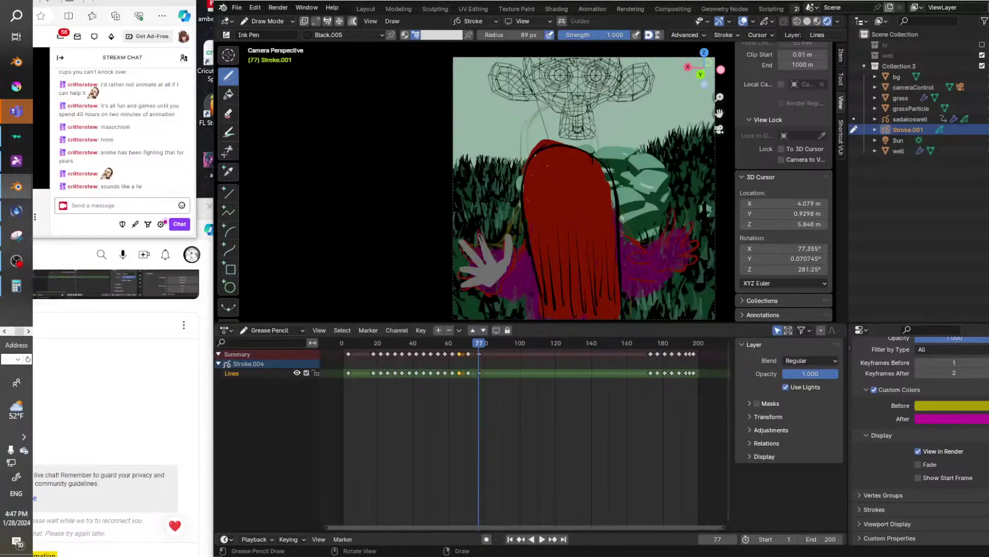
mouse_move(485, 283)
mouse_down()
mouse_move(474, 231)
mouse_move(495, 255)
mouse_move(485, 245)
mouse_move(482, 305)
mouse_up()
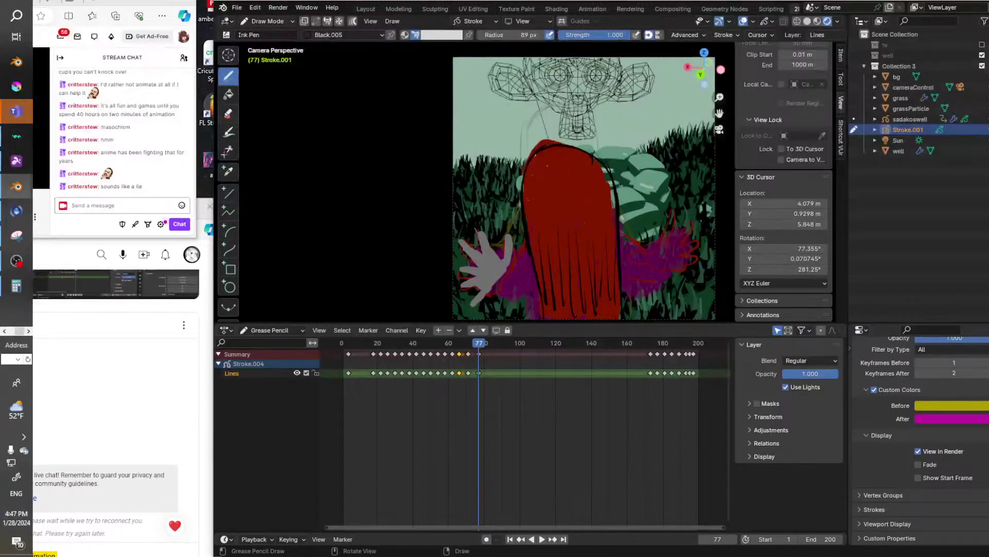
Paint the hand to the right of the hair and the sleeves on both sides in light grey on frame 77.
click(229, 112)
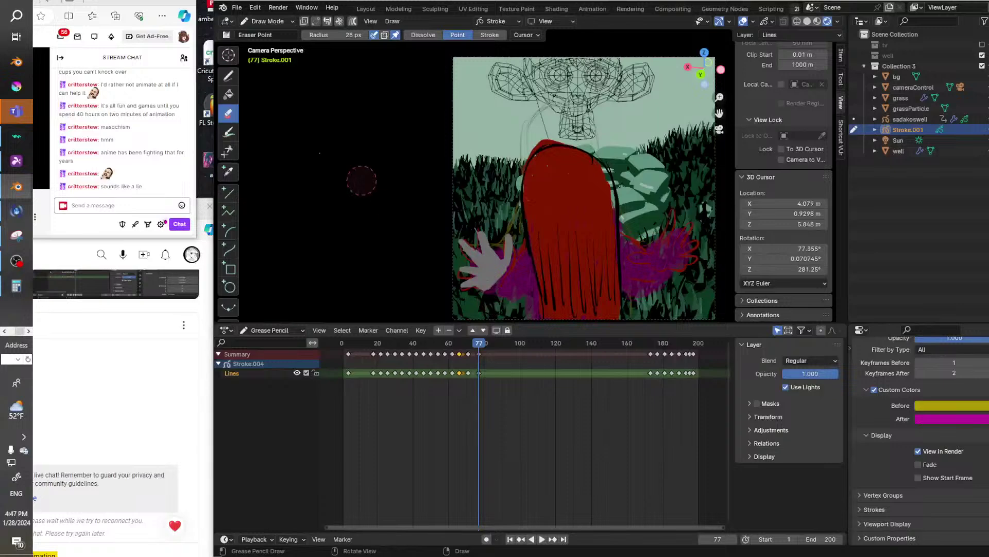
click(229, 75)
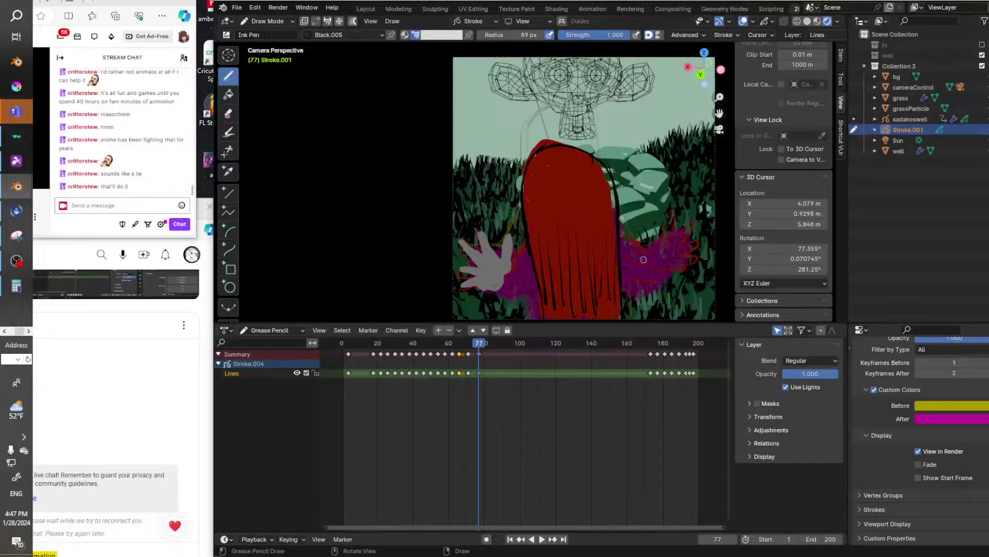
mouse_move(653, 251)
mouse_down()
mouse_move(635, 258)
mouse_move(652, 261)
mouse_move(672, 214)
mouse_move(657, 254)
mouse_move(691, 219)
mouse_move(689, 235)
mouse_move(702, 238)
mouse_move(671, 257)
mouse_move(698, 253)
mouse_up()
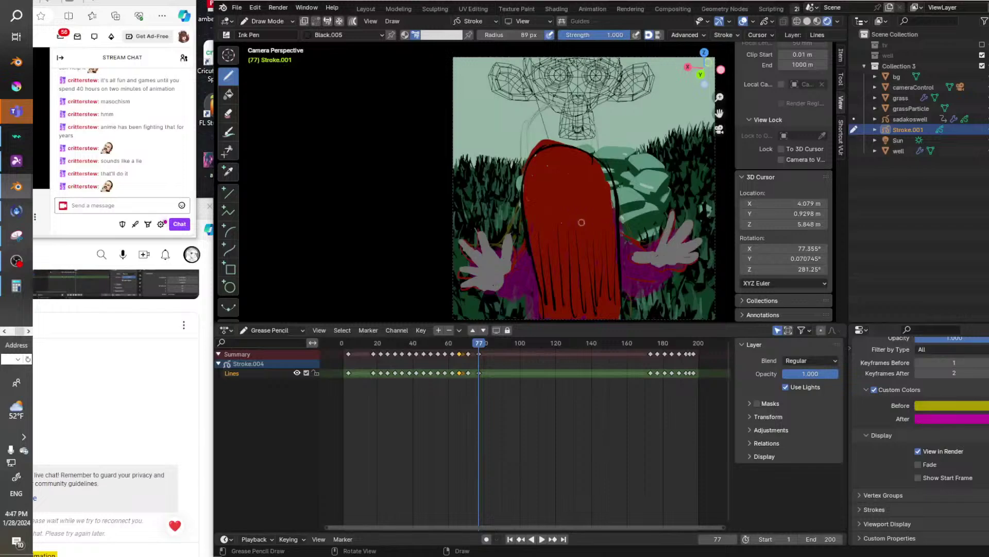
mouse_move(518, 255)
mouse_down()
mouse_move(527, 240)
mouse_move(528, 270)
mouse_move(516, 275)
mouse_move(518, 289)
mouse_move(526, 273)
mouse_move(531, 296)
mouse_up()
mouse_move(618, 249)
mouse_down()
mouse_move(624, 235)
mouse_move(642, 248)
mouse_move(625, 279)
mouse_move(661, 274)
mouse_up()
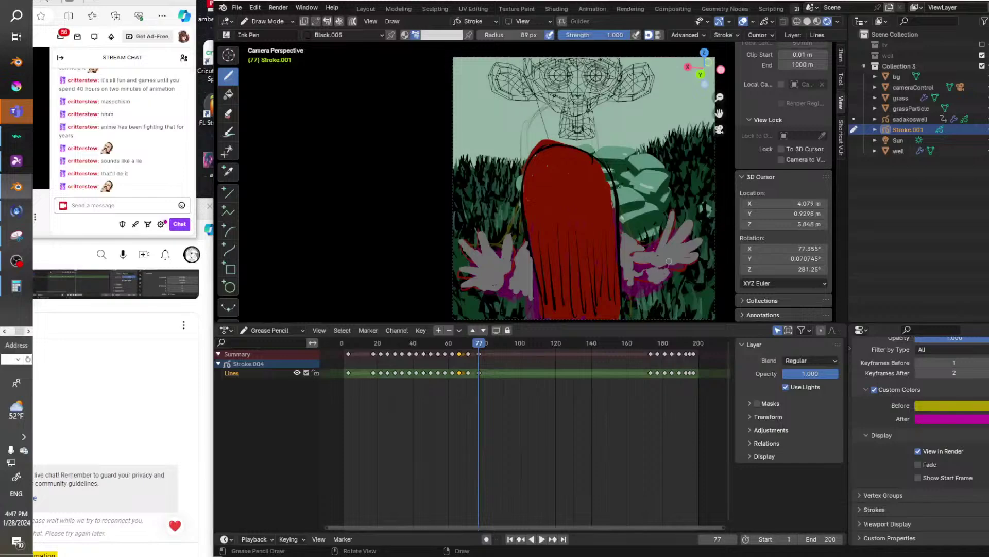
Switch the stroke colour to black and outline the fingers and palm of the hand to the left of the hair.
click(431, 36)
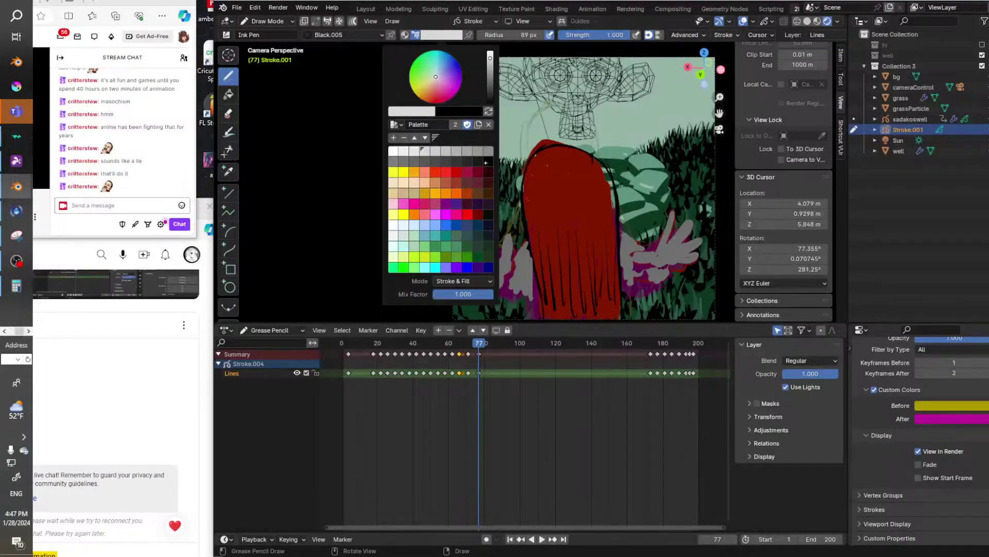
click(488, 161)
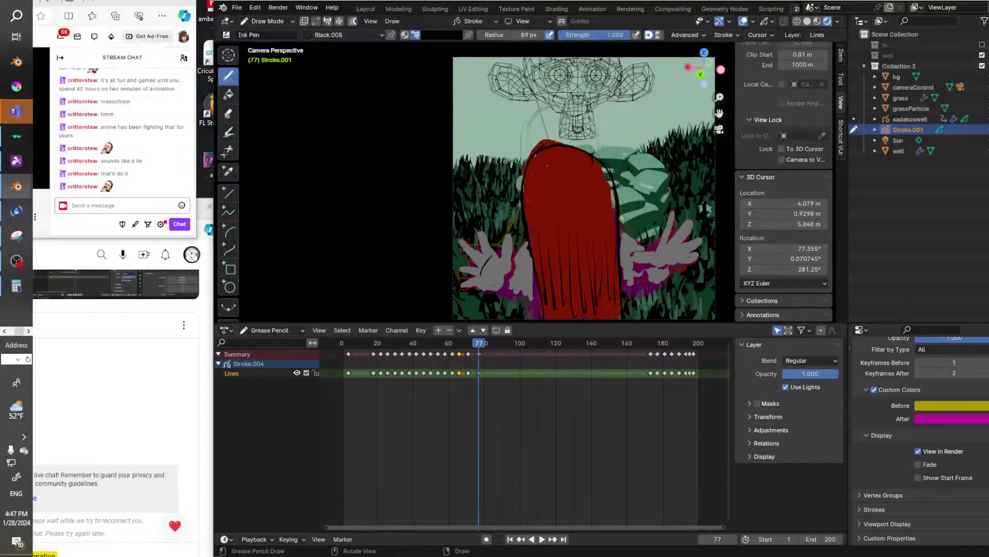
mouse_move(482, 276)
mouse_down()
mouse_move(477, 235)
mouse_move(495, 256)
mouse_move(510, 231)
mouse_move(512, 262)
mouse_up()
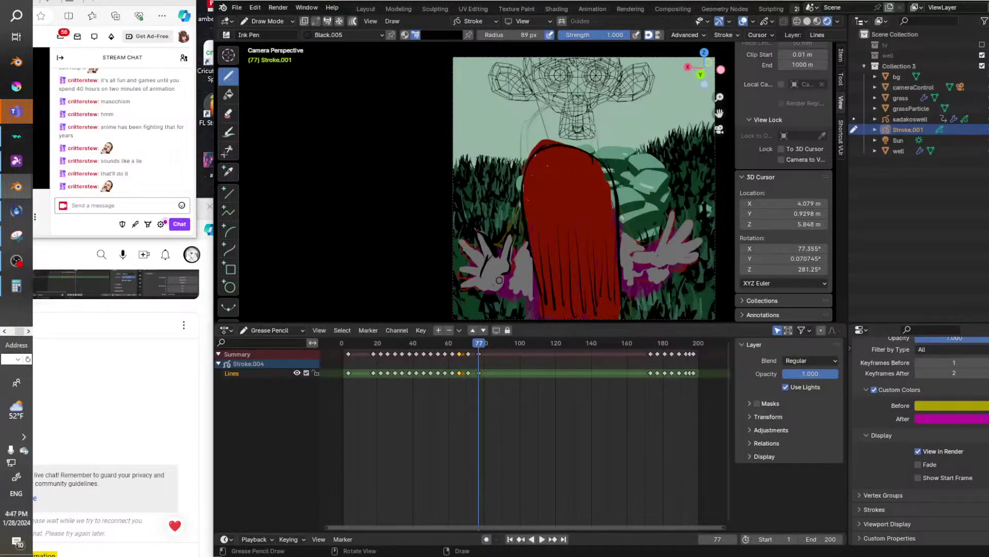
mouse_move(463, 285)
mouse_down()
mouse_move(481, 266)
mouse_move(476, 249)
mouse_move(486, 259)
mouse_up()
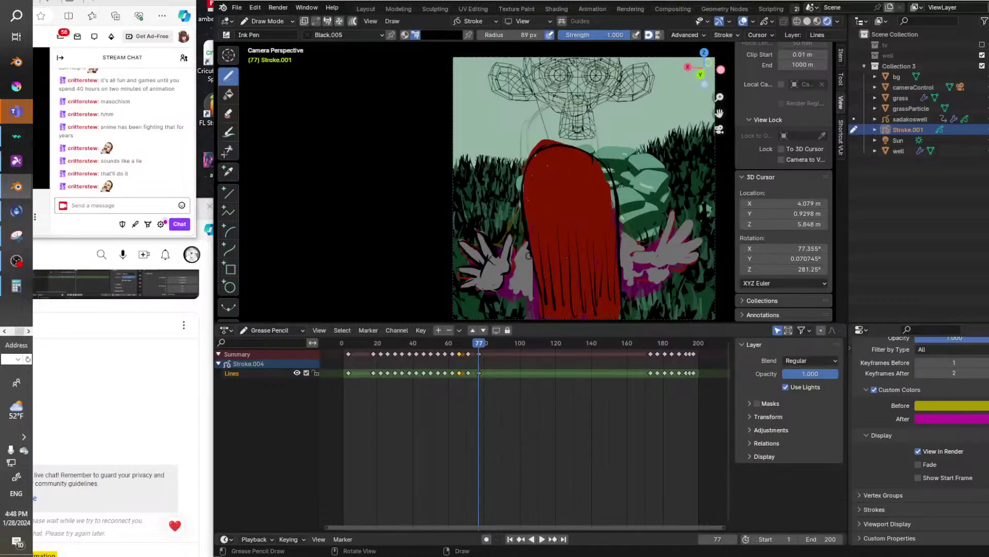
Outline the hand to the right of the hair and the sleeves on both sides in black on frame 77.
drag(667, 214, 669, 236)
mouse_move(672, 232)
mouse_down()
mouse_move(664, 245)
mouse_move(702, 241)
mouse_move(680, 263)
mouse_up()
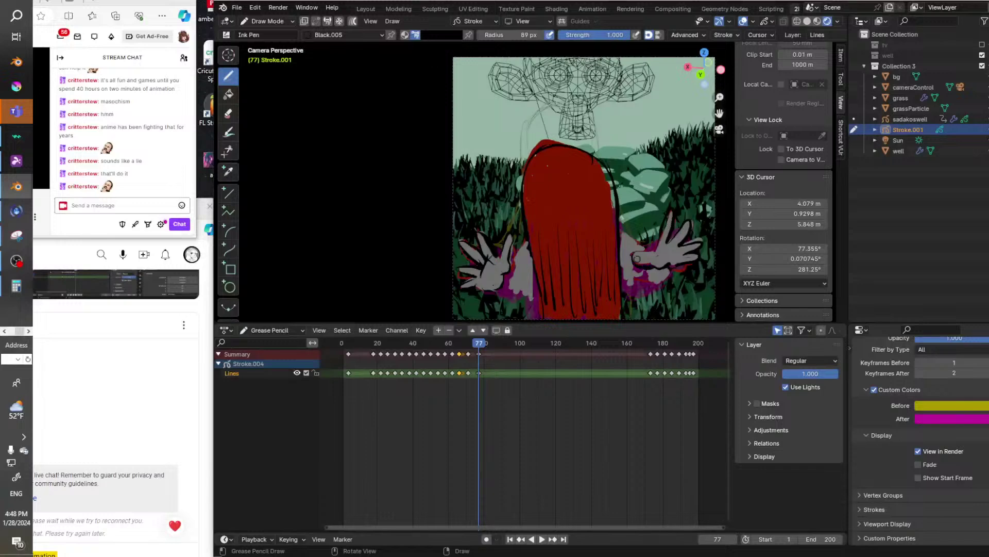
drag(657, 251, 670, 211)
drag(649, 231, 624, 251)
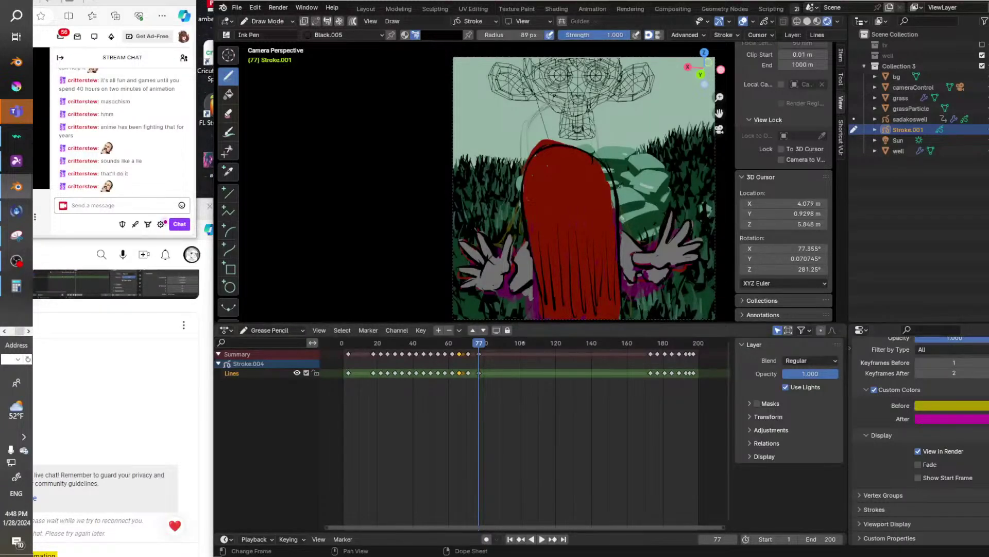
Go to frame 71, switch the stroke colour to red, and fill in the figure's long hair from crown to tips.
key(shift+ctrl+space)
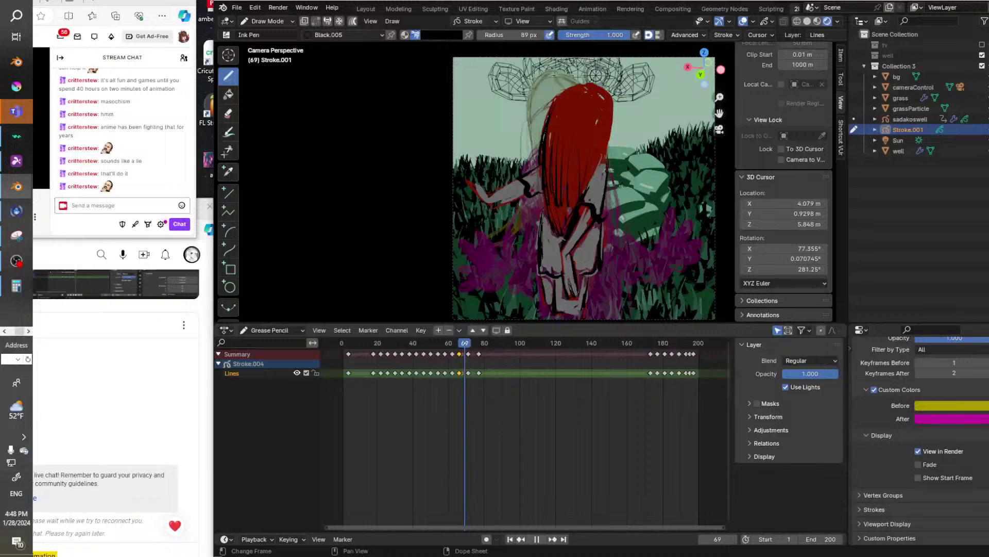
key(shift+ctrl+space)
key(Right)
key(Right)
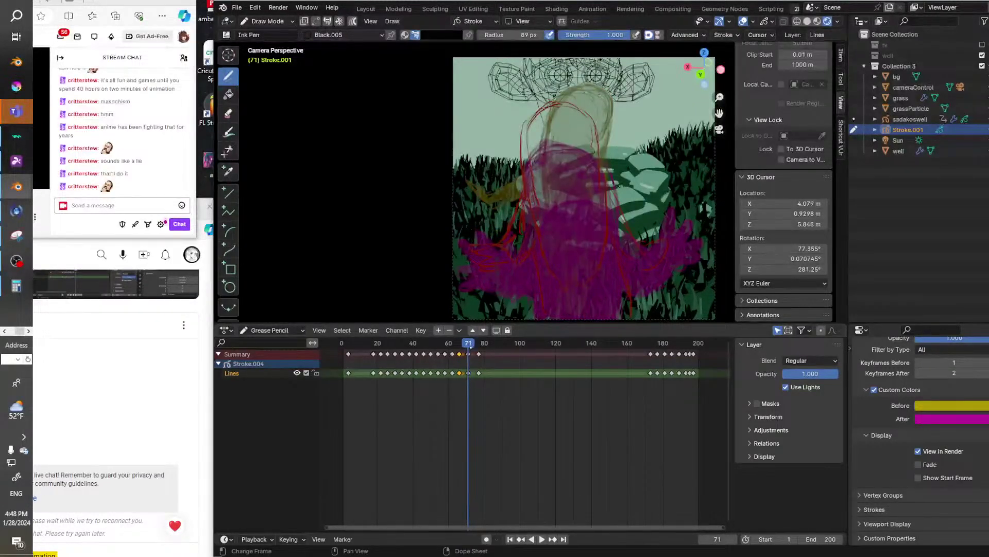
click(468, 354)
click(428, 36)
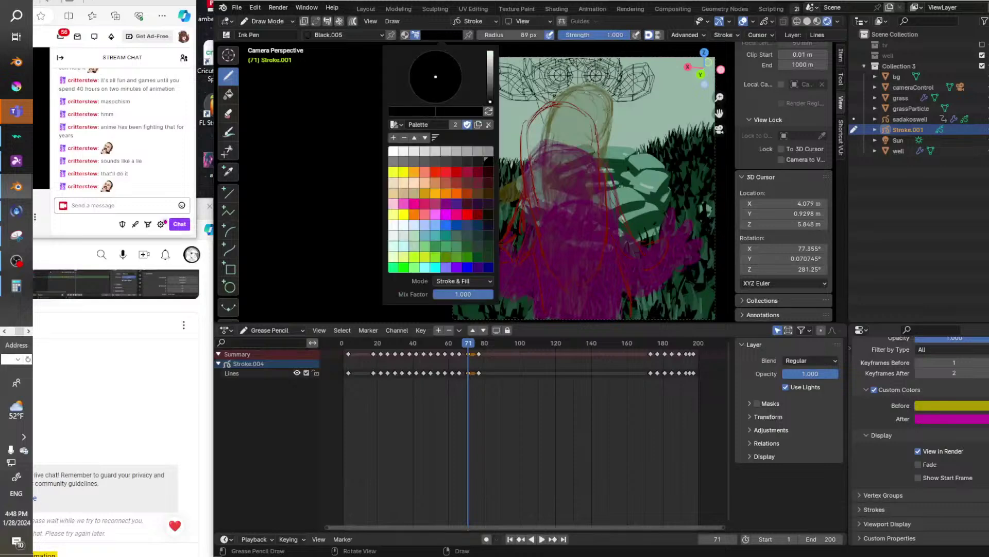
click(451, 174)
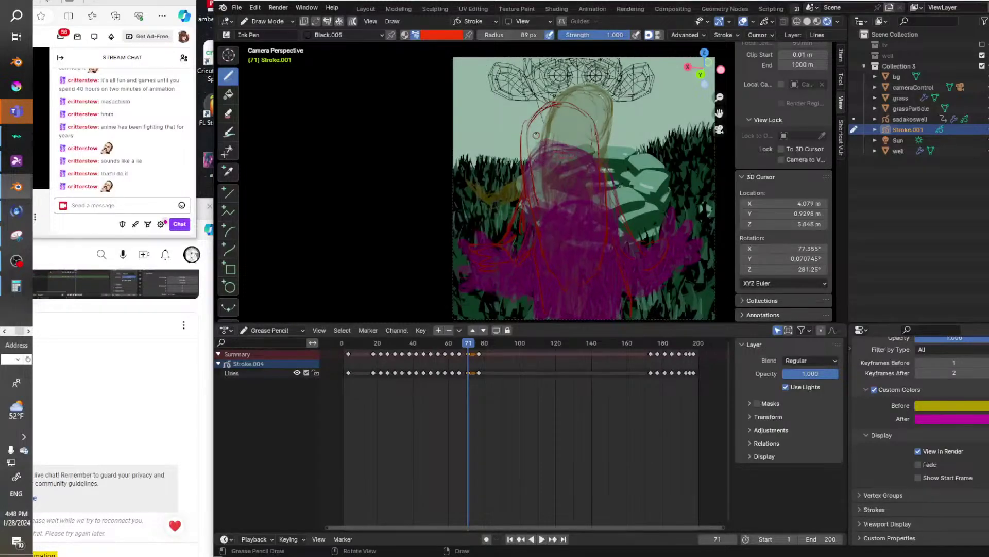
mouse_move(530, 114)
mouse_down()
mouse_move(536, 159)
mouse_move(552, 167)
mouse_move(596, 147)
mouse_move(599, 164)
mouse_move(581, 153)
mouse_up()
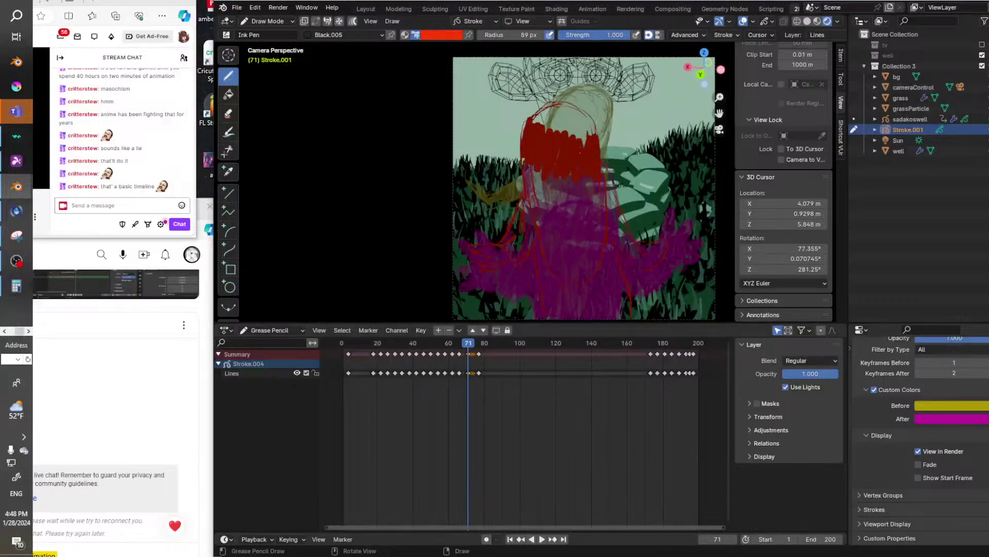
mouse_move(536, 114)
mouse_down()
mouse_move(587, 142)
mouse_move(594, 116)
mouse_up()
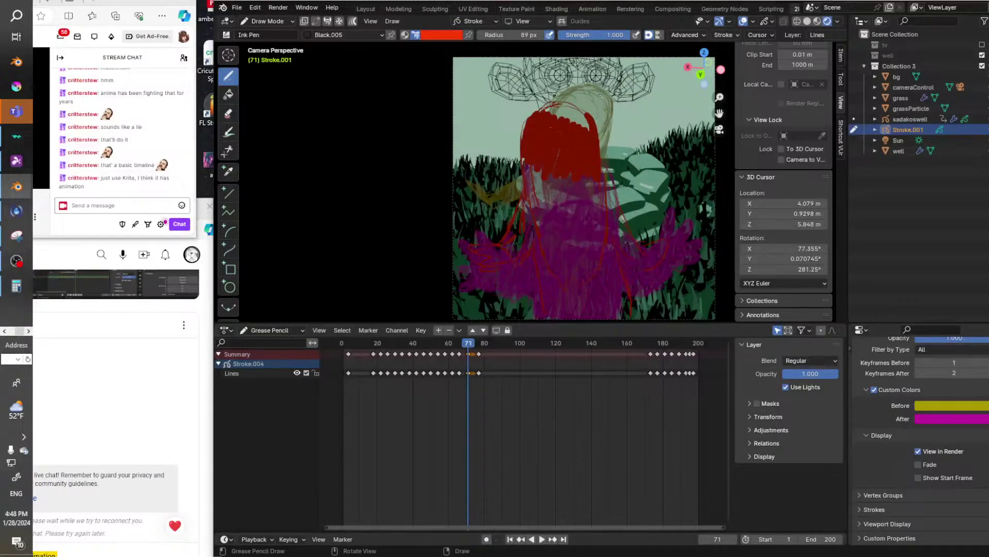
mouse_move(541, 109)
mouse_down()
mouse_move(580, 116)
mouse_move(571, 120)
mouse_move(584, 108)
mouse_move(554, 106)
mouse_move(569, 102)
mouse_move(532, 124)
mouse_move(533, 201)
mouse_move(548, 174)
mouse_move(560, 198)
mouse_move(569, 176)
mouse_up()
mouse_move(575, 209)
mouse_down()
mouse_move(592, 185)
mouse_move(606, 207)
mouse_up()
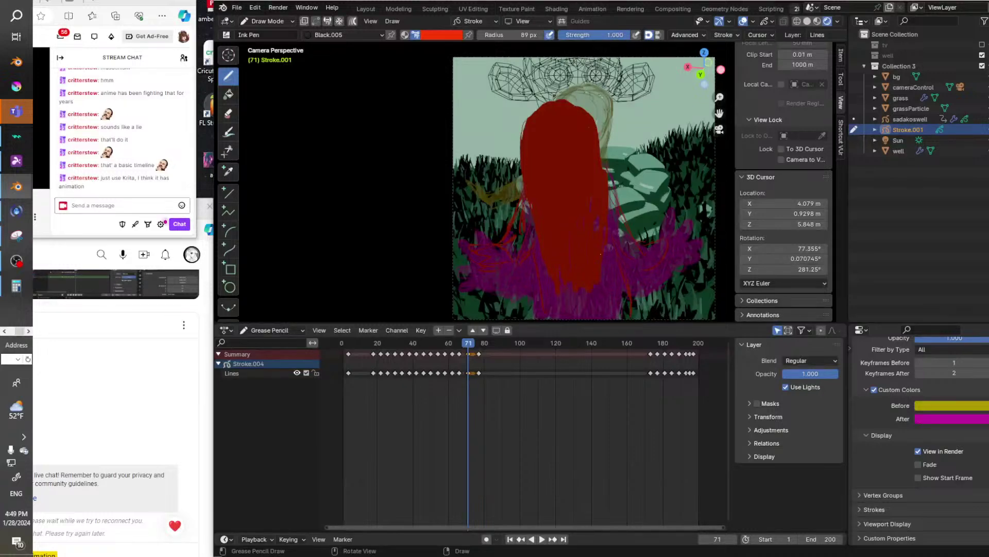
Switch the stroke colour to black, add long vertical strands to the hair on frame 71, and outline its sides and jagged lower edge.
click(429, 34)
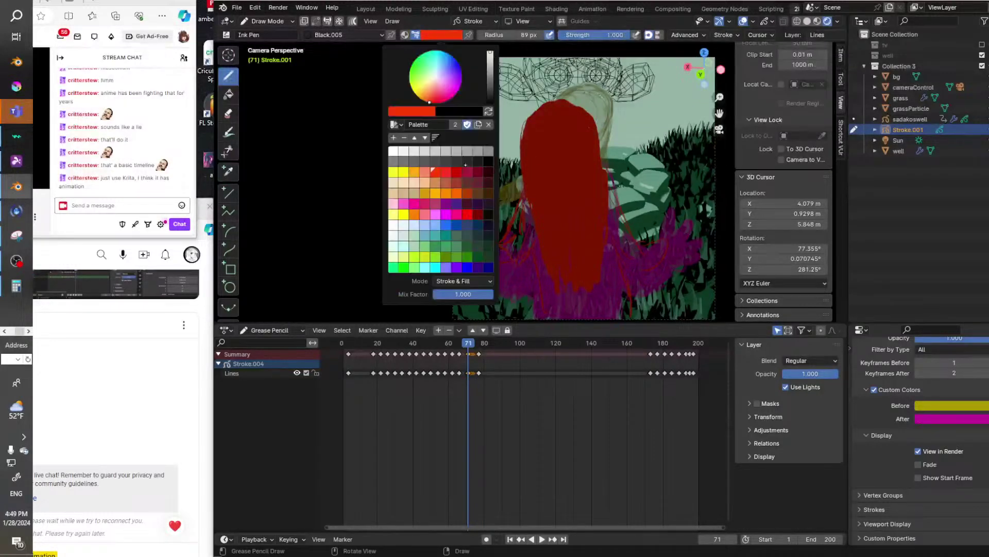
click(492, 161)
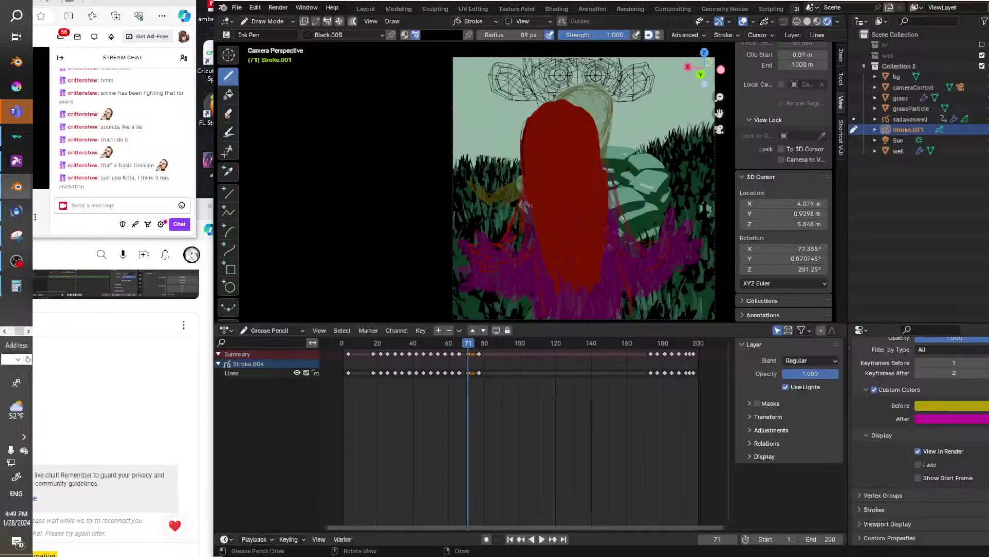
drag(533, 209, 544, 257)
mouse_move(544, 190)
mouse_down()
mouse_move(553, 245)
mouse_move(576, 239)
mouse_up()
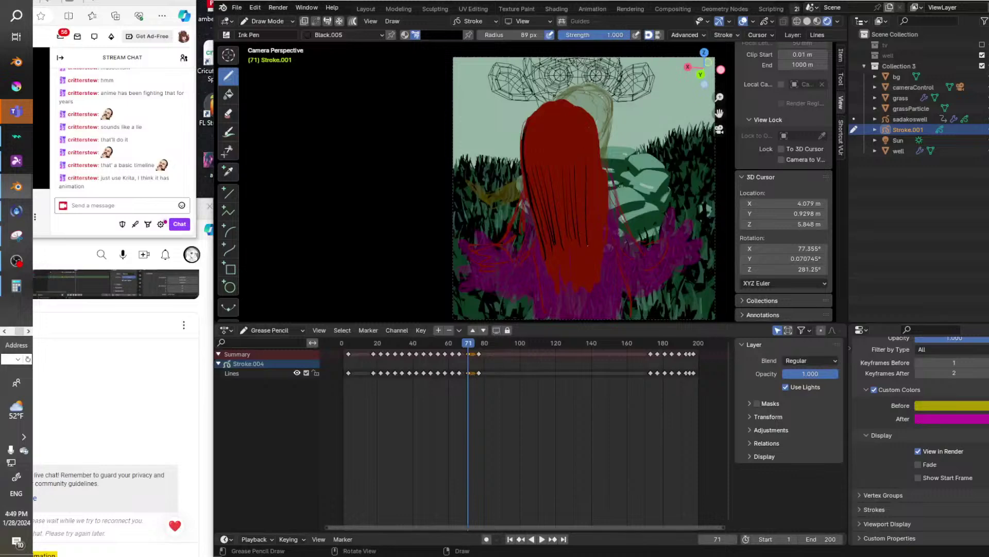
drag(592, 169, 594, 246)
drag(599, 151, 599, 273)
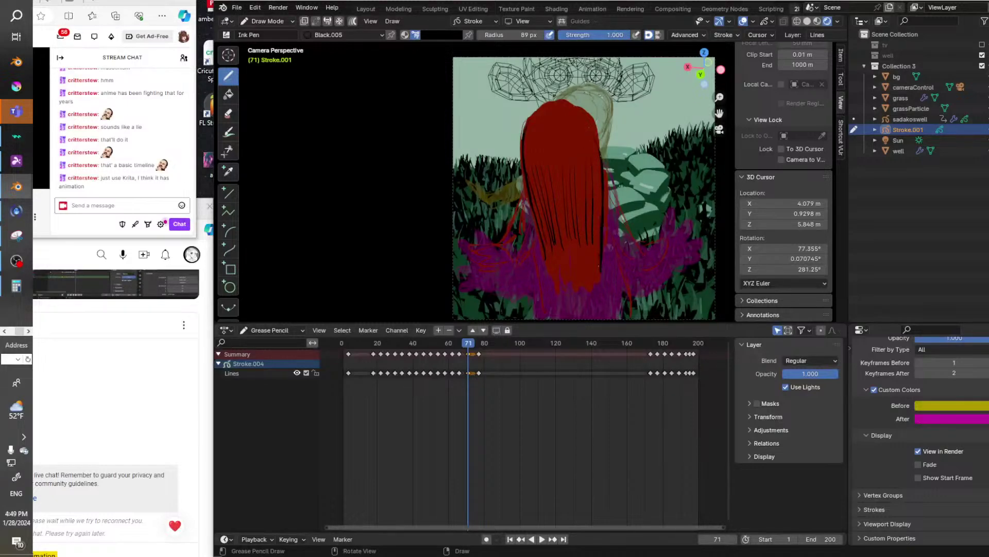
mouse_move(539, 236)
mouse_down()
mouse_move(552, 284)
mouse_move(602, 278)
mouse_up()
Outline the arms and spread hands on both sides of the hair in black on frame 71.
drag(525, 187, 518, 218)
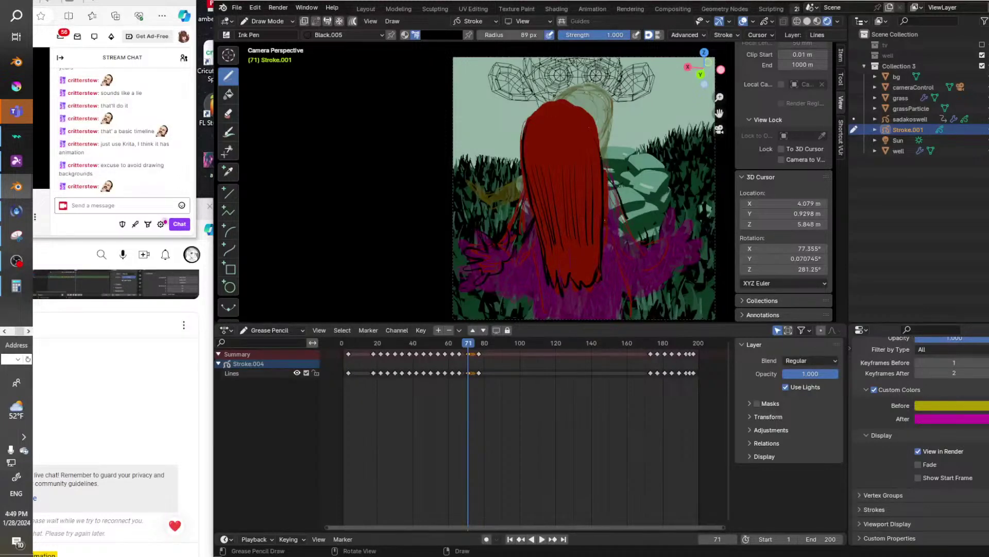
mouse_move(646, 240)
mouse_down()
mouse_move(639, 230)
mouse_move(661, 216)
mouse_move(684, 247)
mouse_up()
drag(618, 246, 632, 255)
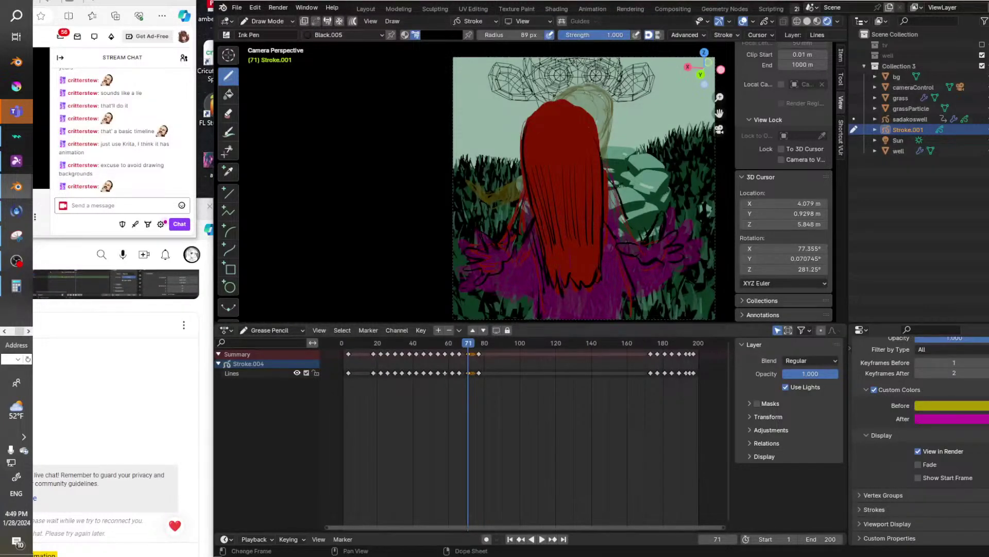
Switch the stroke colour to light grey and paint the dress, arms and hands on frame 71.
key(shift+ctrl+space)
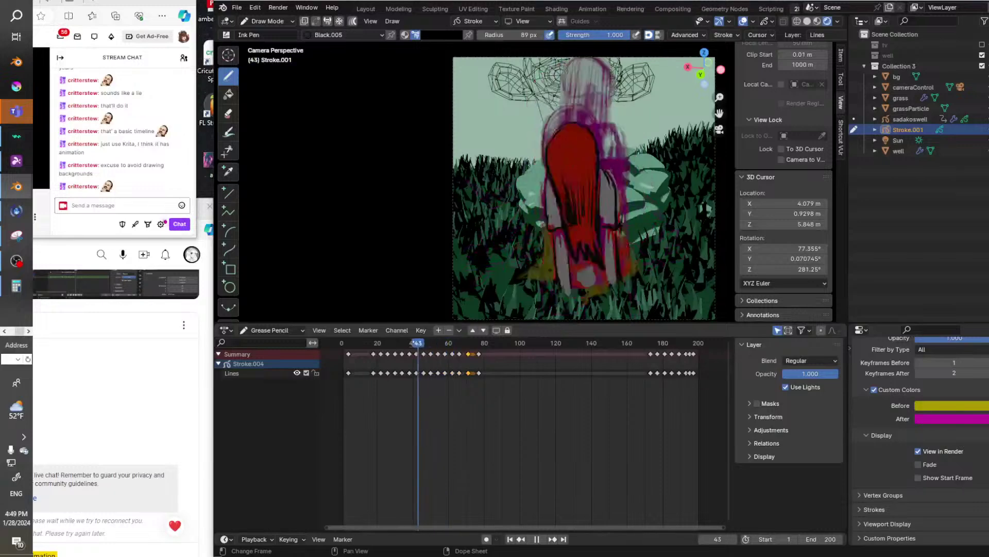
drag(375, 334, 419, 340)
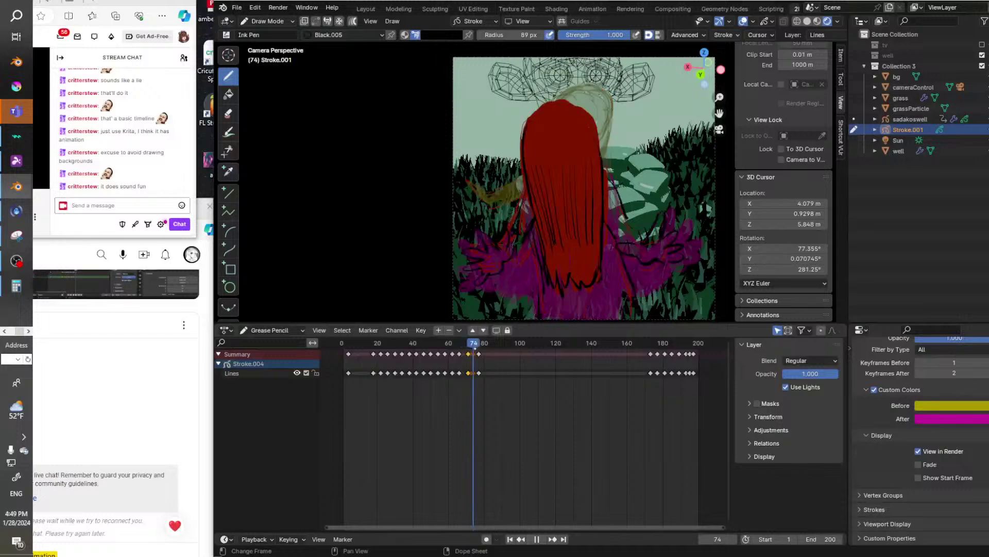
mouse_move(480, 344)
mouse_down()
mouse_move(365, 350)
mouse_move(402, 351)
mouse_move(478, 380)
mouse_move(470, 382)
mouse_up()
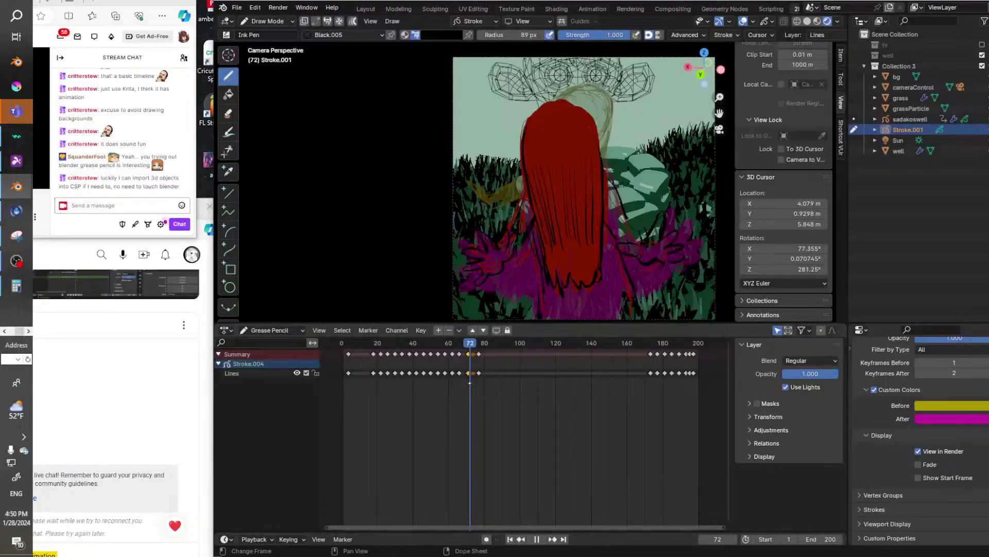
drag(470, 383, 467, 387)
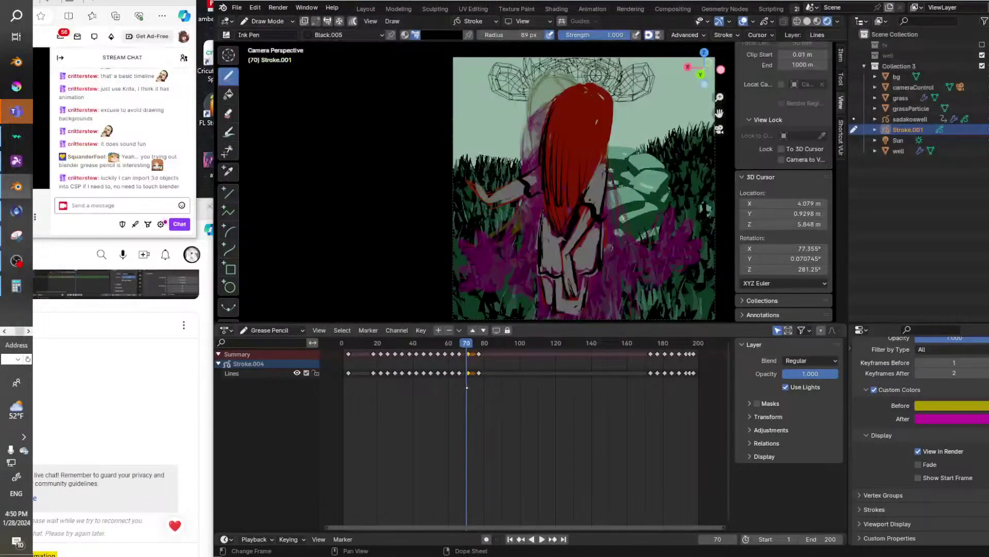
key(space)
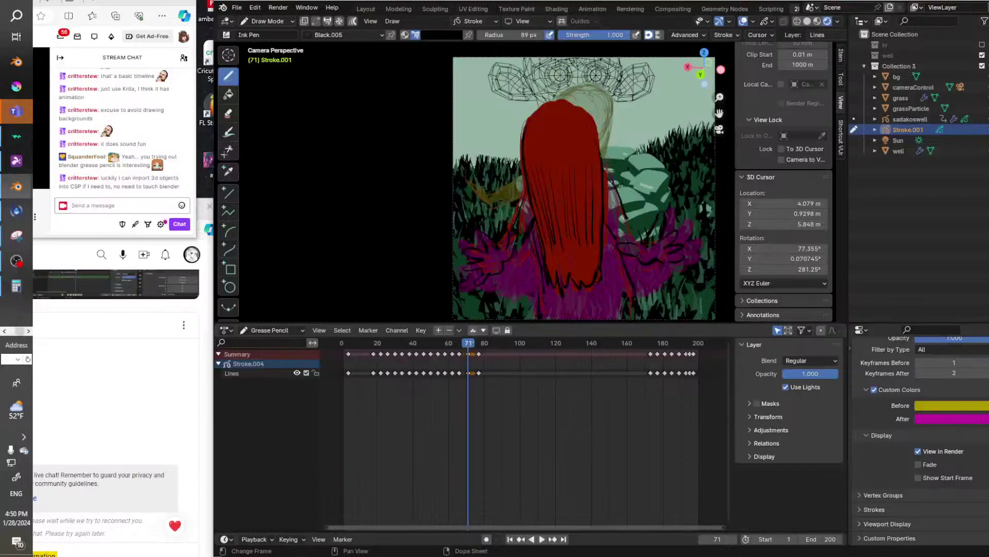
click(433, 36)
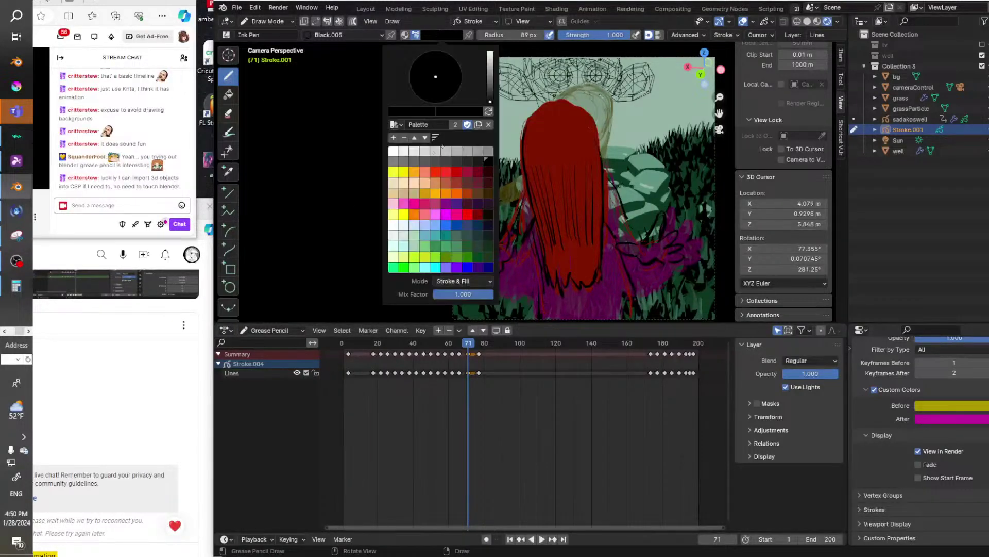
click(426, 150)
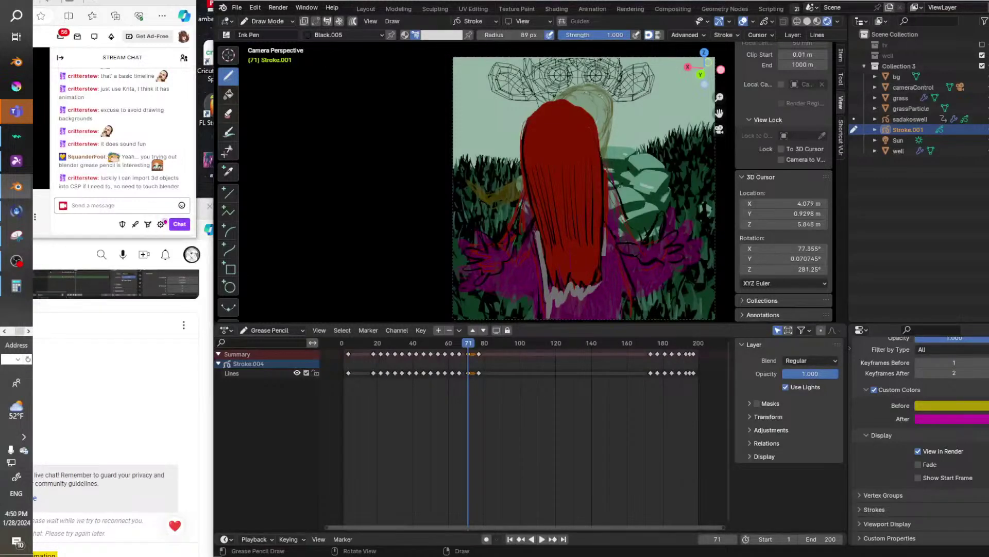
mouse_move(601, 291)
mouse_down()
mouse_move(606, 234)
mouse_move(633, 318)
mouse_move(578, 297)
mouse_move(587, 301)
mouse_up()
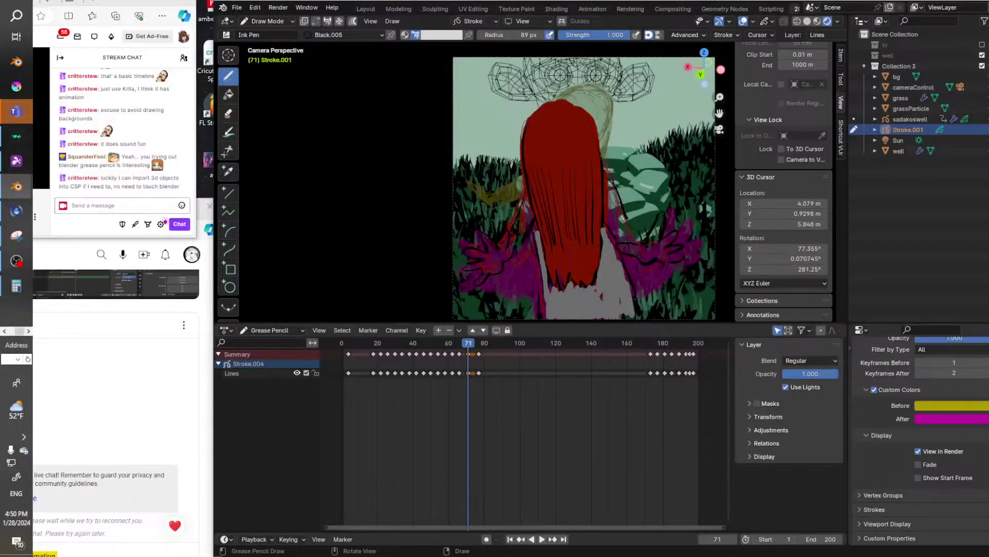
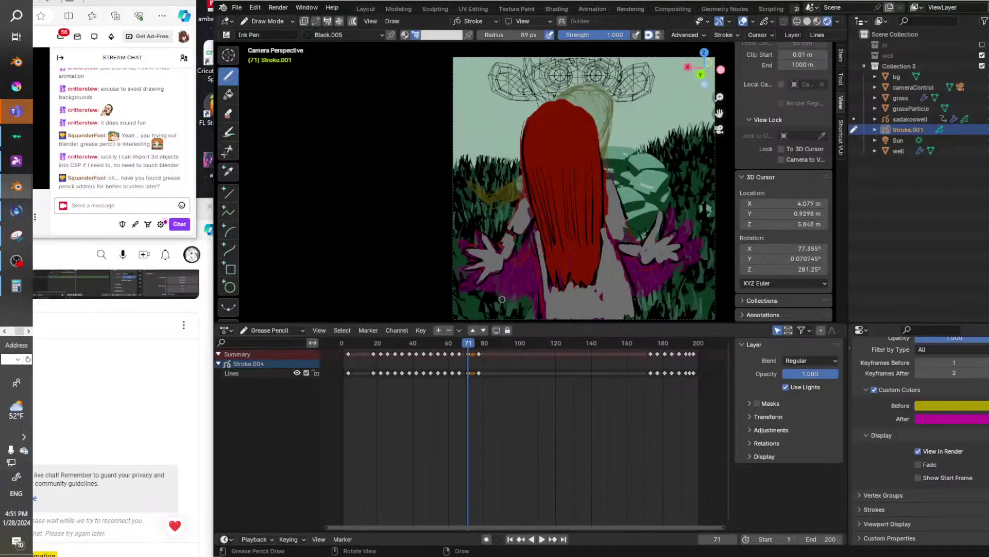
Select the last group of keyframes, after frame 160, and move it earlier to start at about frame 84.
key(shift+ctrl+space)
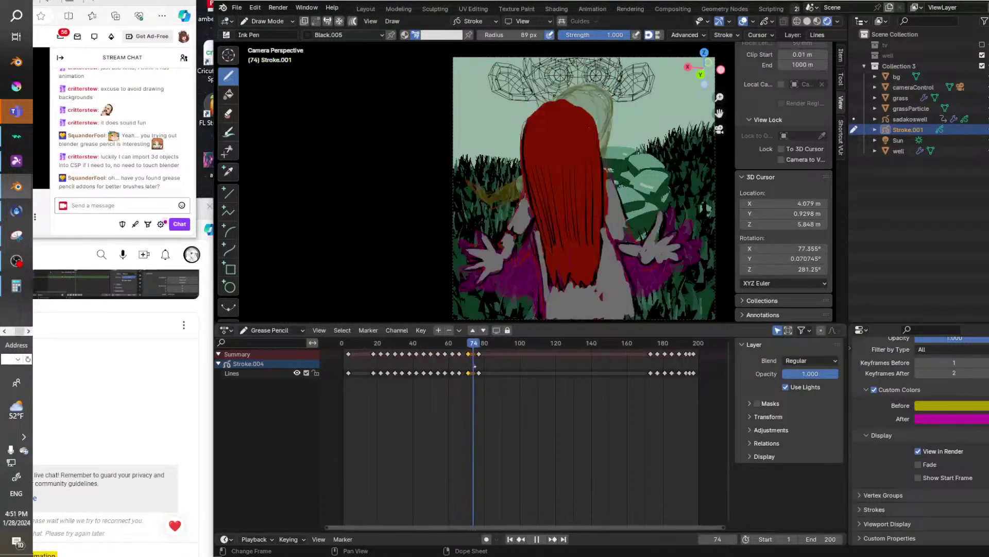
drag(476, 368, 374, 364)
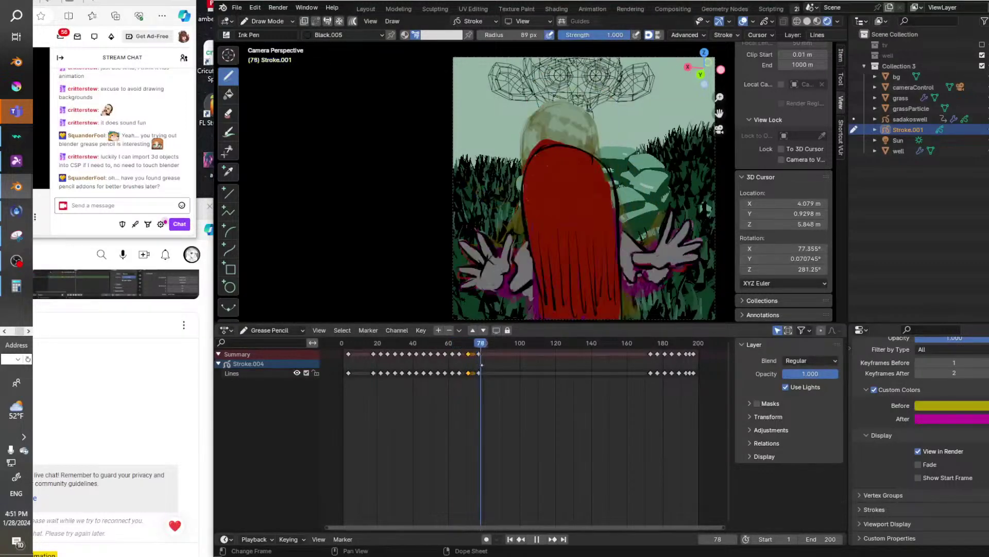
key(Escape)
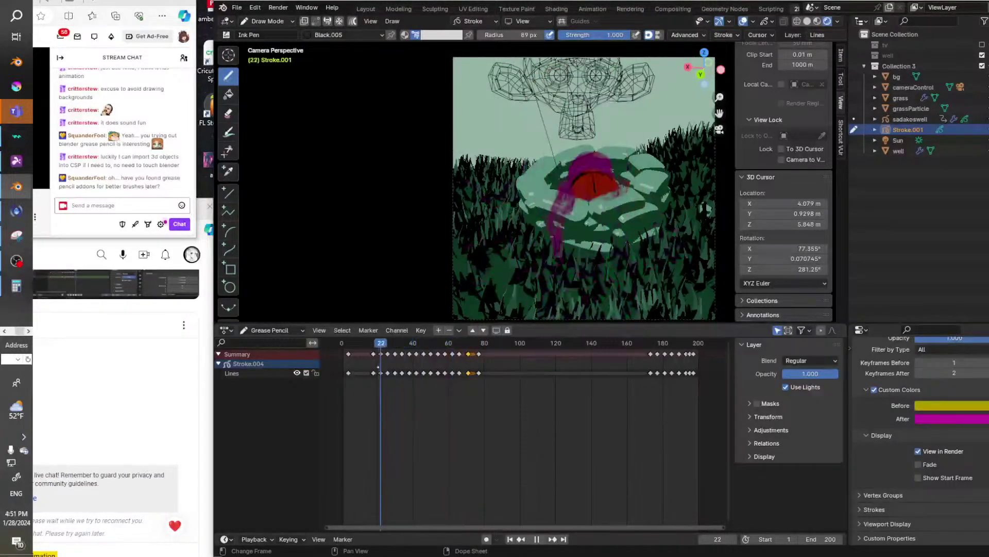
drag(644, 344, 537, 394)
drag(697, 383, 642, 345)
key(g)
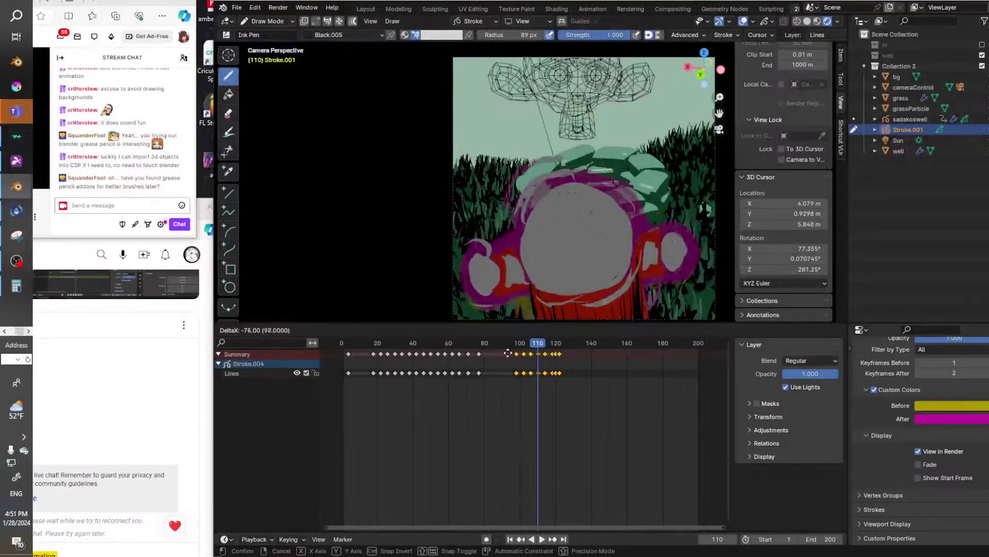
click(484, 345)
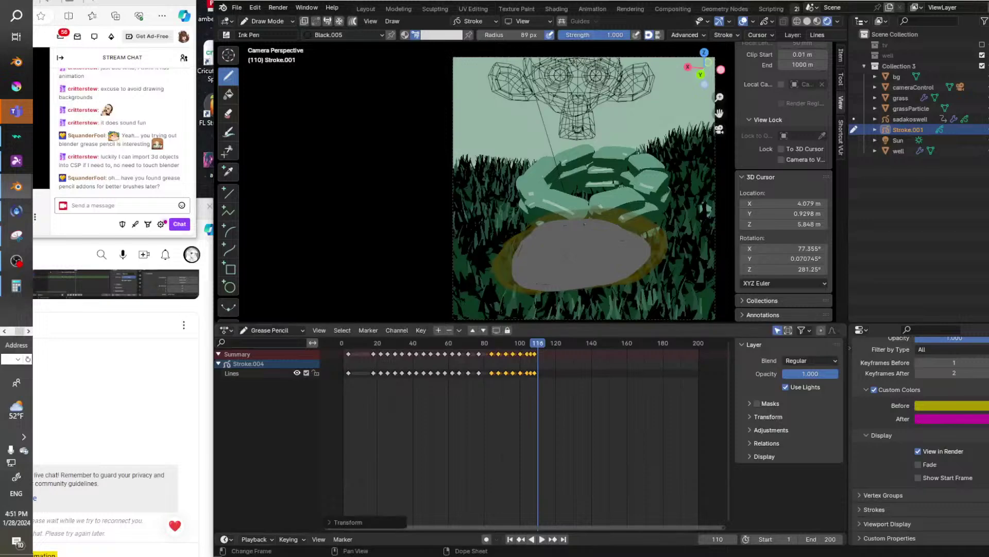
Play the animation from frame 14 through the moved keyframes to check the timing.
key(space)
drag(464, 344, 366, 343)
key(space)
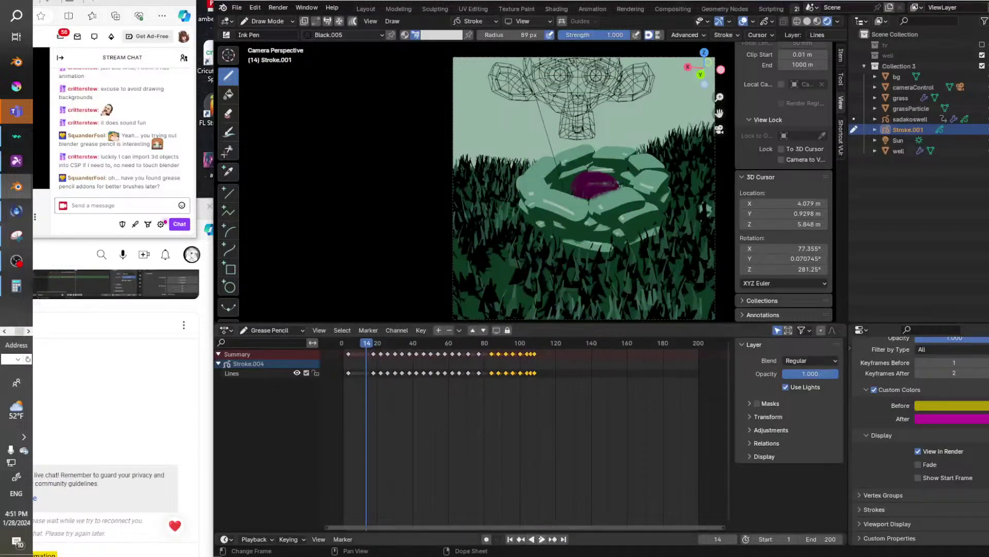
key(space)
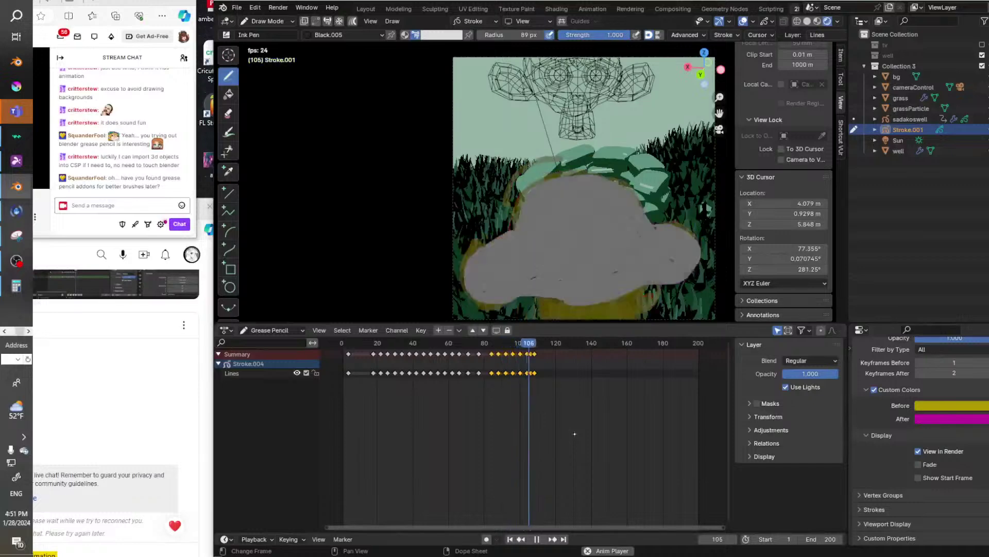
key(space)
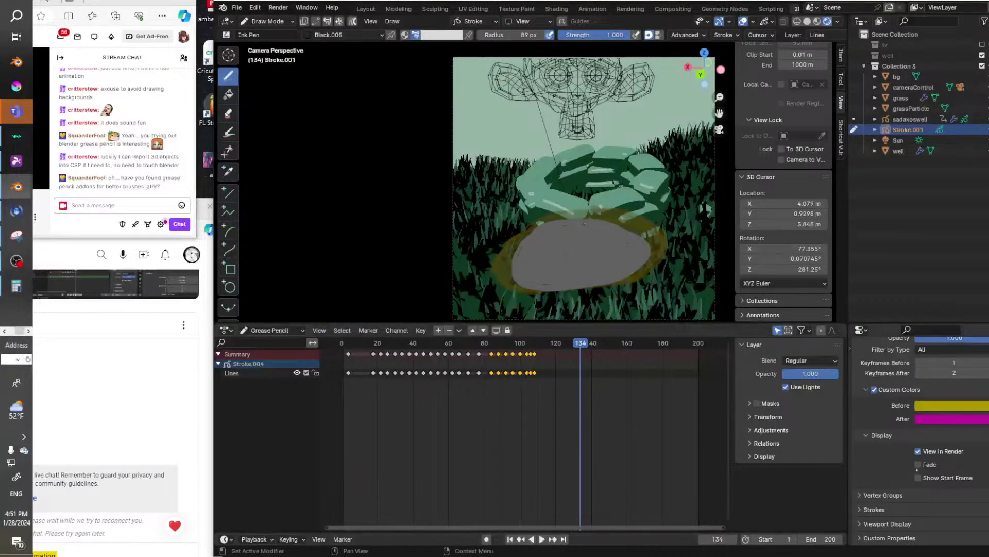
Turn off View in Render for the onion skins and play the animation from the start.
click(918, 451)
drag(536, 342, 340, 341)
key(space)
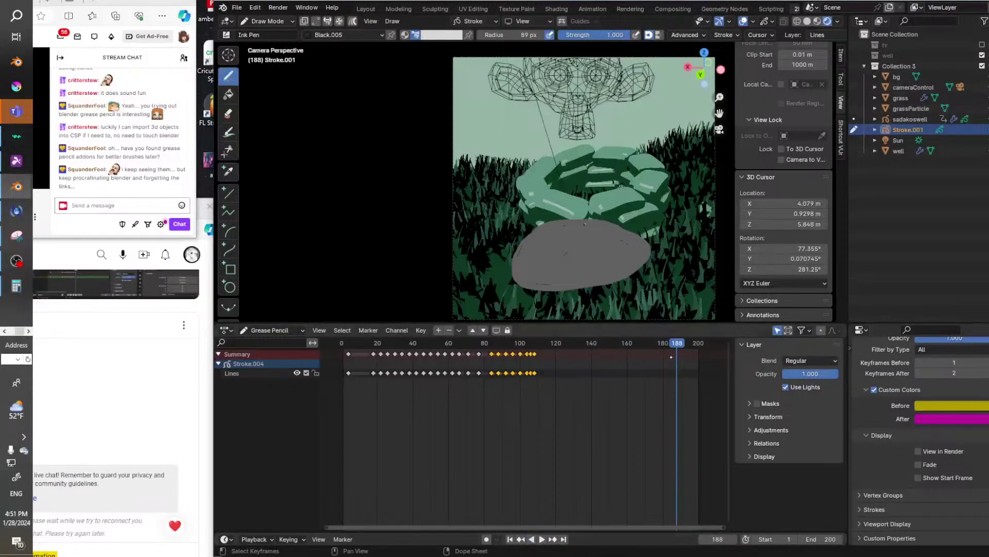
Shift the group of keyframes after frame 80 about one frame earlier and play the animation again.
drag(638, 343, 493, 336)
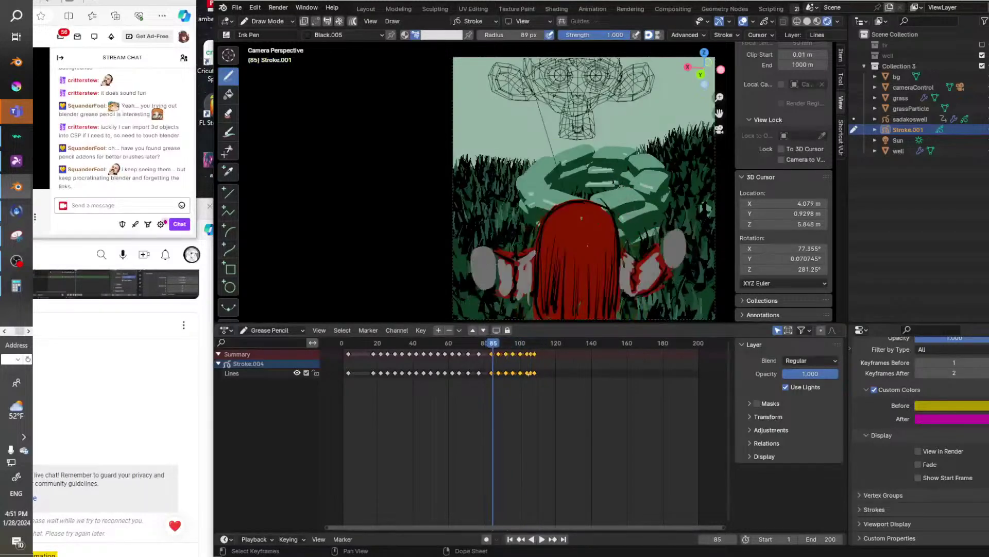
drag(552, 389, 341, 342)
key(g)
click(482, 354)
key(space)
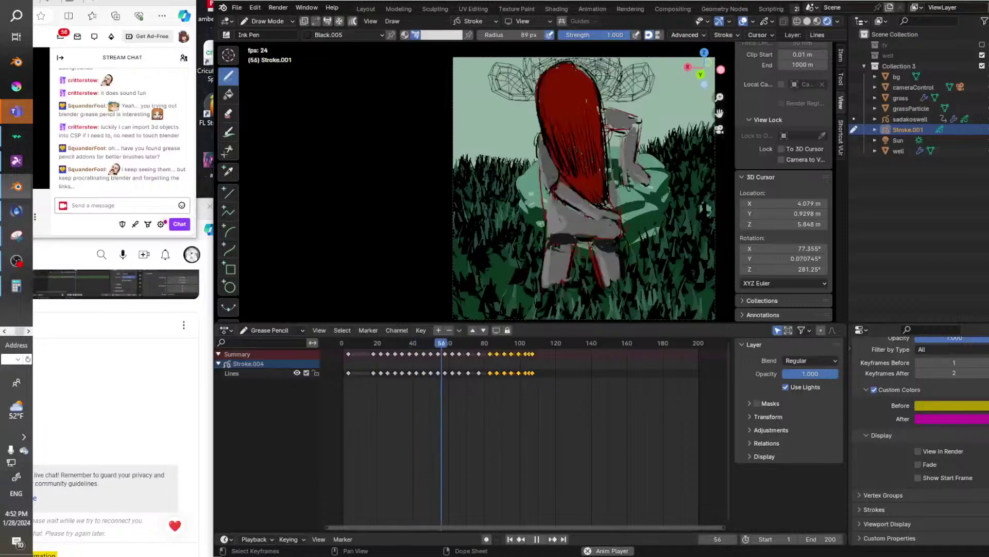
Stop the animation playback and save the scene file.
key(space)
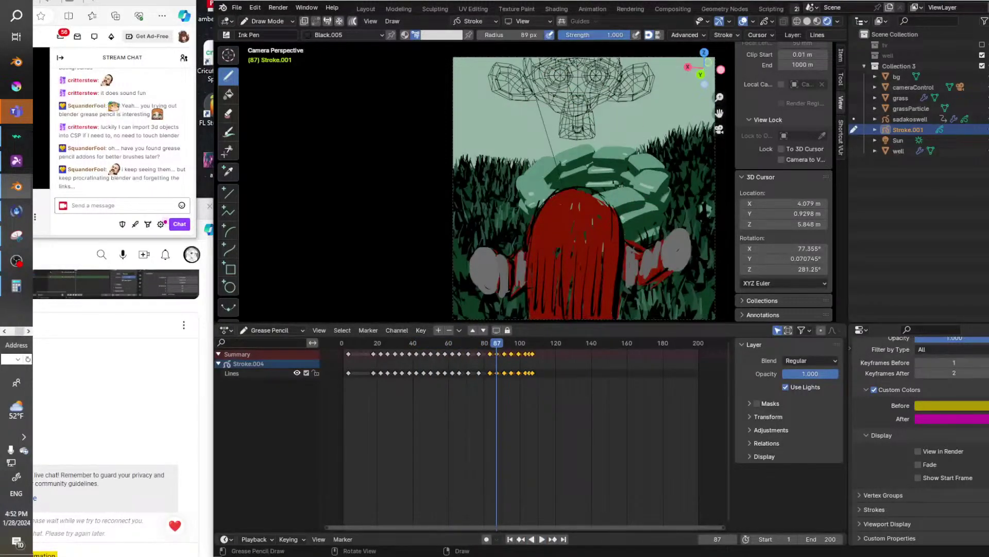
click(237, 7)
click(257, 75)
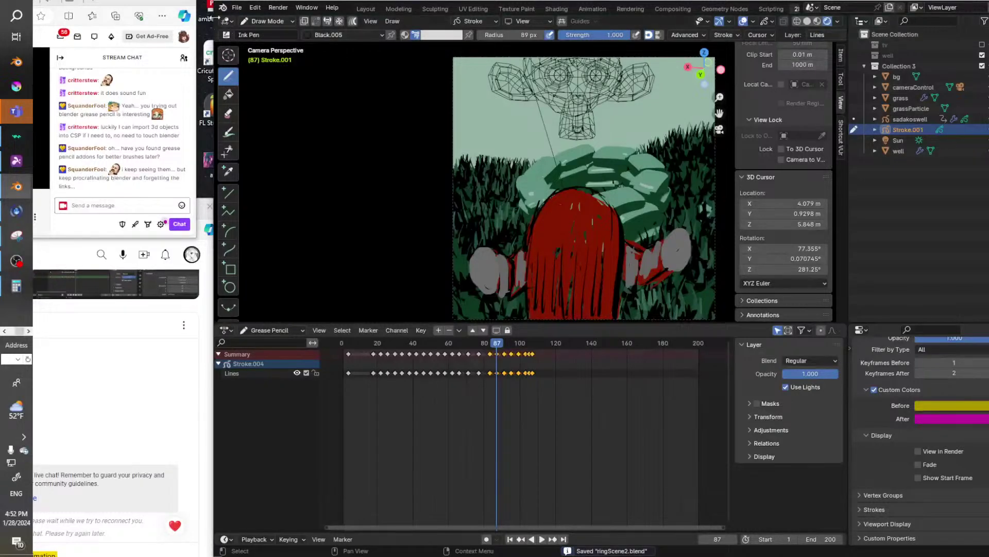
click(242, 6)
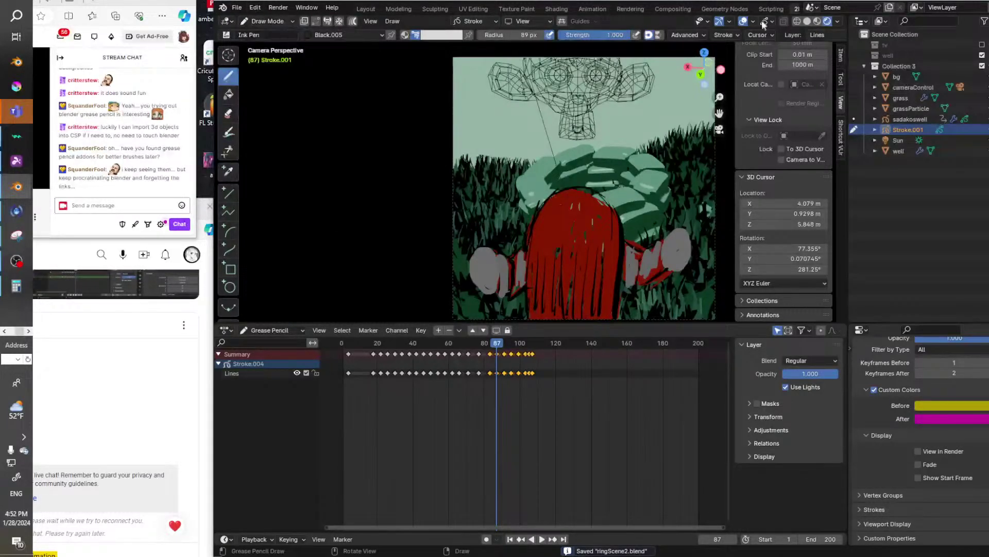
Add a new collection to the scene, make it active and exclude Collection 3 from the view layer.
click(863, 66)
scroll(673, 182, down, 4)
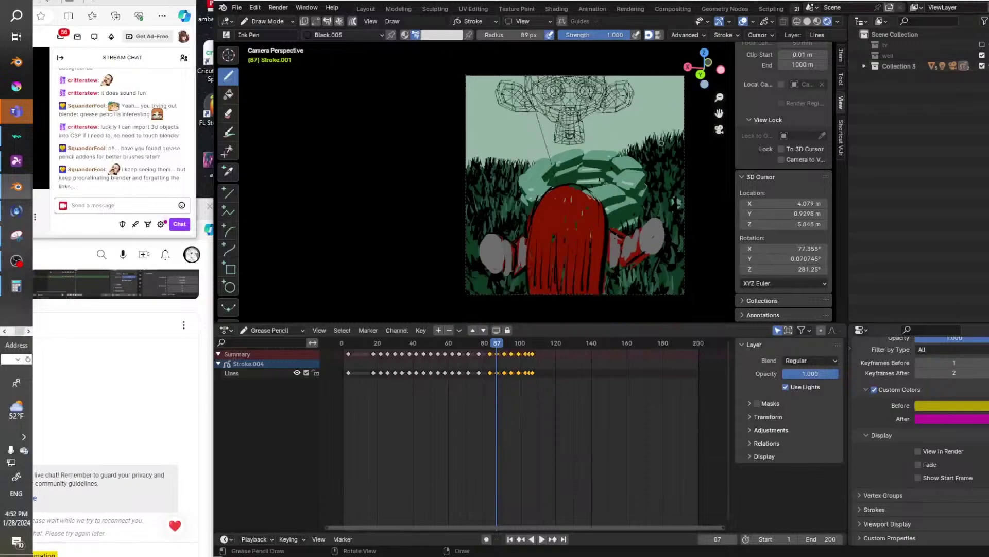
middle_drag(674, 182, 700, 165)
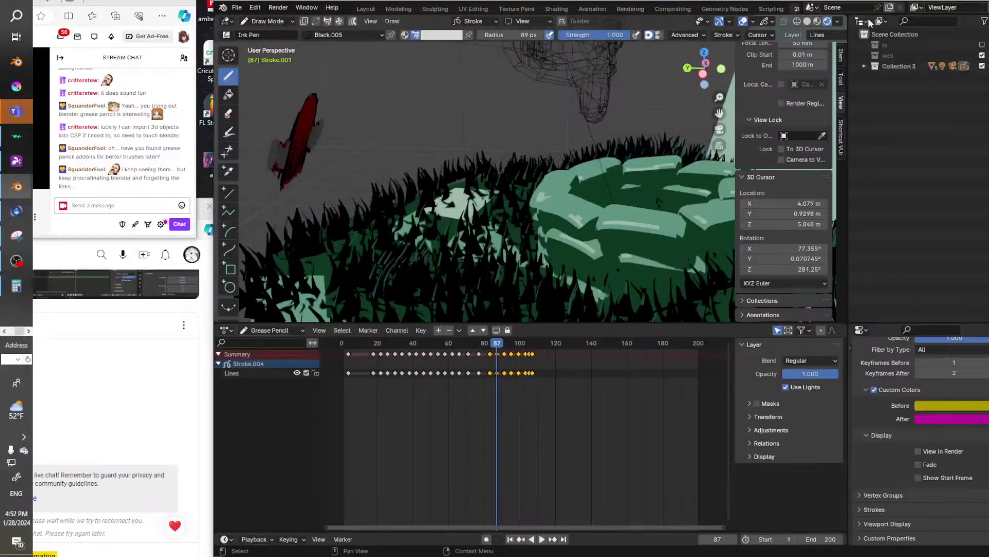
mouse_move(463, 181)
middle_down()
mouse_move(370, 145)
mouse_move(355, 155)
middle_up()
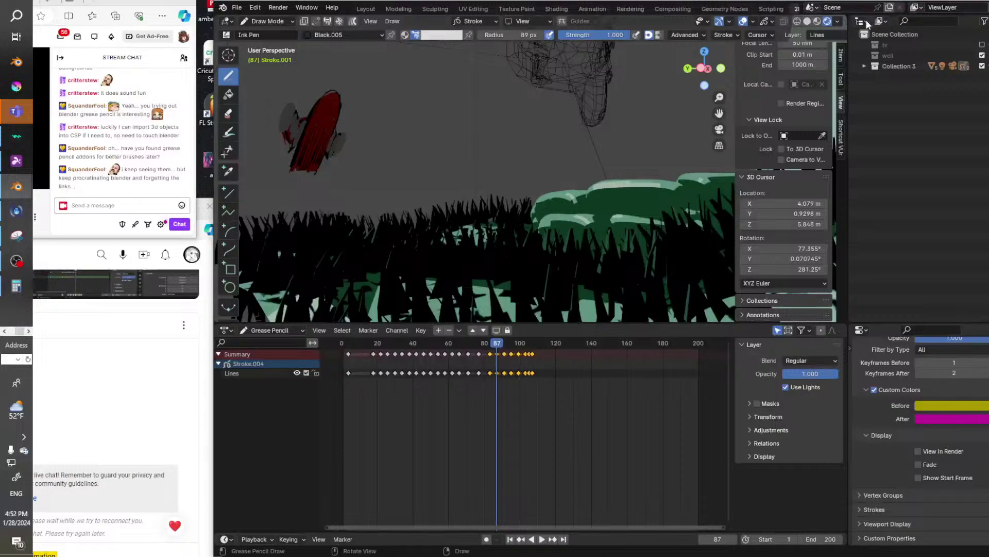
click(866, 20)
right_click(892, 99)
click(891, 99)
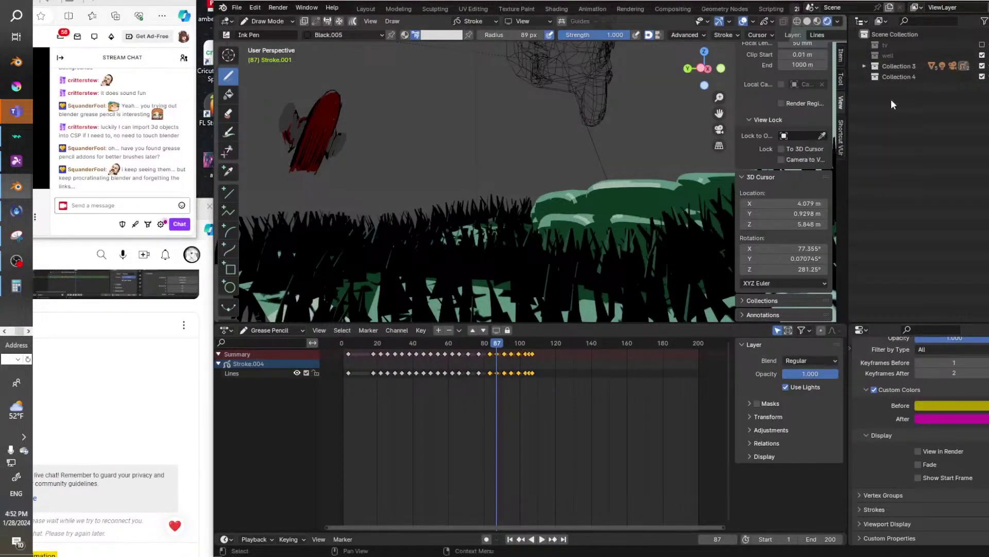
click(908, 78)
click(982, 65)
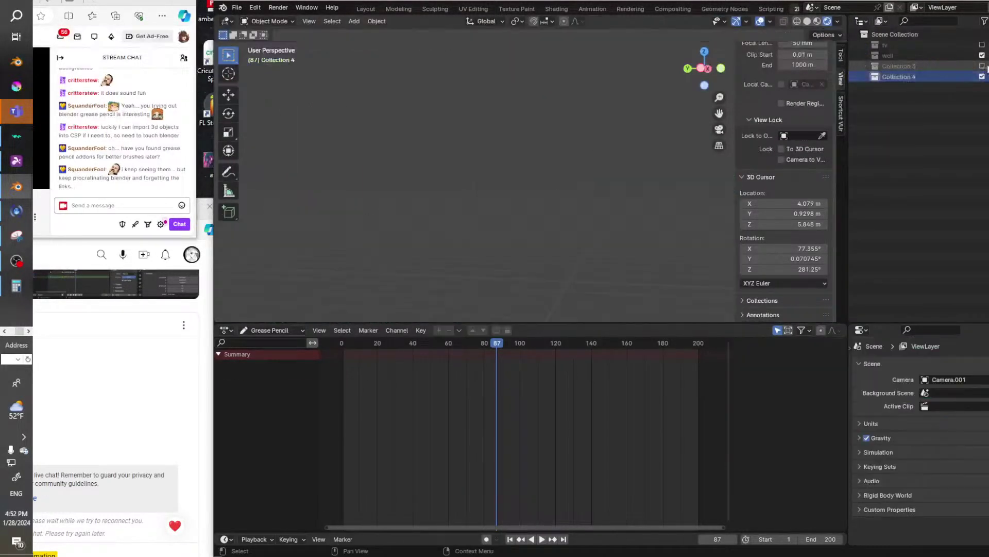
Add a cube mesh to the new collection as a test object.
middle_drag(579, 111, 516, 175)
click(354, 22)
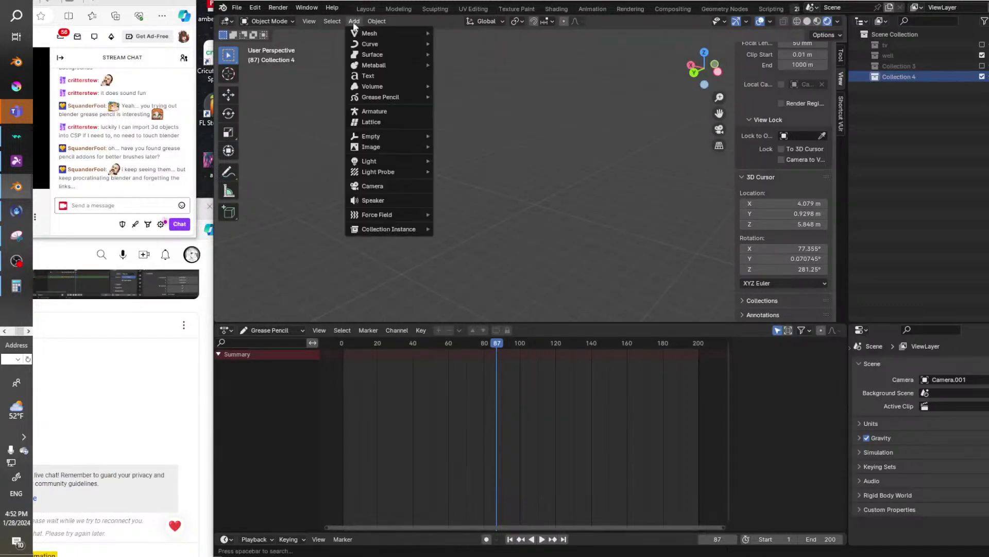
mouse_move(357, 32)
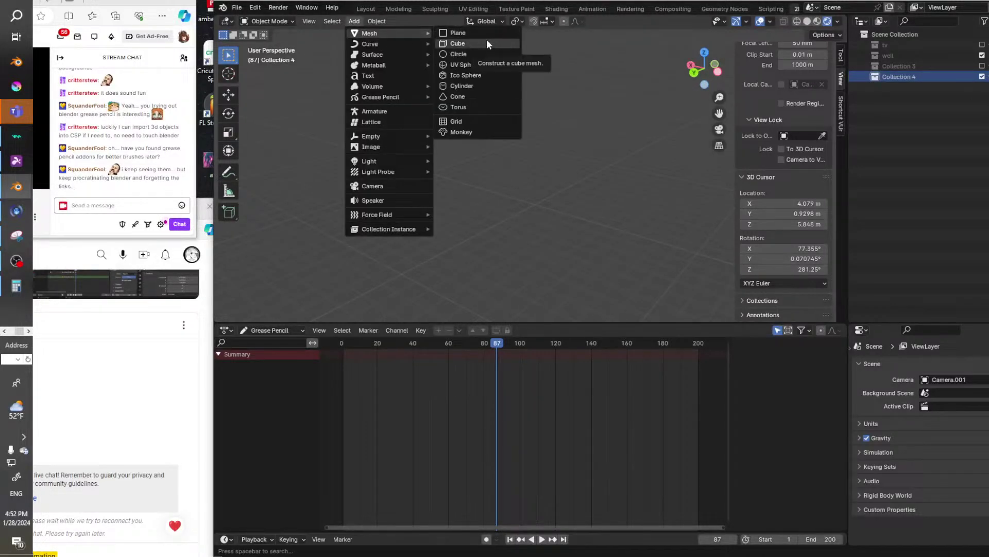
click(486, 40)
Add a circle mesh and move it beside the cube.
click(354, 21)
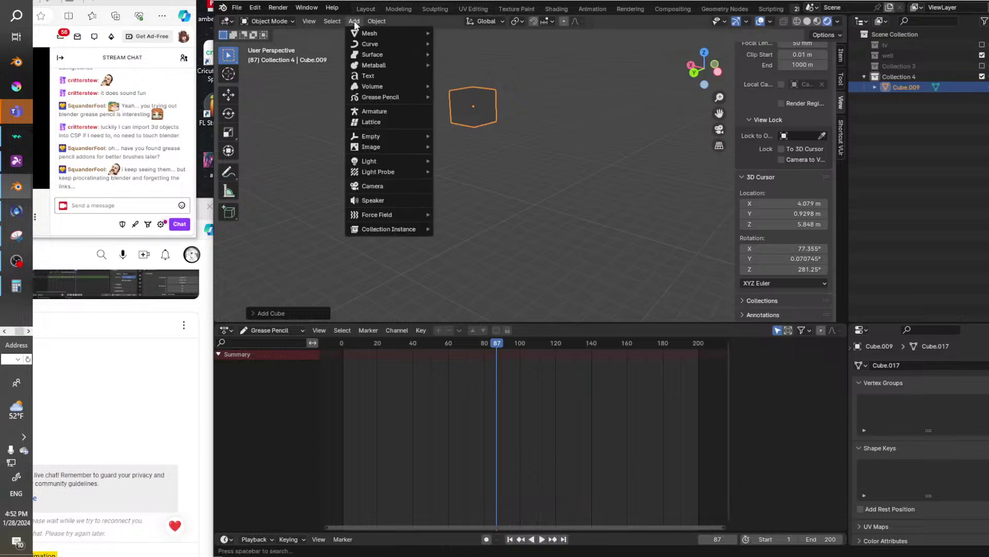
mouse_move(365, 34)
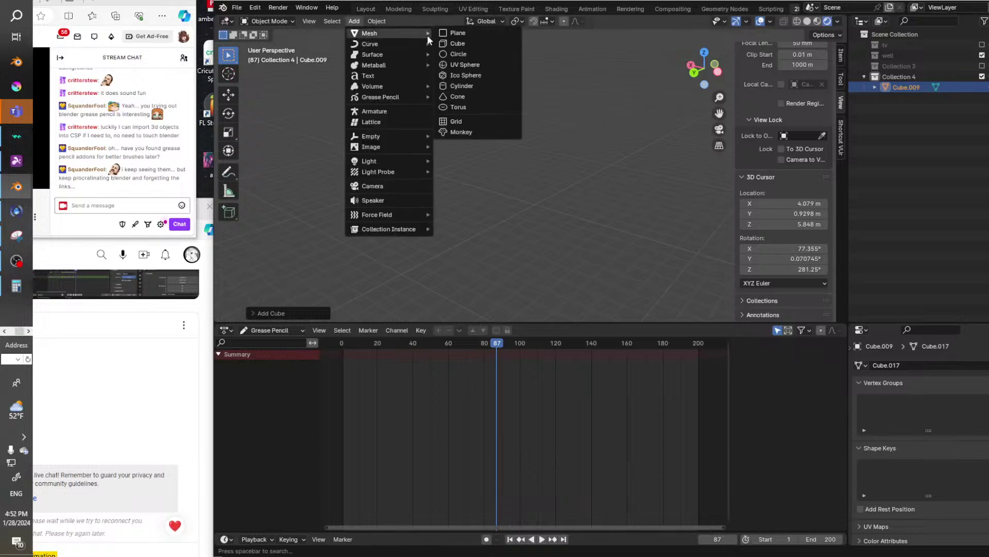
click(489, 54)
middle_drag(485, 63, 531, 137)
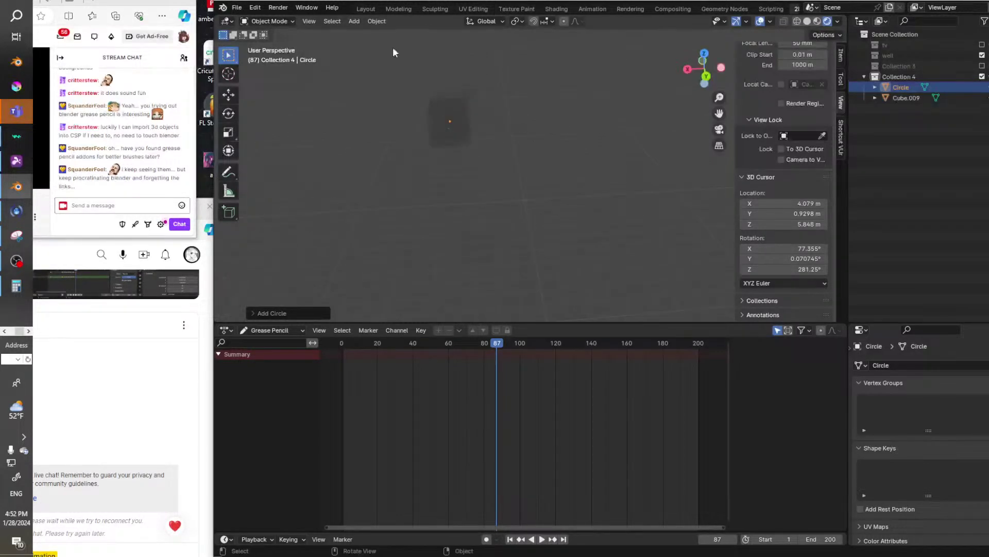
key(g)
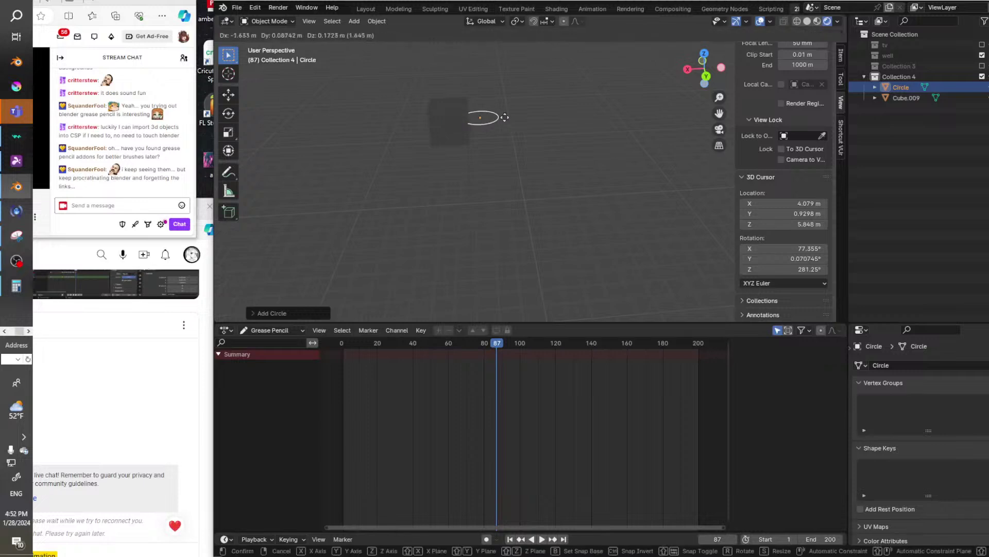
click(536, 133)
Add a UV sphere and place it beside the circle, on the side away from the cube.
click(354, 25)
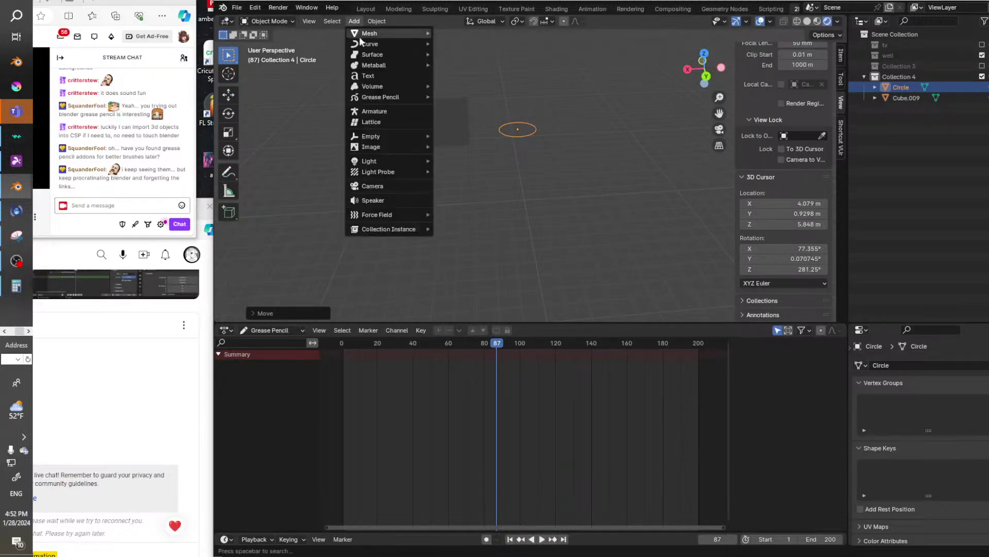
mouse_move(376, 34)
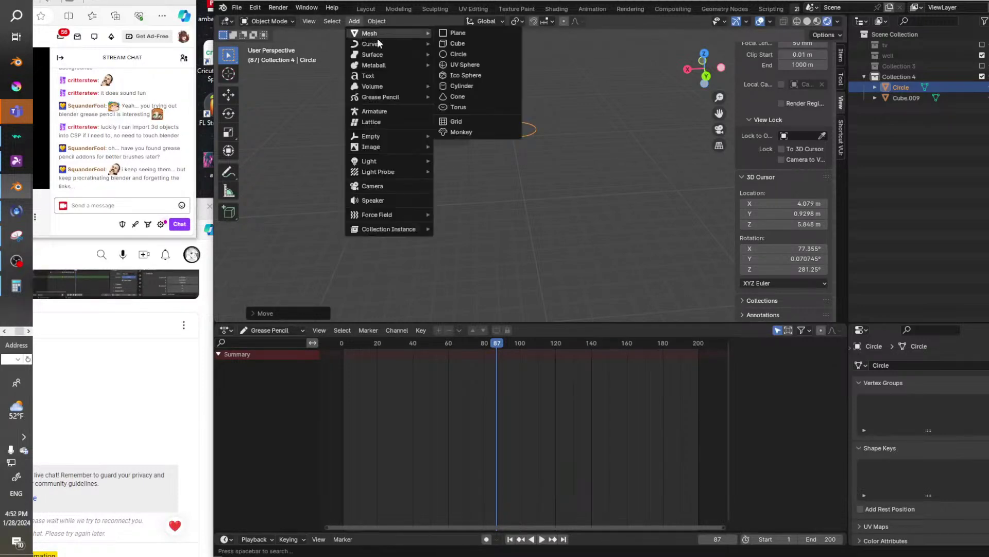
click(473, 64)
key(g)
click(588, 118)
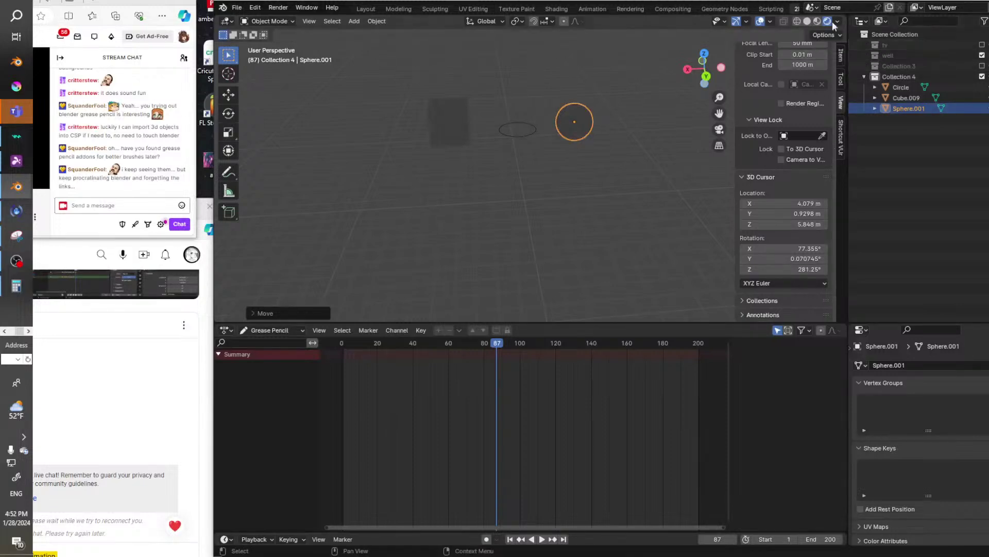
Check the asset library file path for Komikaze 2.1 in the preferences.
click(255, 8)
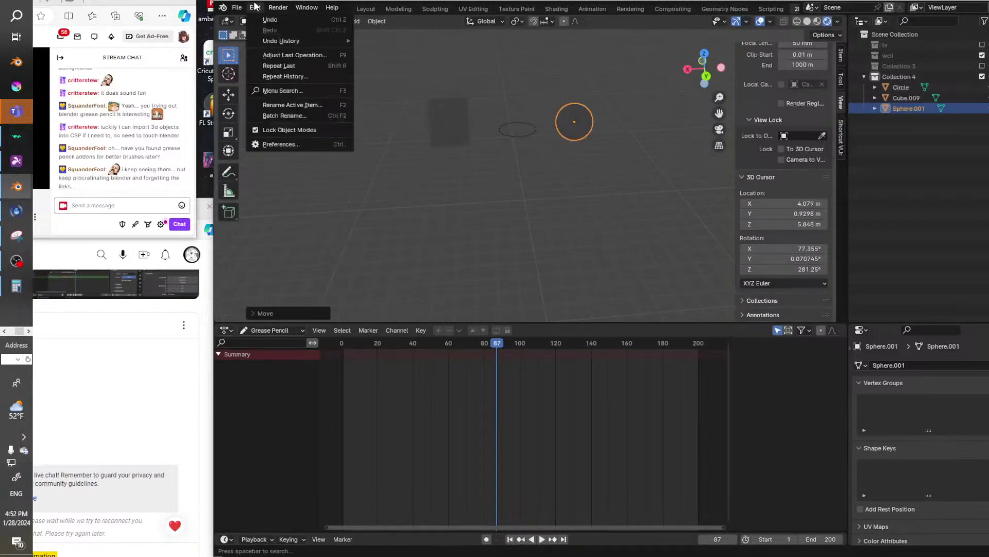
click(291, 144)
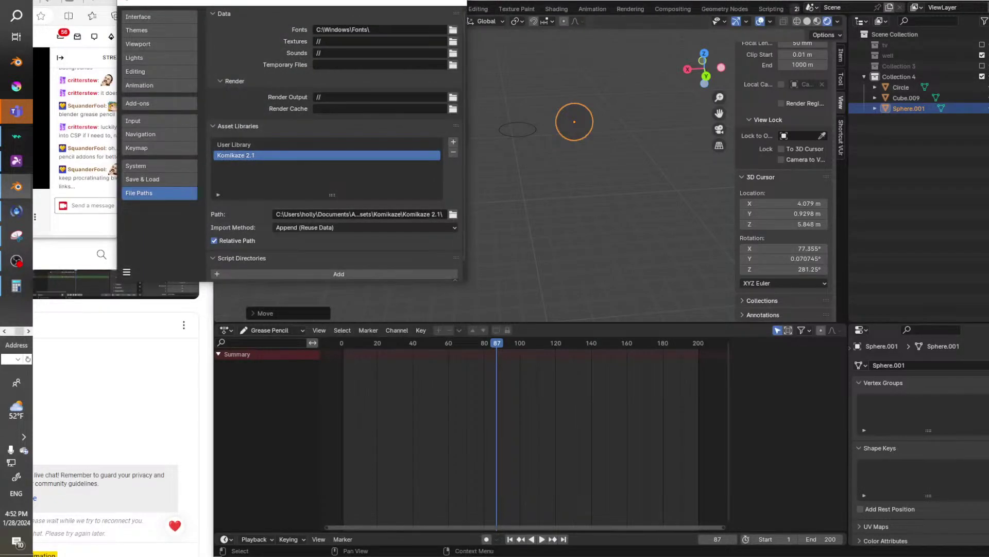
click(456, 2)
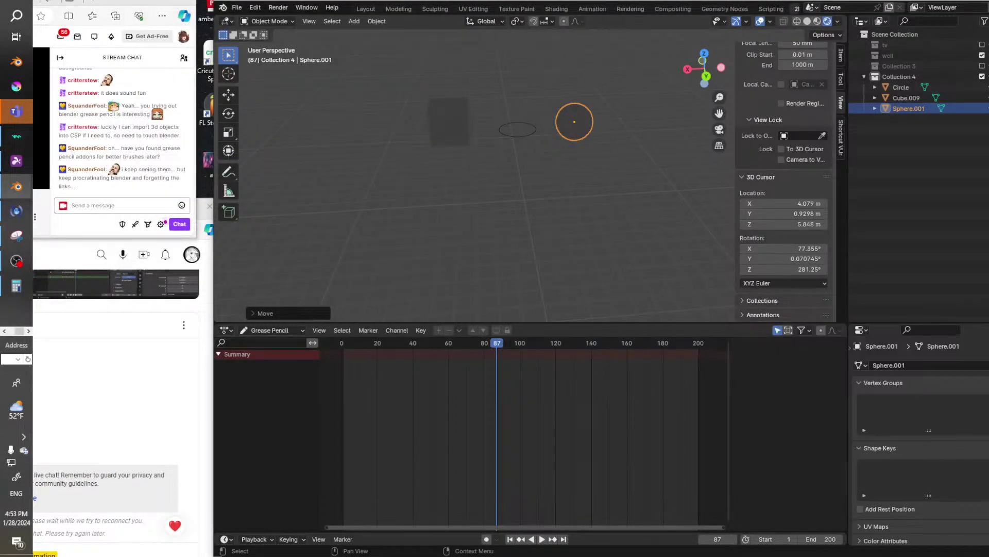
Split the outliner area in two and turn the upper part into an Asset Browser.
drag(850, 18, 851, 100)
click(860, 20)
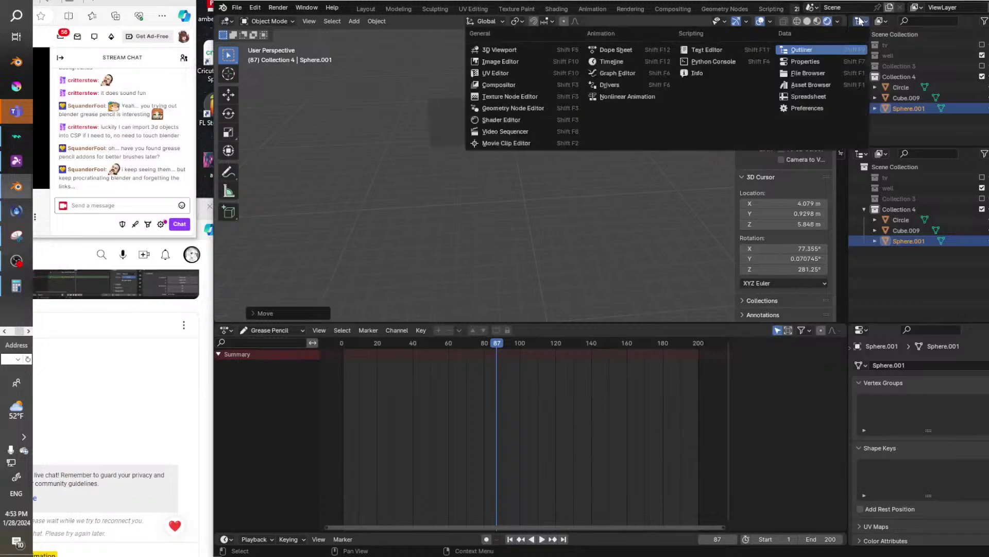
click(818, 83)
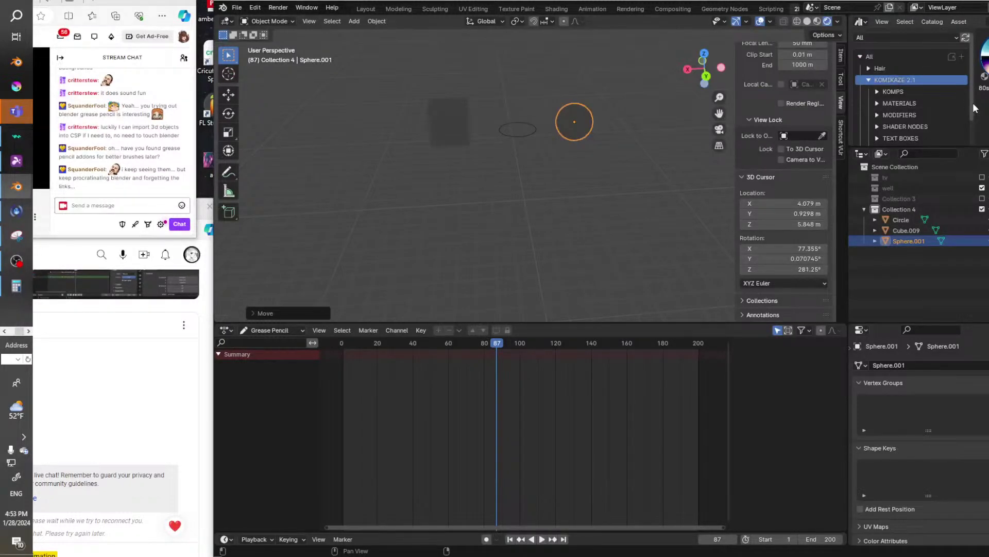
Add a Sun light and raise it above the test objects.
click(355, 21)
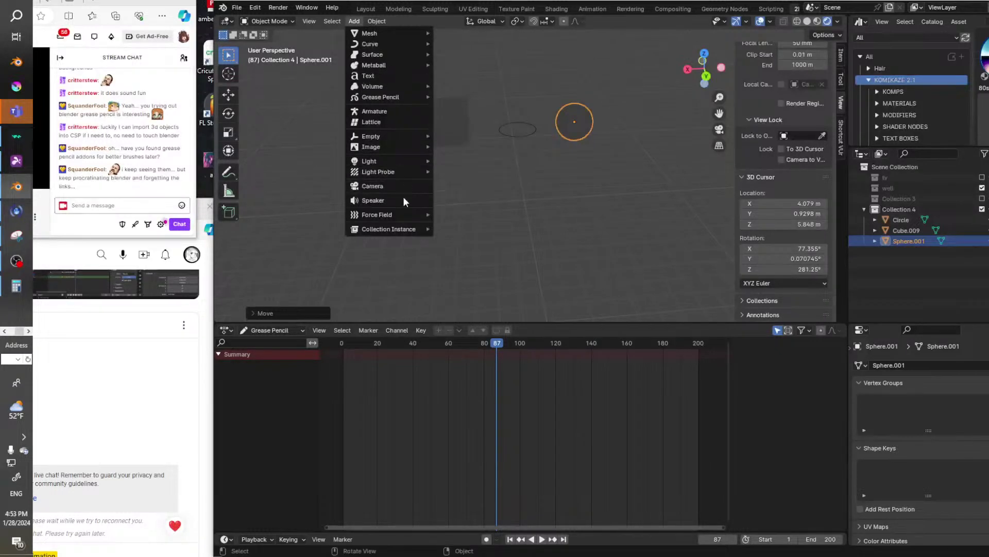
mouse_move(409, 161)
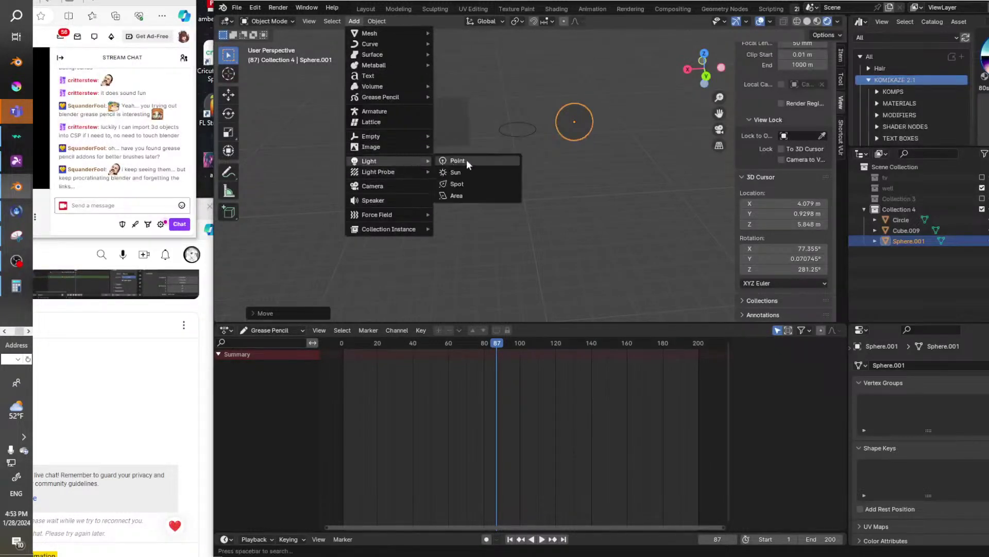
click(466, 172)
key(g)
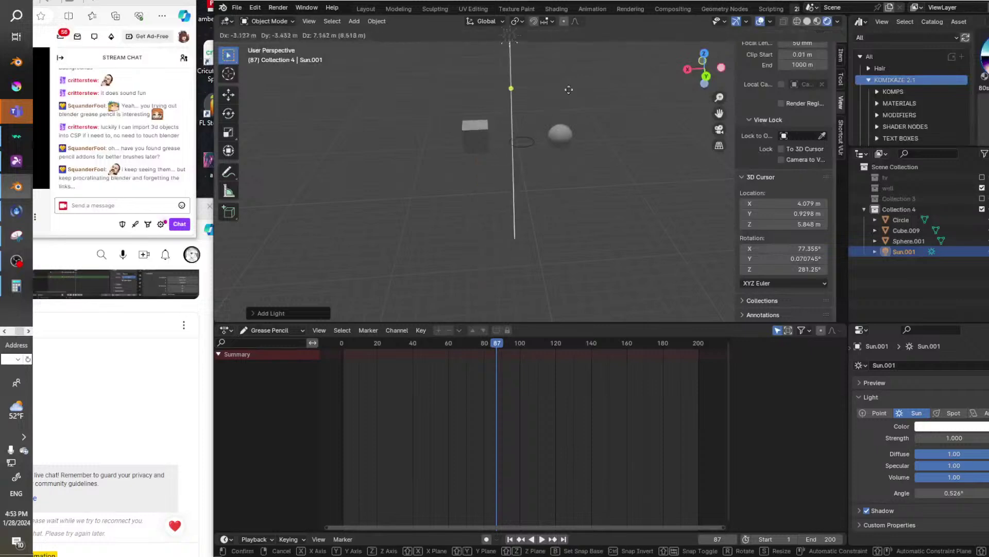
click(588, 67)
Select the UV sphere and enlarge the Asset Browser in width and height to show more asset thumbnails.
click(560, 135)
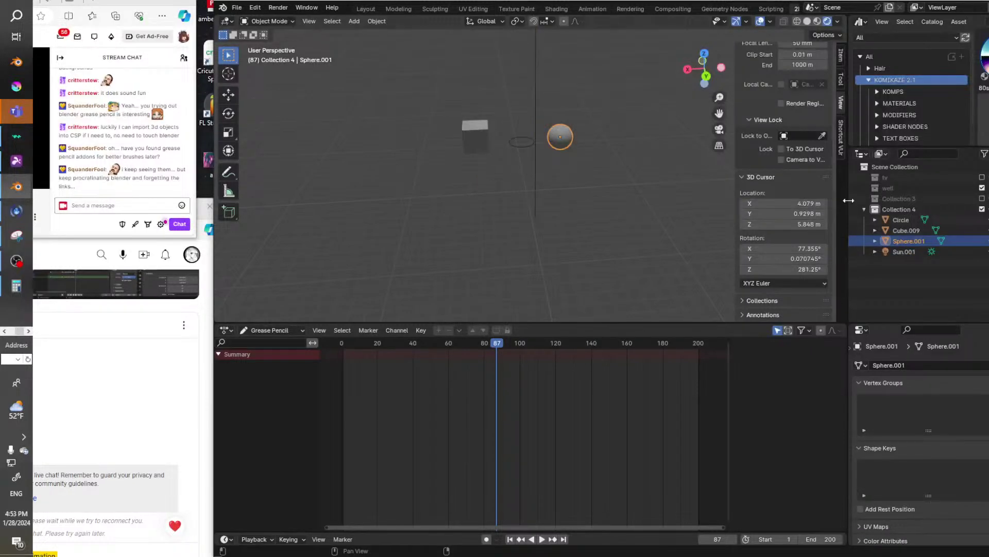
drag(849, 200, 633, 200)
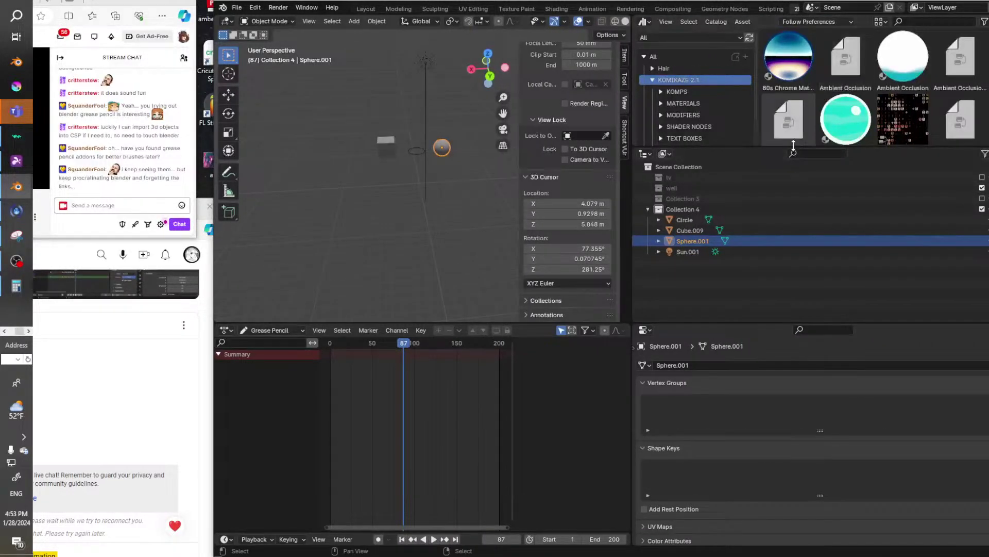
drag(794, 146, 794, 309)
Apply the Charcoal Patching material and the Charge geometry nodes asset from the Komikaze 2.1 library to the sphere and inspect it closely.
scroll(888, 223, down, 5)
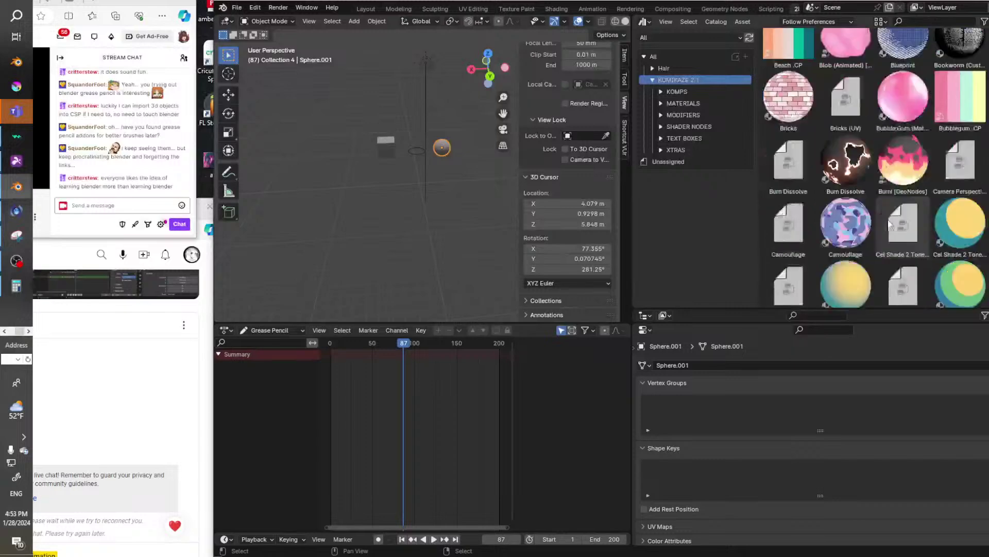
scroll(888, 224, down, 8)
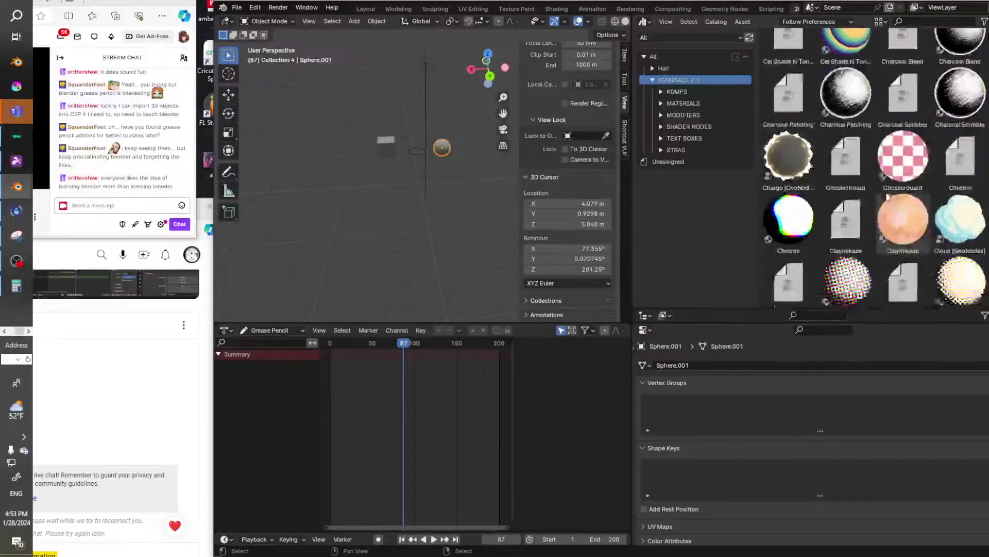
scroll(889, 198, up, 3)
drag(846, 178, 436, 146)
middle_drag(457, 176, 337, 177)
drag(791, 247, 435, 160)
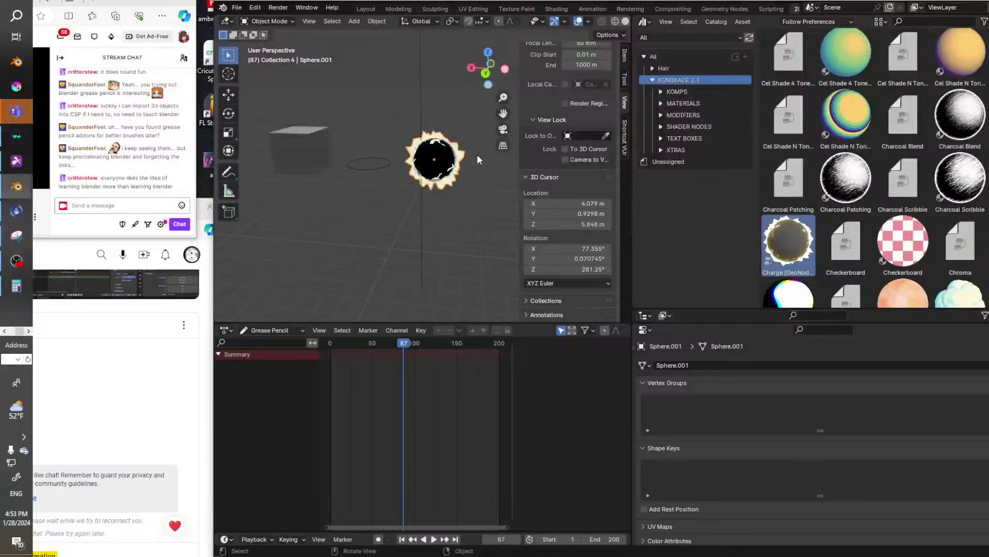
scroll(477, 154, up, 5)
middle_drag(477, 154, 454, 163)
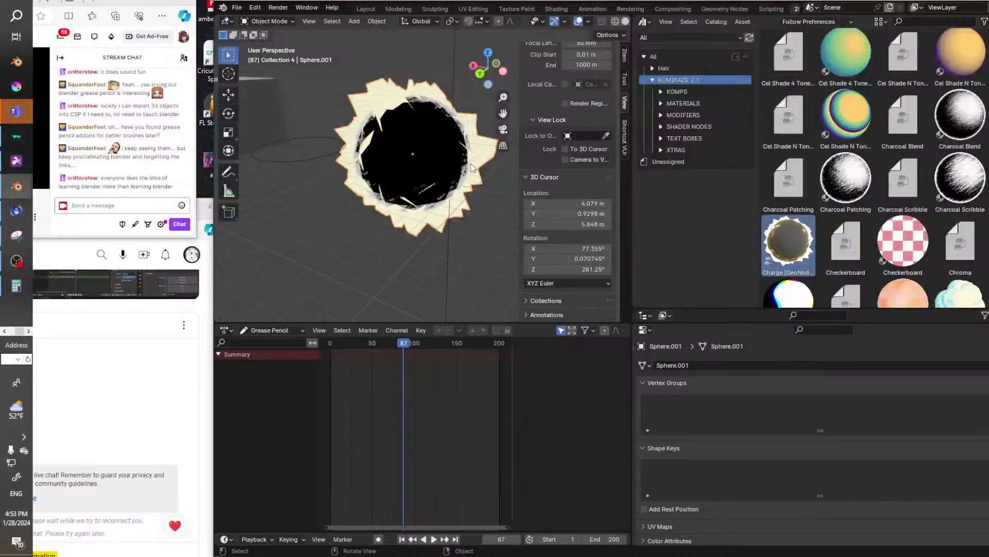
scroll(471, 165, down, 3)
middle_drag(471, 163, 451, 150)
Add a second UV sphere and place it above the sphere with the Charge effect.
click(355, 21)
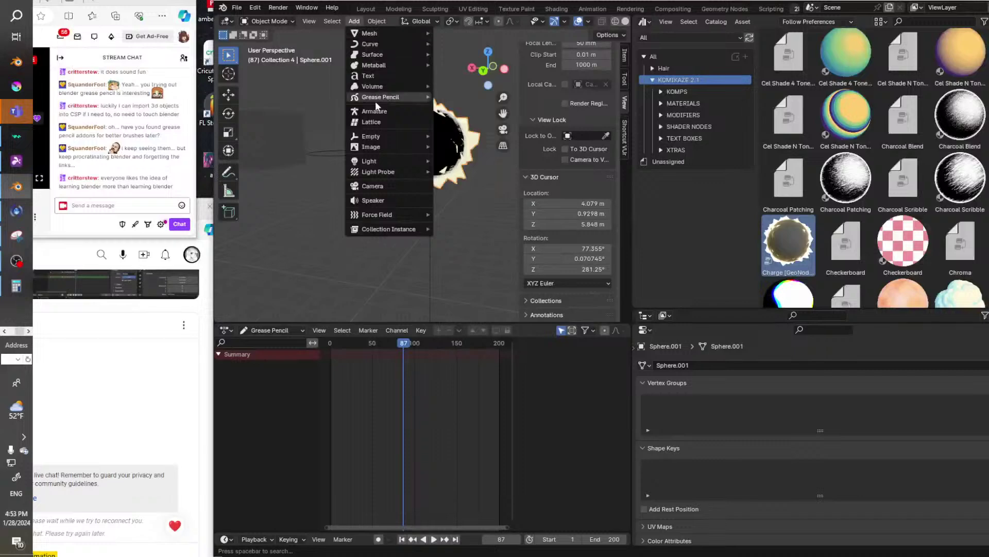
mouse_move(392, 37)
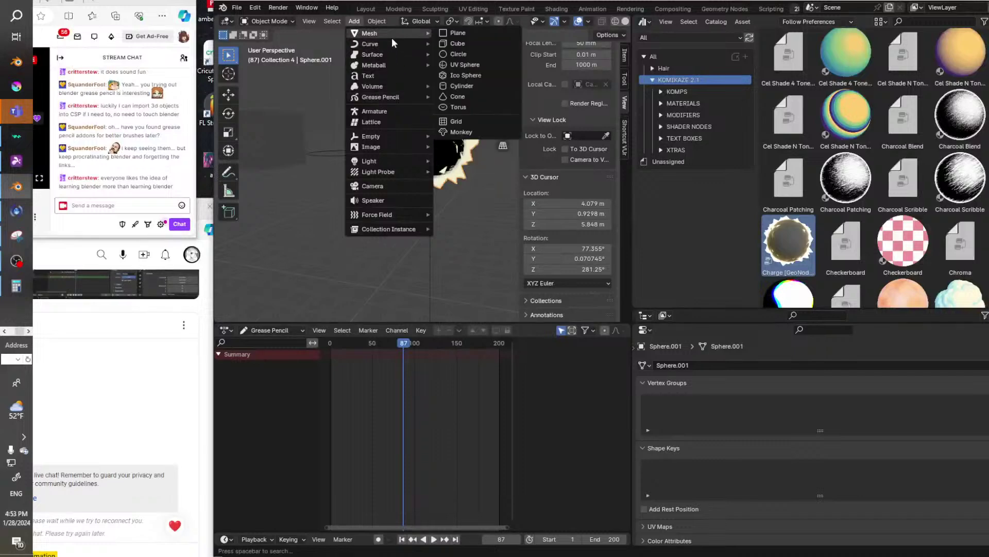
click(473, 63)
scroll(410, 159, down, 3)
middle_drag(299, 162, 311, 173)
key(g)
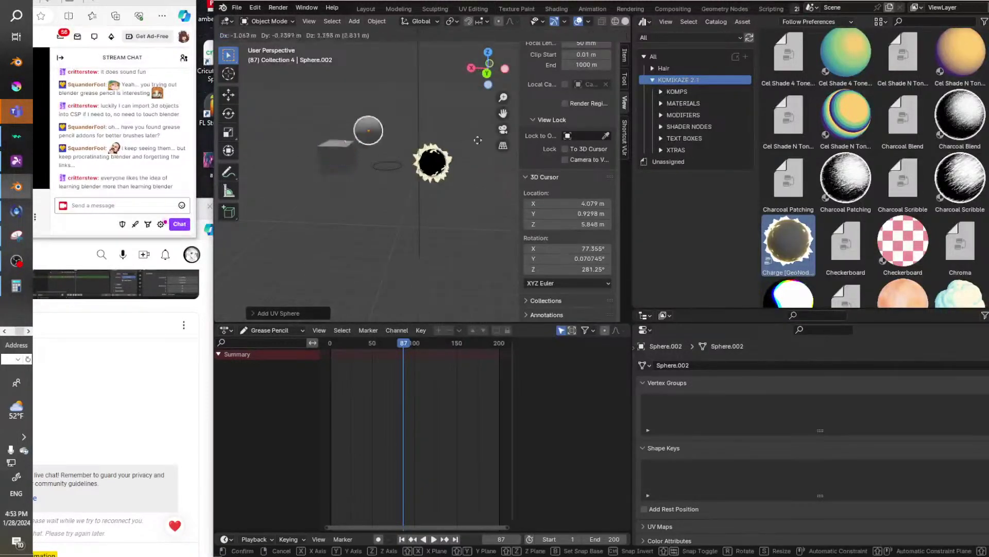
click(394, 129)
Apply the Cosmos material from the Komikaze 2.1 library to the UV sphere above the Charge sphere and inspect it.
scroll(912, 236, down, 4)
scroll(912, 236, down, 10)
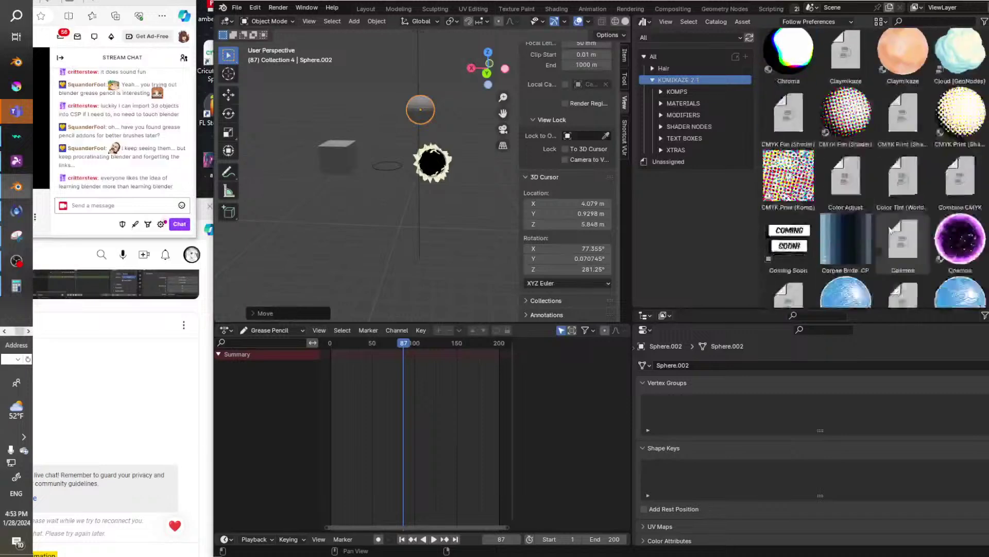
drag(974, 164, 425, 107)
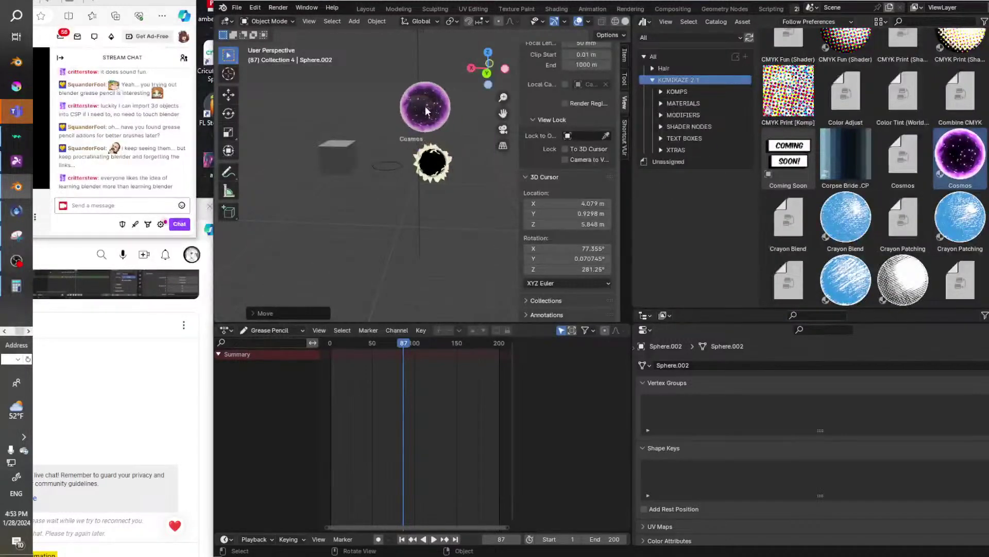
scroll(453, 145, up, 3)
middle_drag(465, 112, 456, 158)
Add another UV sphere and place it above the cube, beside the Cosmos sphere.
scroll(925, 243, down, 8)
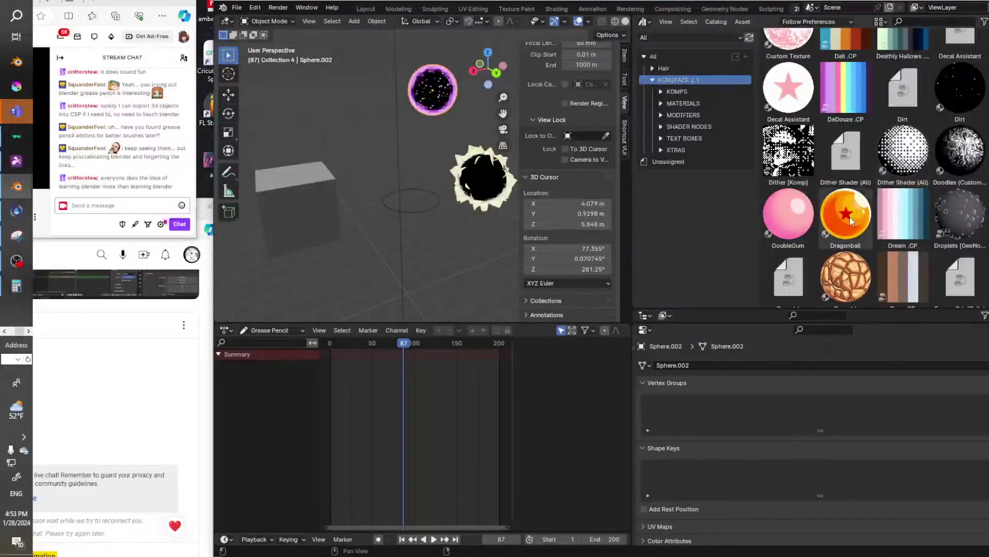
drag(855, 216, 825, 232)
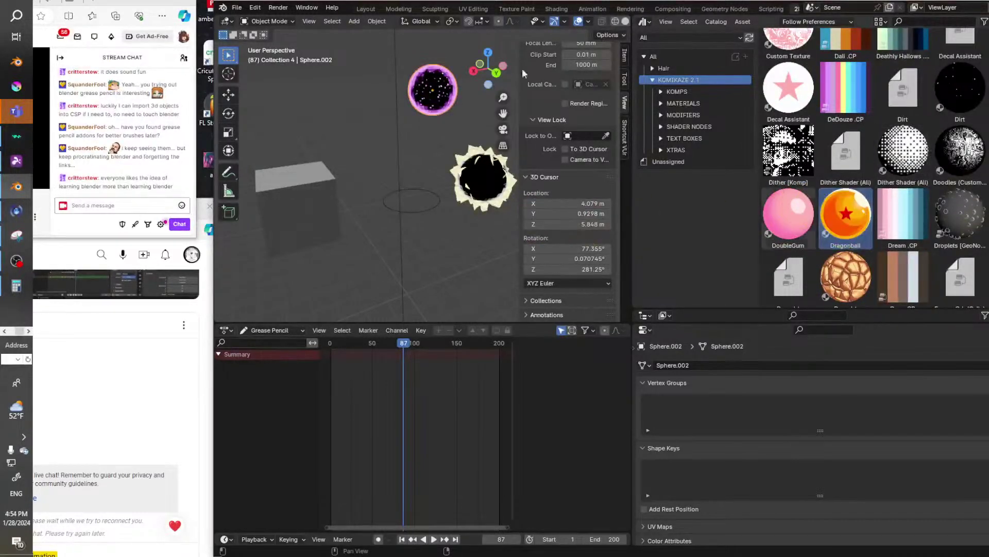
click(355, 23)
mouse_move(358, 33)
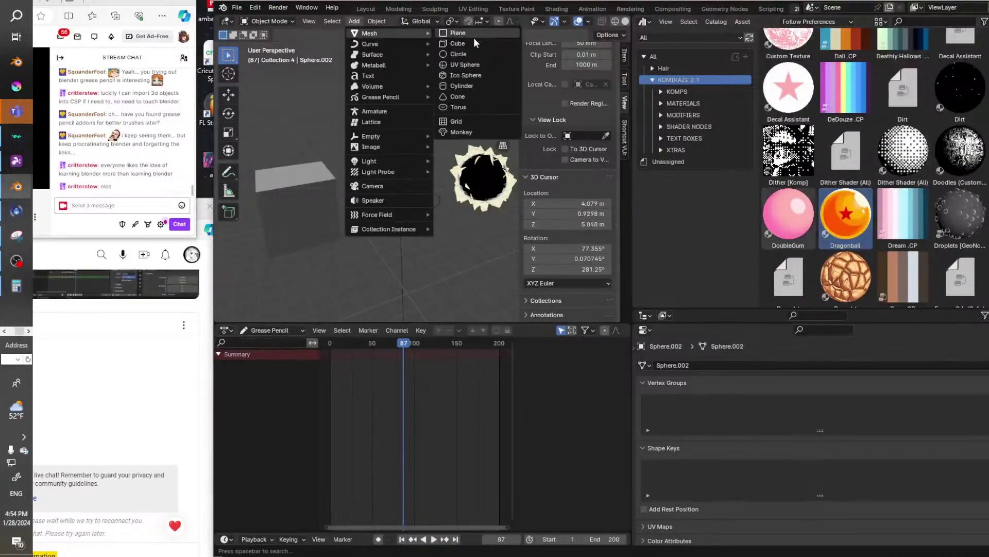
click(475, 65)
scroll(453, 201, down, 3)
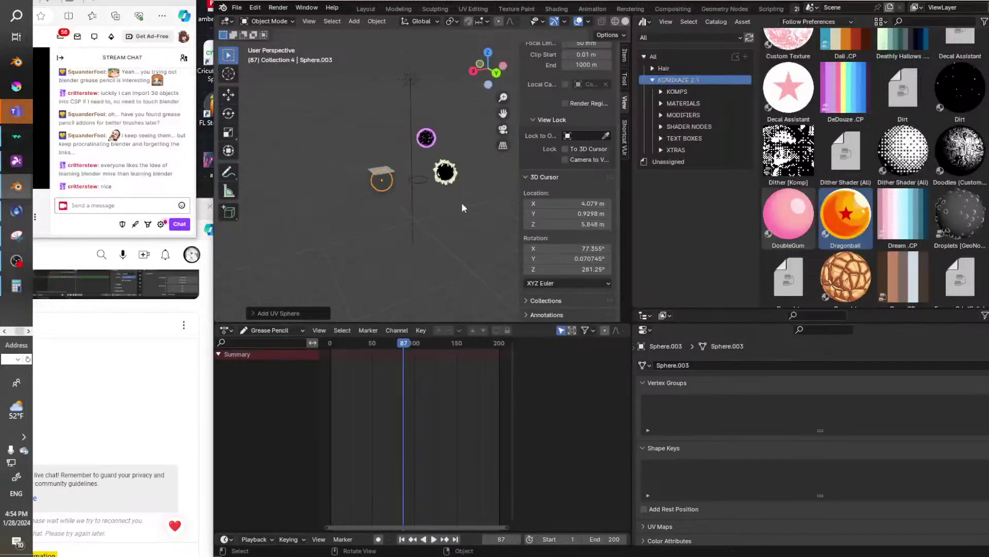
key(g)
click(473, 169)
Try the Dragonball material on the new UV sphere above the cube.
drag(858, 240, 398, 143)
drag(442, 234, 441, 234)
scroll(426, 170, up, 3)
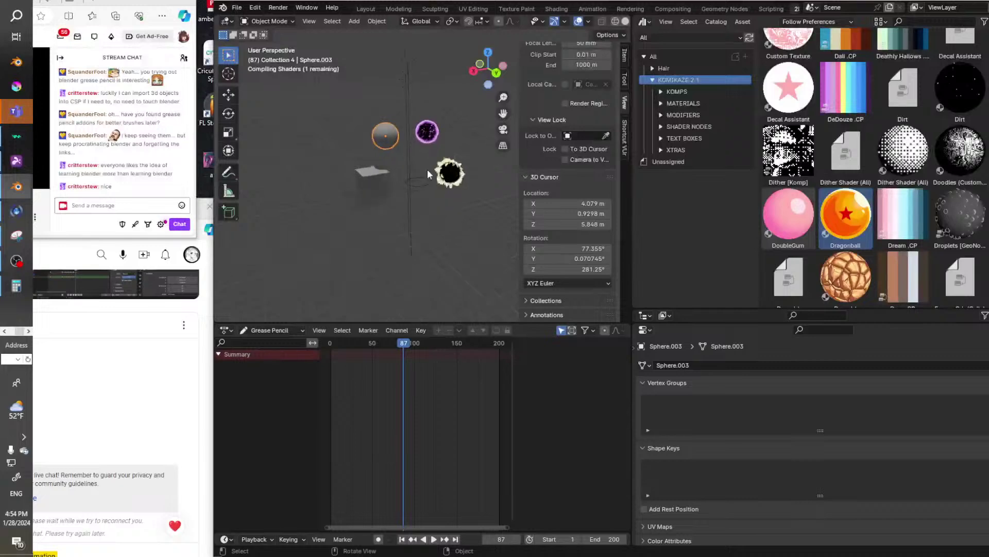
drag(849, 225, 370, 135)
Apply the Drought material to the UV sphere above the cube and inspect its surface.
scroll(796, 233, down, 1)
drag(846, 272, 367, 117)
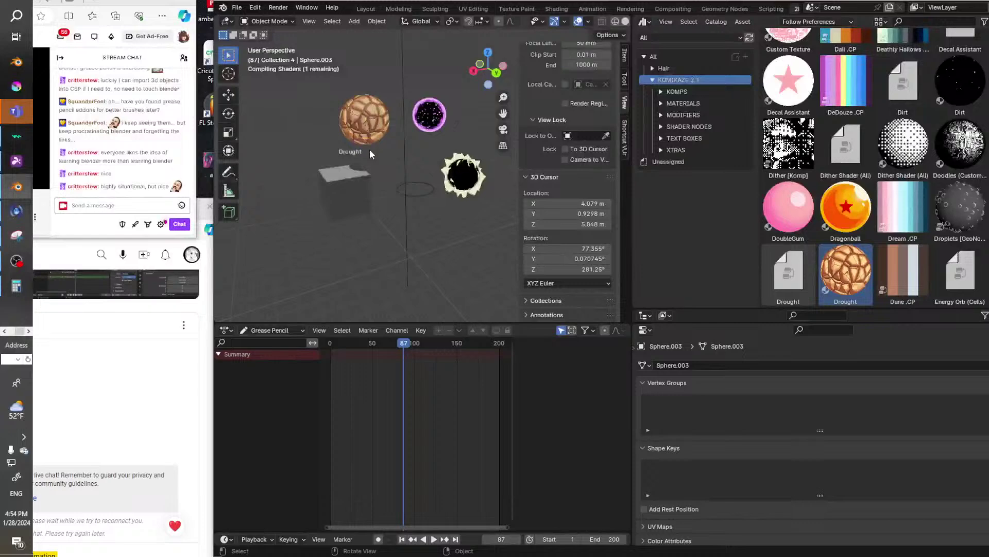
middle_drag(370, 146, 403, 145)
scroll(361, 151, up, 3)
Find the Grass geometry nodes asset in the Komikaze 2.1 library, apply it to the cube and inspect the blades closely.
scroll(927, 187, down, 3)
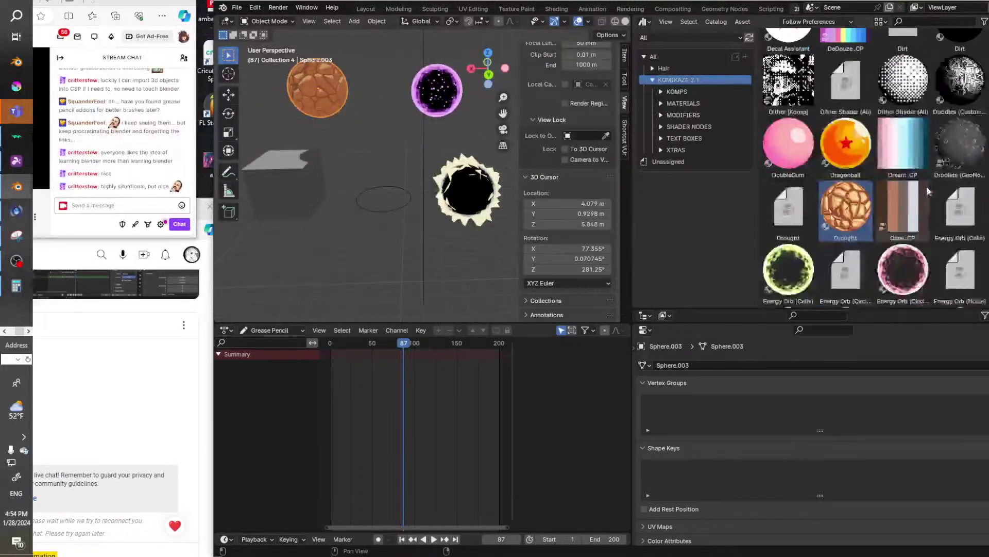
scroll(928, 190, down, 15)
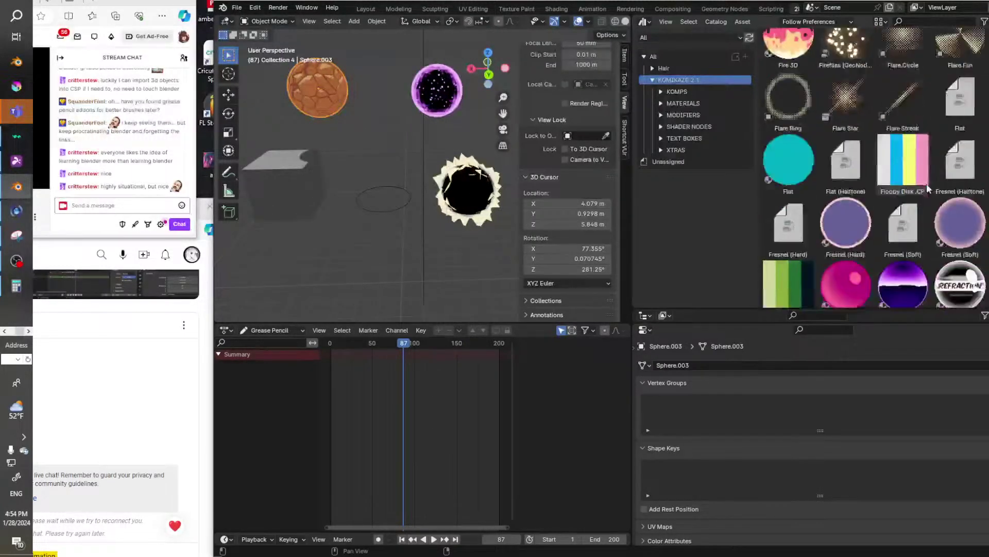
scroll(926, 186, down, 10)
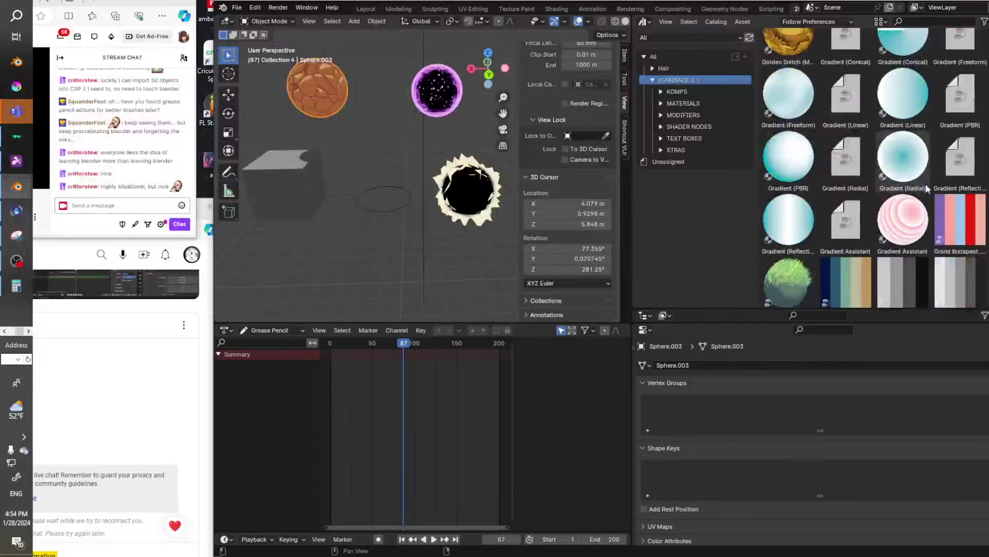
scroll(927, 189, down, 5)
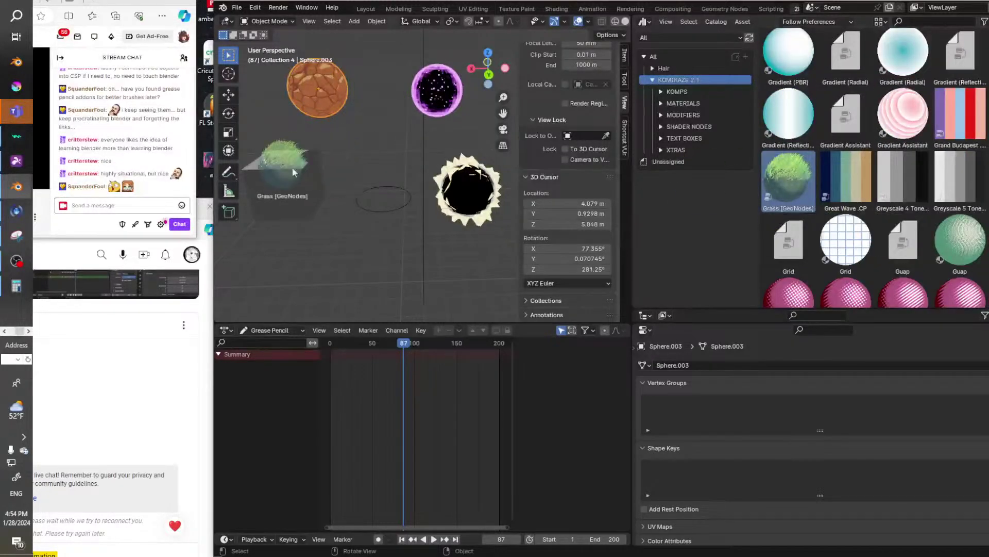
drag(293, 171, 295, 172)
middle_drag(363, 205, 599, 280)
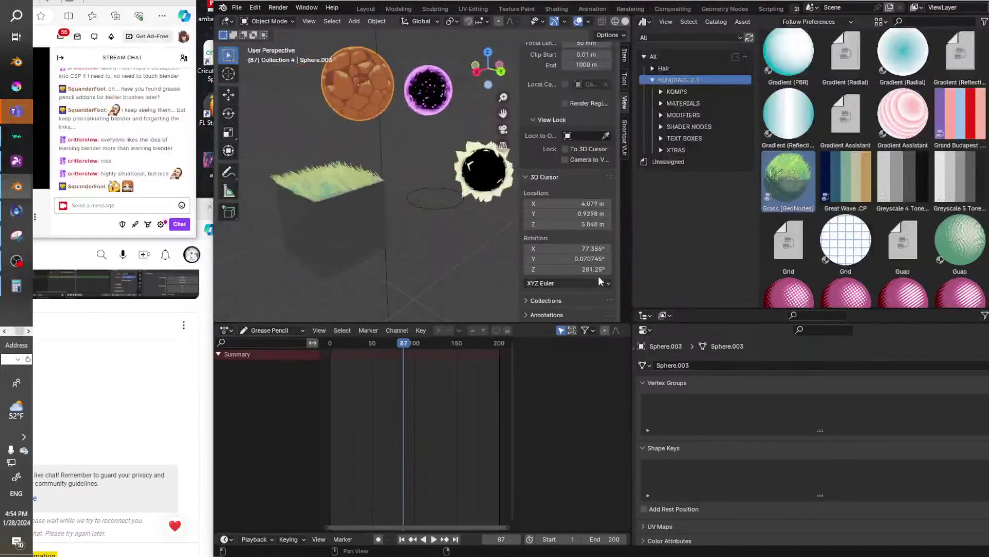
scroll(416, 220, up, 5)
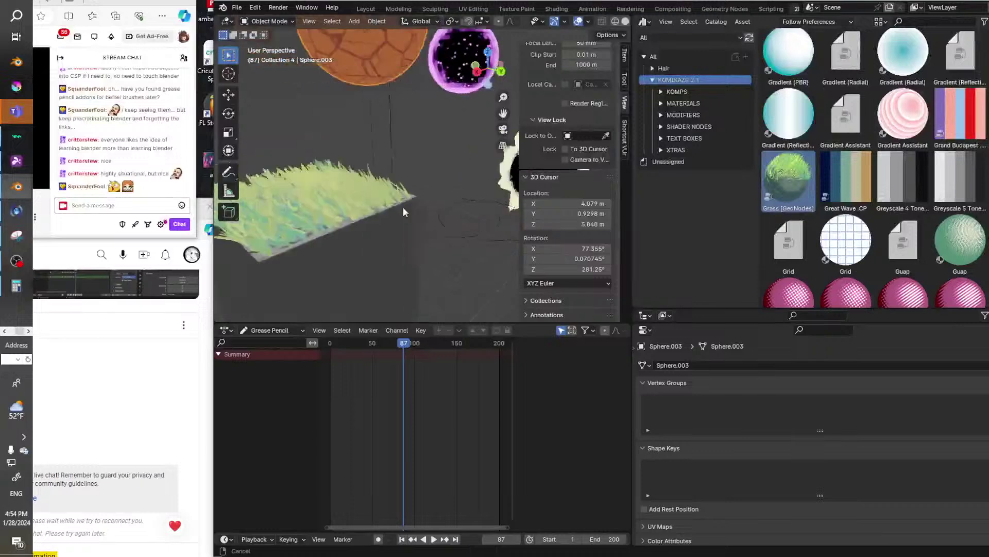
scroll(453, 228, down, 8)
scroll(814, 217, down, 2)
scroll(407, 216, down, 4)
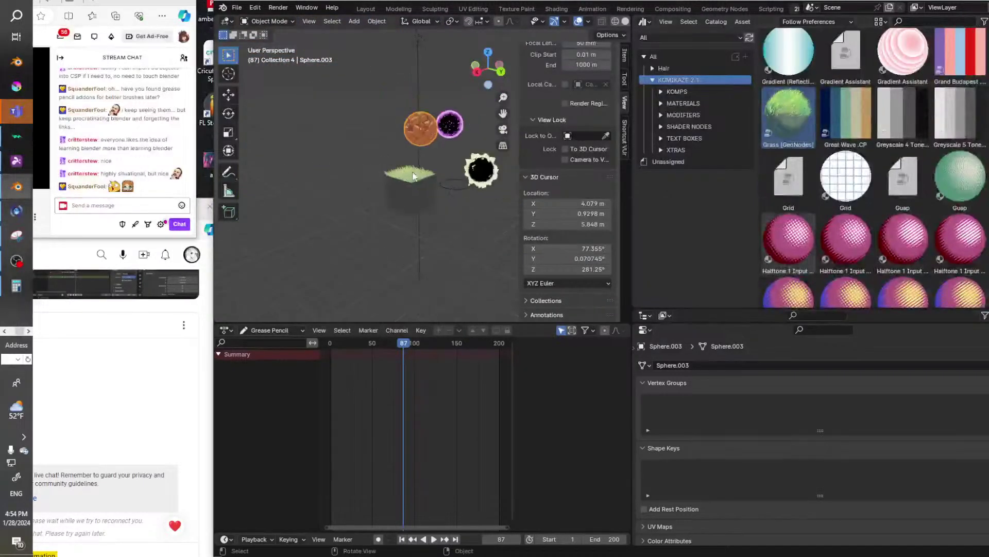
Add a mesh circle and place it just above and to the side of the grass-covered cube.
click(352, 21)
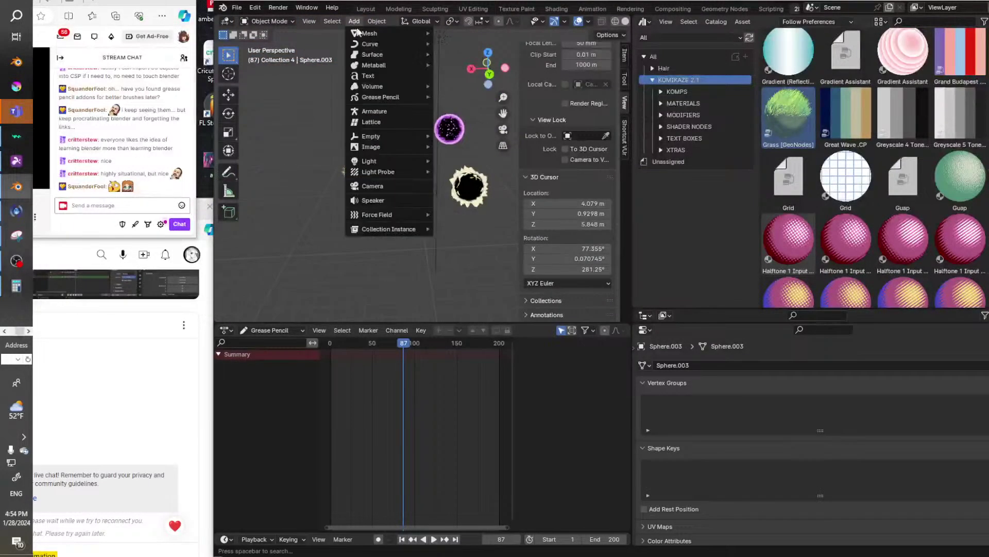
mouse_move(360, 33)
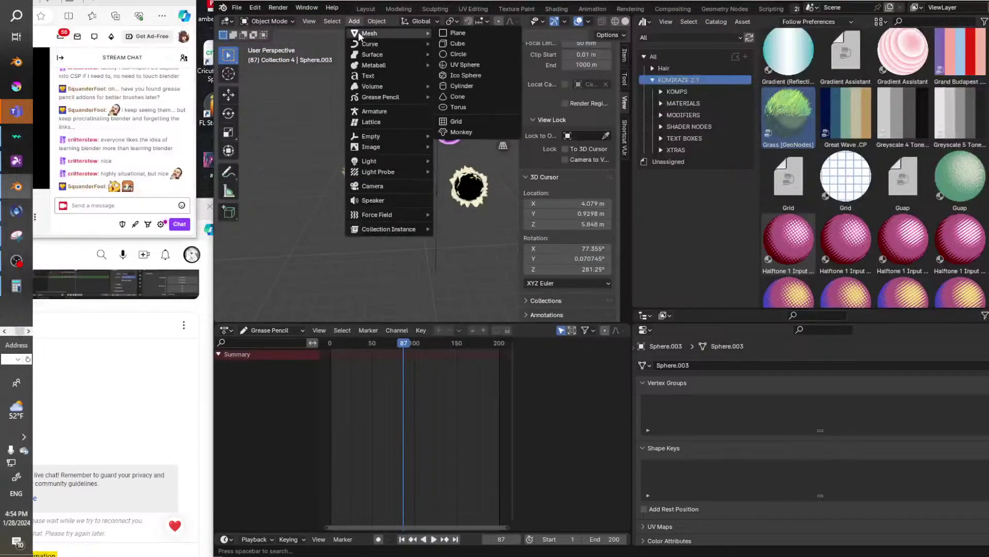
click(479, 54)
key(g)
click(379, 156)
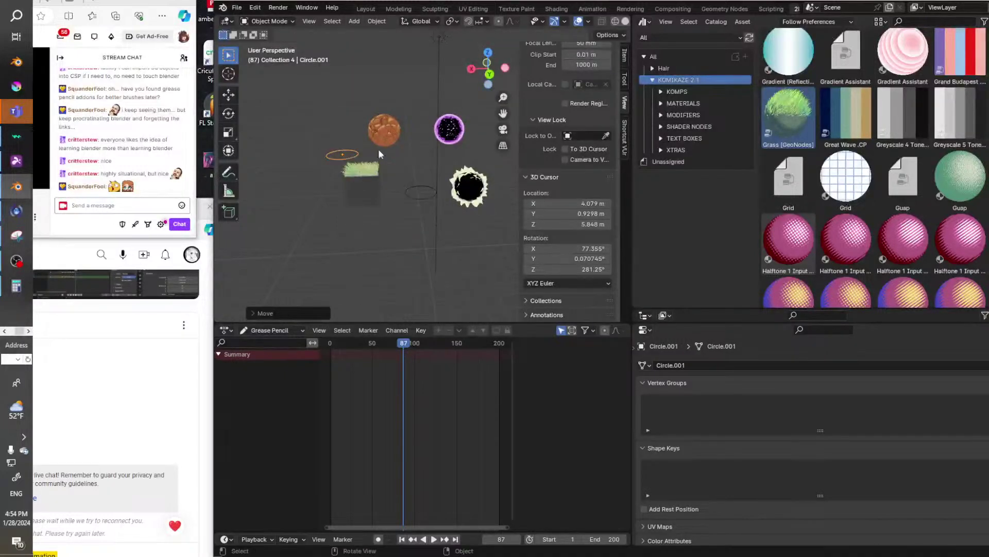
Add another UV sphere and place it on the far side of the Cosmos sphere, away from the cube.
click(355, 22)
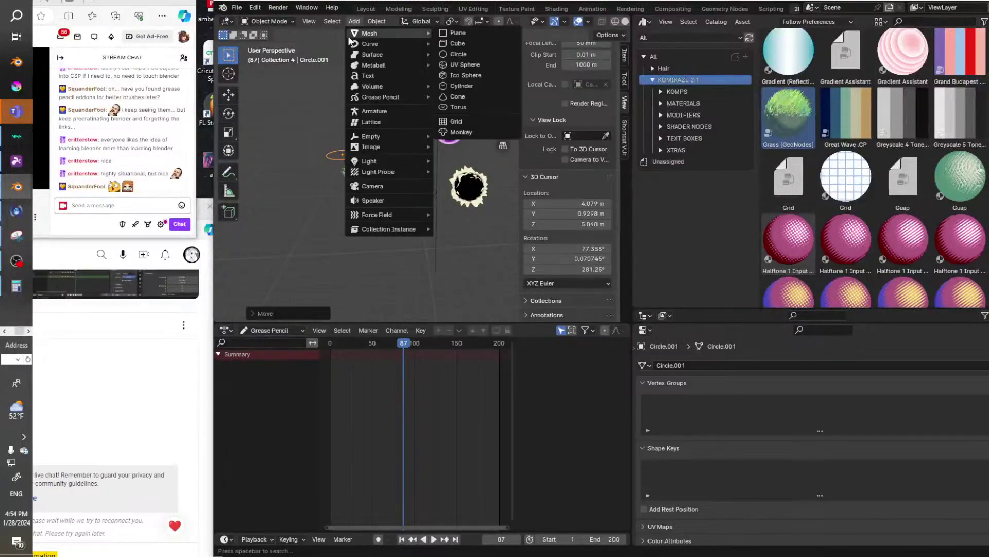
click(480, 62)
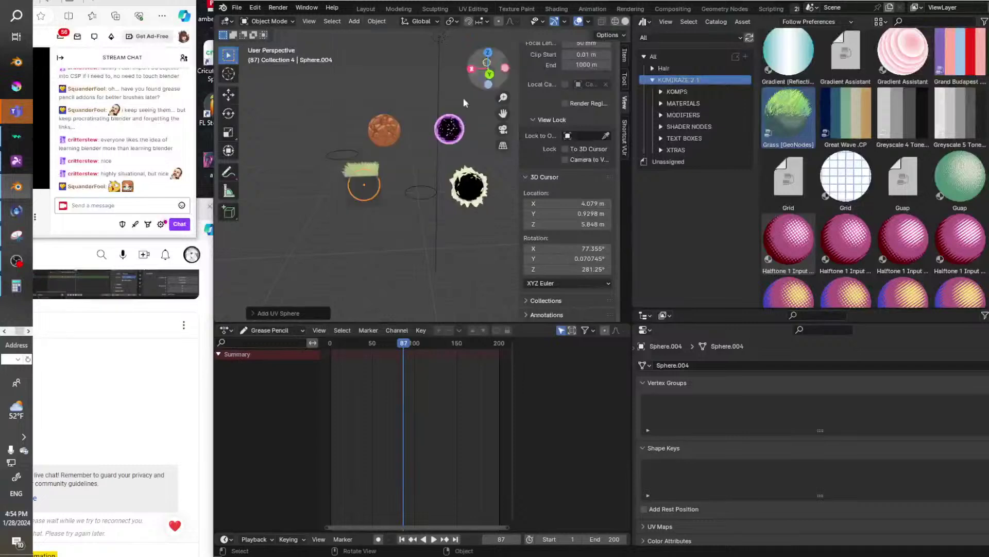
key(g)
click(509, 128)
shift+middle_drag(473, 147, 409, 156)
Apply the Icicles geometry nodes asset to the newest UV sphere and inspect the effect up close.
scroll(864, 234, down, 7)
scroll(864, 234, down, 10)
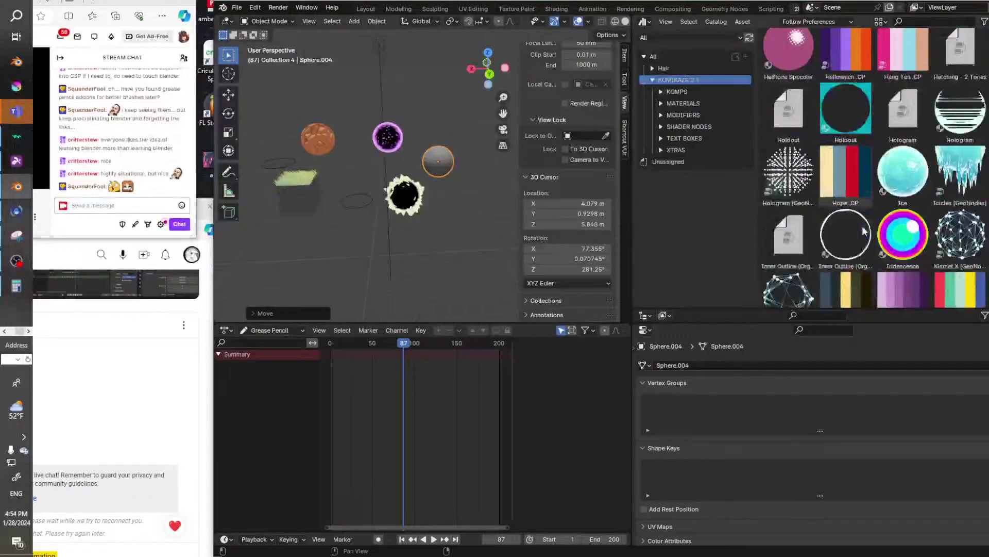
drag(960, 60, 443, 165)
scroll(458, 177, up, 6)
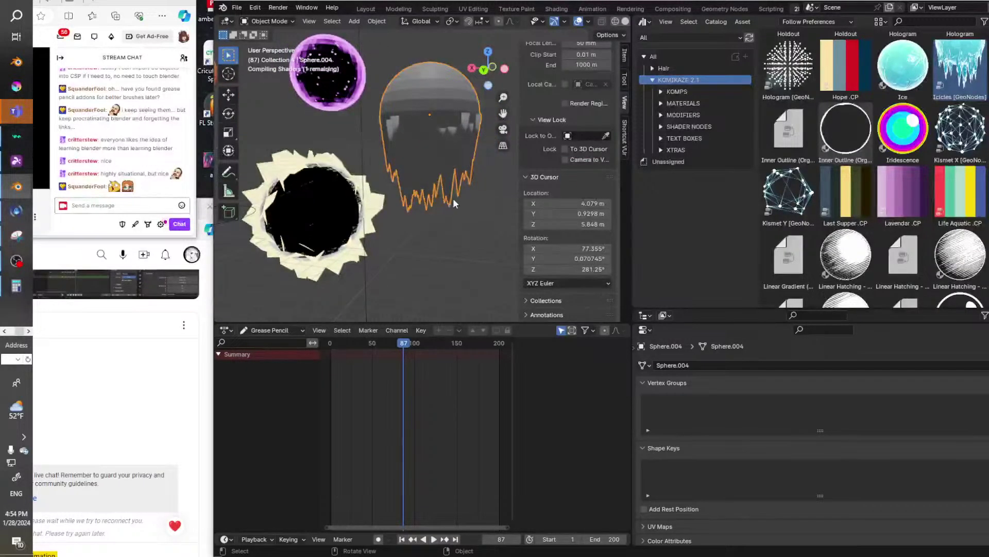
scroll(453, 197, down, 4)
scroll(613, 24, down, 2)
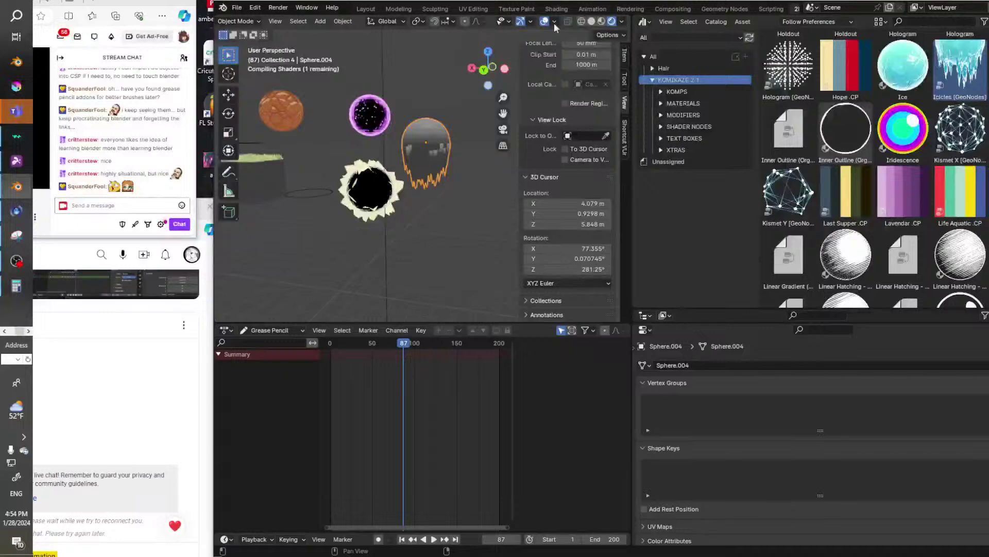
scroll(435, 186, down, 5)
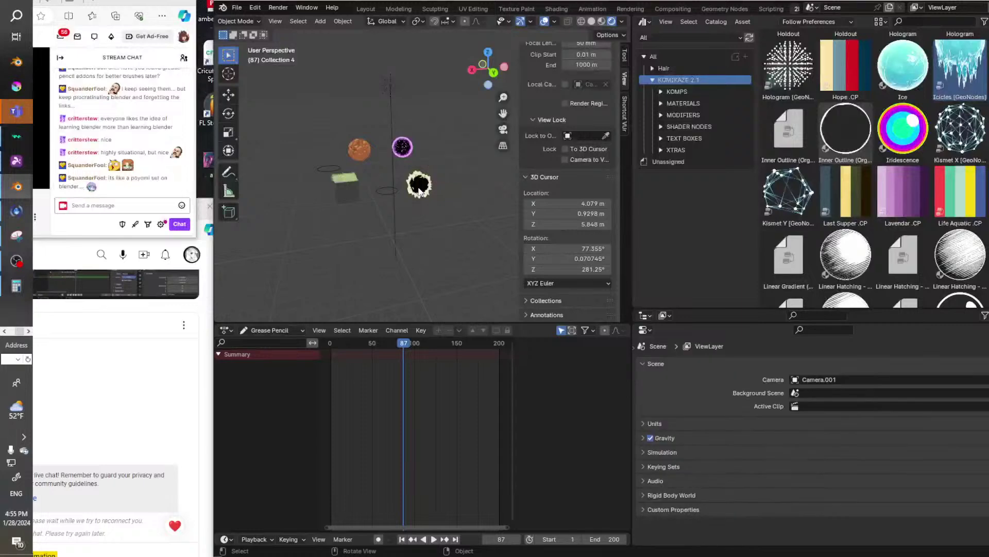
Delete the sphere with the Charge effect and the sphere with the Cosmos material.
click(419, 191)
key(x)
click(420, 185)
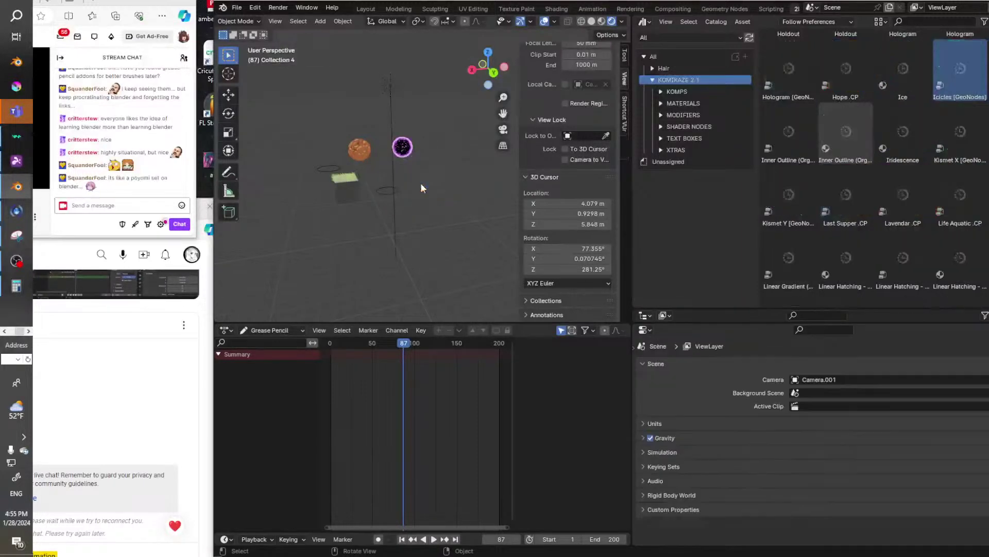
click(403, 148)
key(x)
click(405, 148)
Browse the rest of the Komikaze 2.1 assets, from the Kismet effects through to the Wireframe and Wood materials.
scroll(894, 201, down, 8)
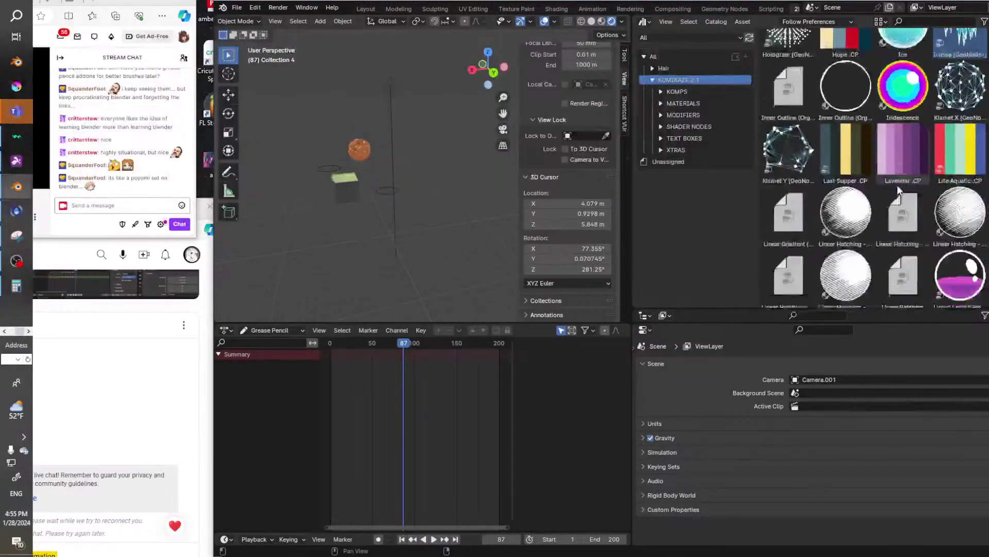
scroll(895, 201, down, 10)
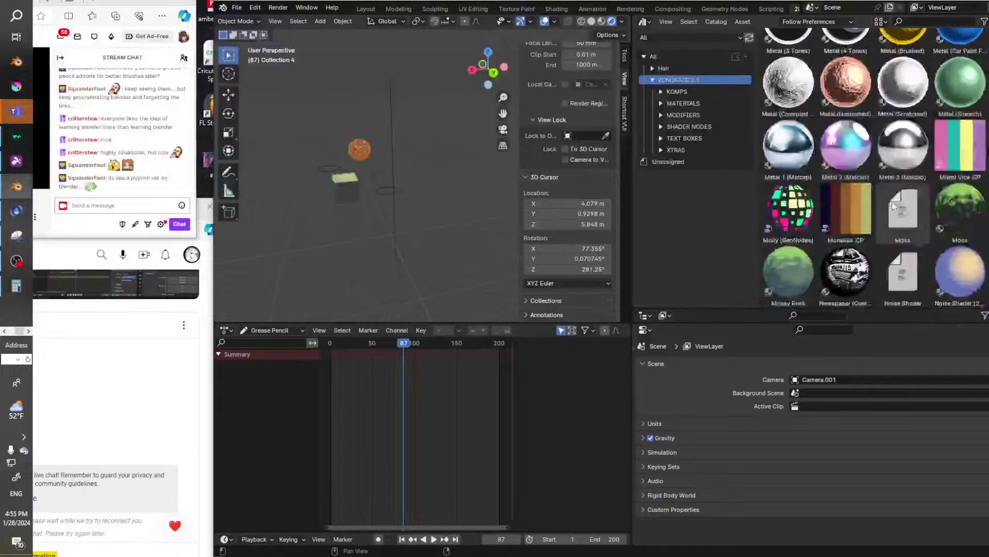
scroll(892, 200, down, 10)
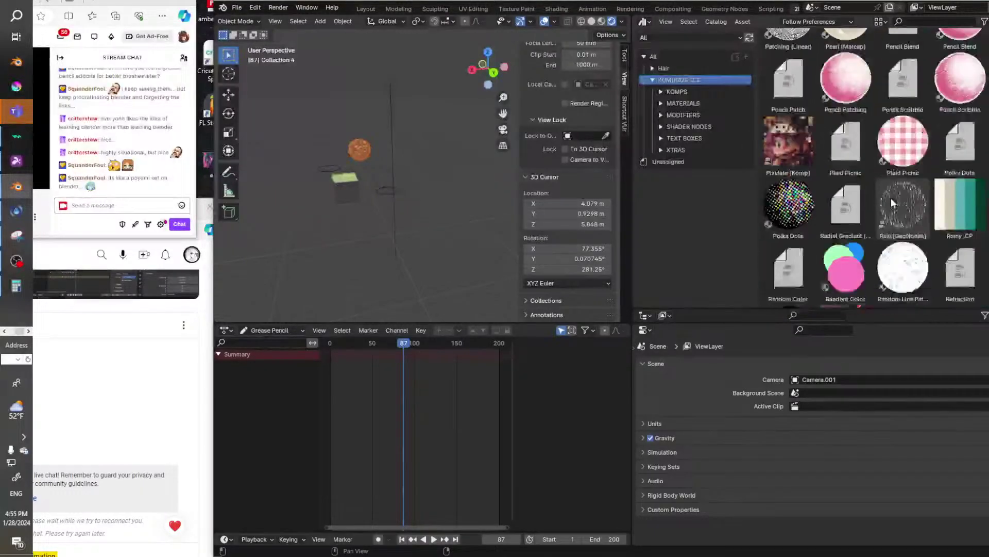
scroll(891, 203, down, 10)
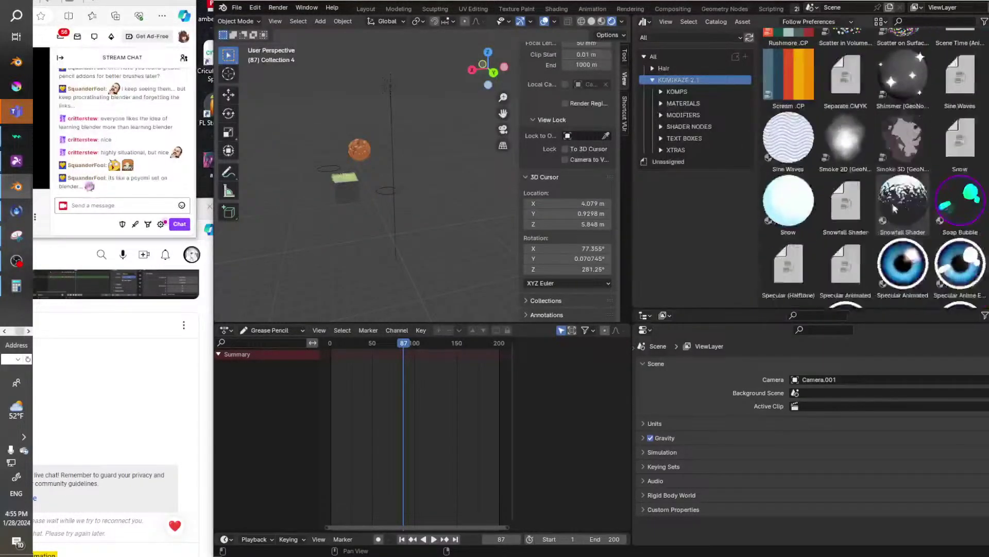
scroll(920, 257, down, 10)
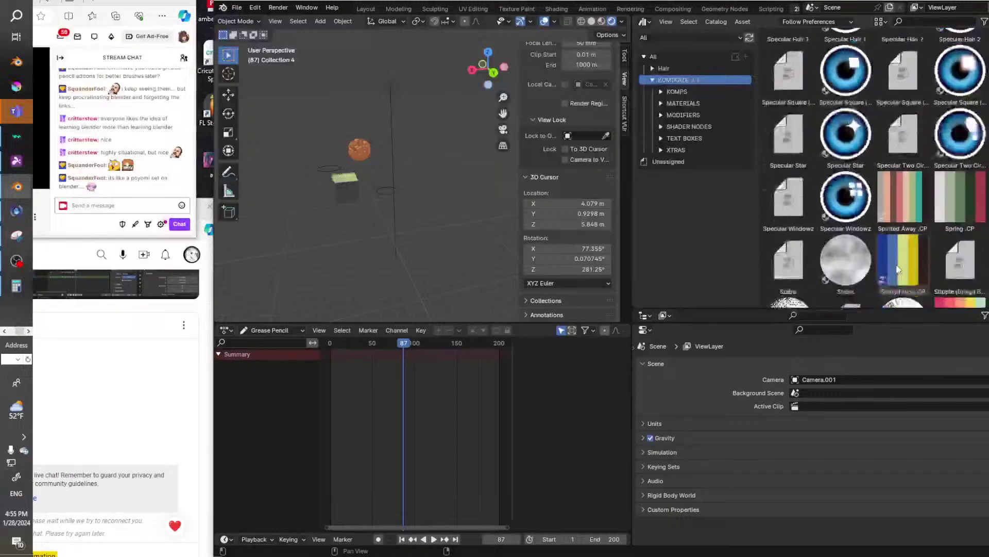
scroll(898, 268, down, 10)
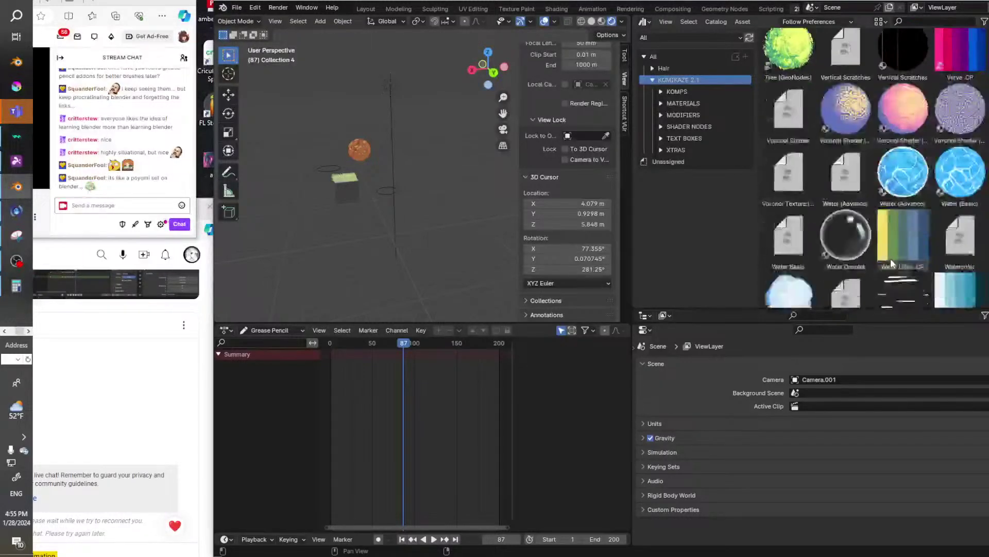
scroll(911, 200, down, 3)
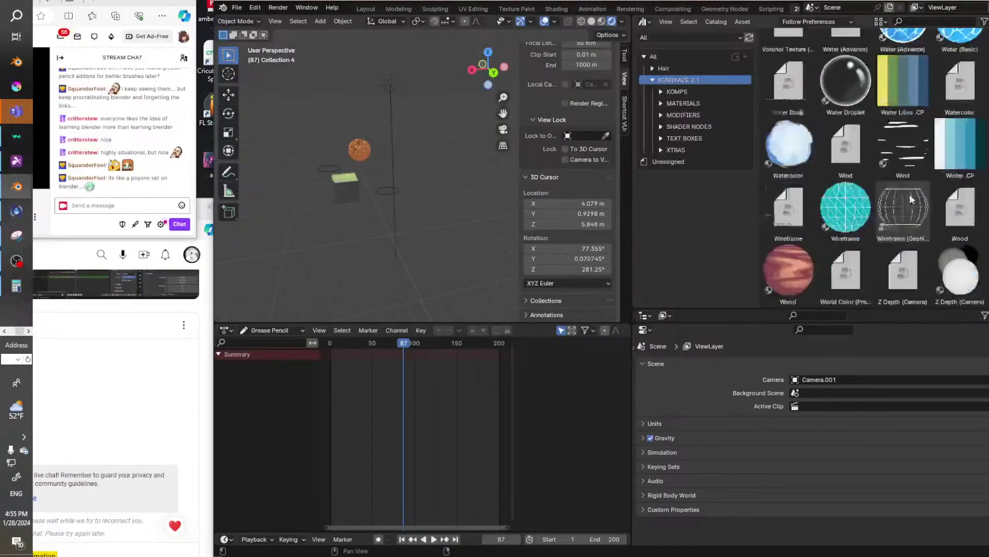
Delete the sphere with the Drought material above the cube.
click(363, 156)
key(x)
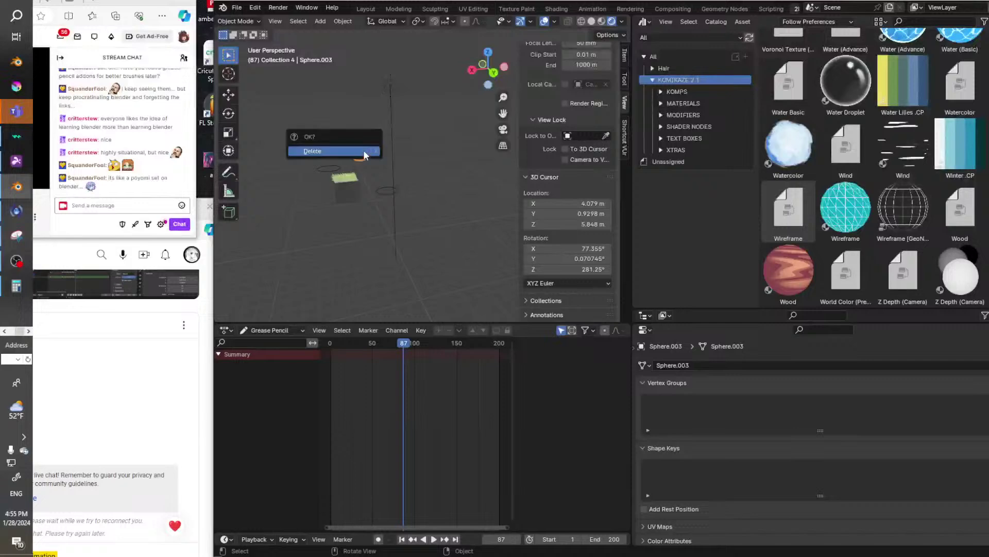
click(365, 154)
scroll(922, 174, up, 12)
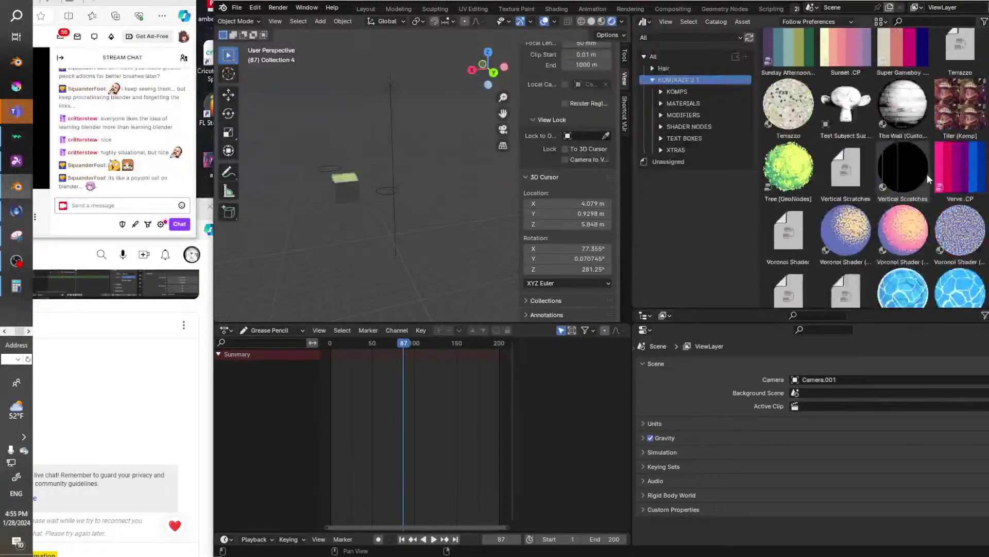
scroll(922, 168, up, 8)
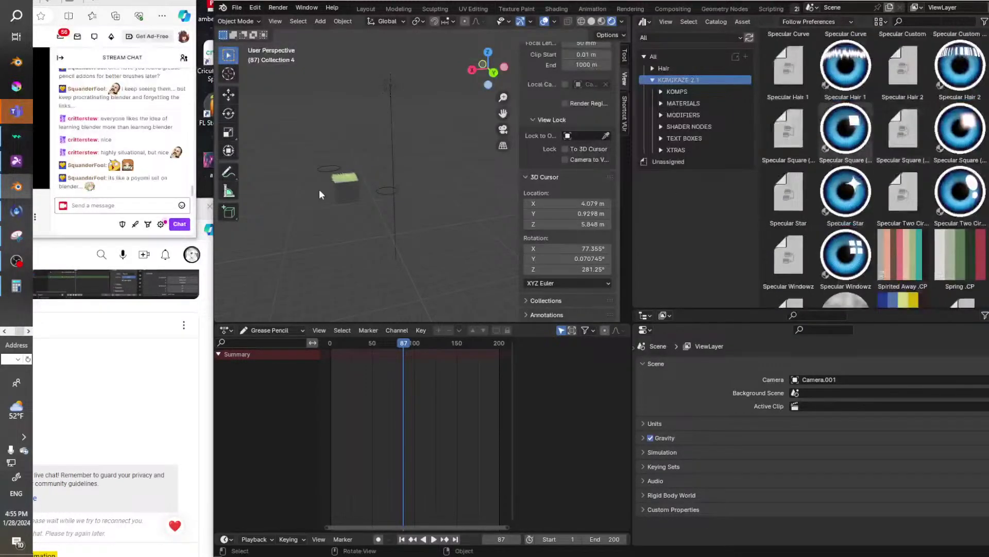
Delete the cube with the green top and the circle above it from Collection 4.
click(344, 183)
key(x)
click(344, 185)
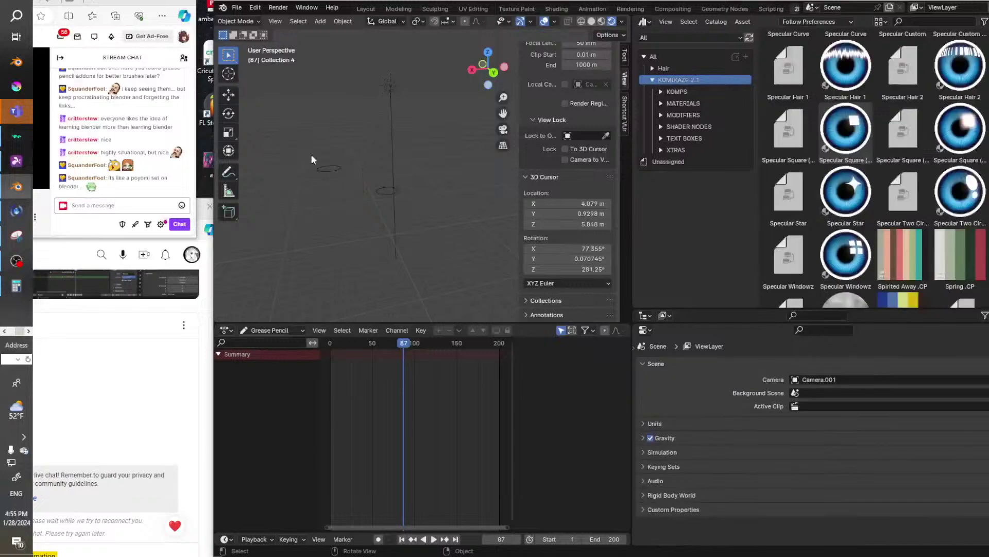
click(329, 169)
key(x)
click(332, 172)
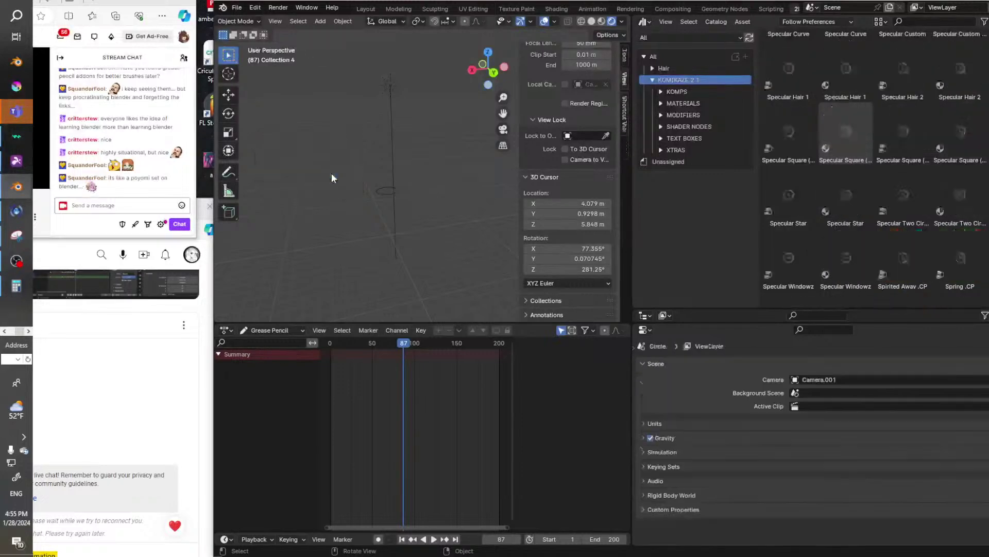
Delete the remaining circle and the sun light so the test collection holds no more objects.
click(395, 191)
key(x)
click(394, 189)
click(391, 169)
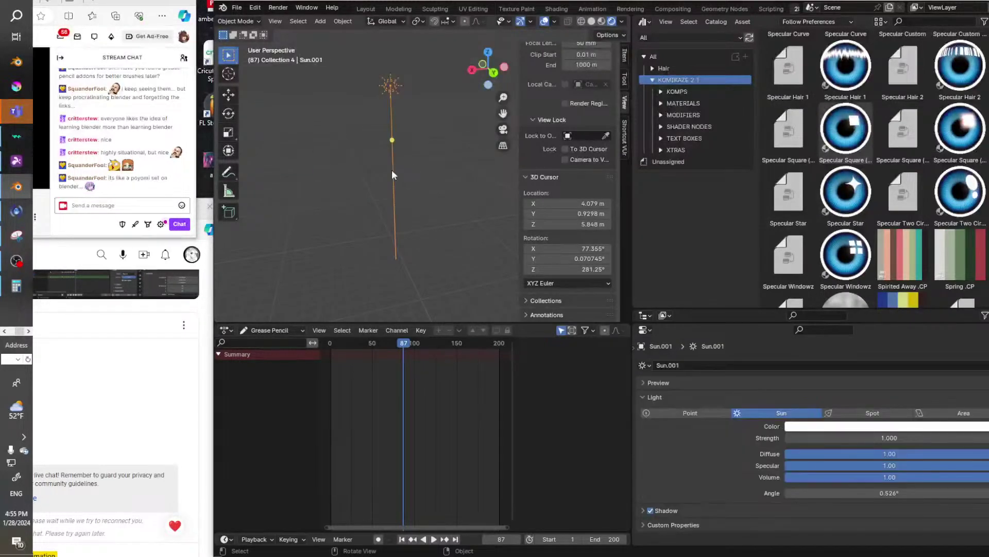
key(x)
click(392, 170)
Enlarge the outliner, enable Collection 3 and exclude Collection 4 from the view layer.
drag(690, 311, 681, 51)
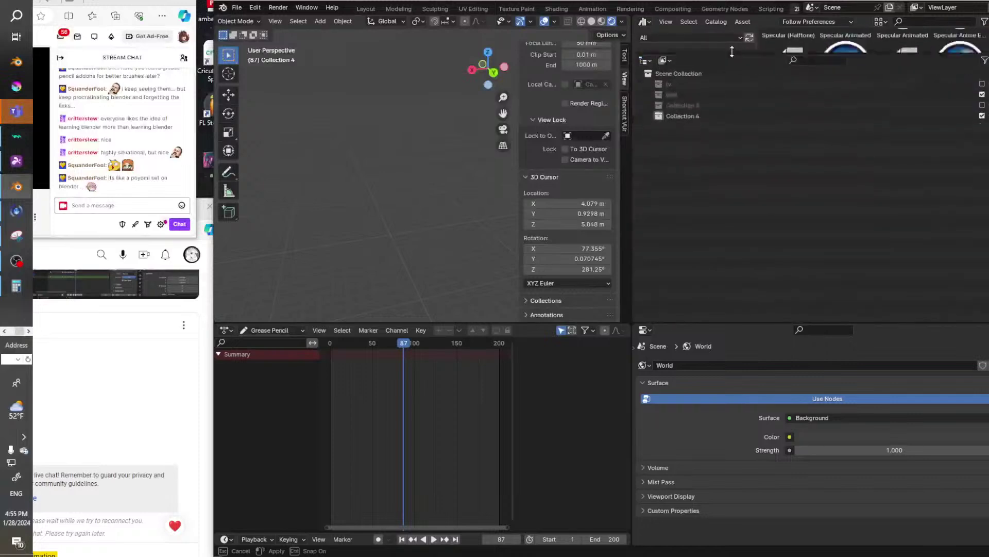
click(976, 102)
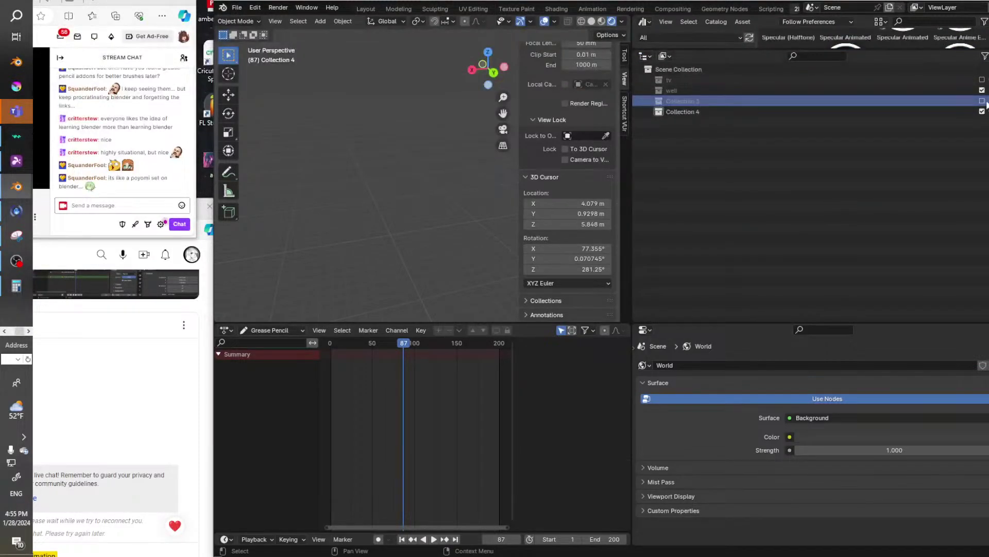
click(982, 103)
click(983, 103)
click(982, 103)
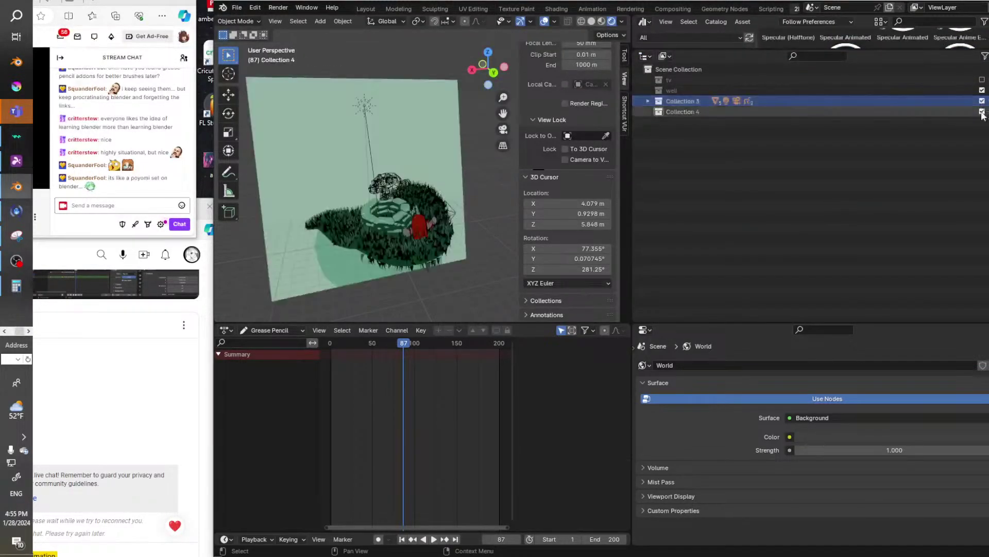
Look through the scene camera and play the well animation from the first frames to past frame 100.
middle_drag(478, 201, 469, 204)
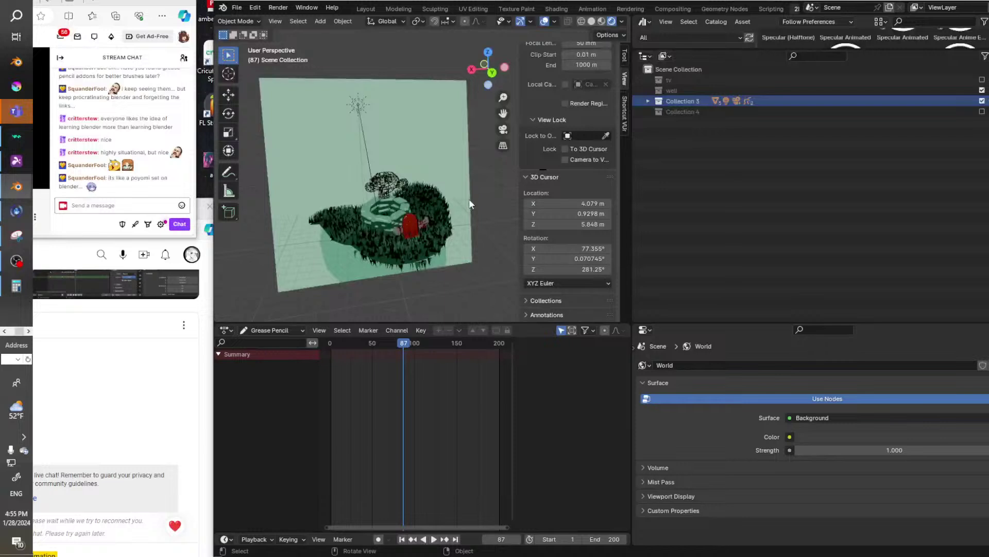
key(KP_0)
scroll(466, 211, up, 2)
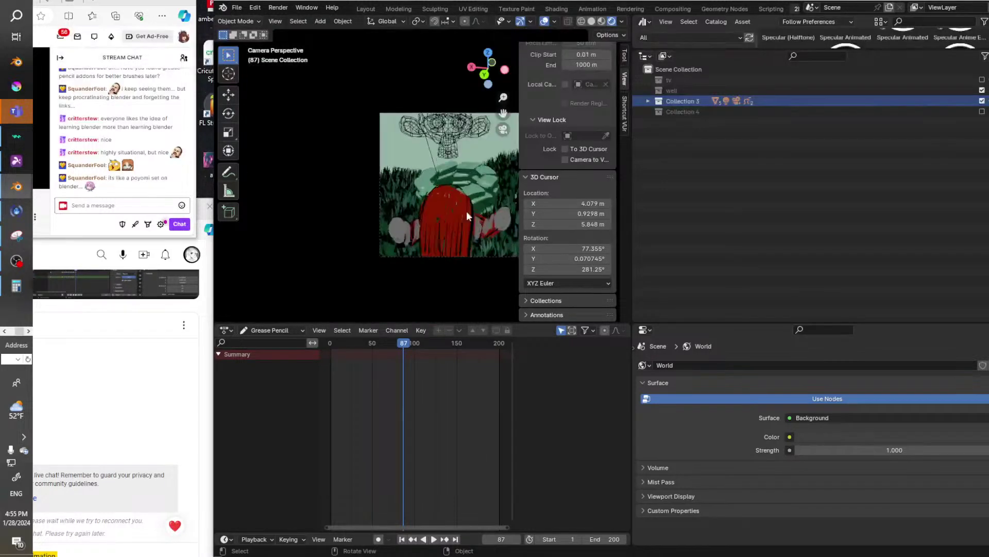
shift+middle_drag(465, 212, 420, 200)
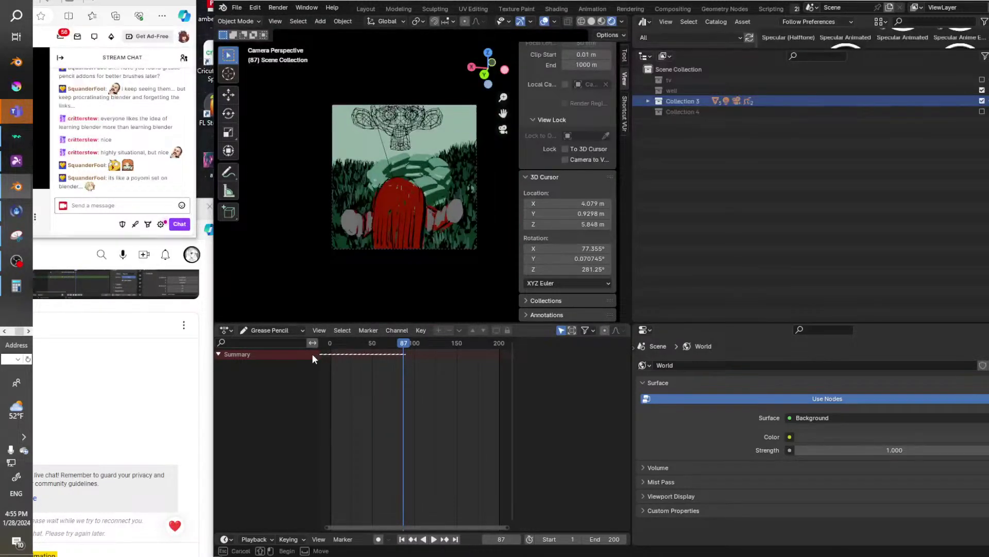
drag(404, 346, 330, 344)
key(space)
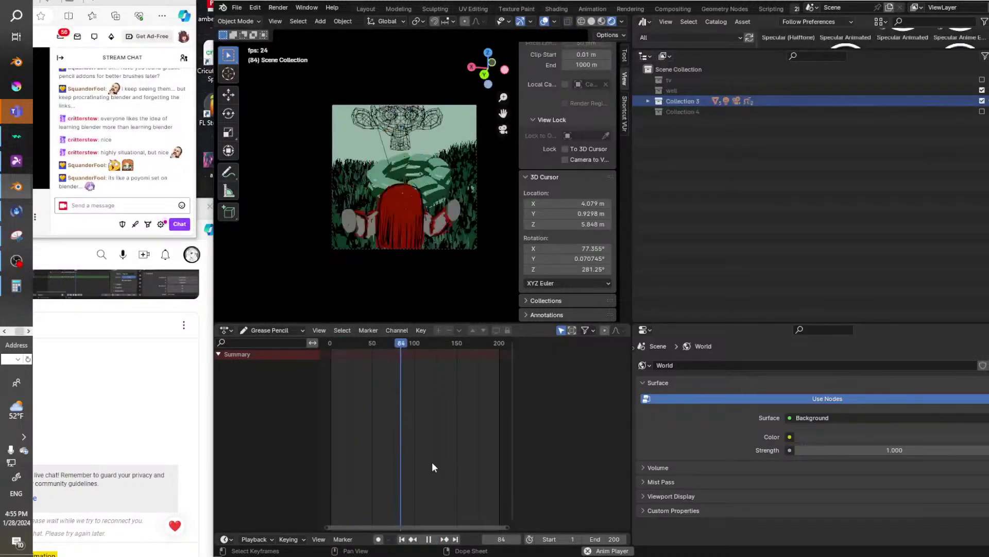
click(430, 539)
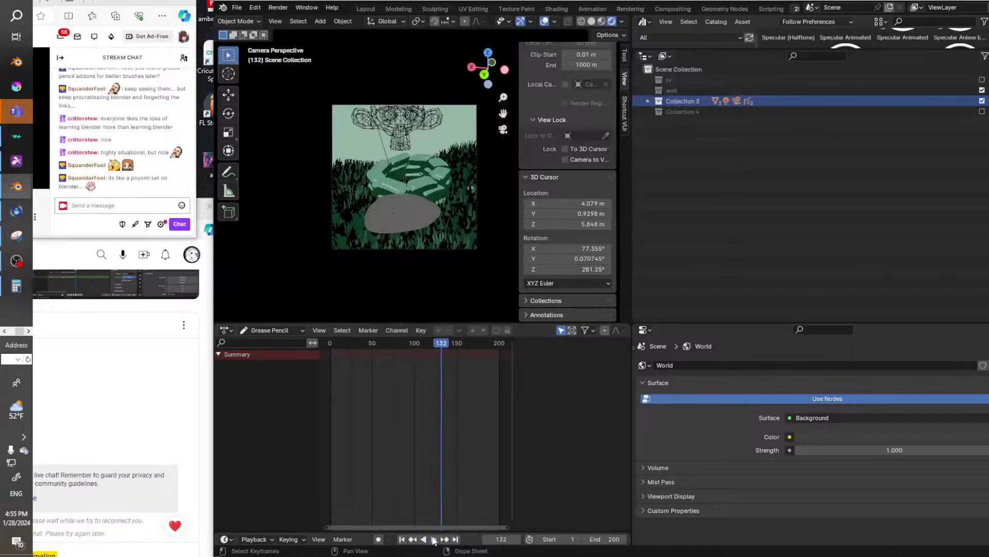
Replay the animation from its early frames several times to review the figure crawling out of the well.
drag(440, 344, 350, 340)
key(space)
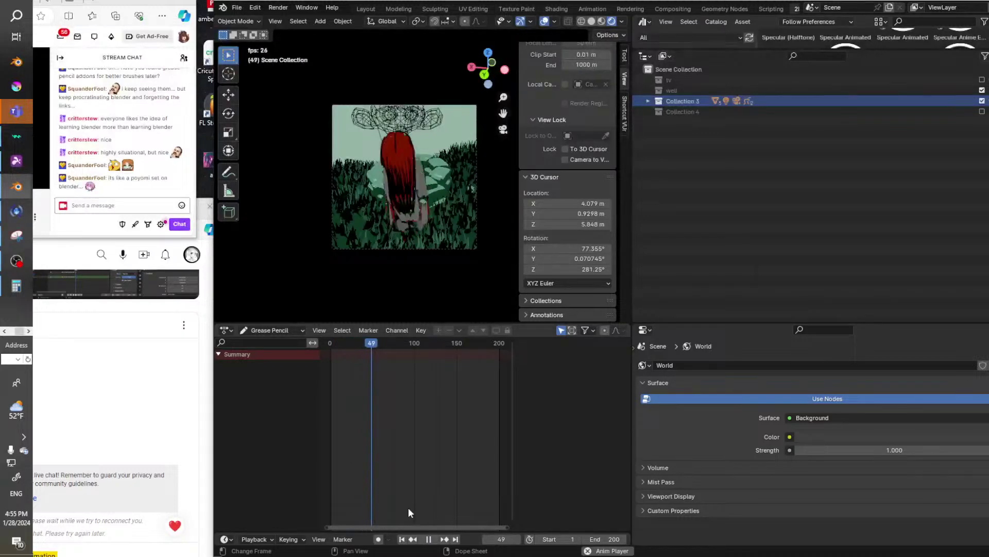
click(430, 539)
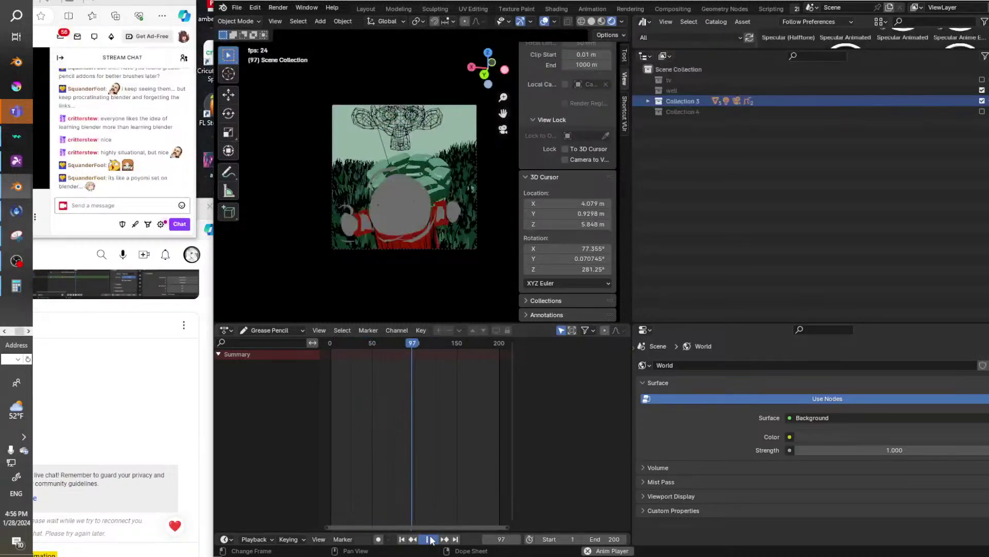
drag(413, 342, 332, 343)
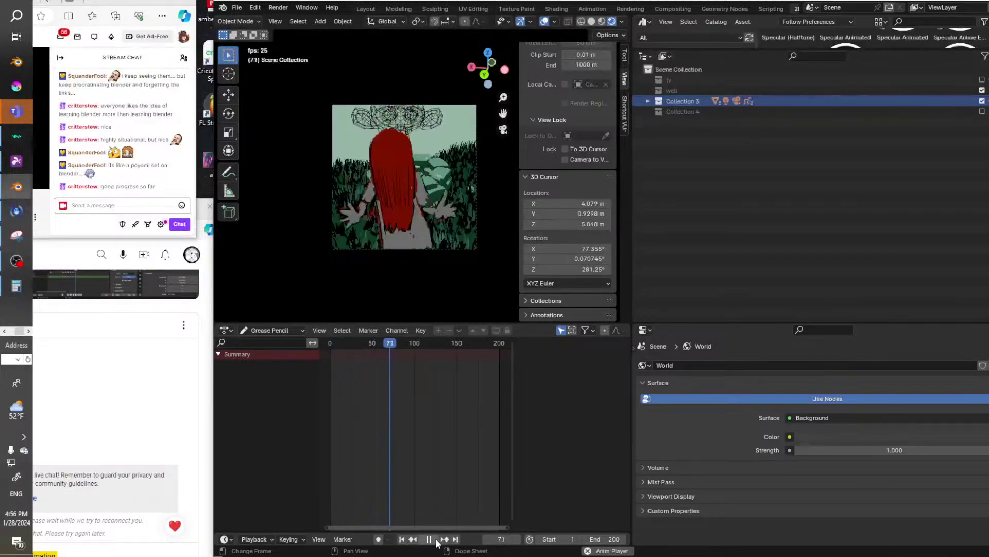
click(435, 539)
drag(399, 344, 341, 343)
key(space)
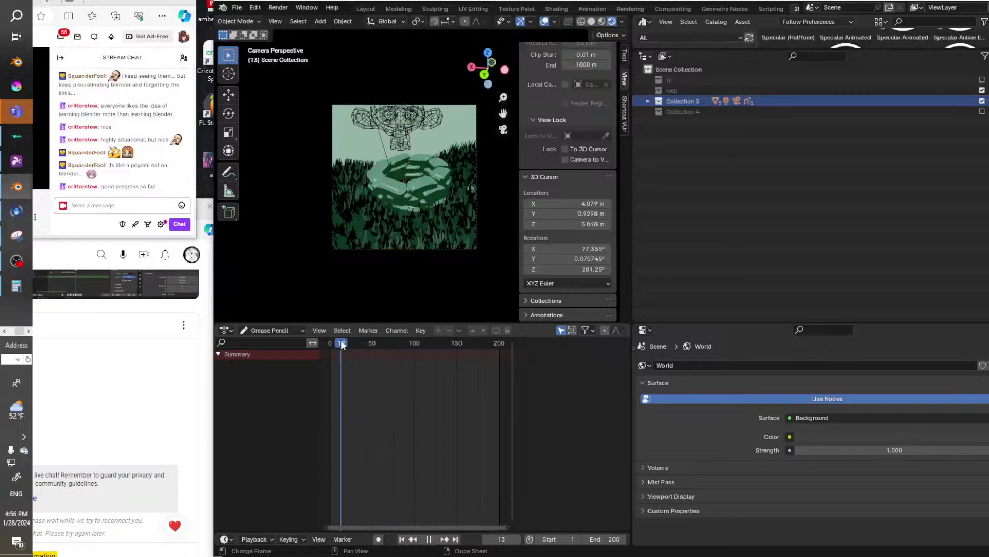
Make the dope sheet taller and wider, and play the animation from frame 0.
drag(424, 323, 443, 233)
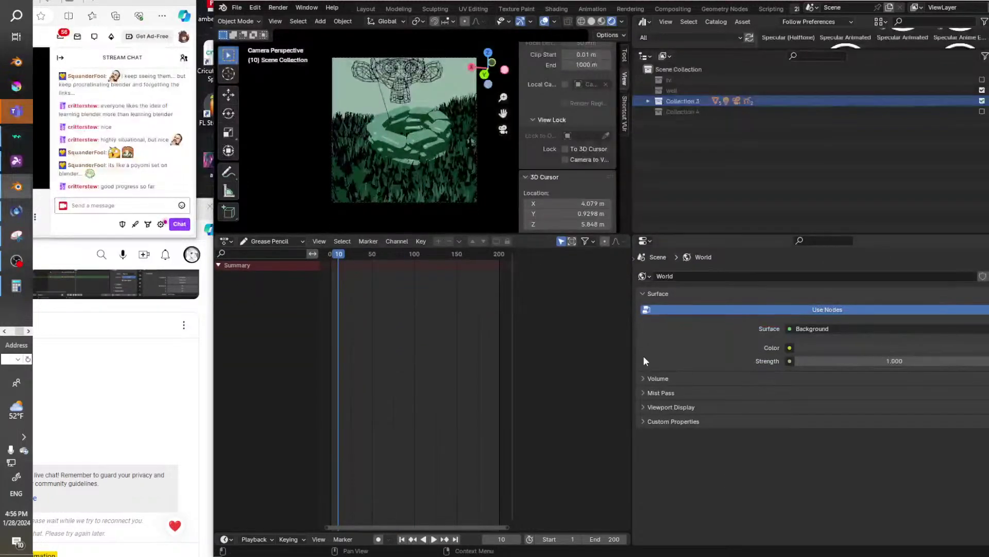
drag(630, 356, 722, 361)
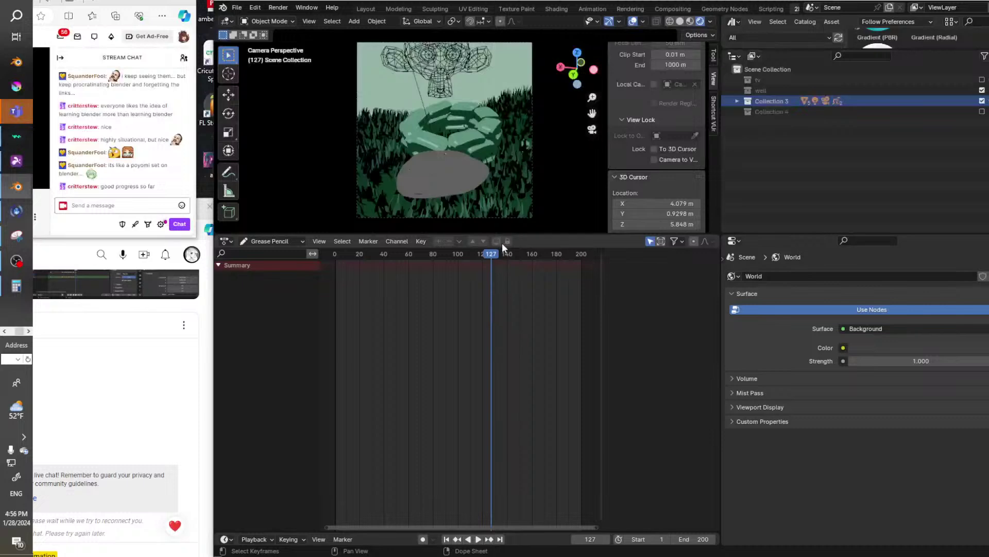
drag(490, 251, 319, 264)
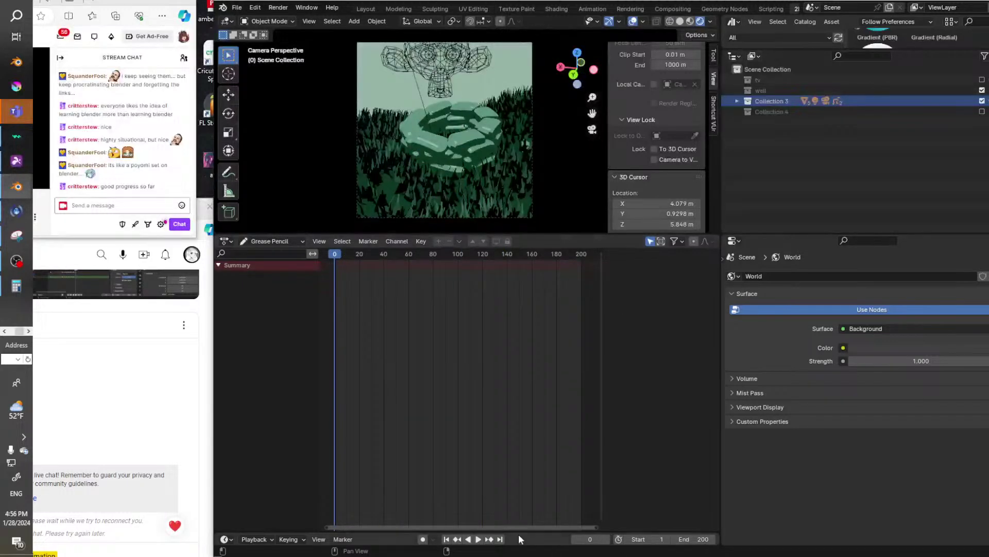
click(478, 539)
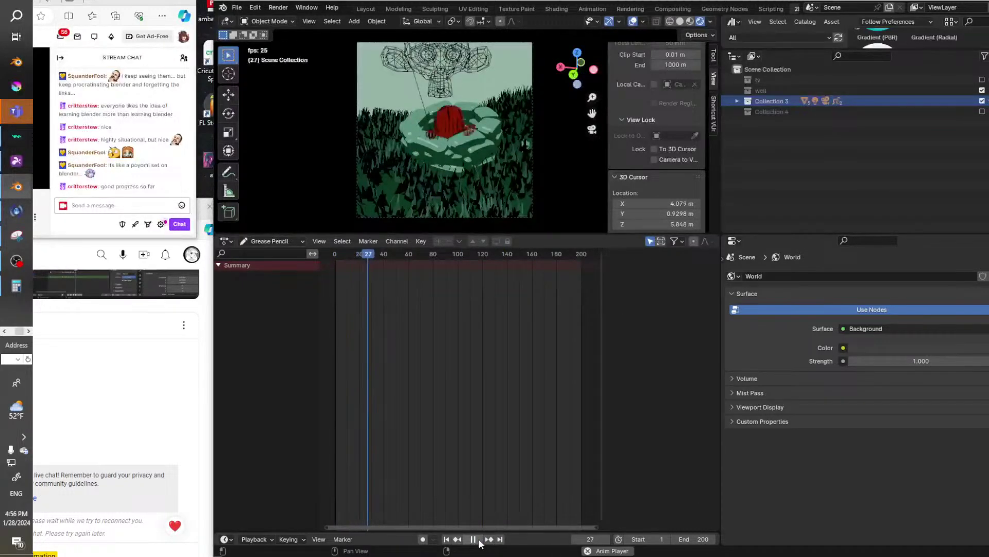
click(473, 539)
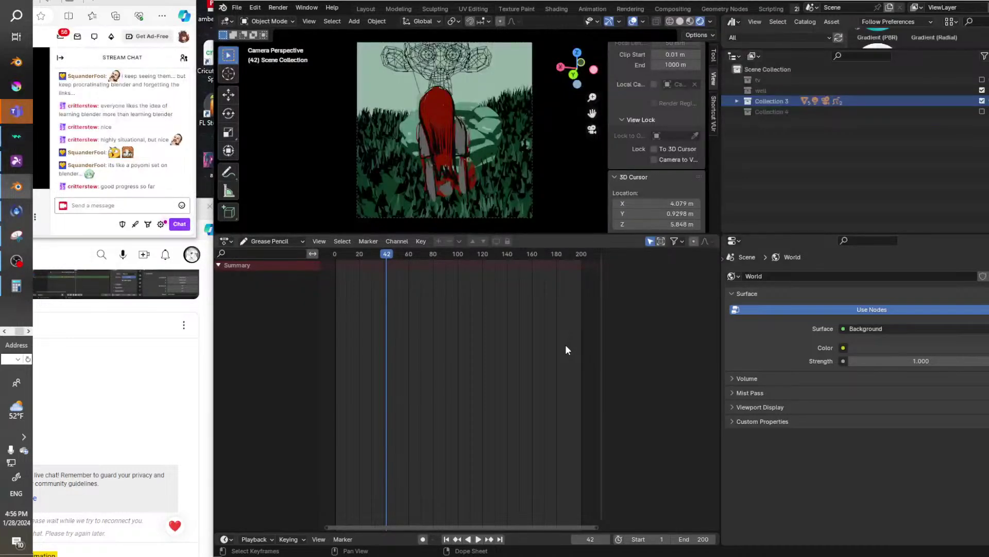
Rewind to frame 0 and replay the animation to review the figure's motion again.
click(335, 253)
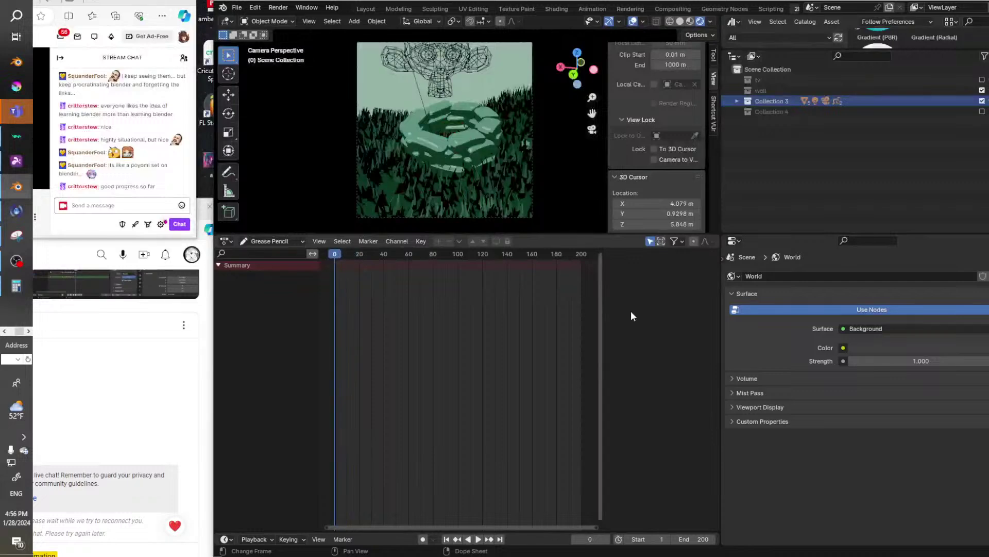
click(478, 539)
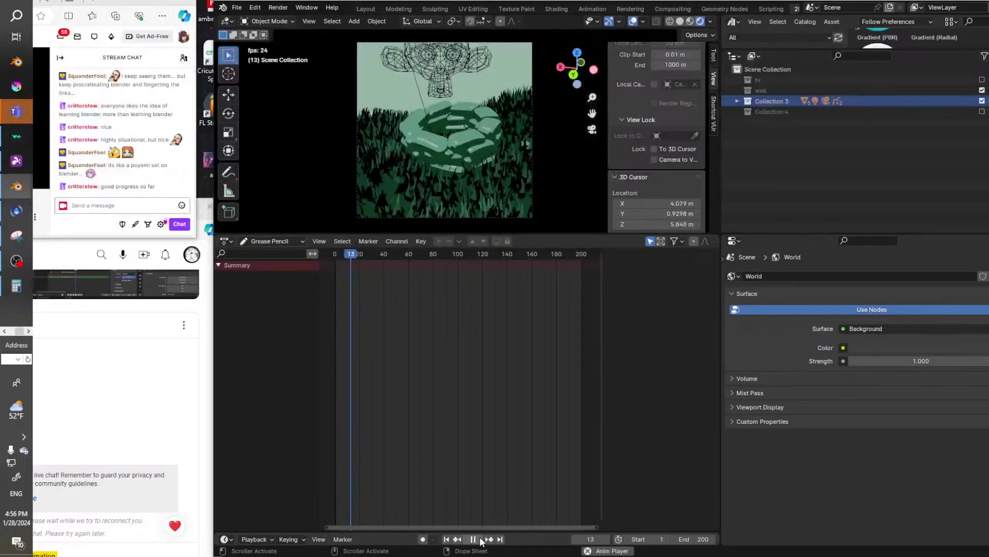
click(473, 539)
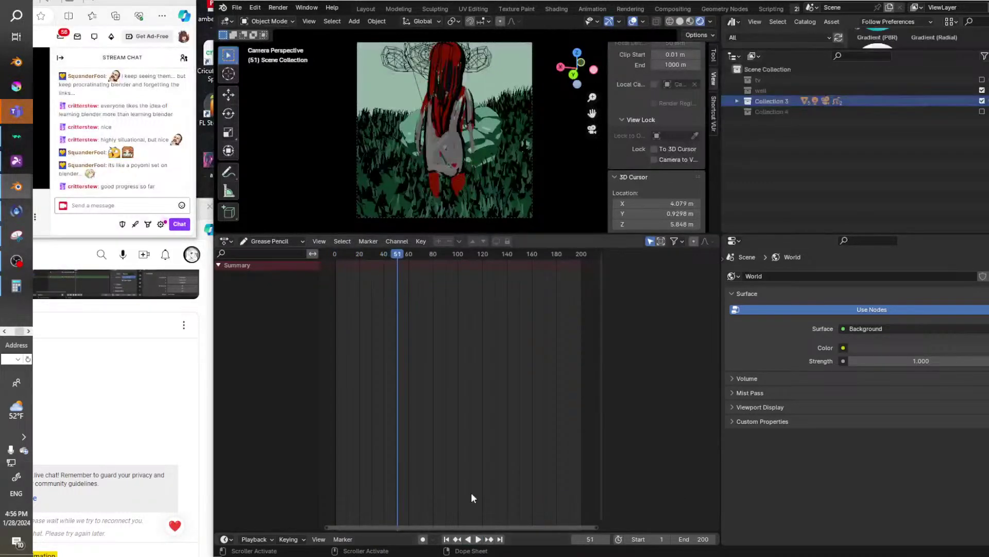
drag(400, 258, 353, 255)
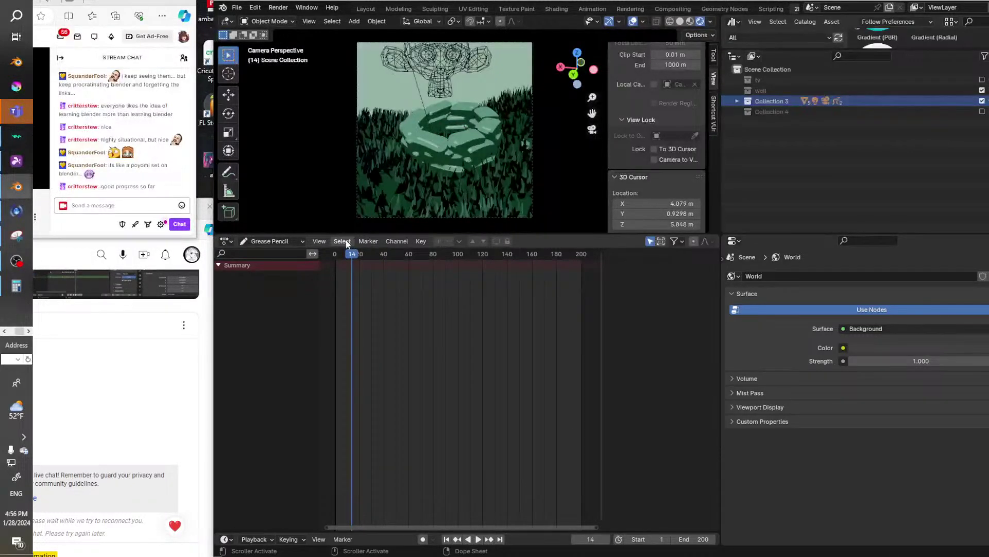
drag(350, 254, 334, 255)
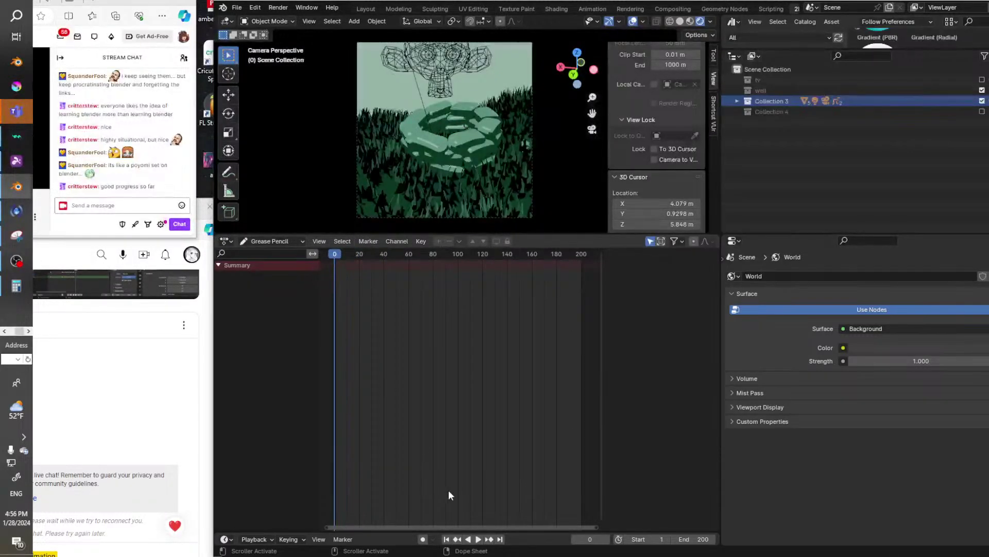
click(480, 540)
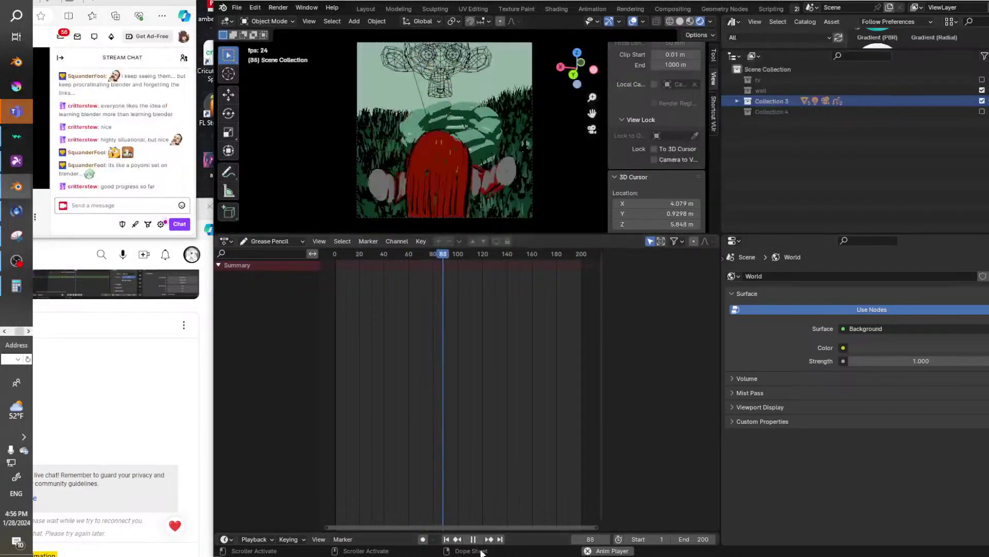
click(473, 539)
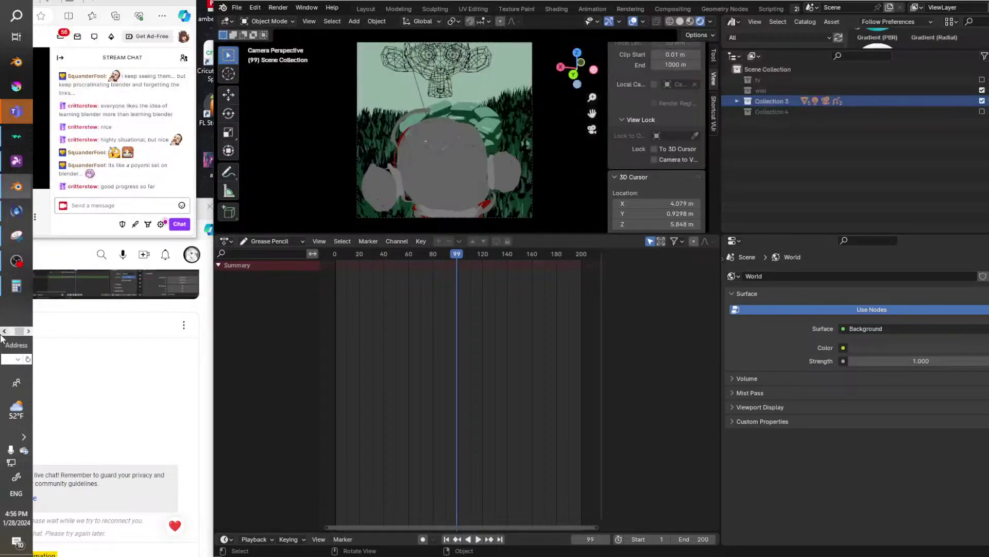
Switch to the Onion Skinning manual page in the browser and bring up the OBS window.
mouse_move(17, 215)
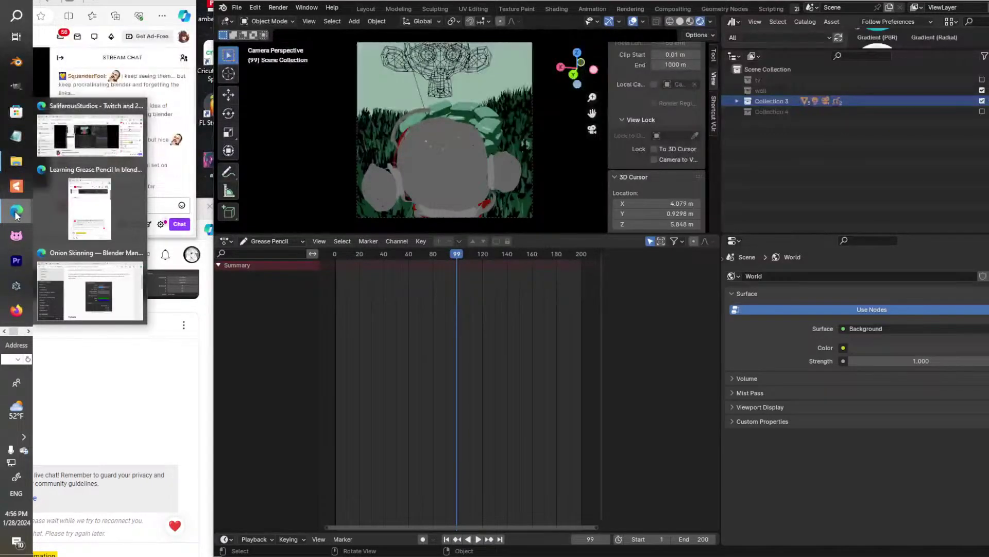
click(87, 285)
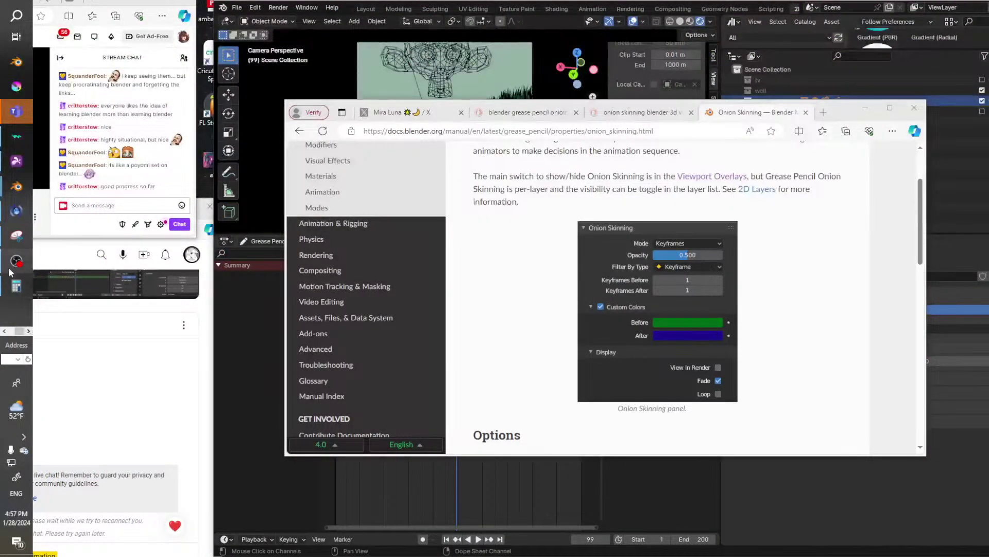
click(16, 263)
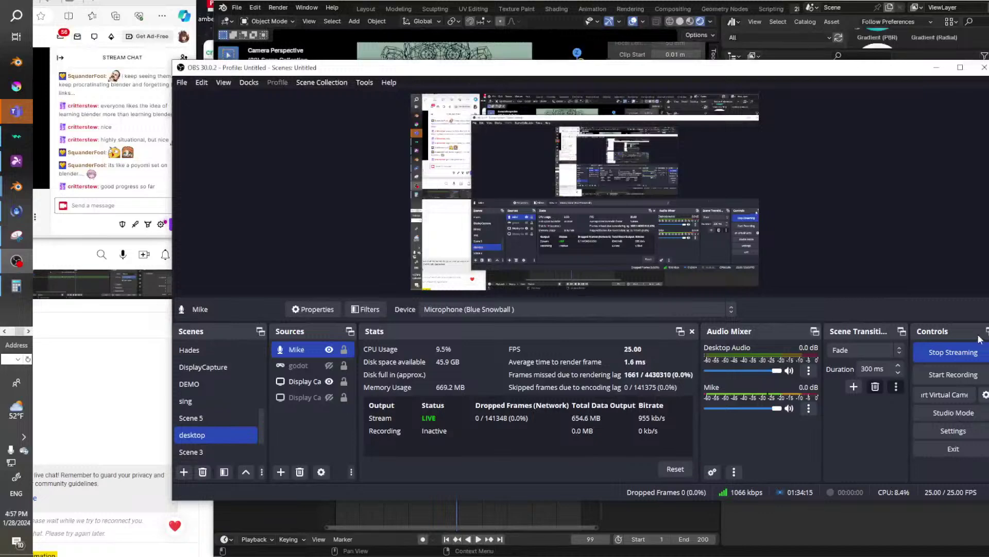